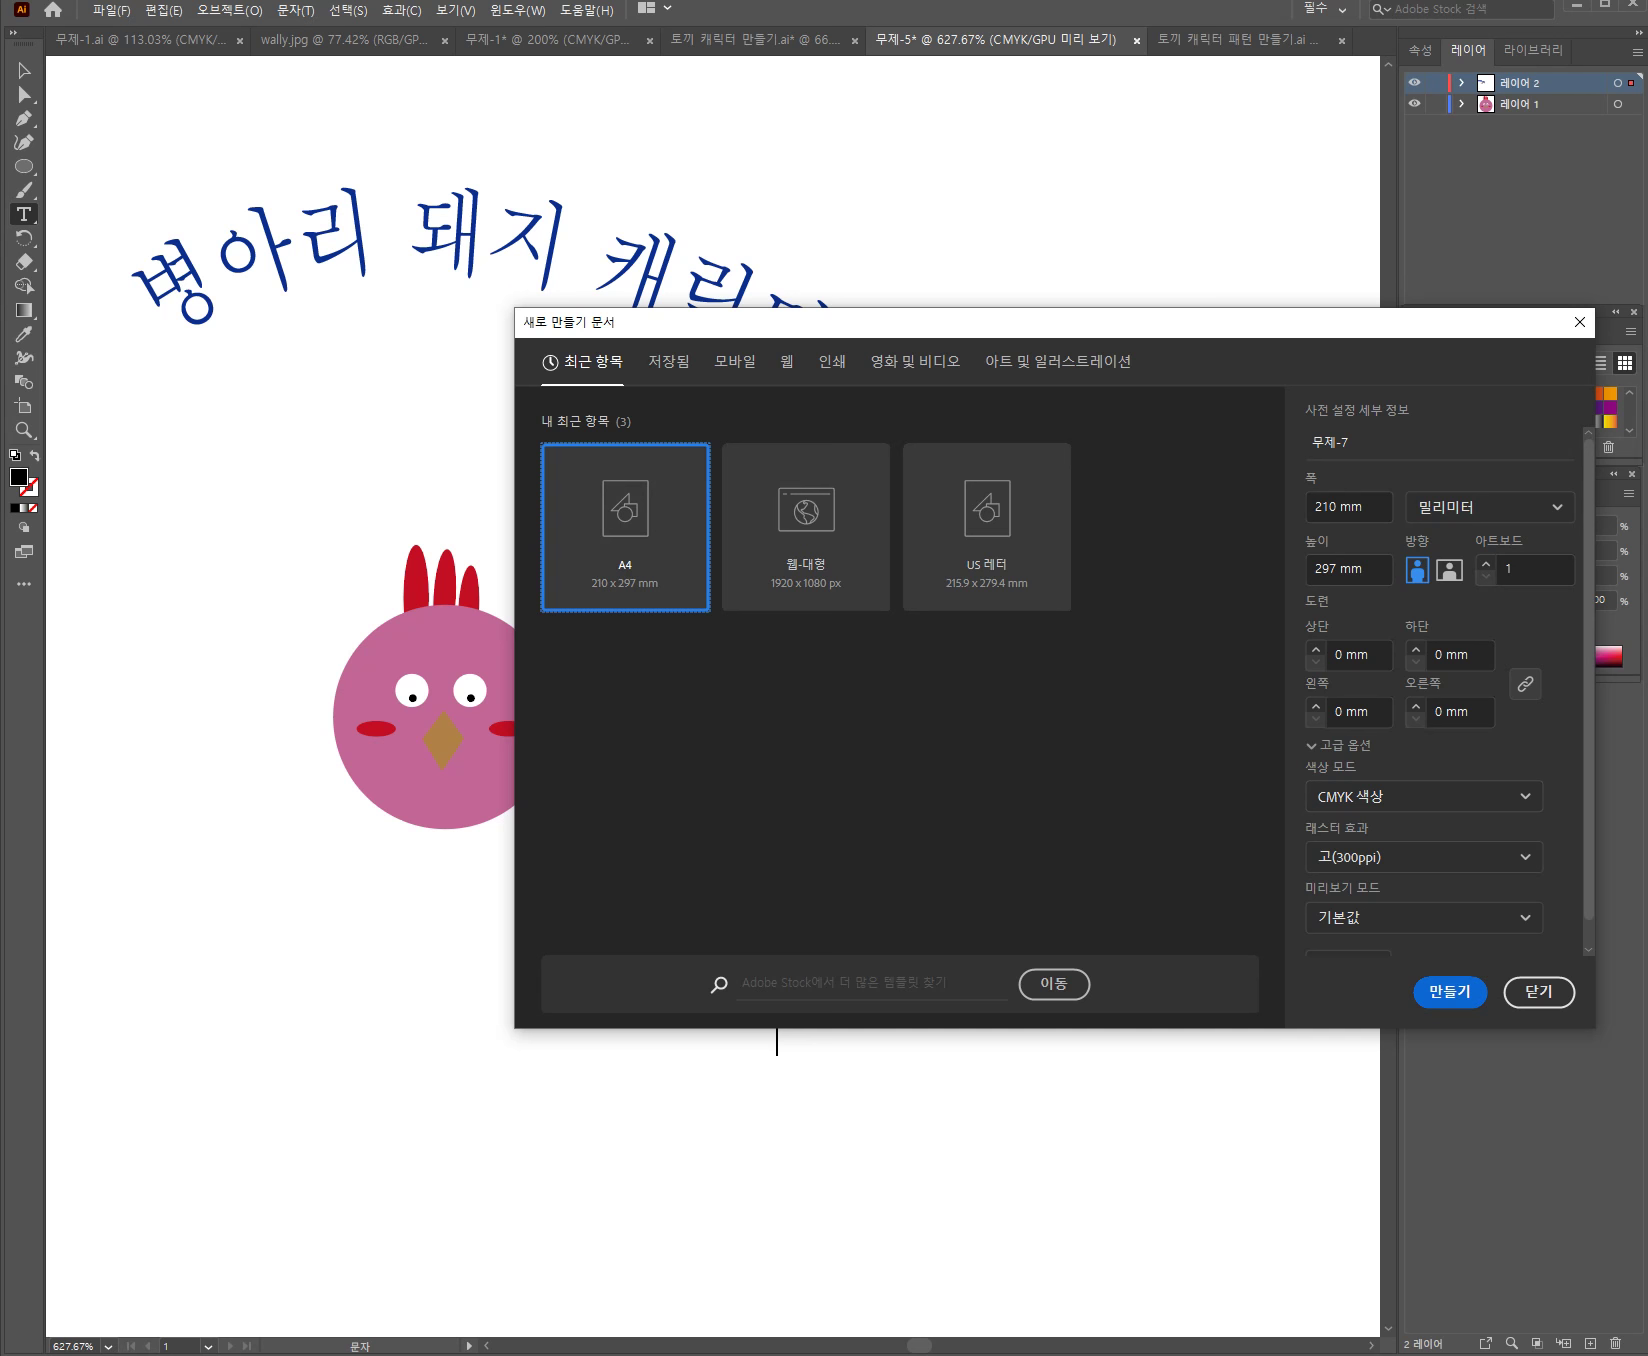
Create a new portrait A4 document of 210 x 297 mm with CMYK colour and 300 ppi raster effects
key("Return")
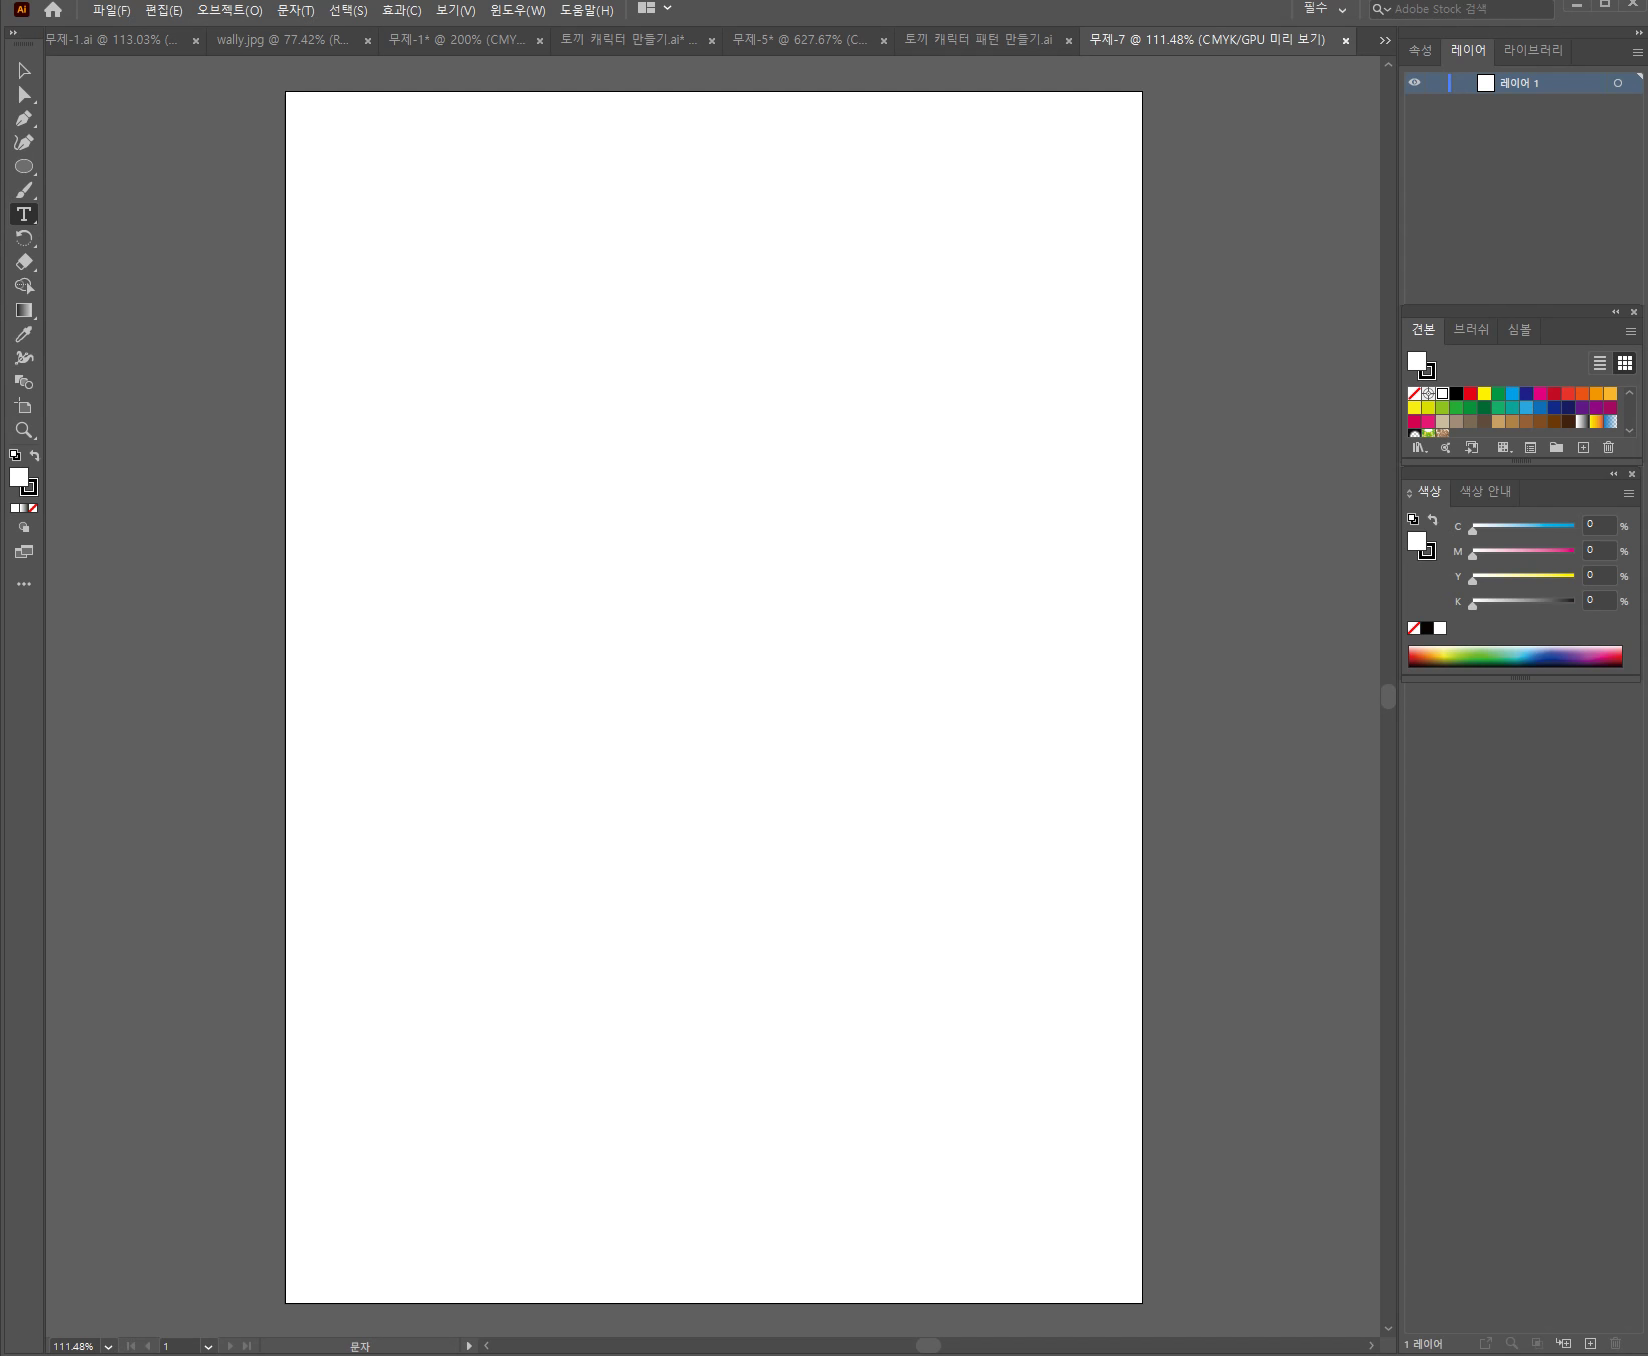
key("ctrl")
key("ctrl+space")
key("ctrl+plus")
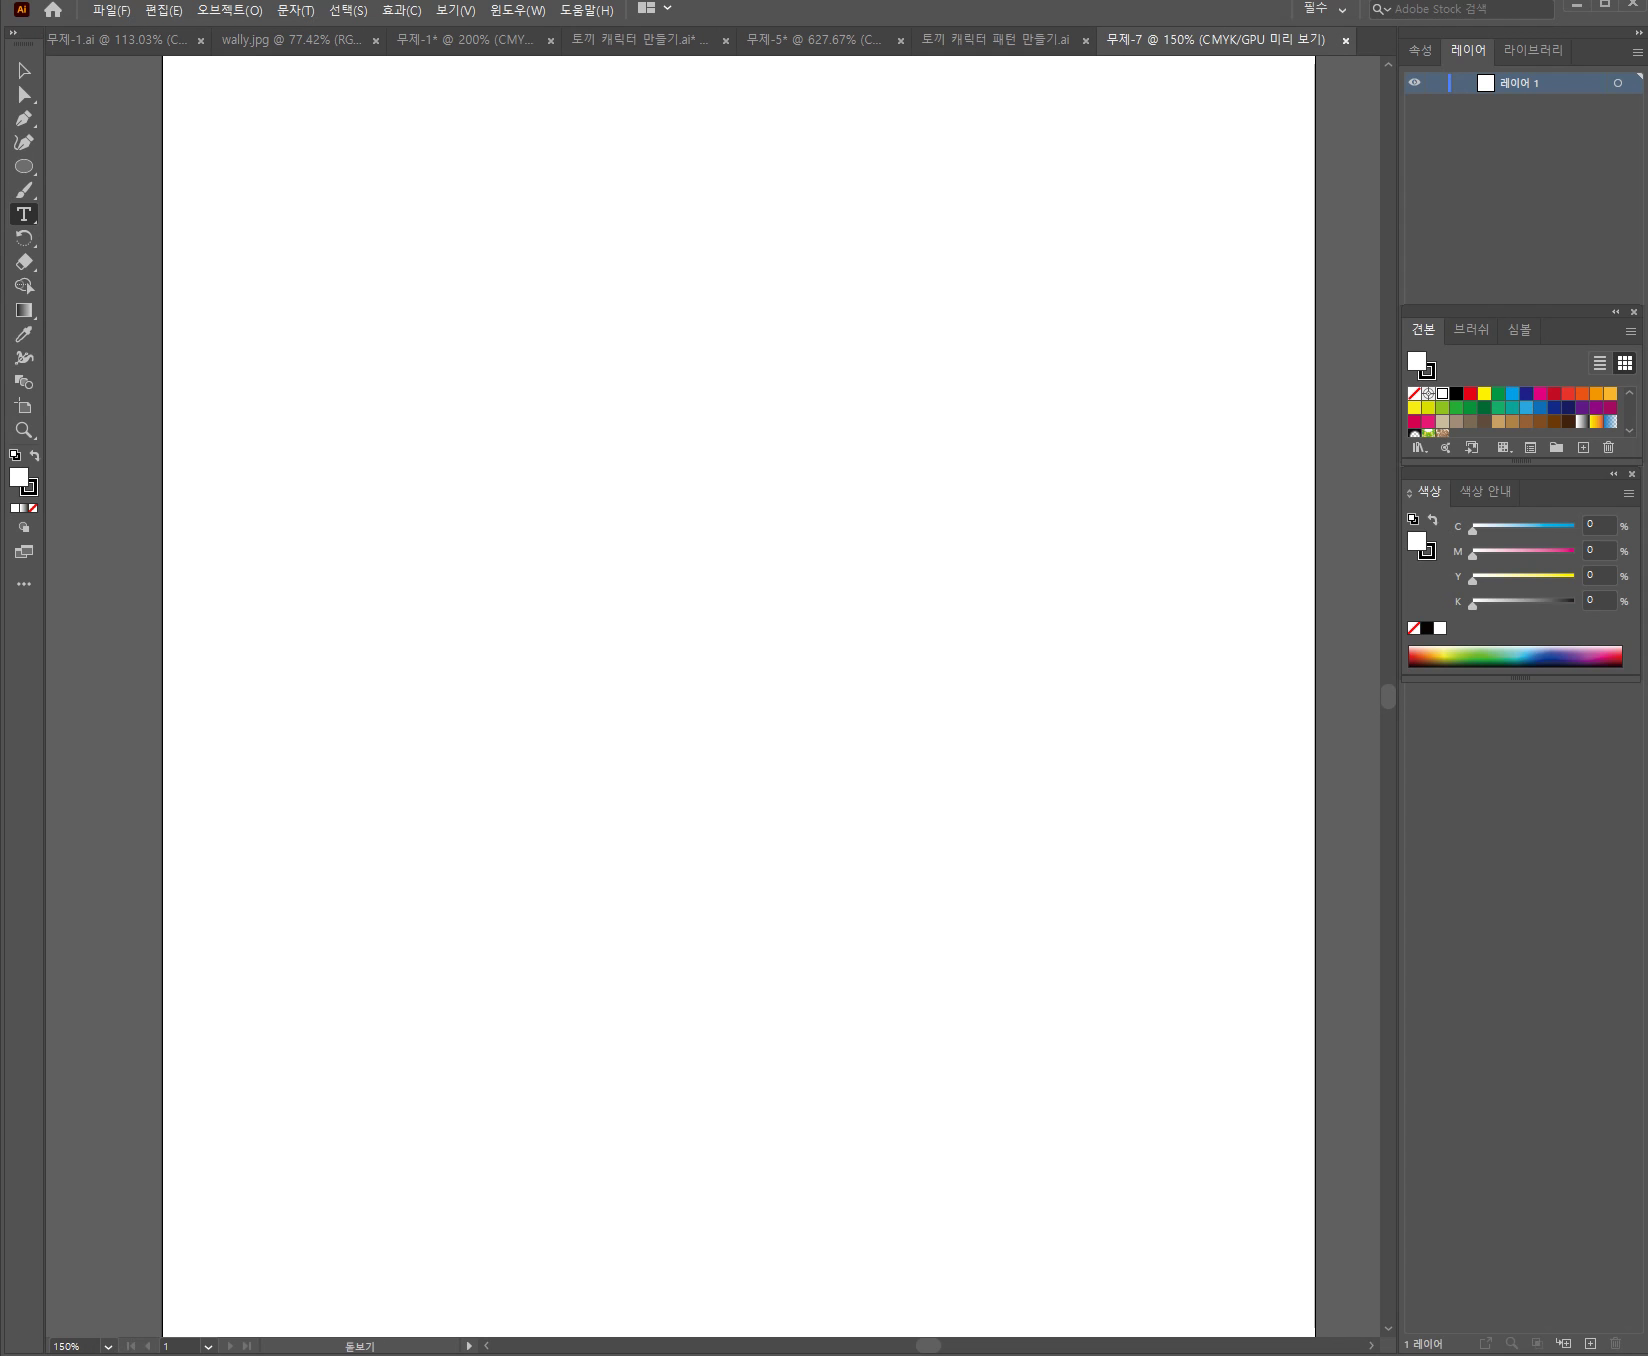
key("ctrl+equal")
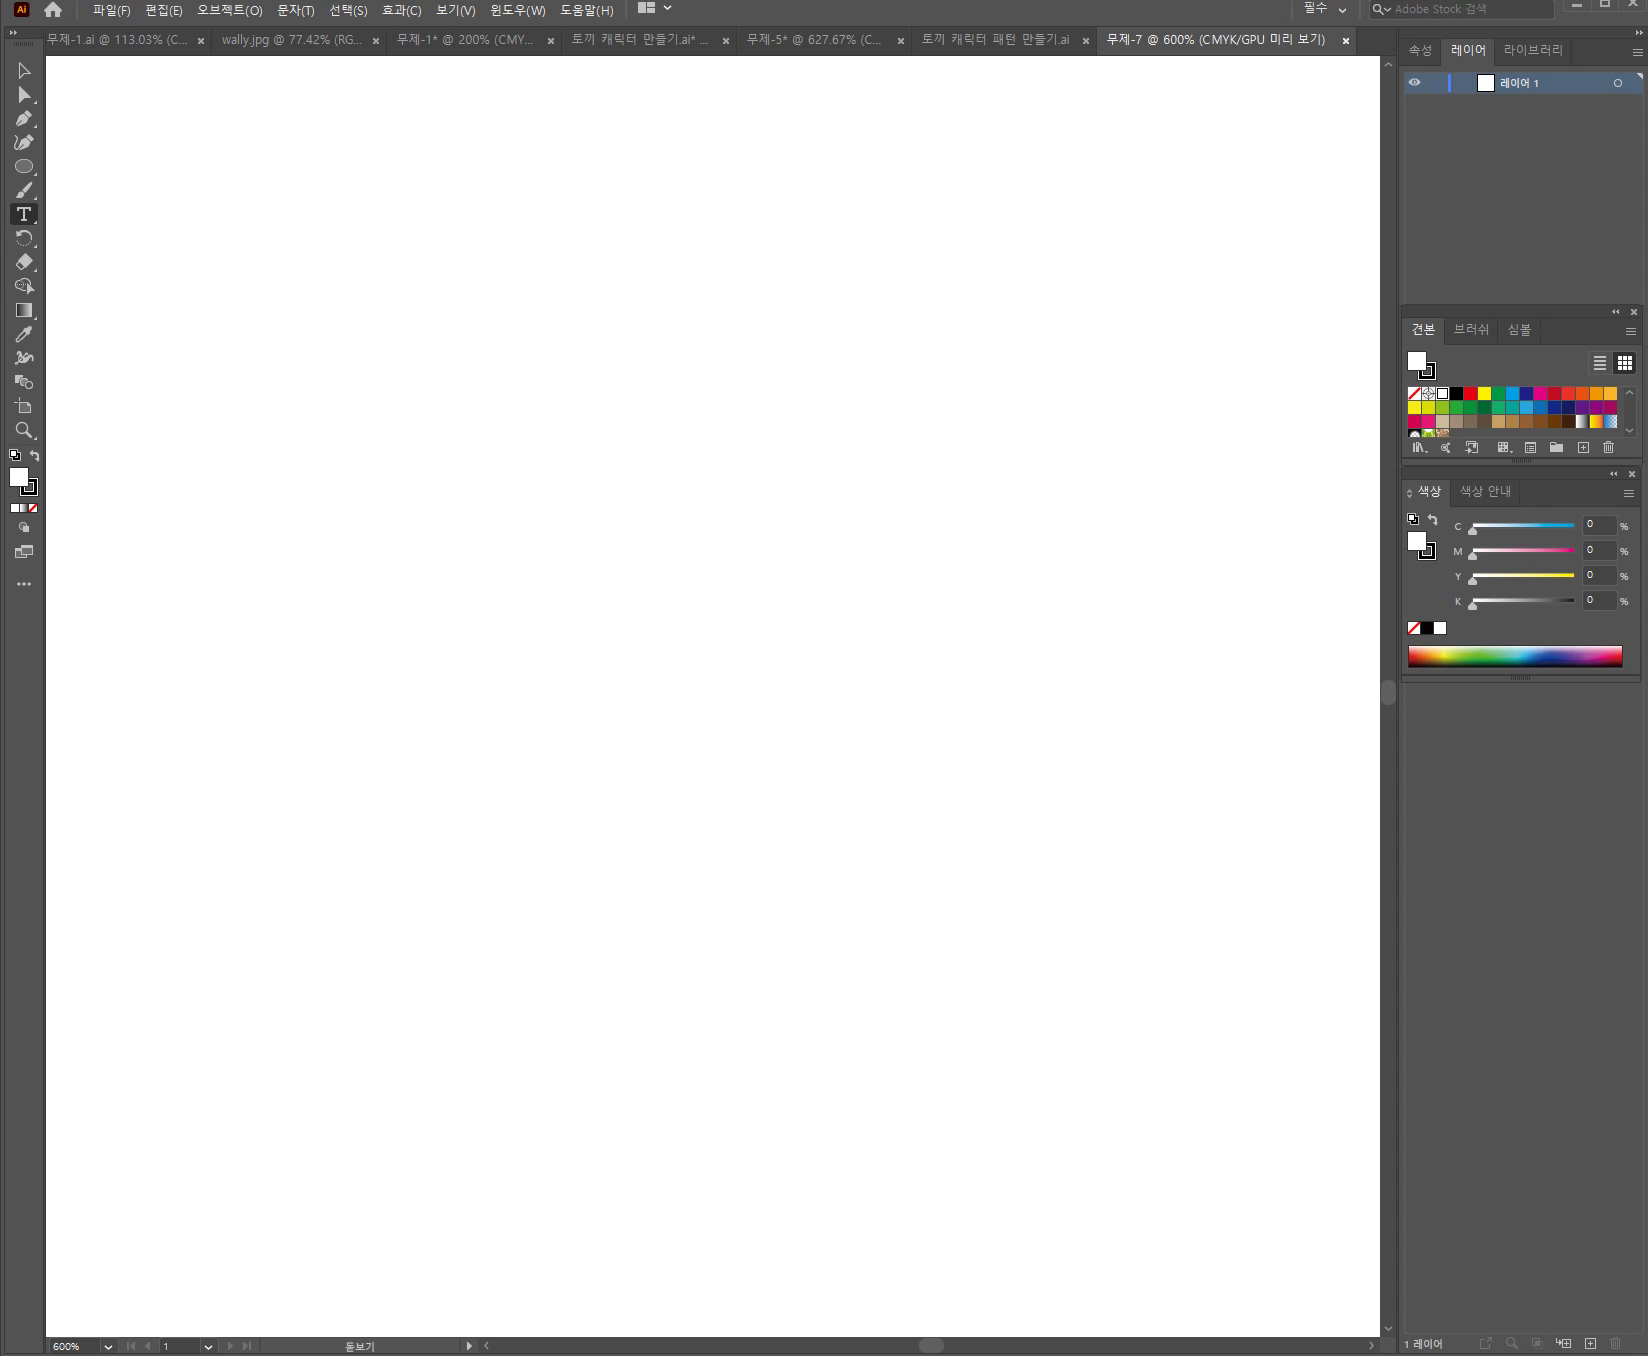
key("ctrl+equal")
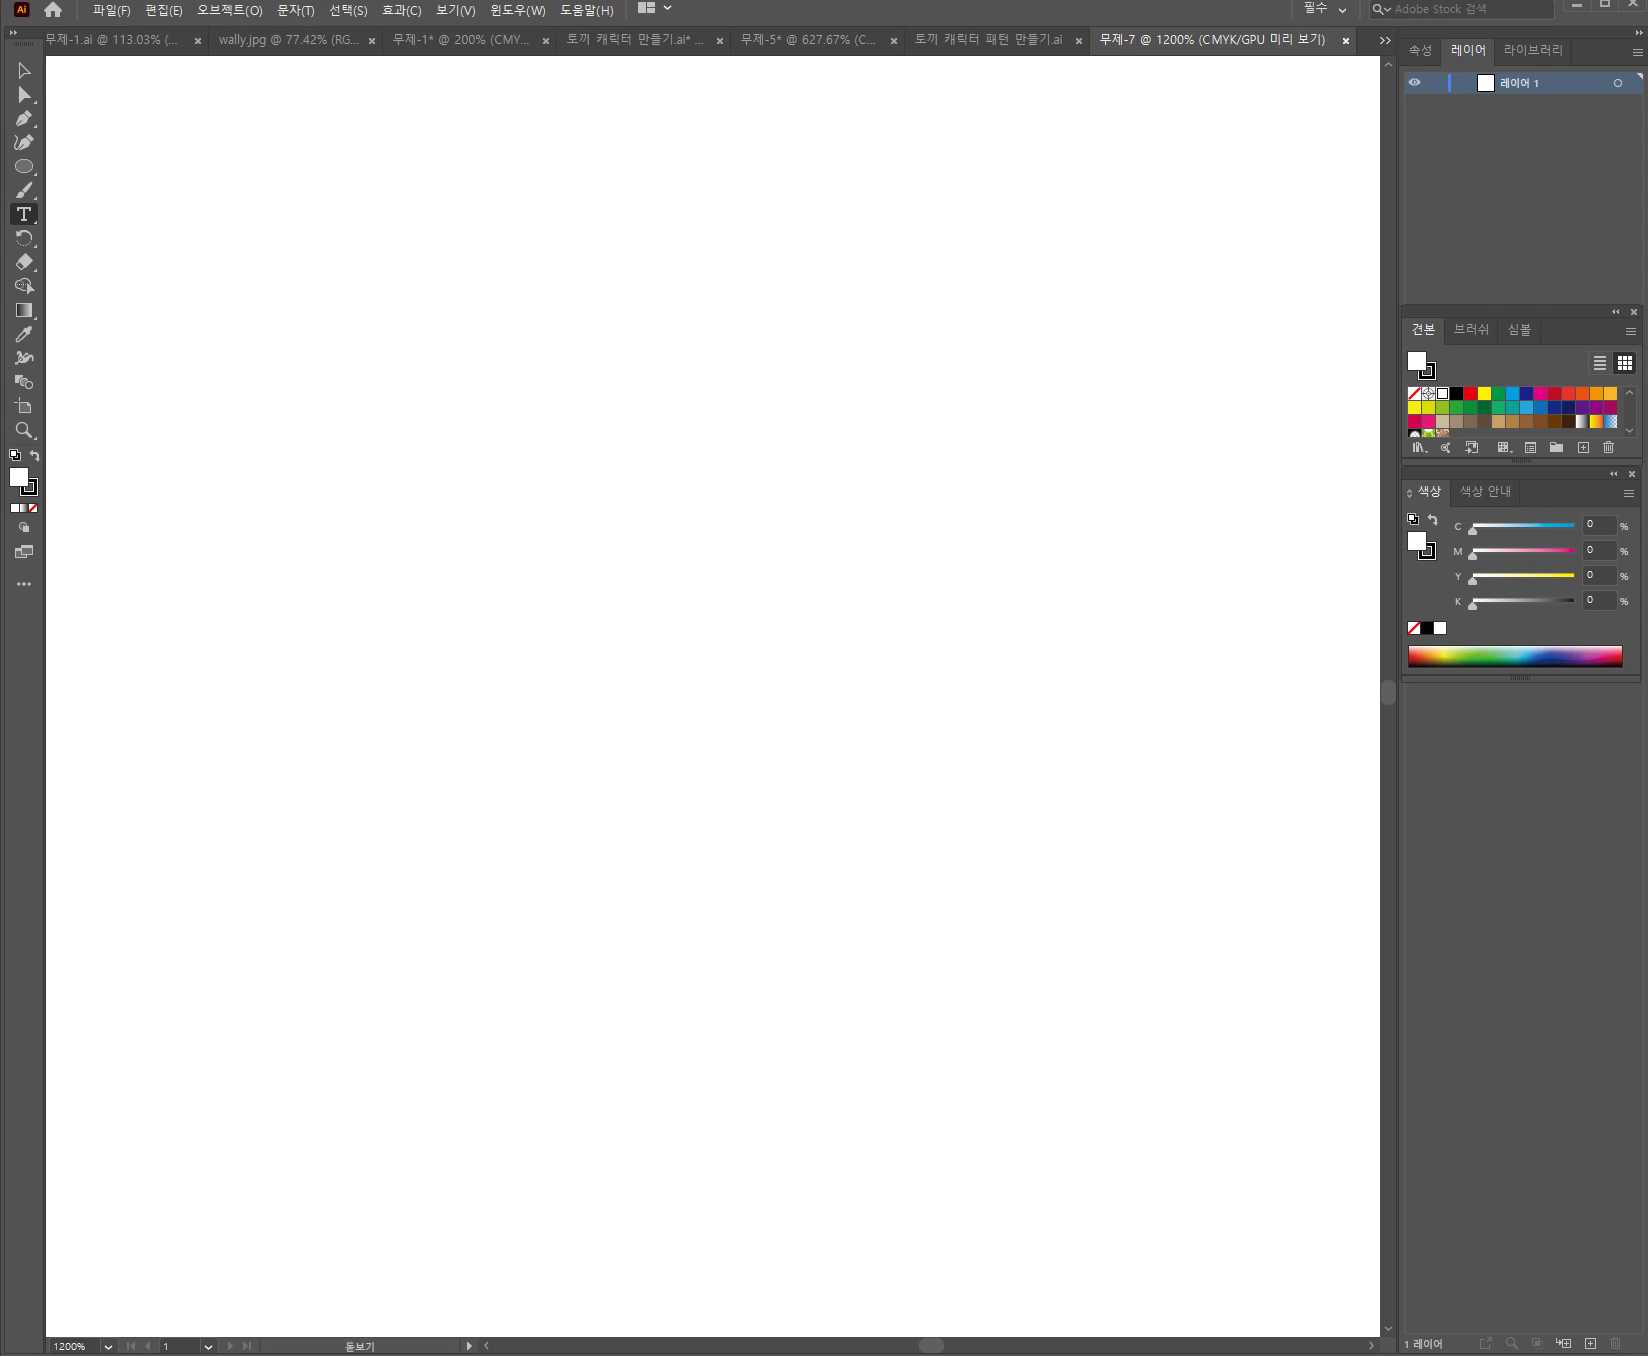
key("space")
key("space")
Draw an open wavy path with the Pen tool, arching up over about 10 mm and dipping over about 14.5 mm
left_click(24, 118)
left_click(209, 347)
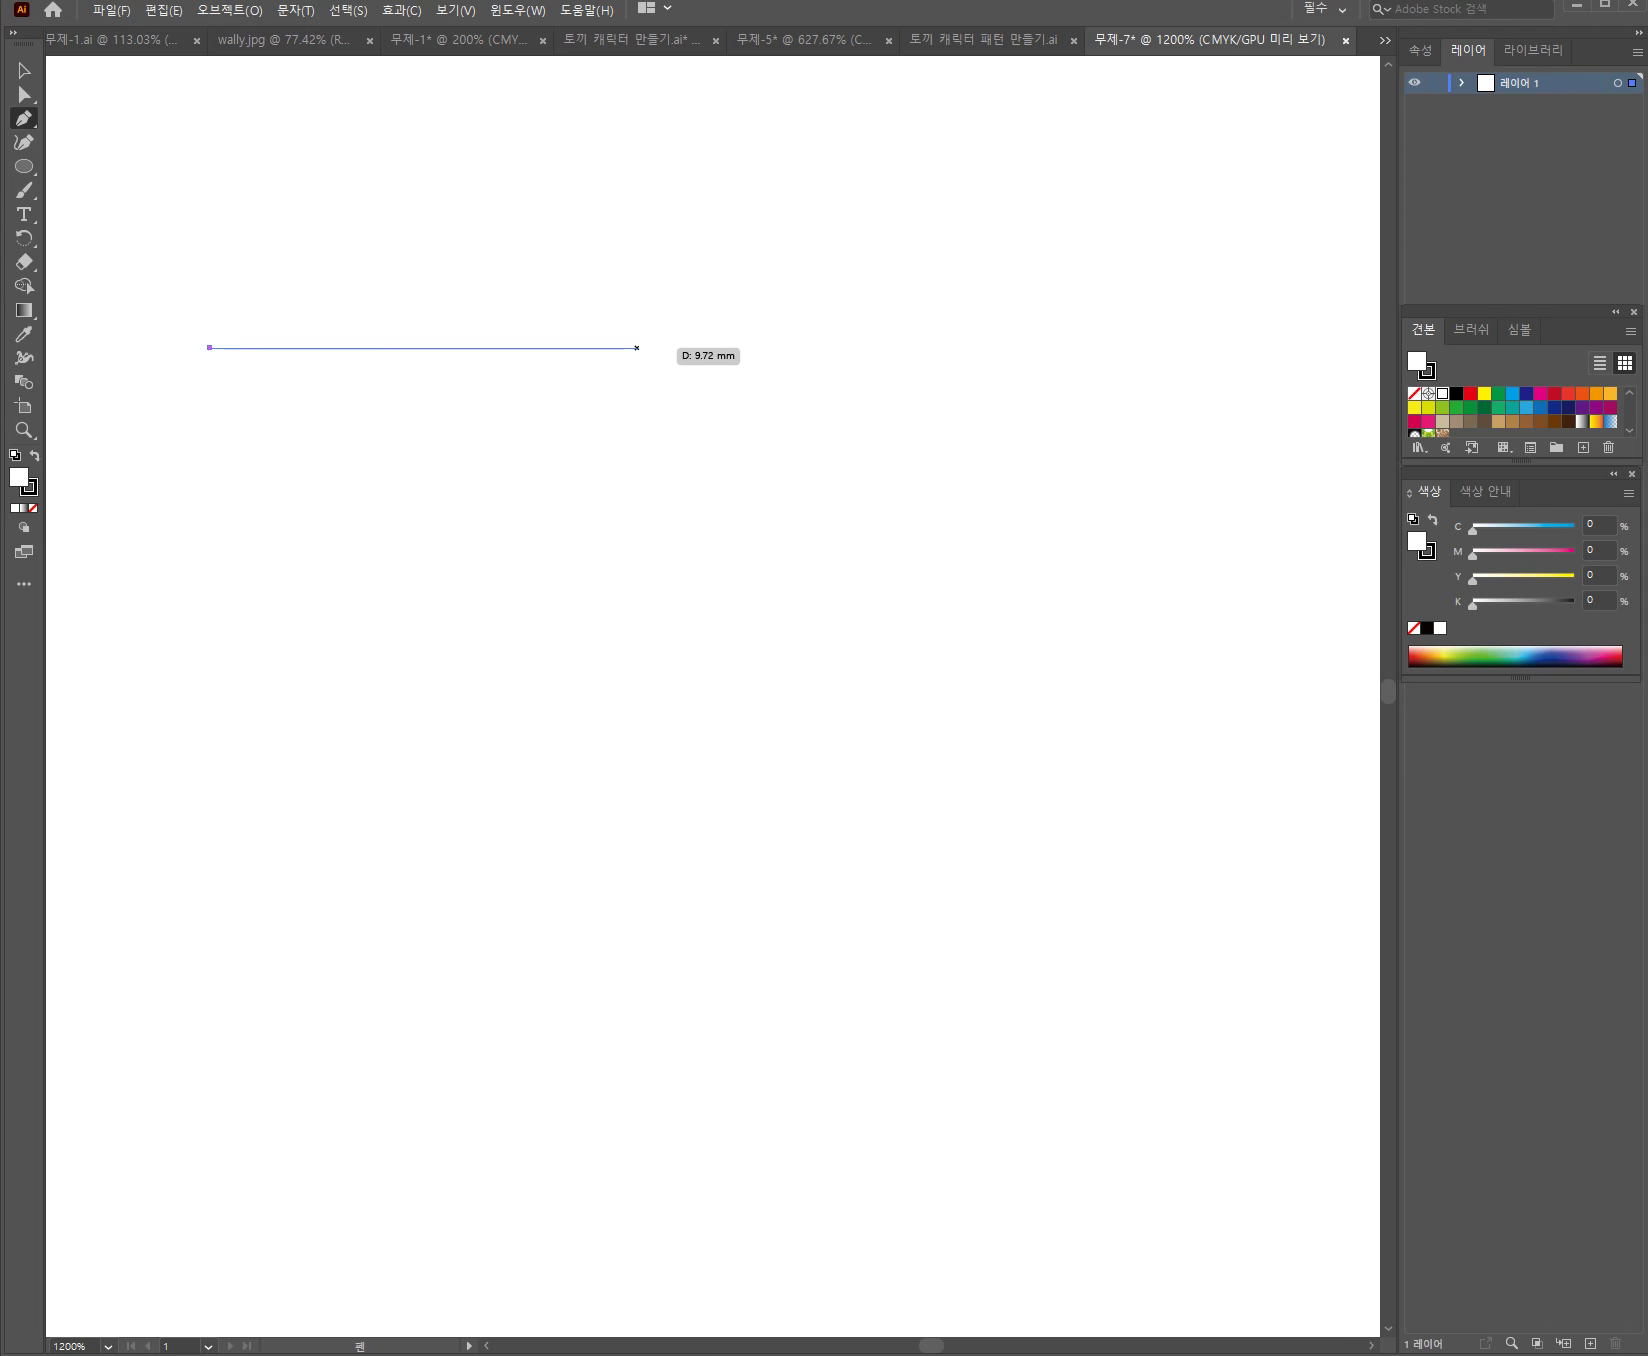
left_click_drag(637, 348, 881, 559)
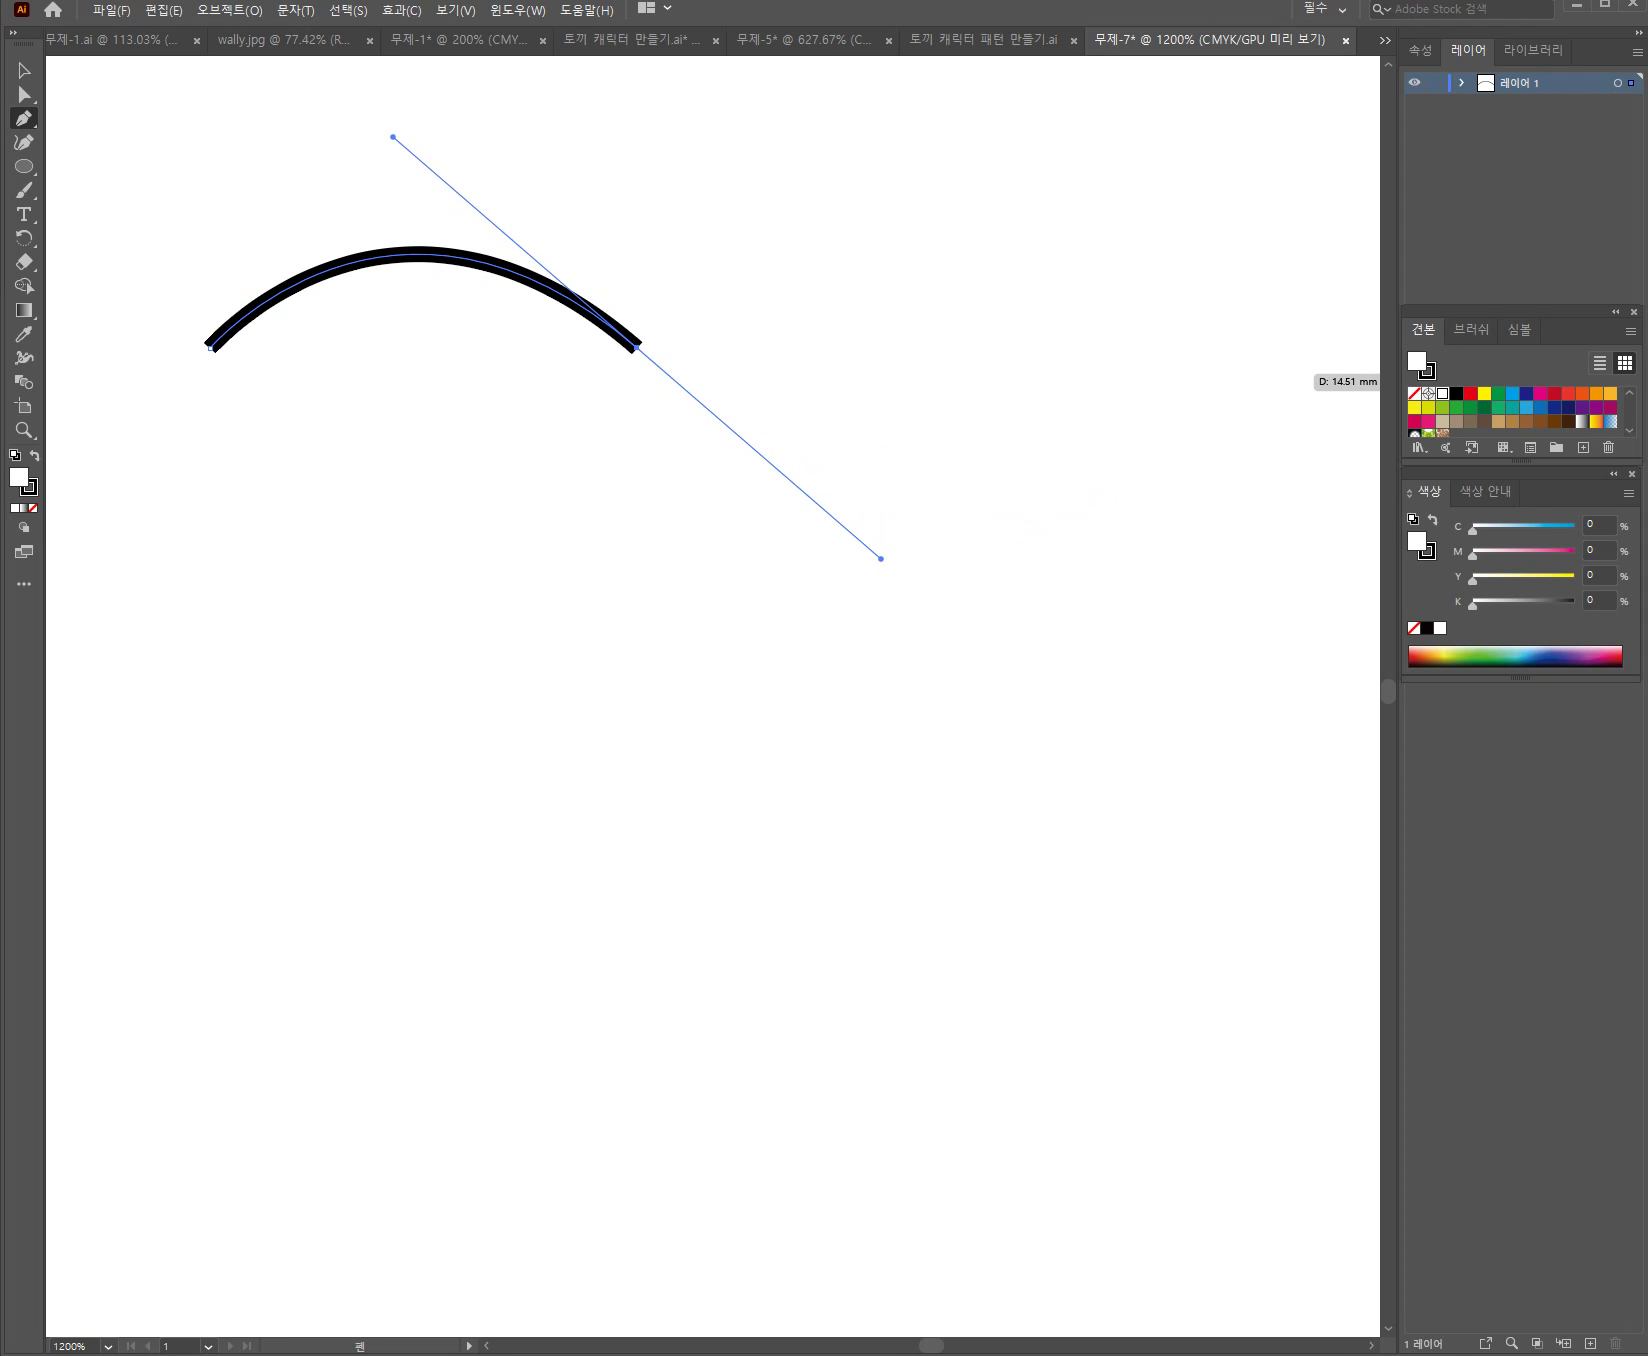
left_click(1274, 374)
mouse_move(1274, 374)
left_mouse_down()
mouse_move(1262, 536)
mouse_move(1274, 376)
left_mouse_up()
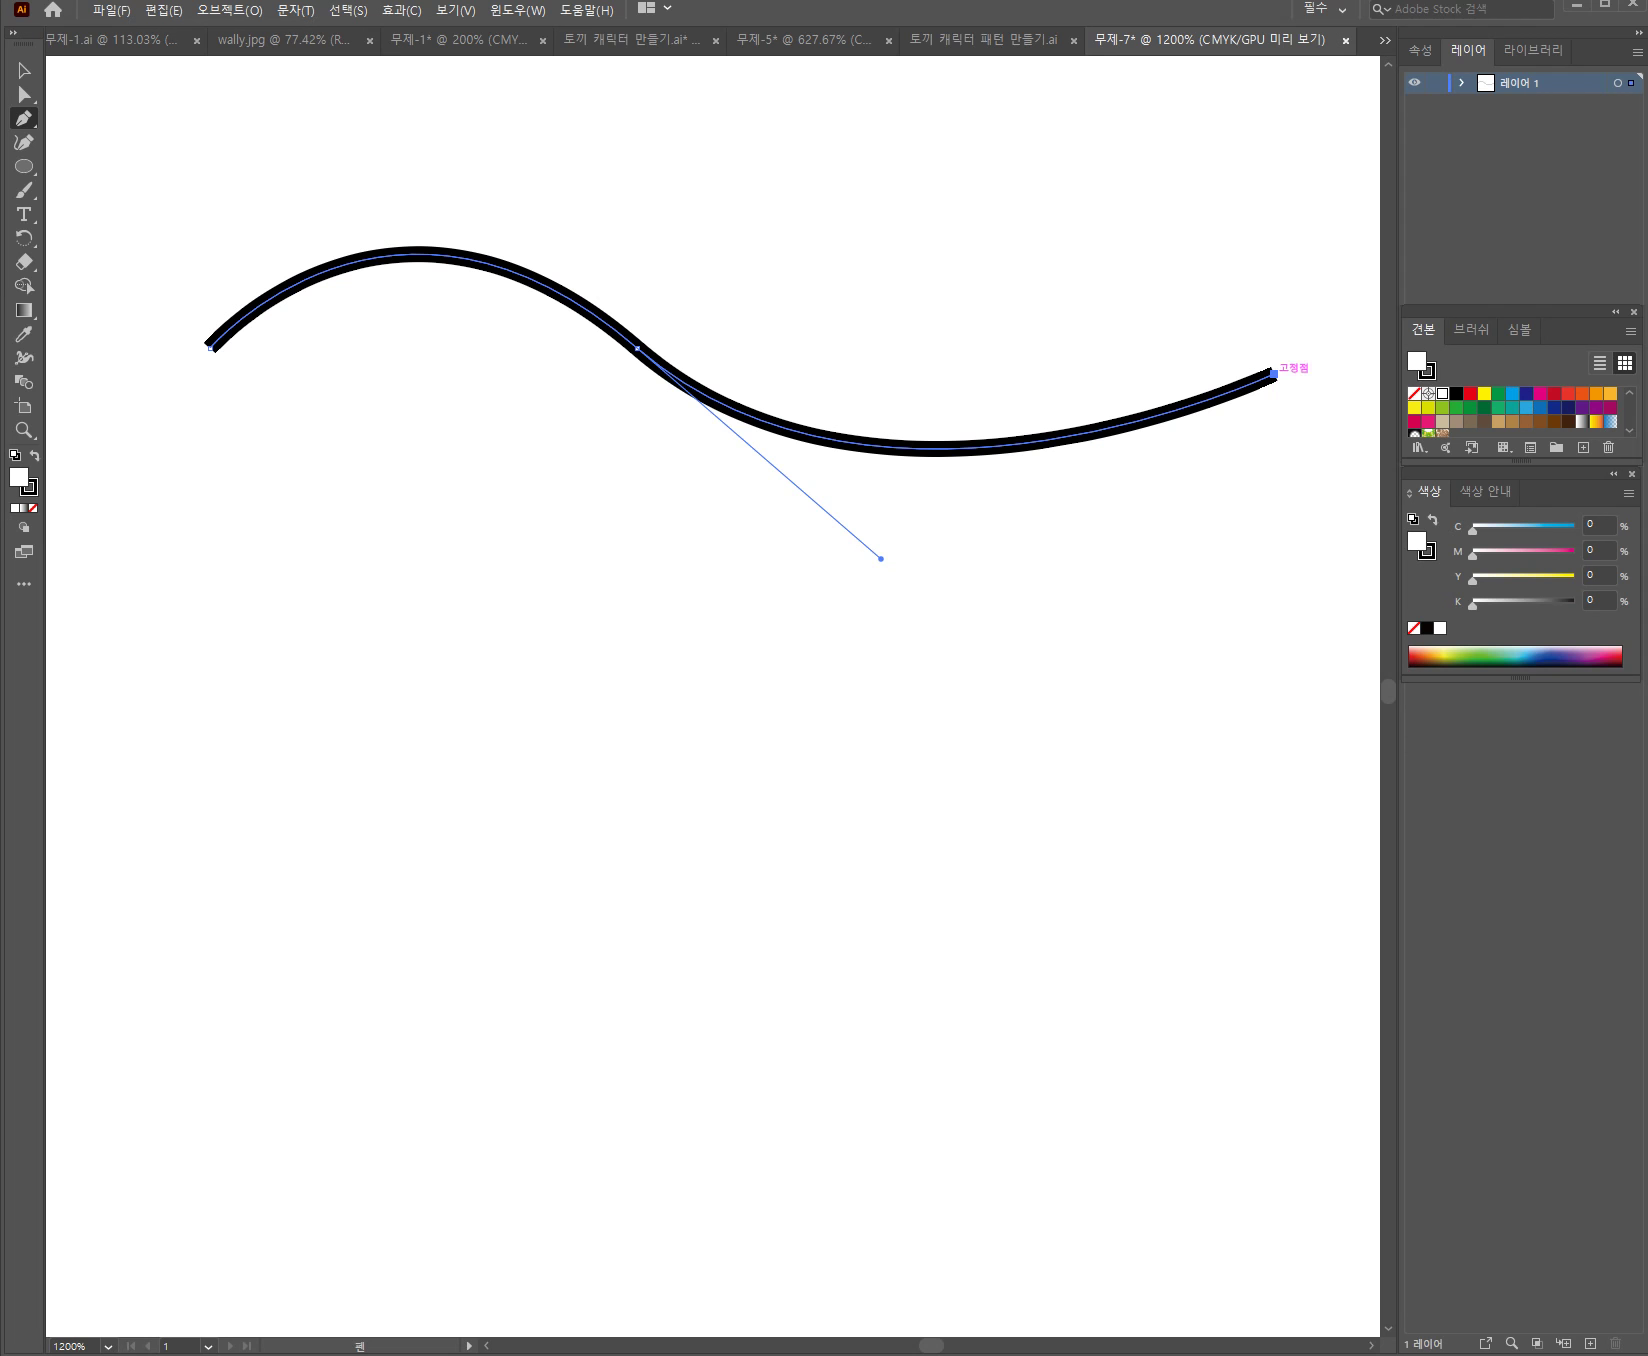
key("ctrl")
left_click(1273, 481, "ctrl")
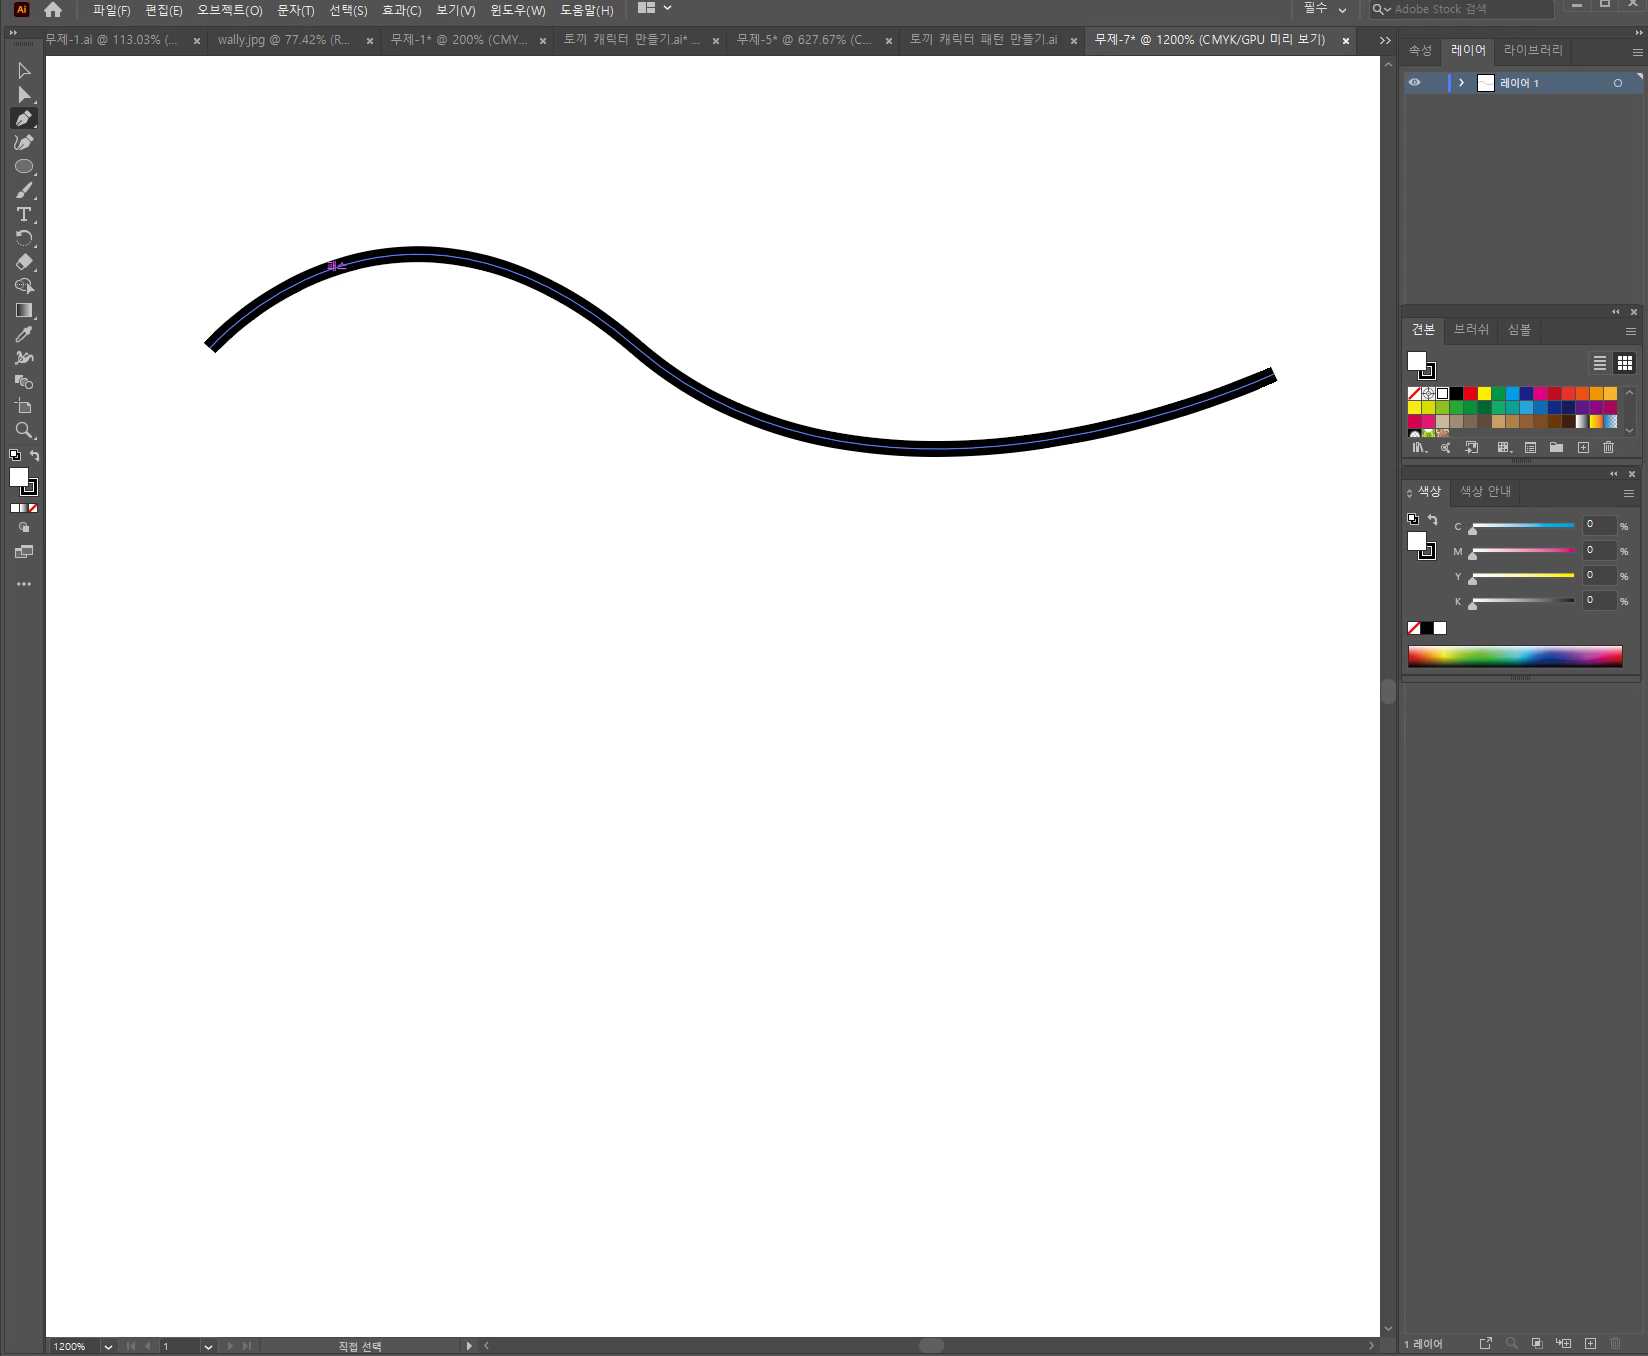
Remove the stroke from the wavy path by setting its stroke colour to None
left_click(332, 264, "ctrl")
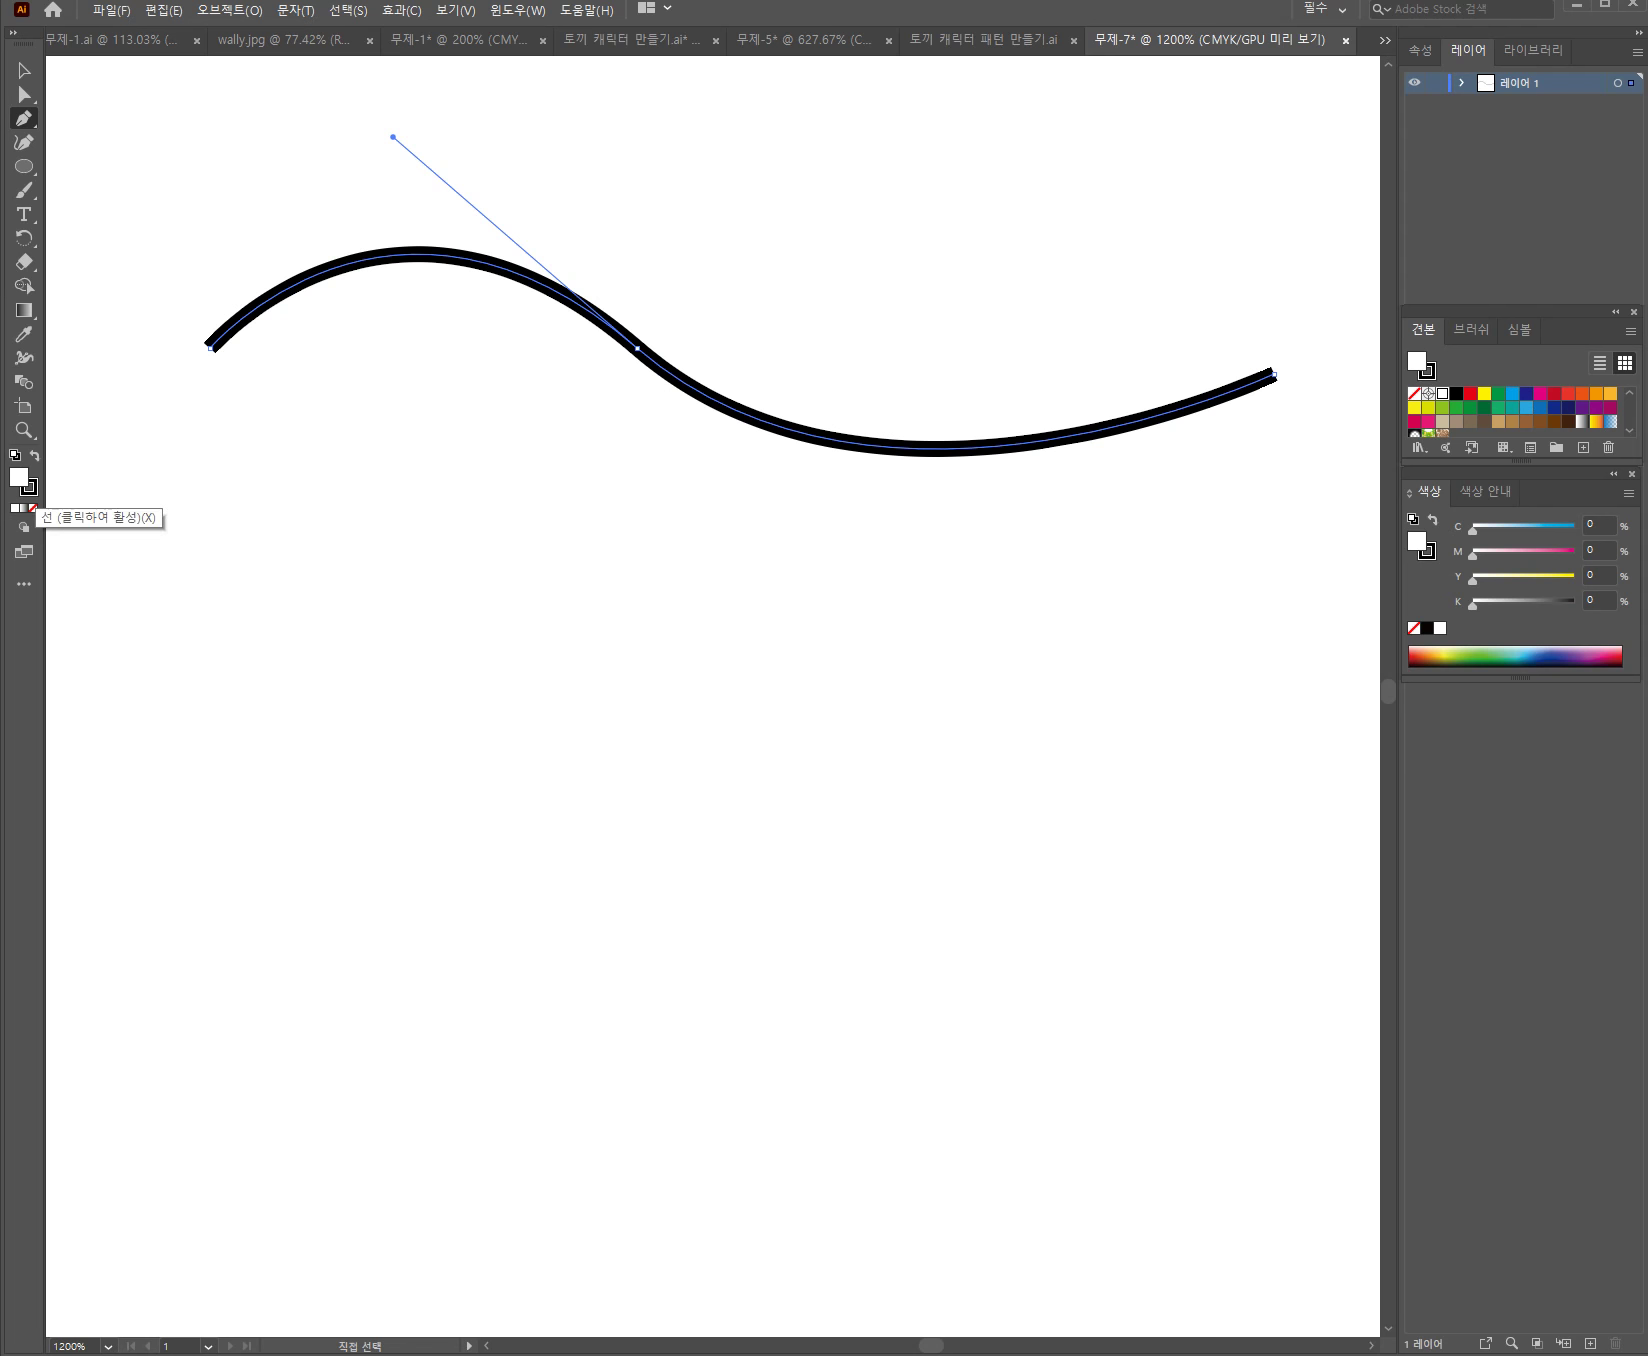
left_click(28, 487)
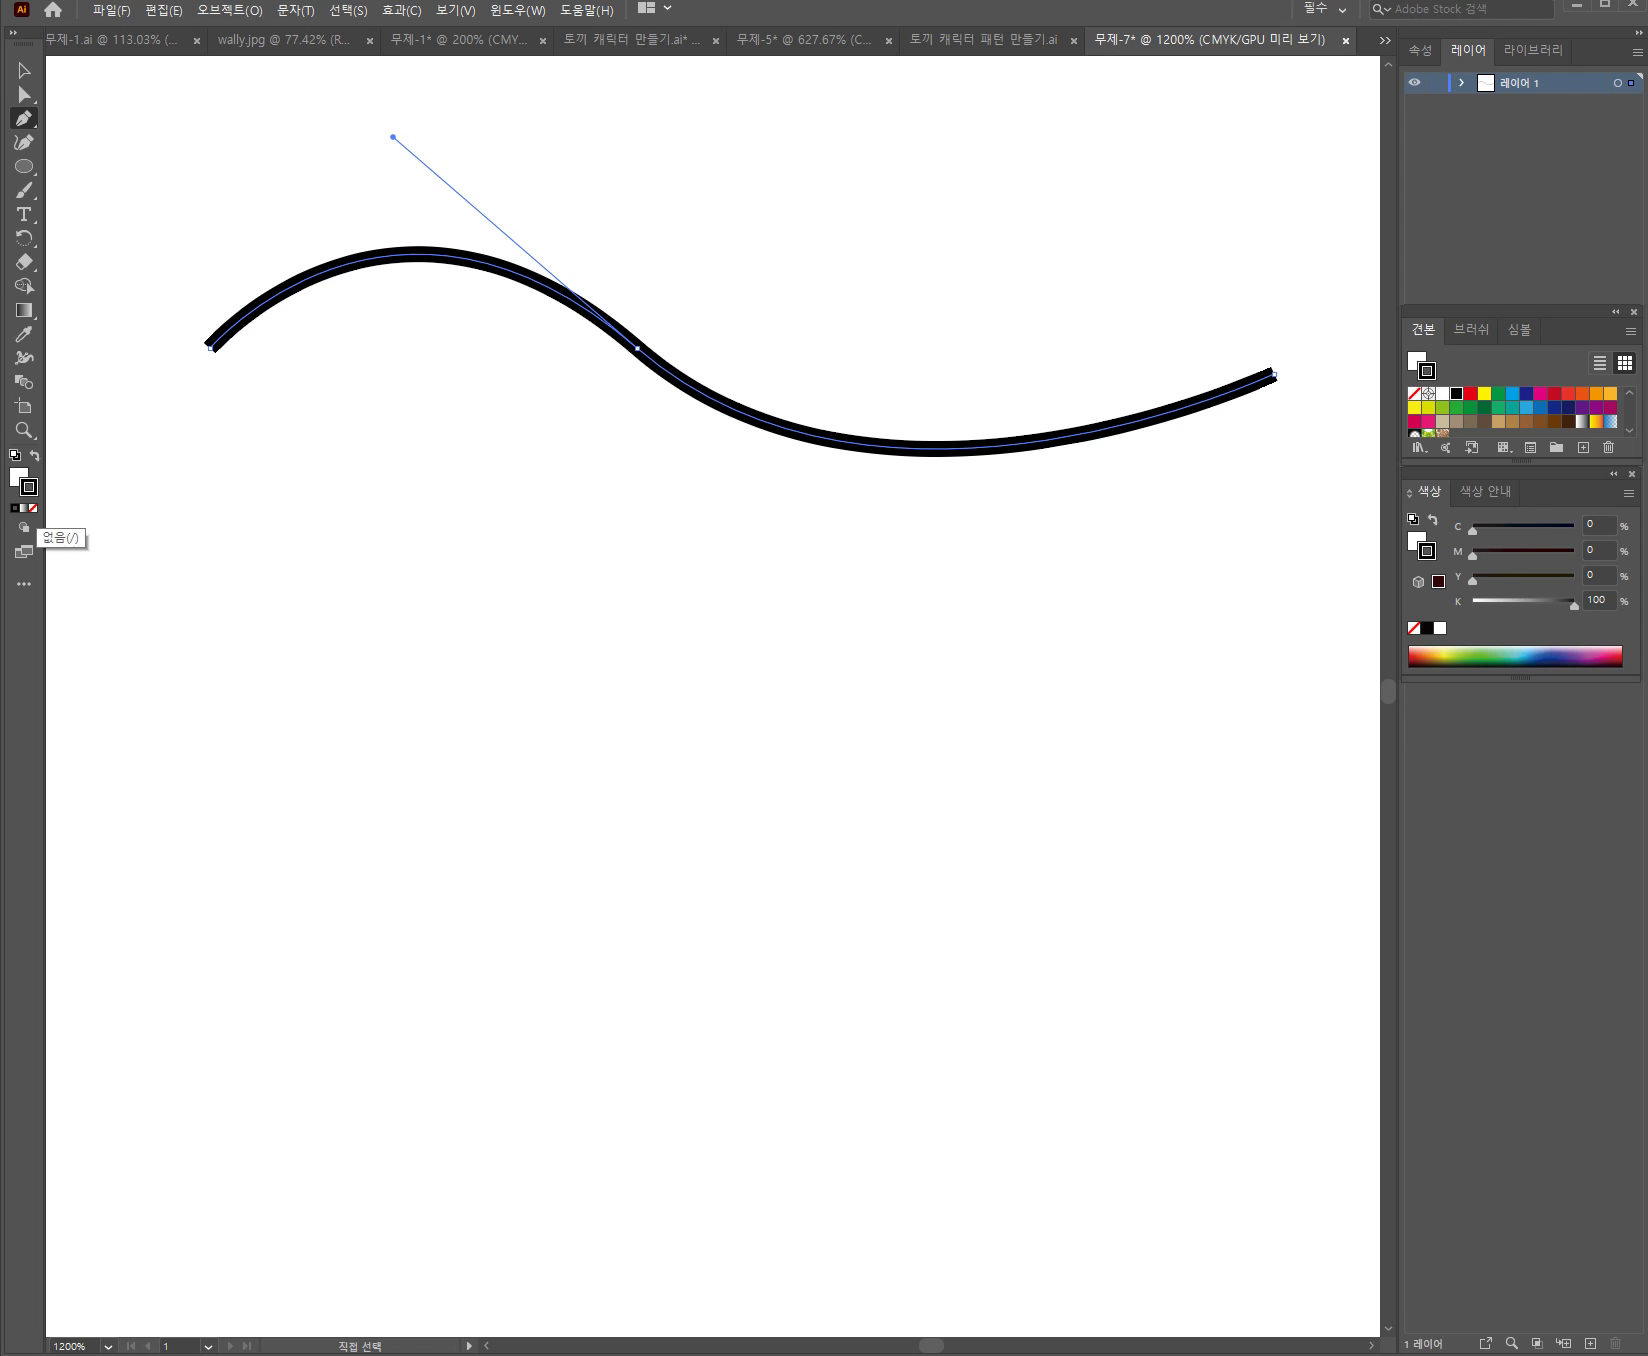
left_click(32, 508)
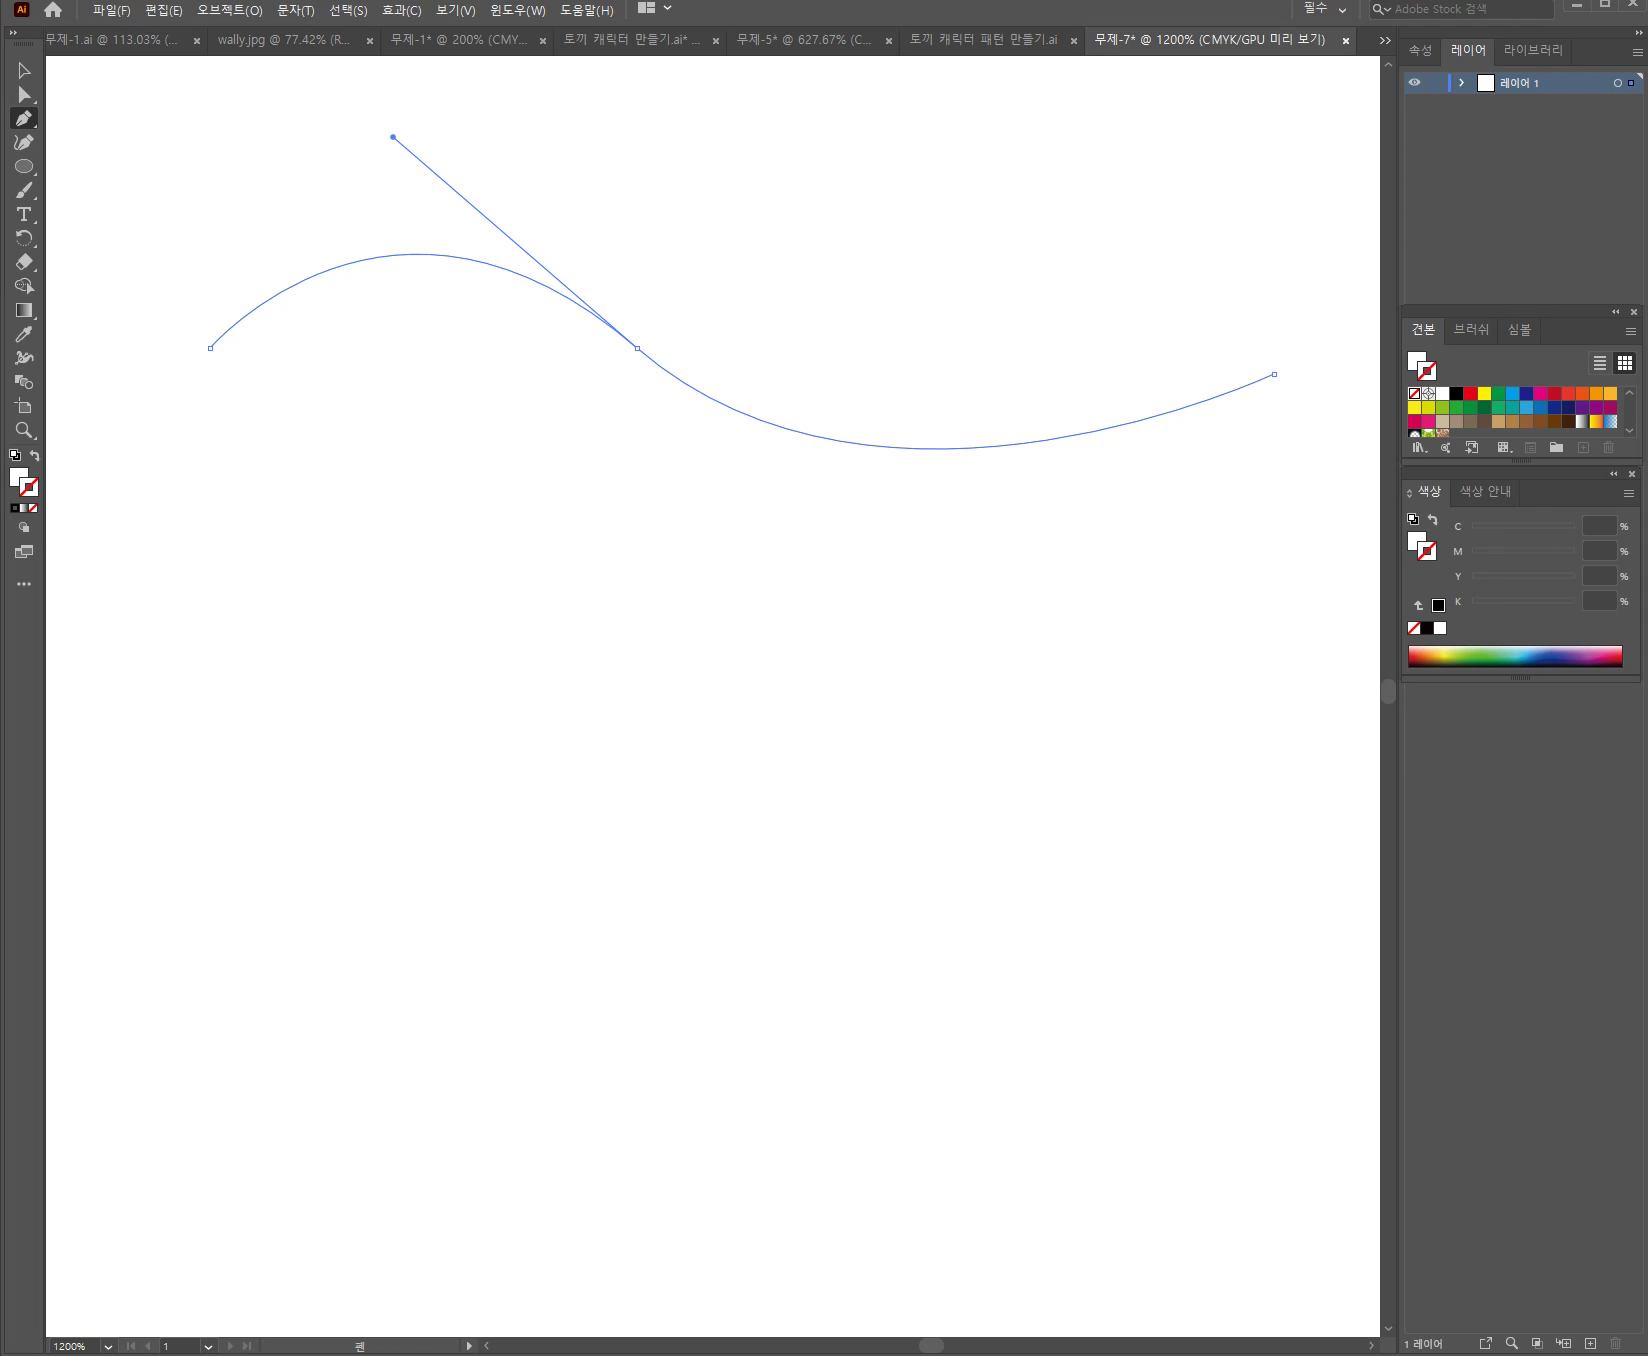
Place the text "병아리캐릭터" along the wavy path, starting at its first anchor, with the Type tool
left_click(24, 214)
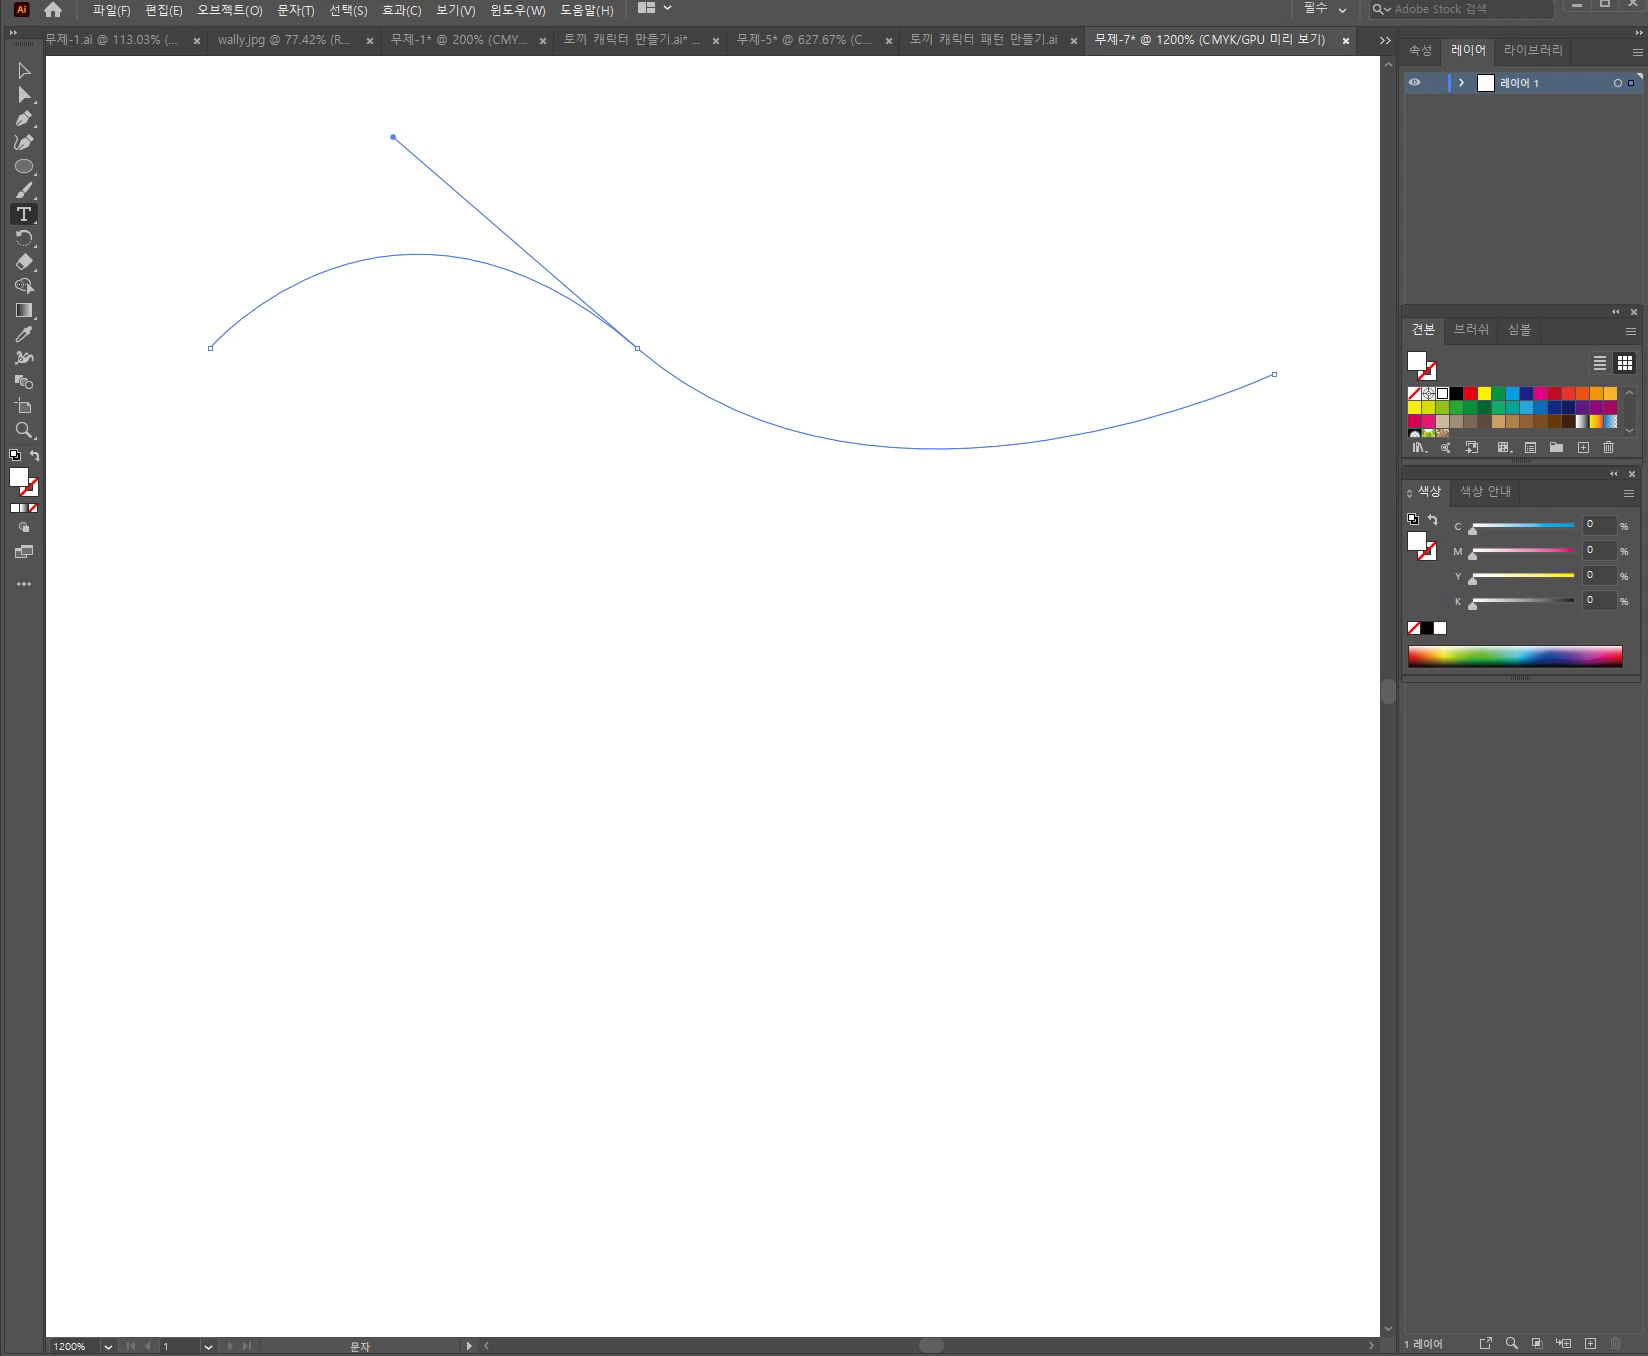
left_click(222, 333)
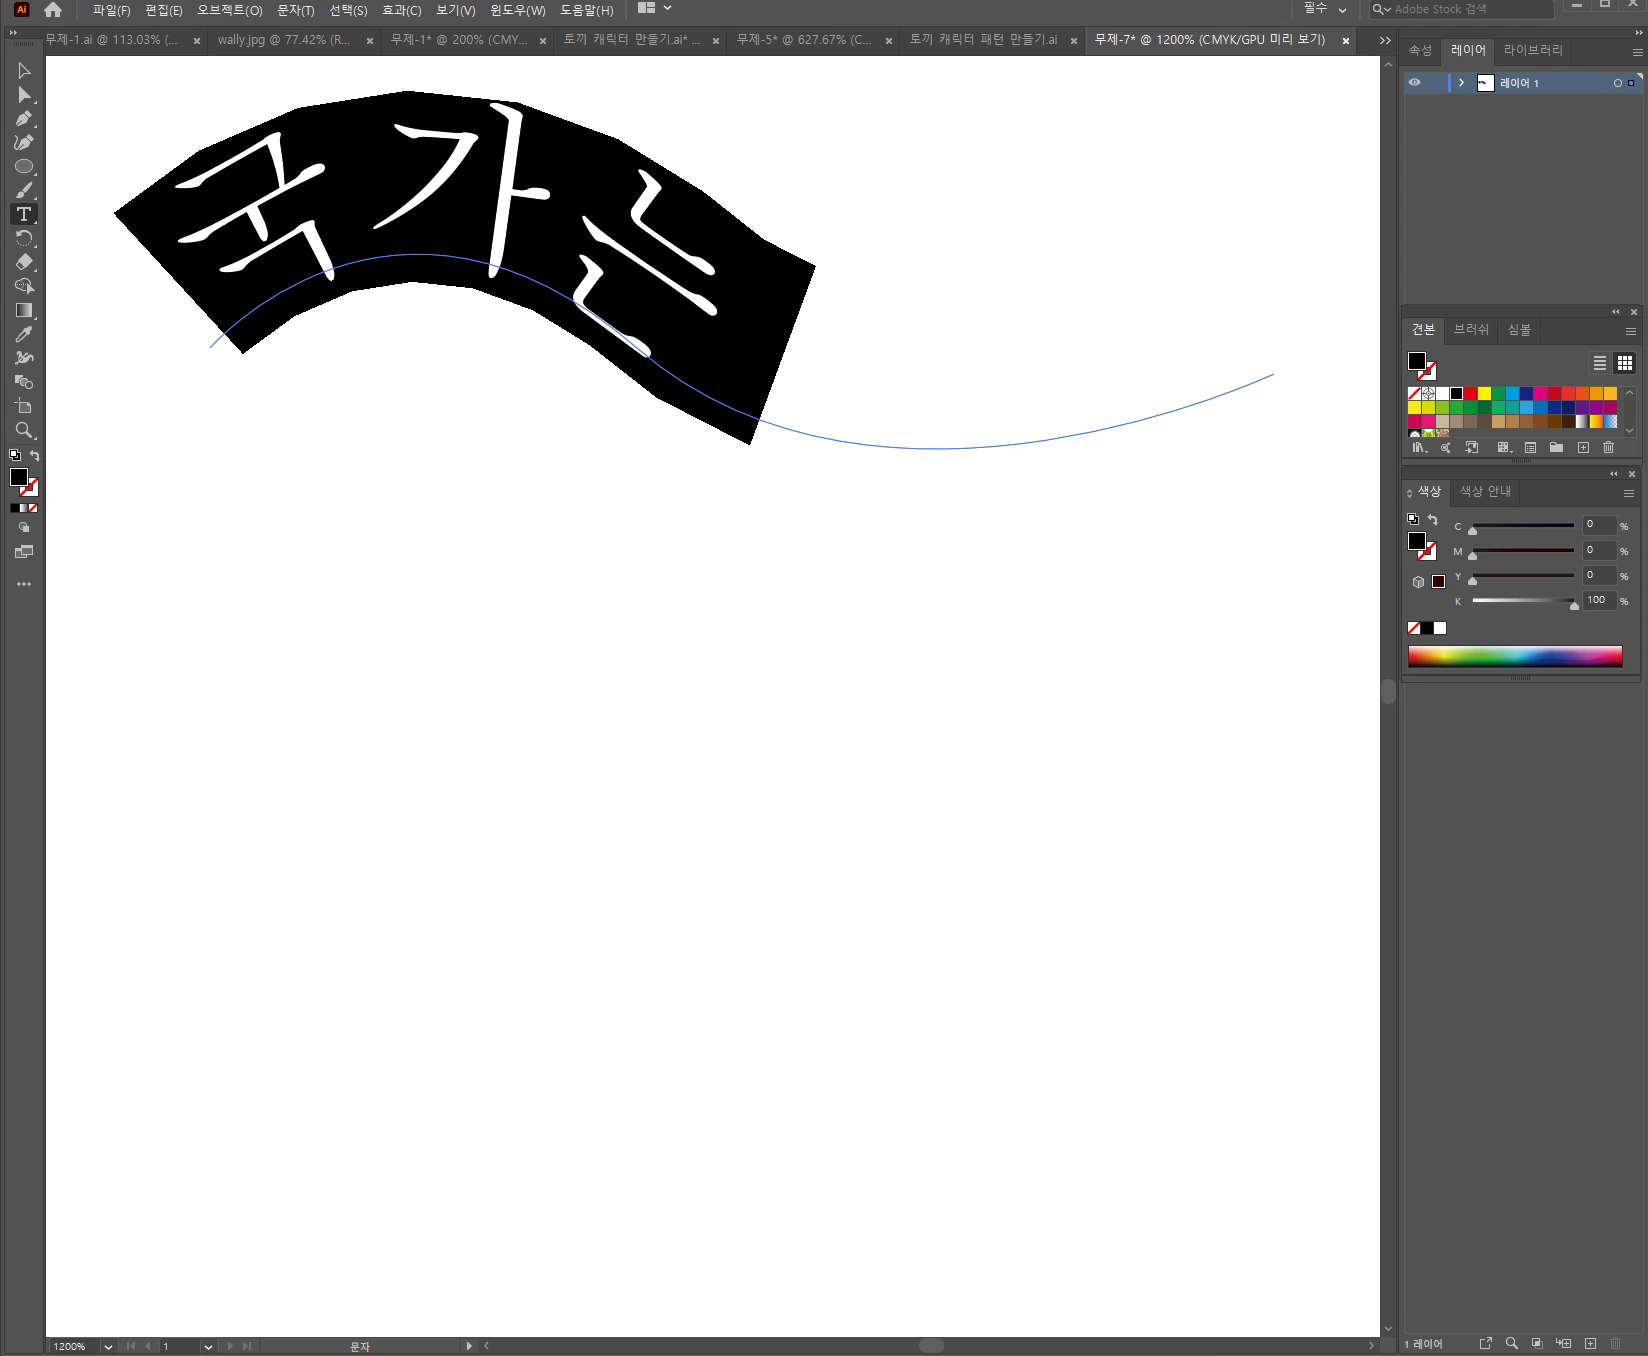
type("병아리")
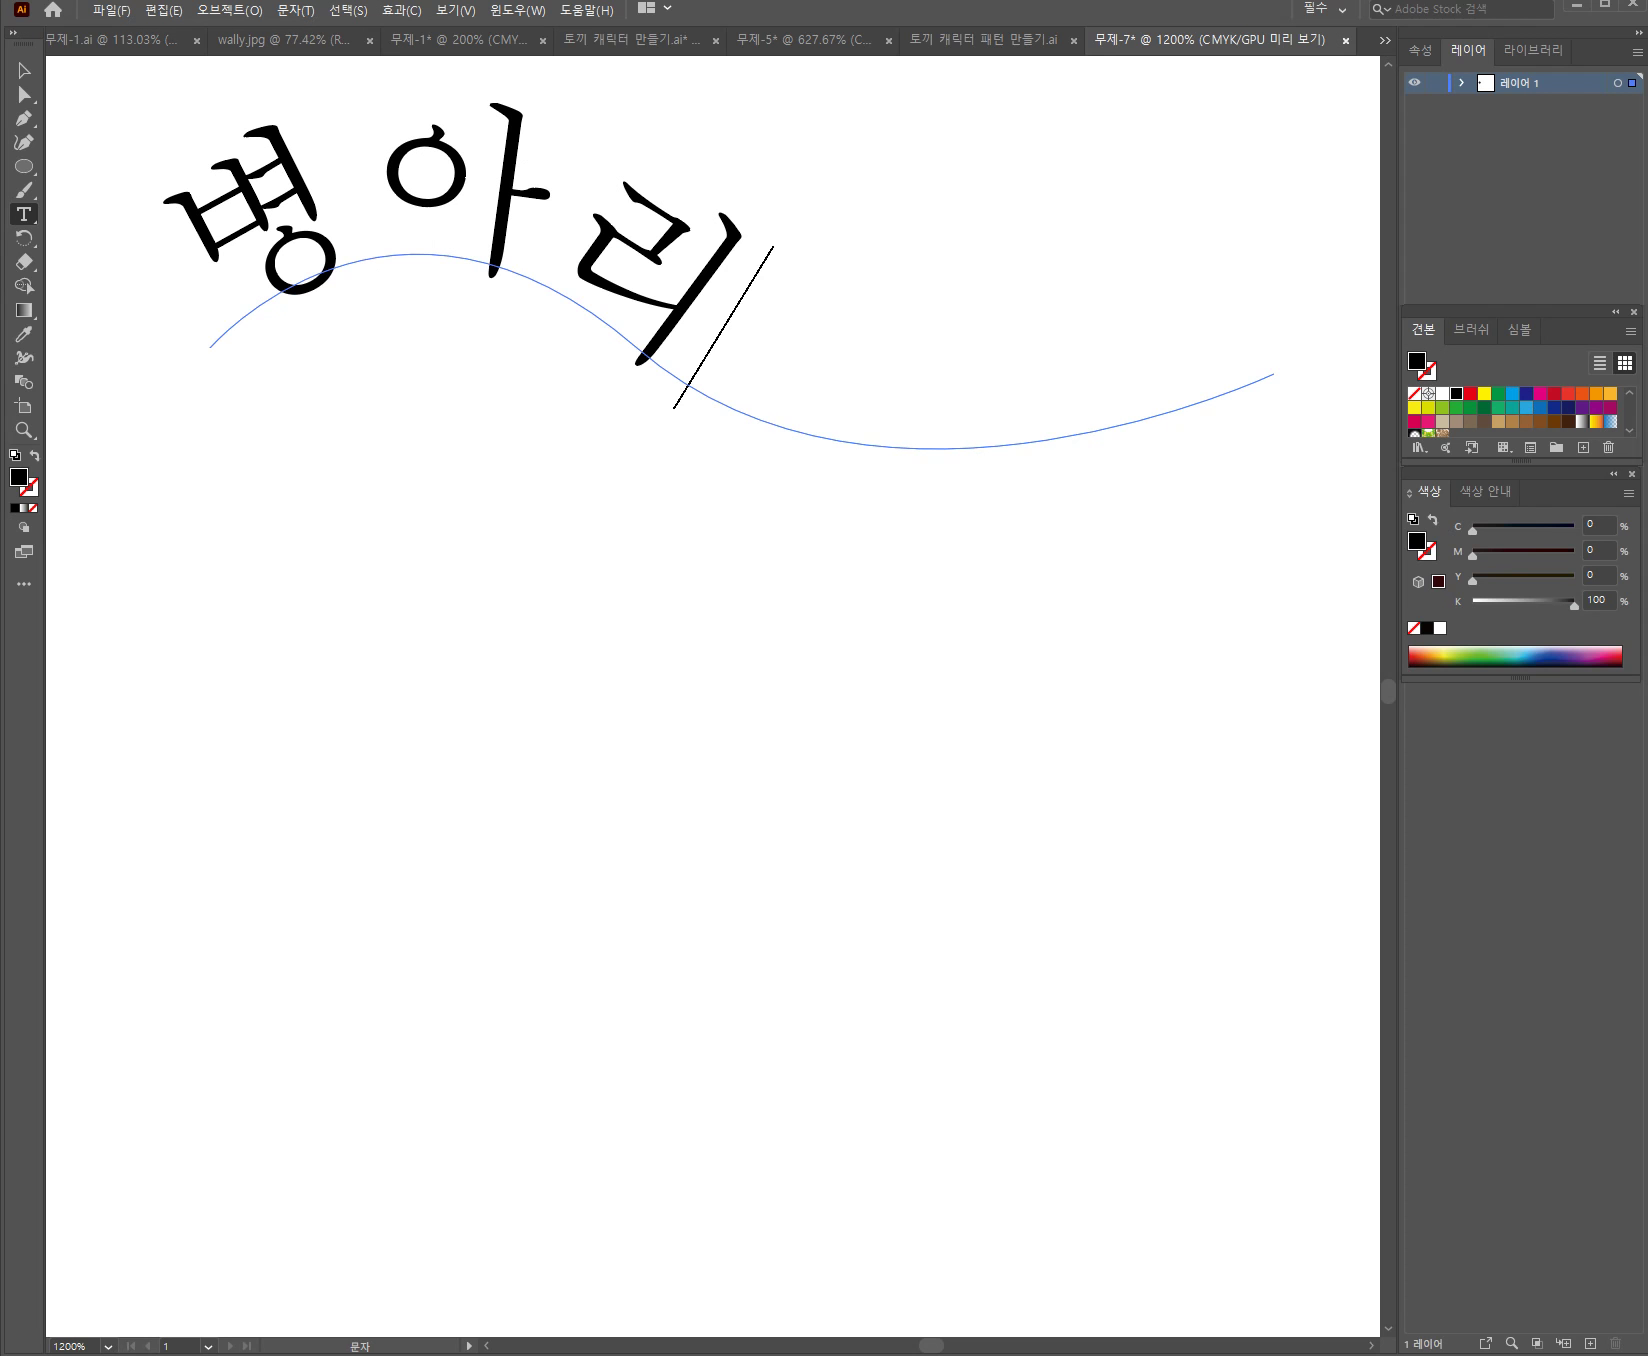
type("캐")
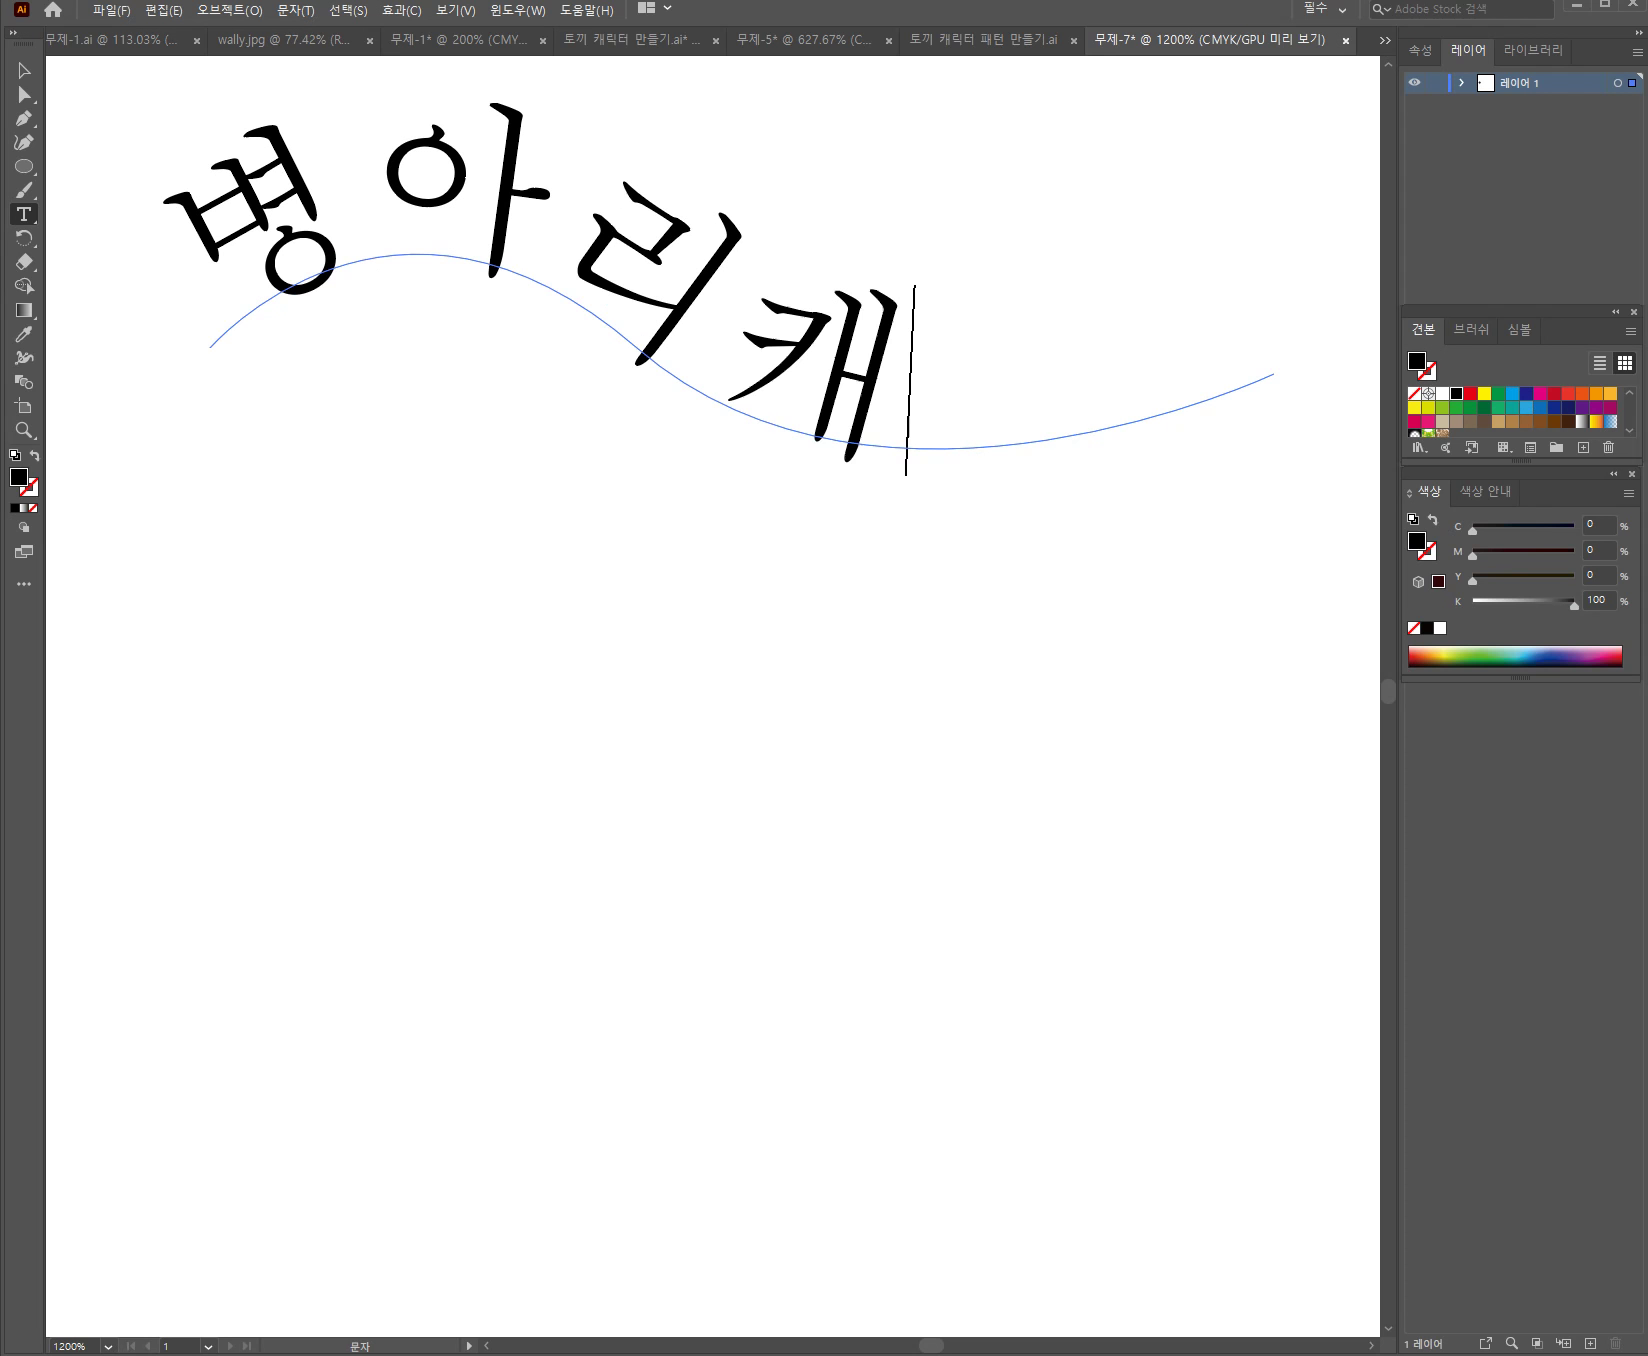
type("릭")
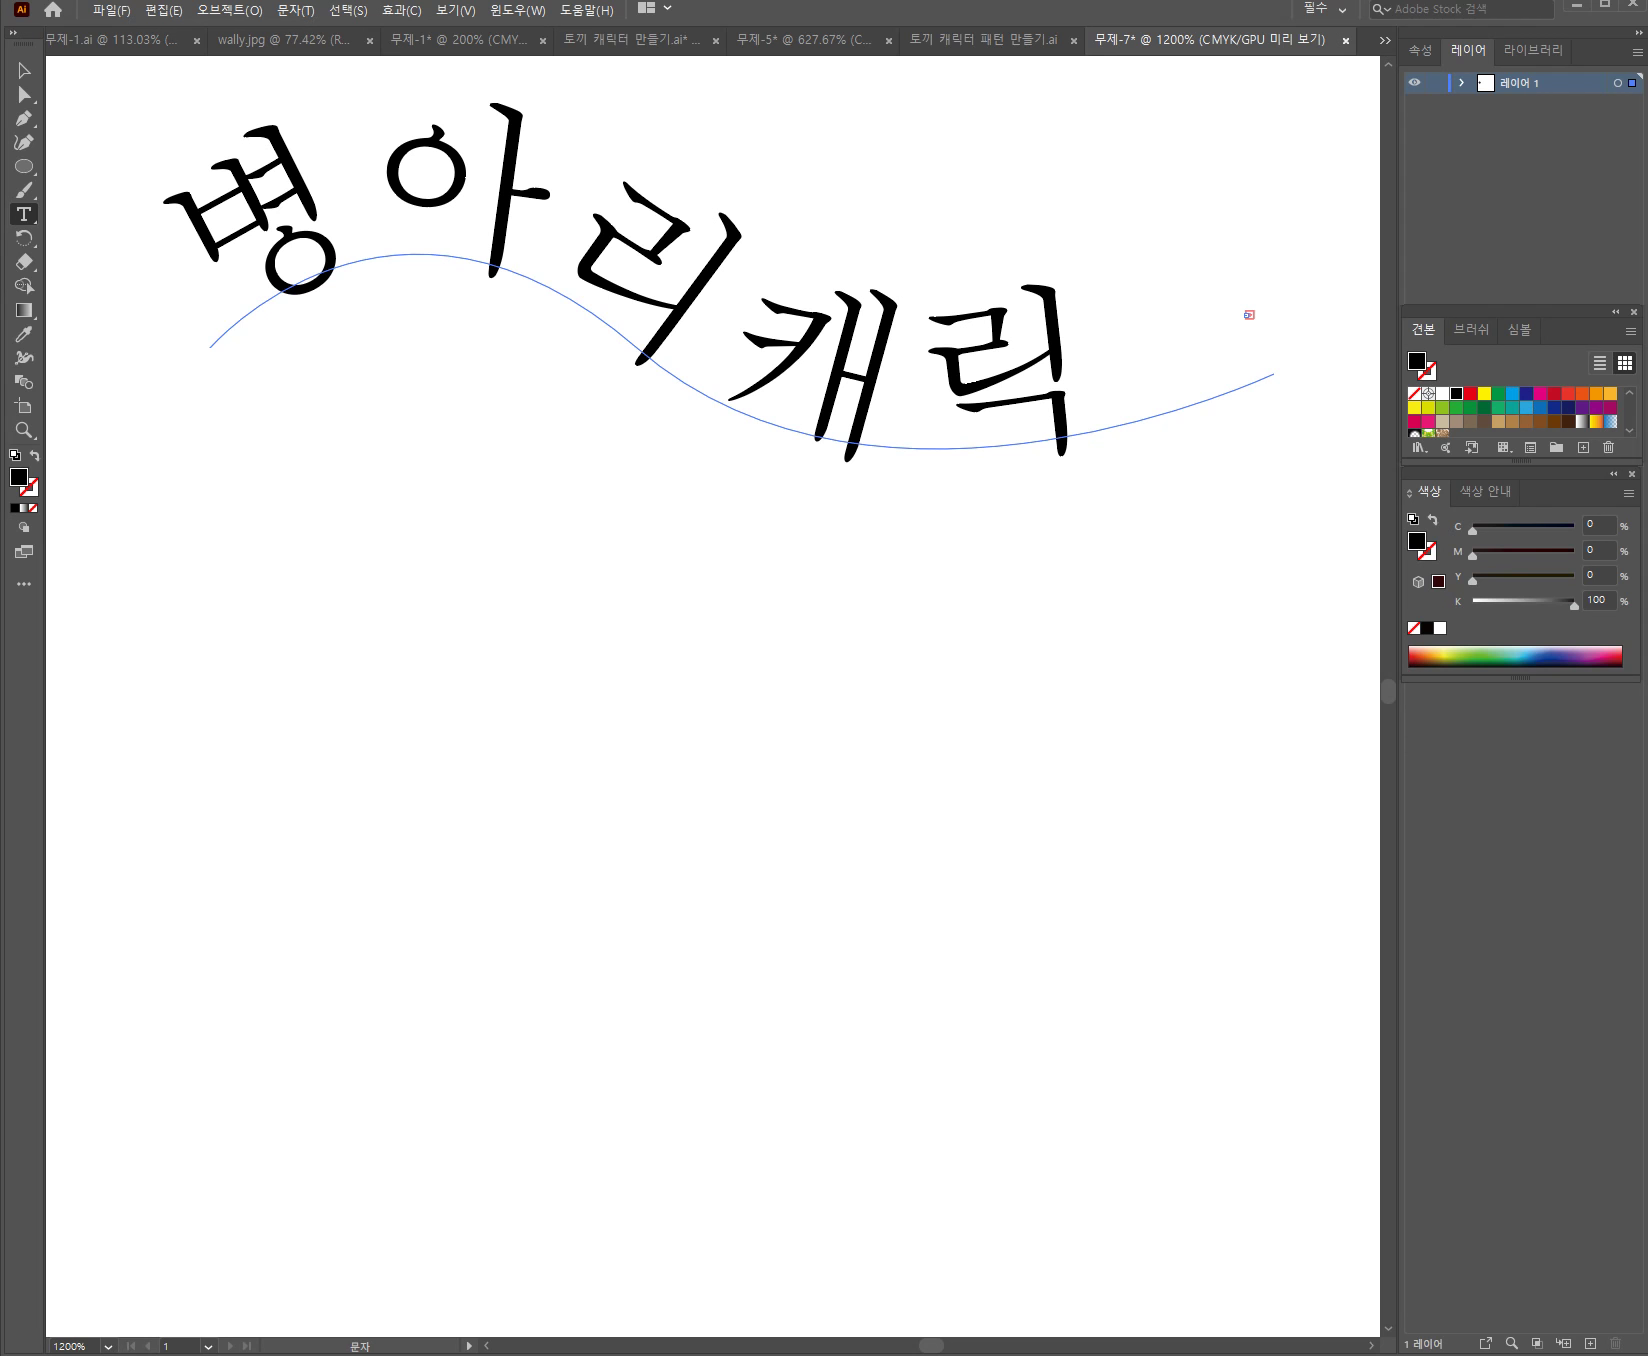
key("ctrl+space")
left_click(742, 543, "ctrl+alt")
key("space")
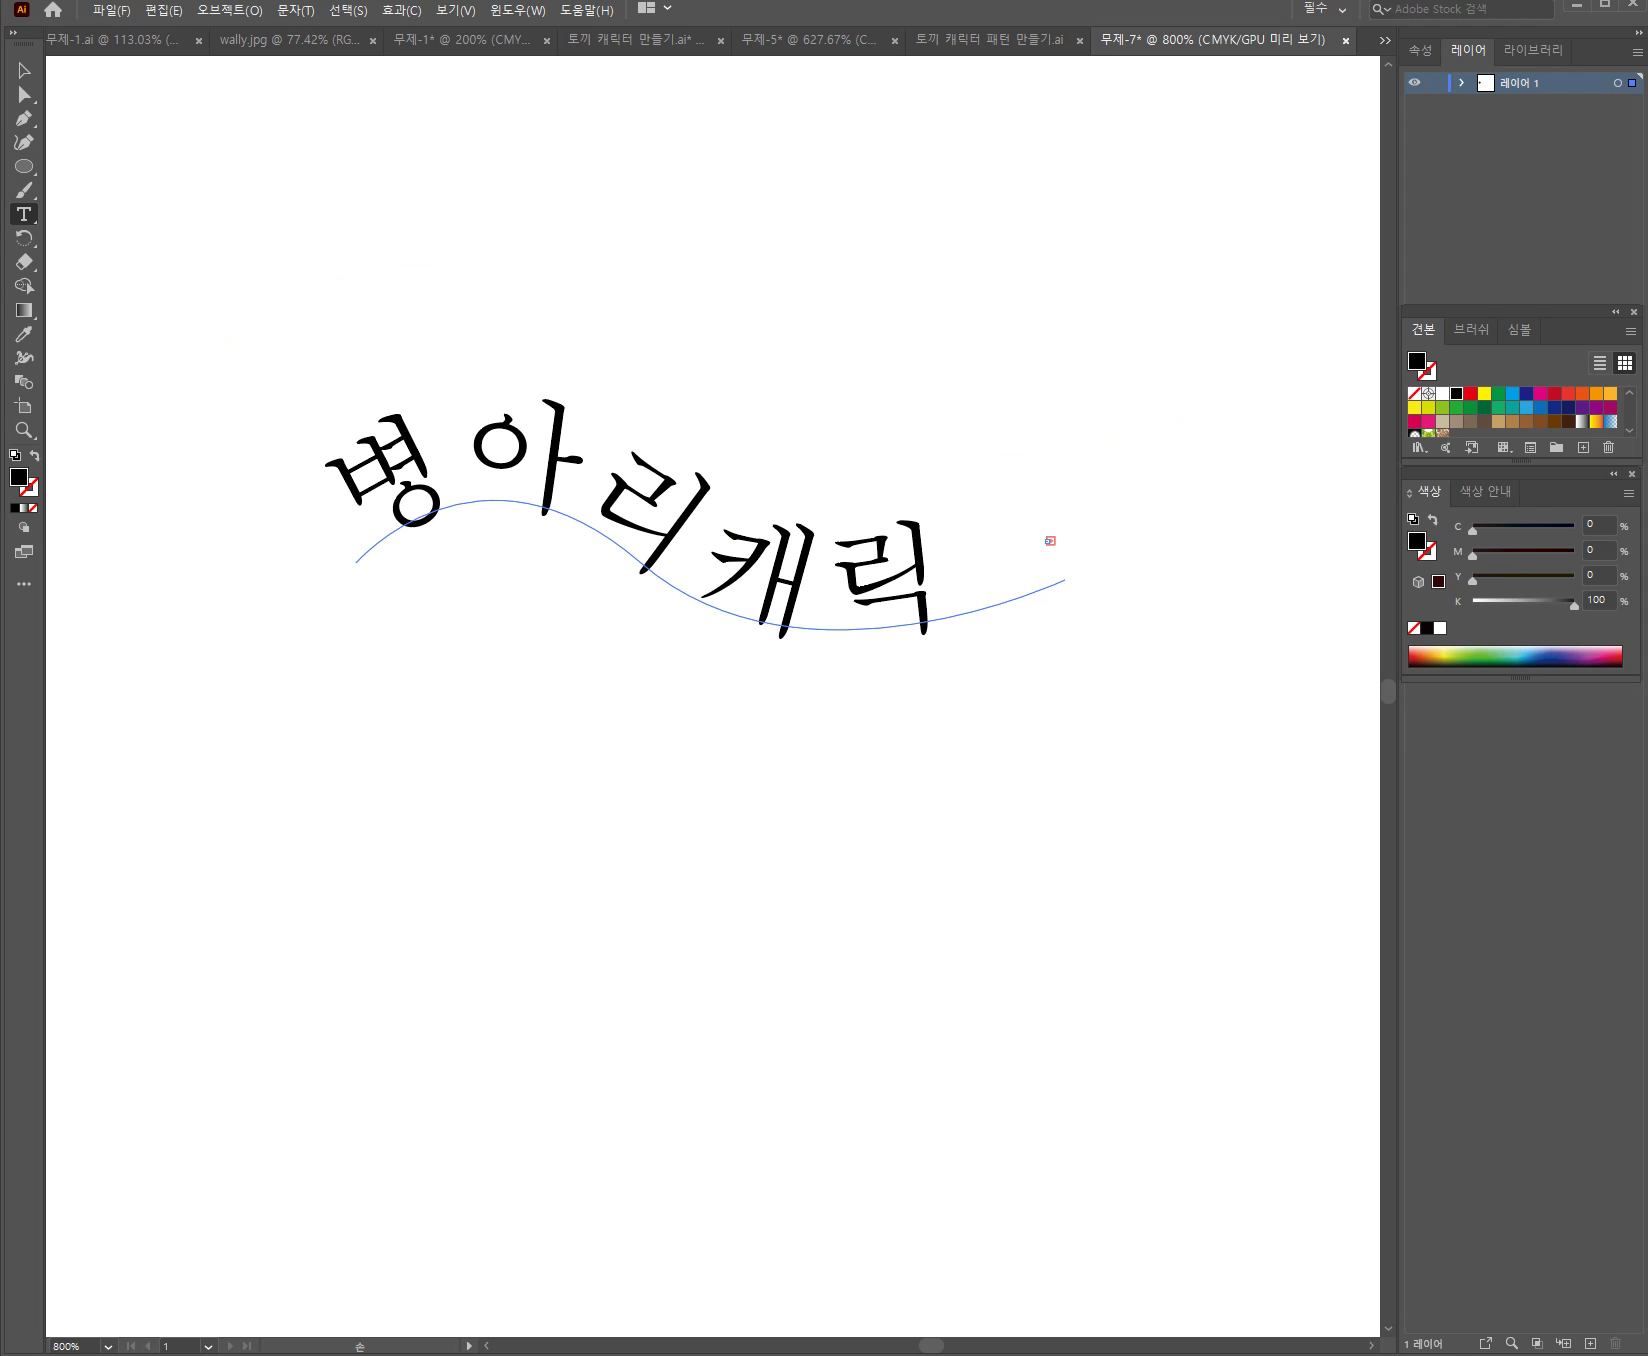
left_click_drag(739, 538, 578, 511)
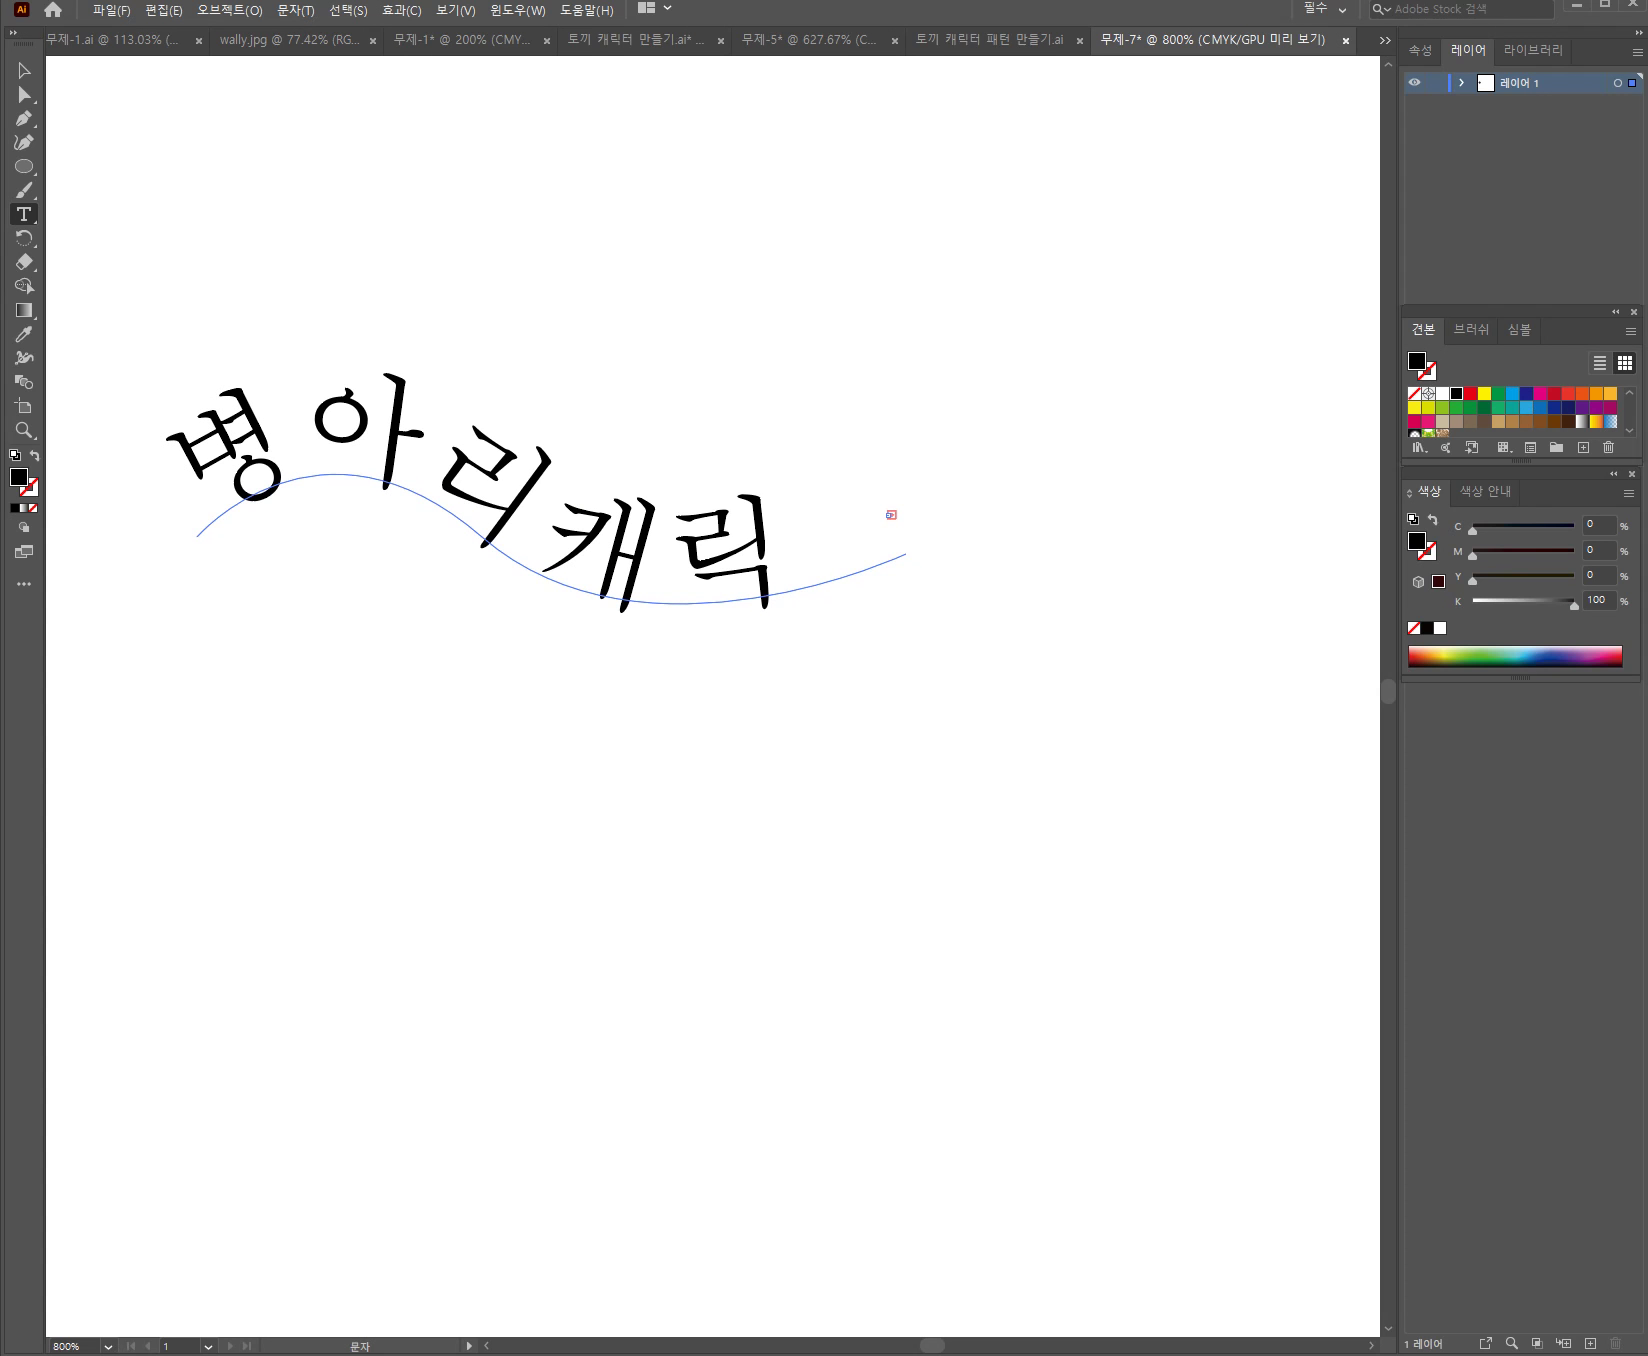
key("p")
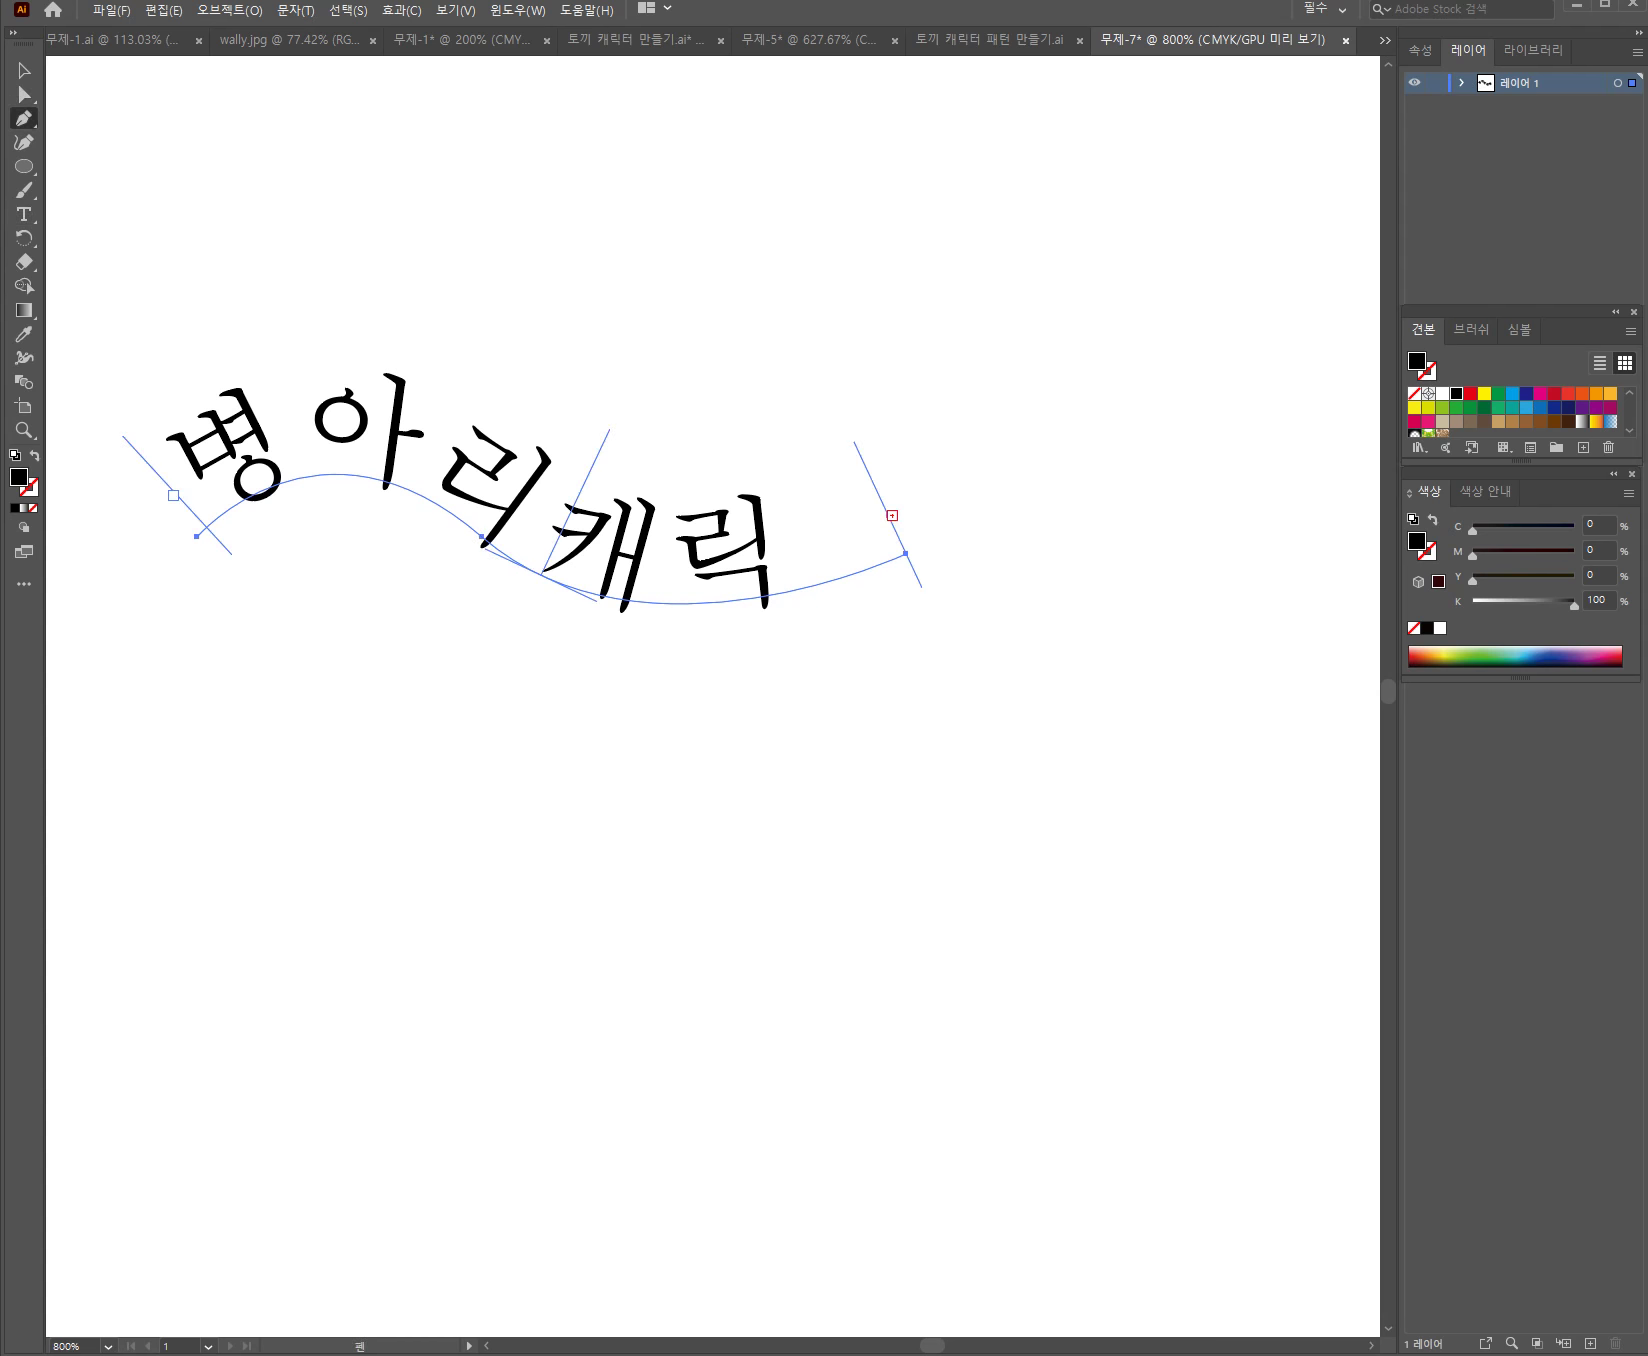
left_click(906, 553)
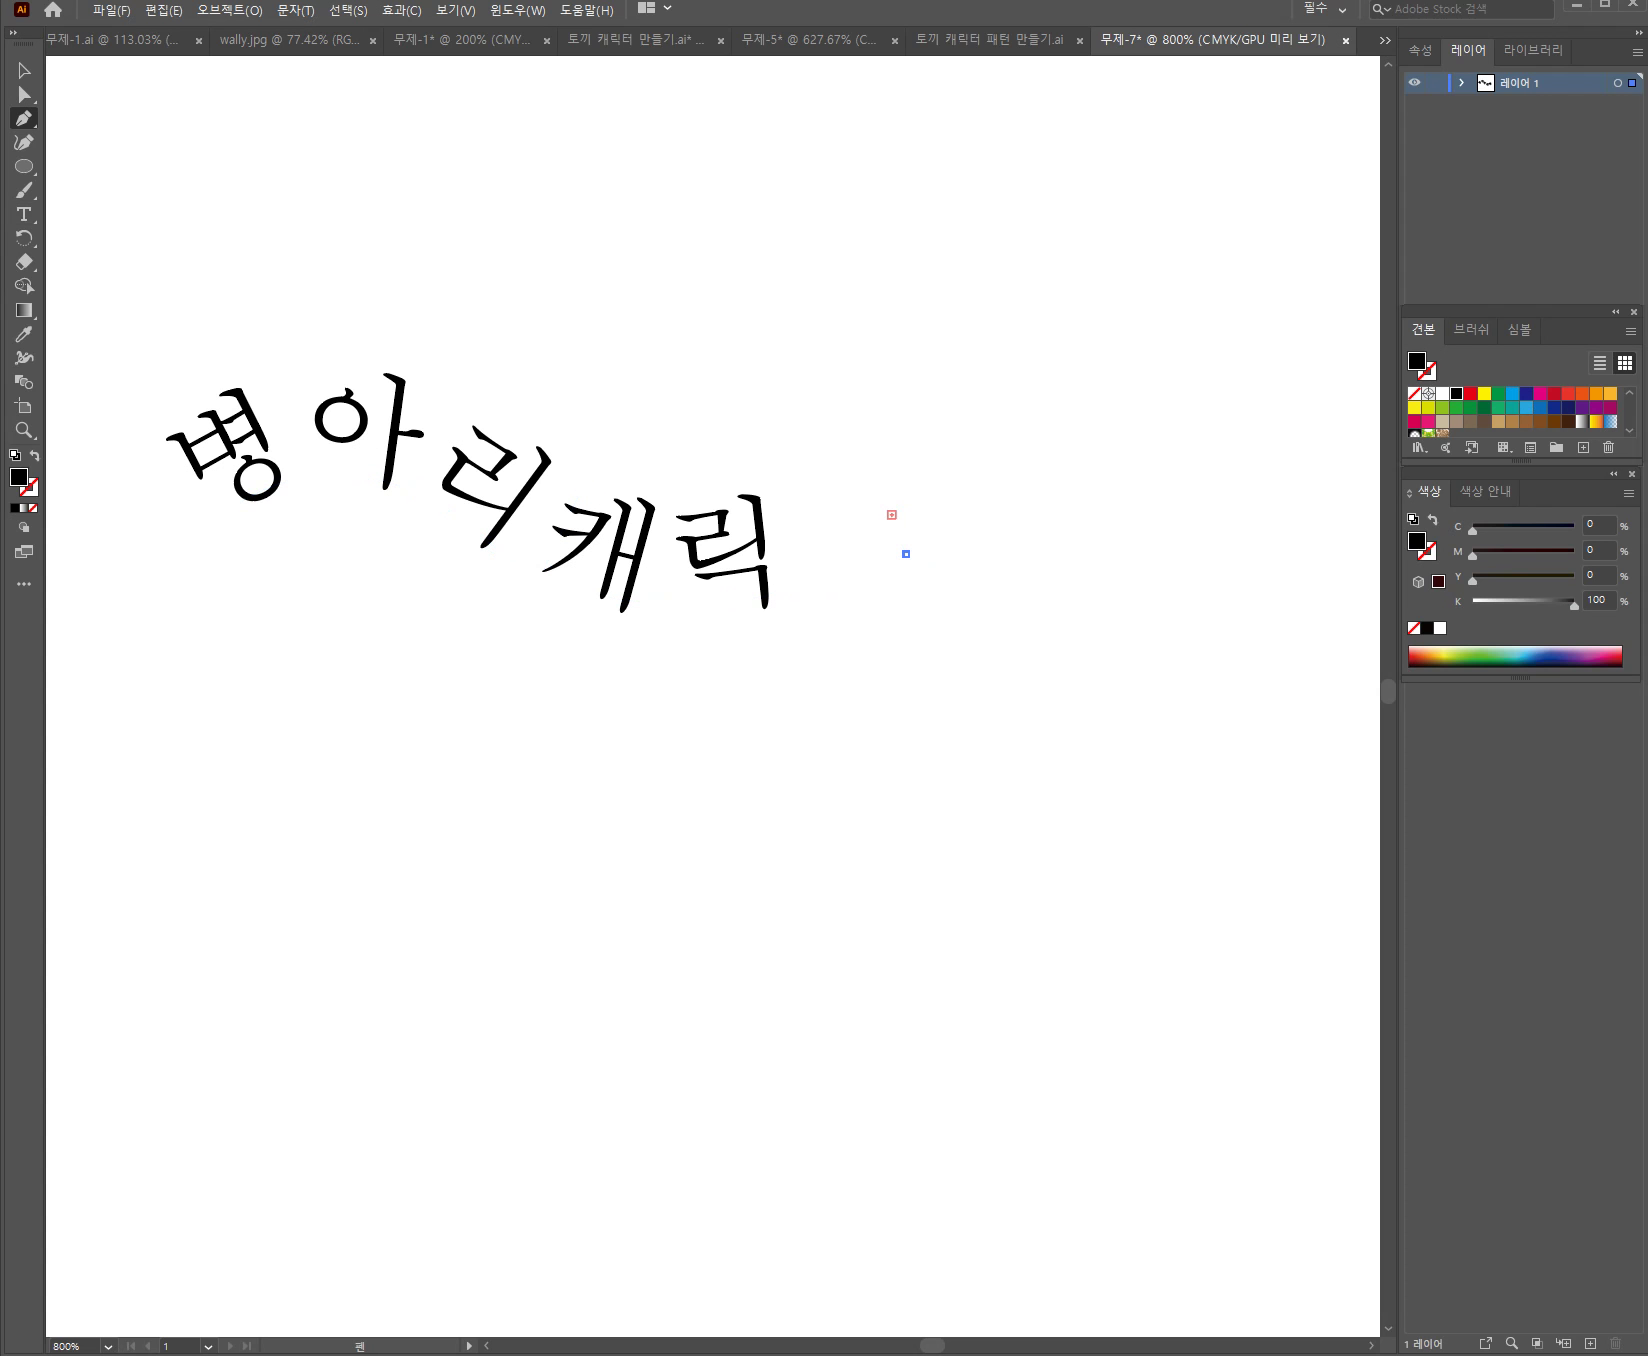
left_click_drag(1219, 630, 1348, 735)
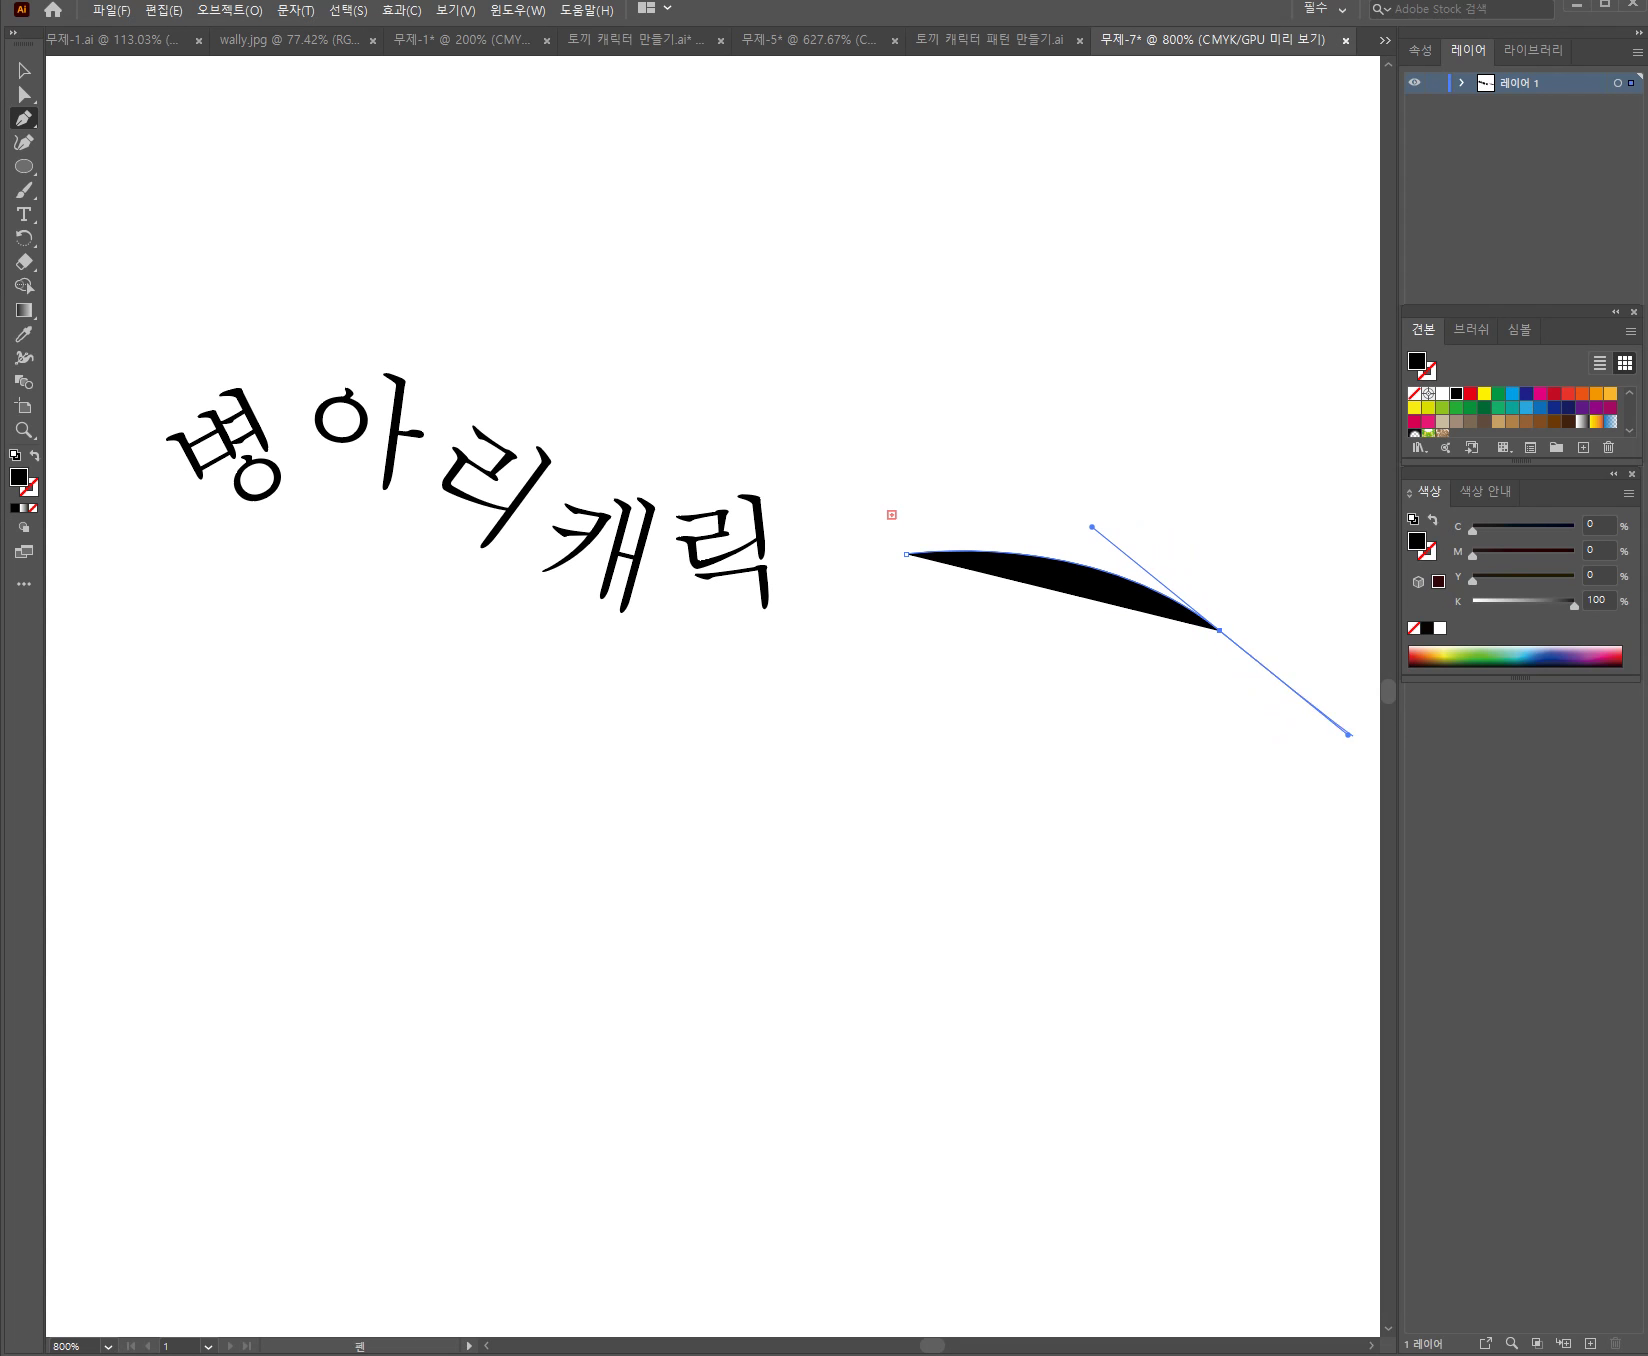
left_click(1366, 579)
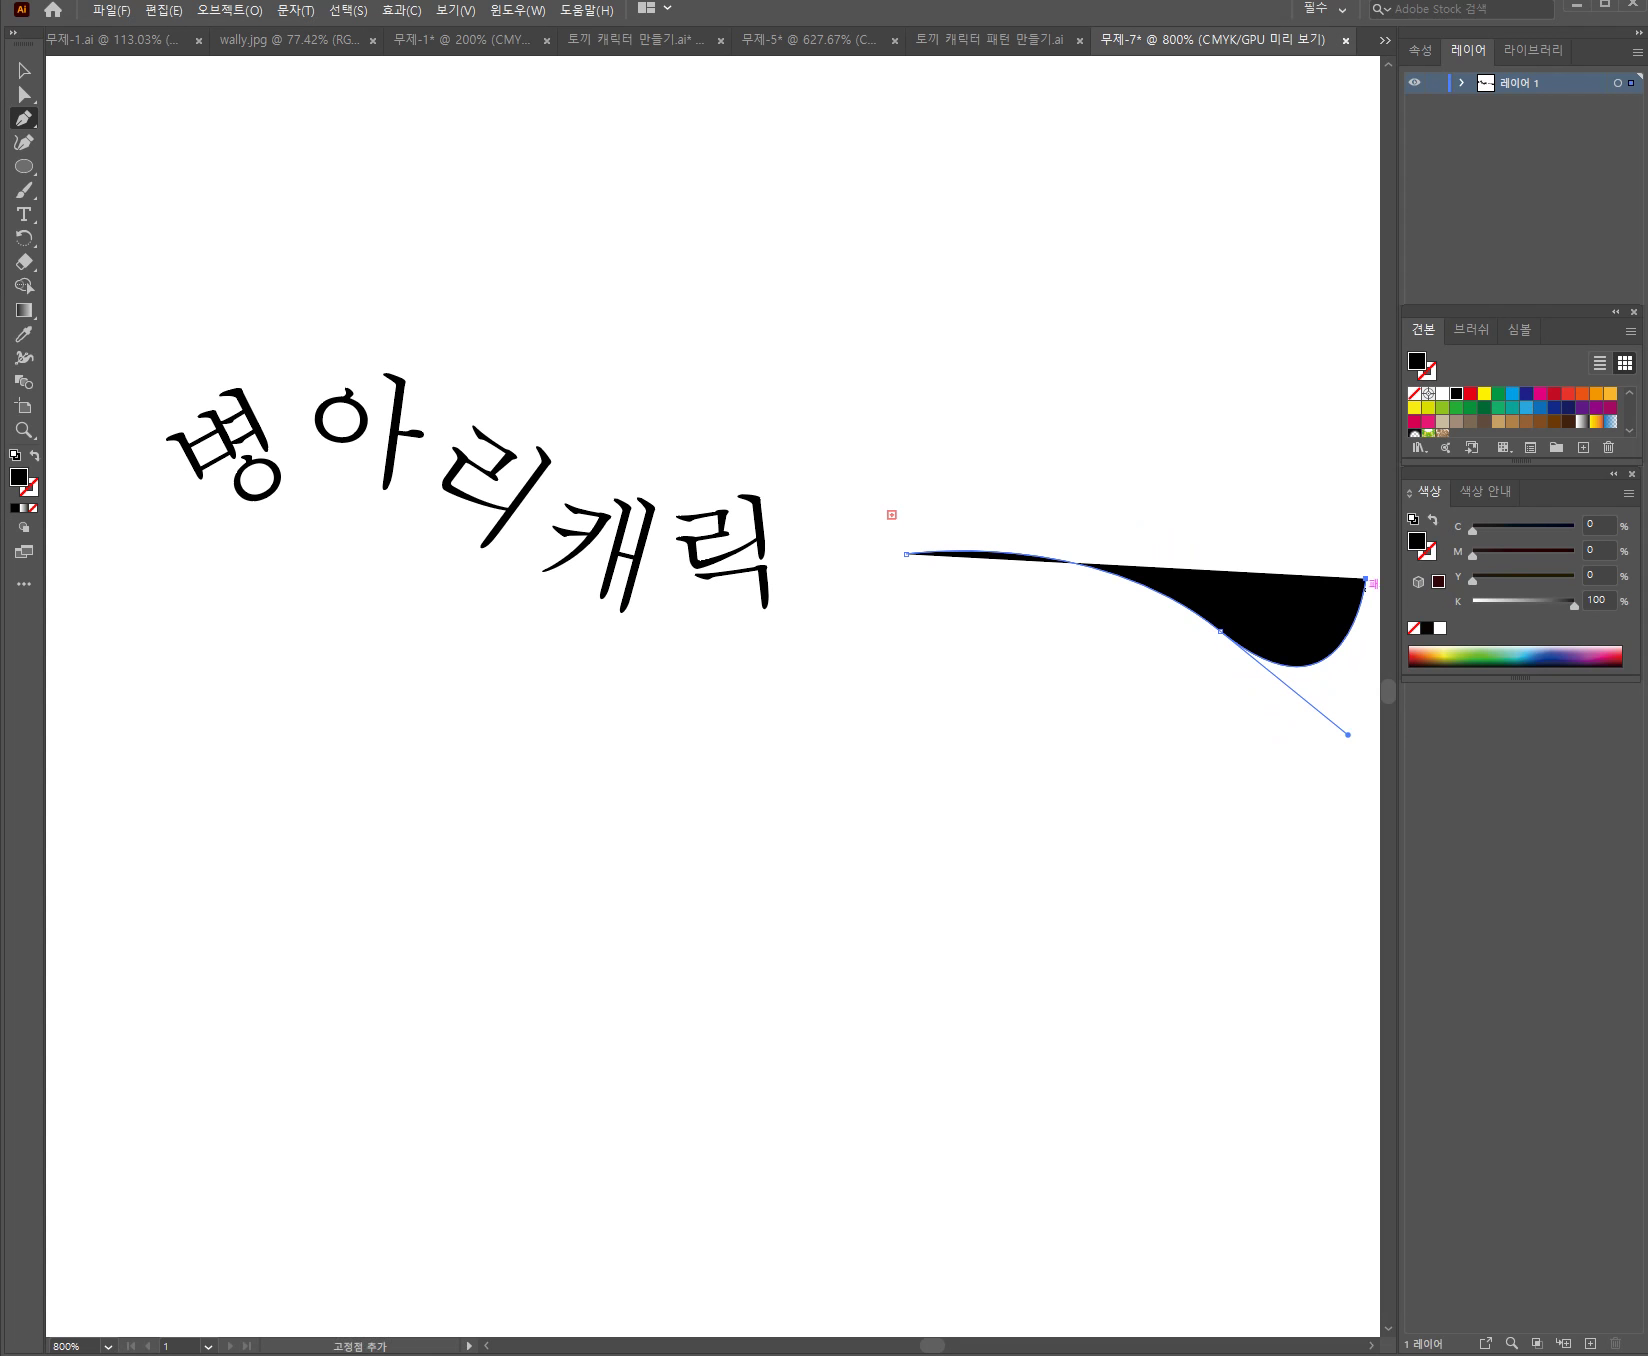
key("ctrl+z")
key("ctrl+z")
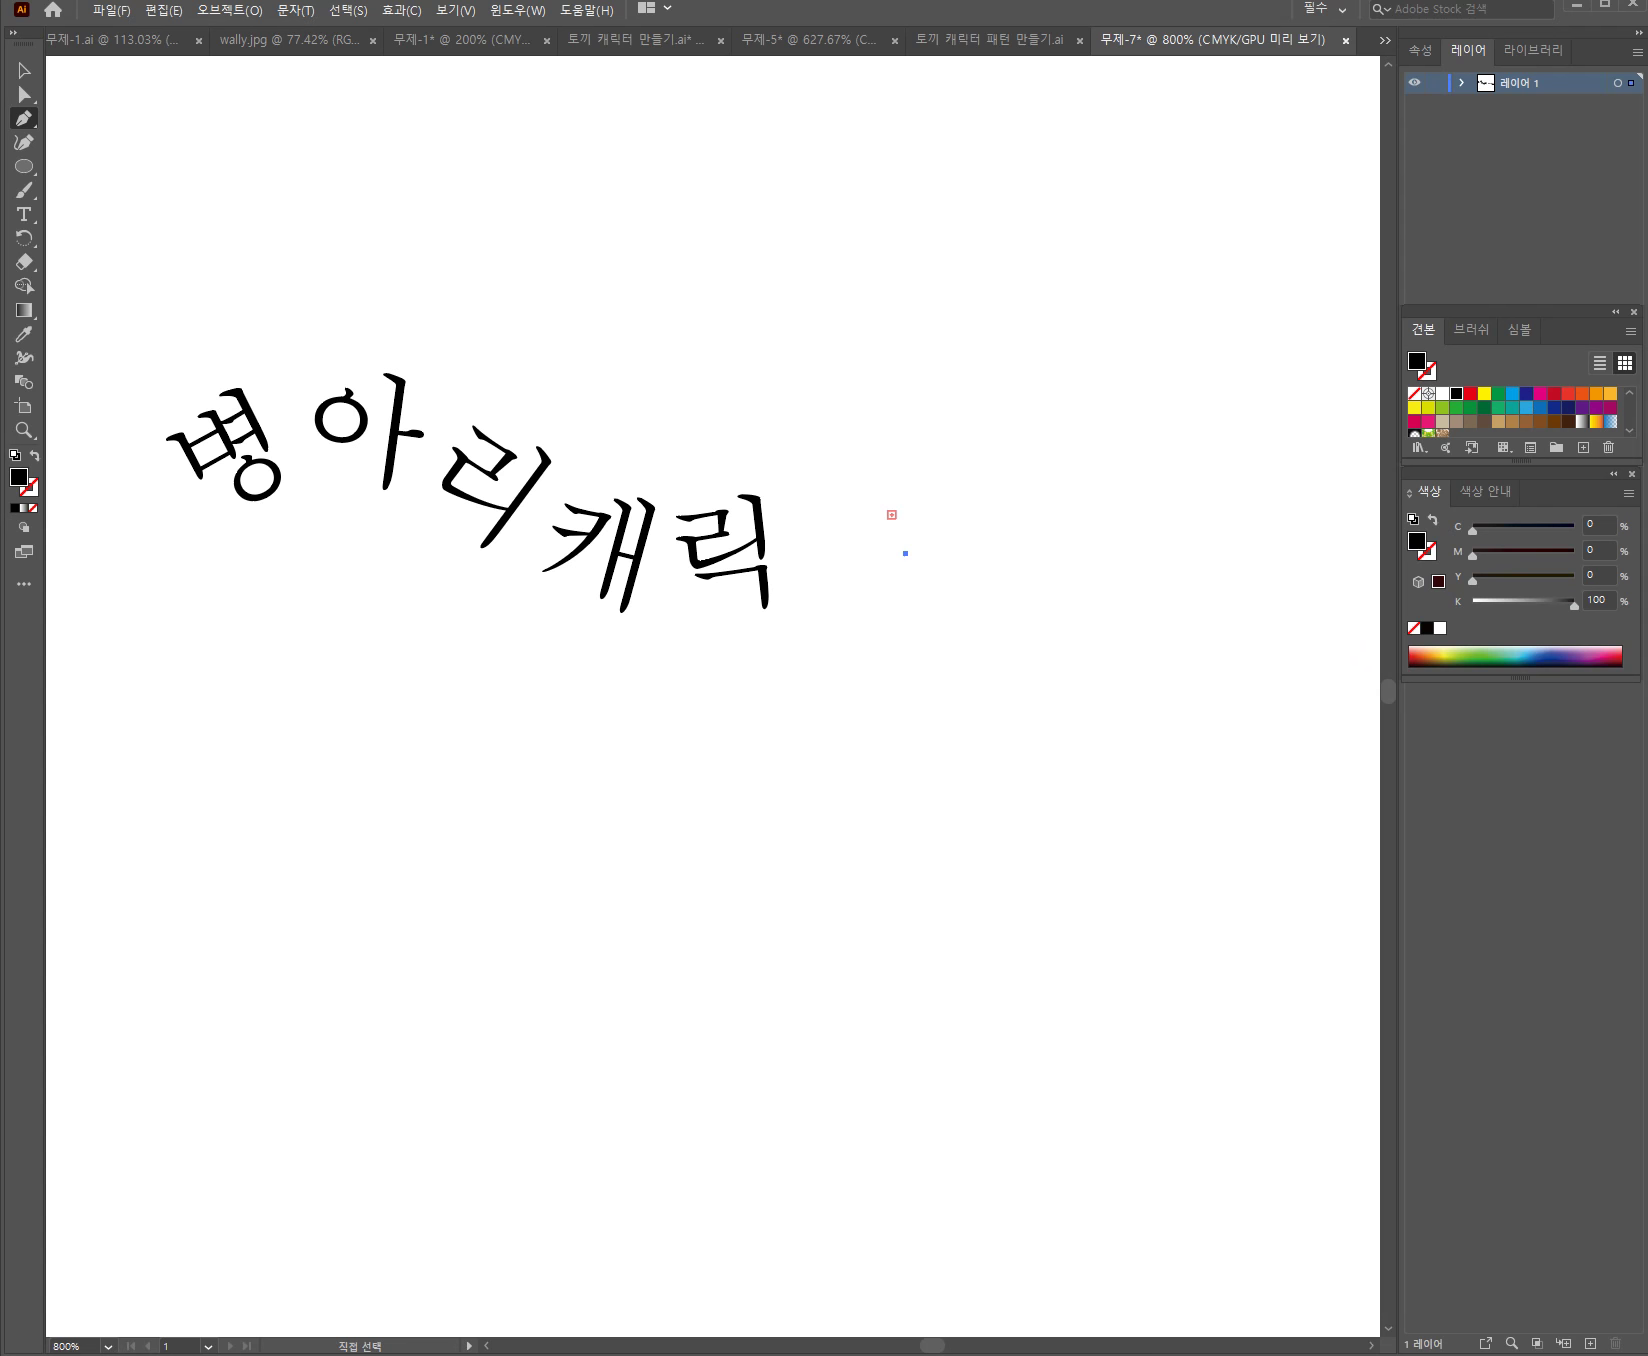
key("ctrl+z")
Reduce the font size of the text on the wavy path to 11 pt
key("a")
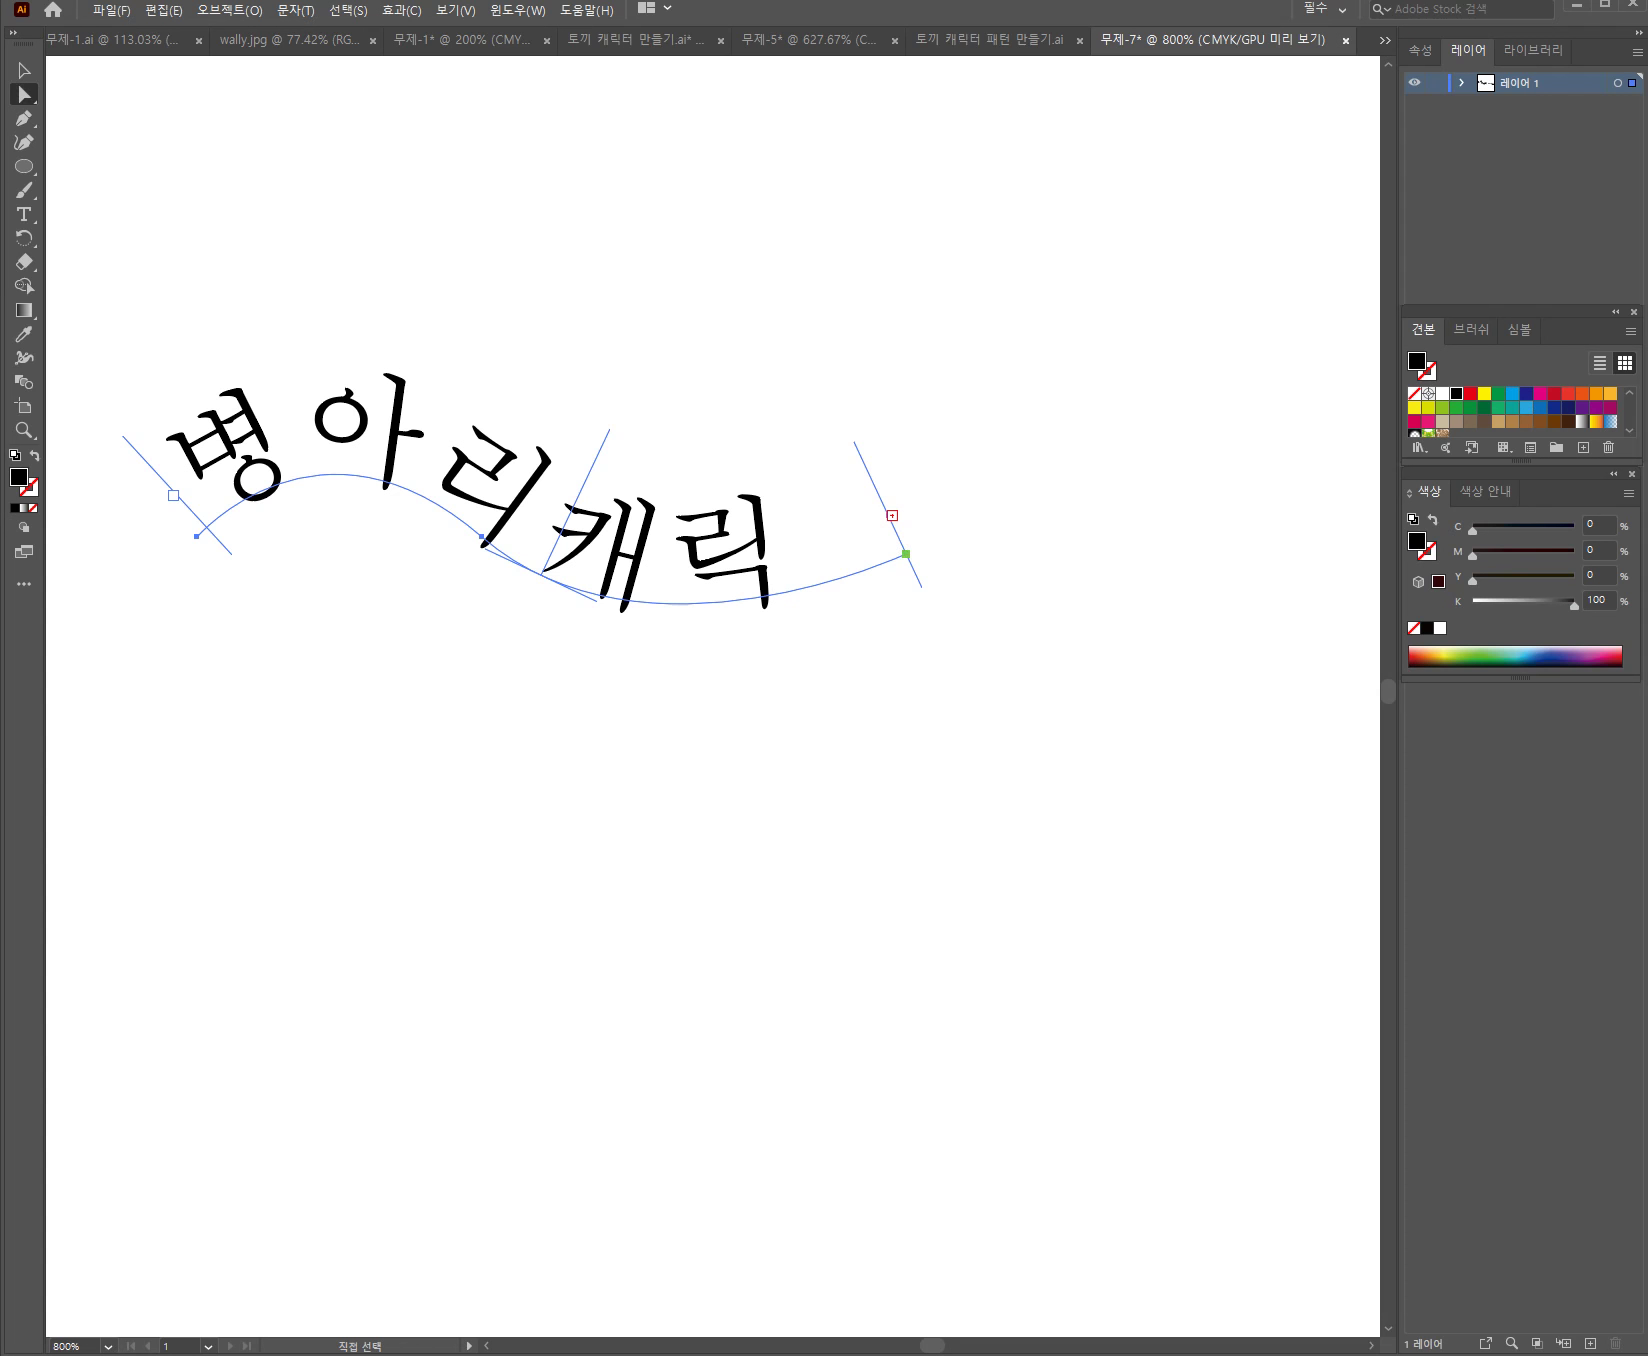
left_click(905, 553)
left_click(905, 553)
key("ctrl+z")
left_click(229, 10)
left_click(295, 10)
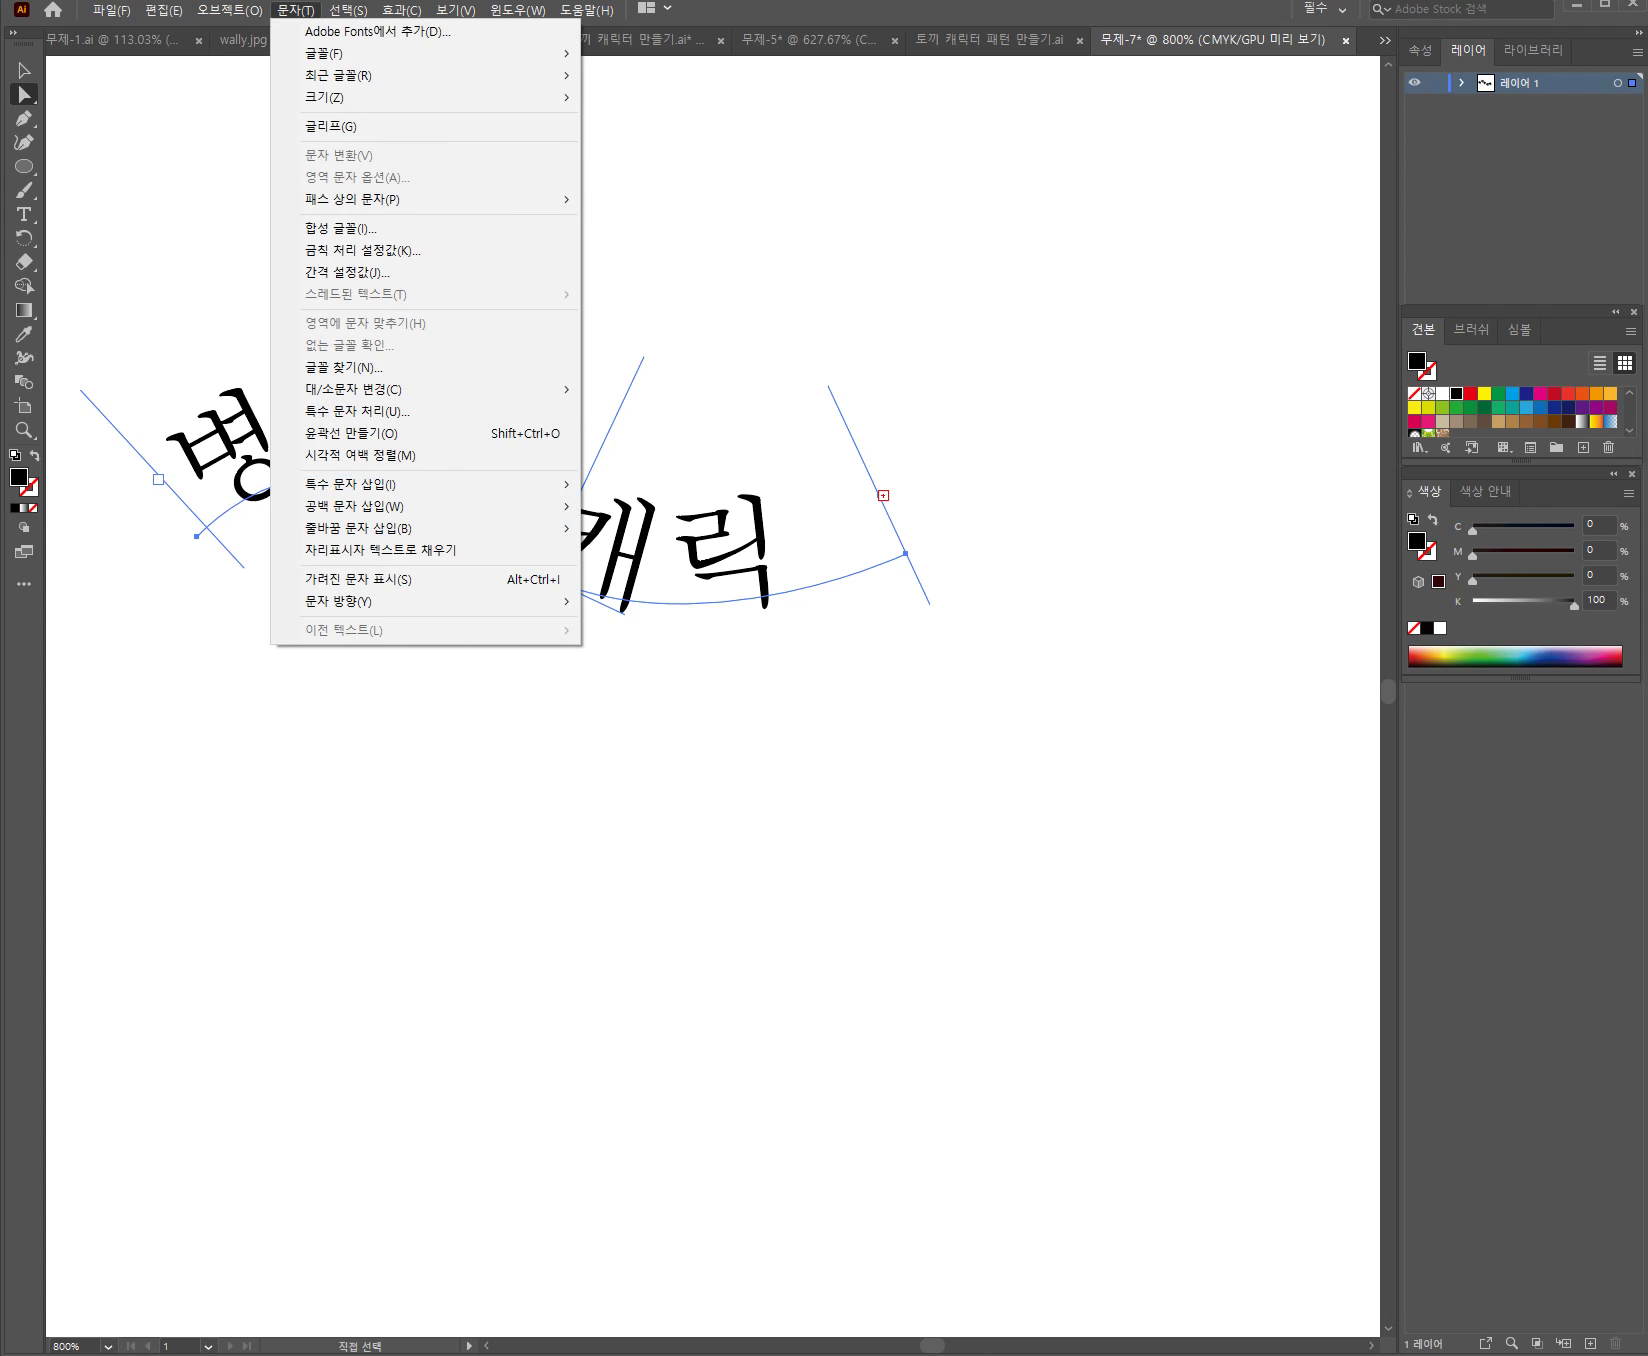
mouse_move(330, 97)
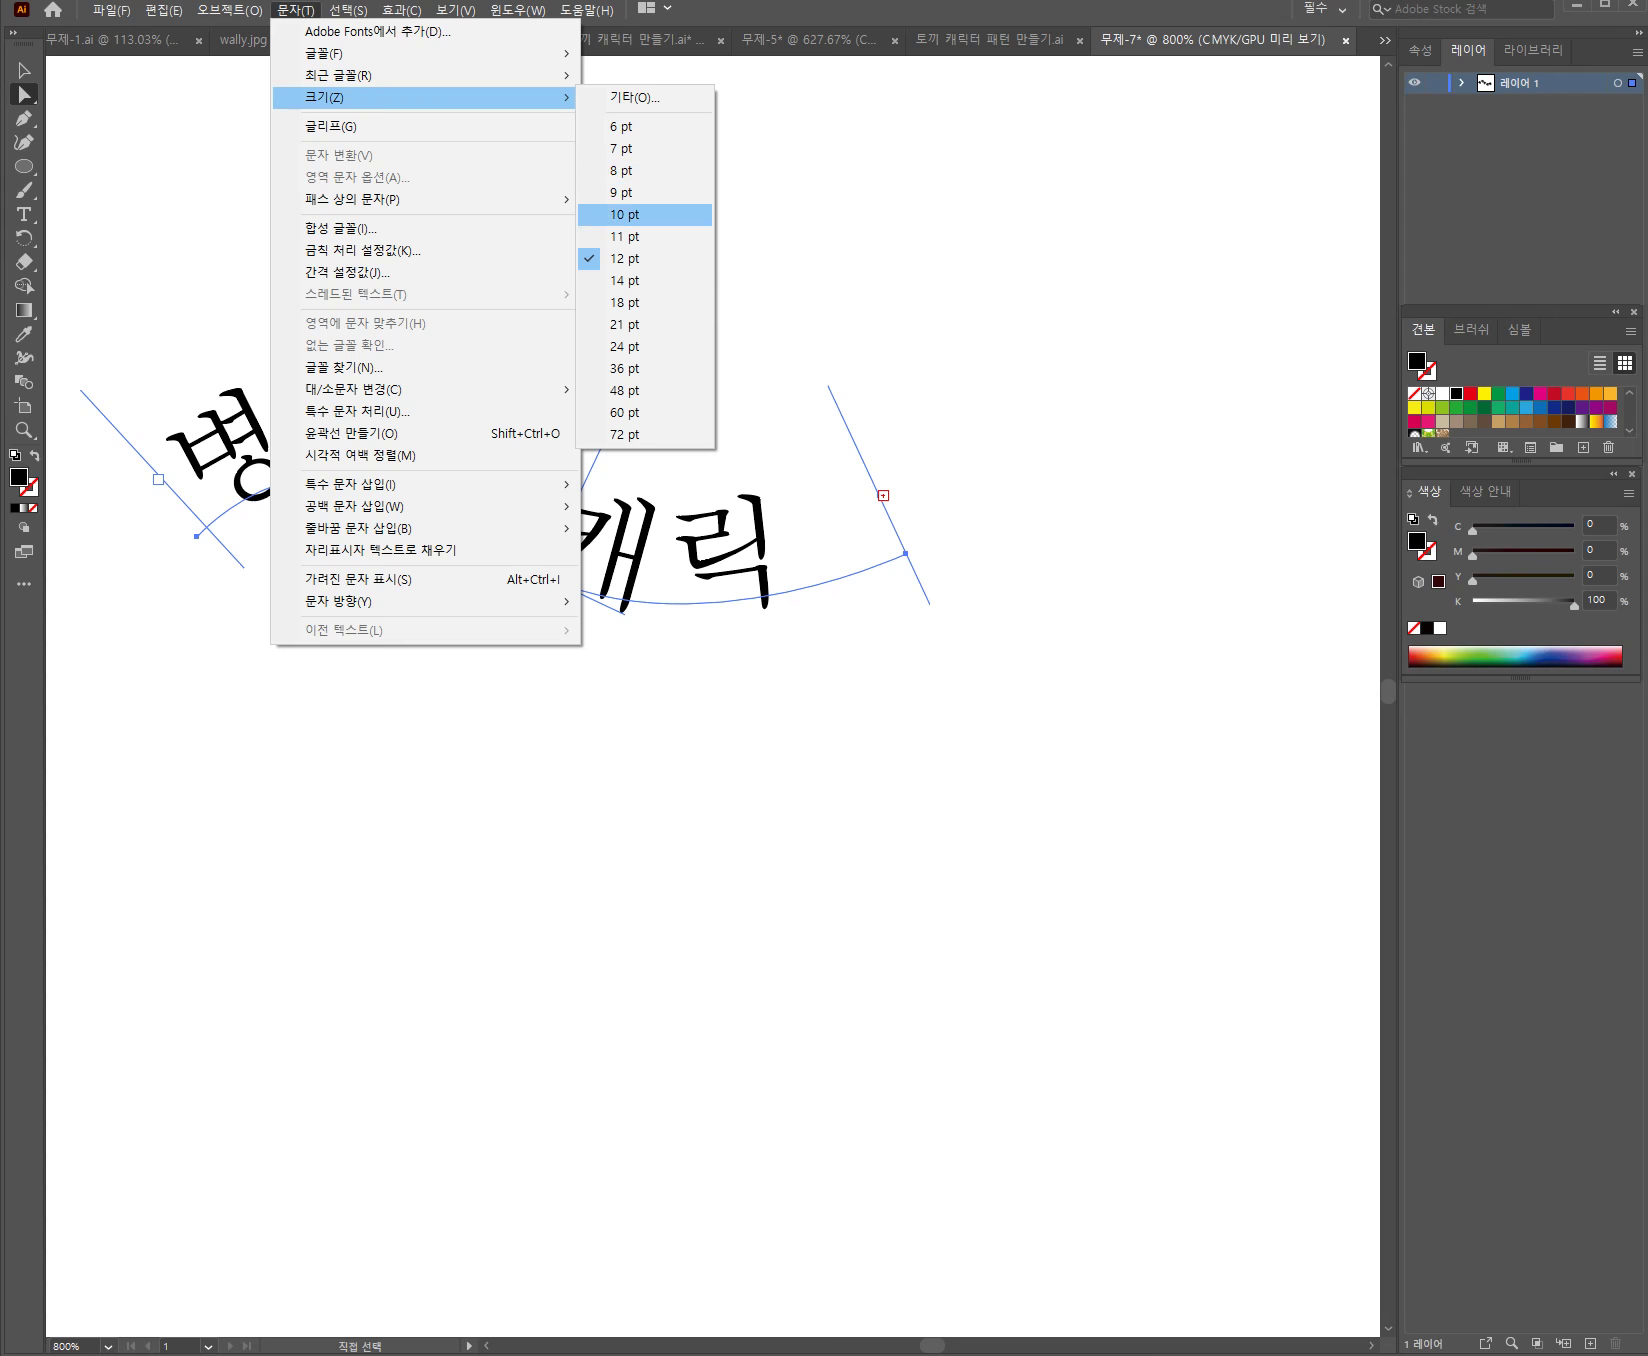
left_click(625, 236)
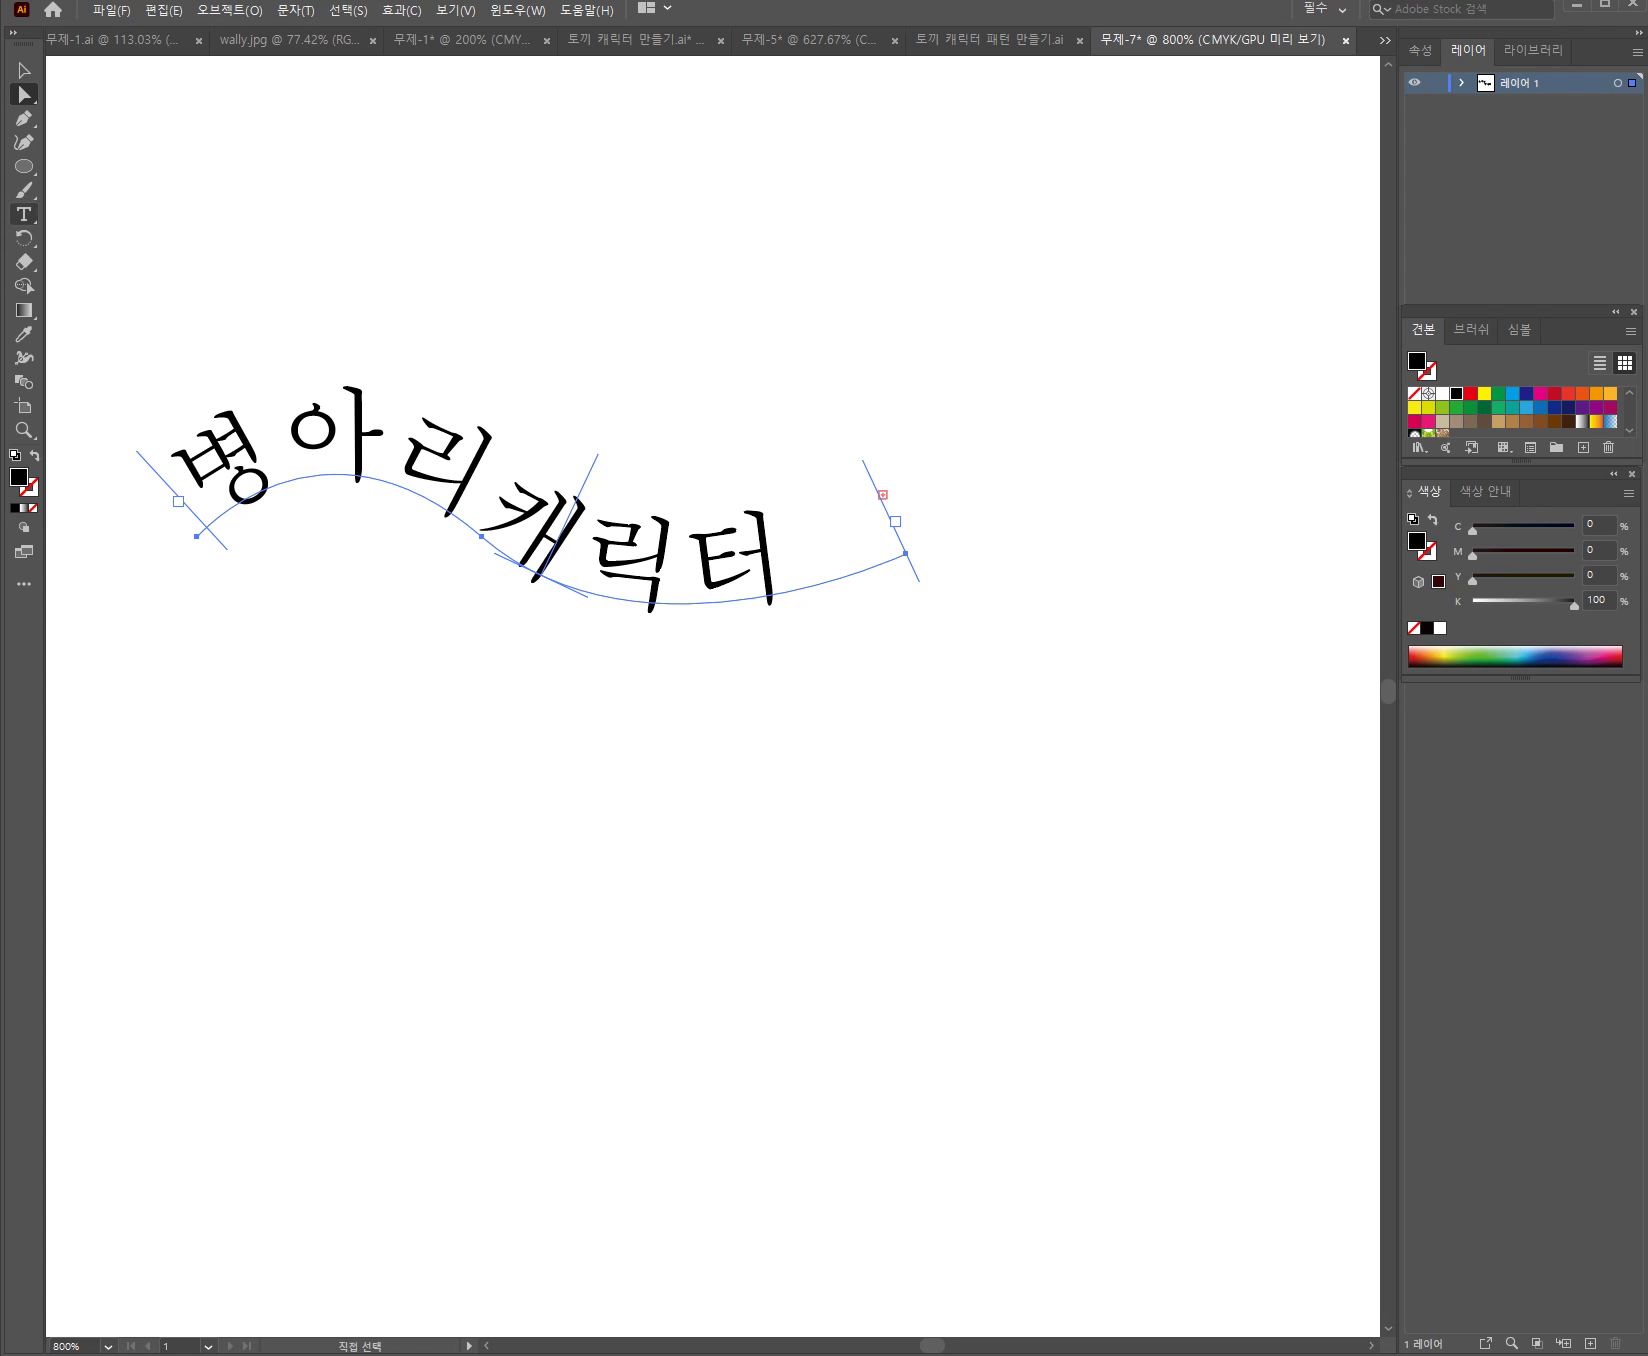
Select all the characters on the wavy path and set their font to HY엽서M
key("t")
left_click_drag(182, 497, 785, 555)
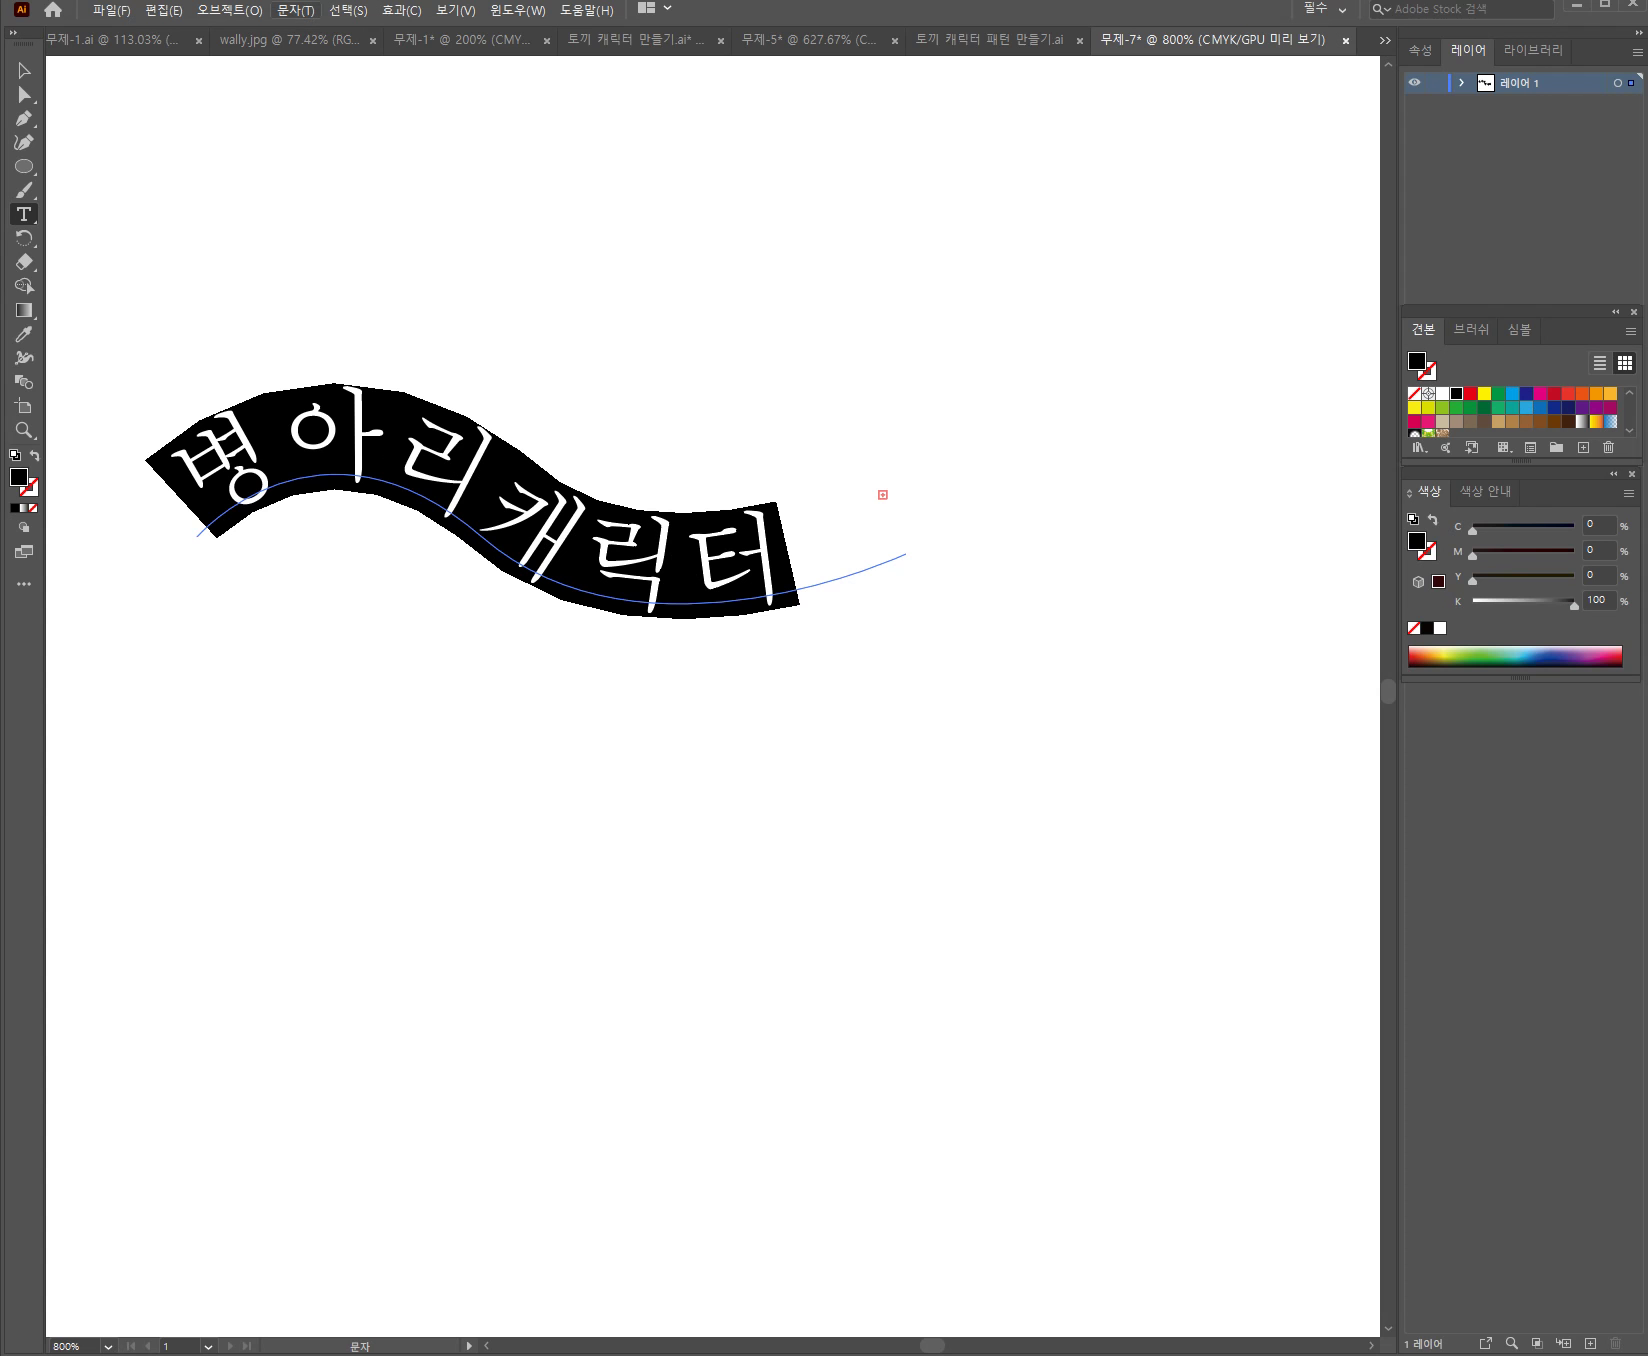
left_click(295, 10)
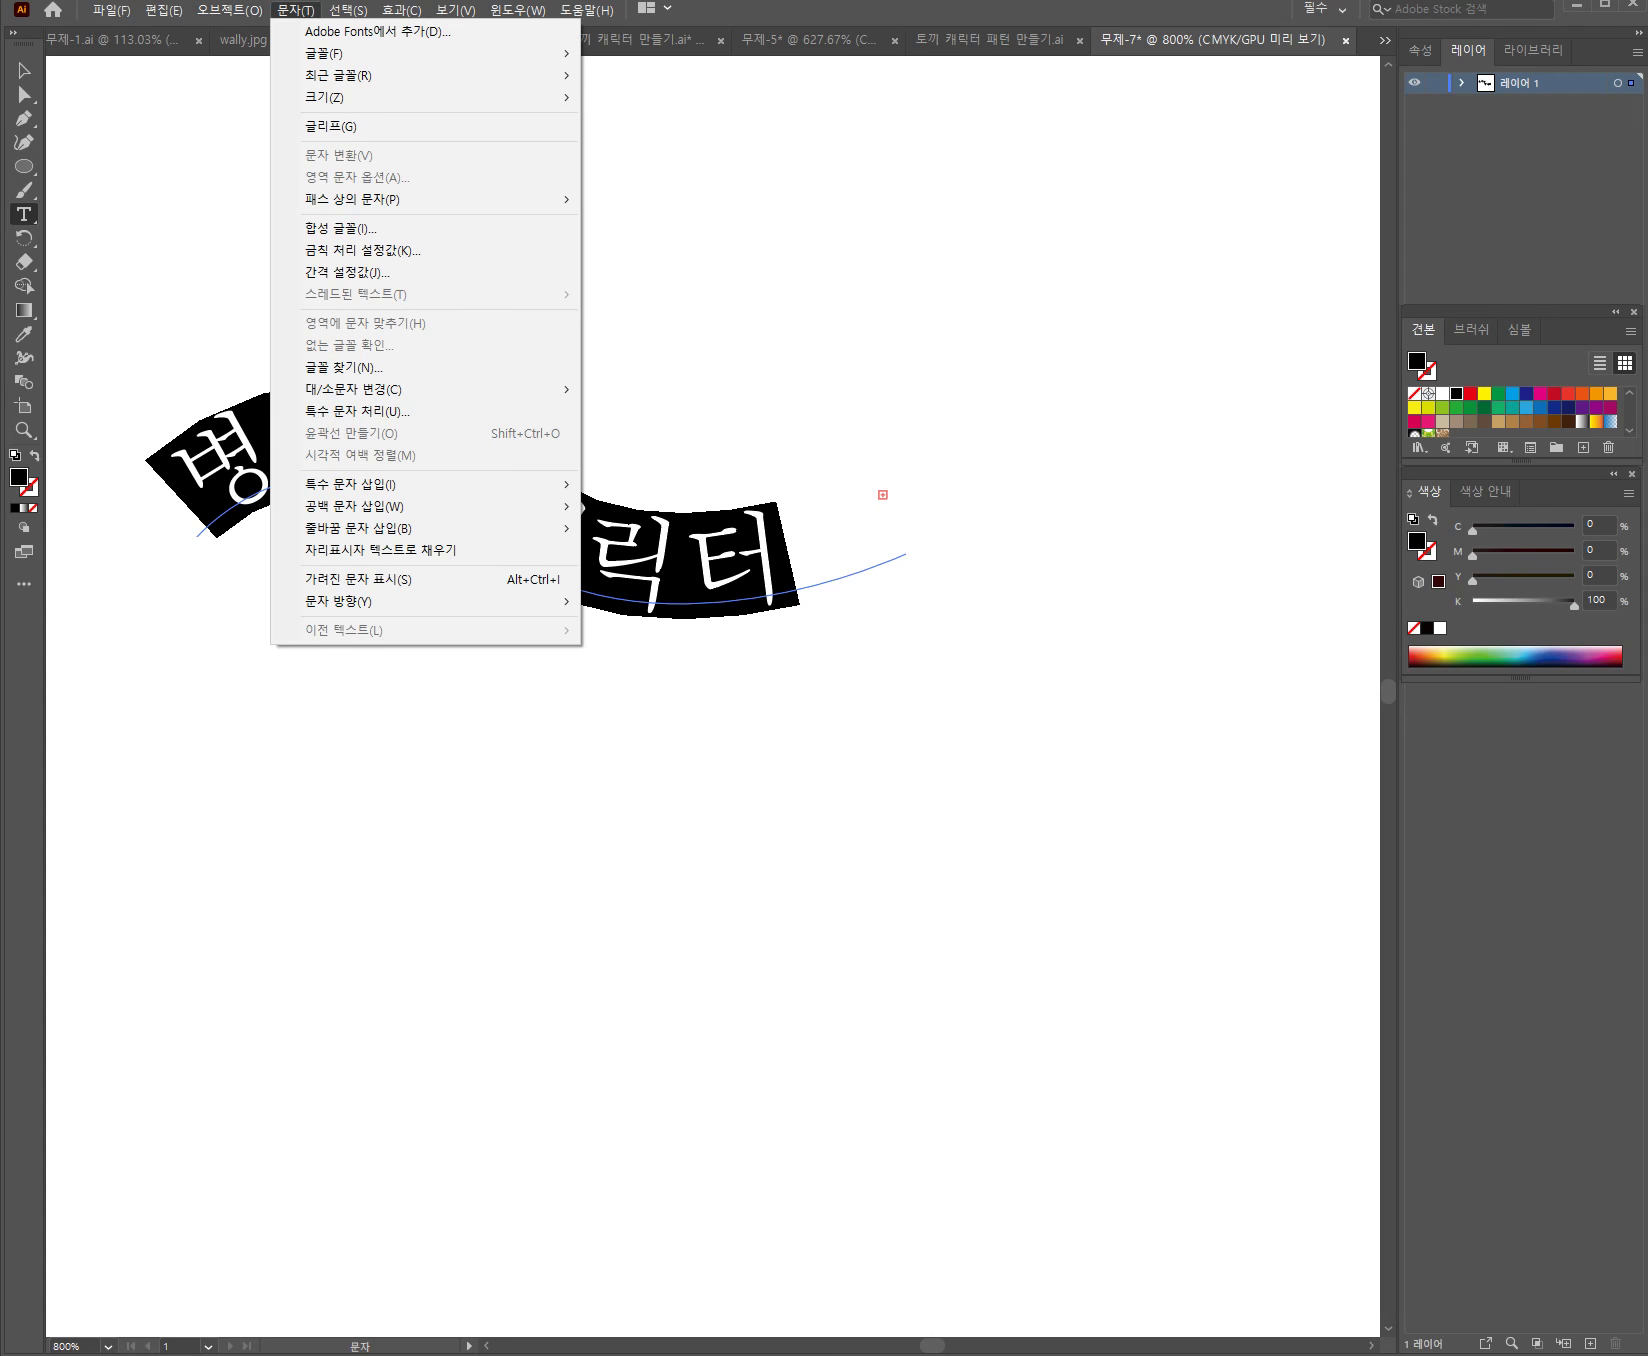
mouse_move(330, 53)
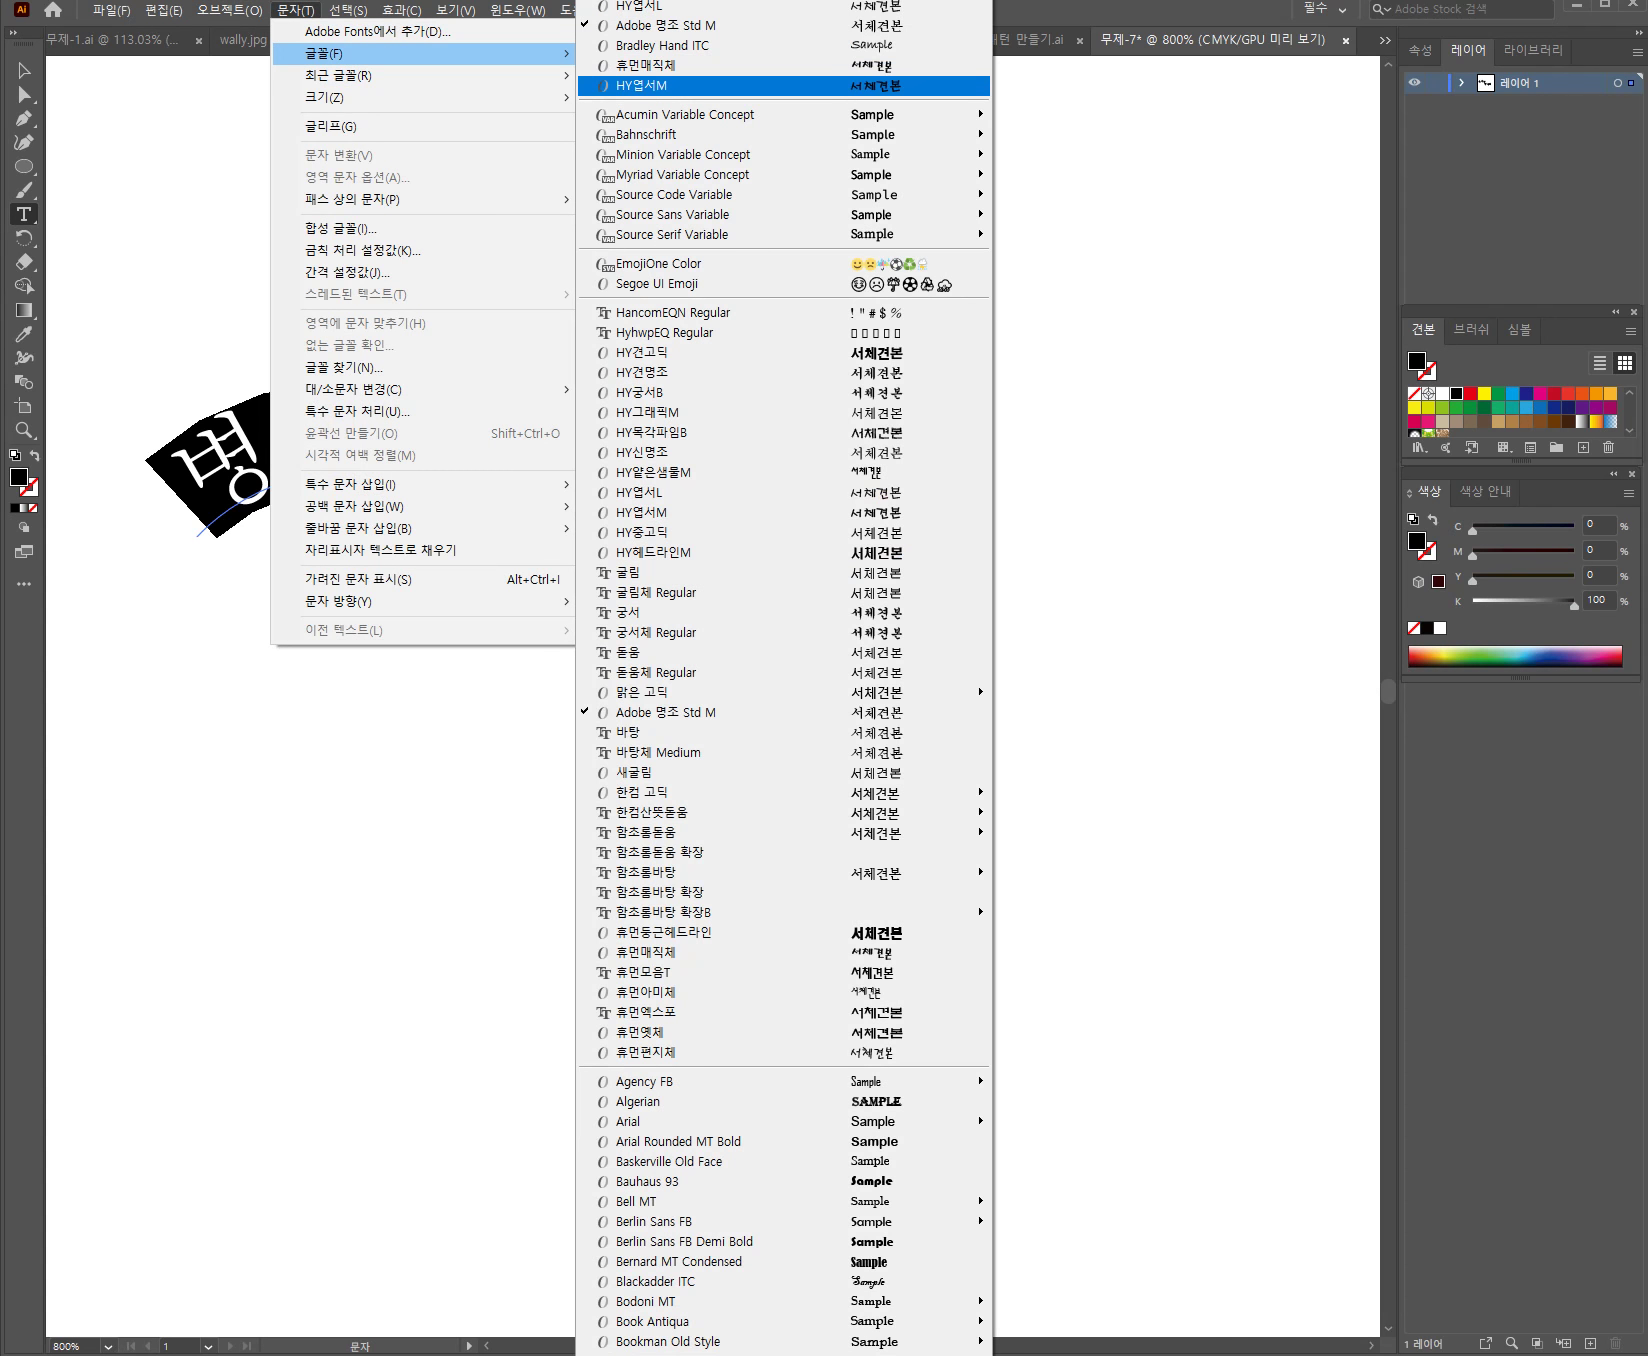
left_click(640, 85)
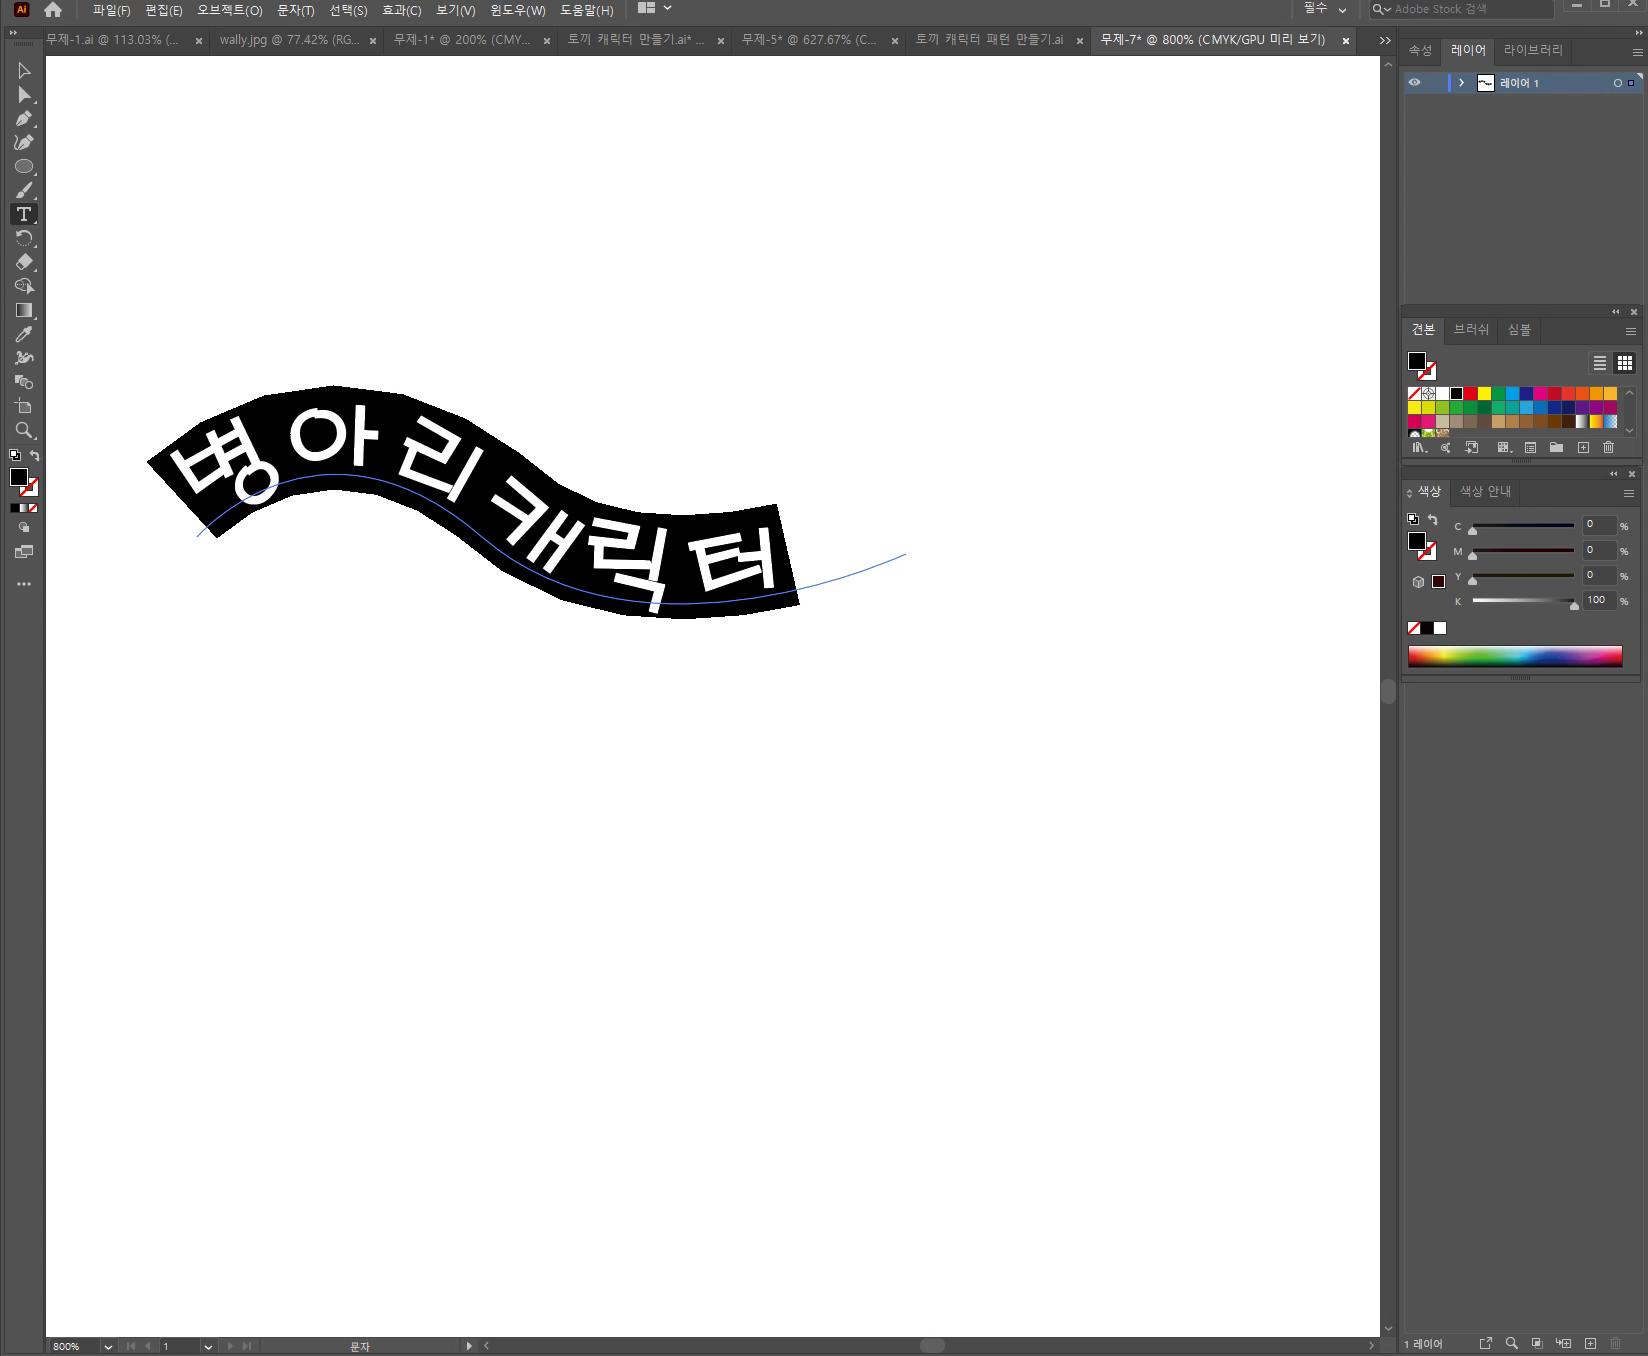
Fill the selected text with the purple swatch C=50 M=100 Y=0 K=0 and deselect it
left_click(1596, 407)
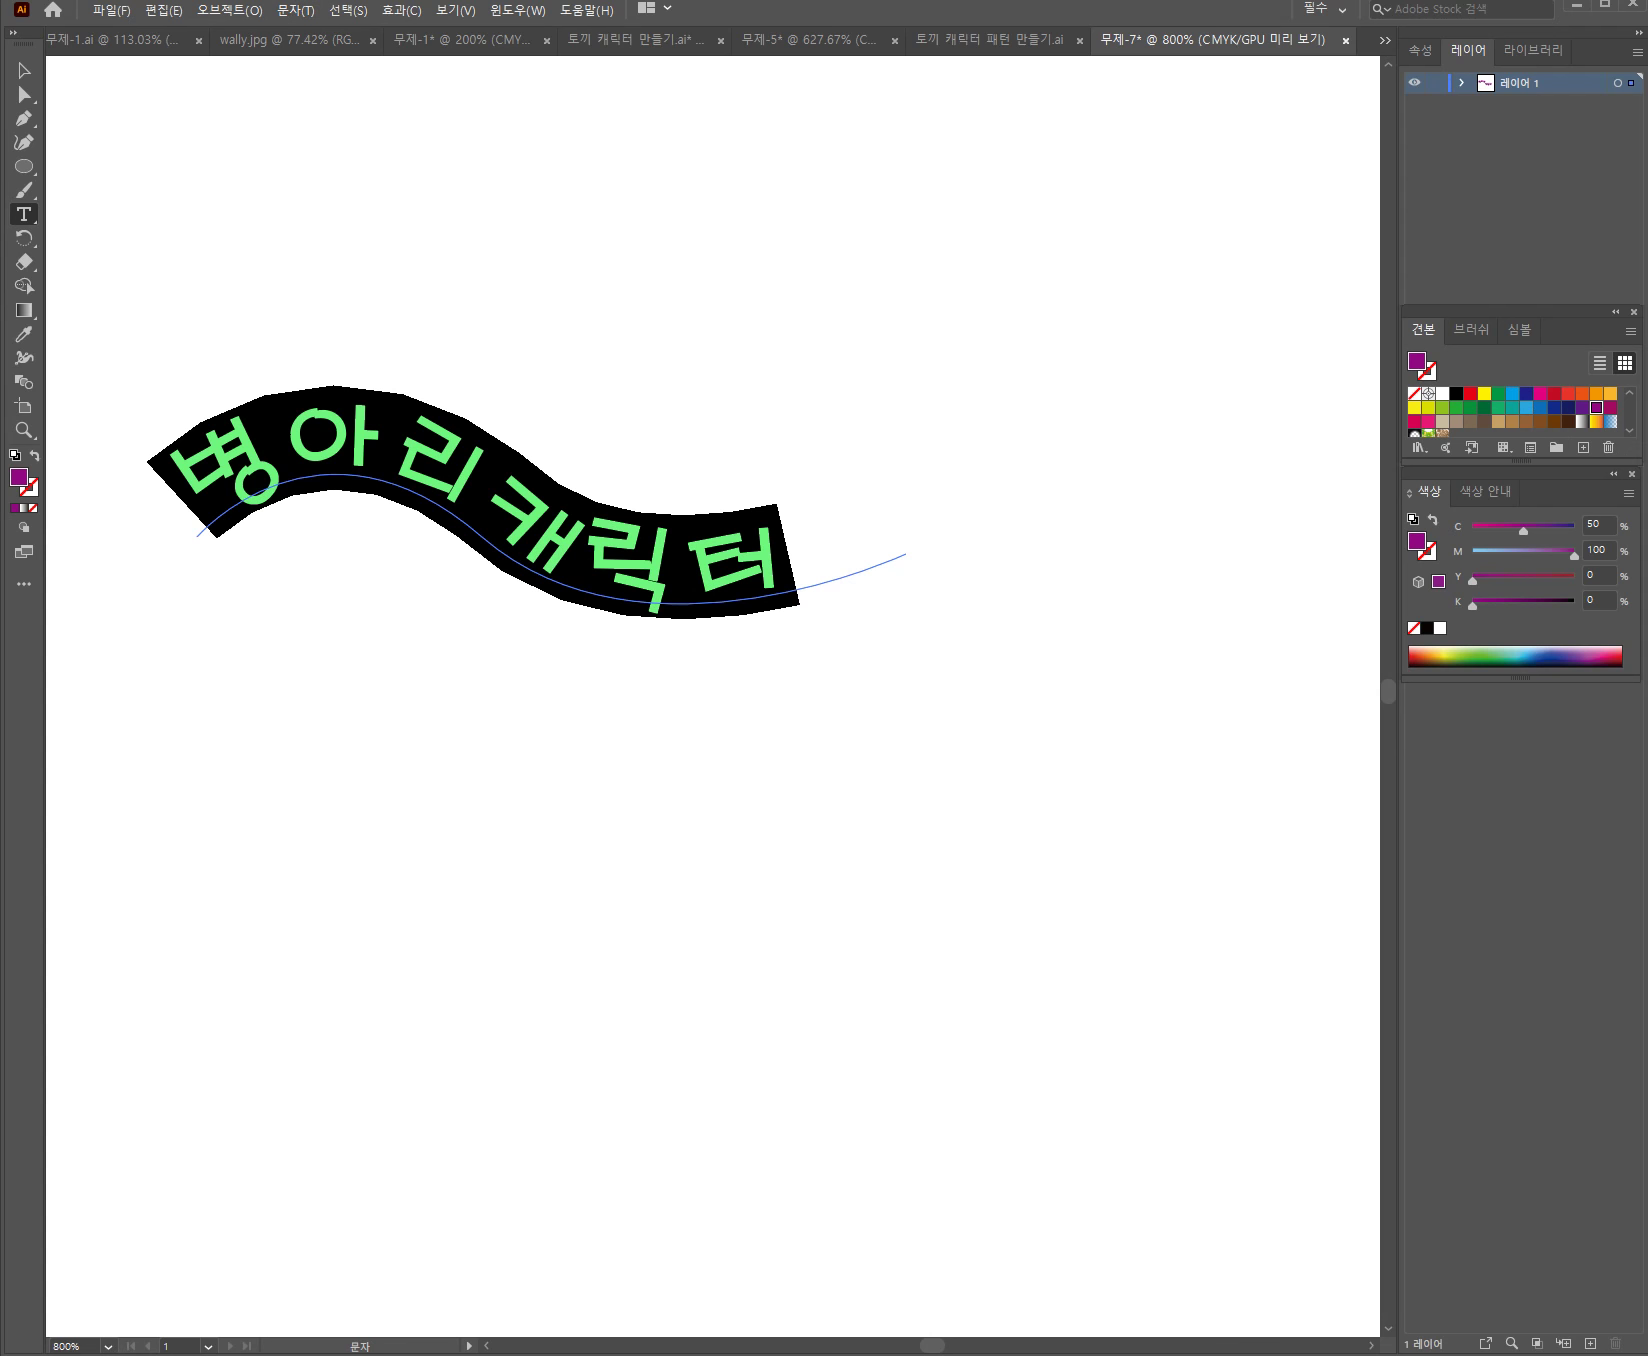
key("ctrl")
key("ctrl+shift+a")
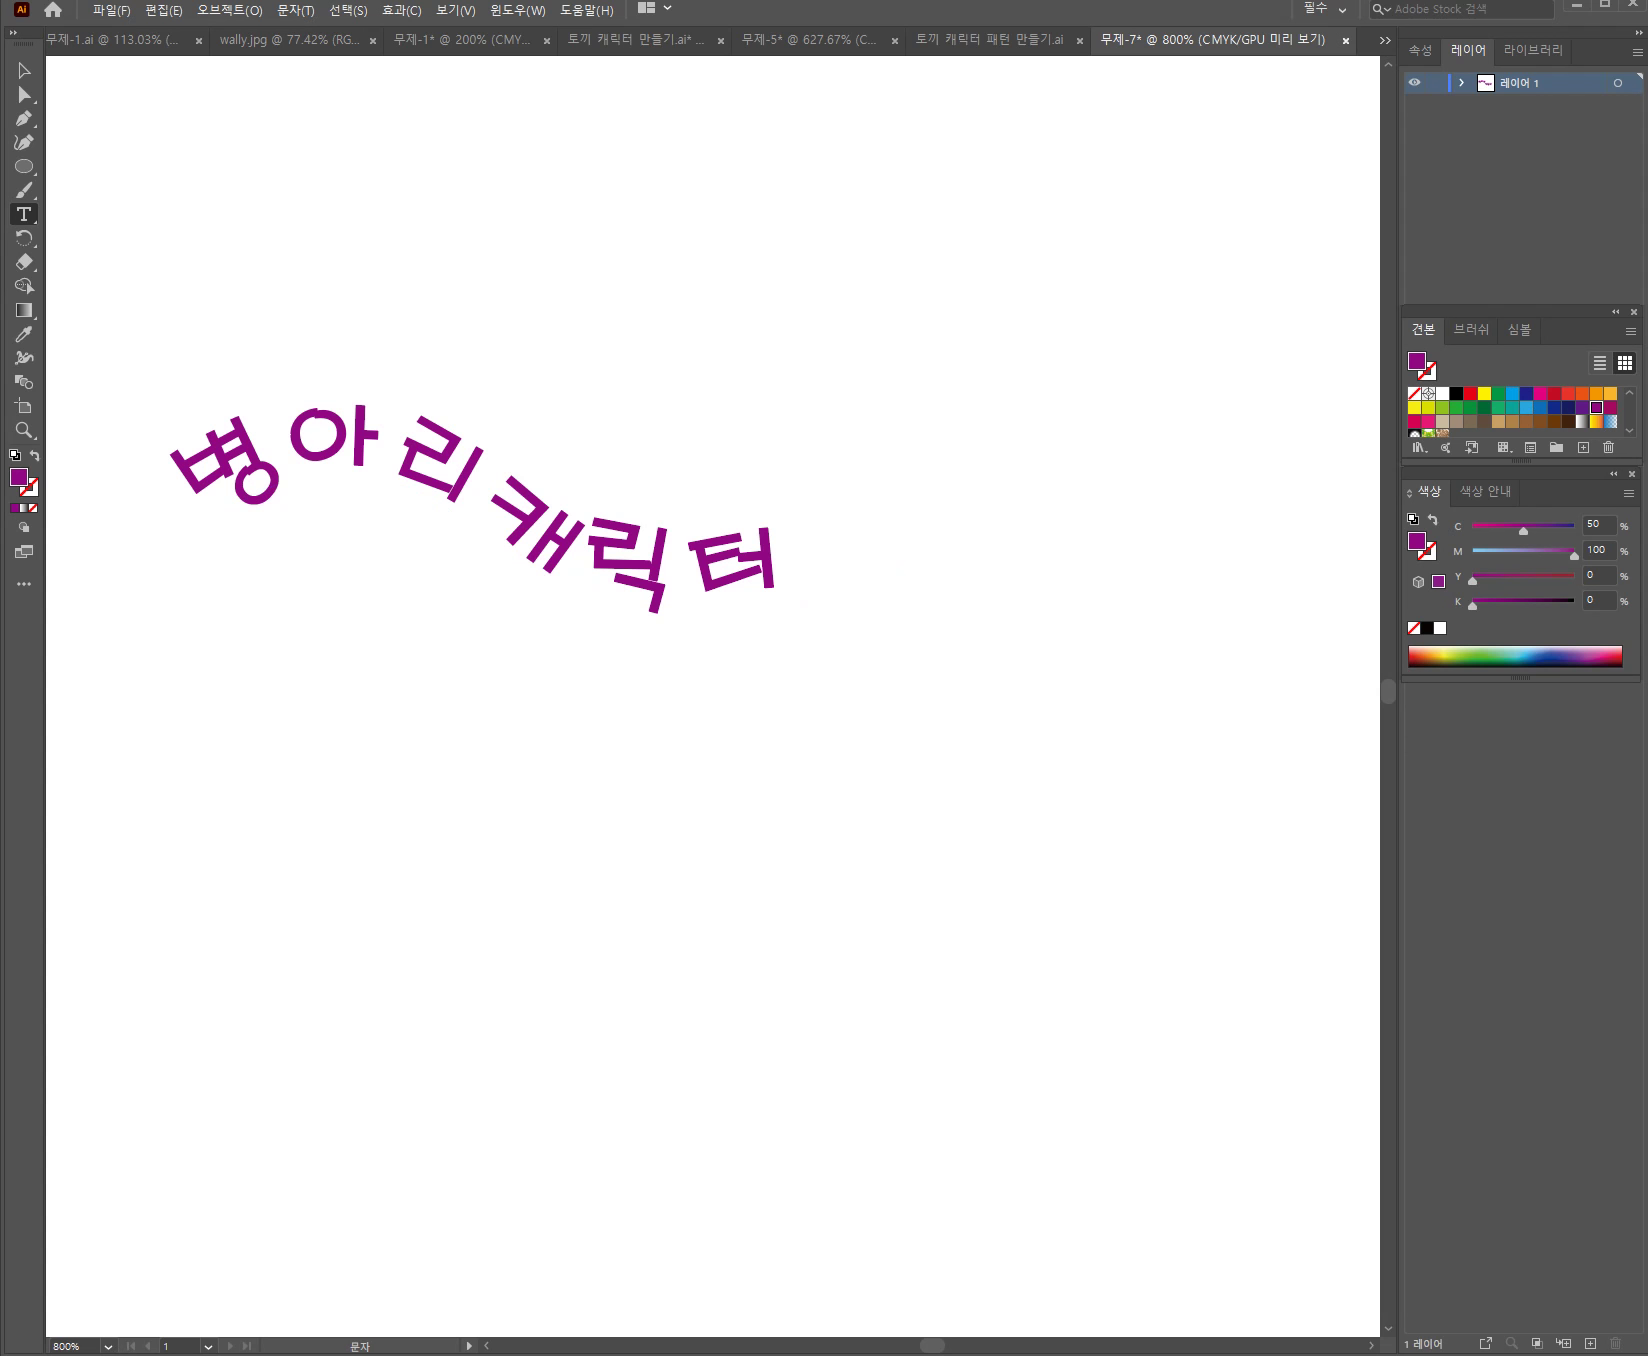
Draw an open angular spiral path with the Pen tool below the purple text, winding outward through 16 anchor points, and deselect it
left_click(24, 118)
scroll(713, 696, "down", 8)
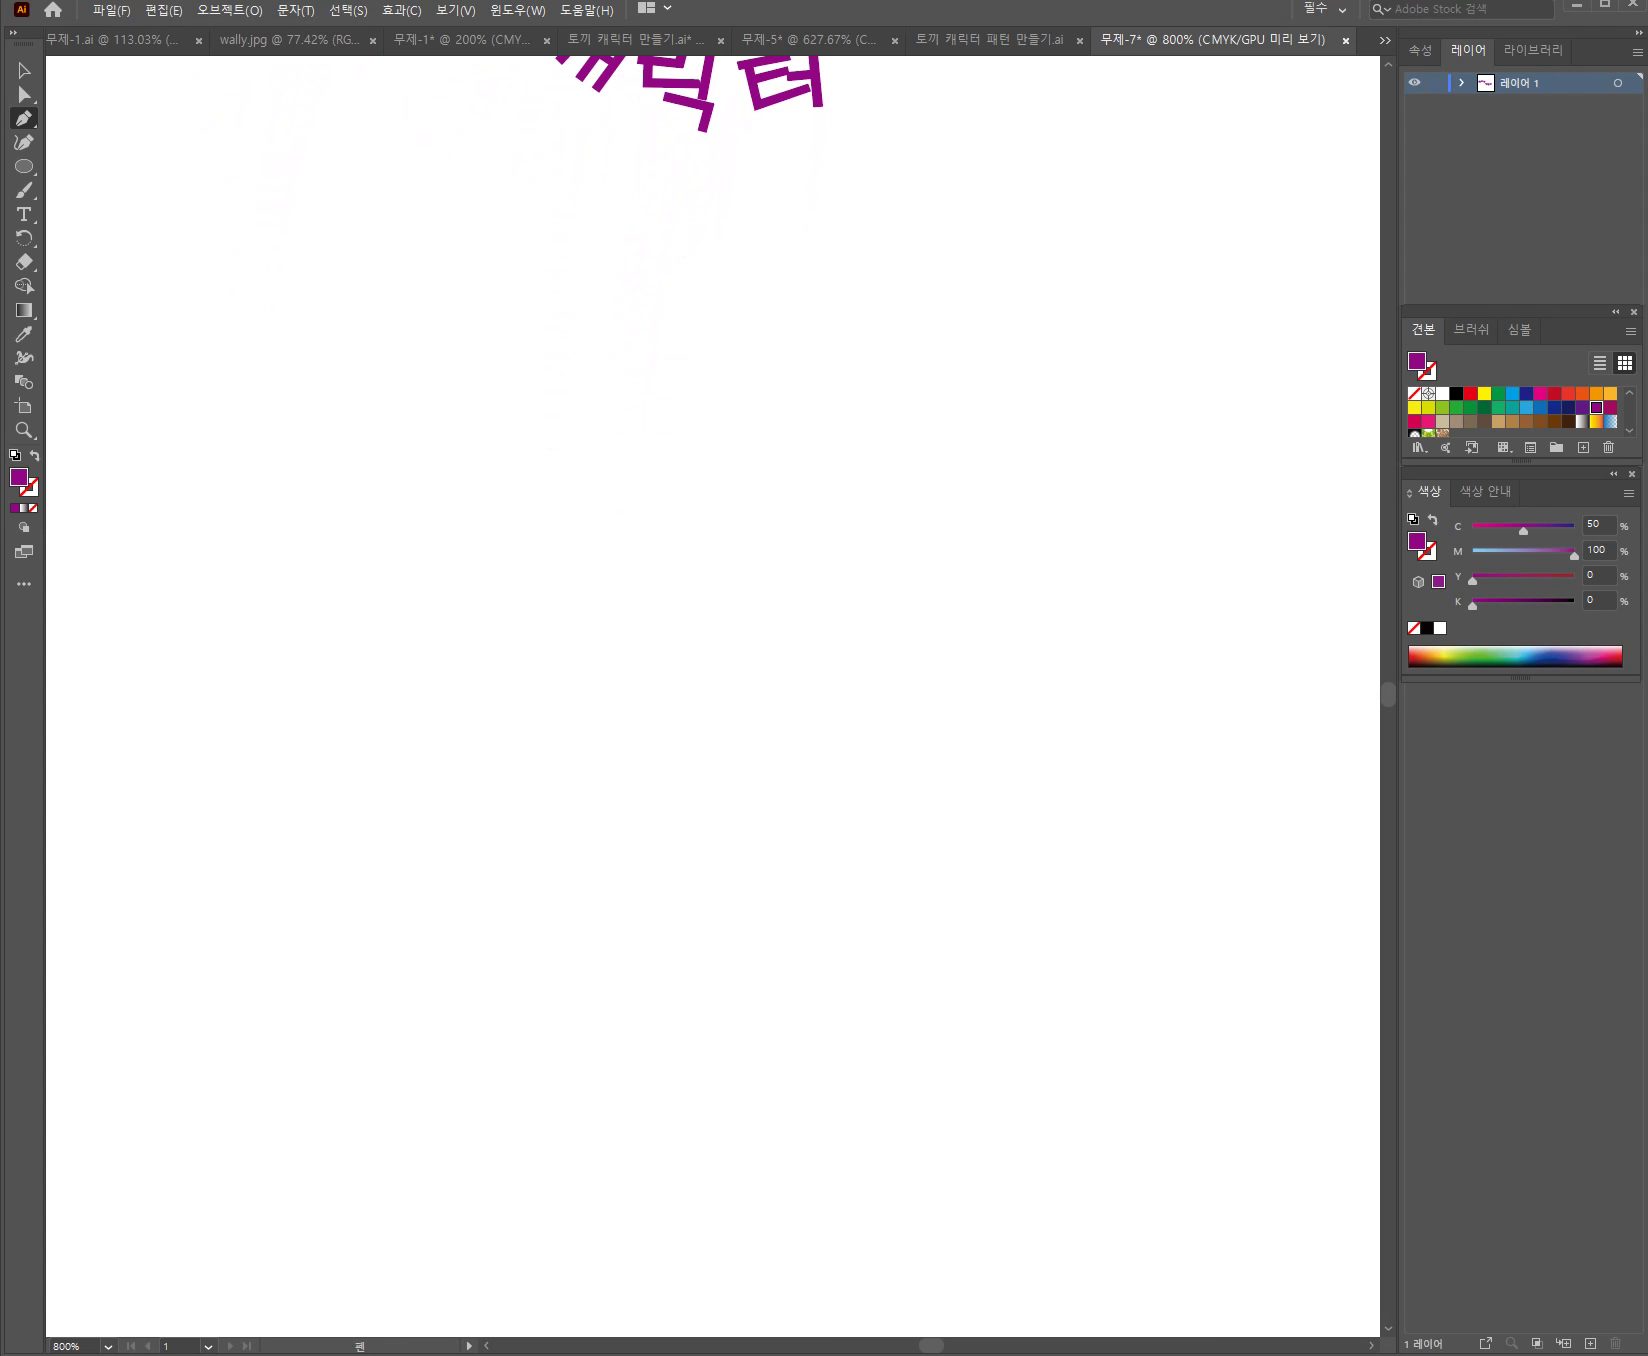
scroll(713, 696, "down", 3)
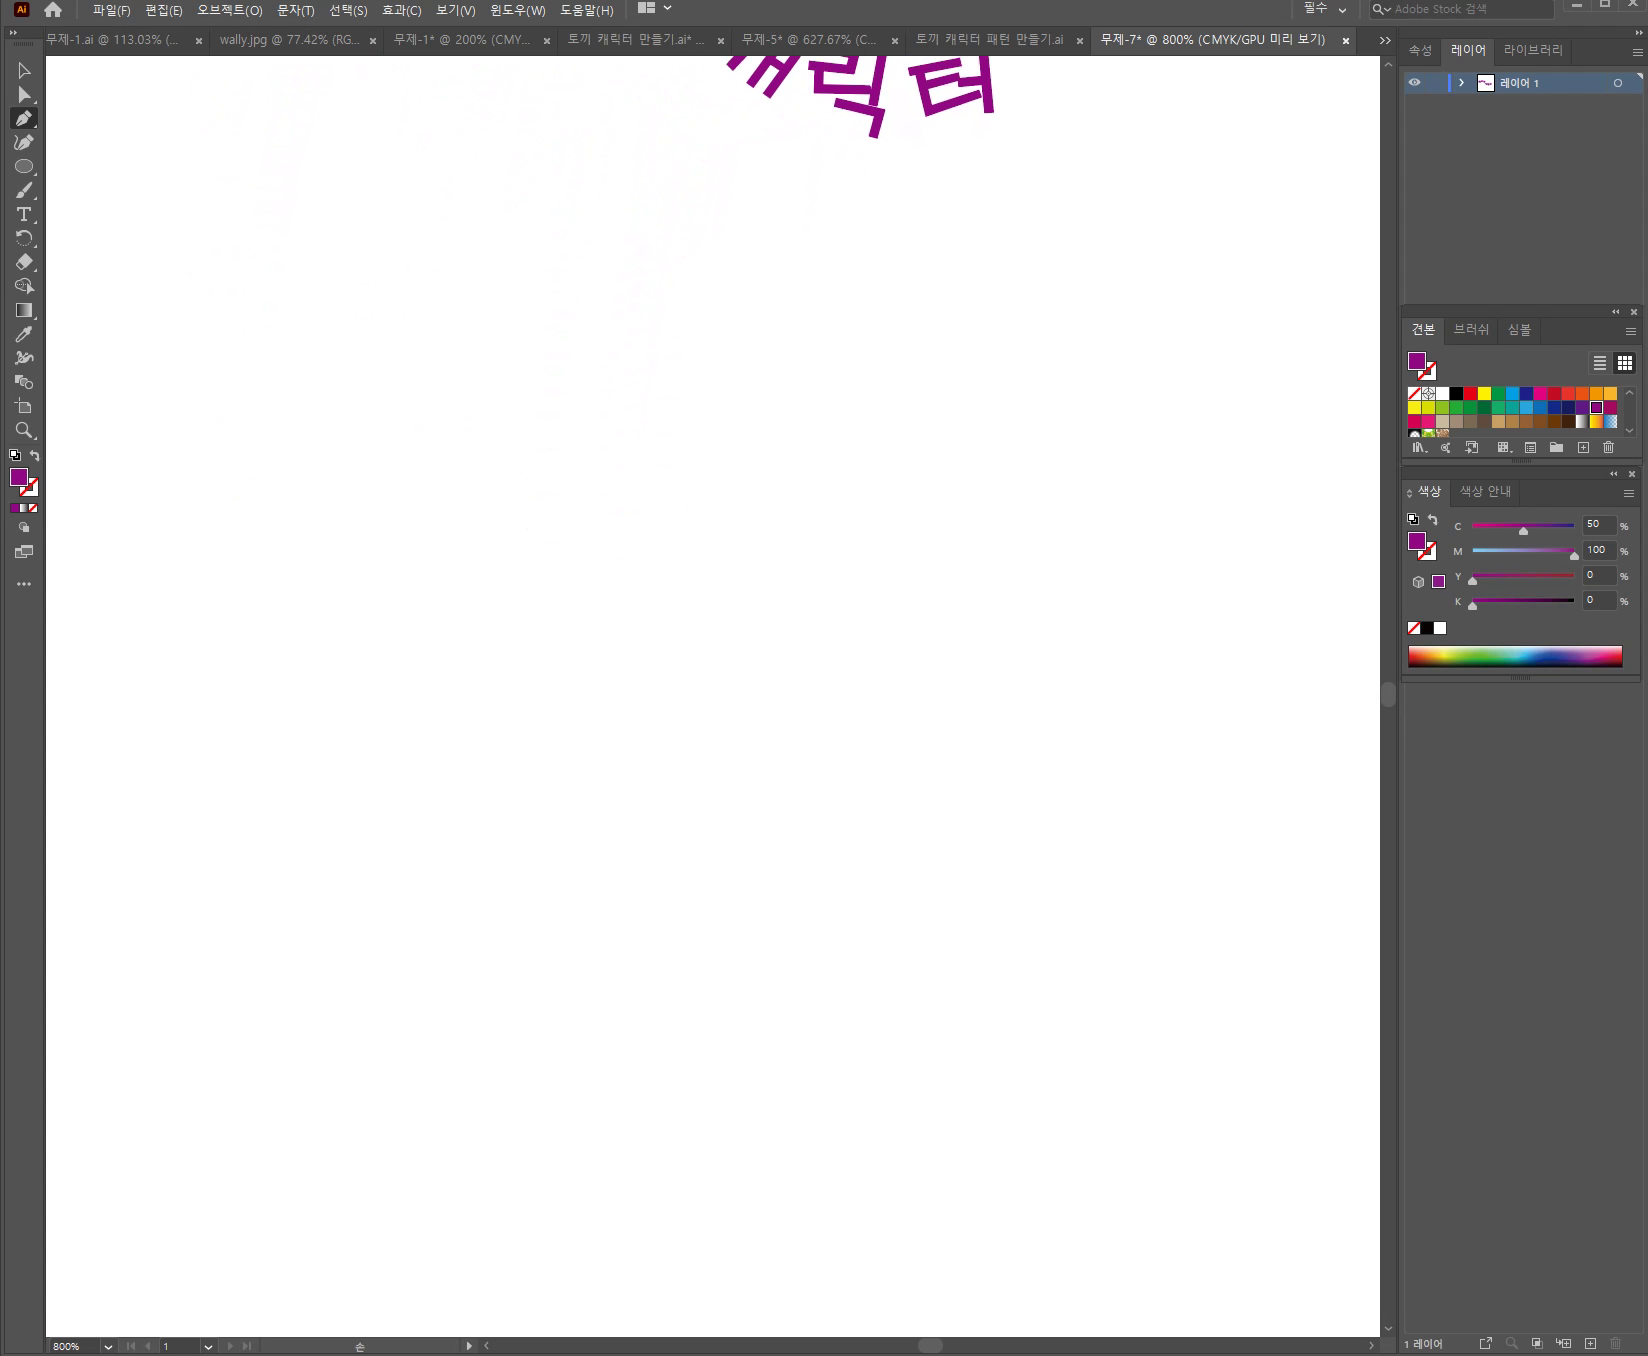
left_click(600, 754)
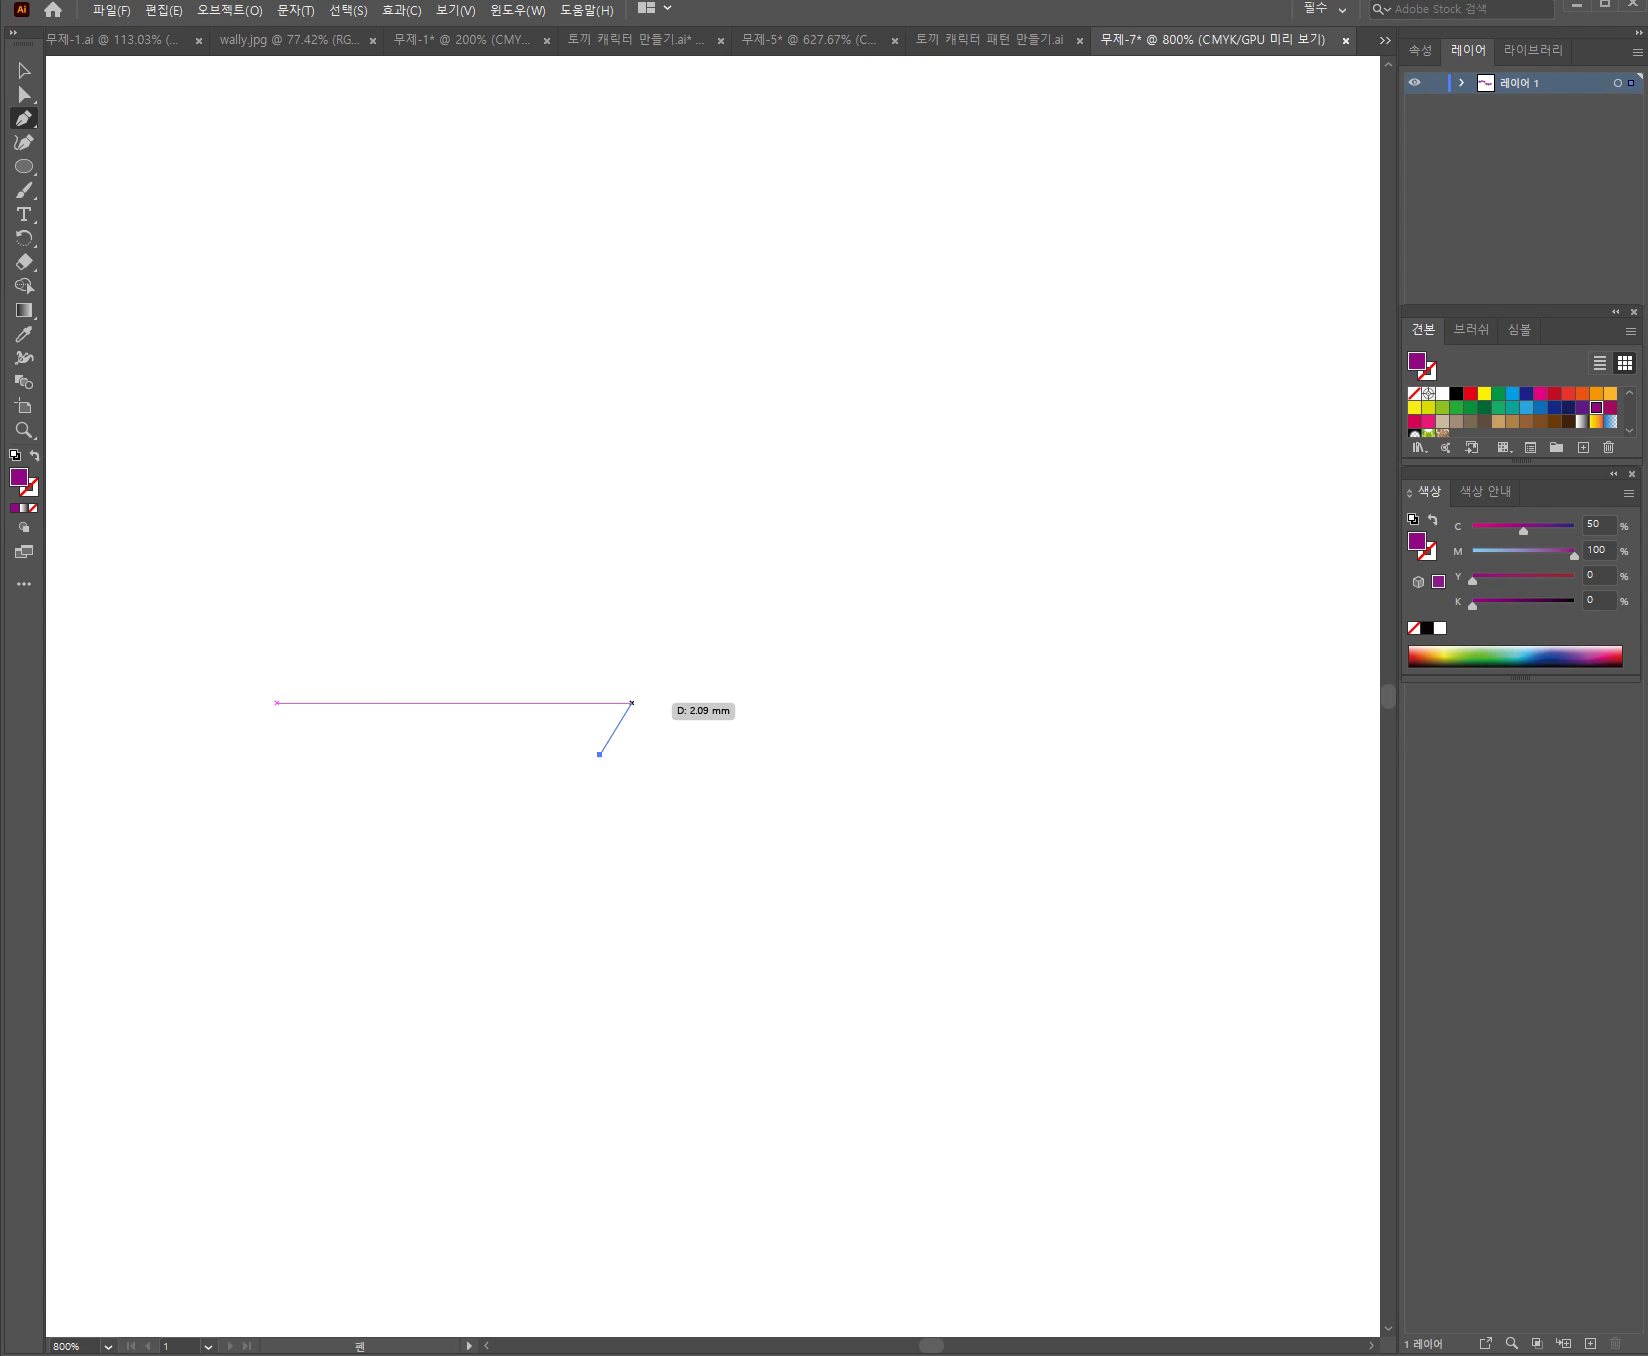
left_click(715, 620)
left_click(983, 677)
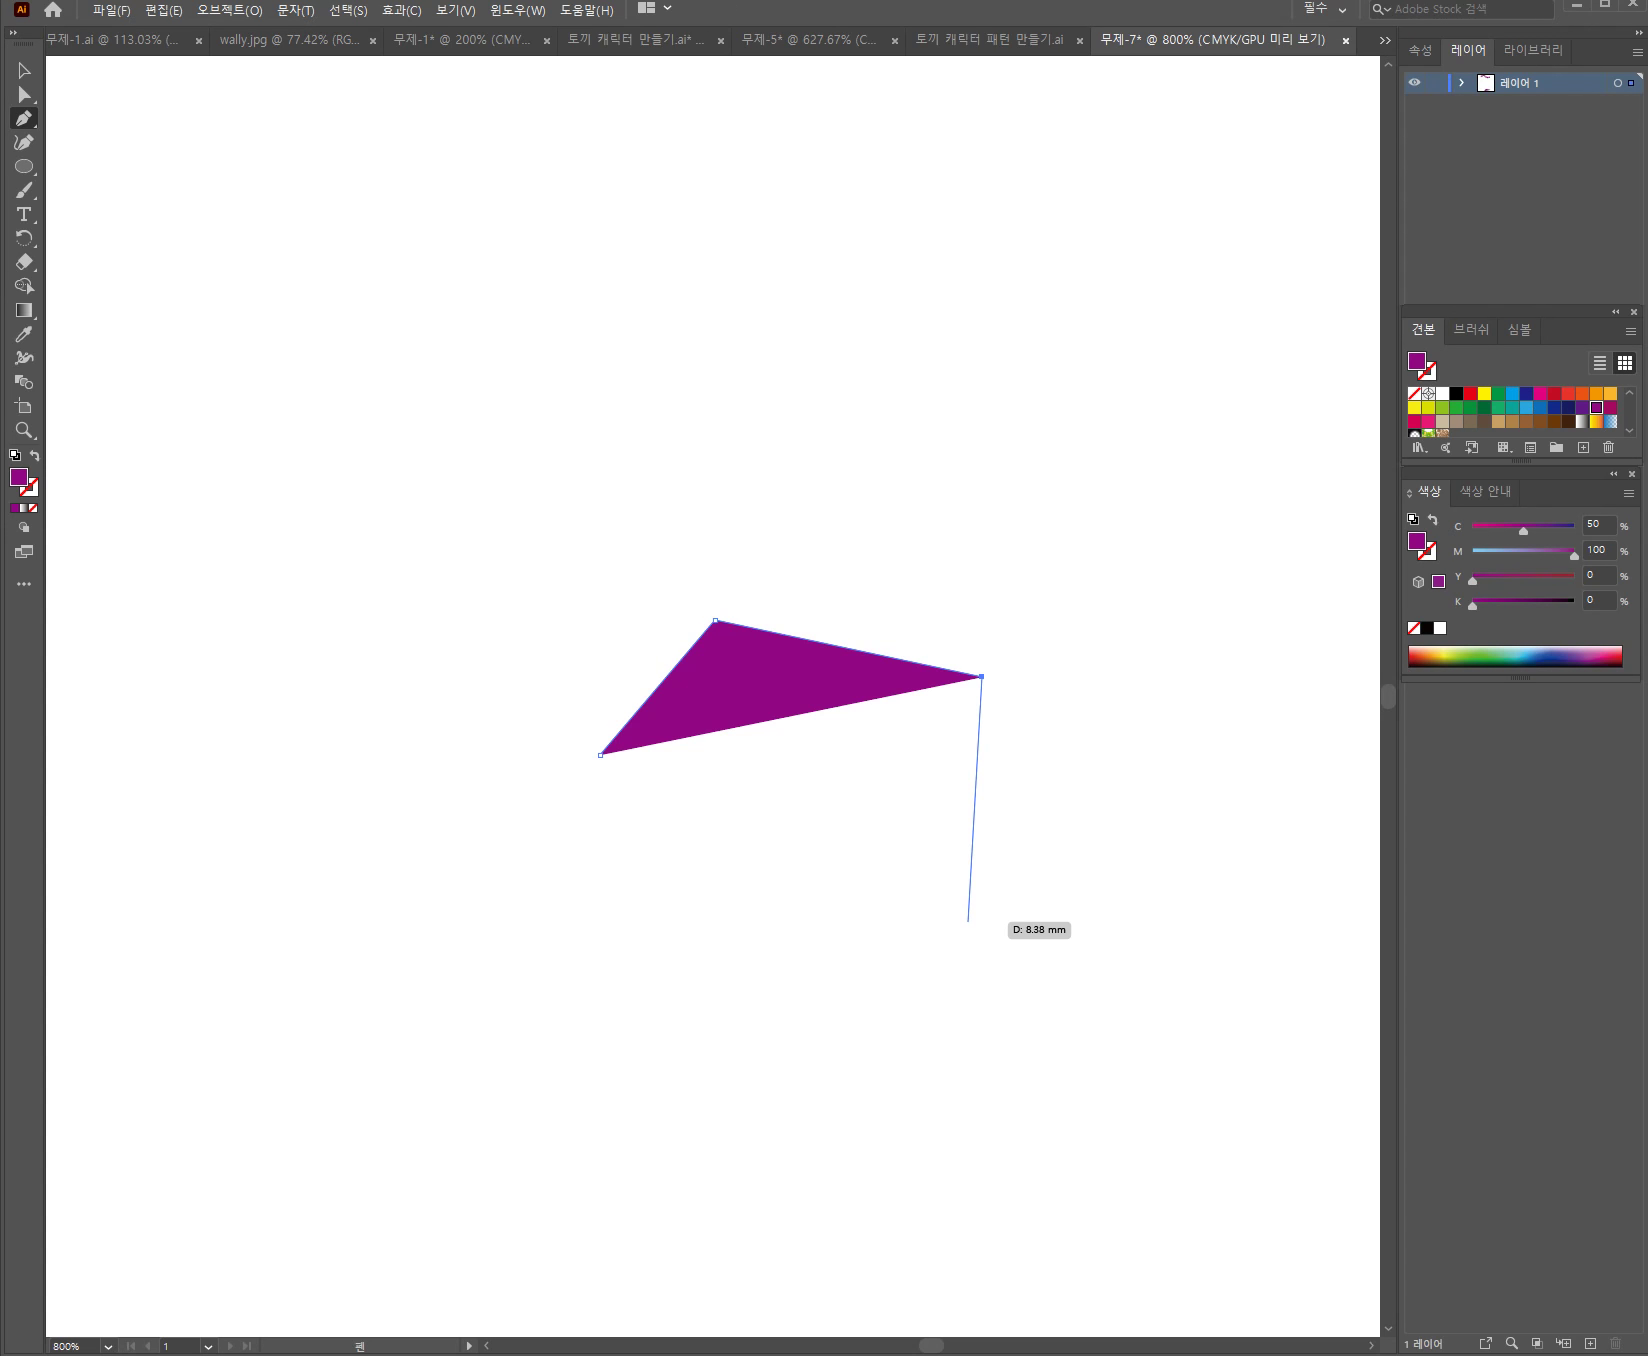
left_click(968, 921)
left_click(608, 1007)
left_click(337, 893)
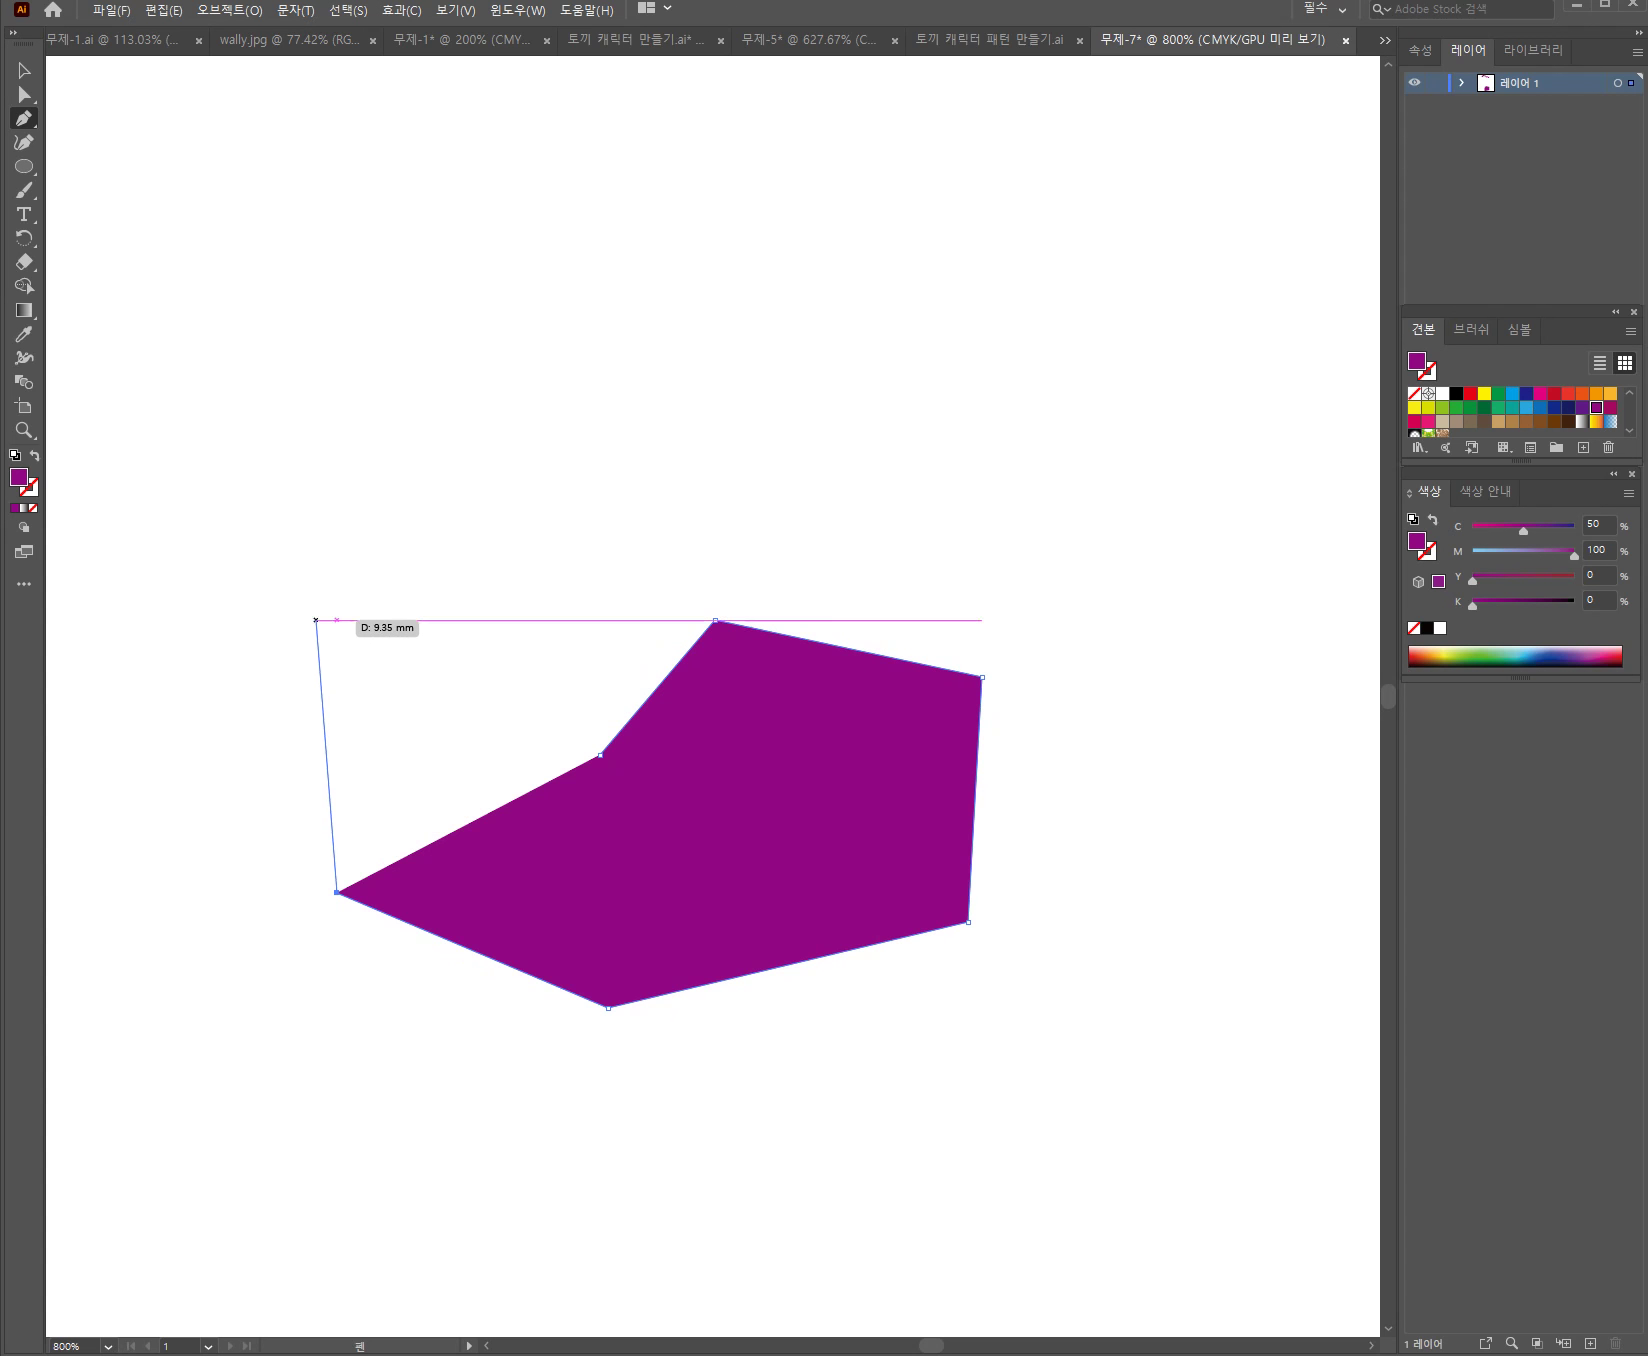
left_click(316, 620)
left_click(561, 321)
left_click(881, 262)
left_click(1255, 393)
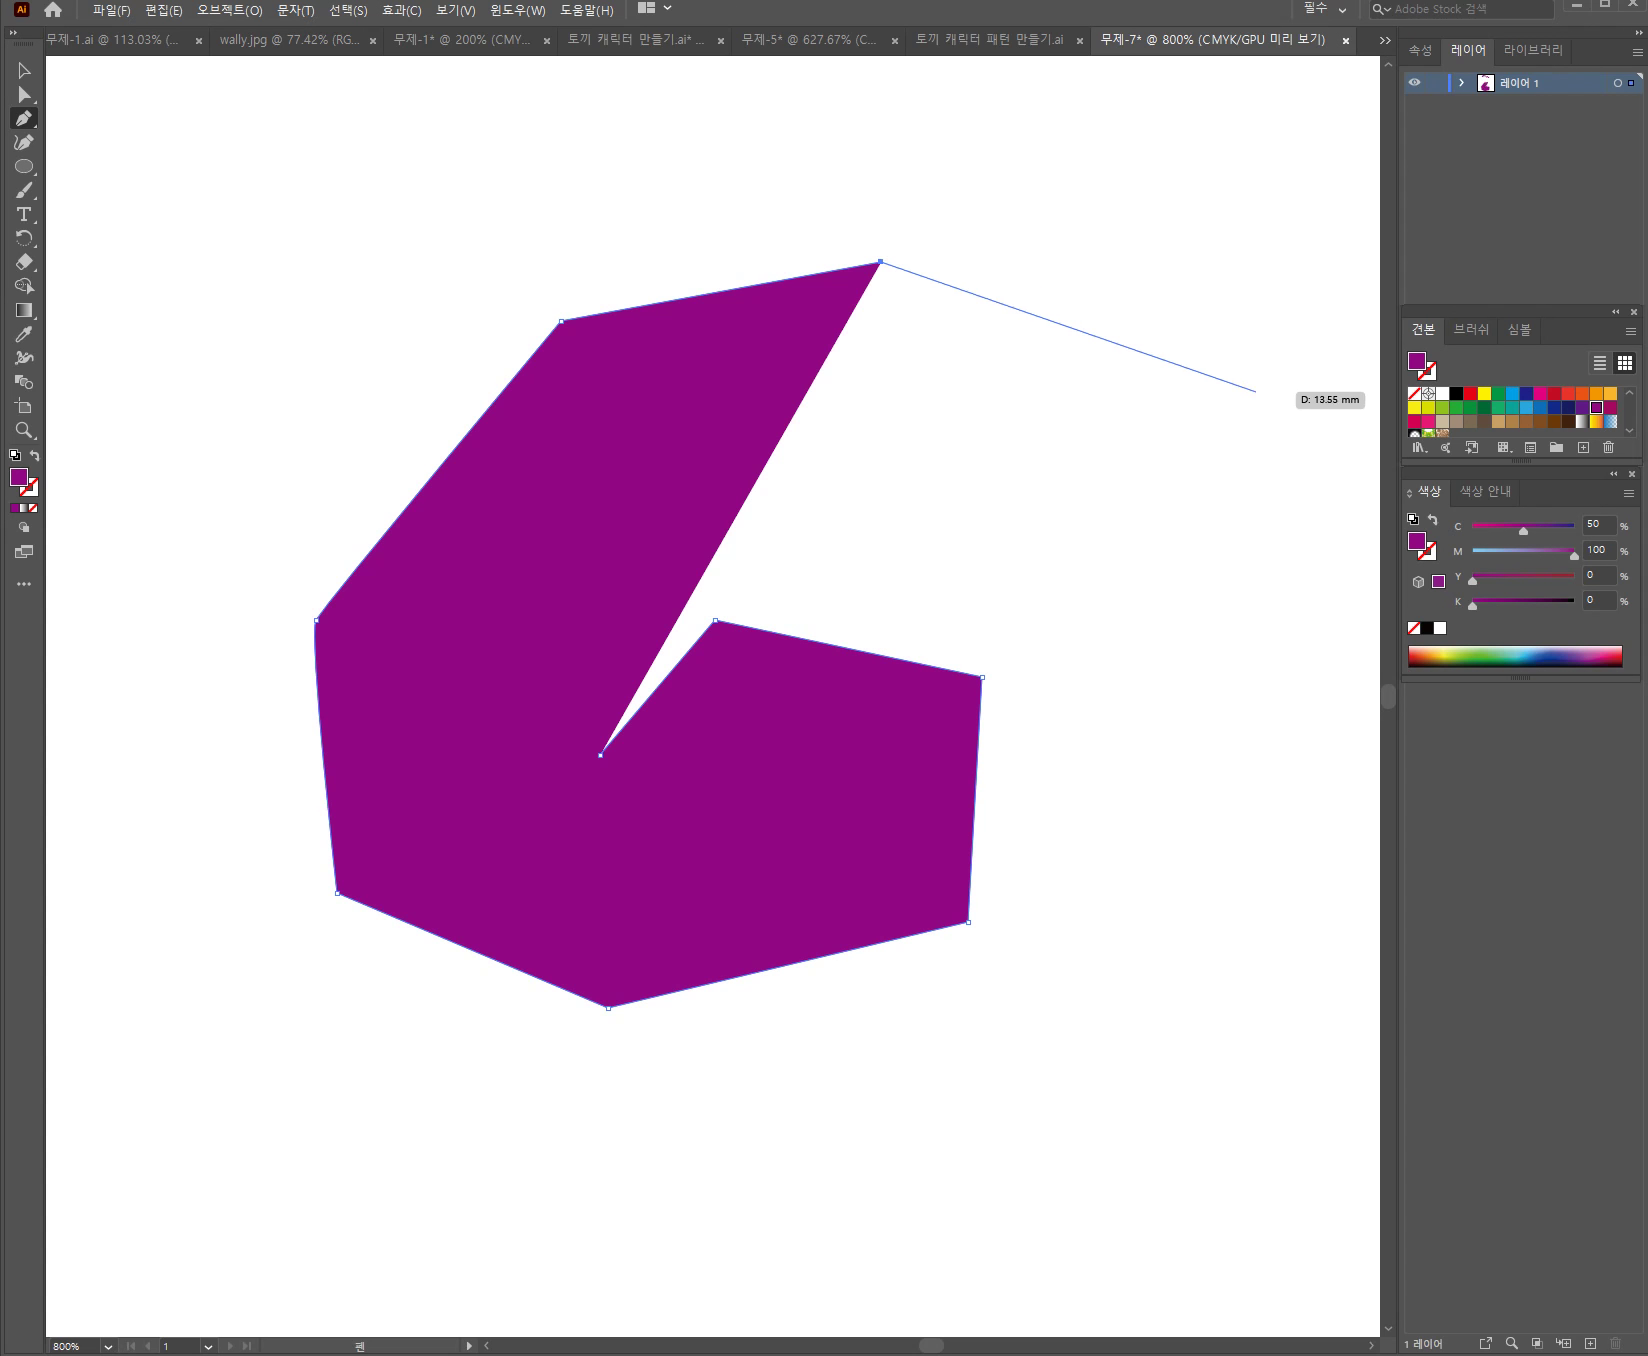
left_click_drag(1298, 856, 1303, 878)
left_click(1238, 1209)
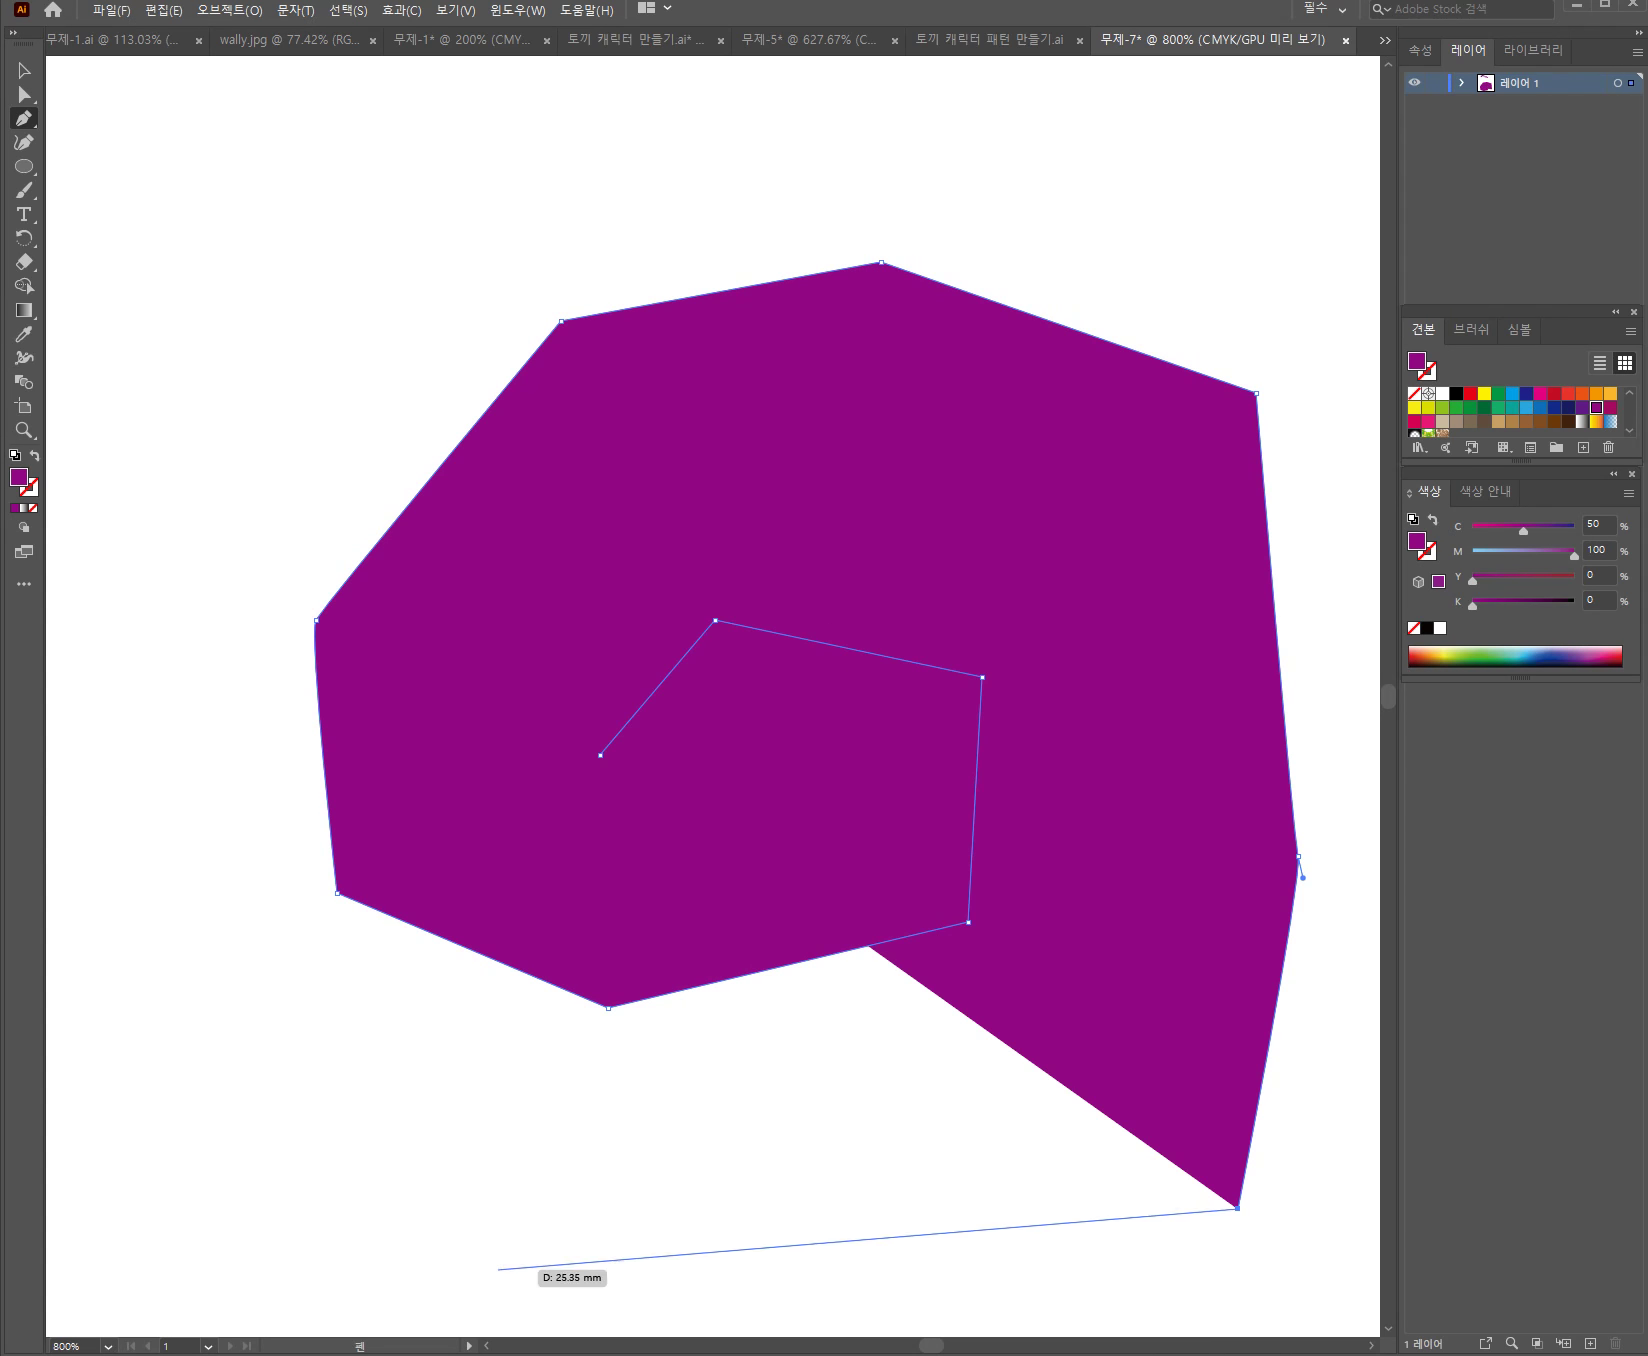
left_click(493, 1270)
left_click(82, 1008)
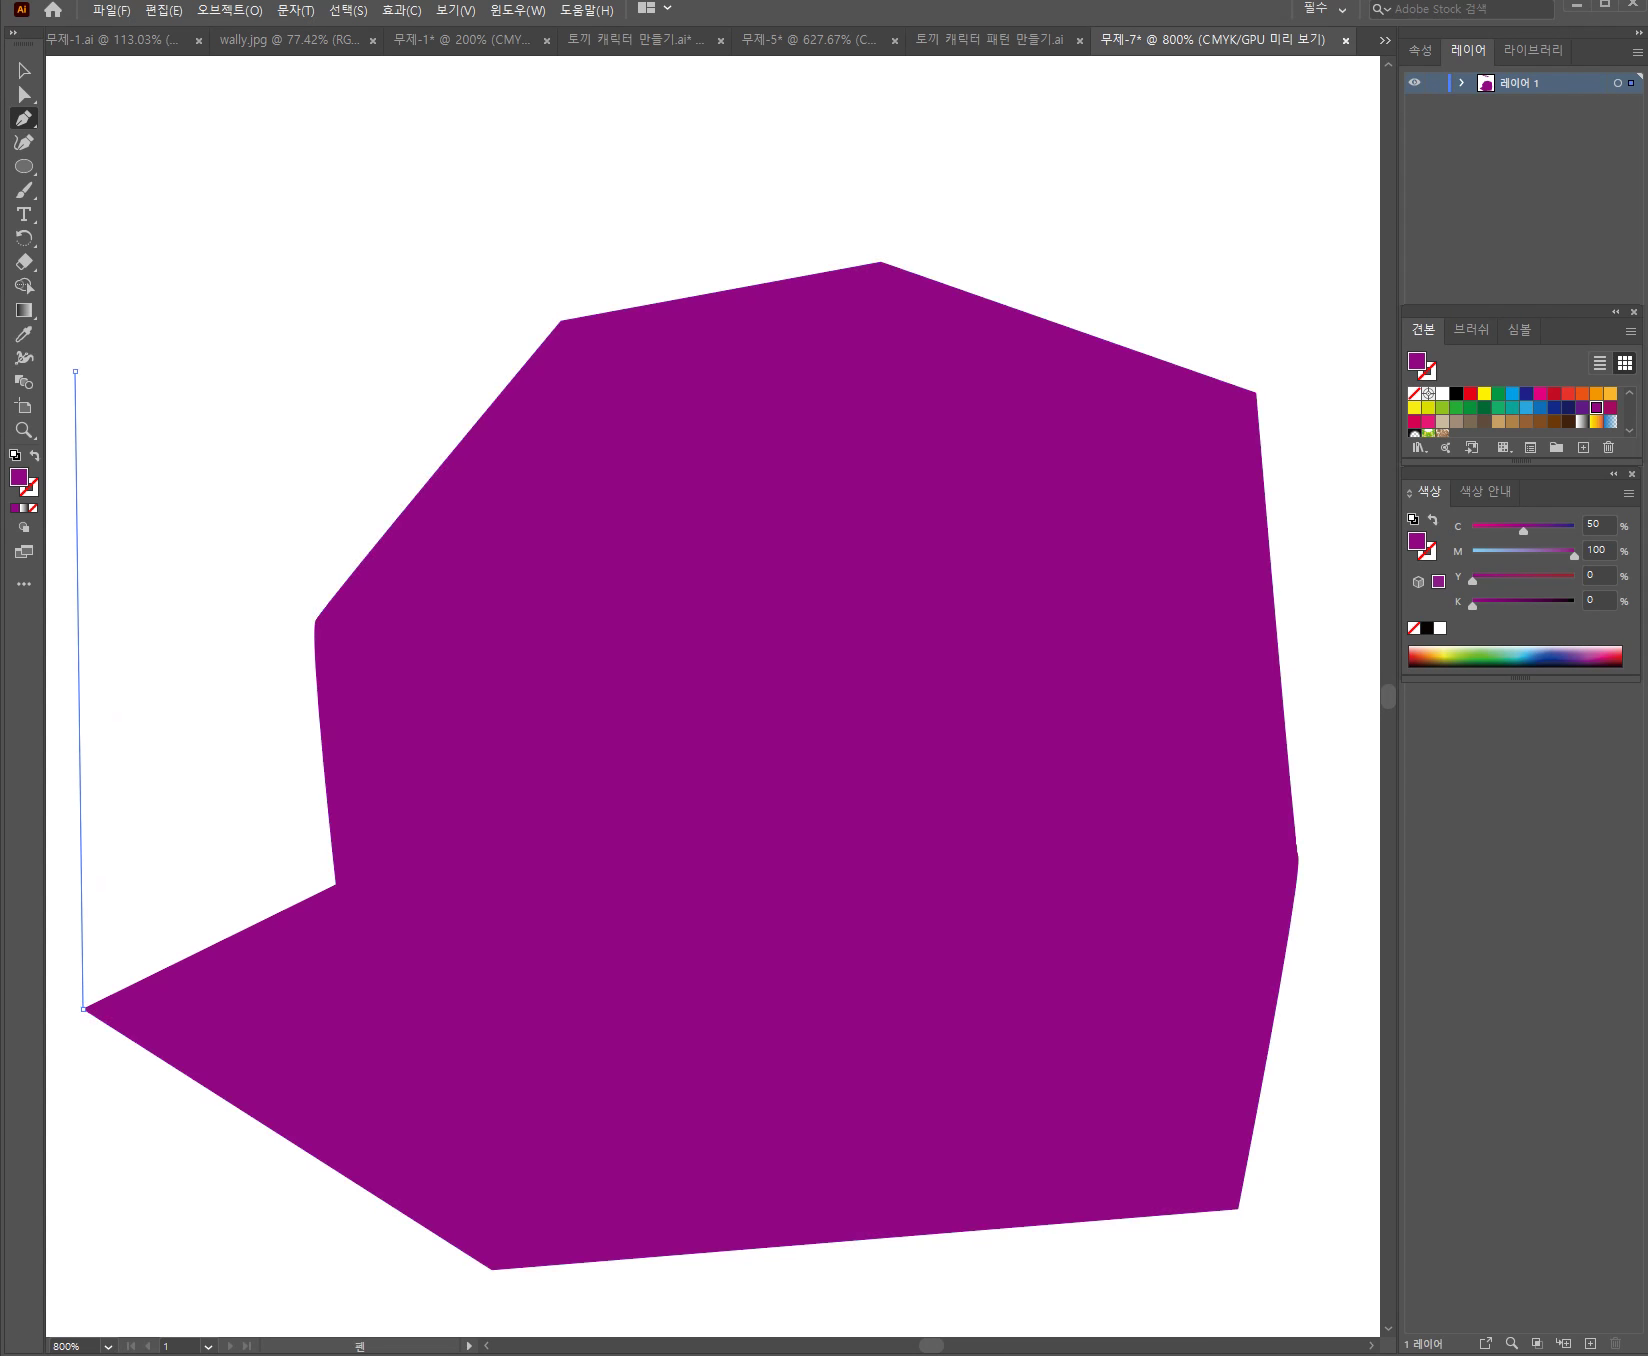
left_click(76, 371)
left_click(531, 128)
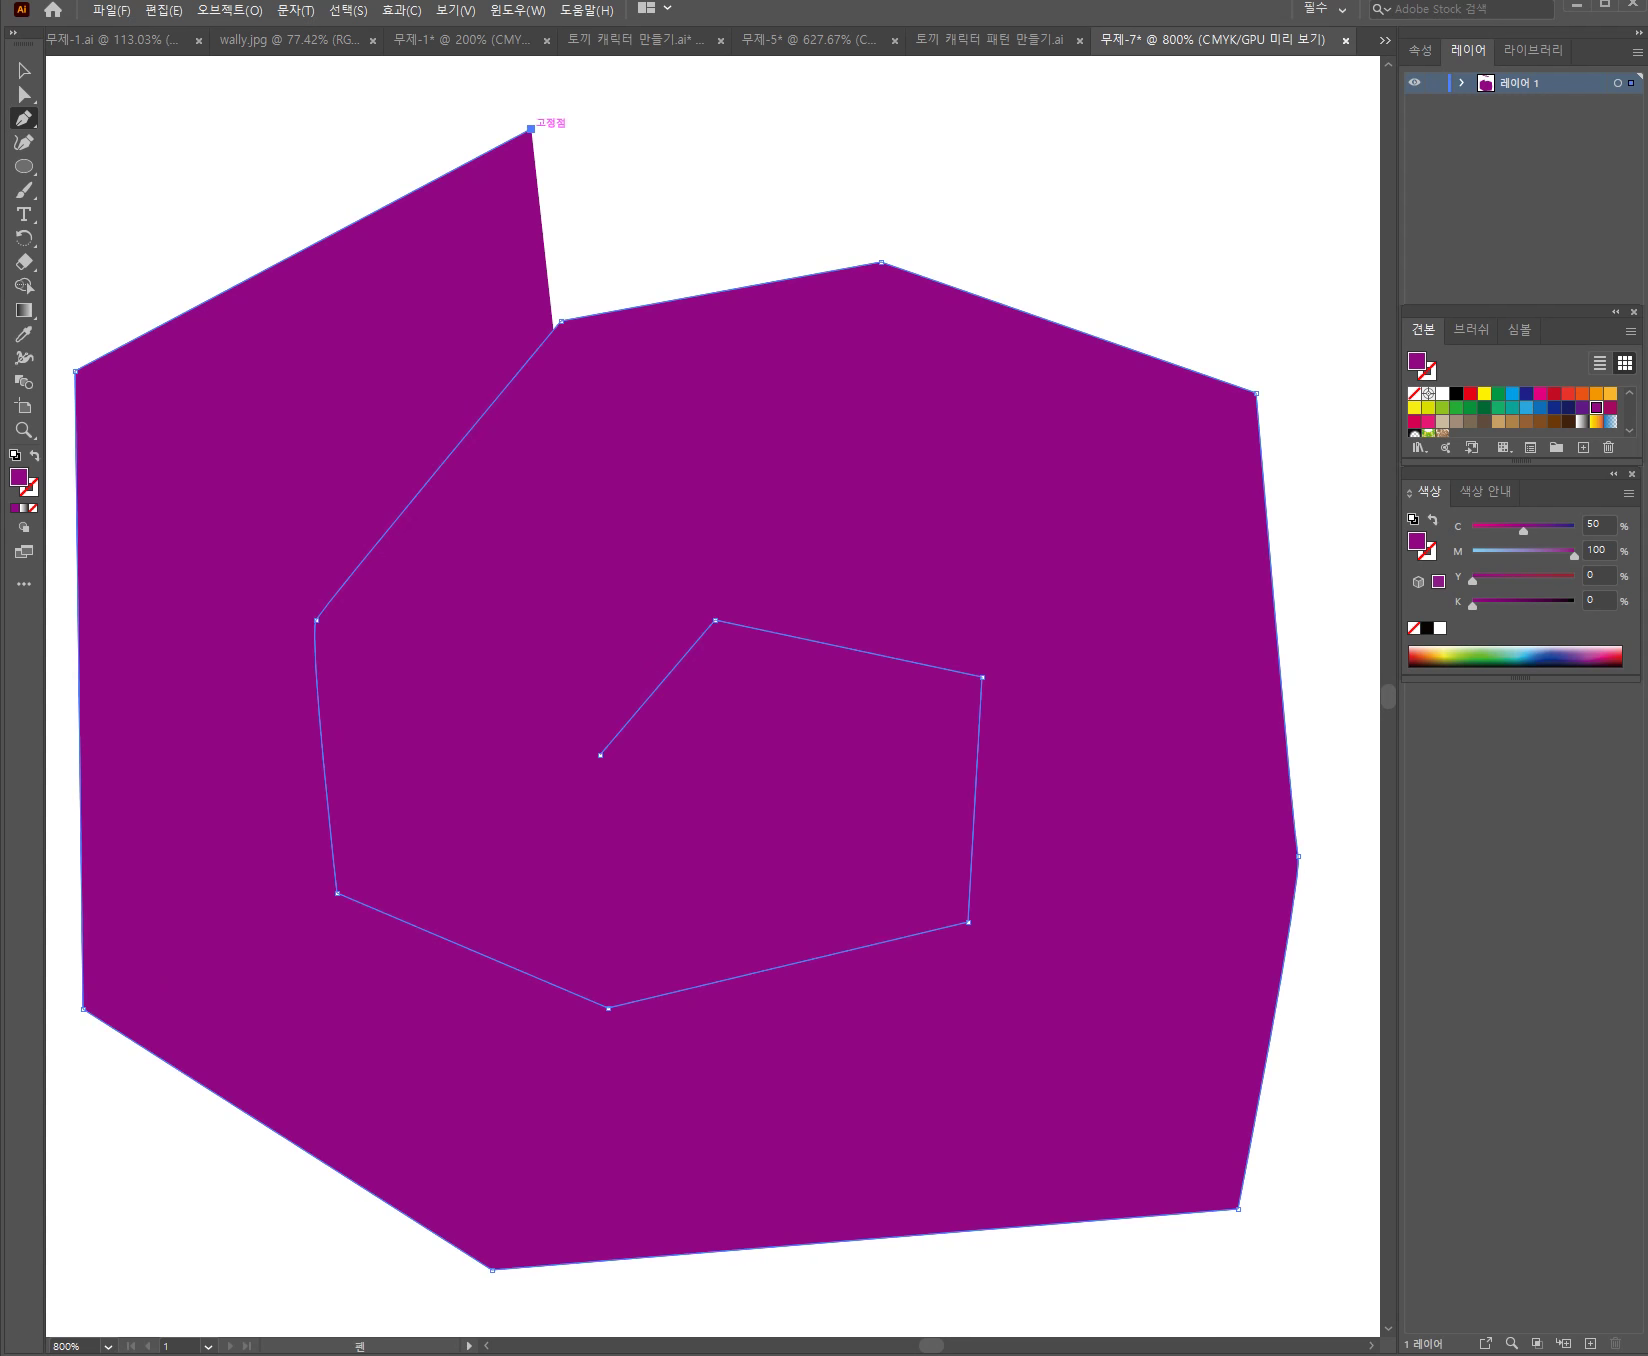
key("ctrl+shift+a")
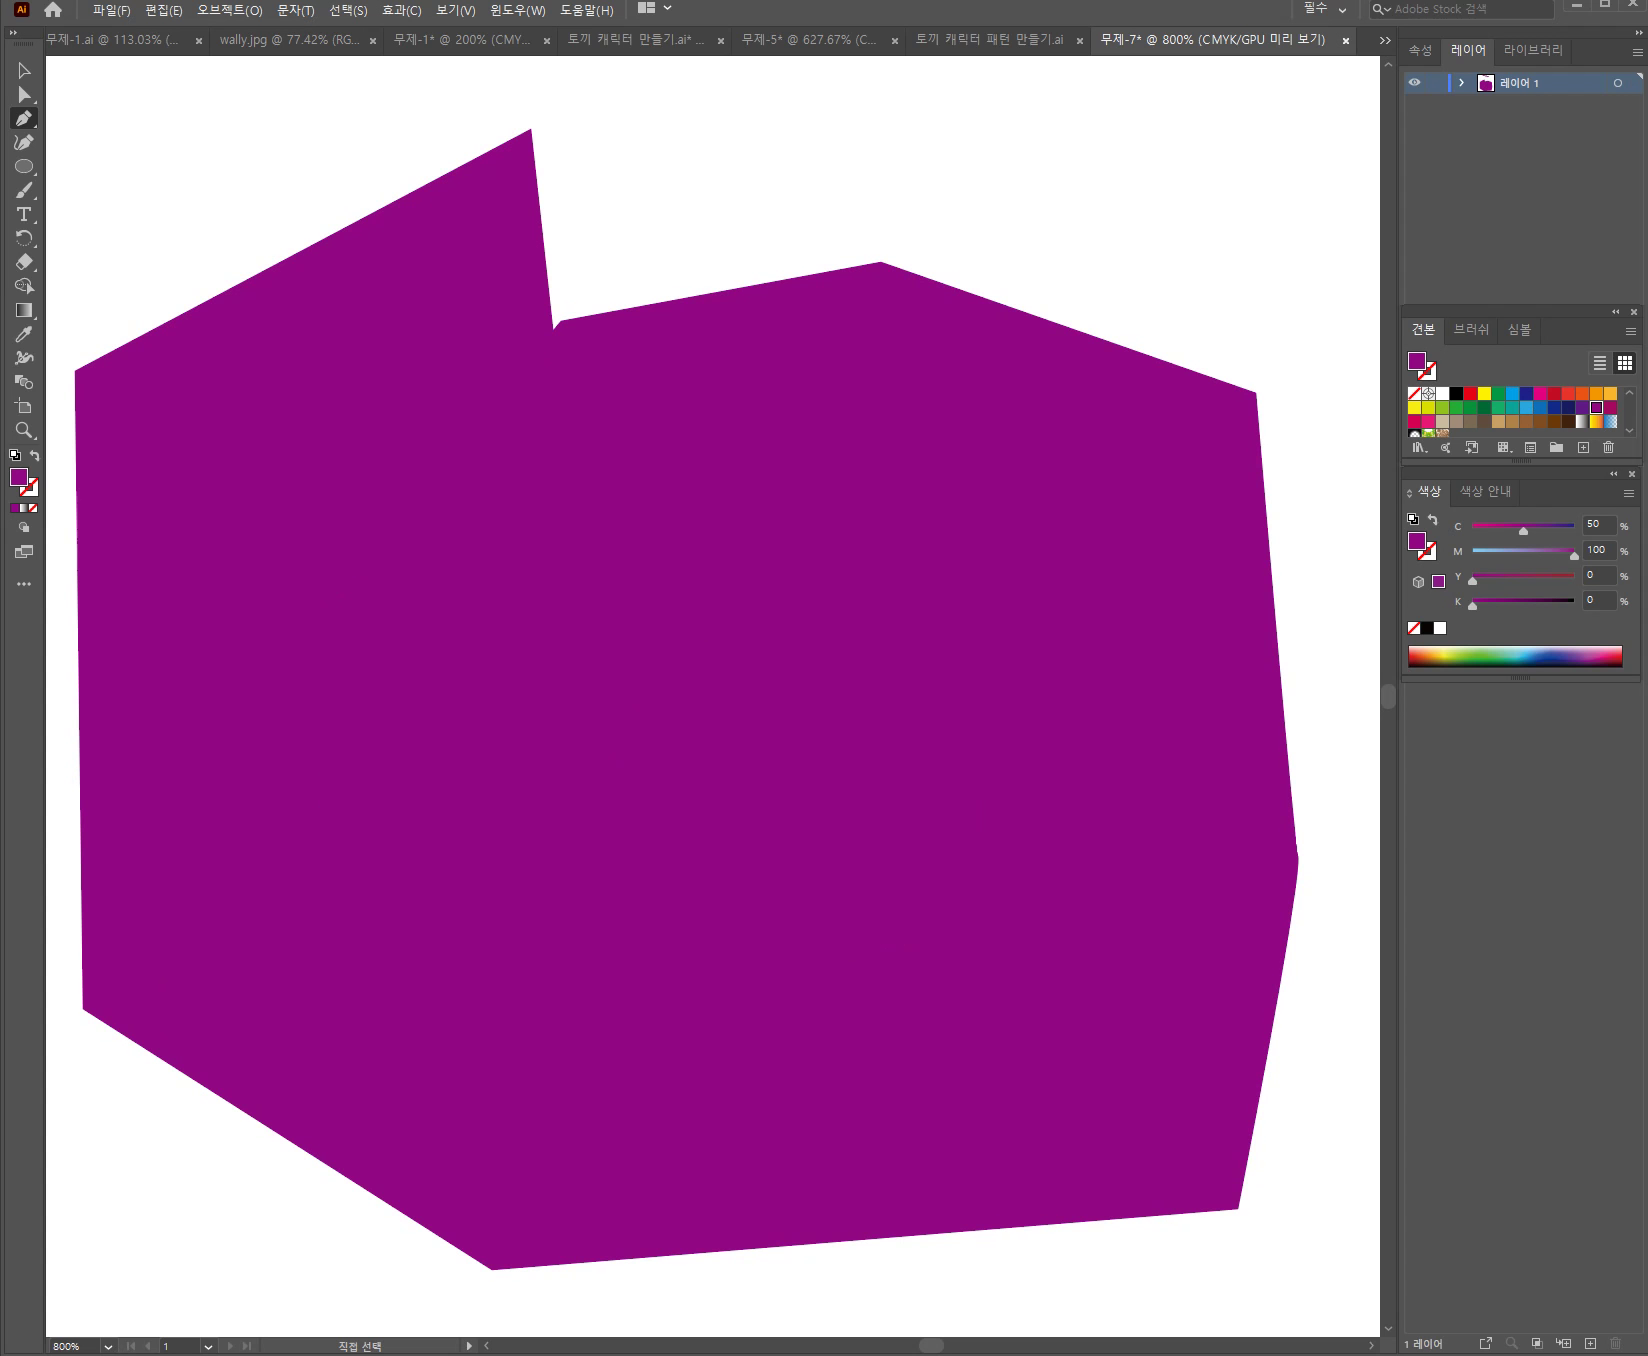
Select the whole spiral path and swap its fill and stroke
left_click_drag(572, 173, 497, 131, "ctrl")
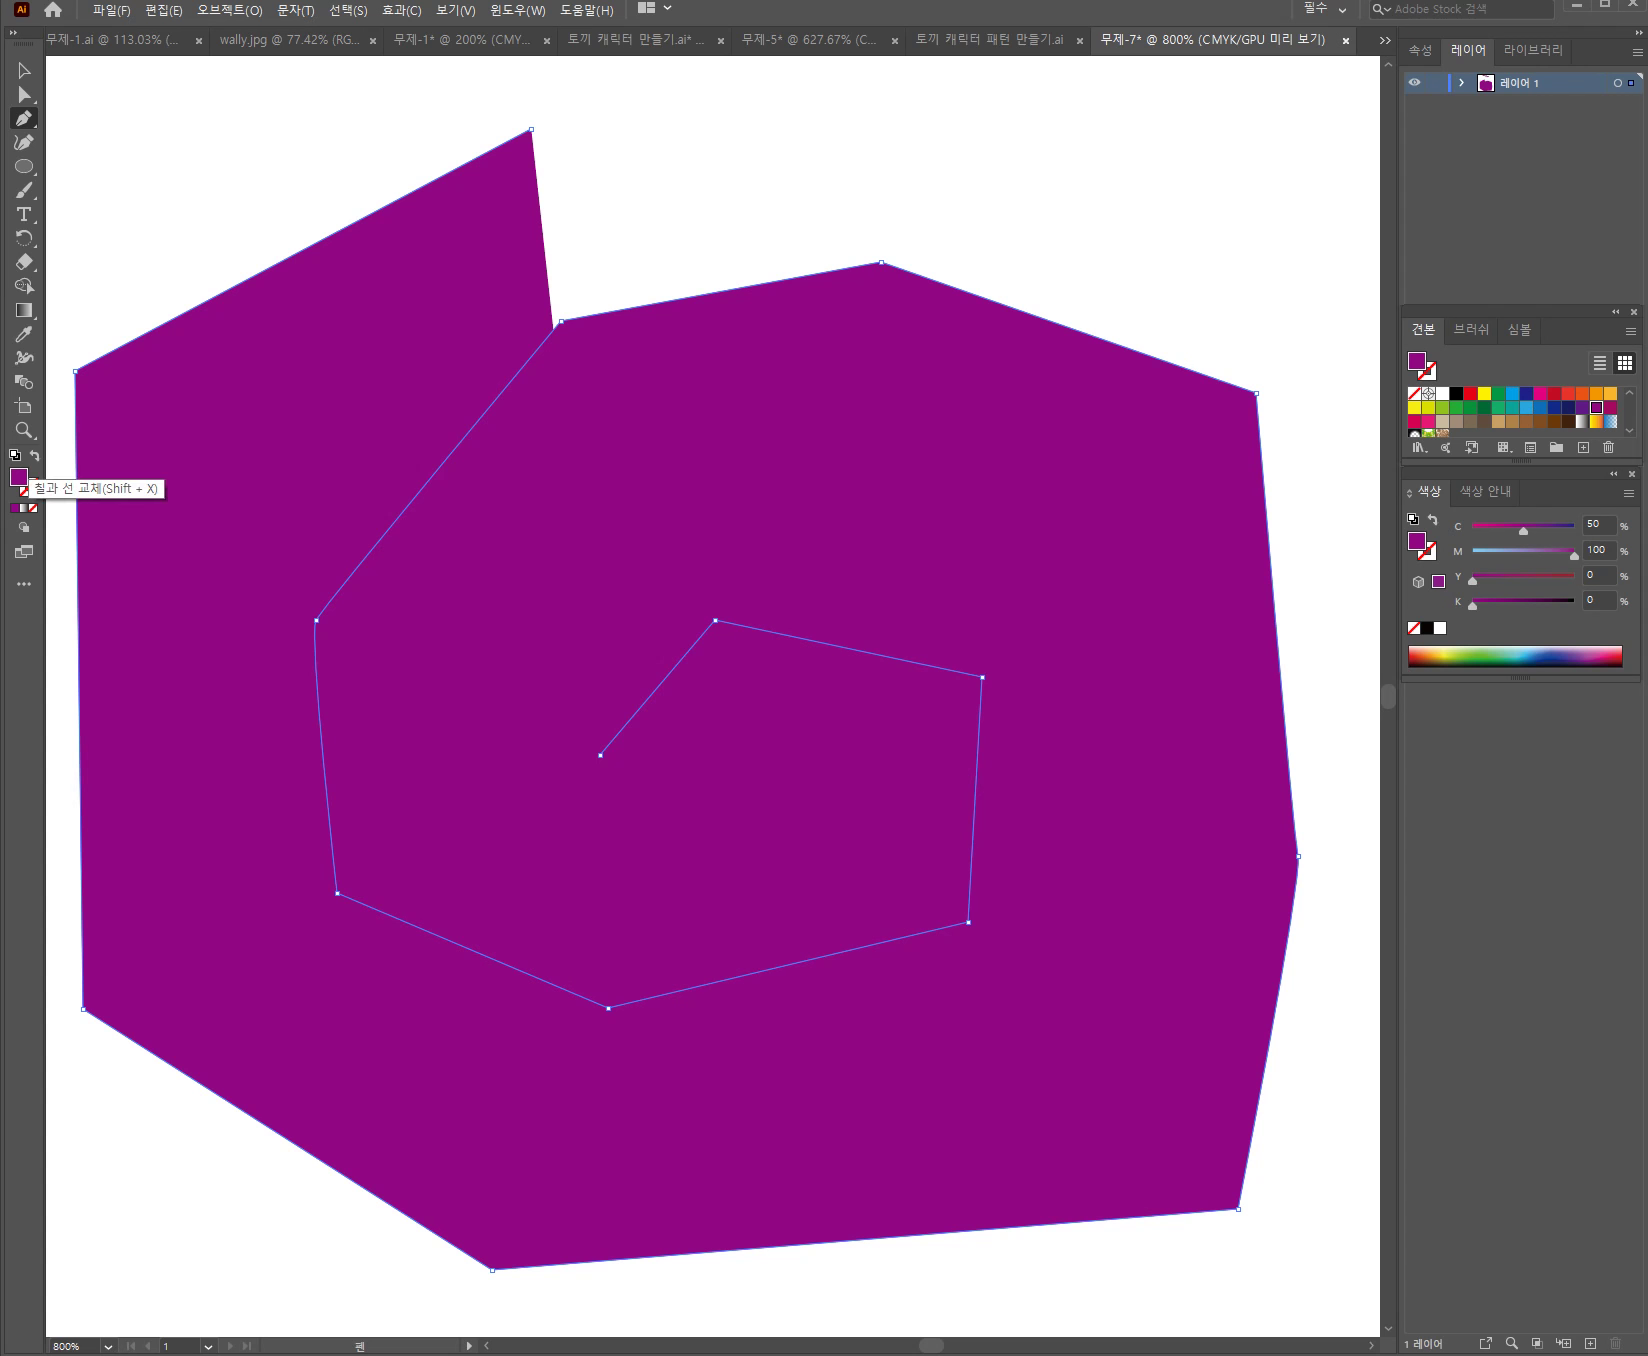
key("shift+x")
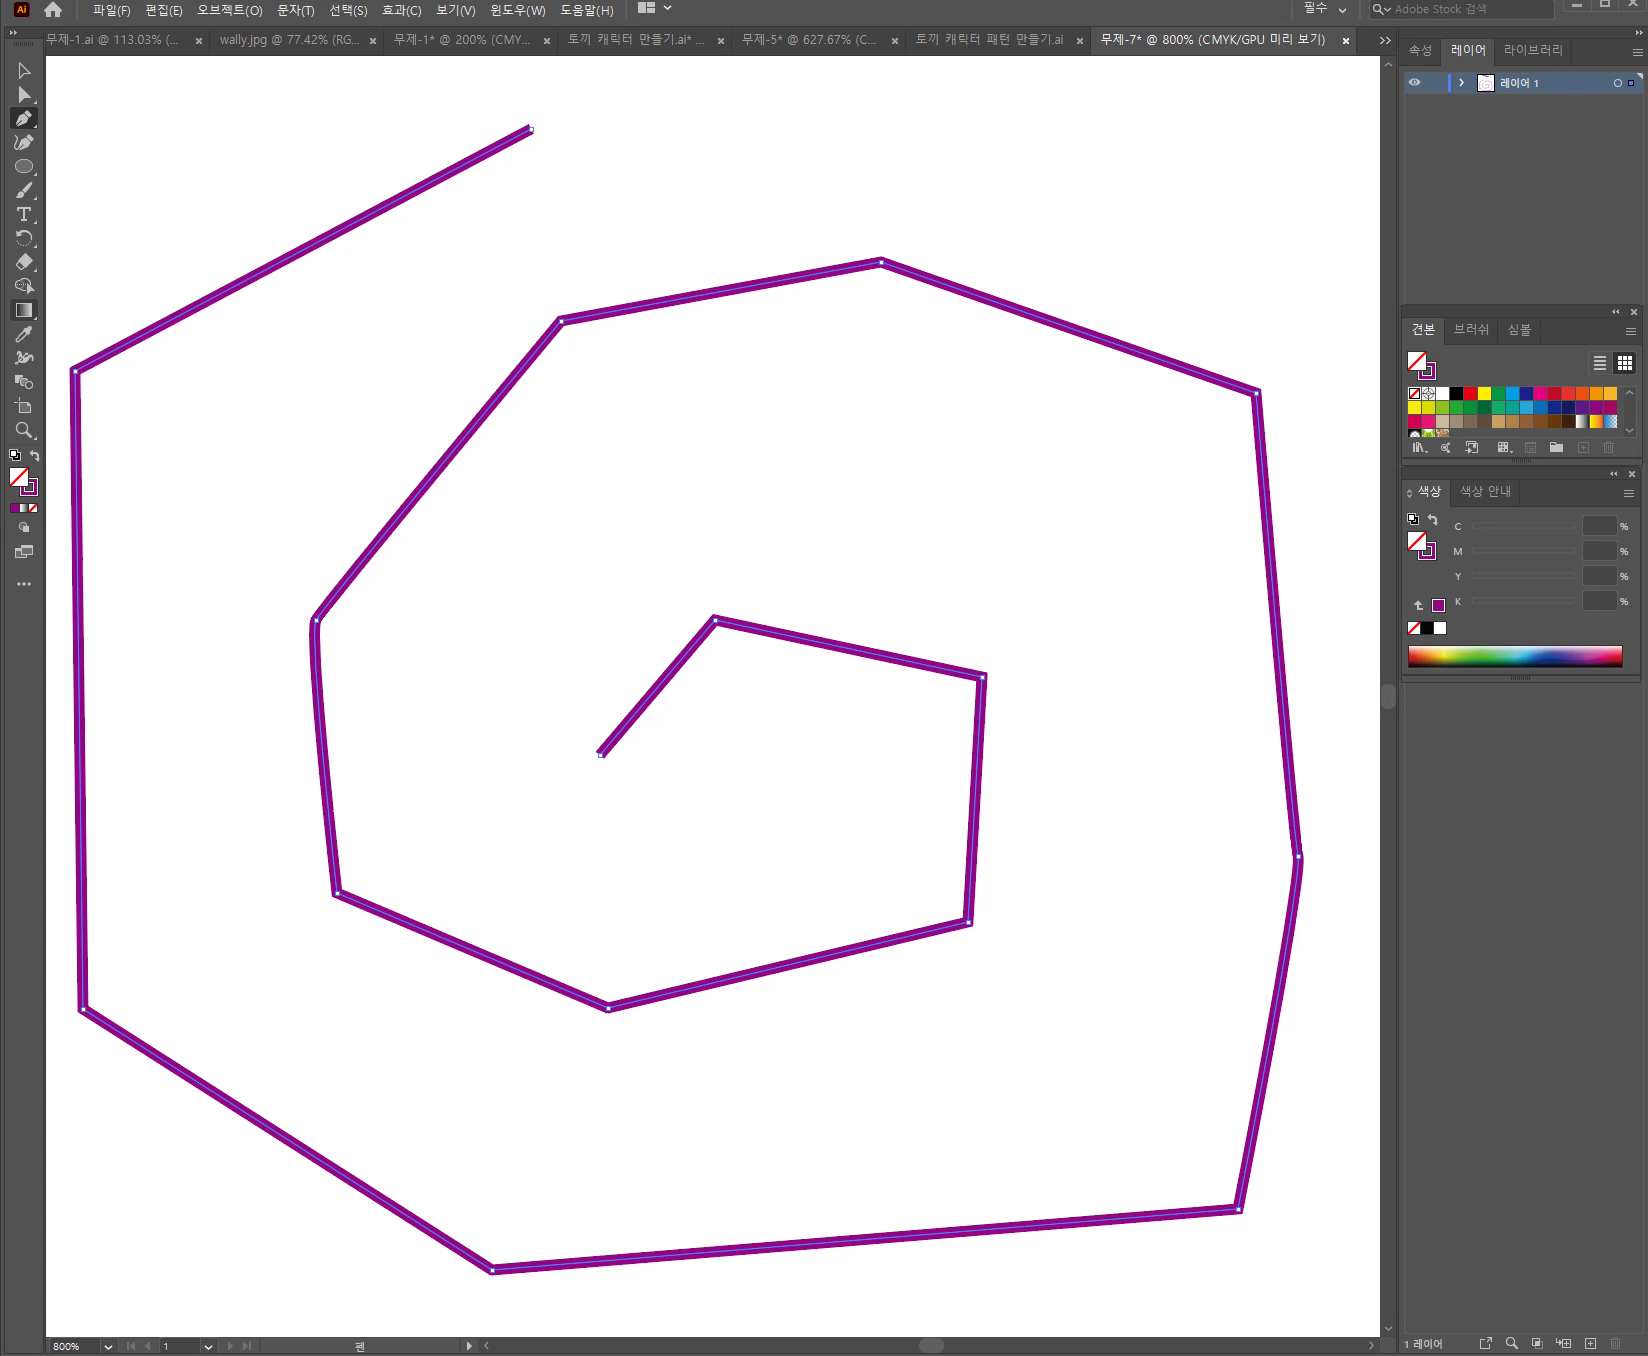
Start text on the spiral path at its inner end with the Type tool and clear the placeholder text
left_click(24, 214)
left_click(620, 731)
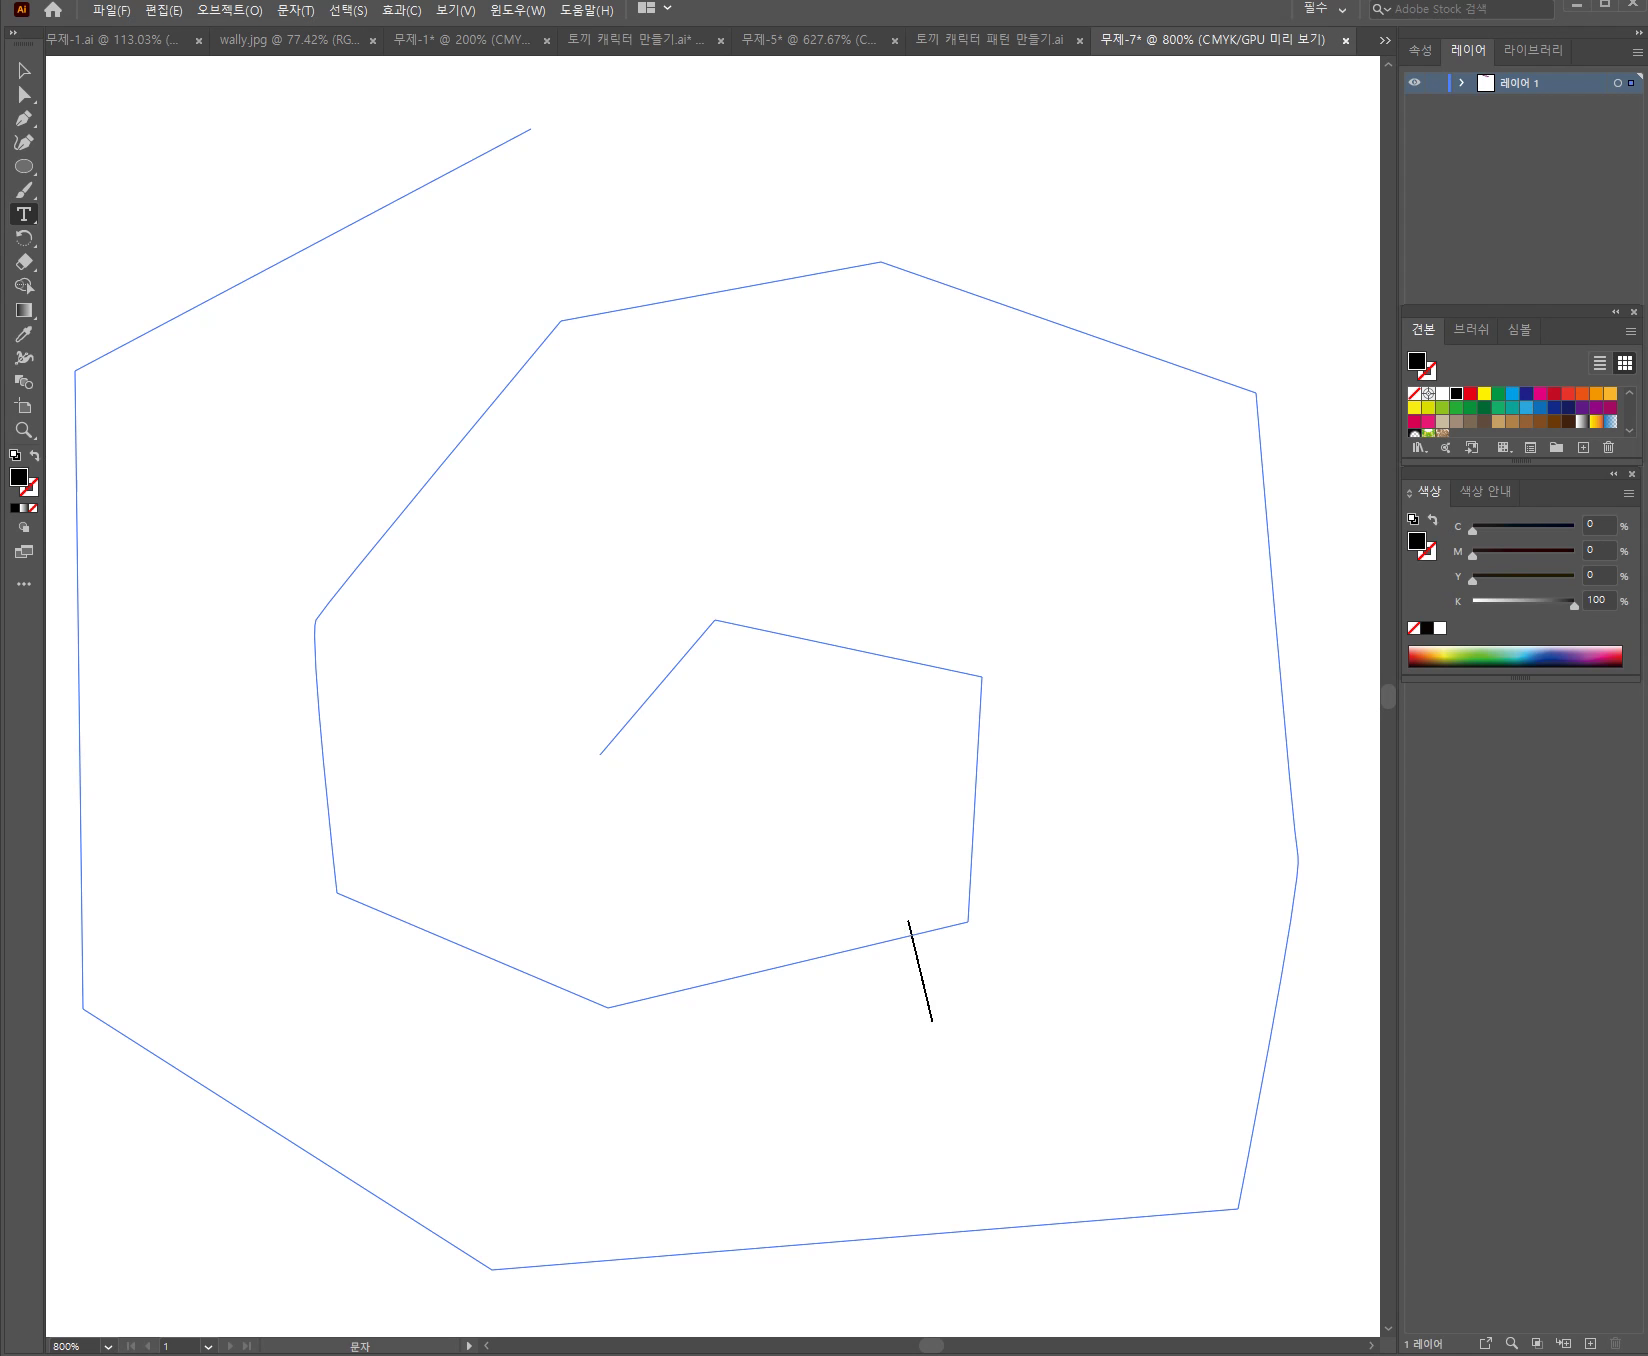
key("BackSpace")
key("BackSpace")
key("BackSpace")
key("BackSpace")
key("BackSpace")
key("BackSpace")
key("BackSpace")
key("BackSpace")
key("BackSpace")
key("BackSpace")
key("BackSpace")
key("BackSpace")
key("BackSpace")
key("BackSpace")
key("BackSpace")
key("BackSpace")
key("BackSpace")
Enter "오늘은 비가 옵니다." along the spiral path from its inner end
type("어늘은 나")
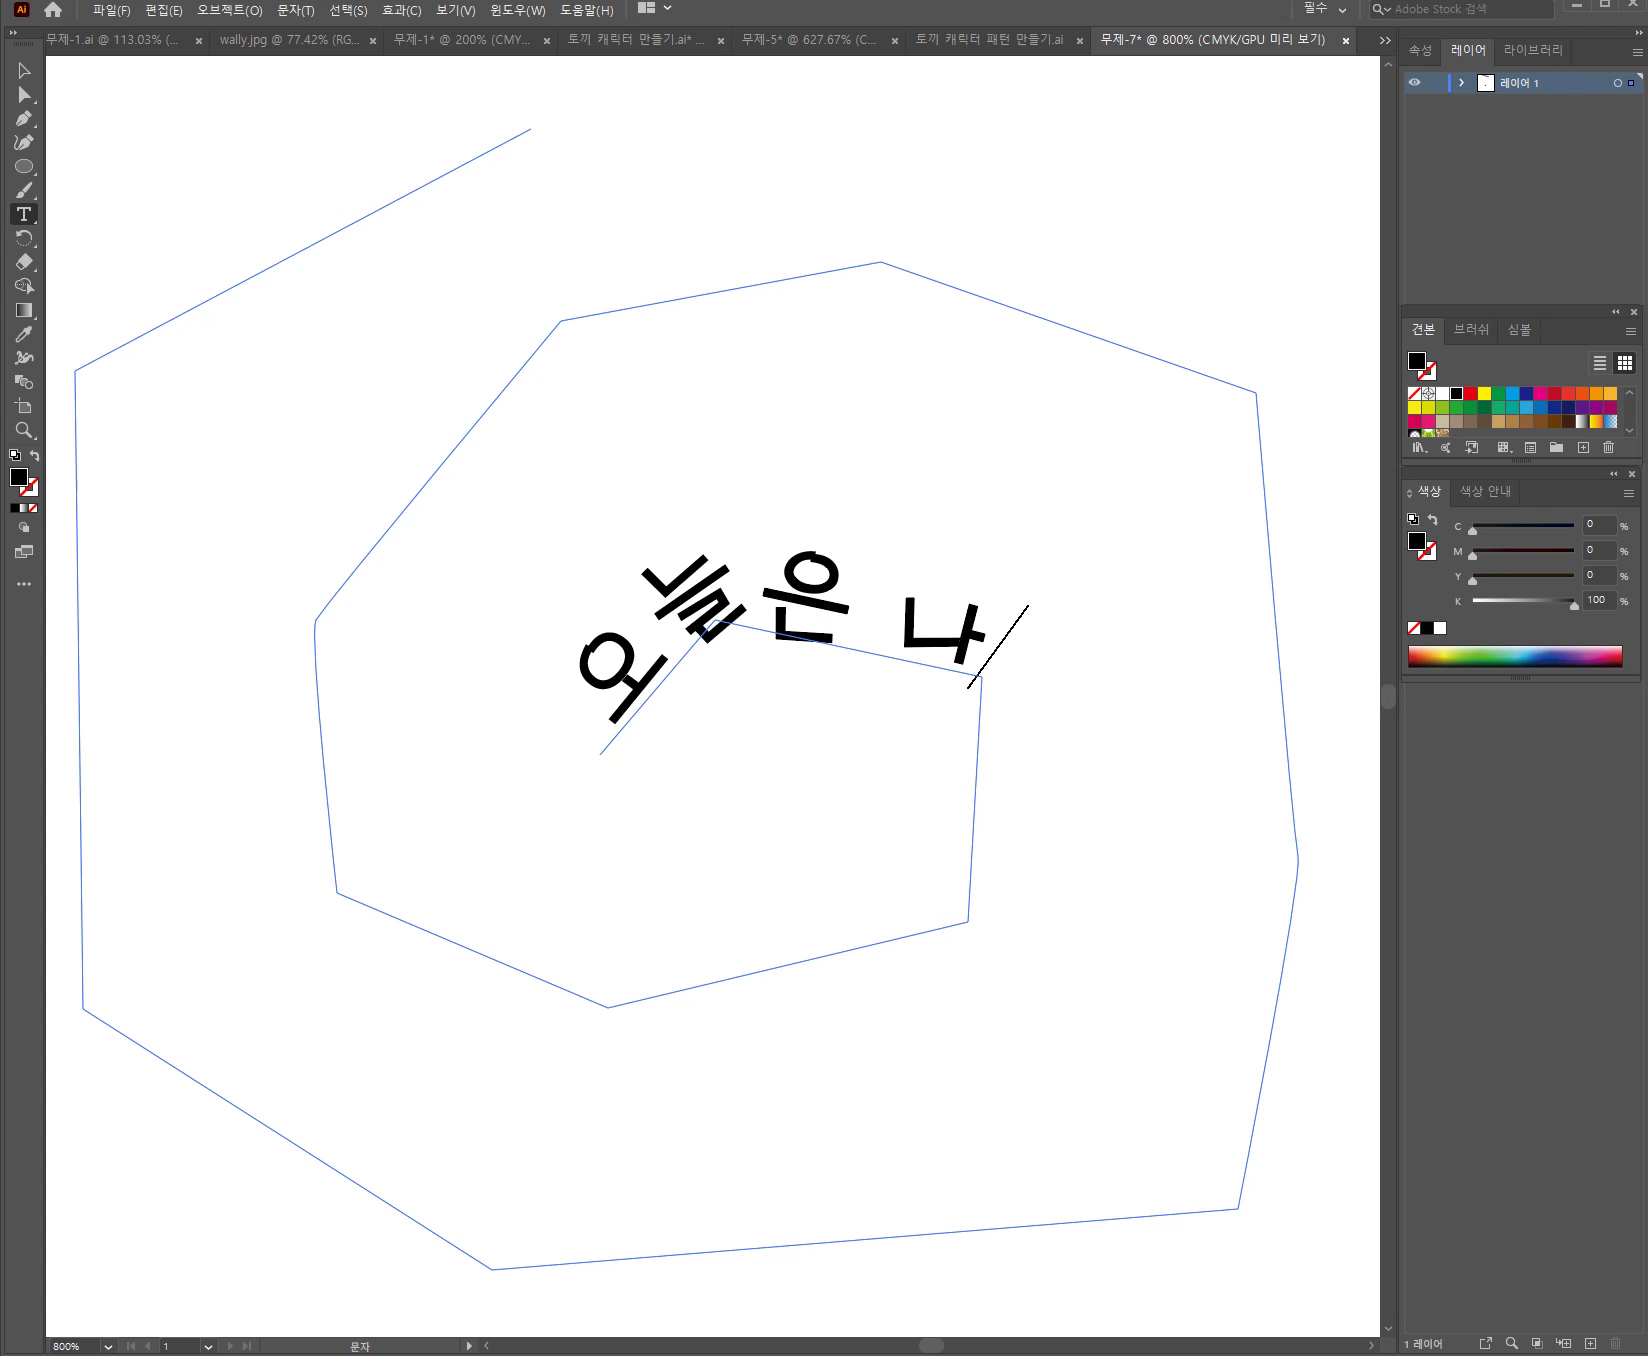
key("BackSpace")
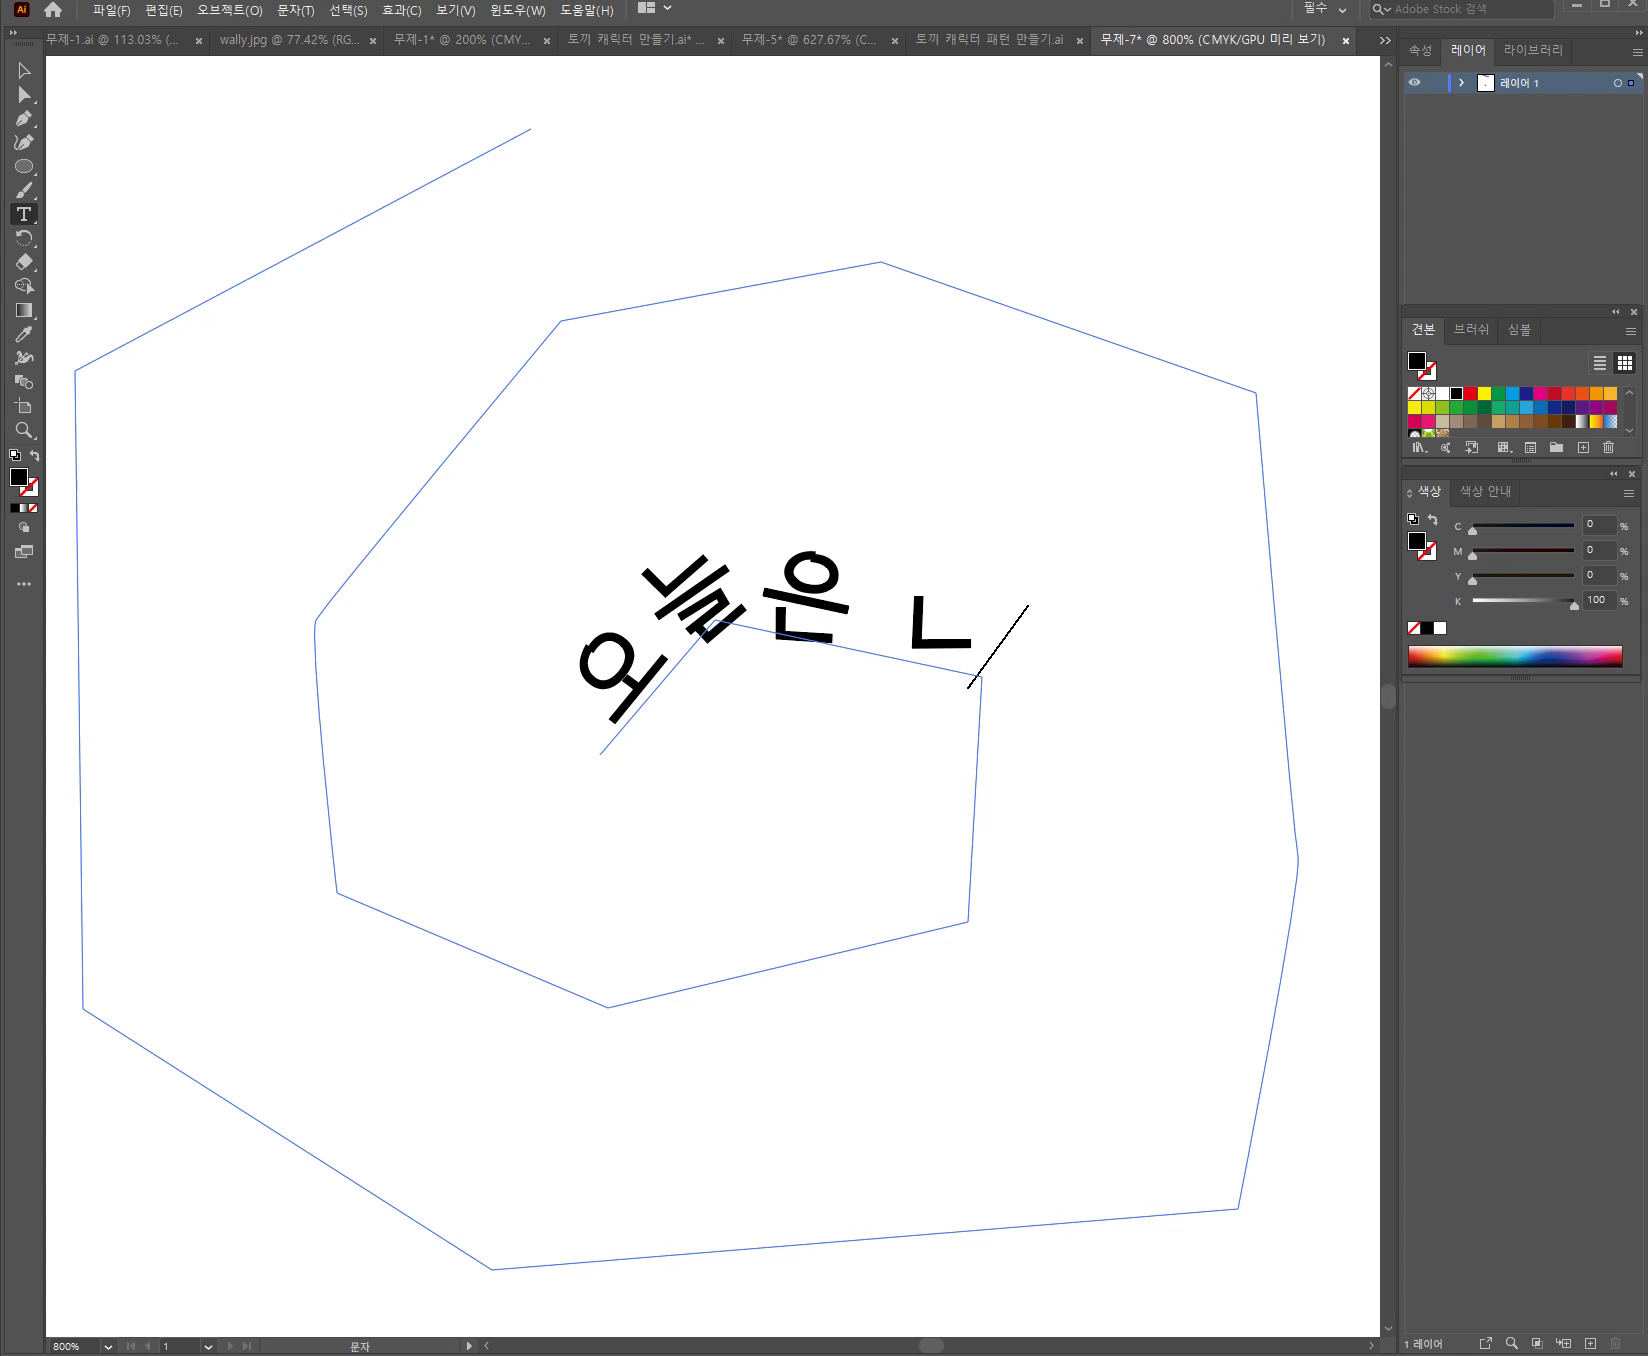
key("BackSpace")
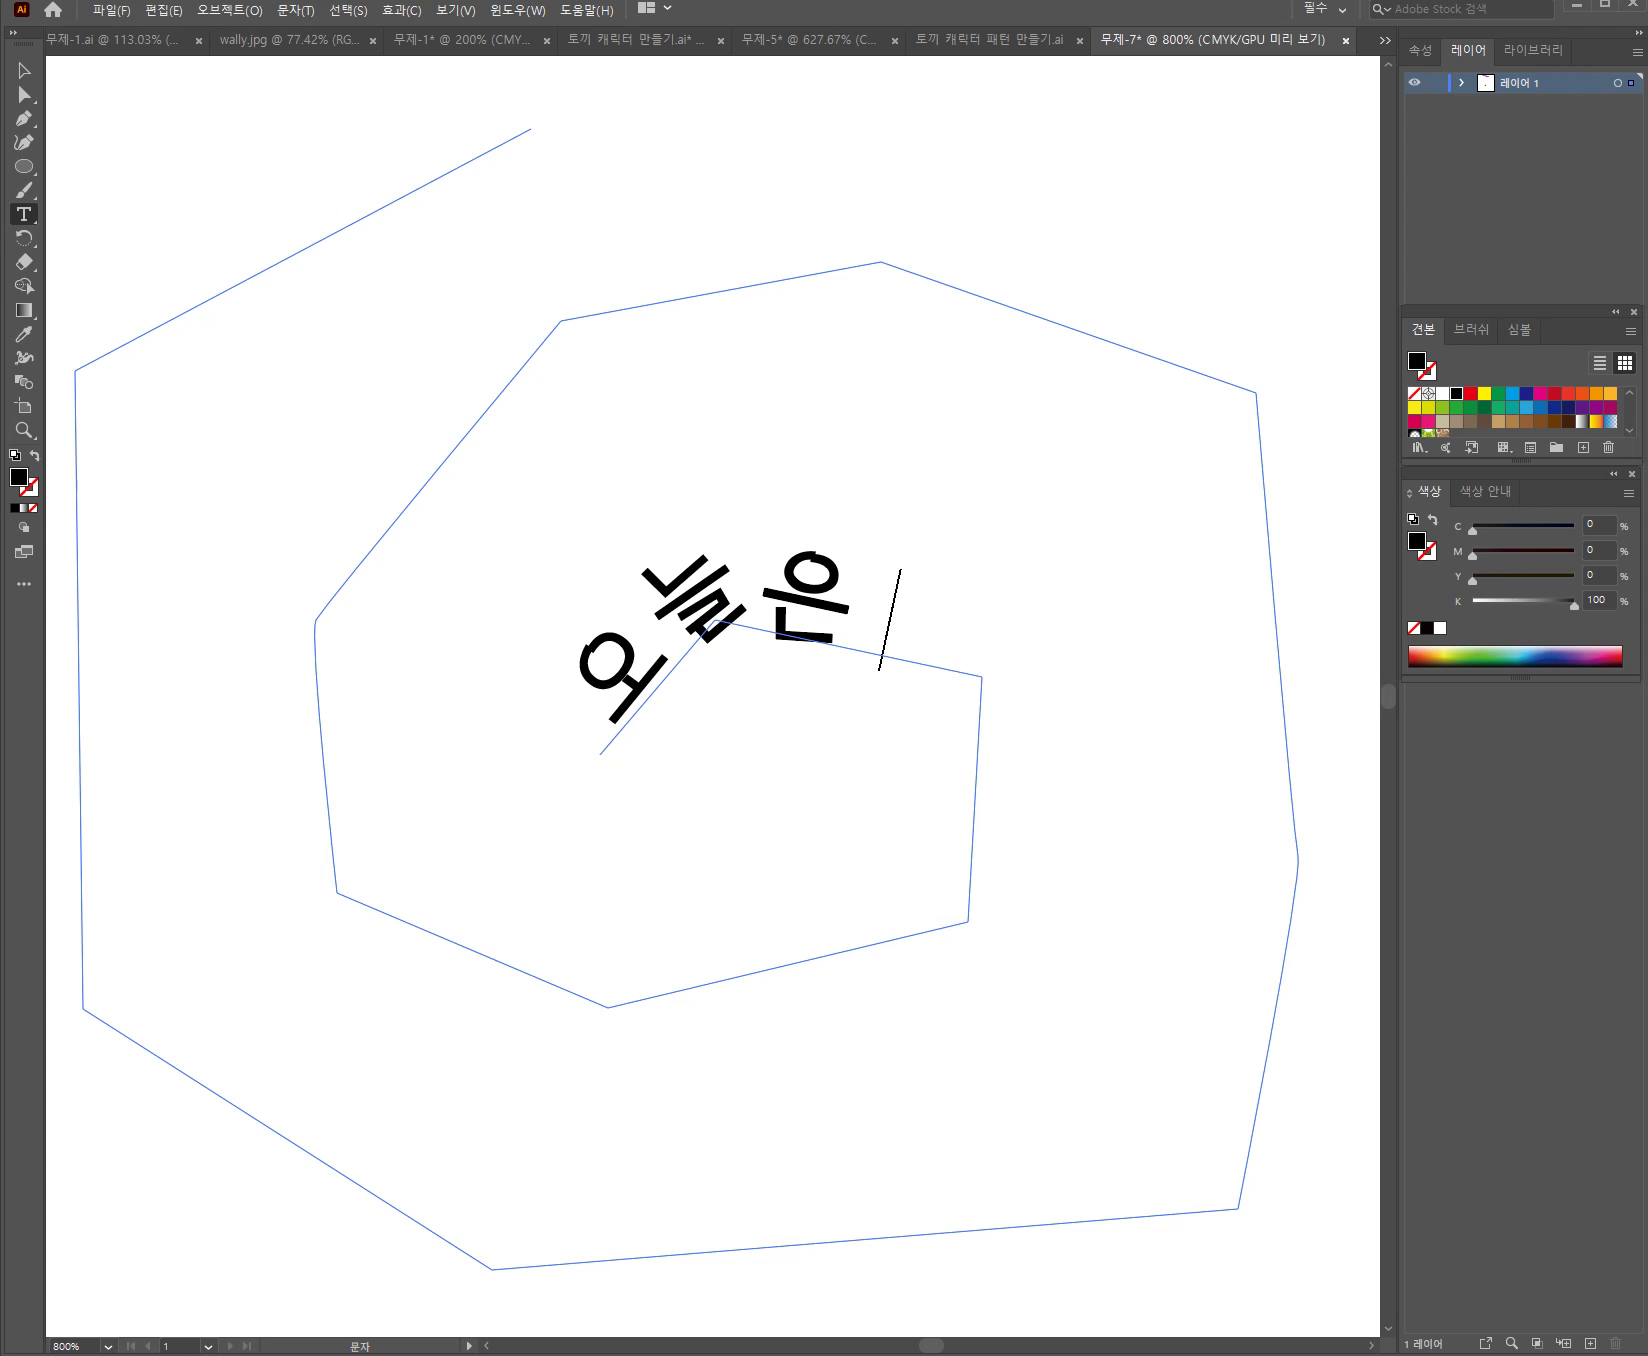
type("비가 옵니다.")
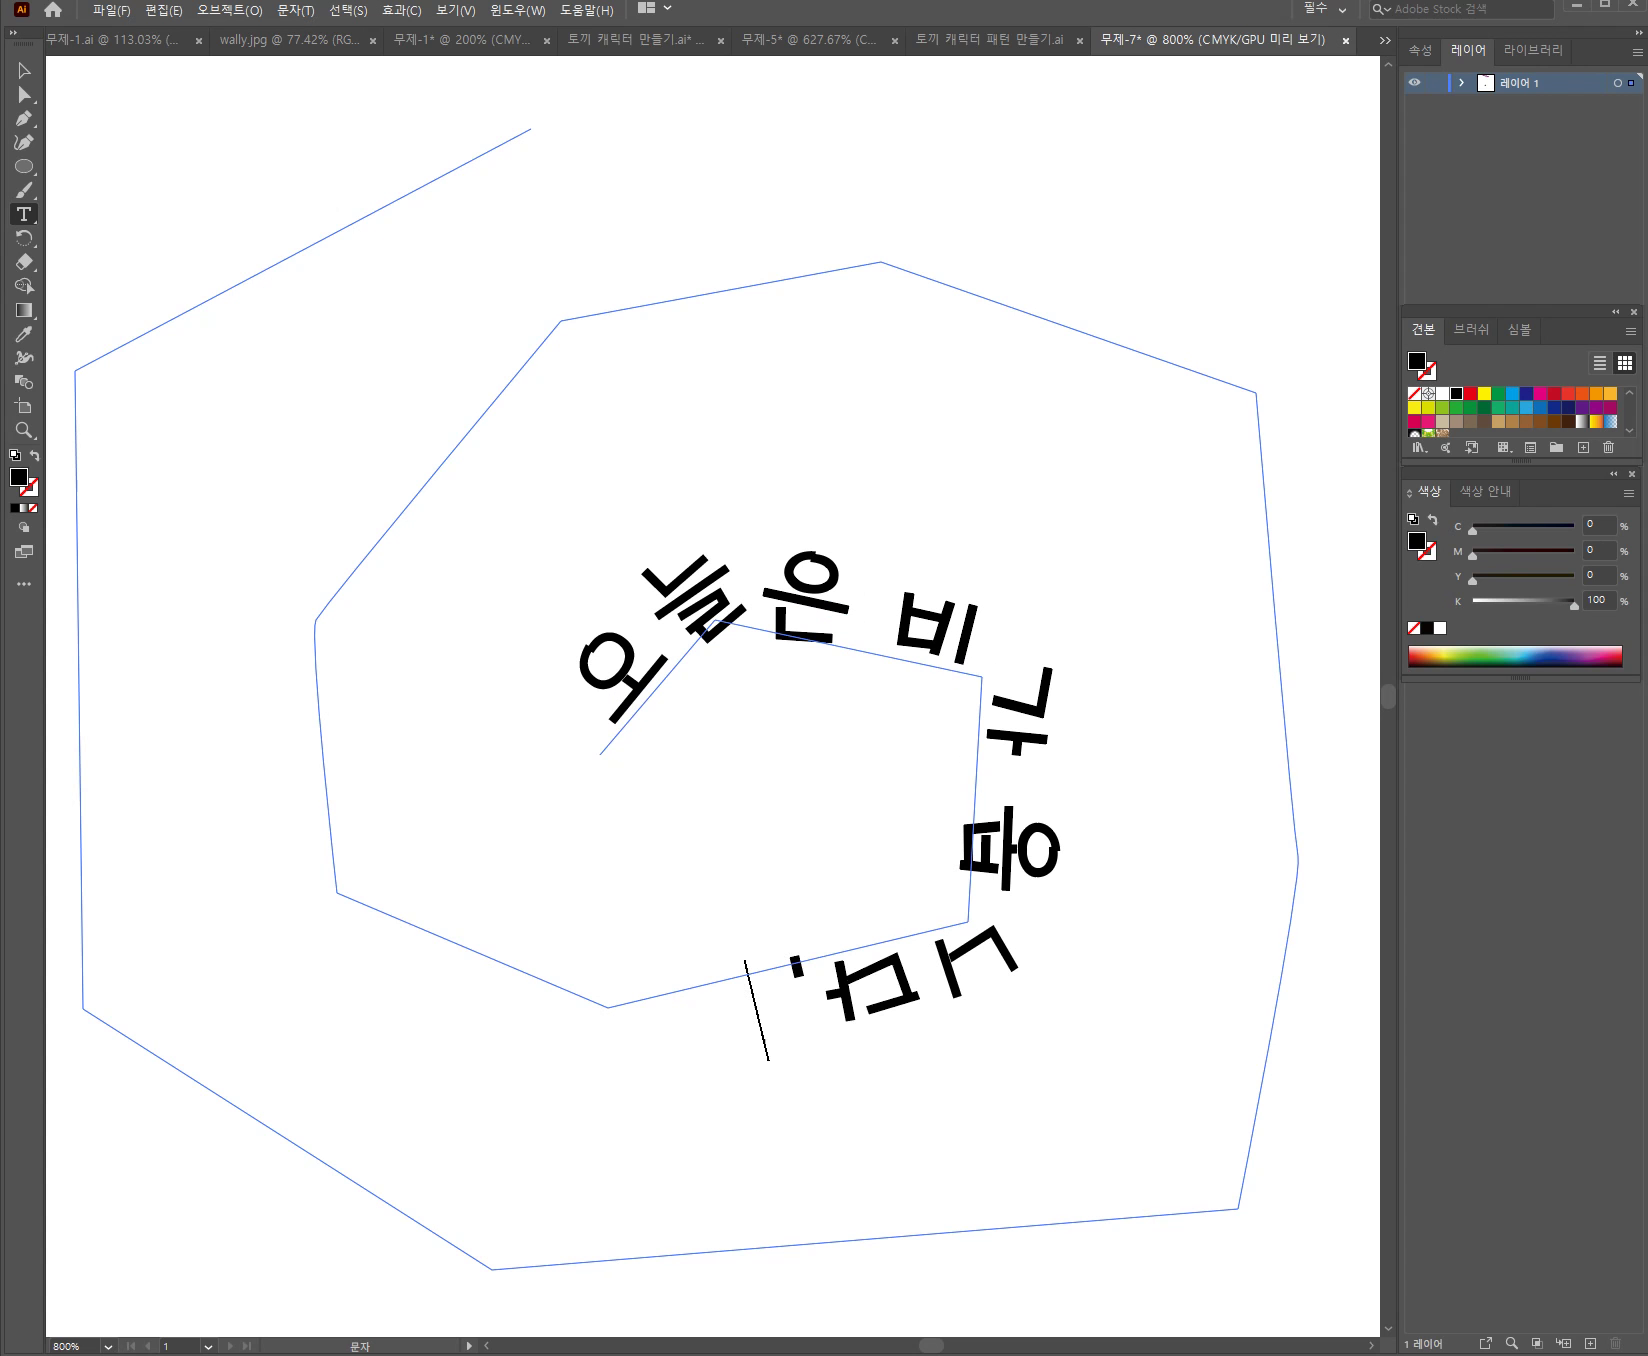
Continue the spiral text with the sentence "그래서 기분이 가라앉아 있습니다."
type("그래서")
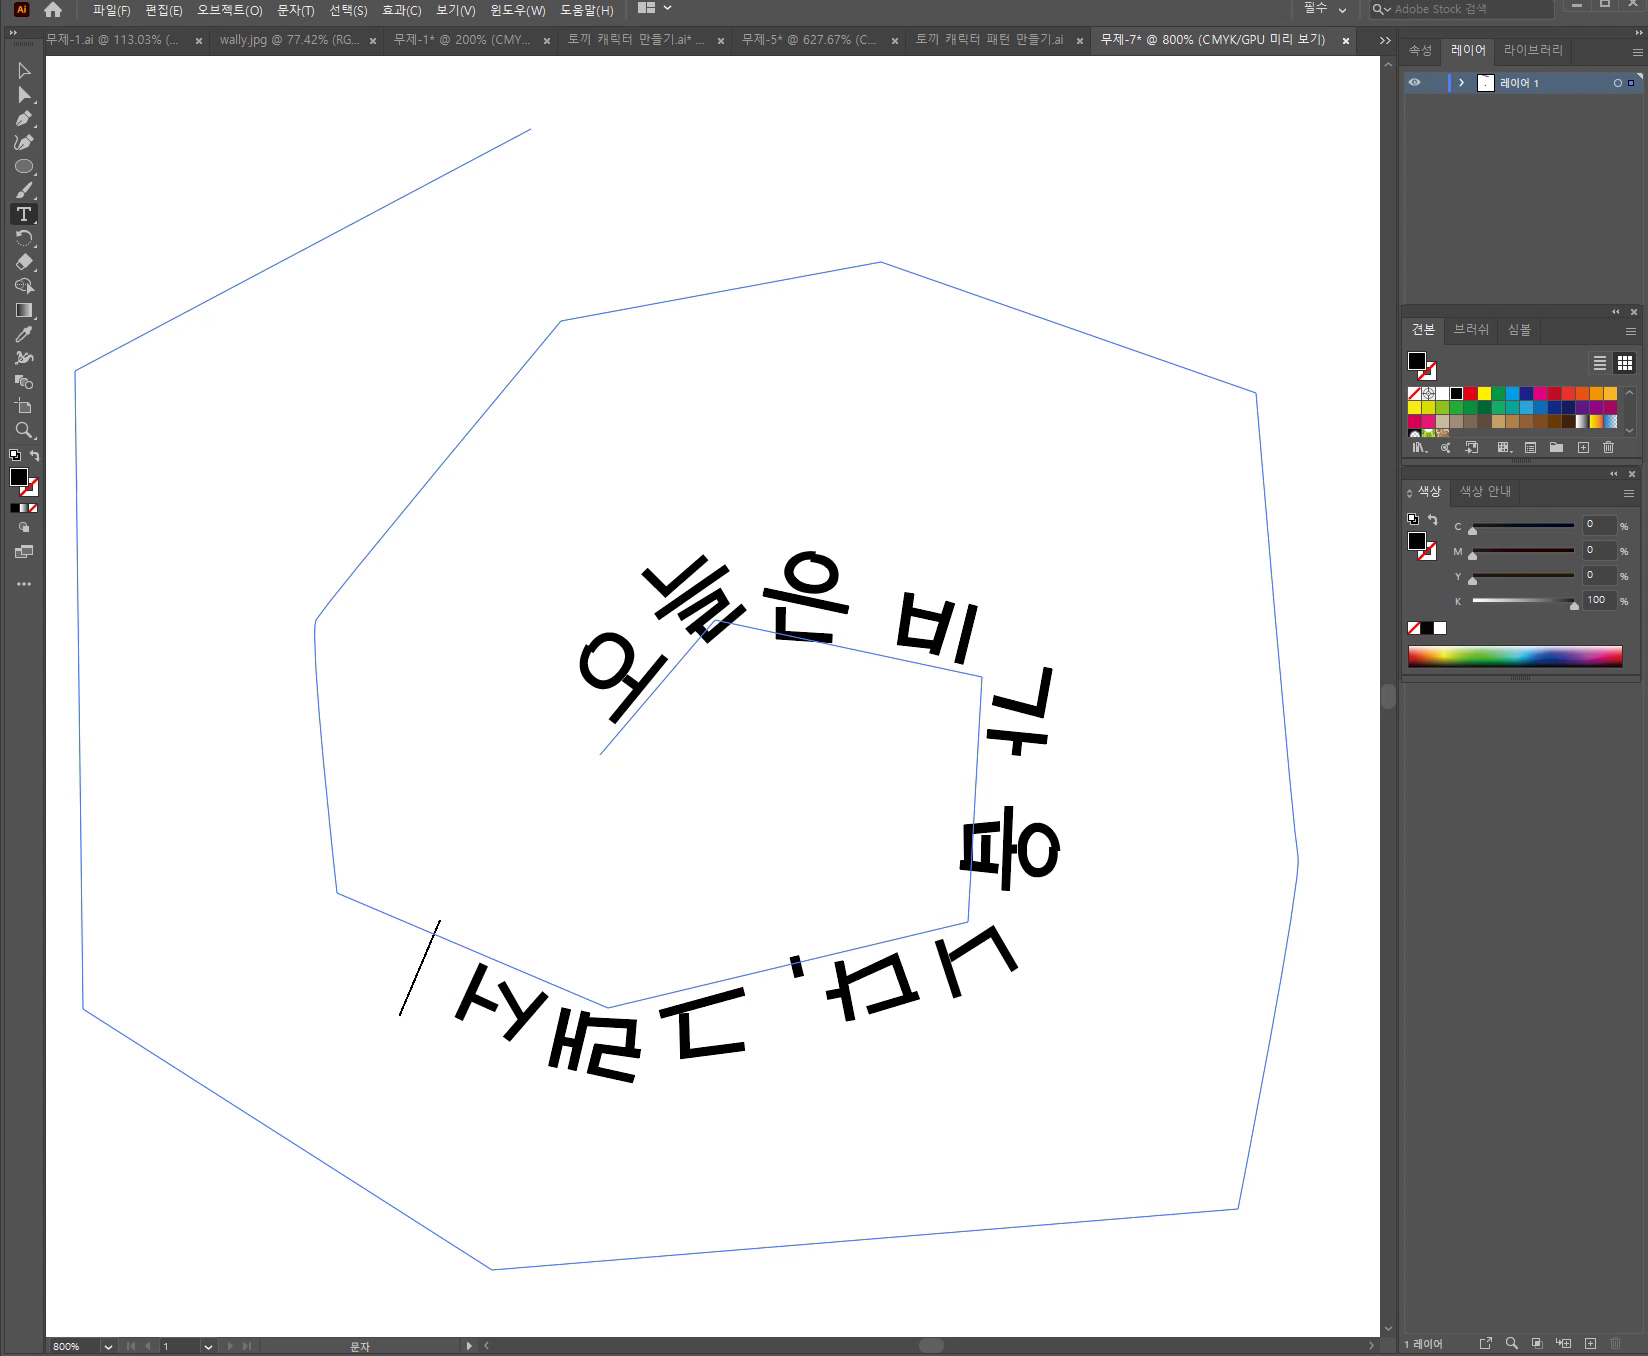
type(" 기부ㄴ이 가라앉")
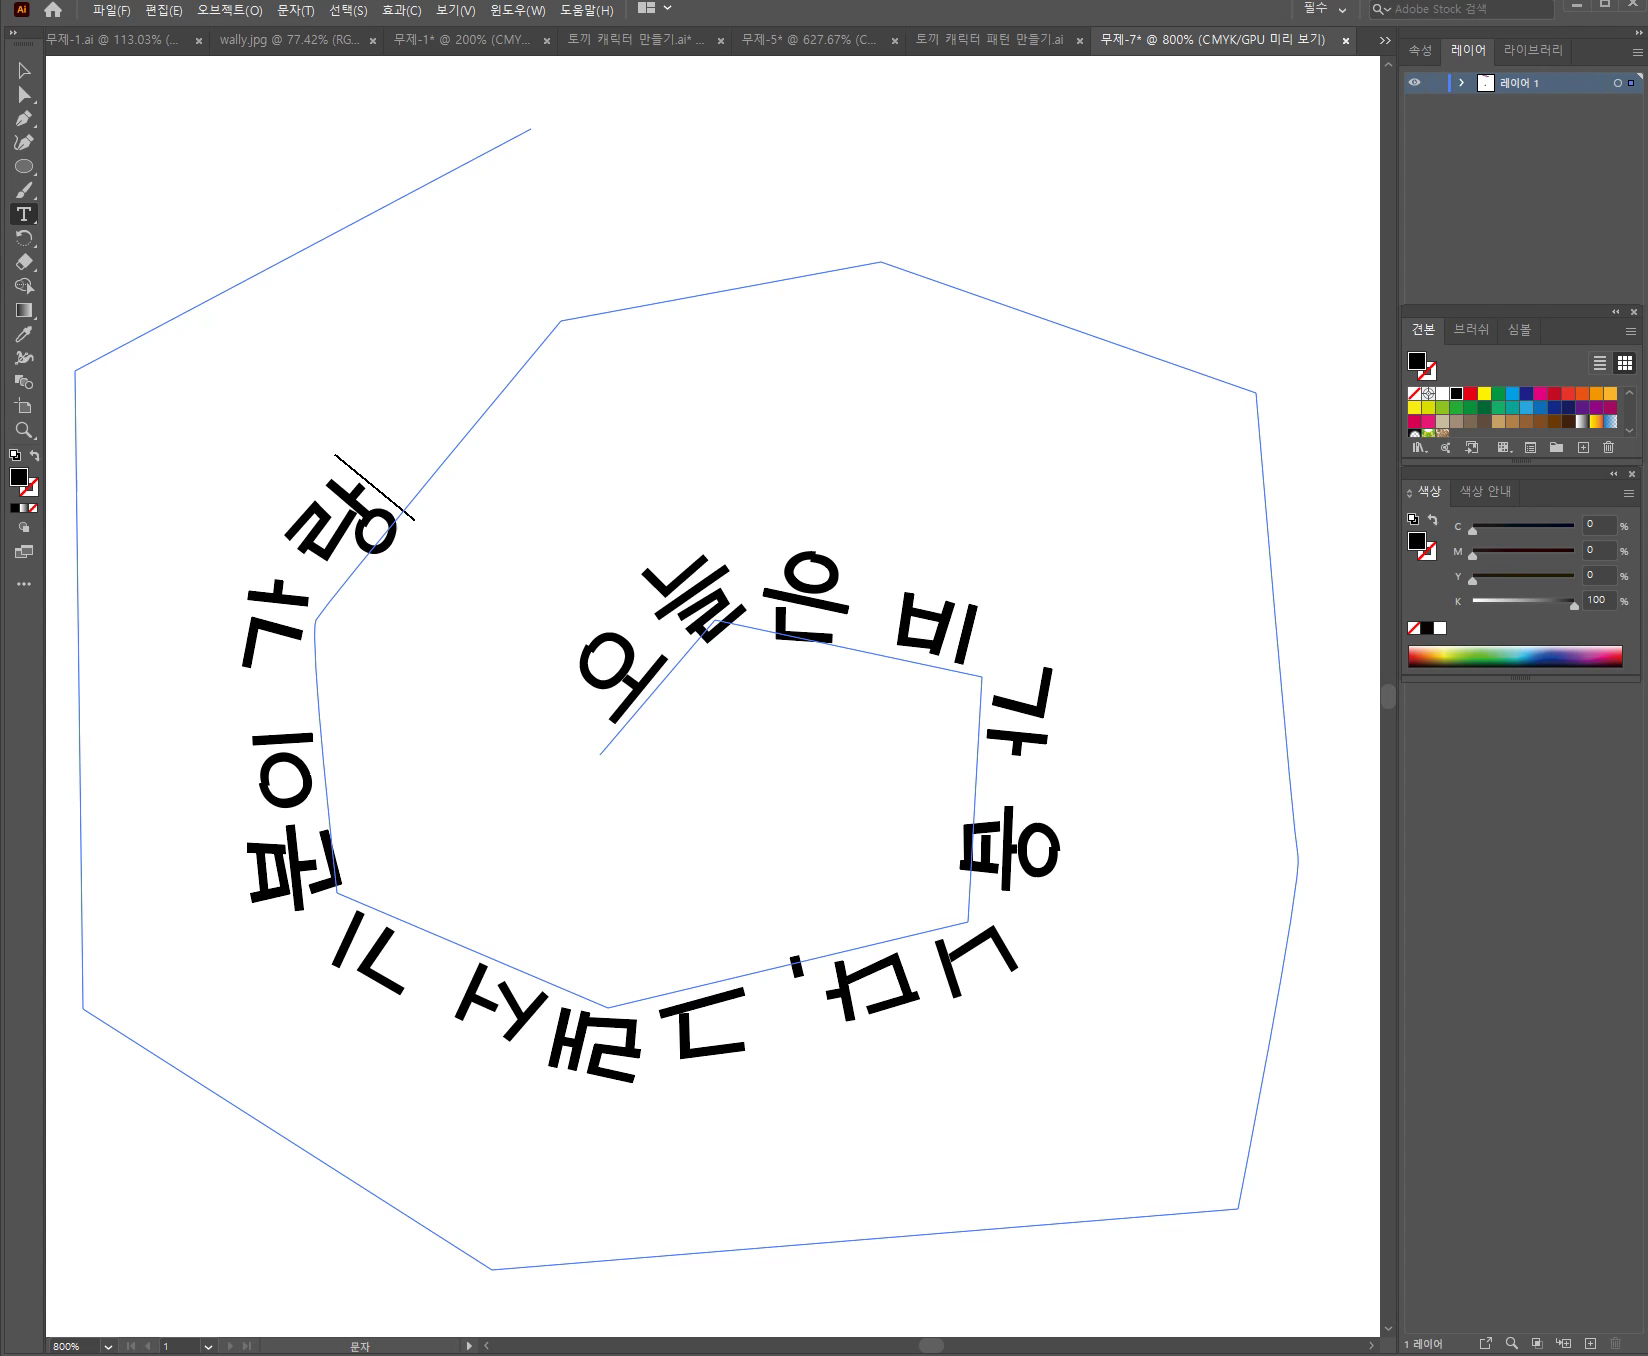
type("아 이 습니다")
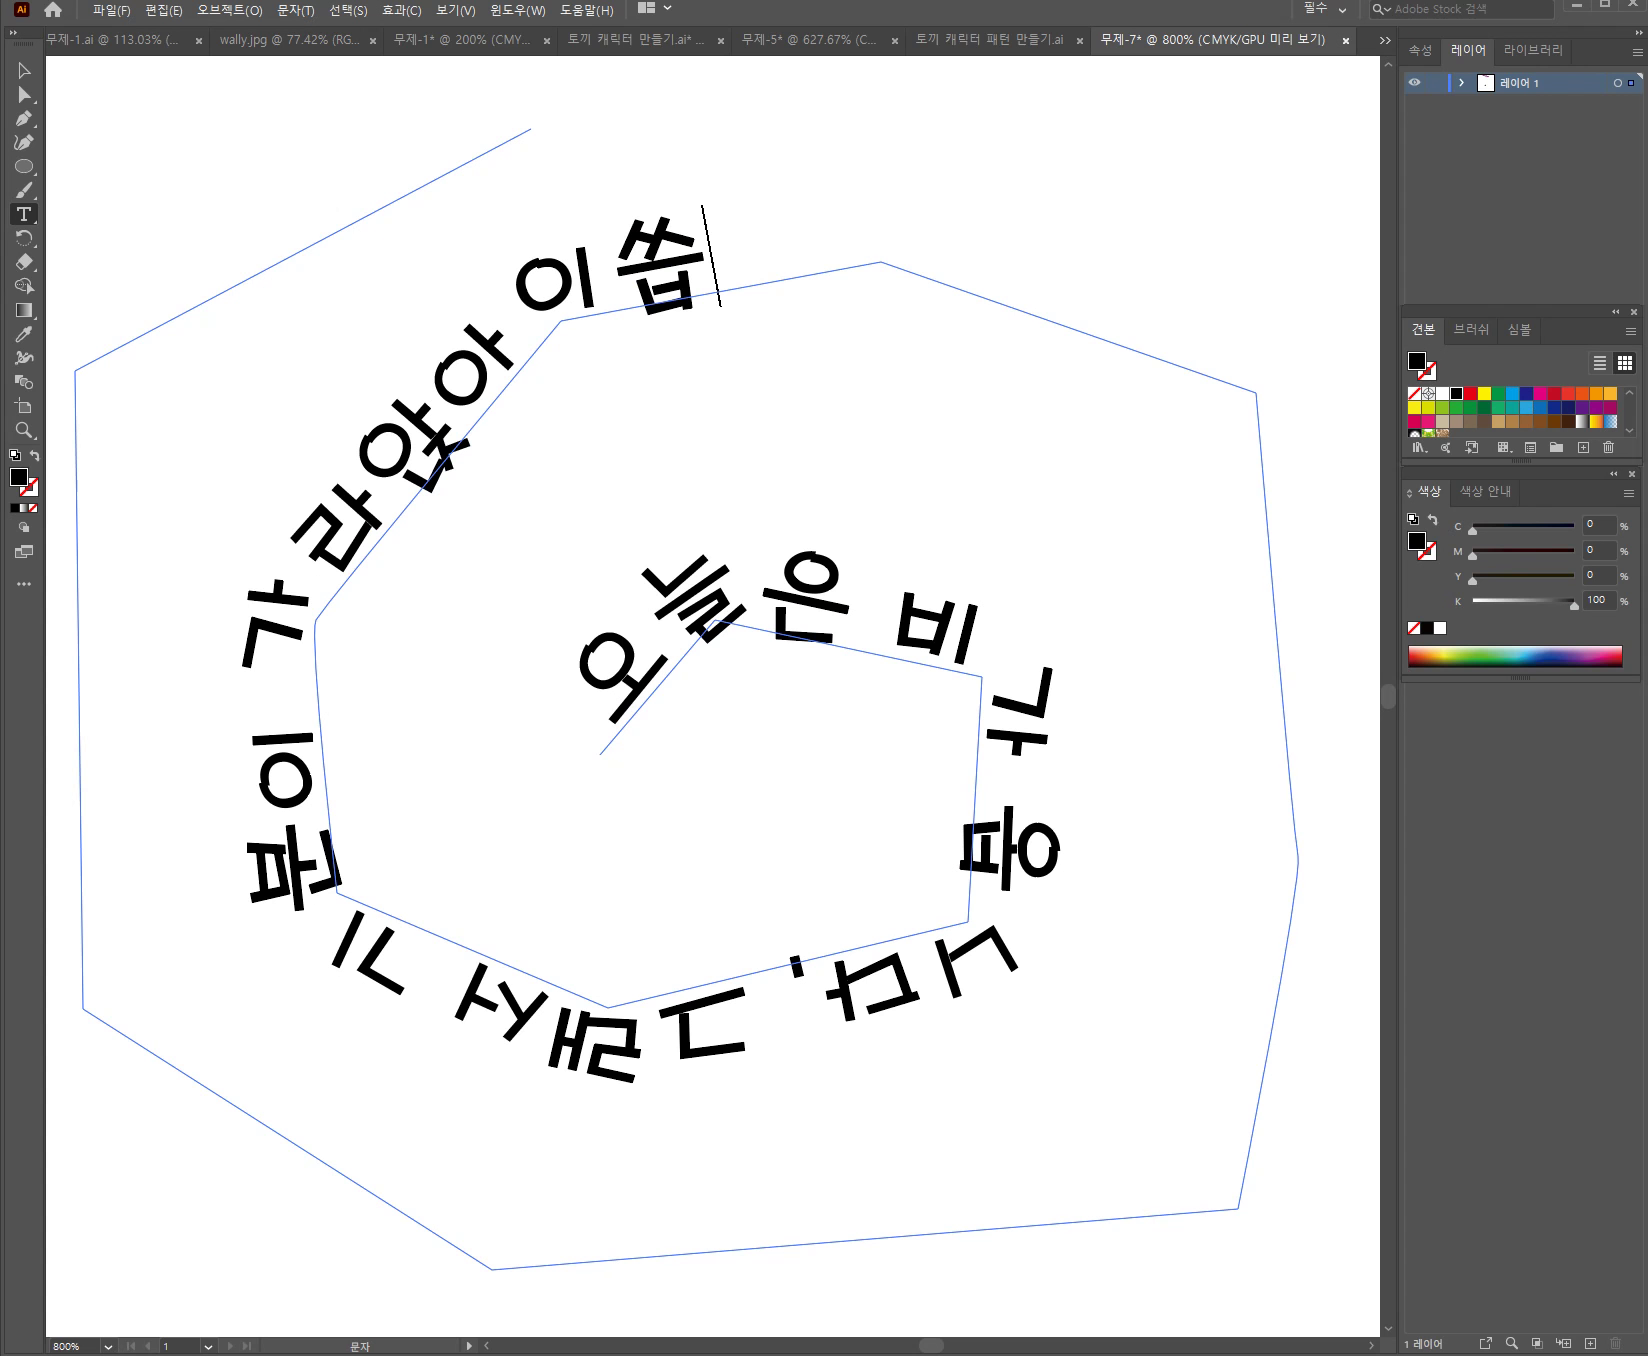
key("BackSpace")
key("BackSpace")
key("BackSpace")
key("BackSpace")
key("BackSpace")
key("BackSpace")
key("BackSpace")
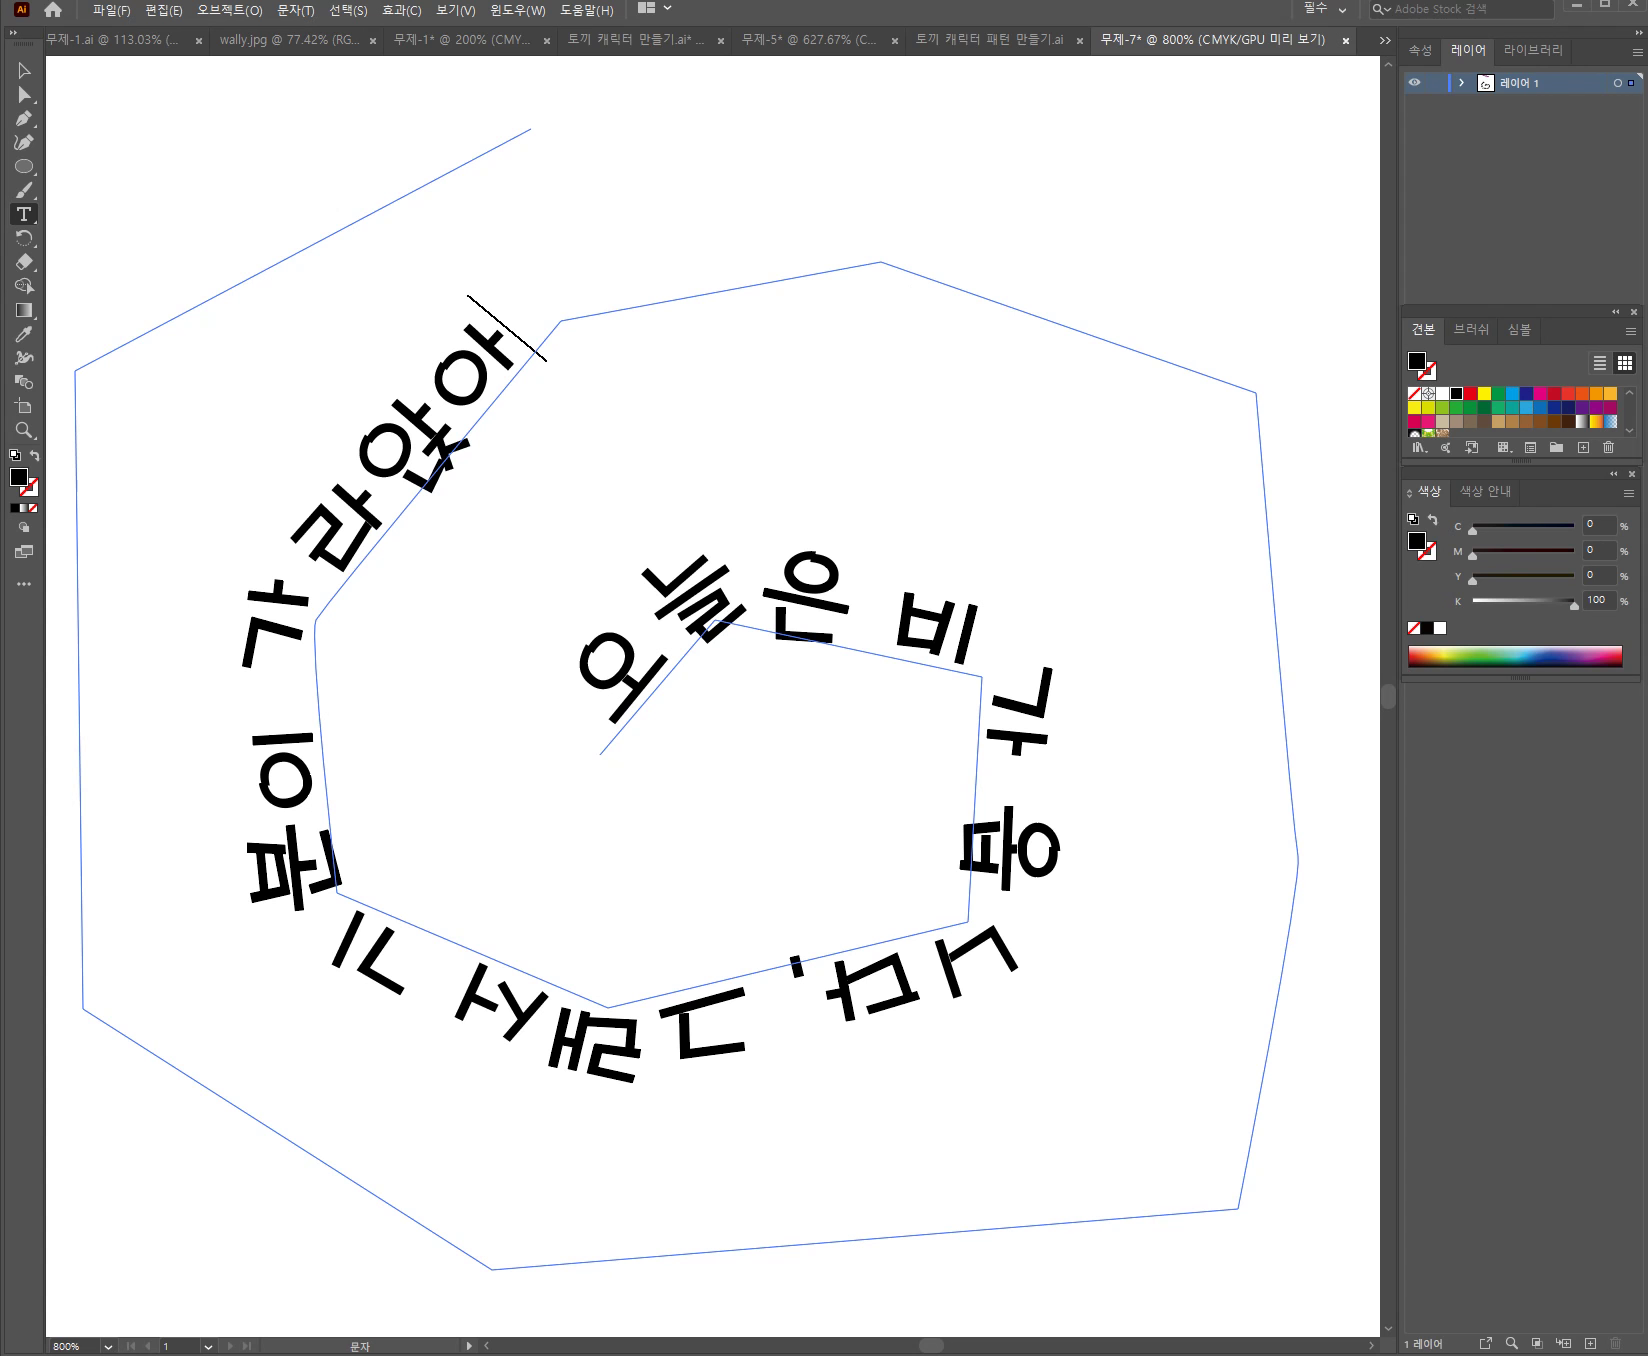
type("있습니다.")
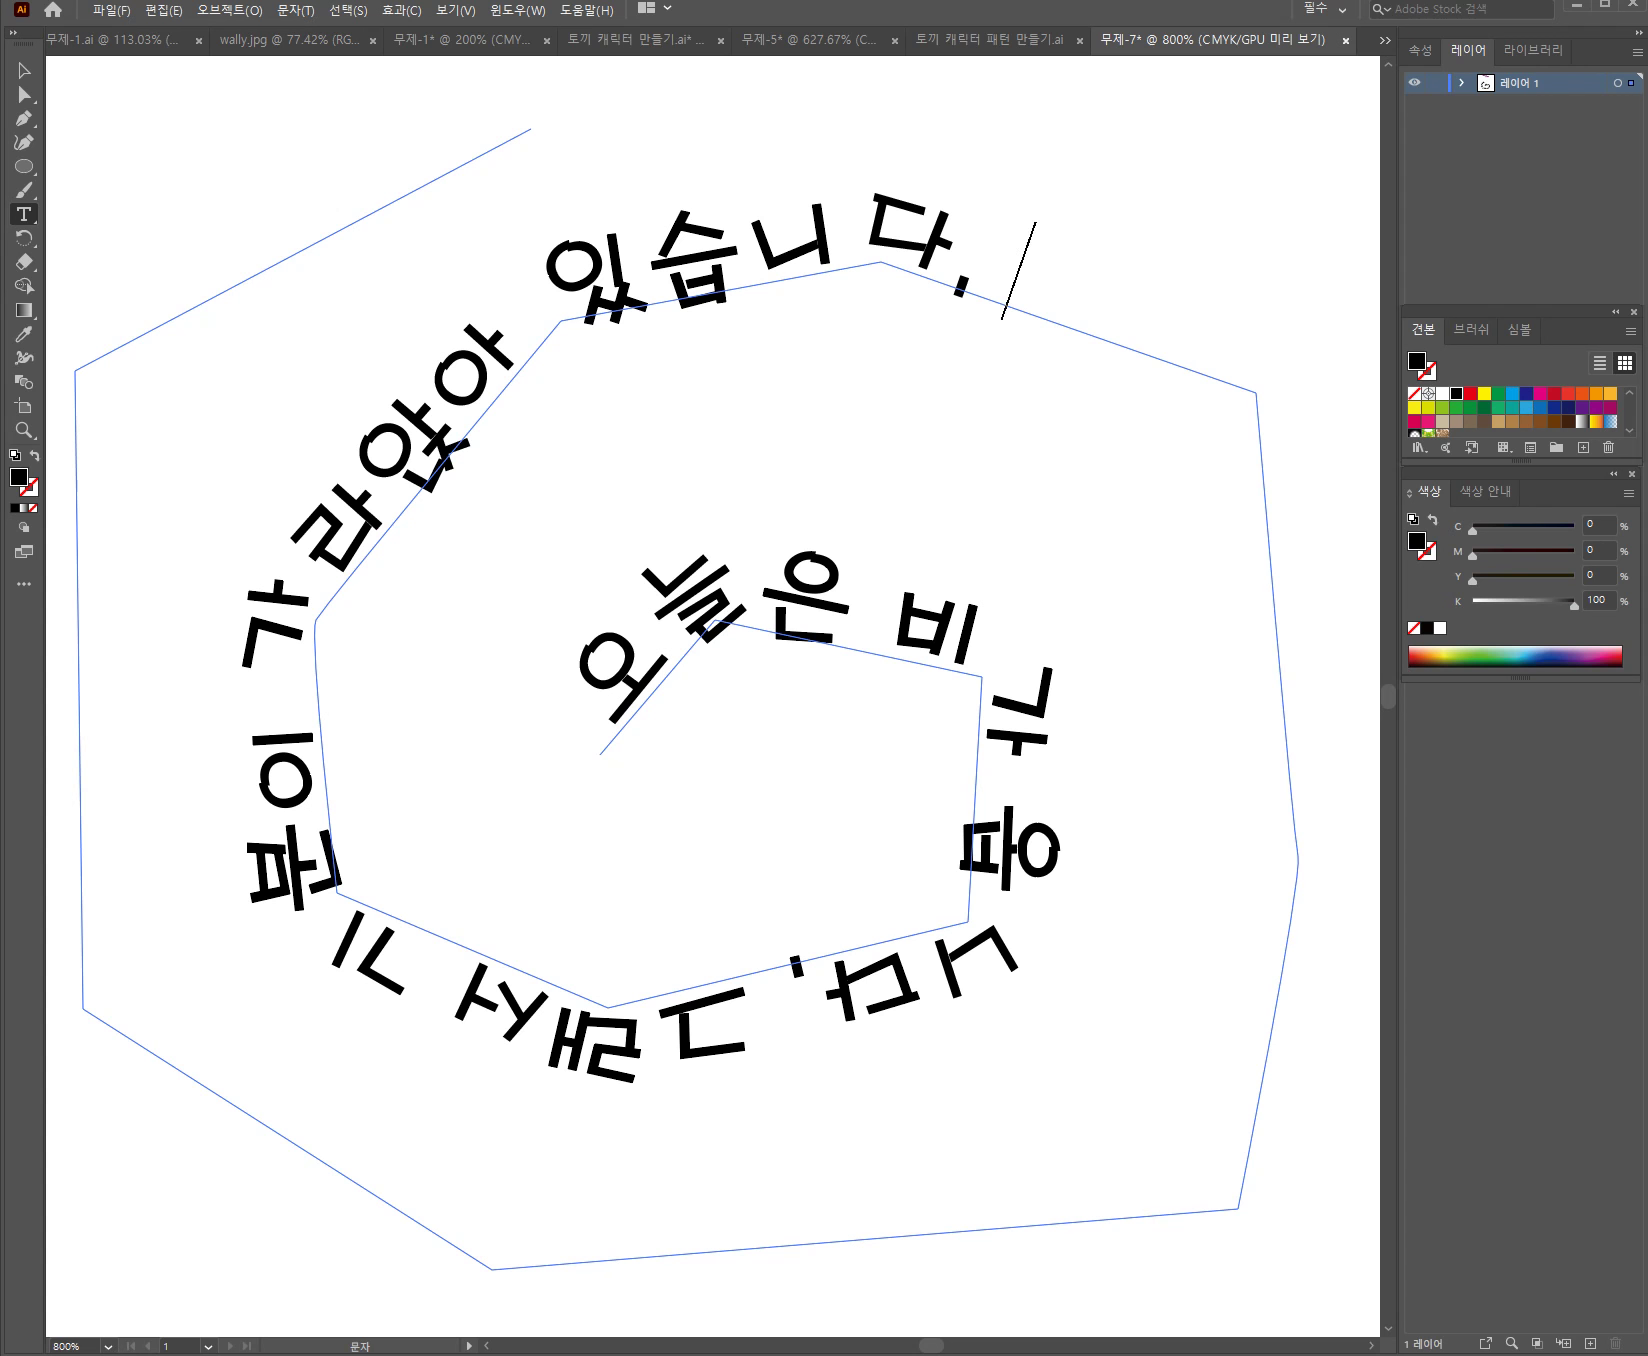
Continue the spiral text with "이런날은 옛날에는 모여 낮아 빈대떡을 만들어 먹었다고 합니다."
type("이런")
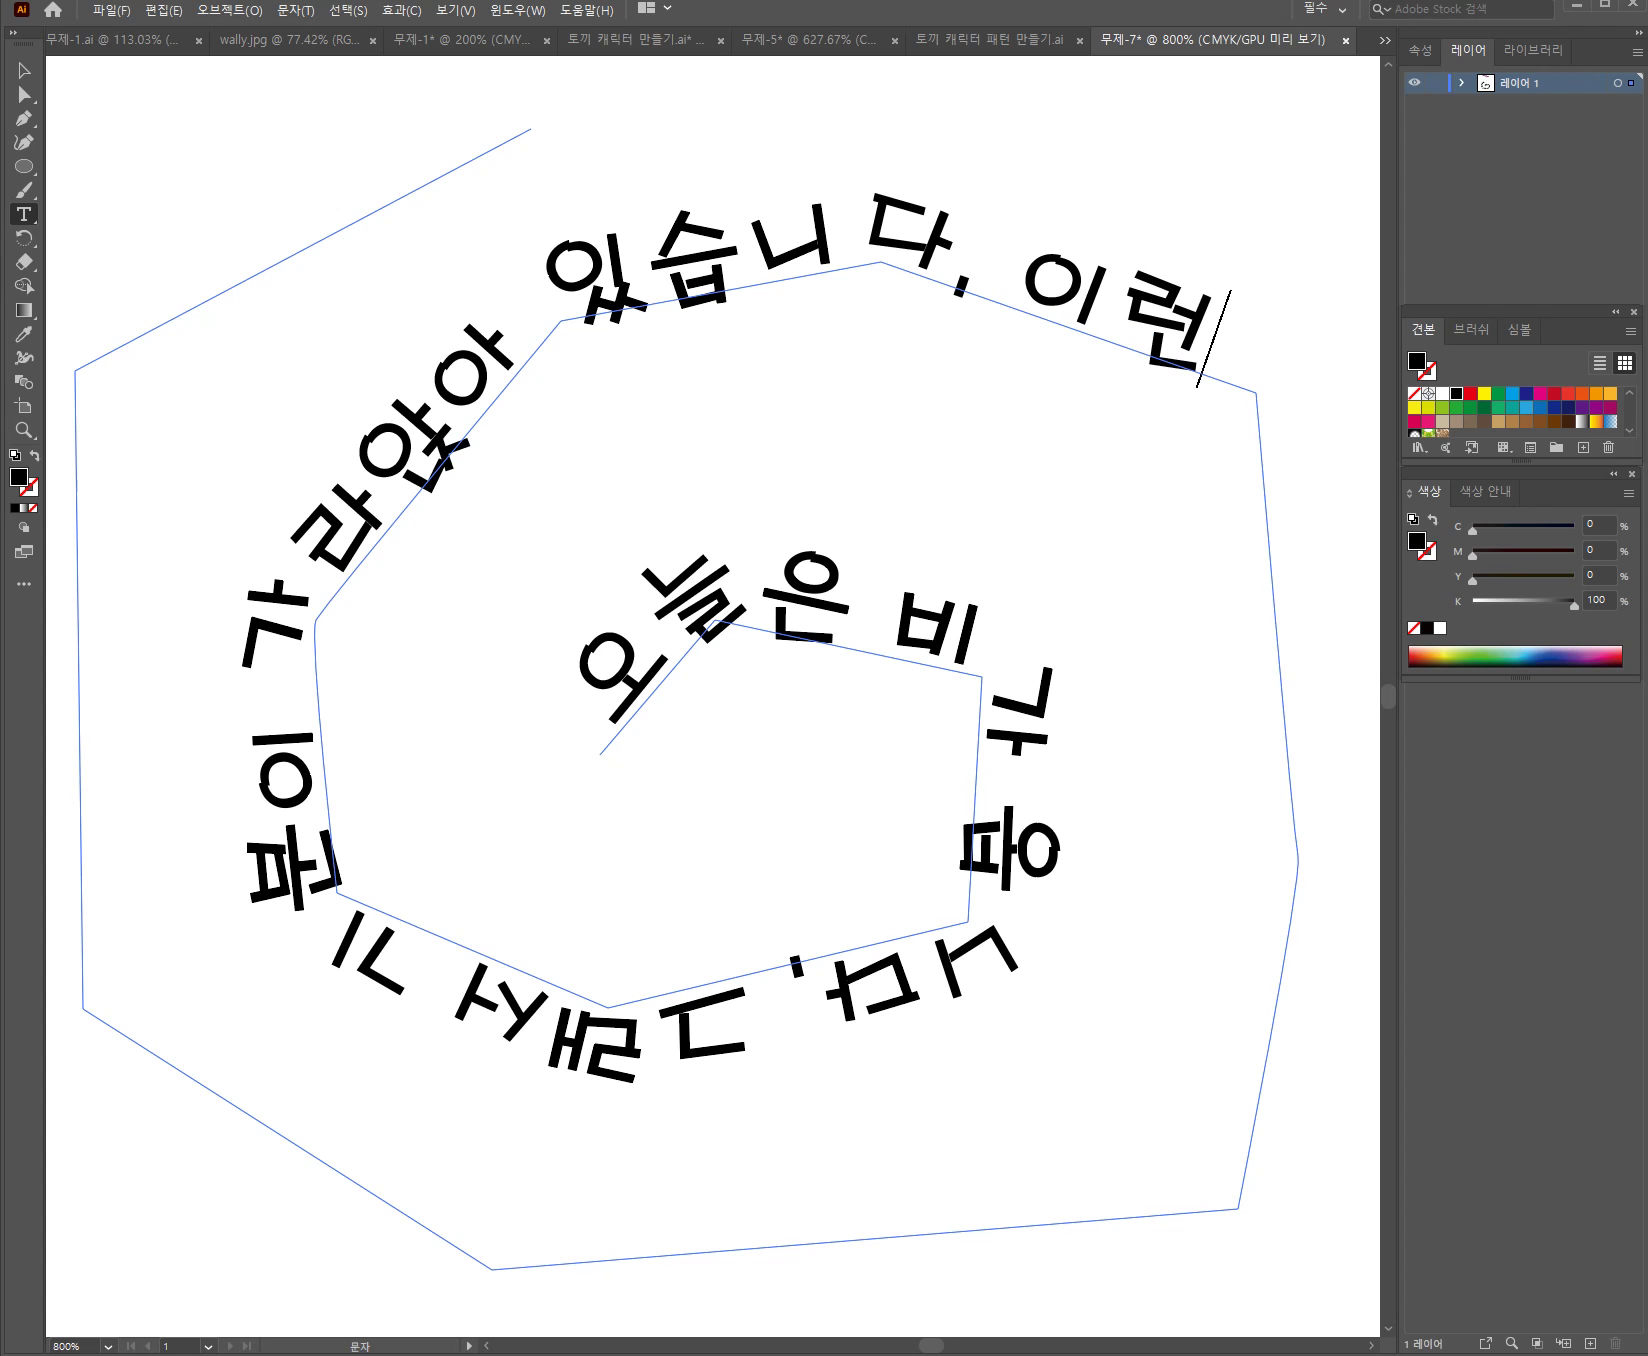
type("날이 옛날")
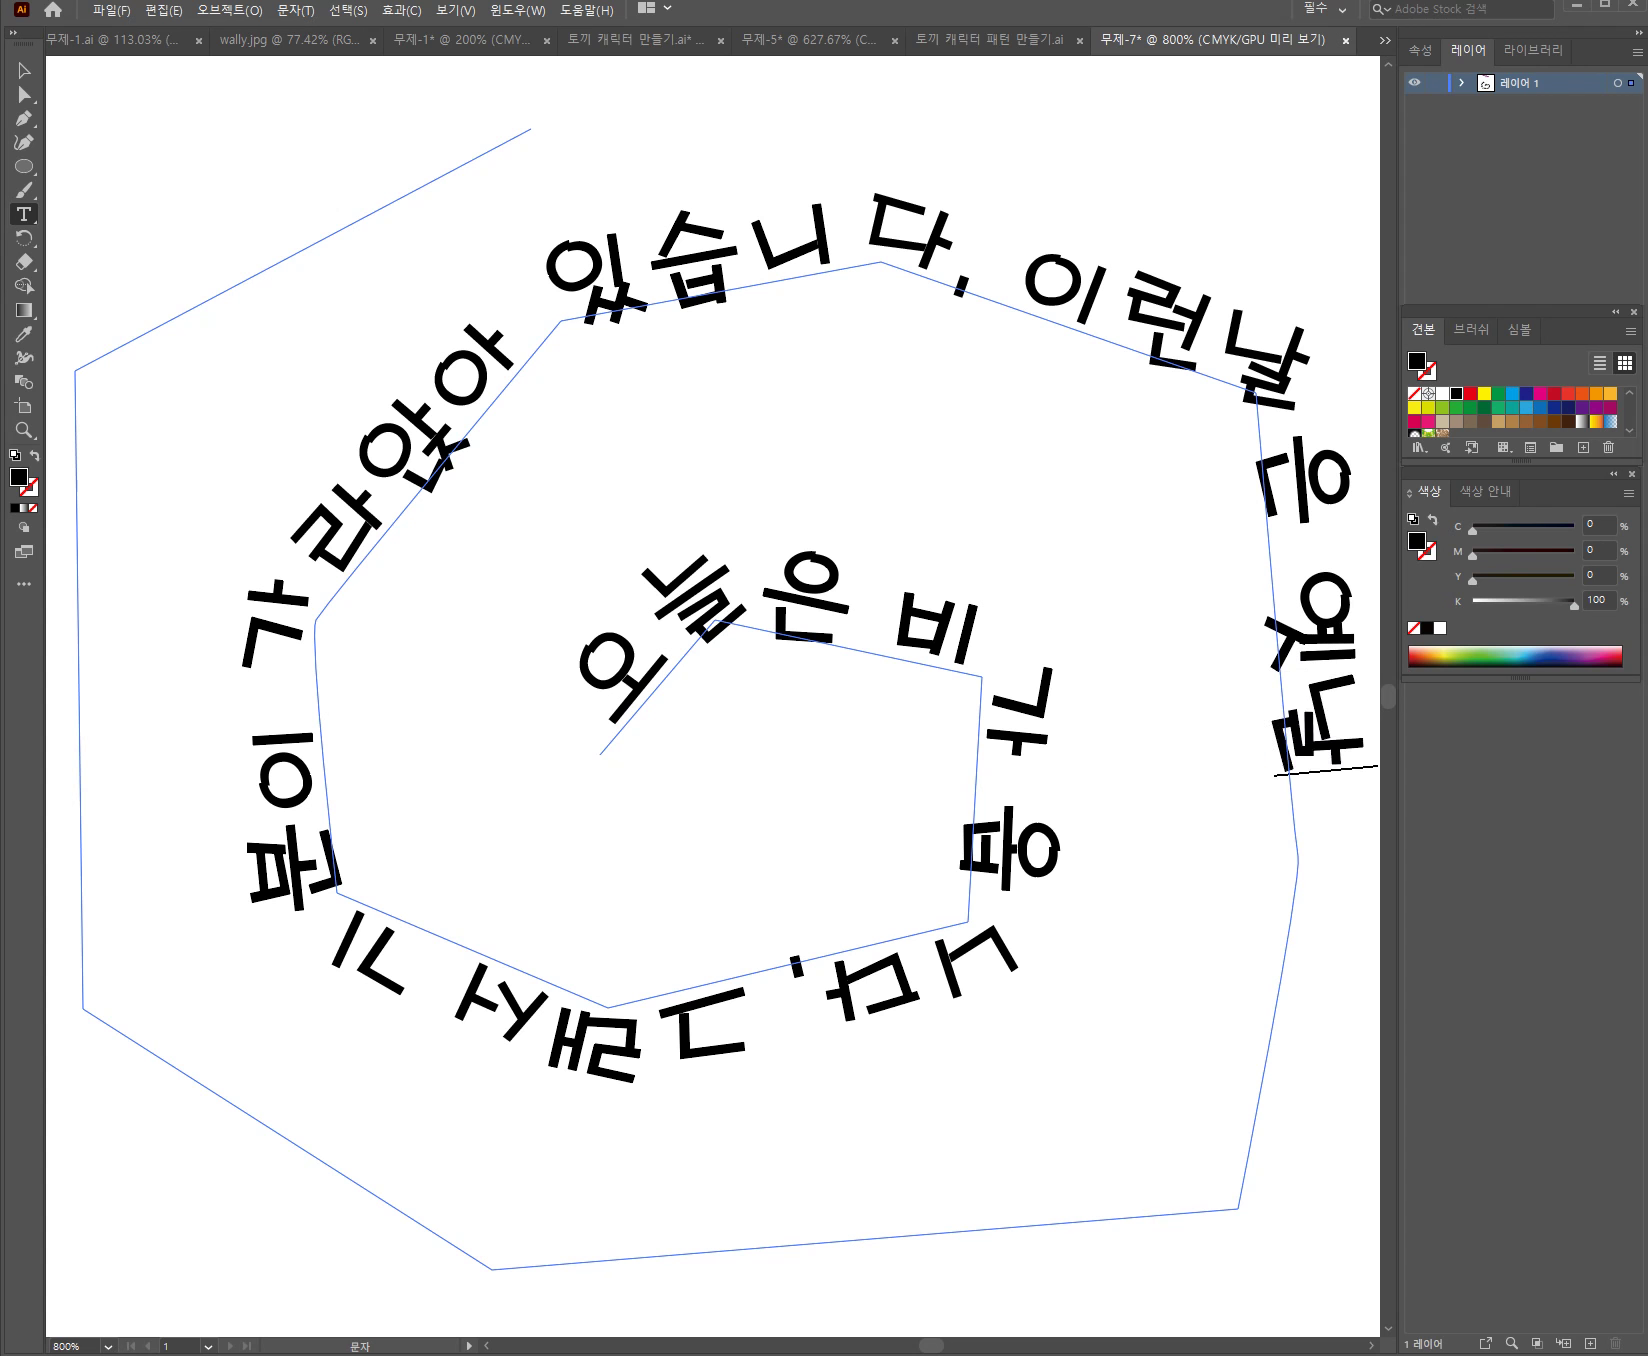
type("에므")
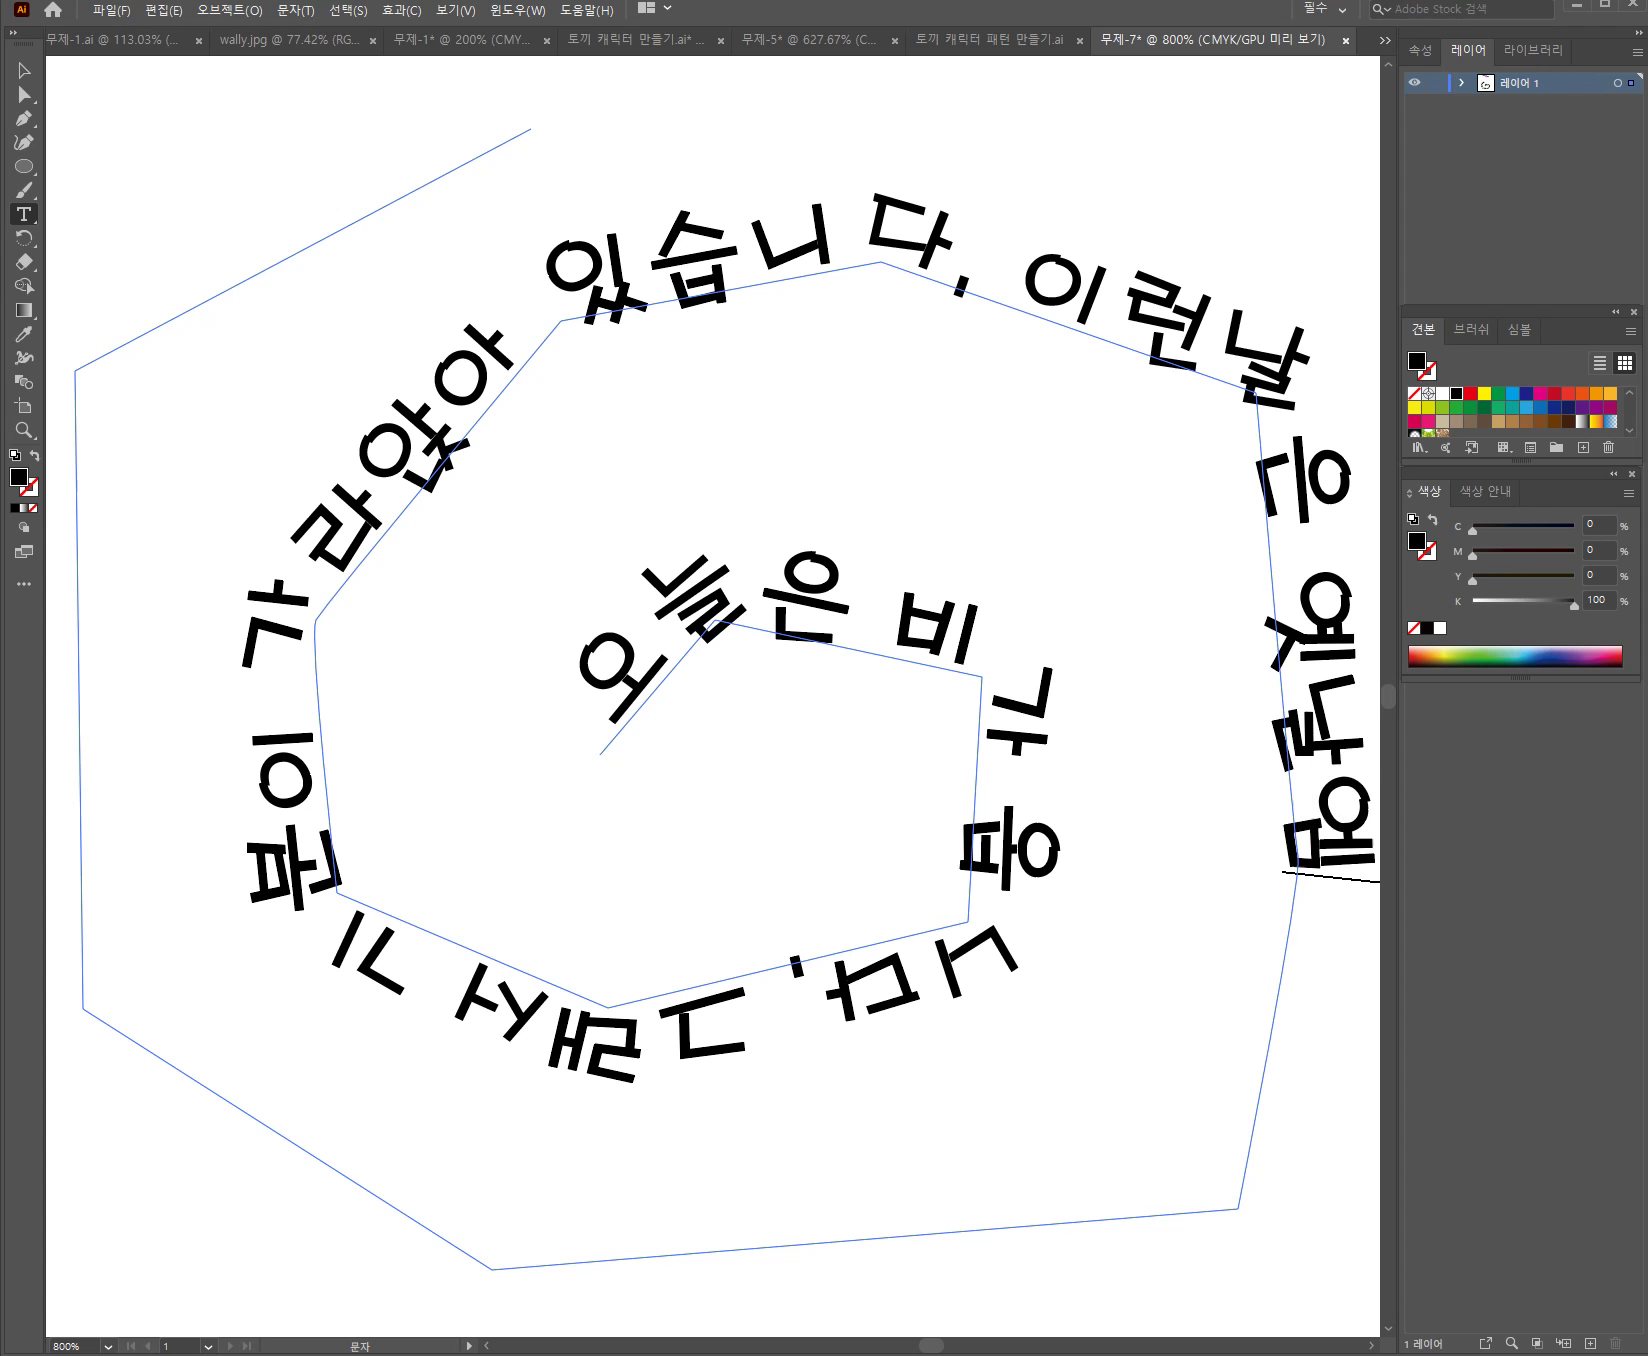
key("BackSpace")
key("BackSpace")
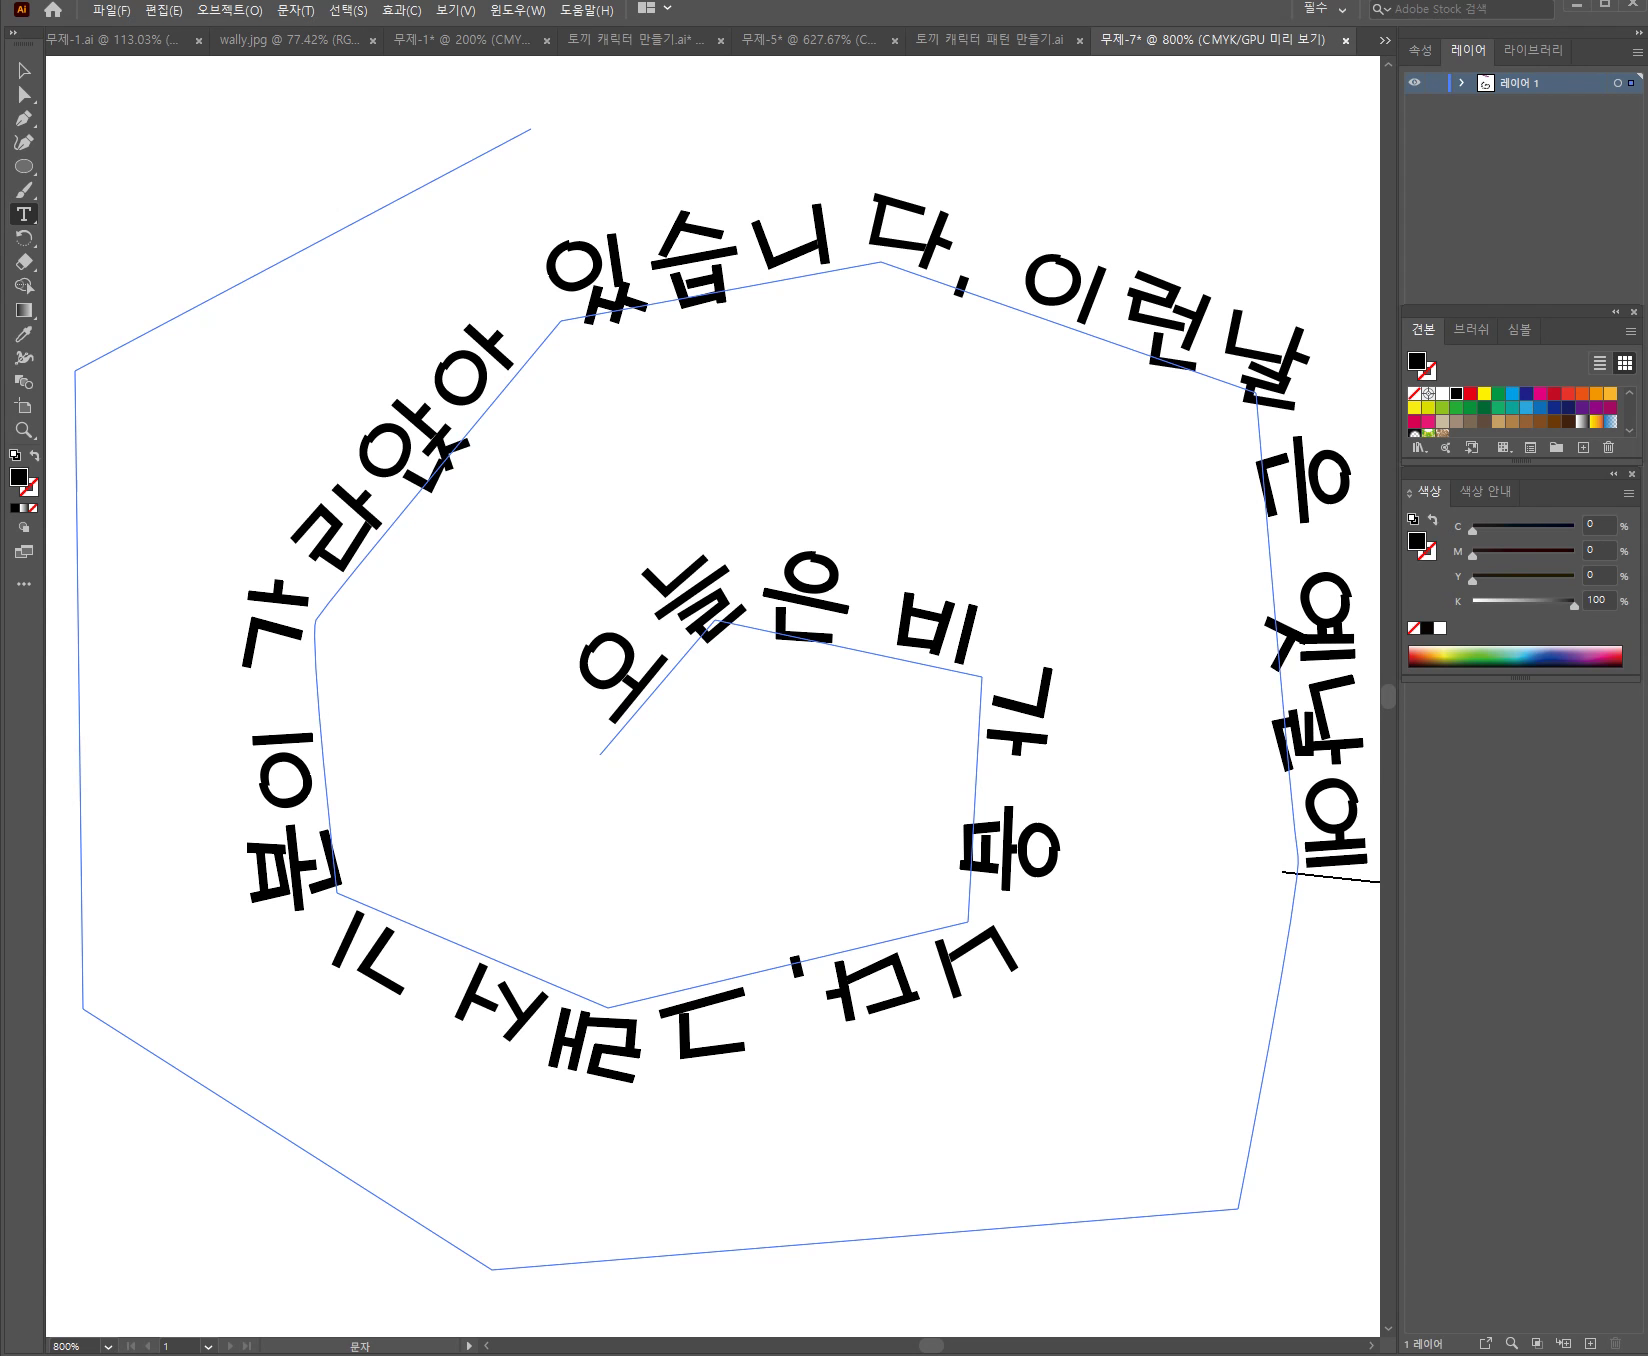
type("는 ㅁㅗ여앉아 비")
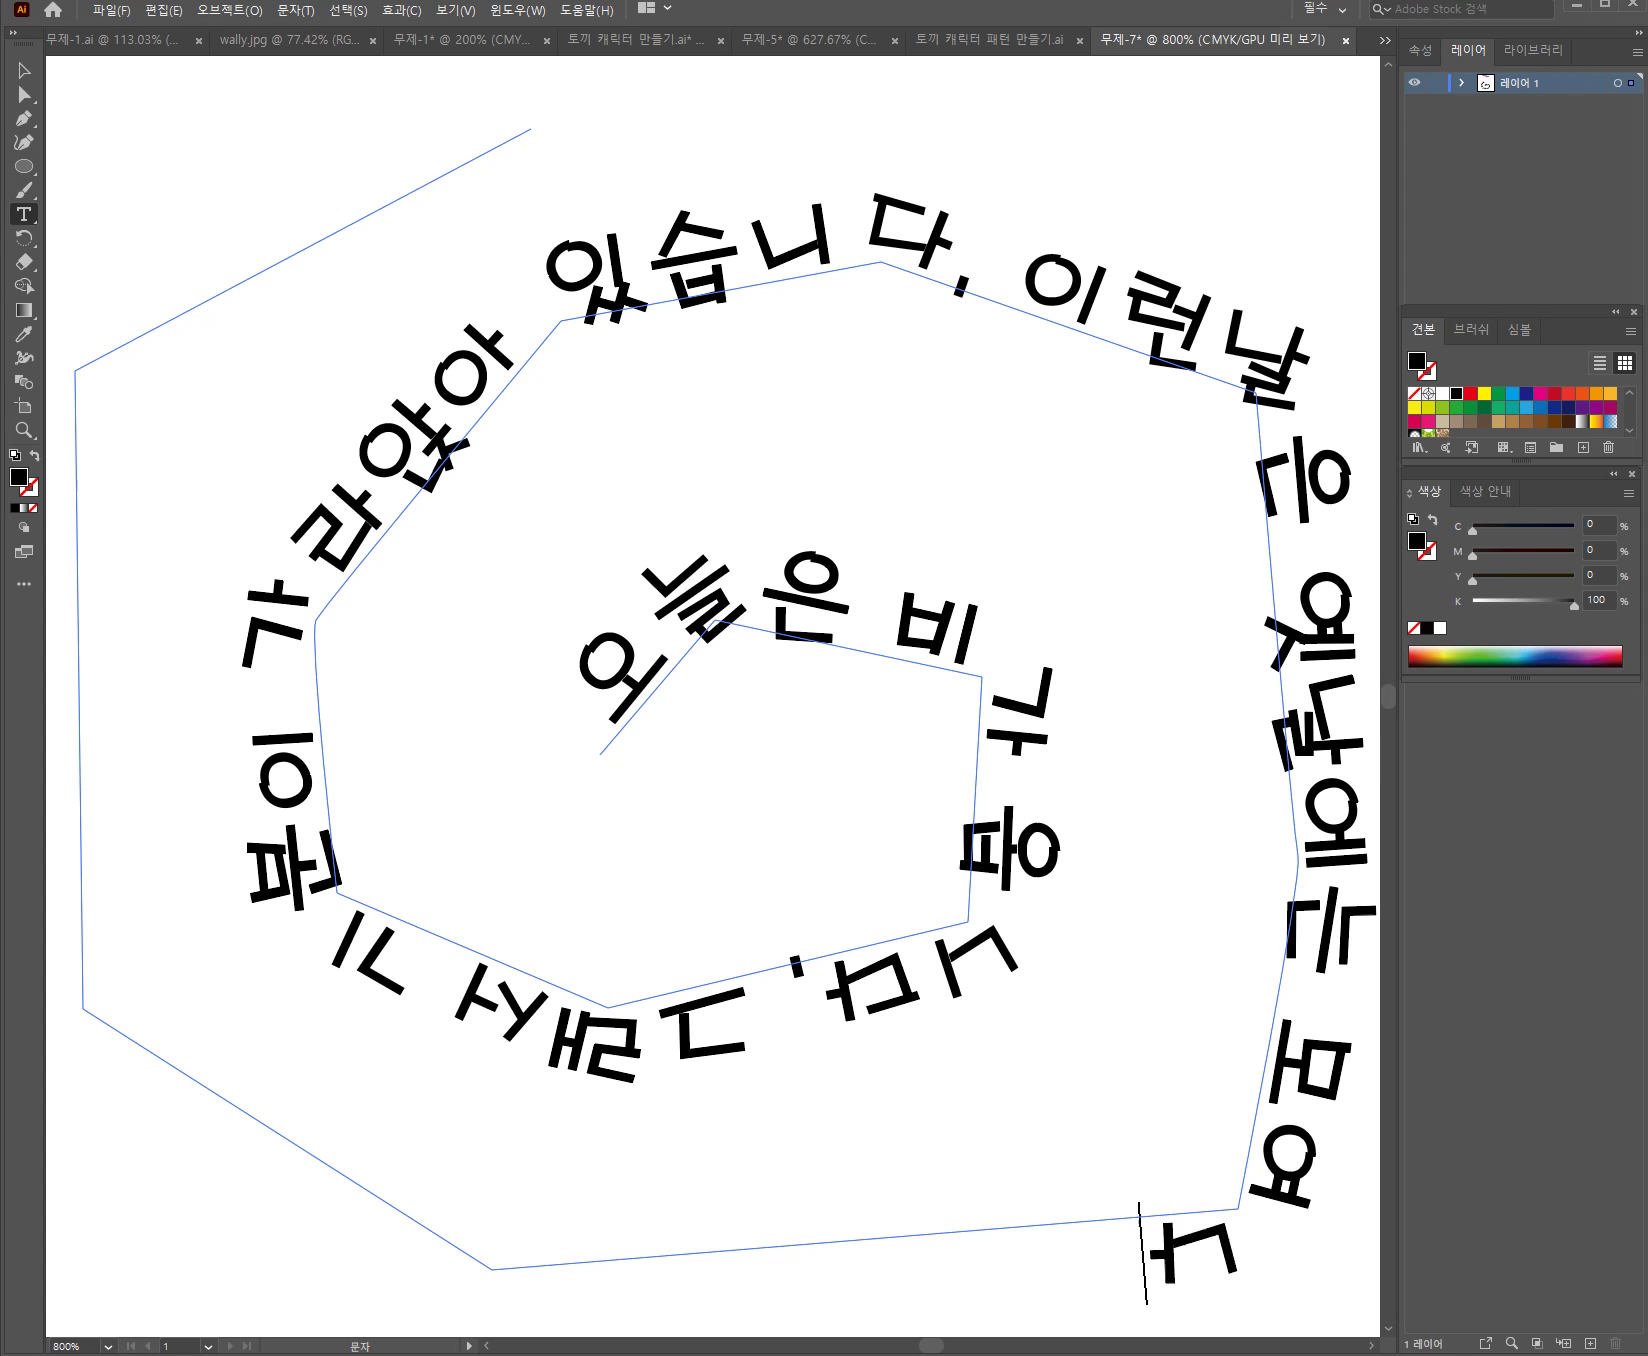
type("ㄴ대떡을")
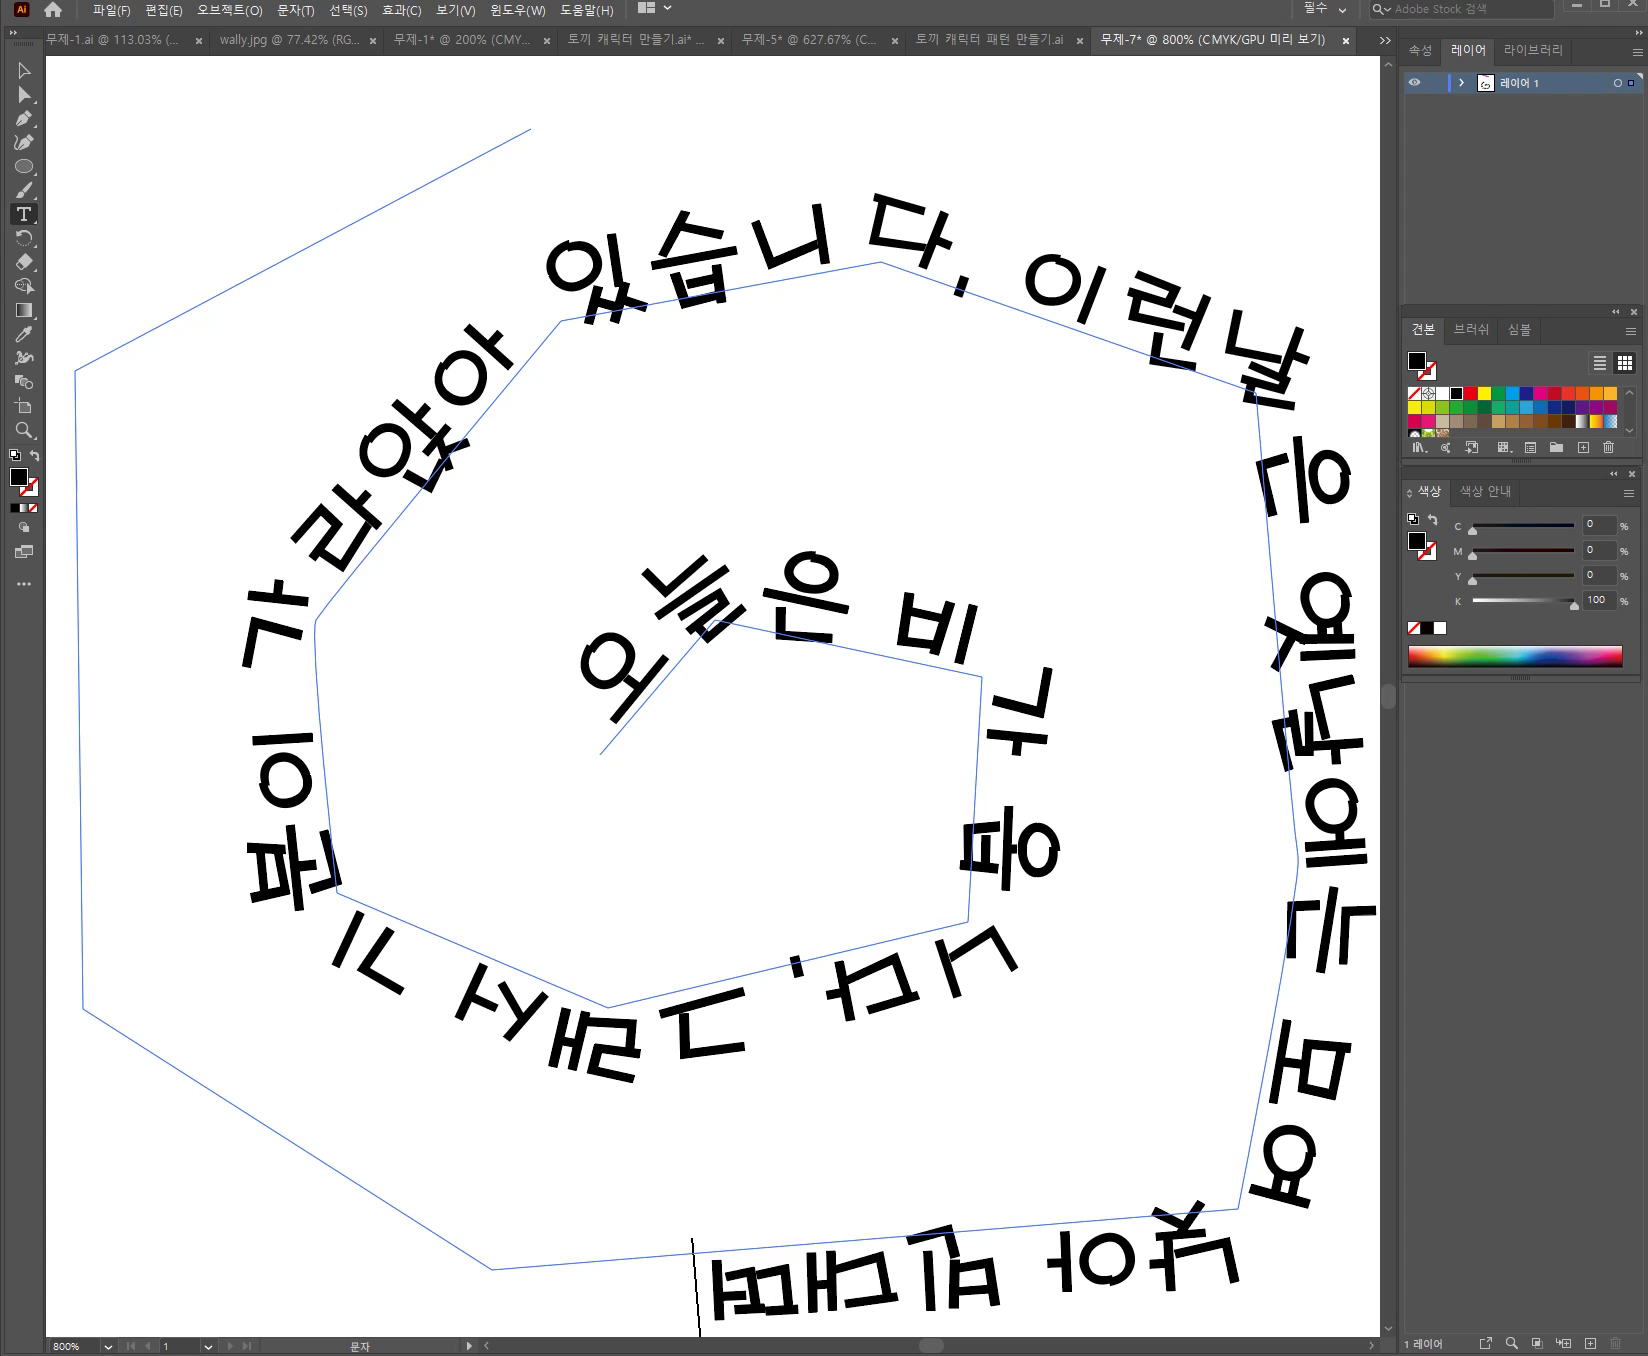
type(" 만들")
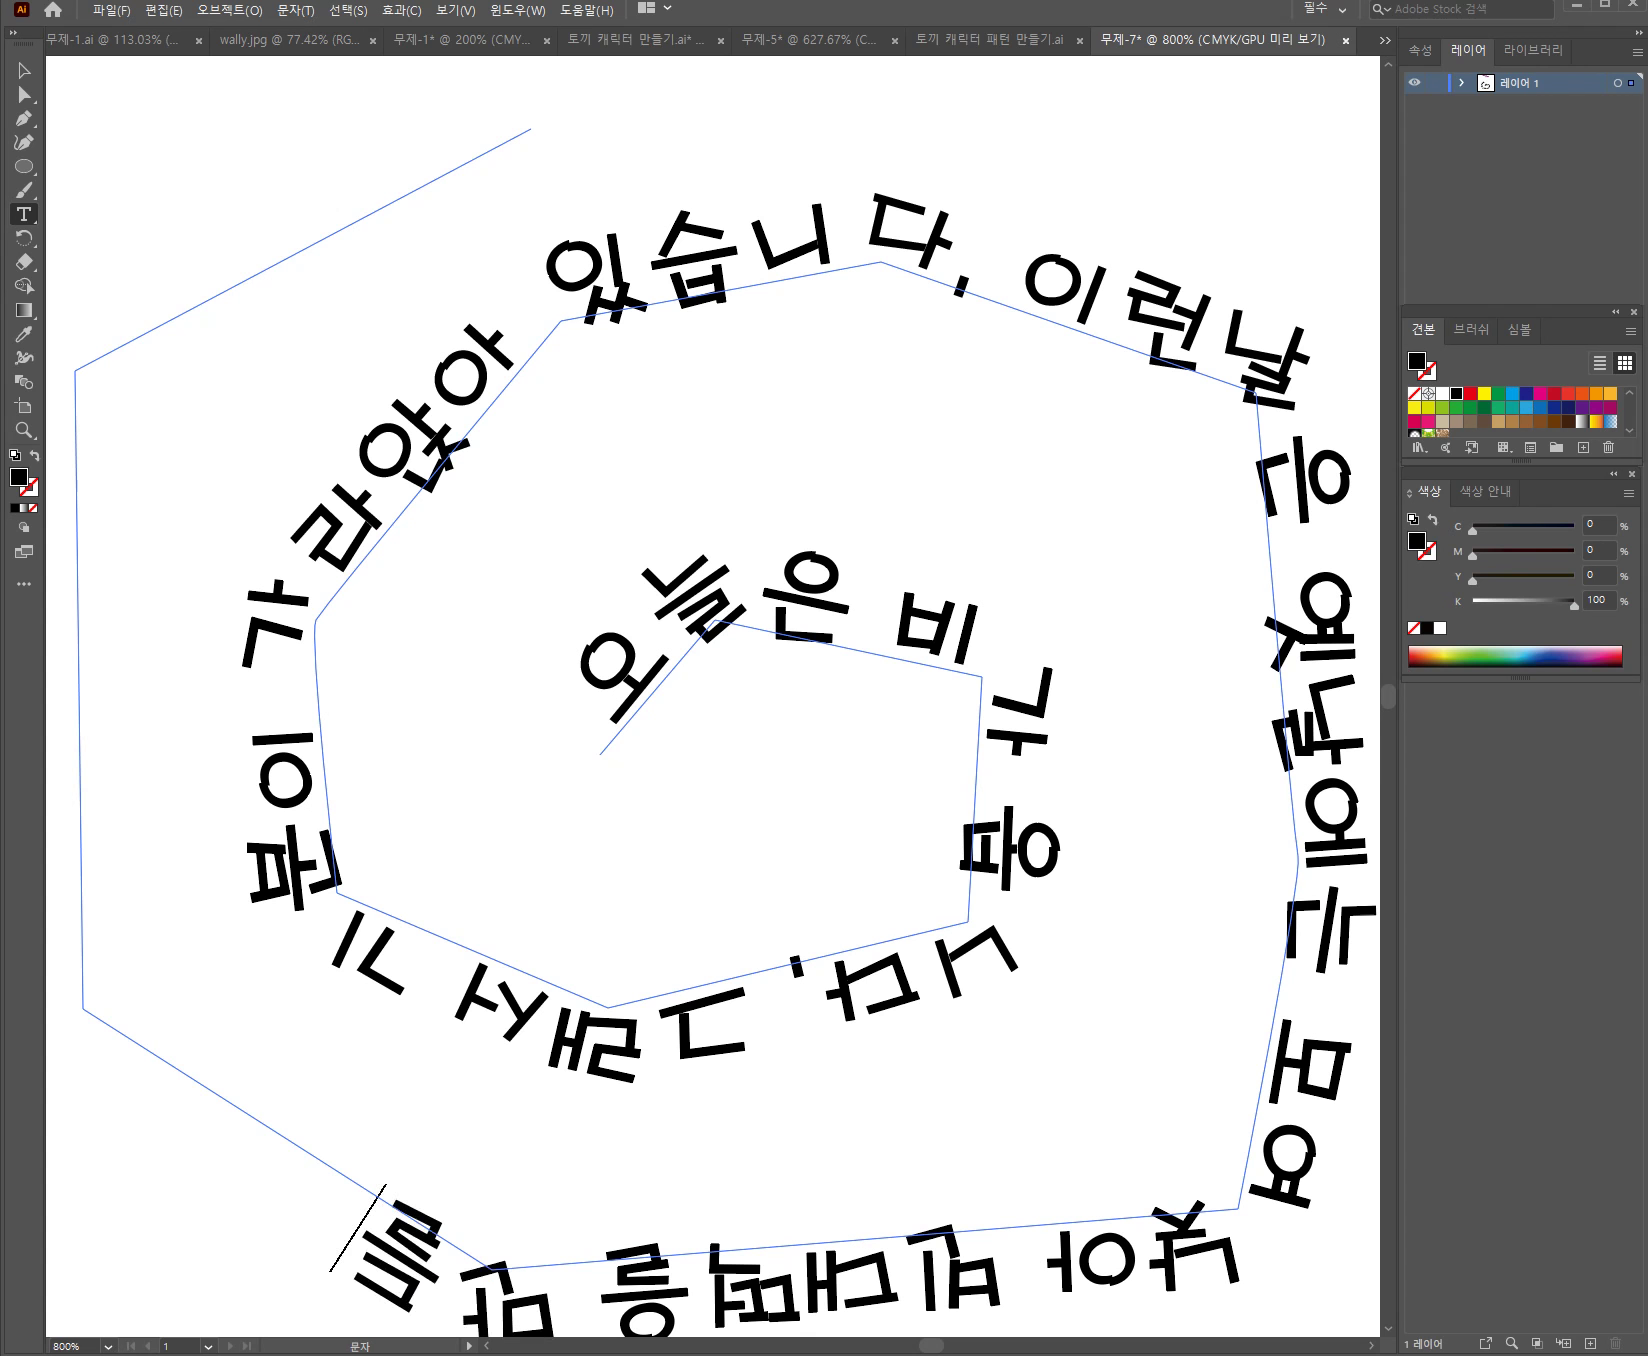
type("어 머ㄱ었닥")
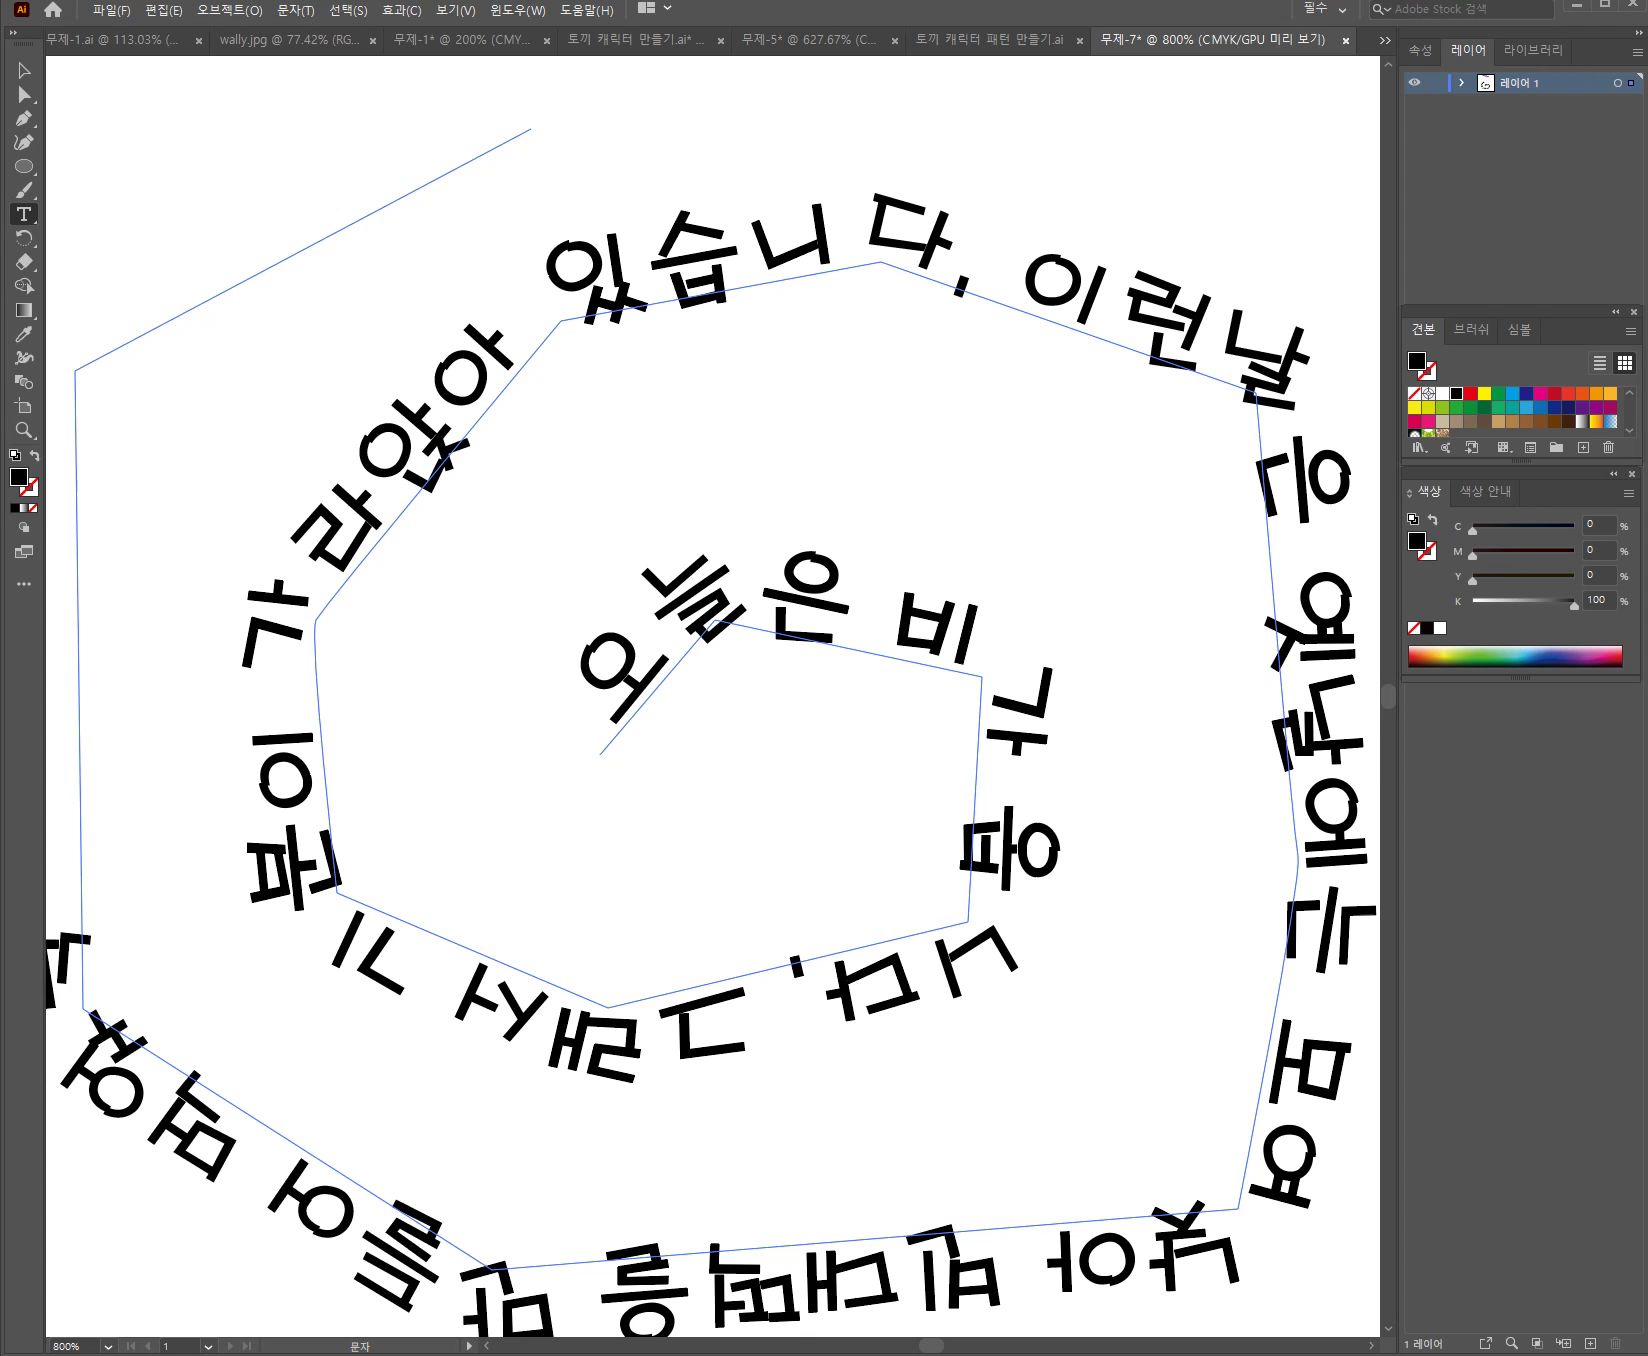
key("ctrl+space")
key("ctrl+minus")
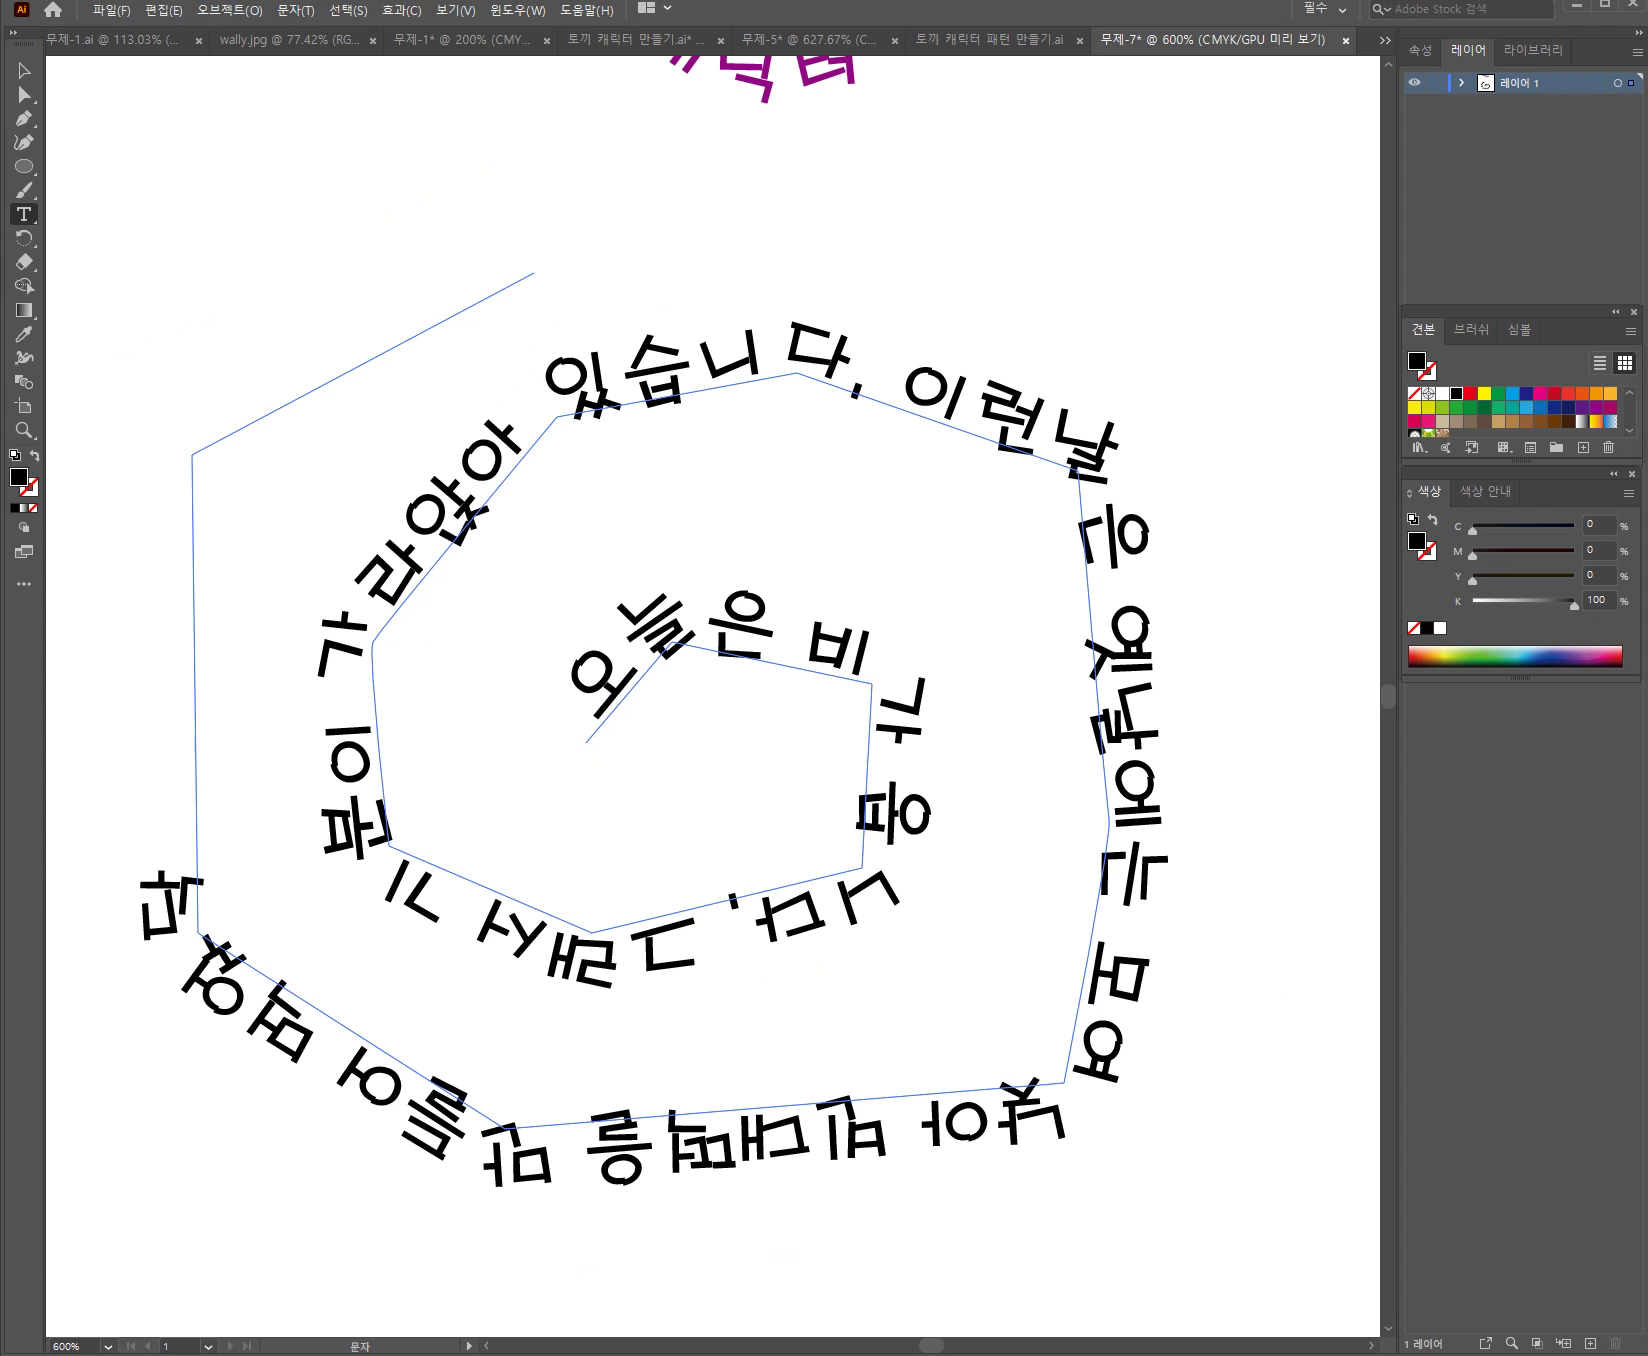
key("BackSpace")
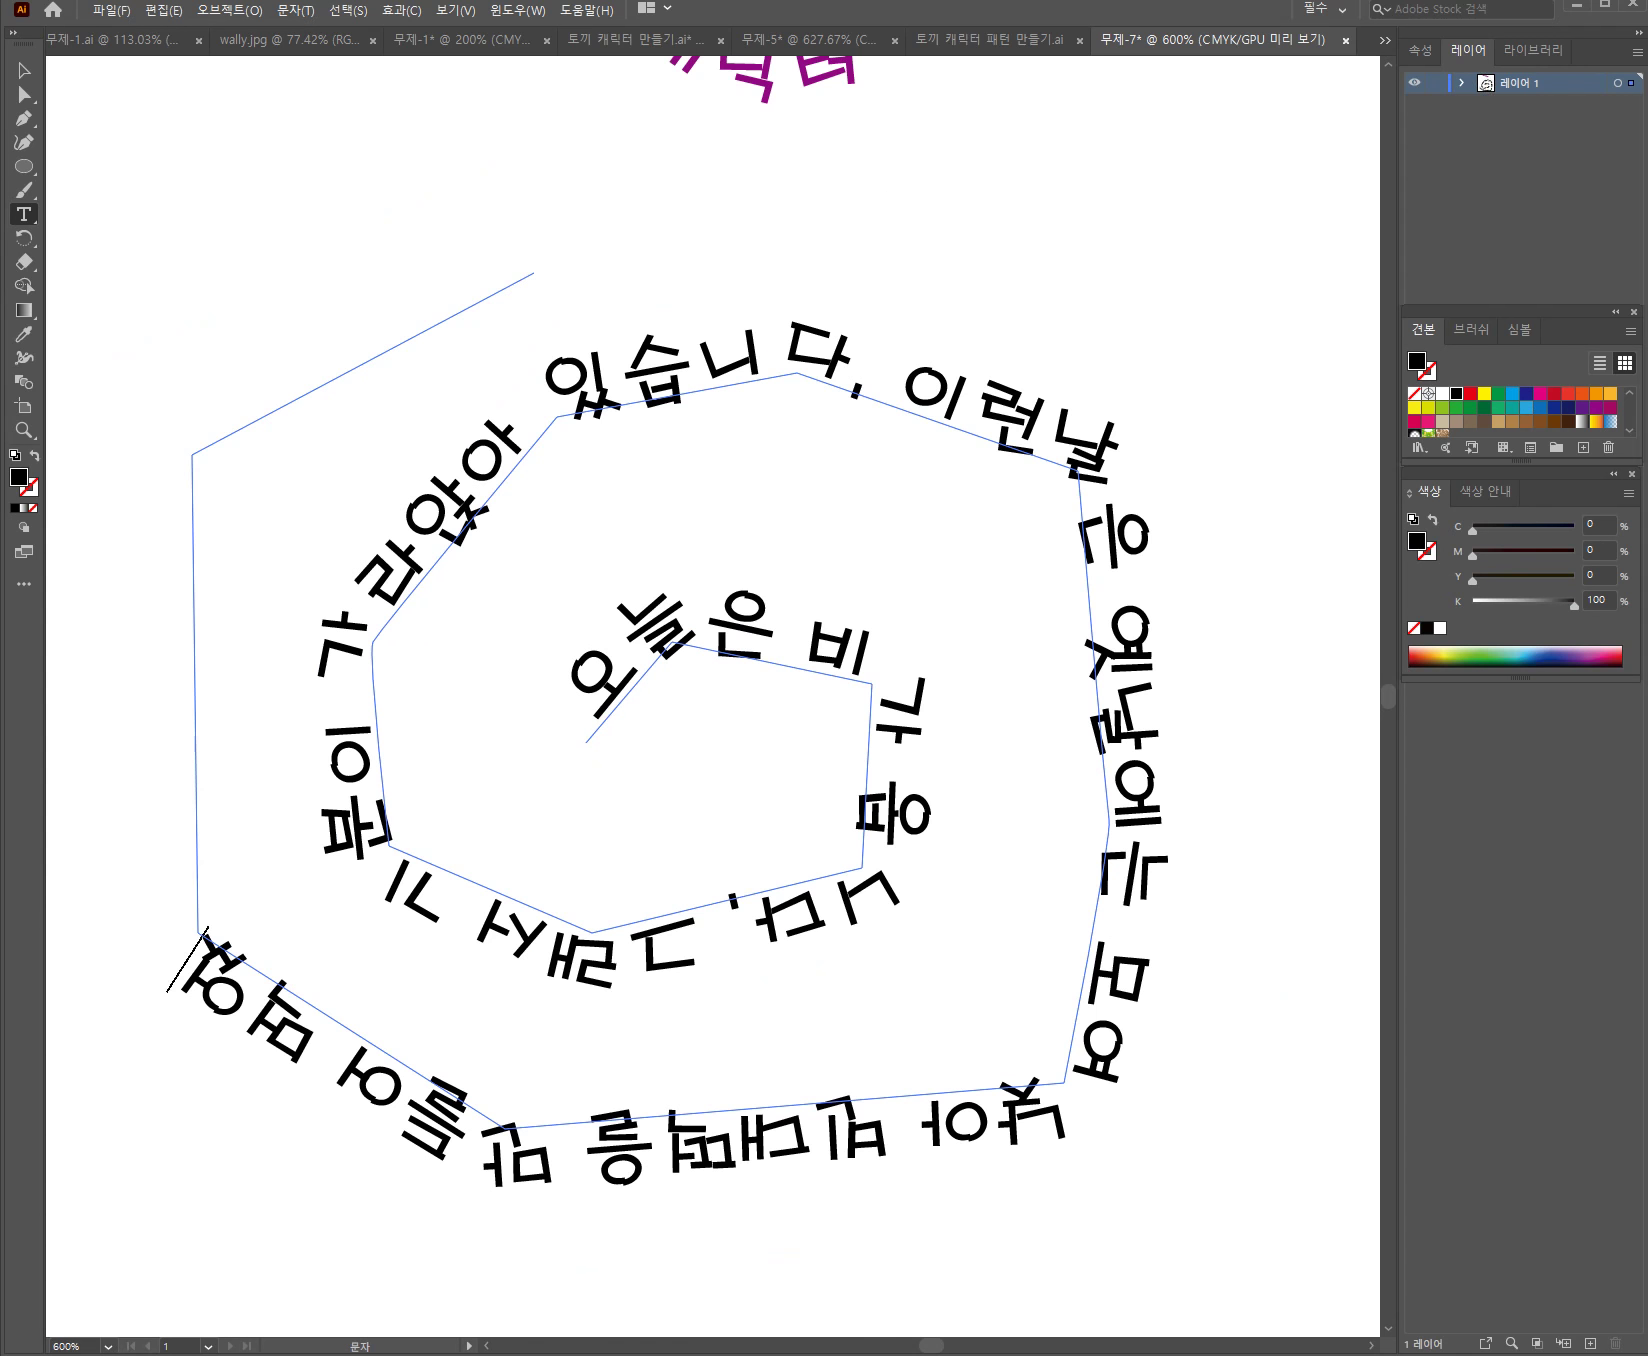
type("다고 합니다.")
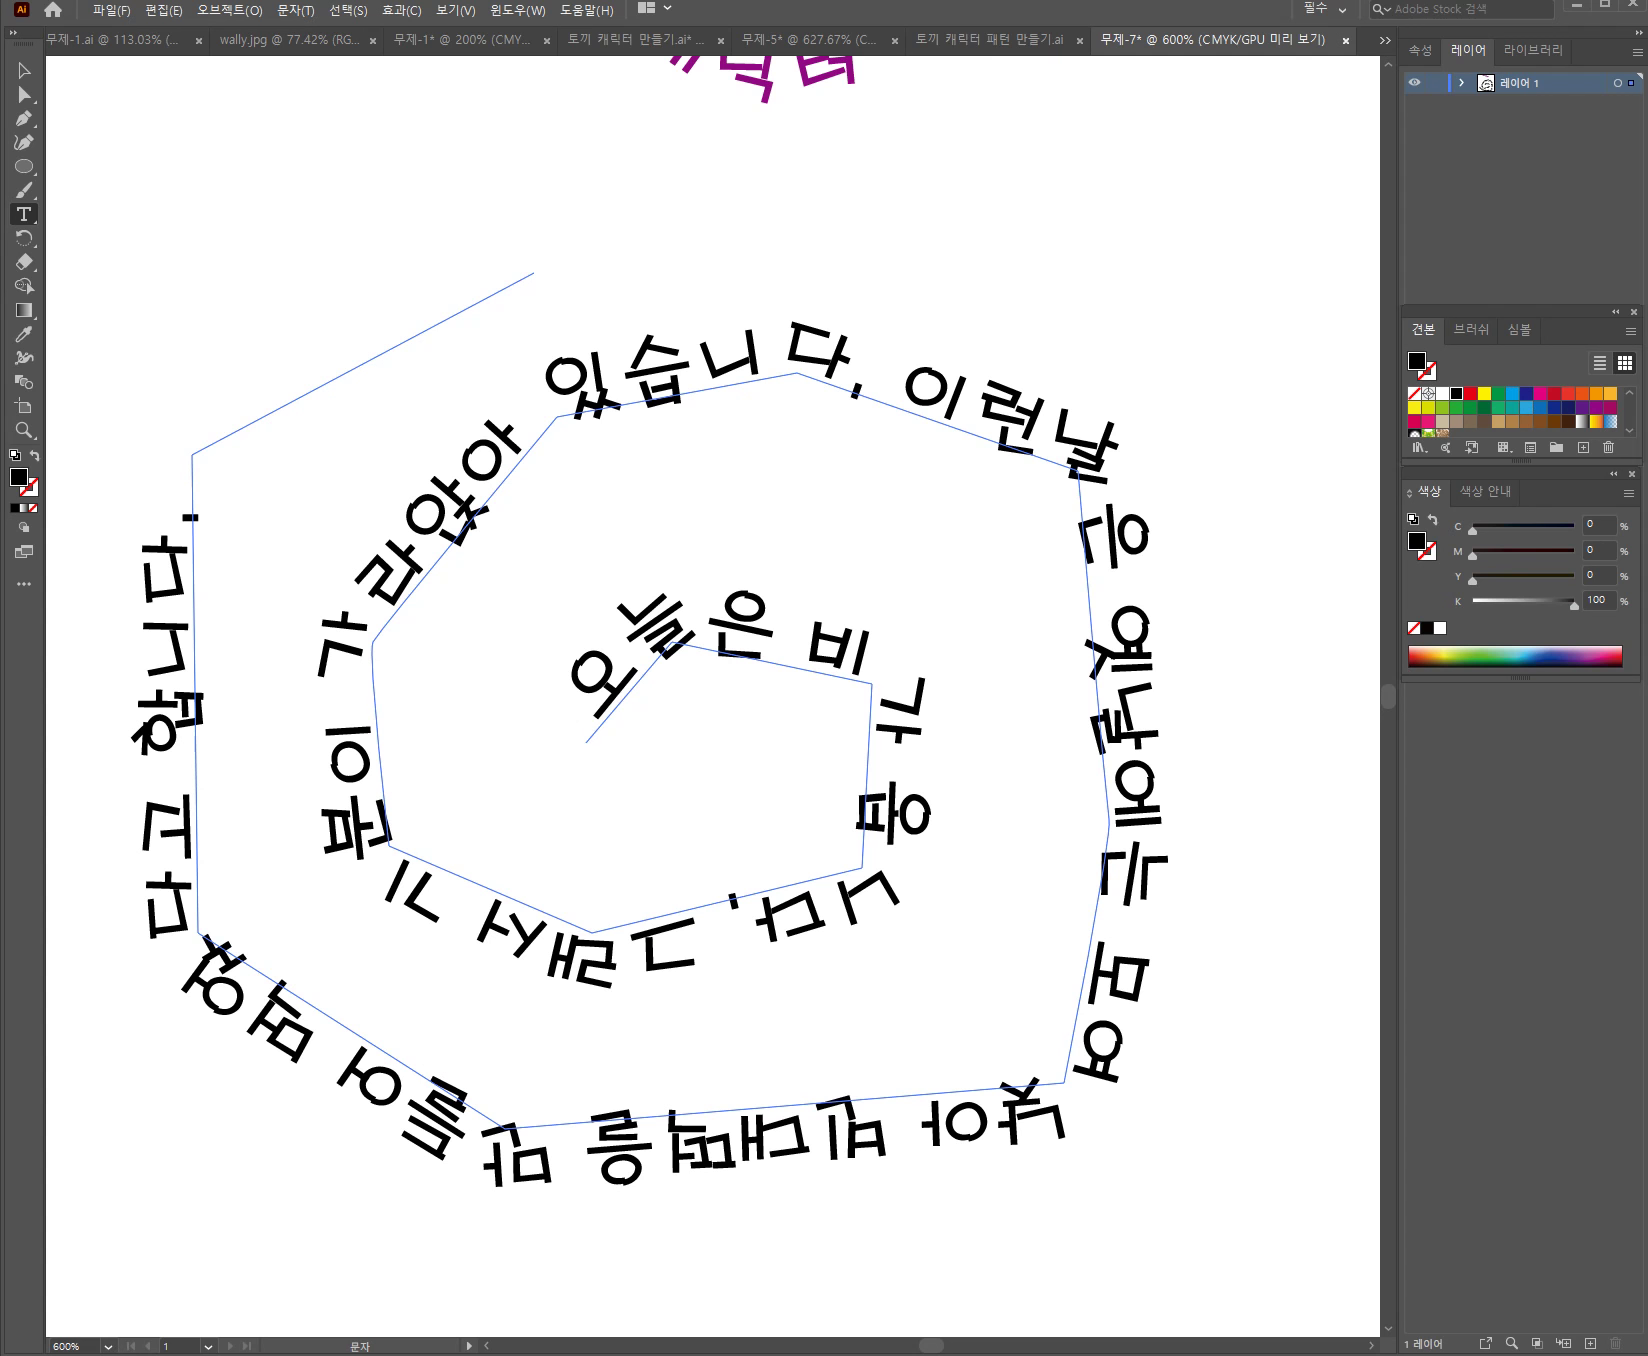
Finish the spiral text with "막걸리도요." up to the outer end of the path
type("막")
type("결리")
type("도요")
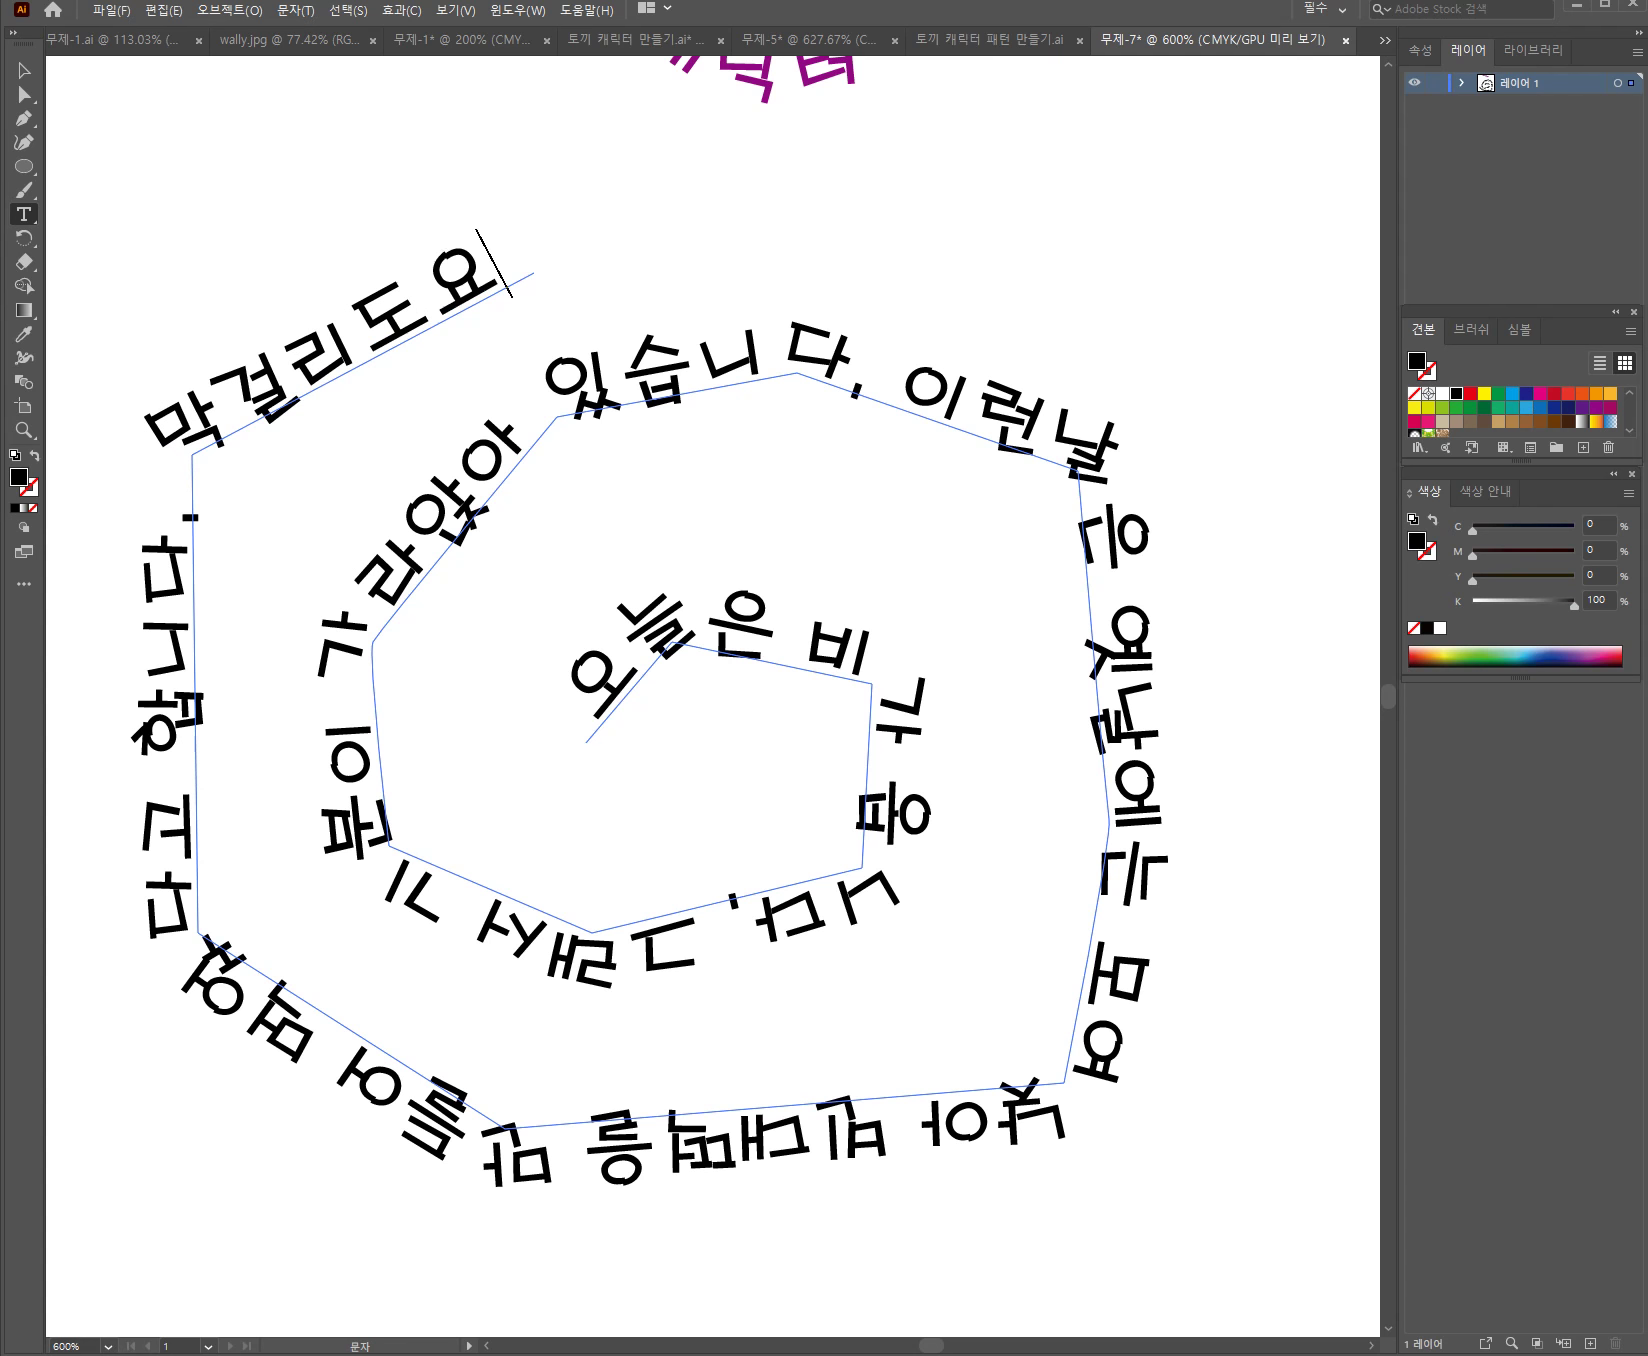
type(".")
mouse_move(515, 251)
left_mouse_down()
mouse_move(324, 294)
mouse_move(238, 592)
left_mouse_up()
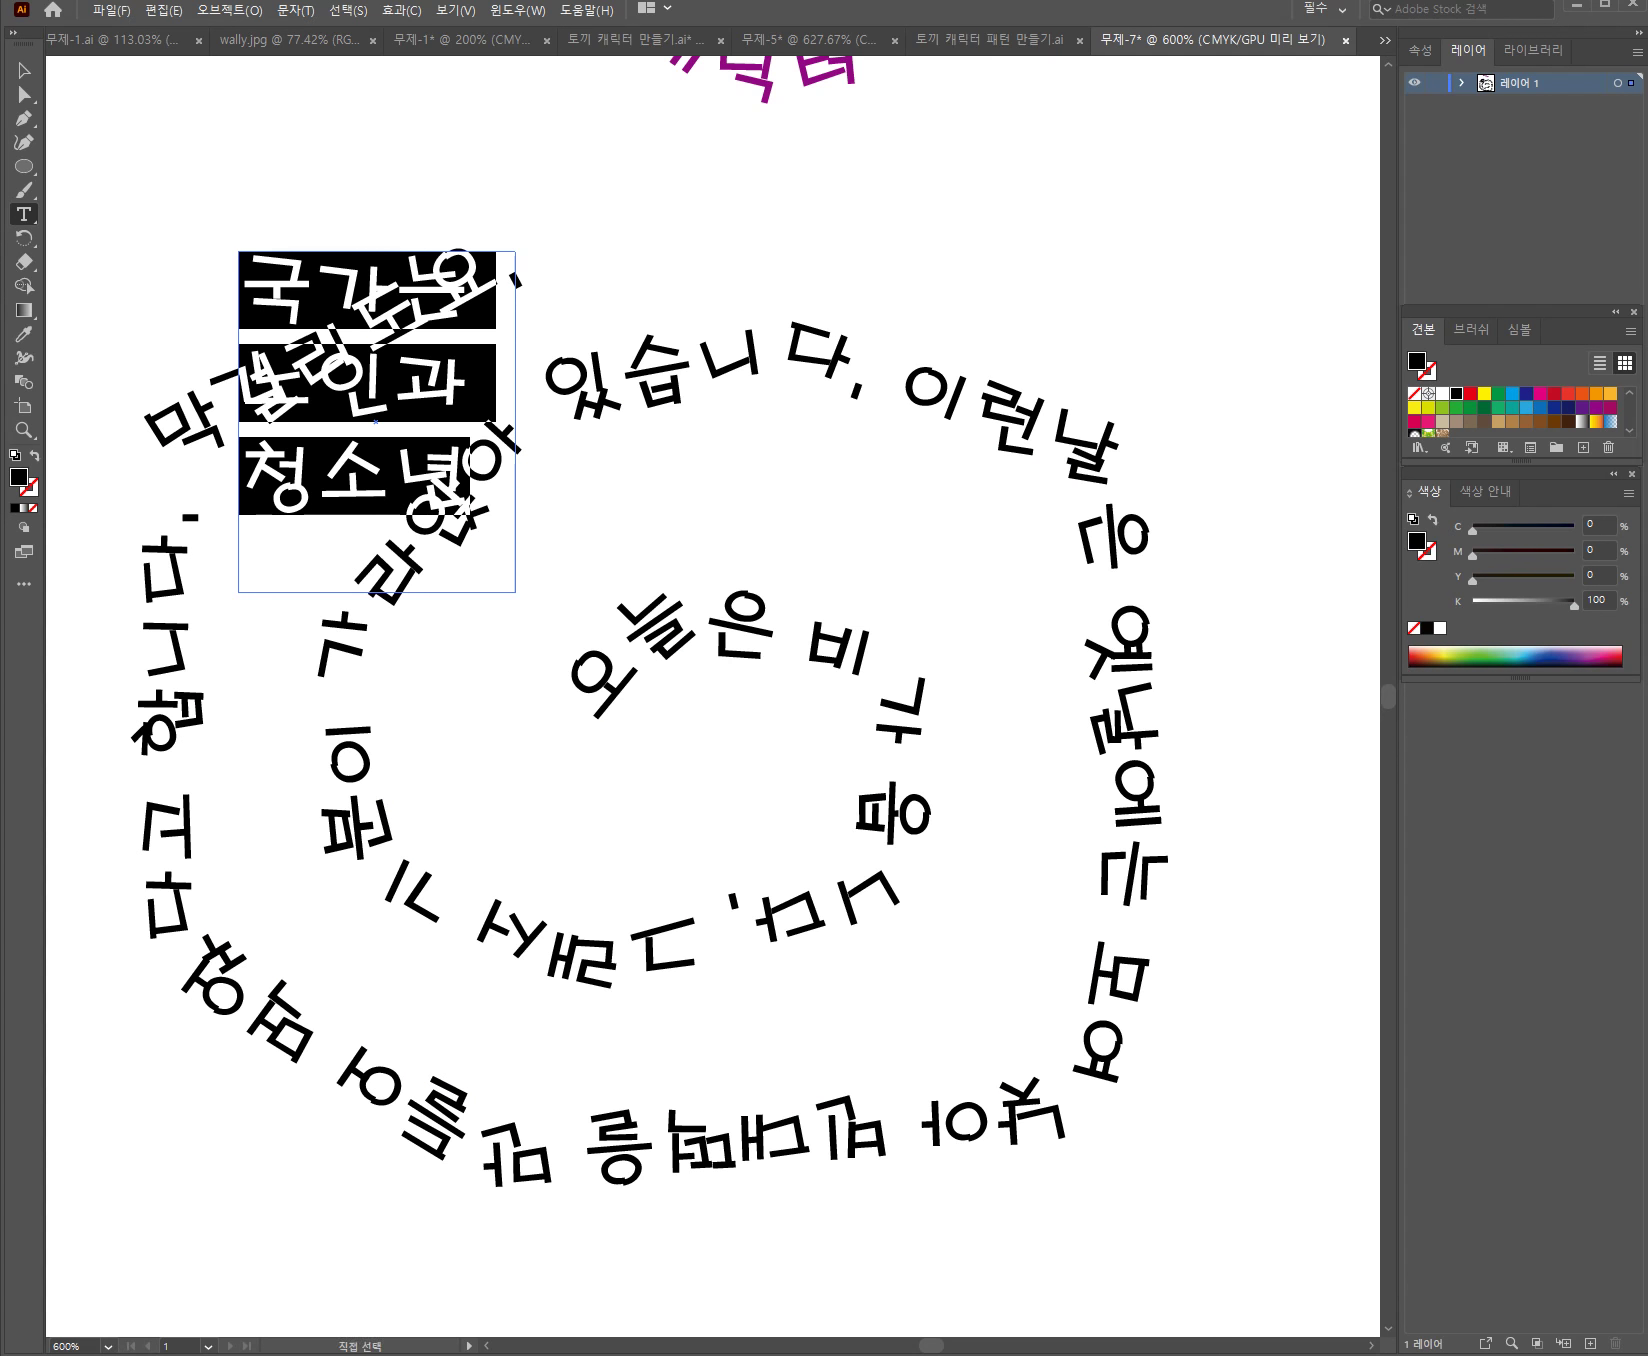
Undo the stray text block over the spiral and recolour the whole spiral text blue (C 90.59, M 72.16, Y 0, K 0)
key("ctrl+z")
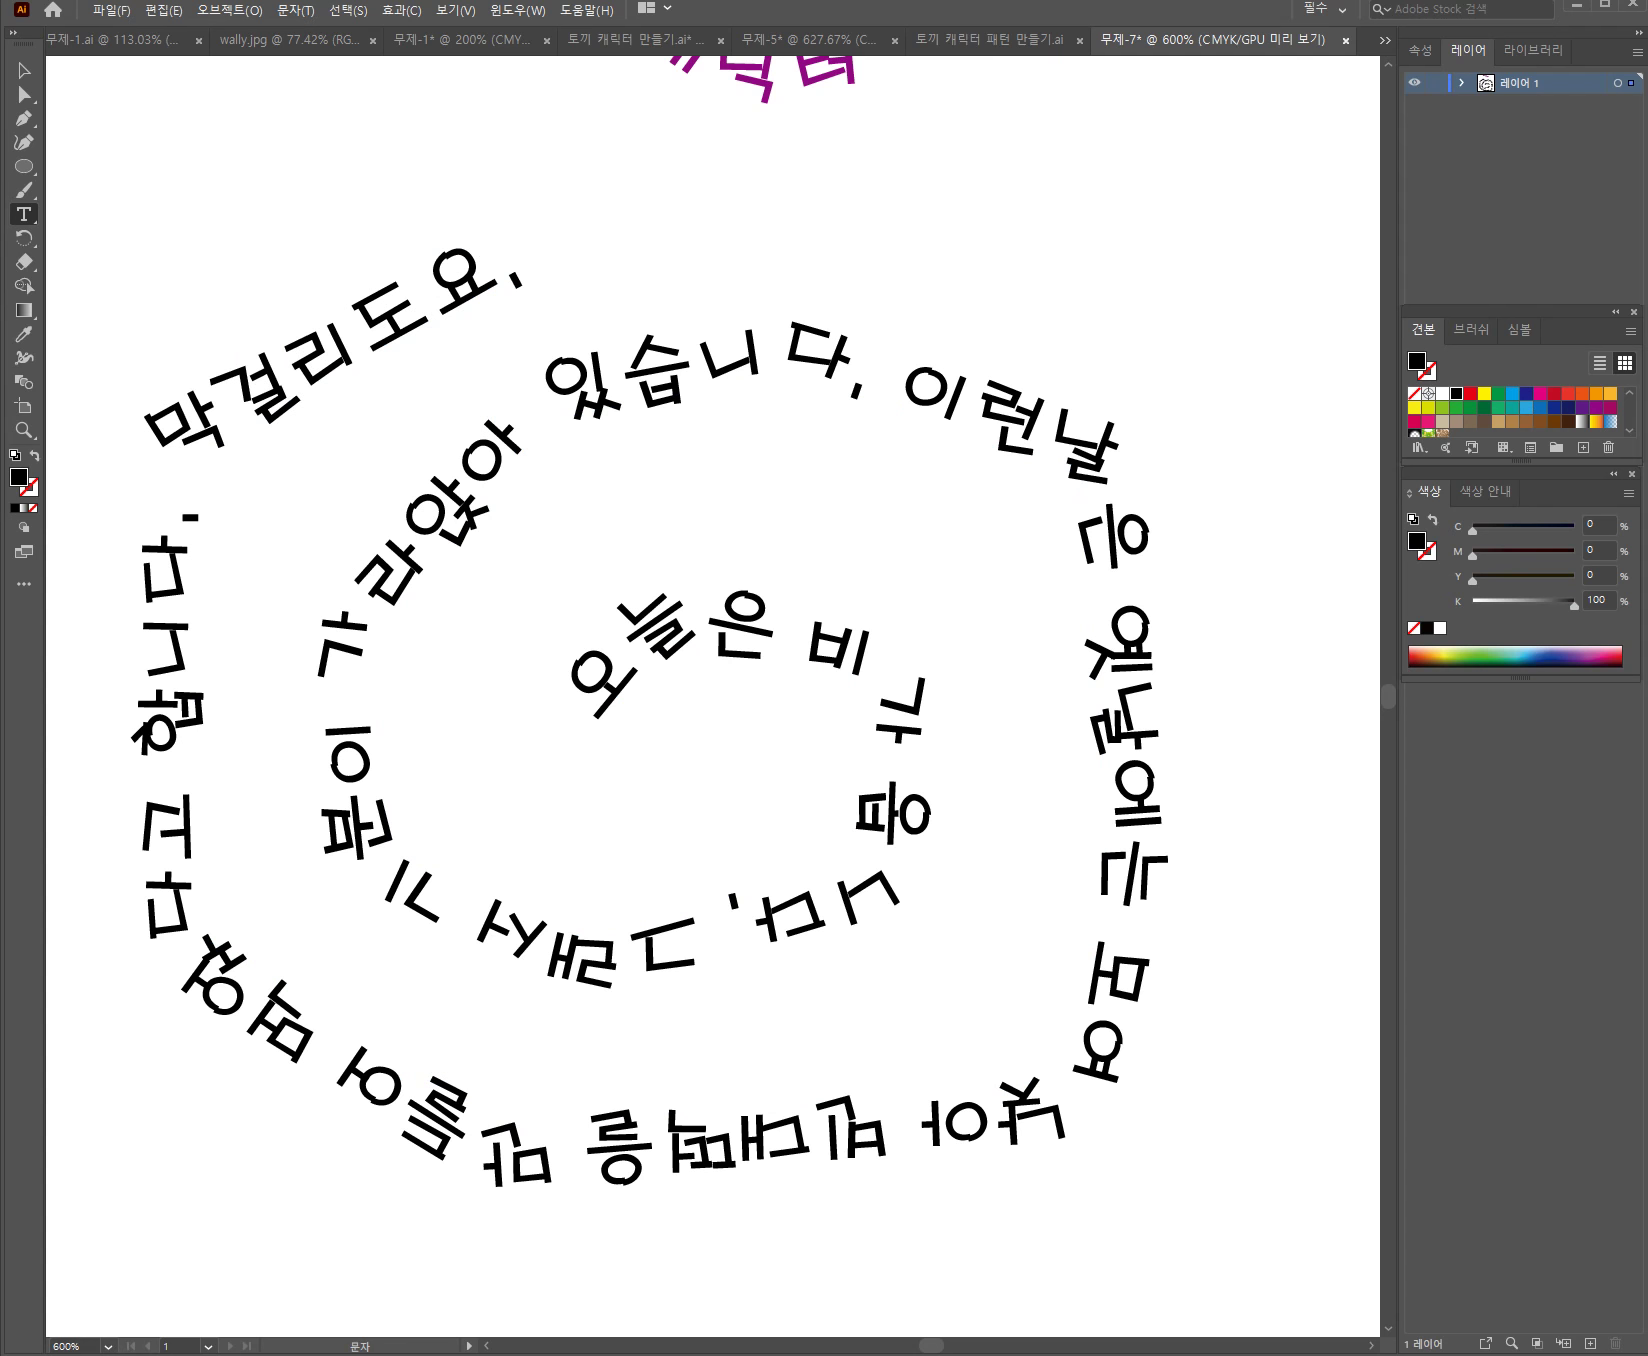
left_click_drag(582, 690, 832, 900)
key("shift+Right")
key("shift+Right")
key("shift+Right")
key("shift+Right")
key("shift+Right")
key("shift+Right")
key("shift+Right")
key("shift+Right")
key("shift+Right")
key("shift+Right")
key("shift+Right")
key("shift+Right")
key("shift+Right")
key("shift+Right")
key("shift+Right")
key("shift+Right")
key("shift+Right")
key("shift+Right")
key("shift+Right")
key("shift+Right")
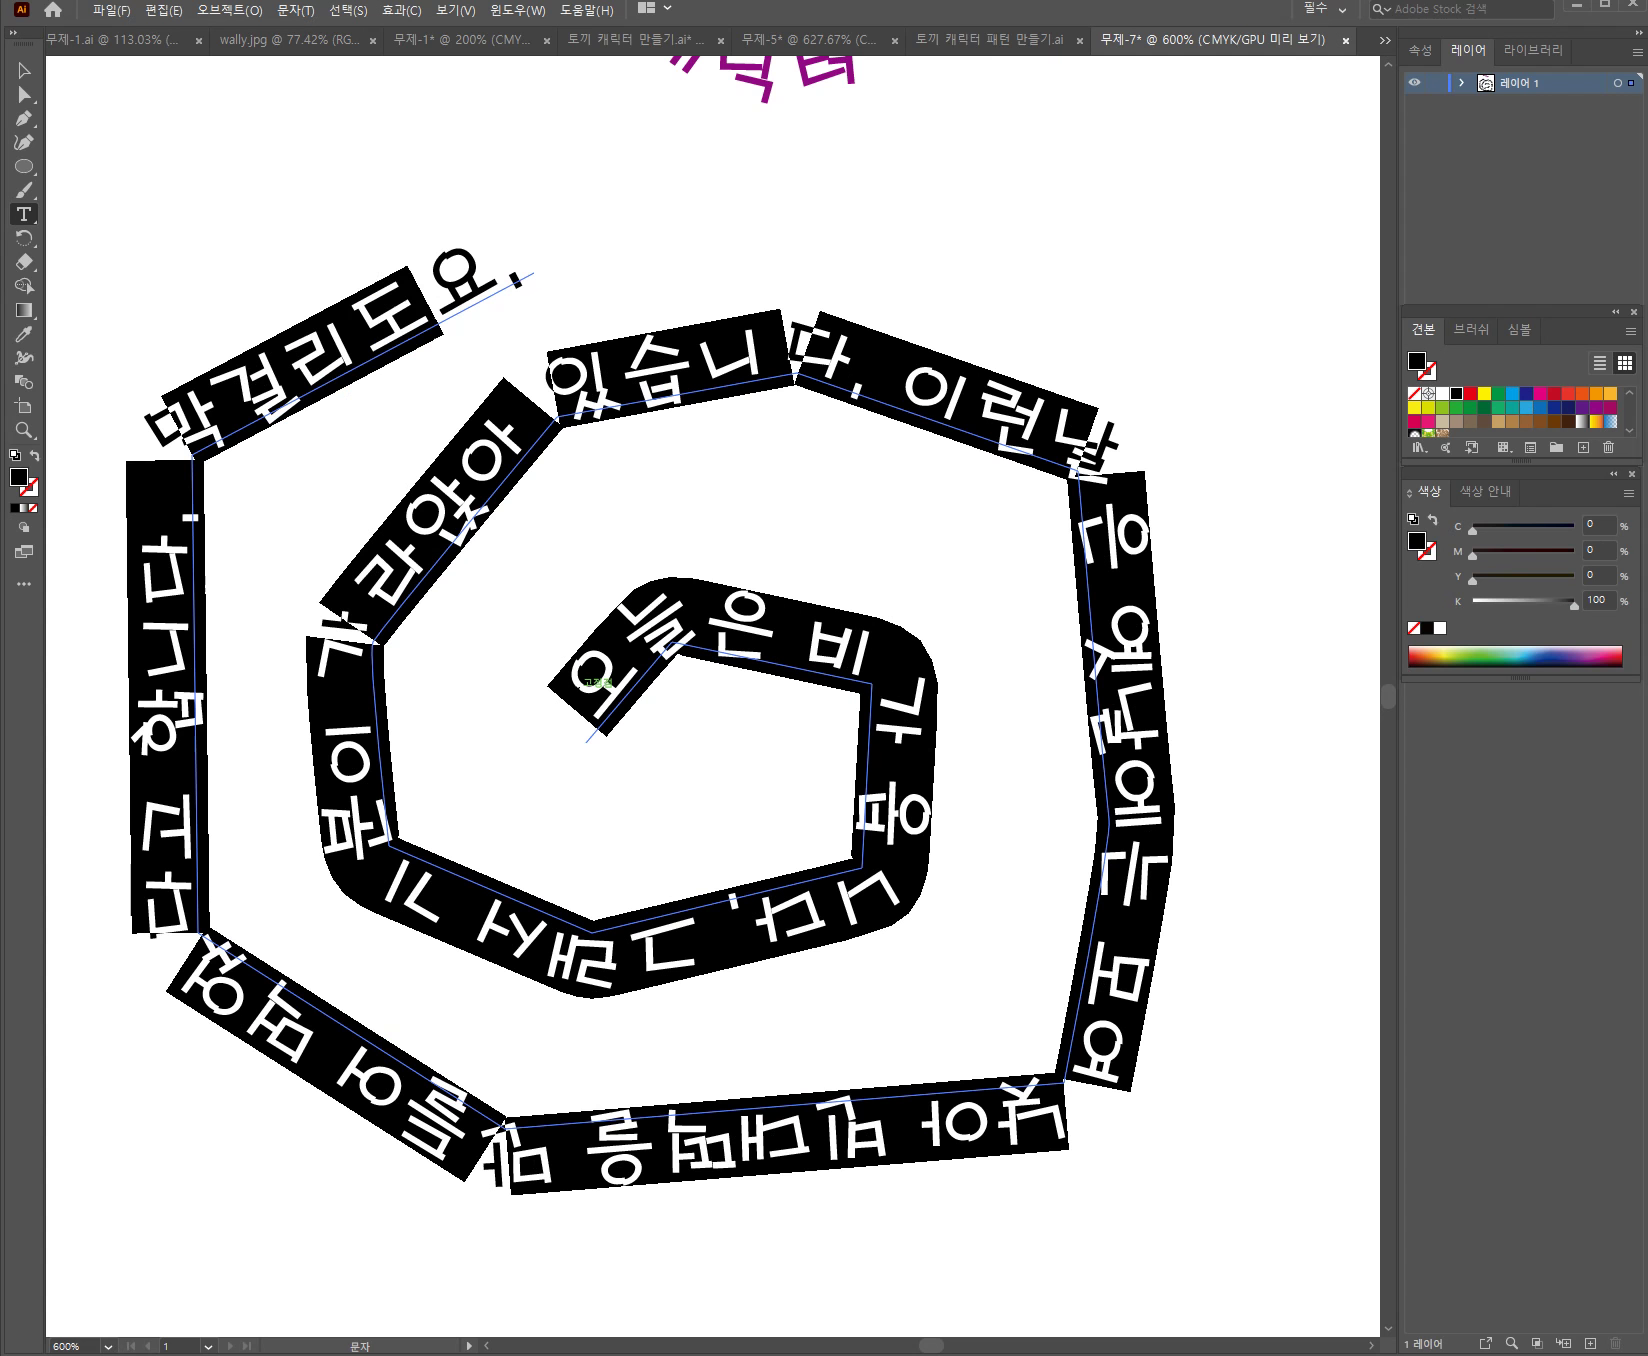
key("shift+Right")
key("shift+Right")
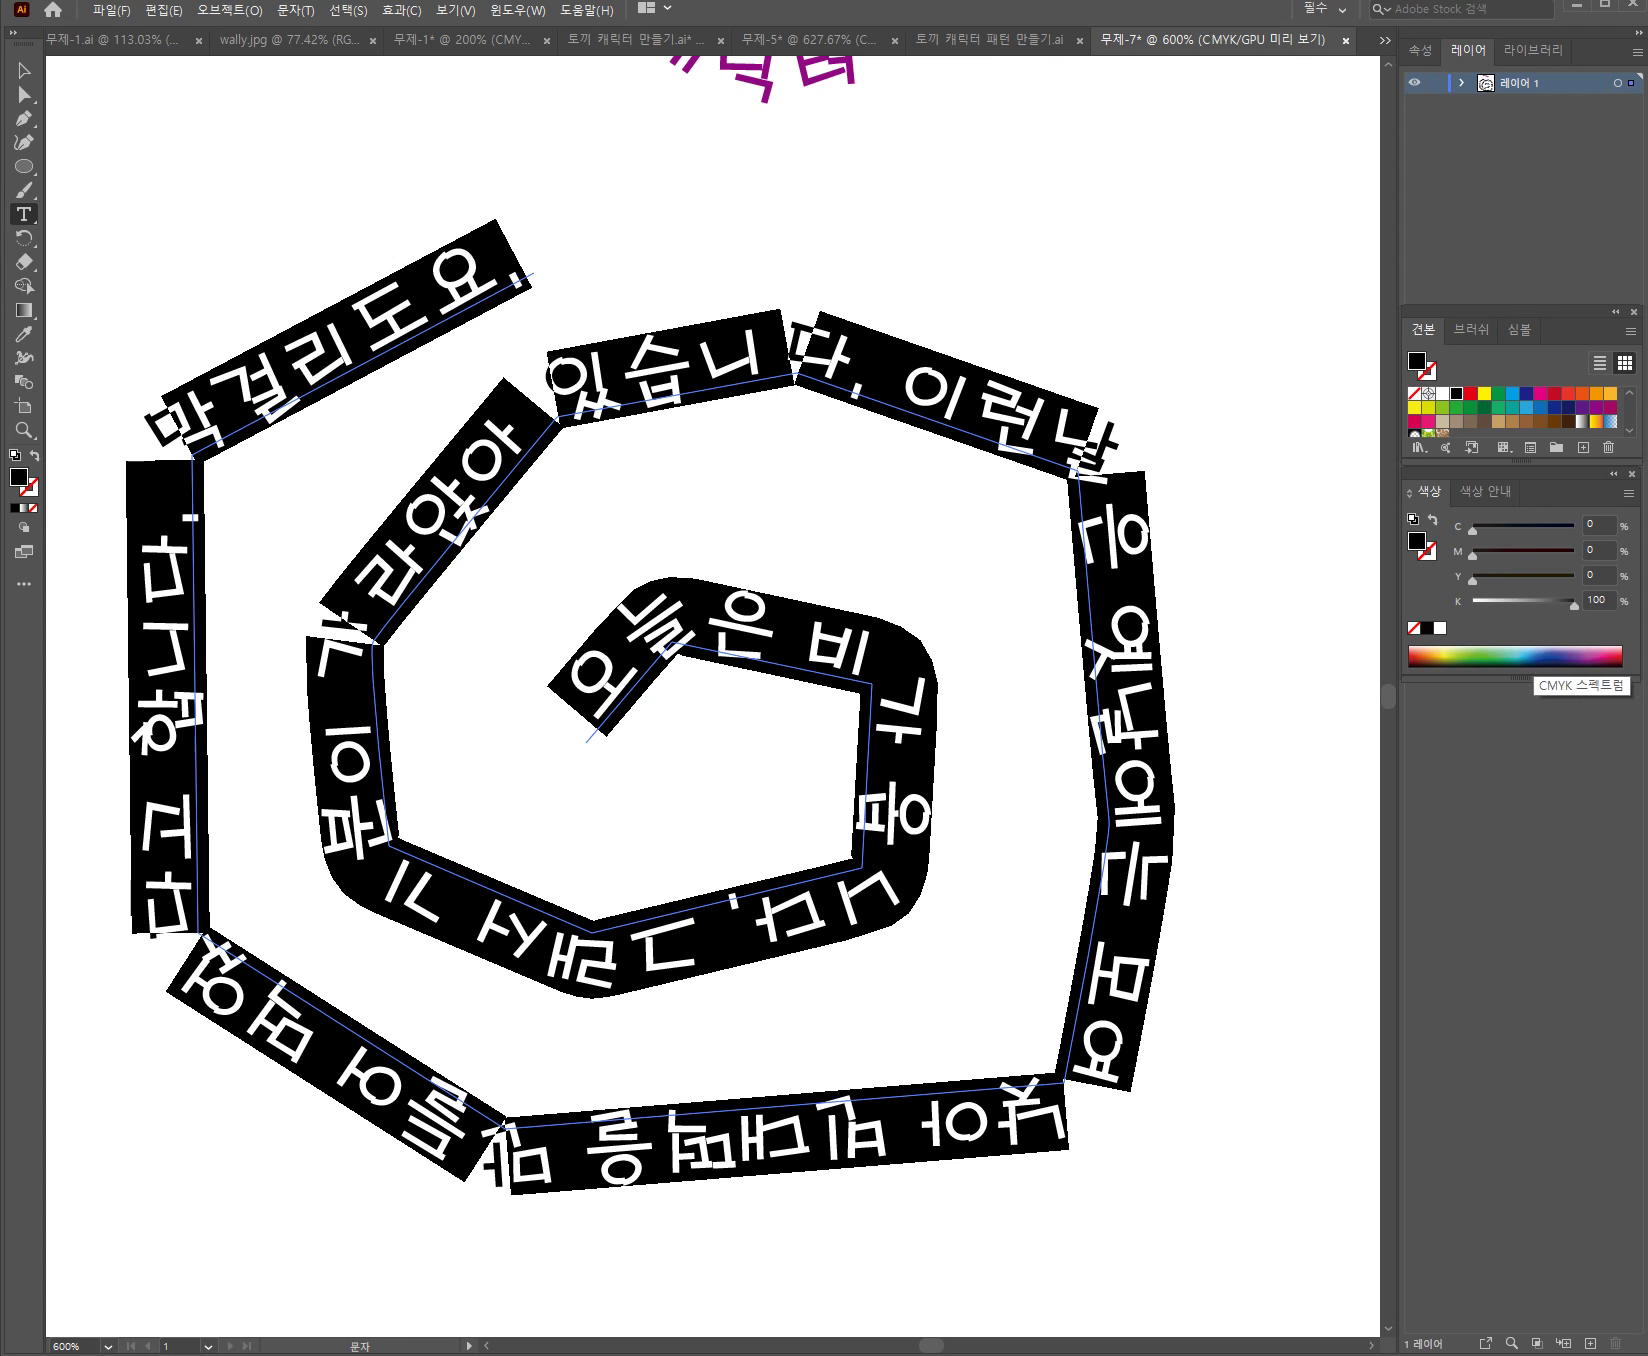
left_click(1555, 656)
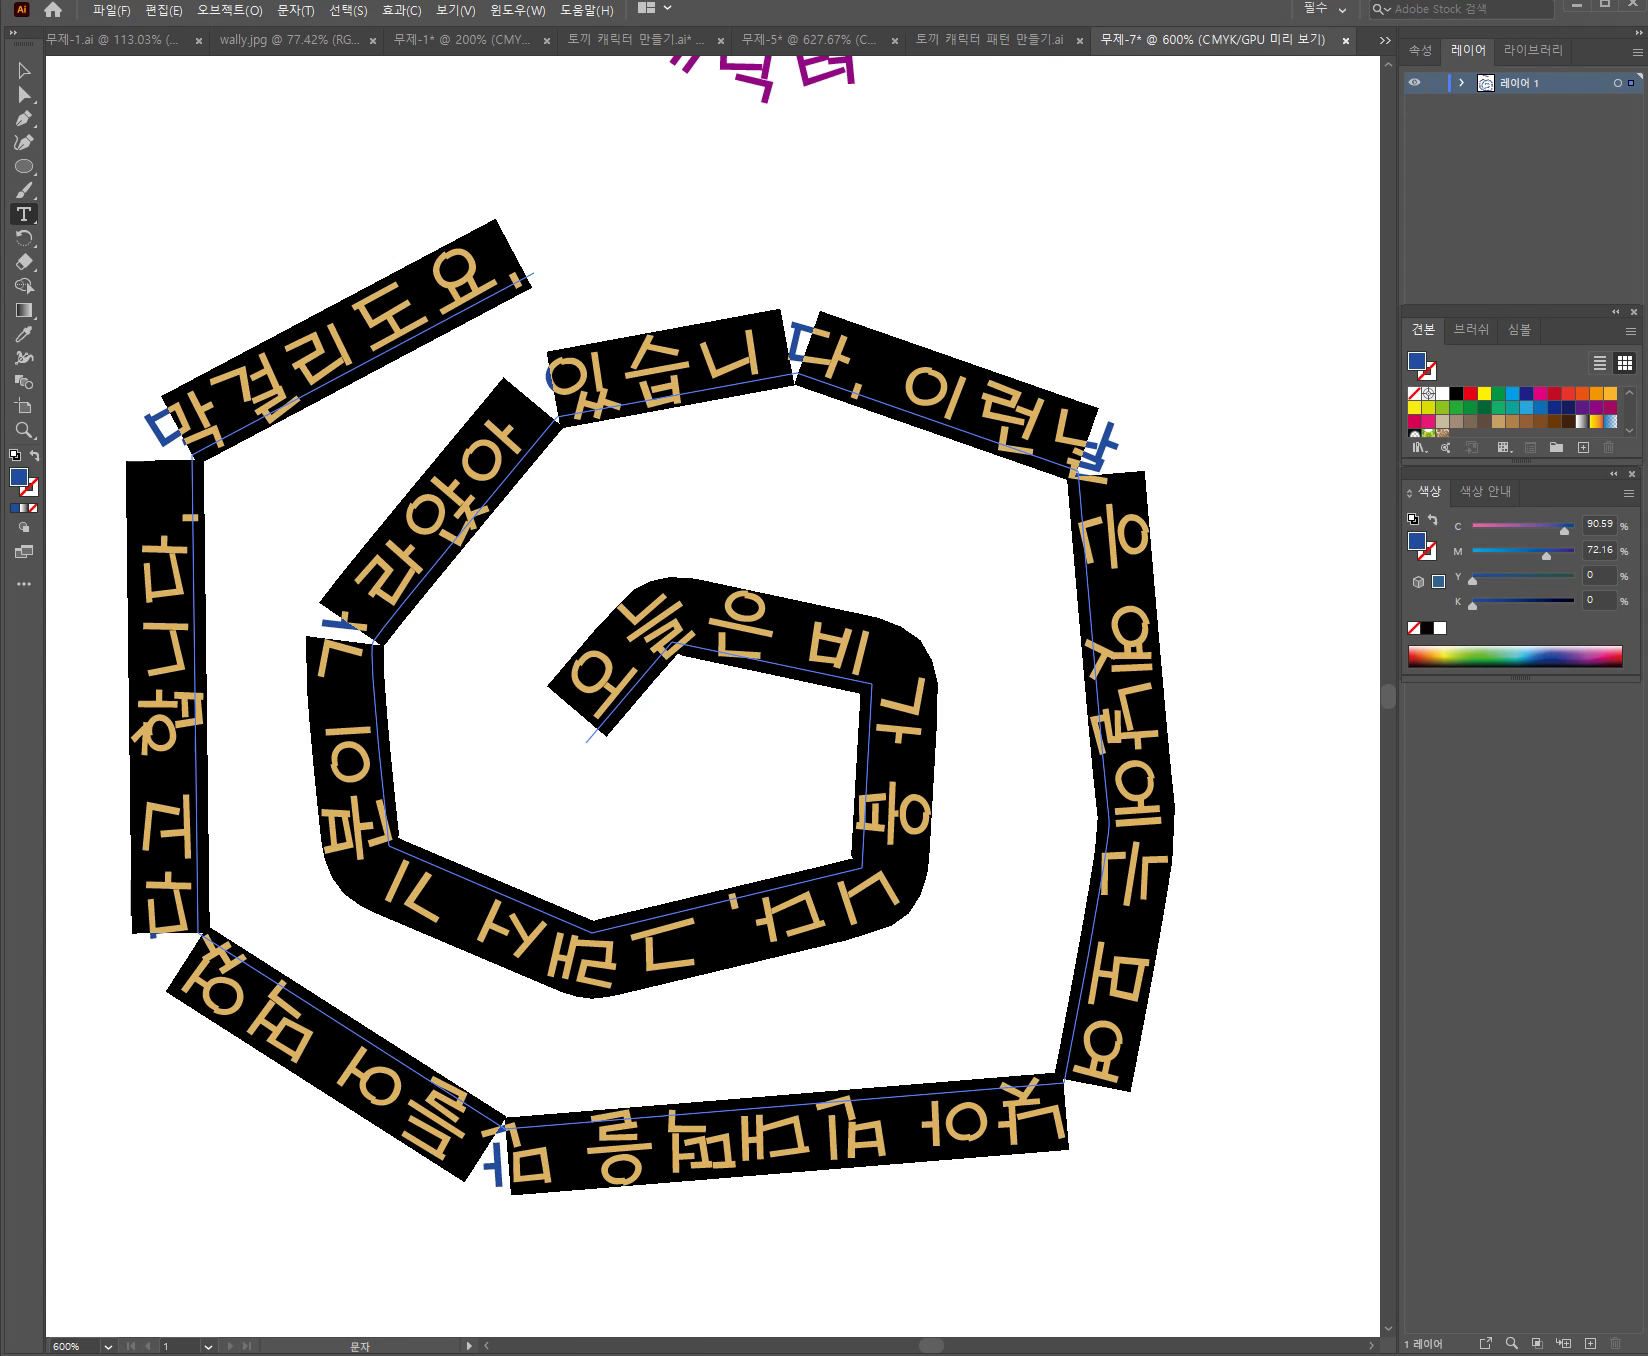
key("ctrl")
key("ctrl+shift+a")
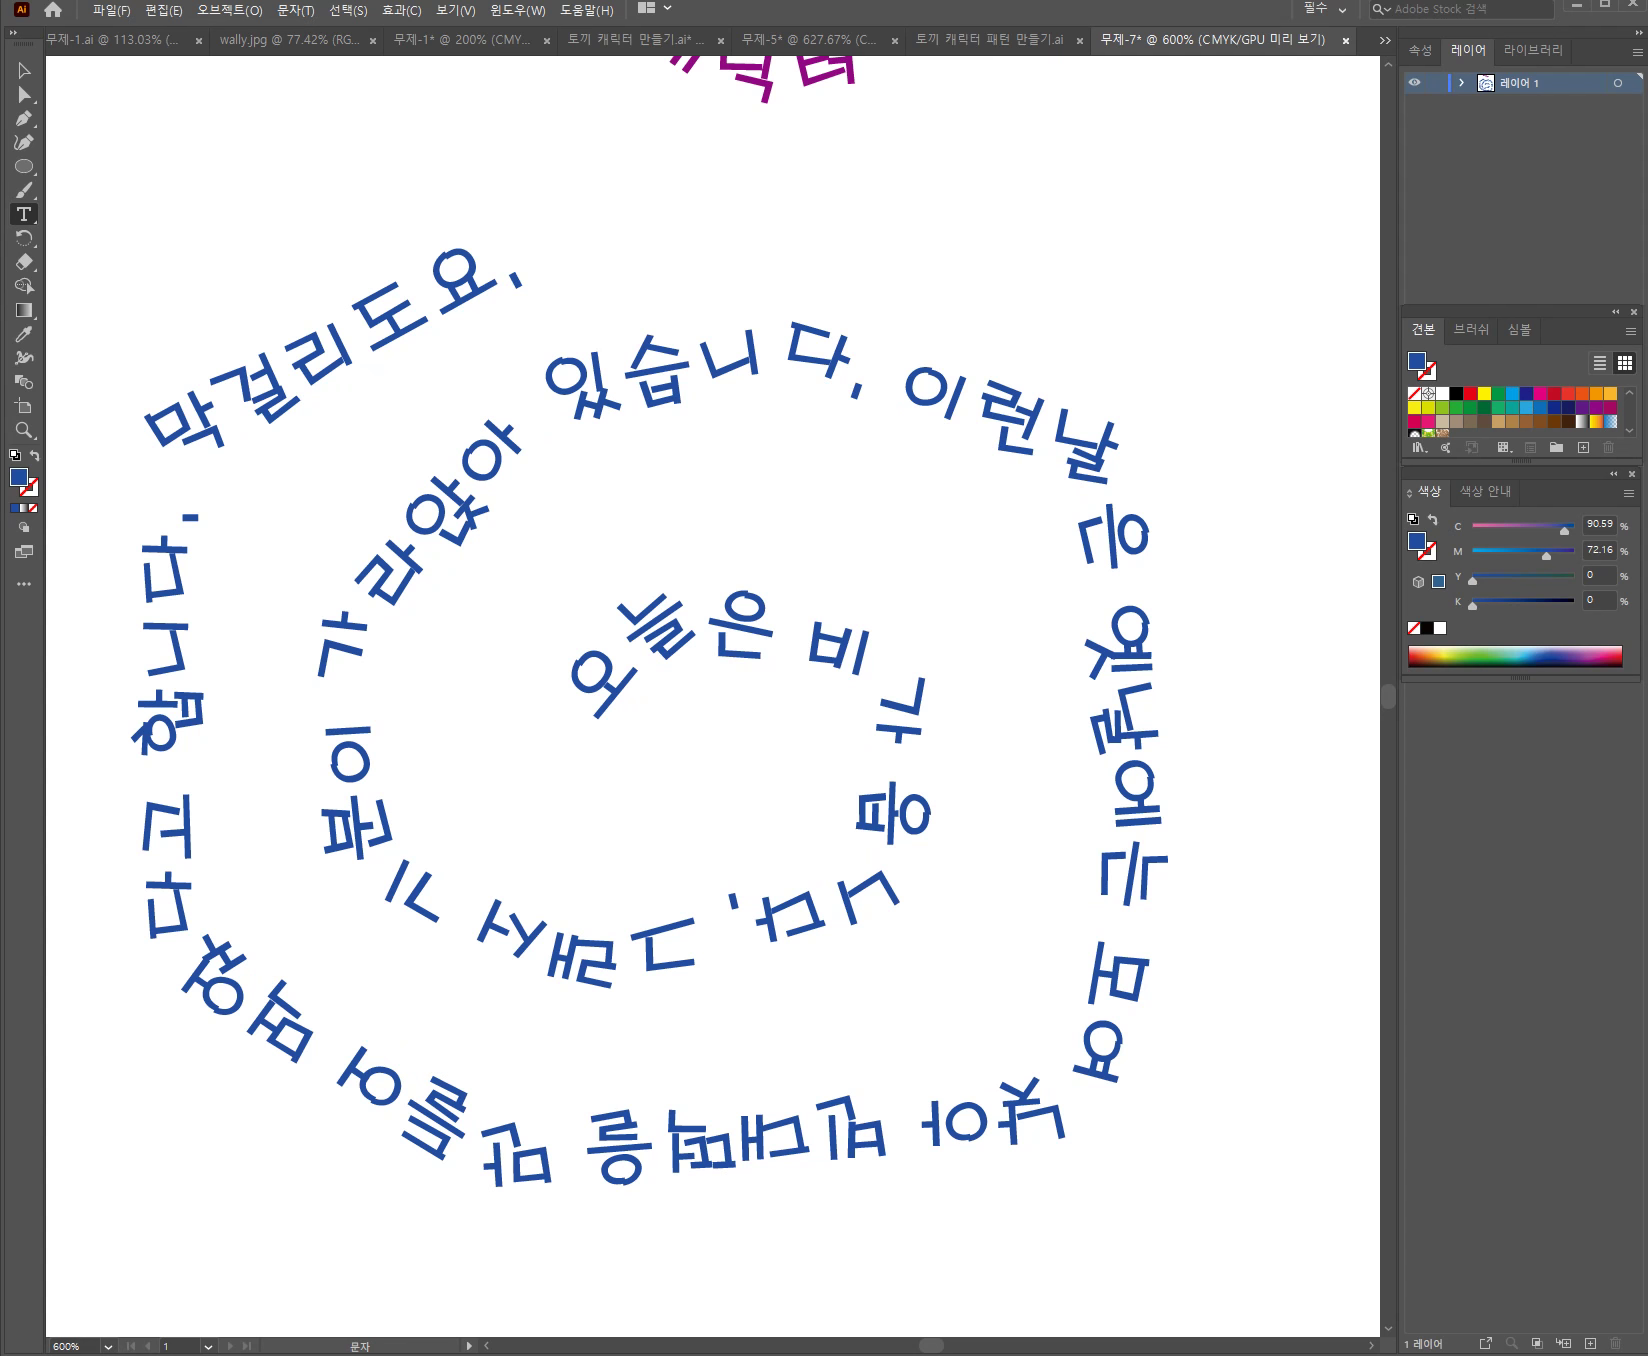
Draw the left half of a heart with the Pen tool in blank space below the spiral, its side anchor about 10 mm from the notch
key("space")
left_click_drag(712, 516, 753, 876)
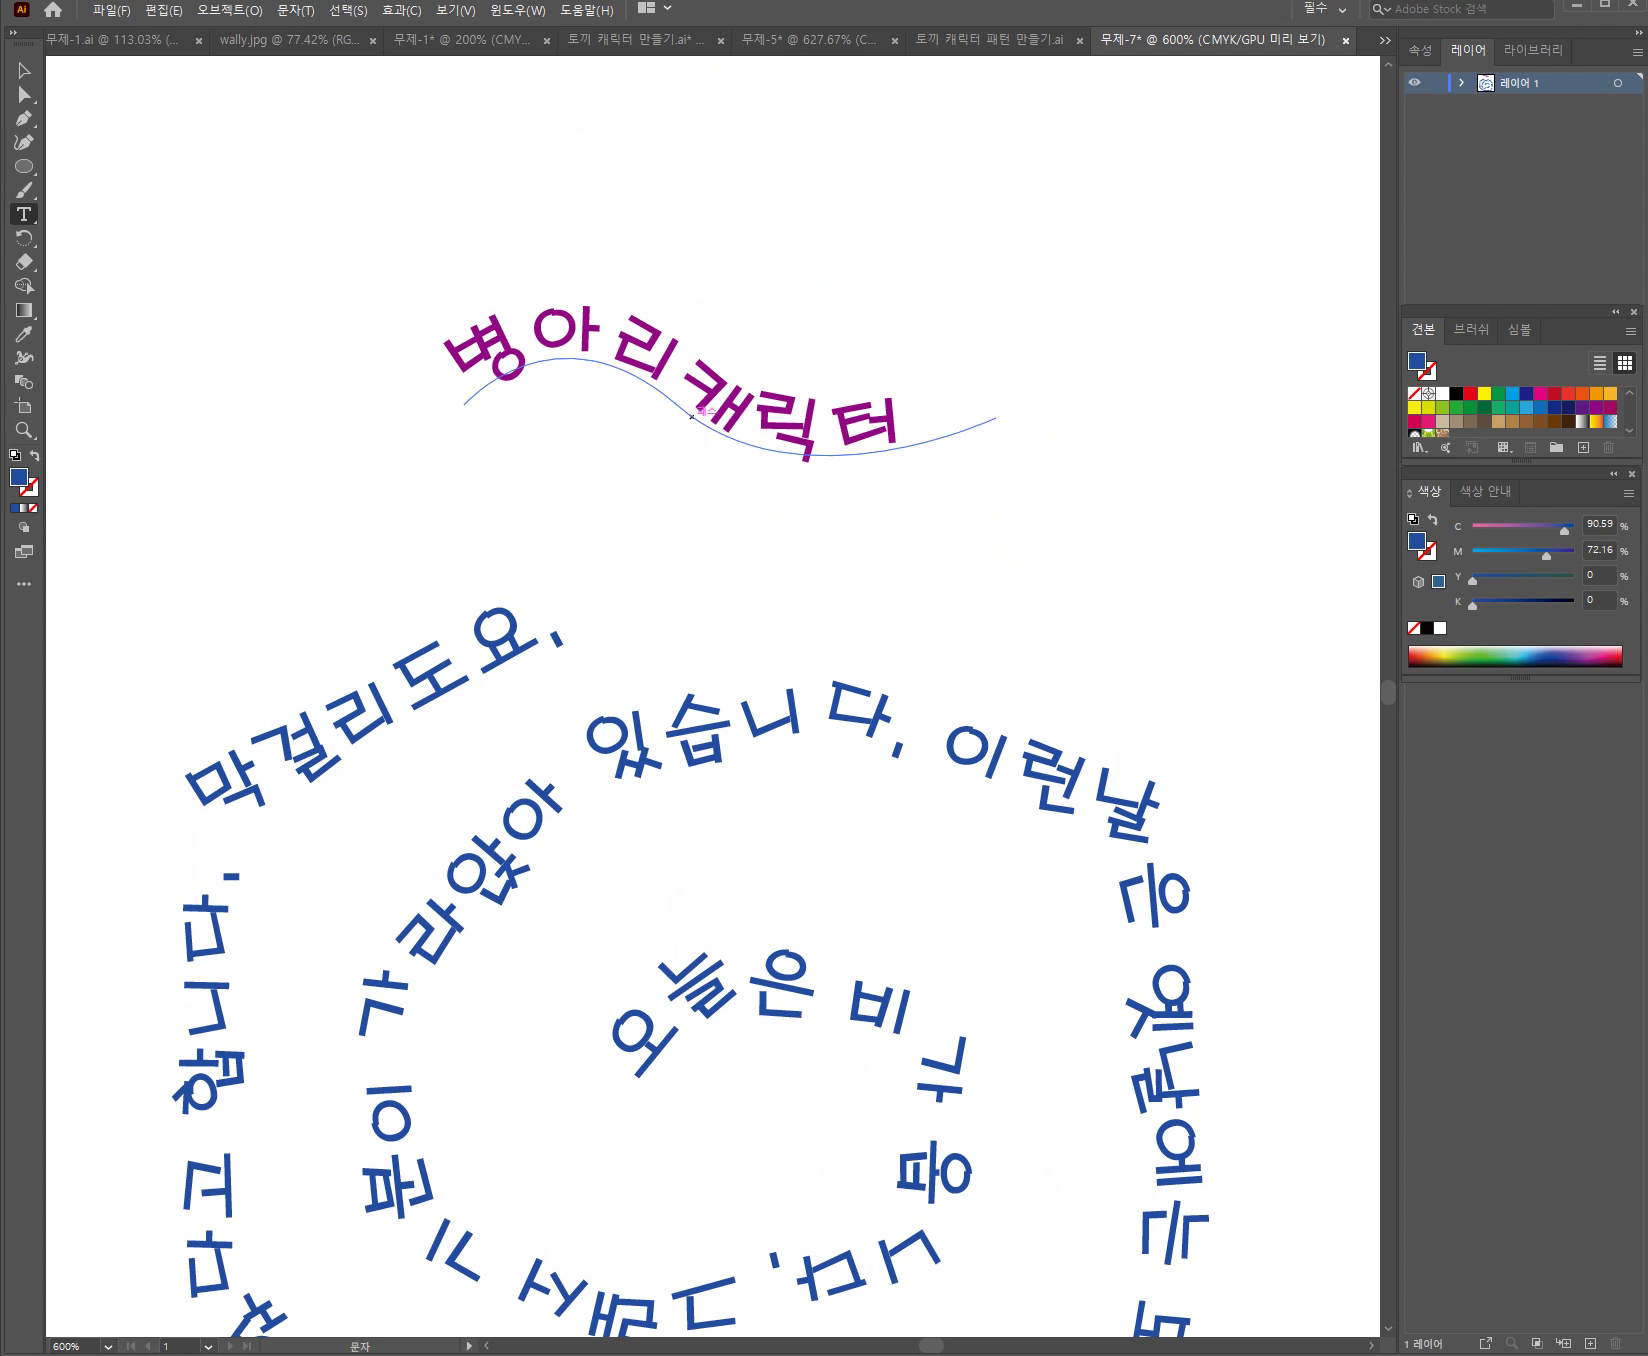
key("space")
left_click_drag(753, 1000, 710, 229)
left_click_drag(712, 1000, 700, 70)
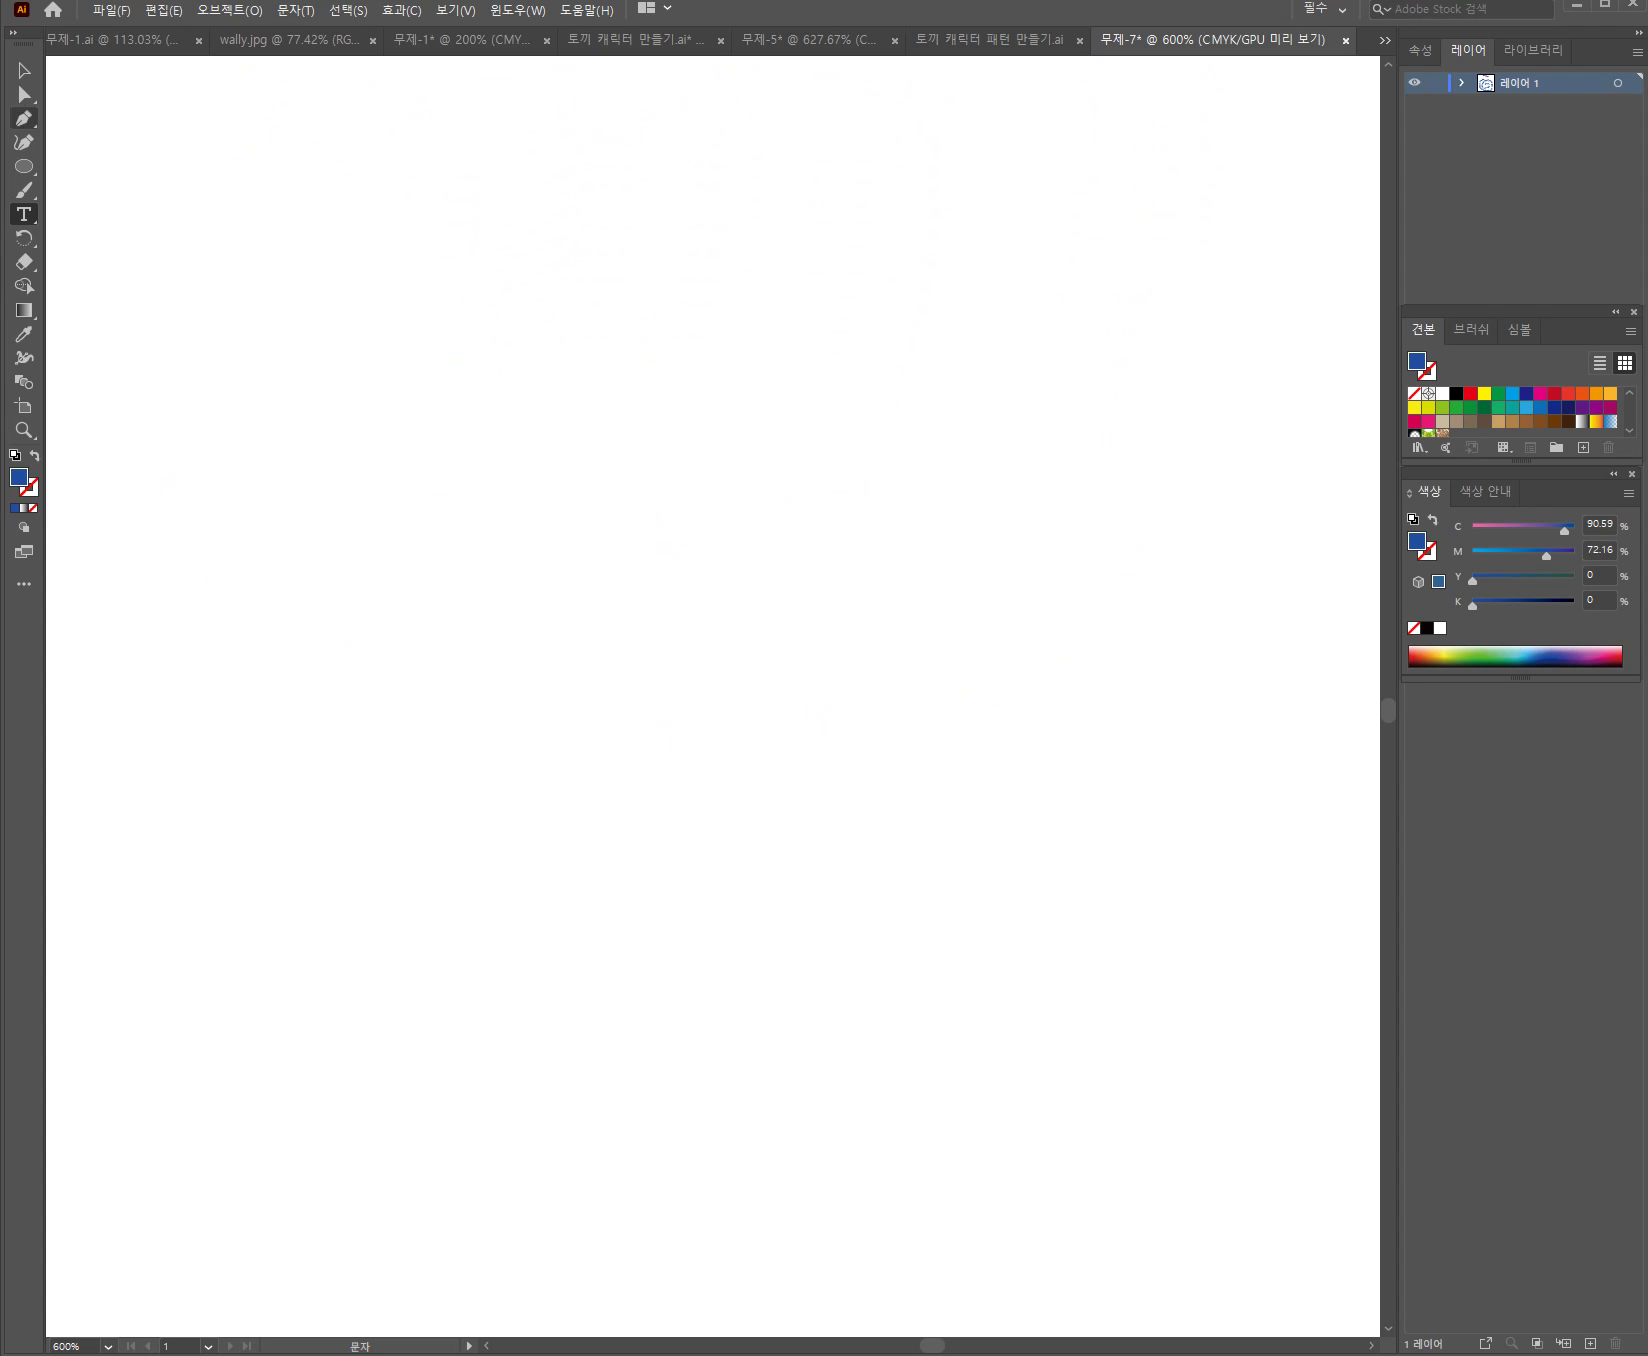
key("p")
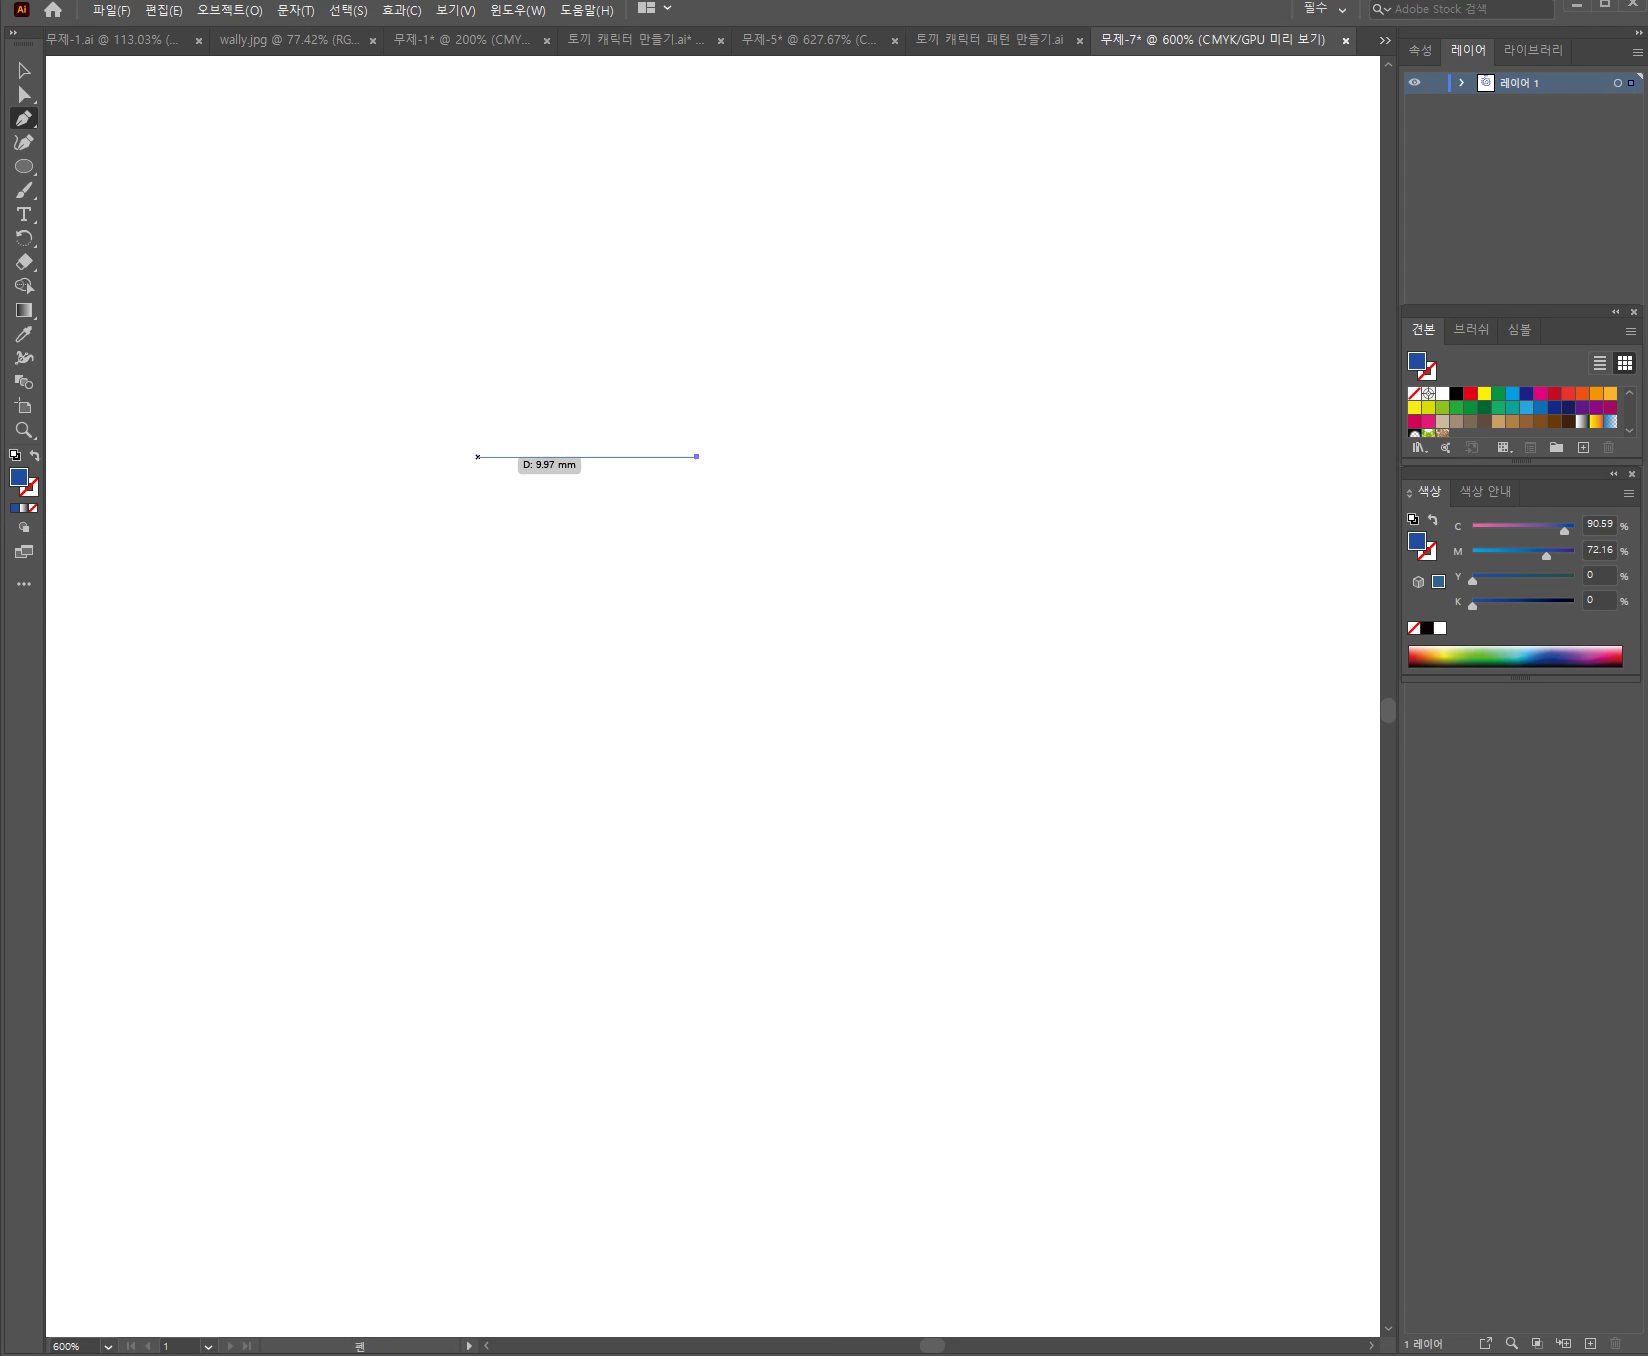
left_click_drag(479, 457, 387, 600)
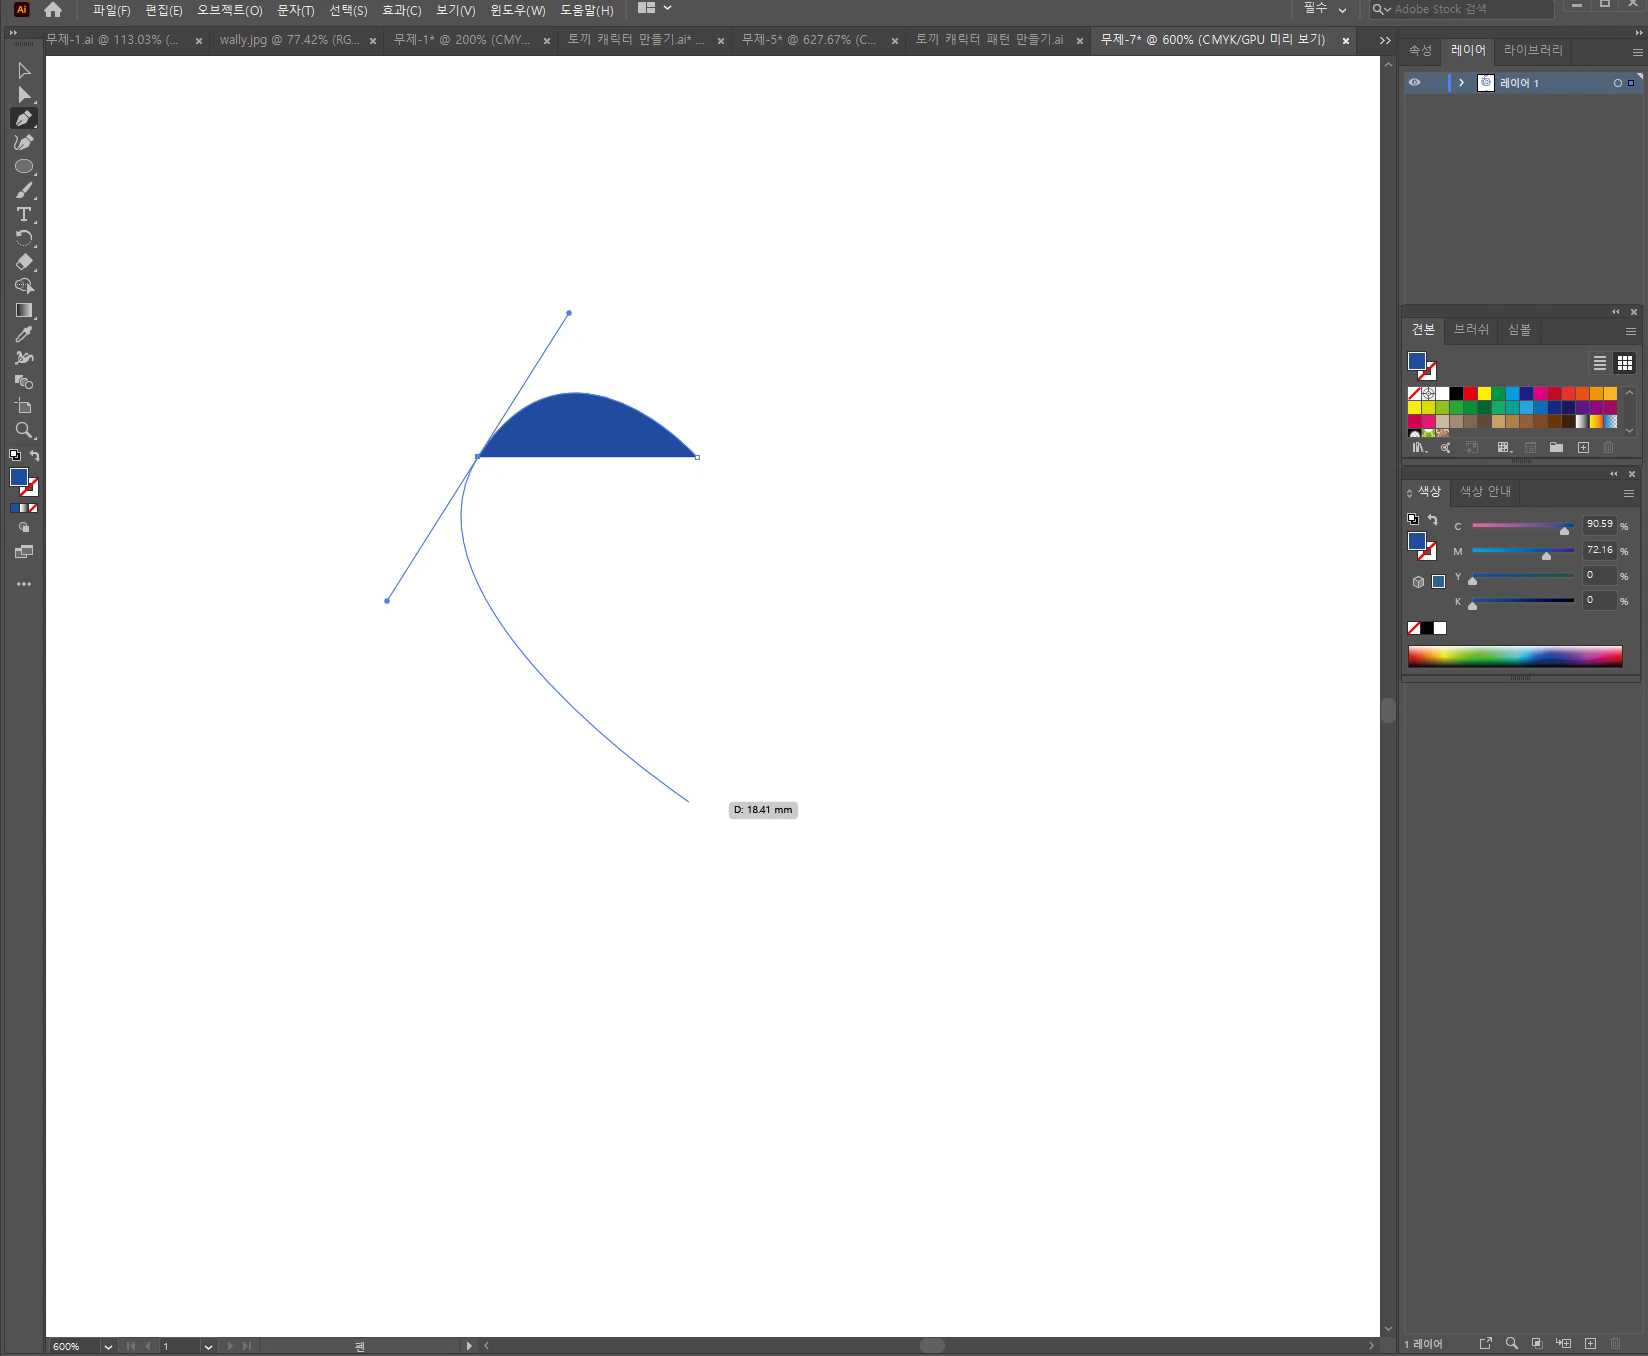
left_click(697, 801)
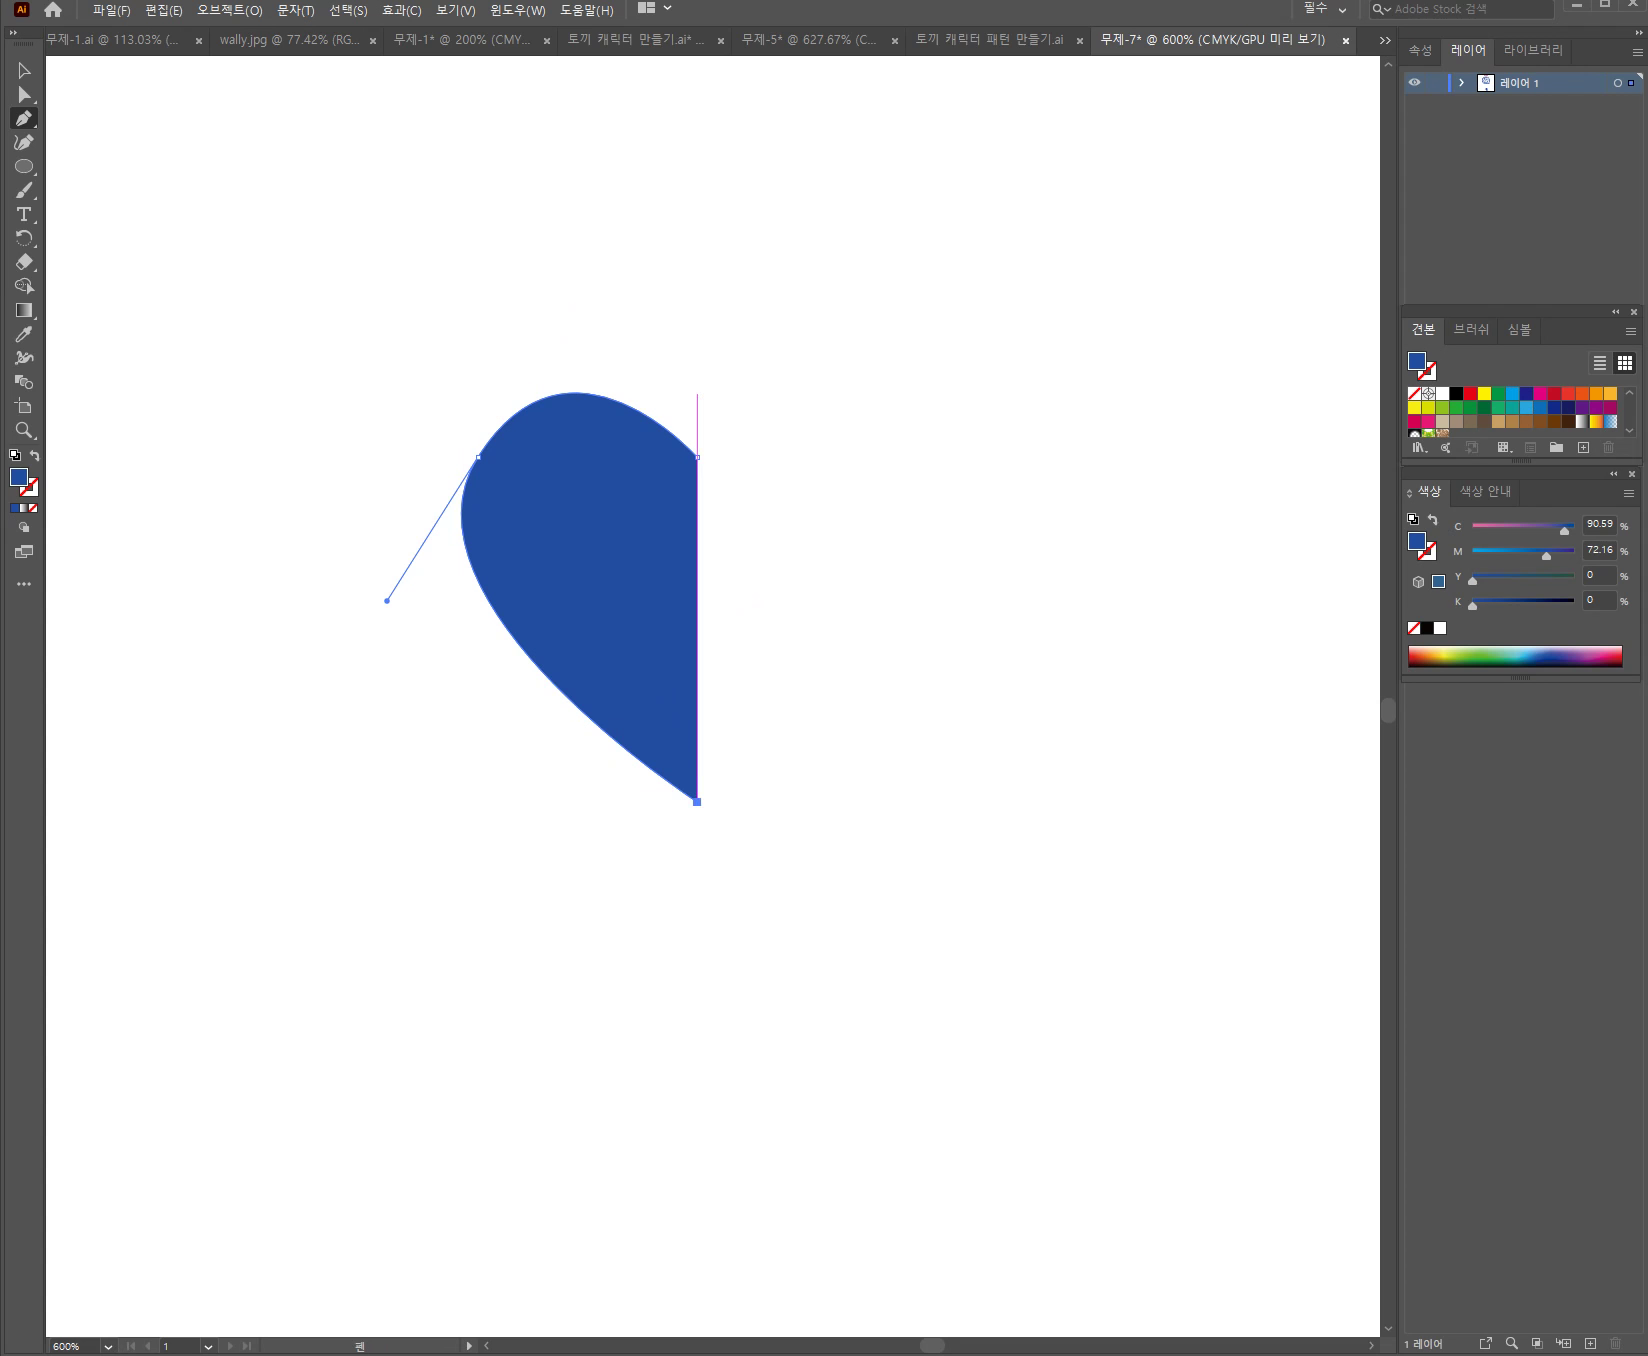
key("ctrl")
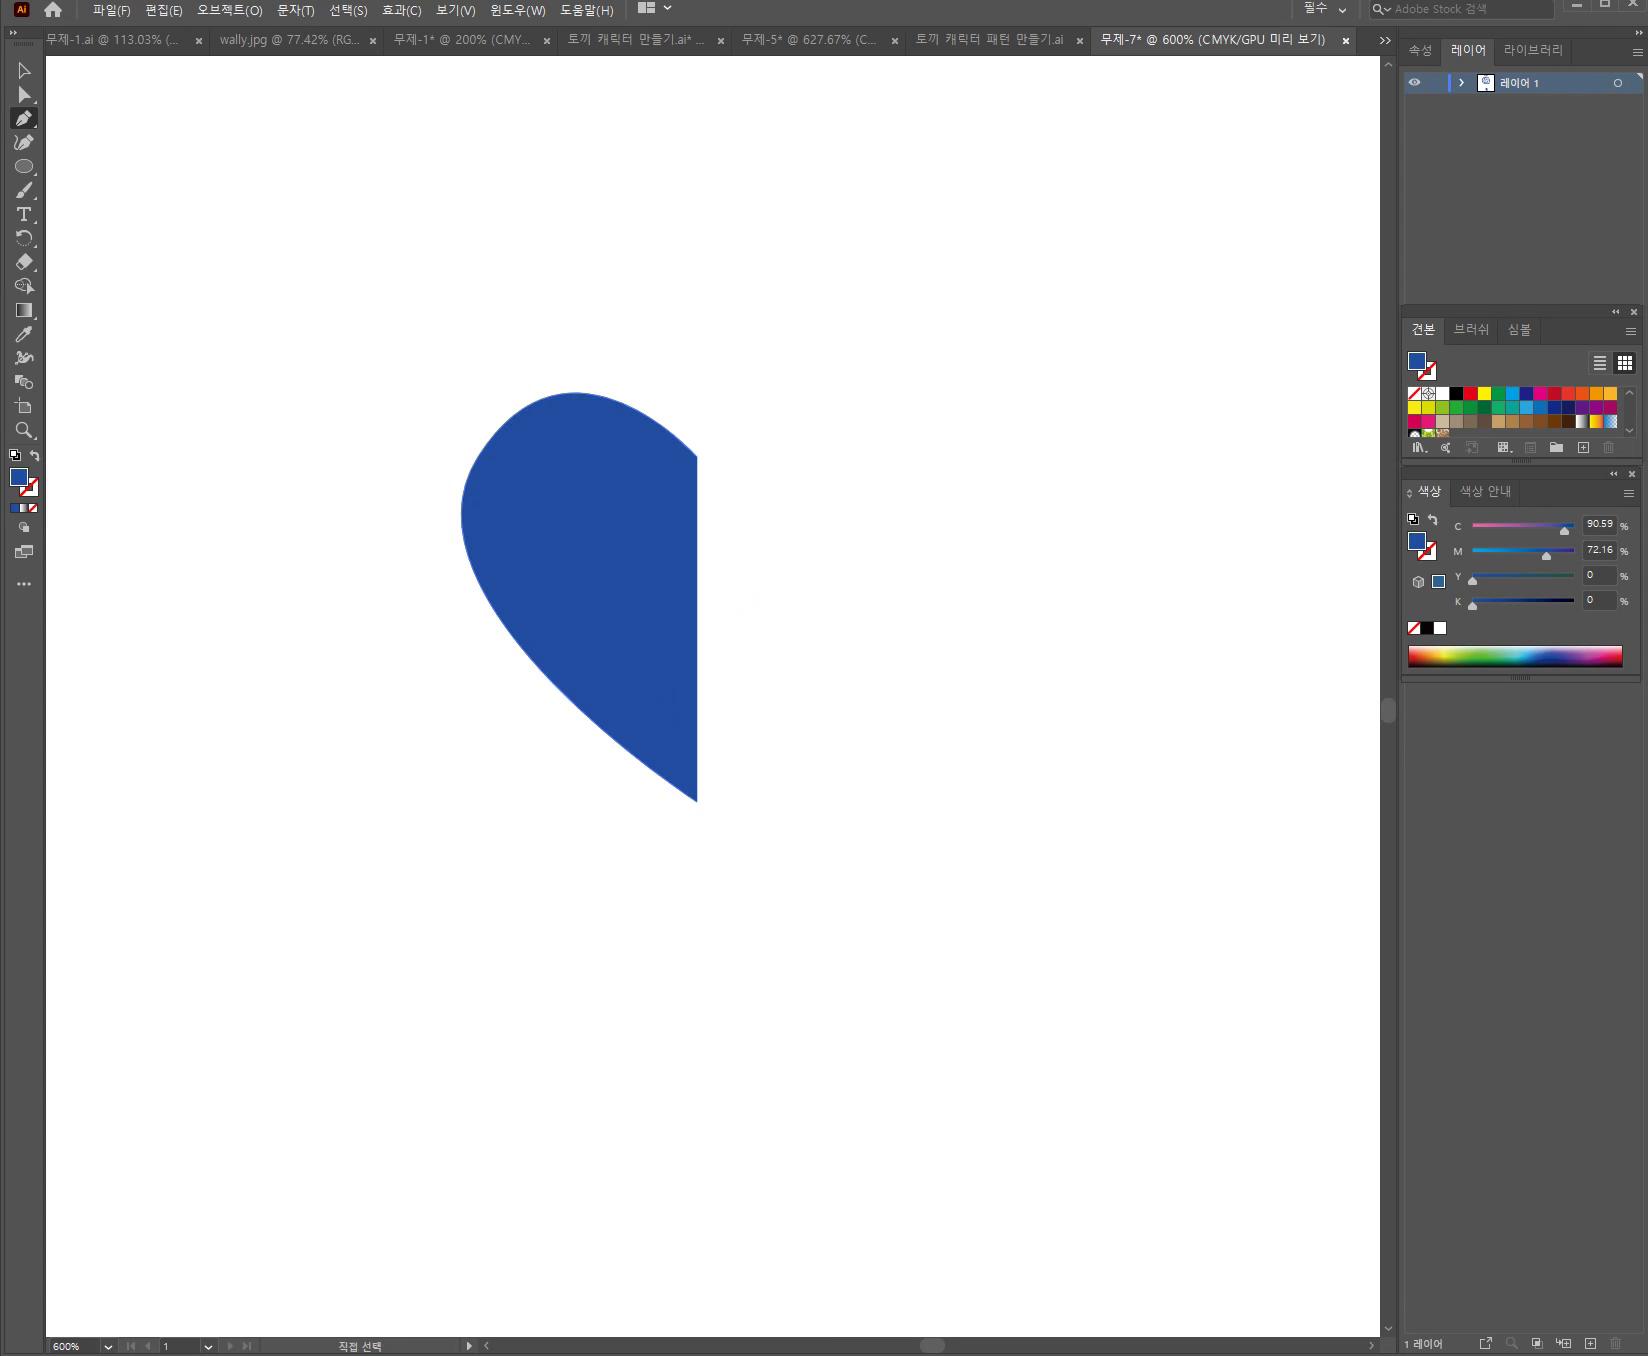
Select the half heart and create a reflected copy of it about the vertical axis
key("v")
left_click_drag(436, 344, 726, 828)
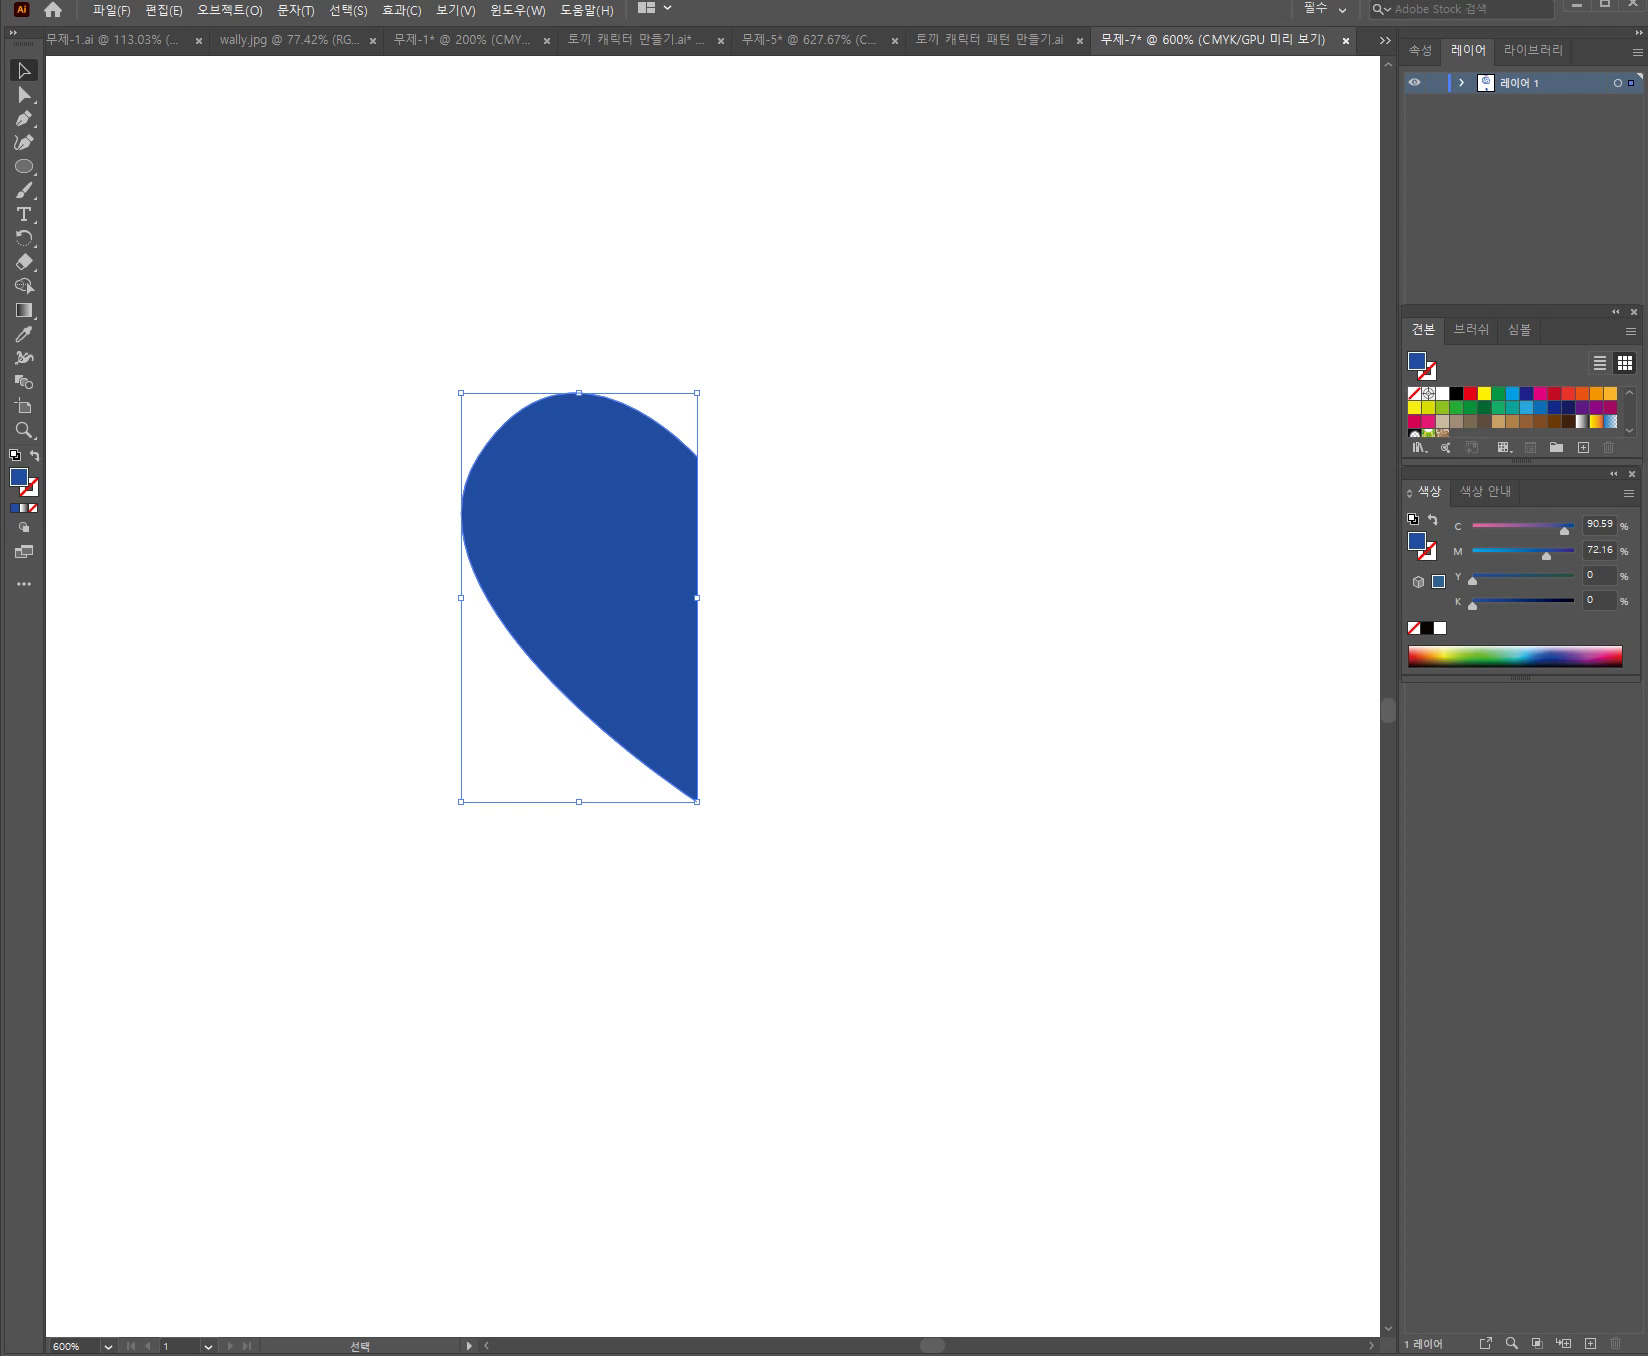
left_click(229, 10)
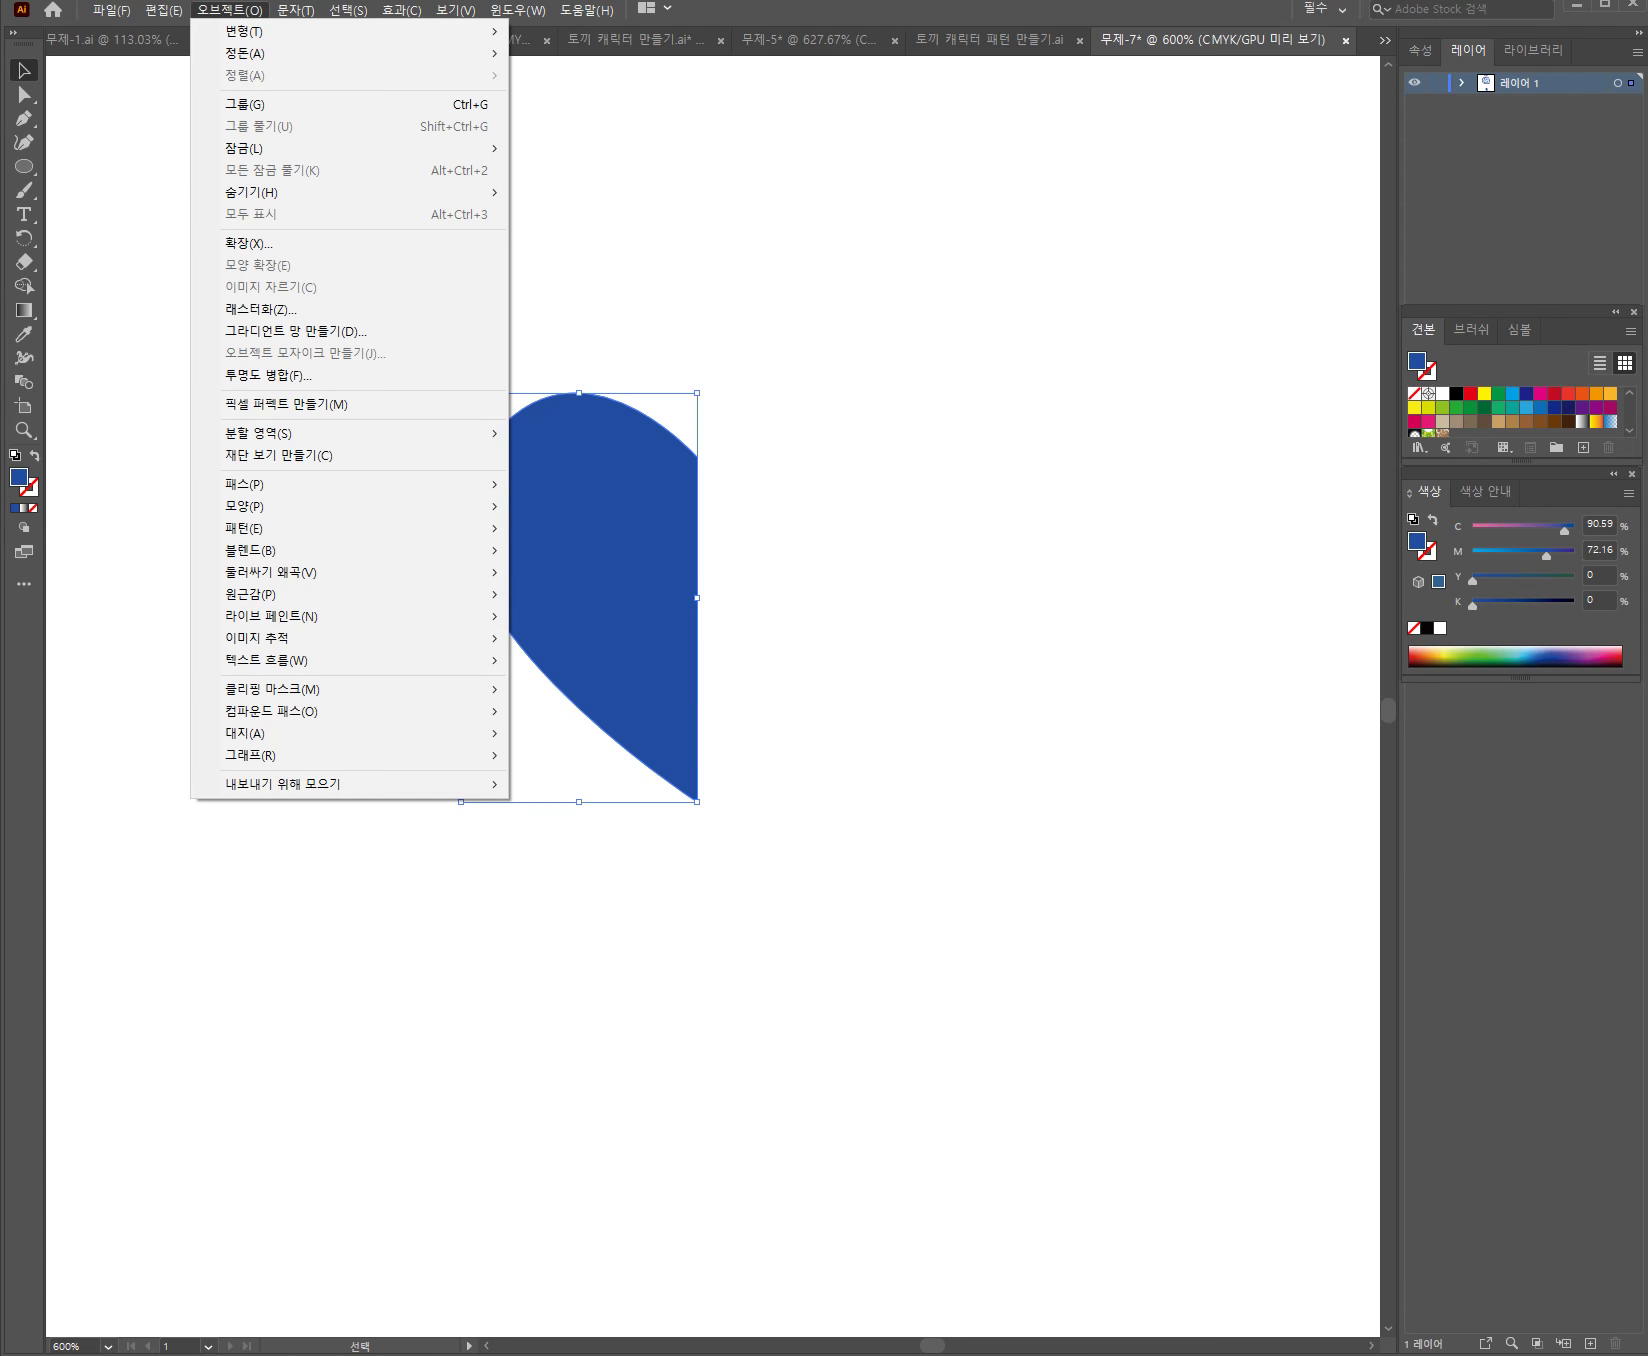
mouse_move(401, 10)
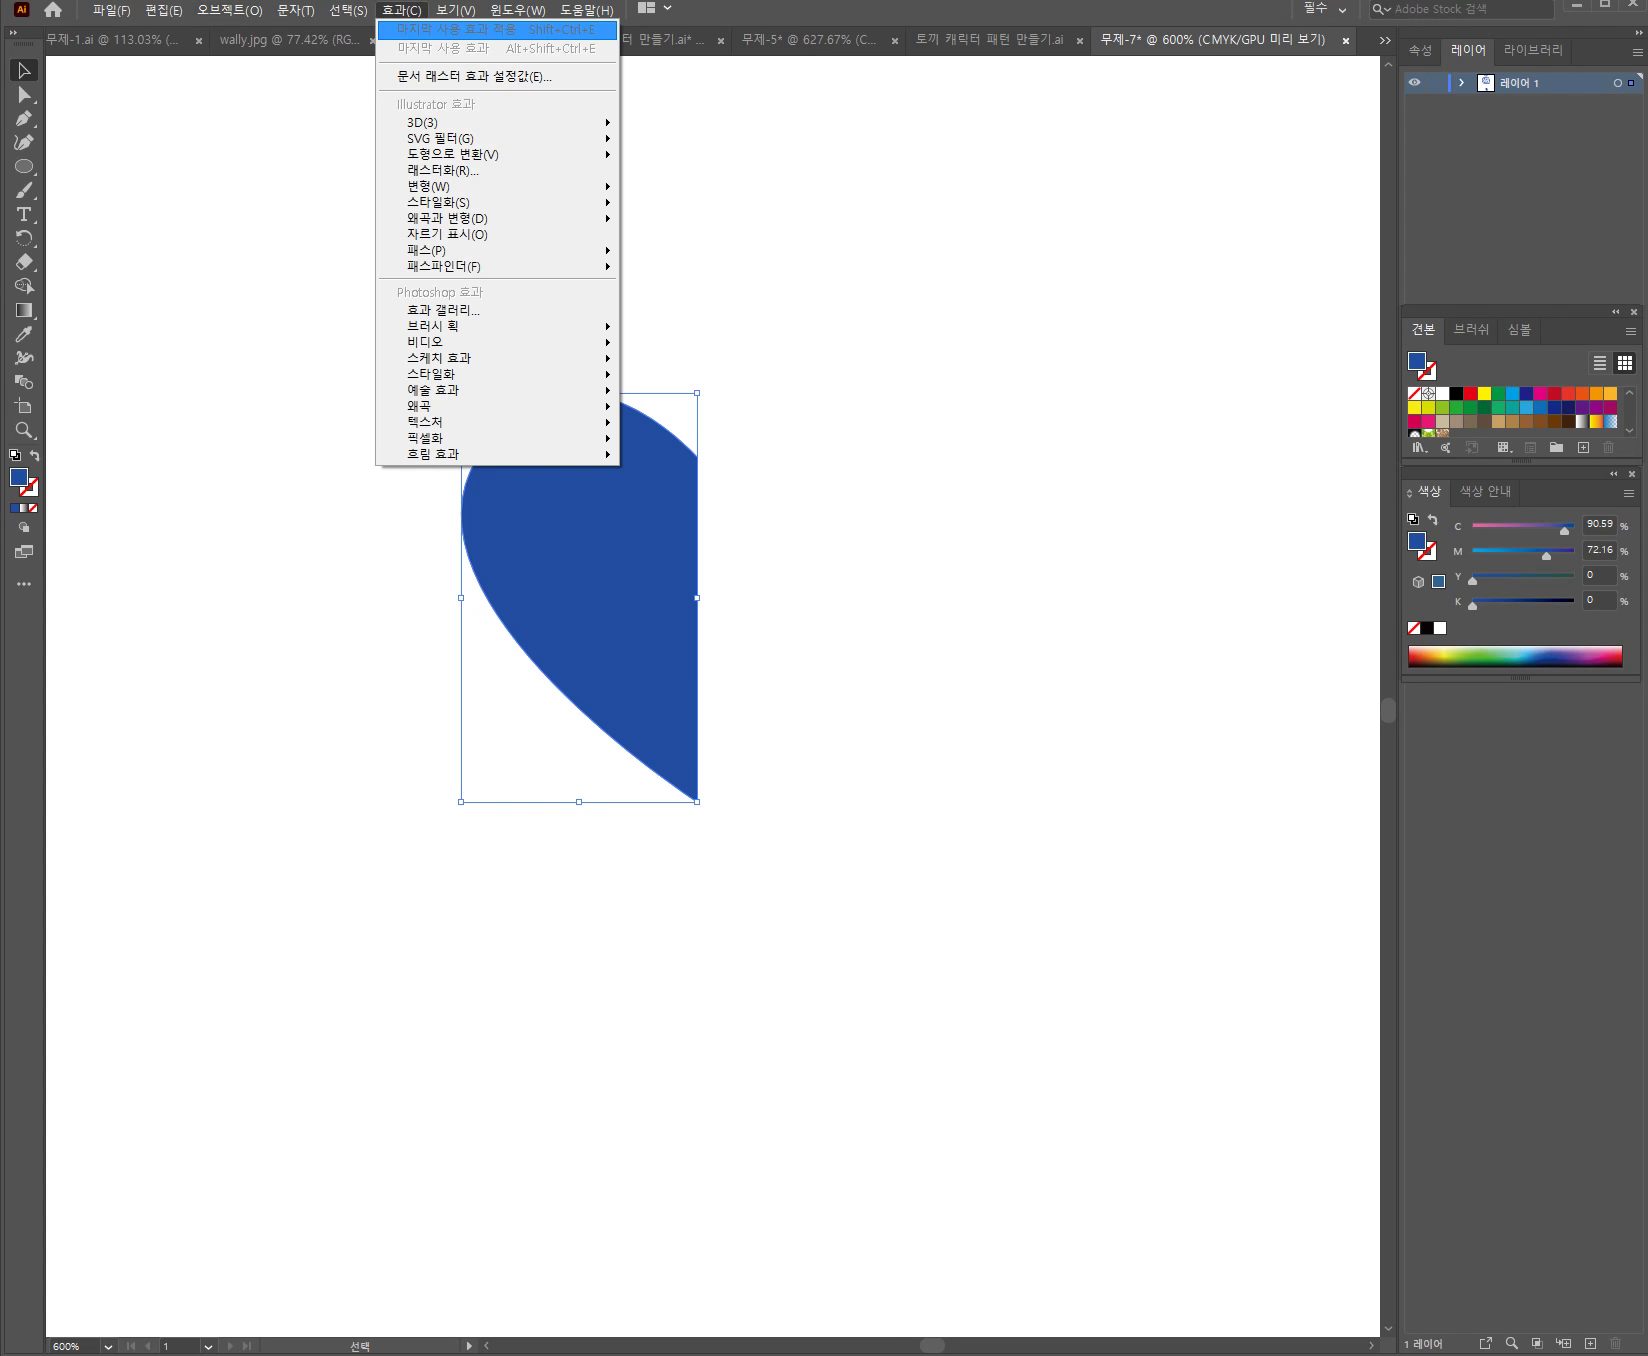
mouse_move(229, 10)
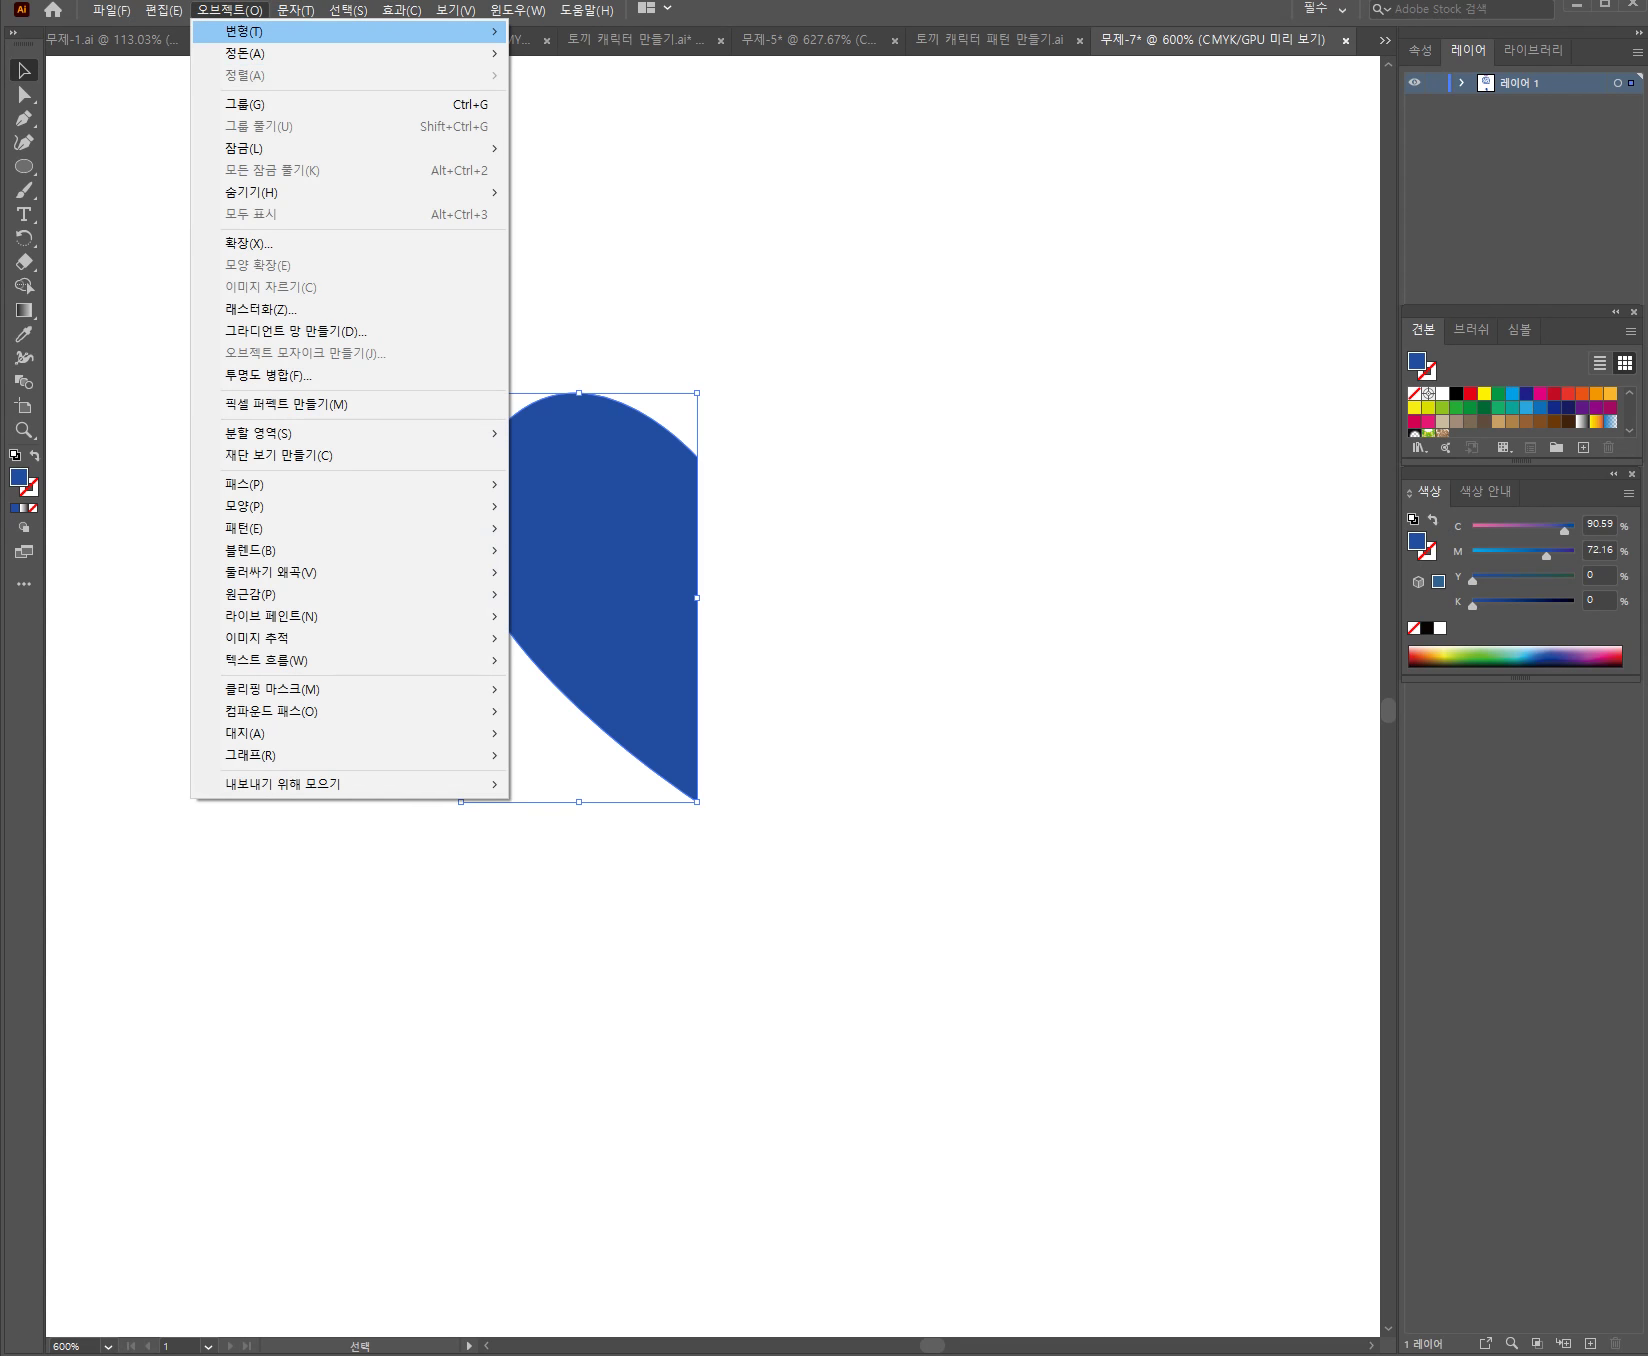
mouse_move(347, 31)
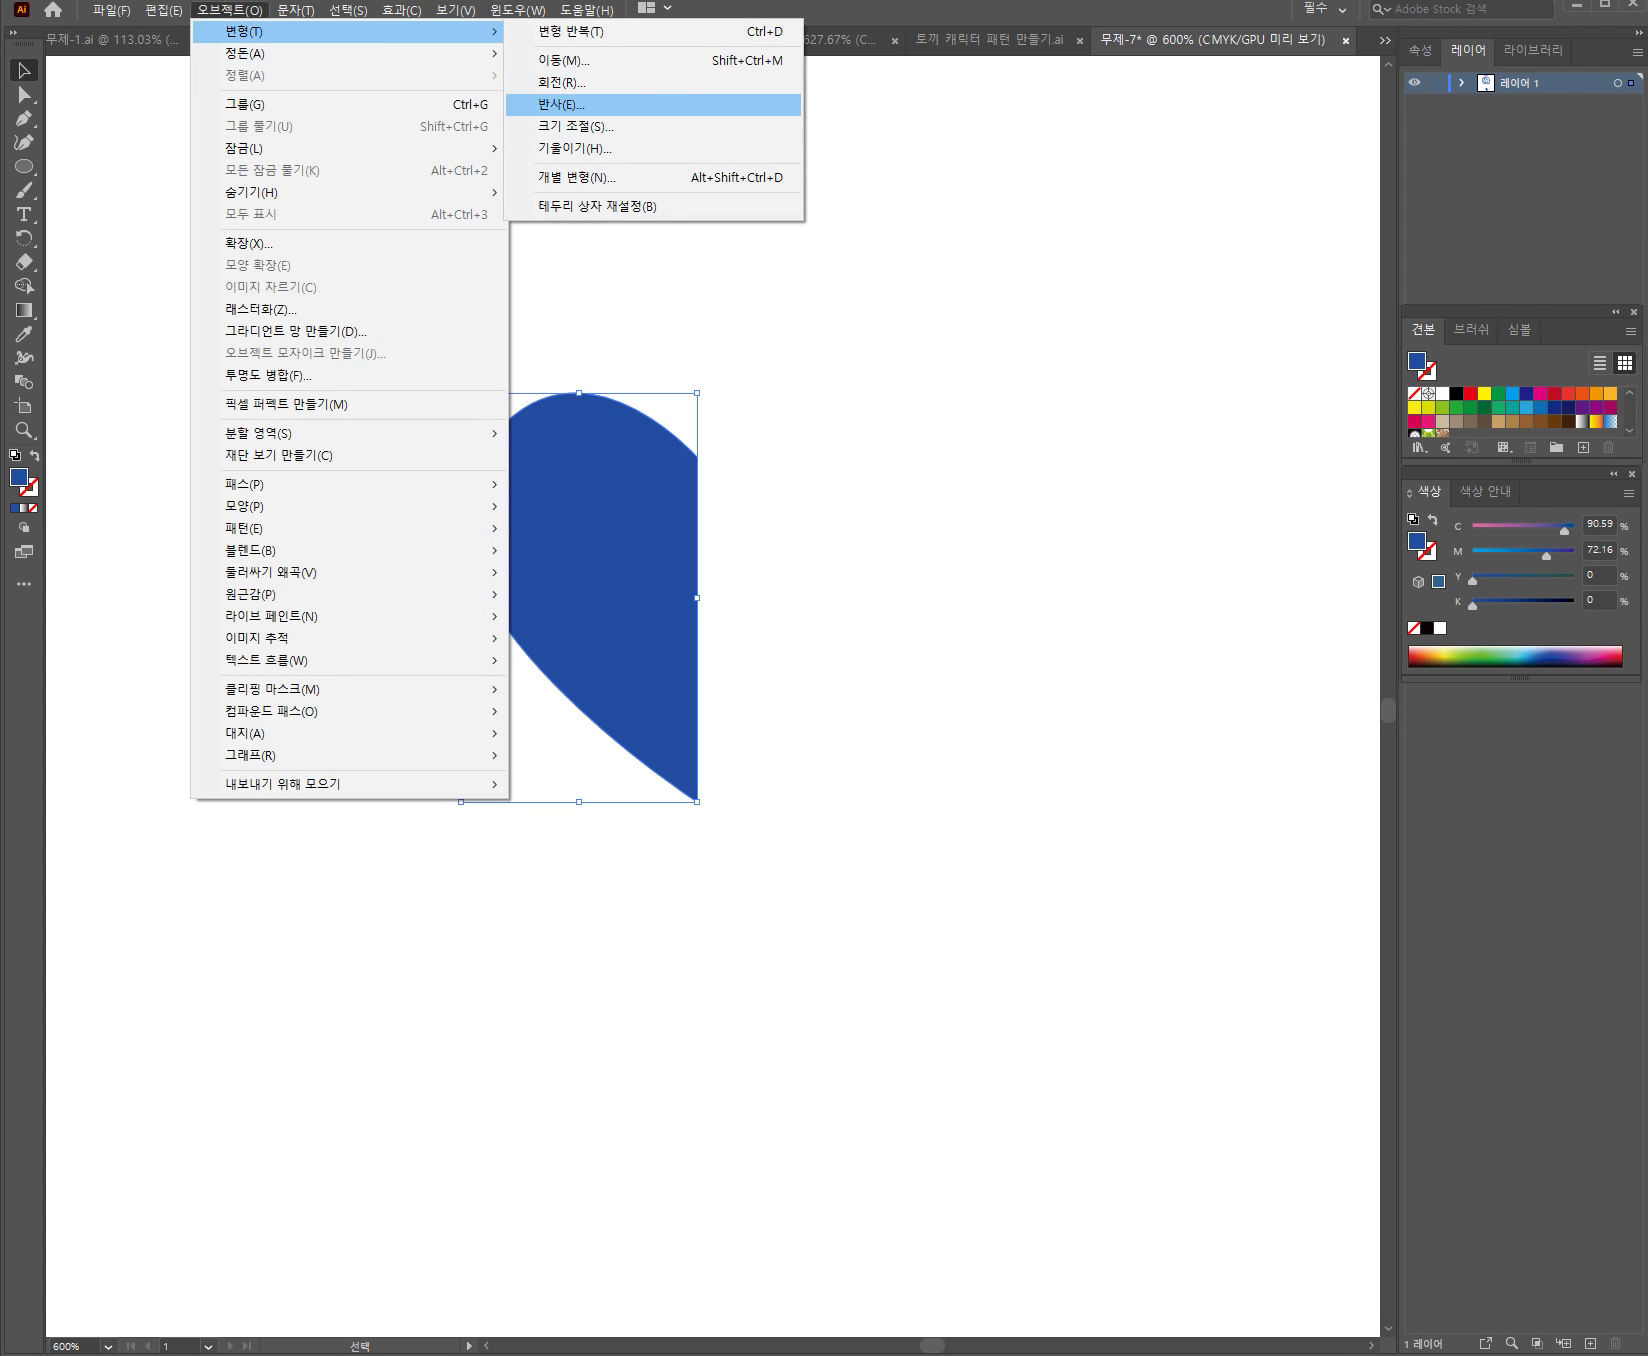
left_click(560, 104)
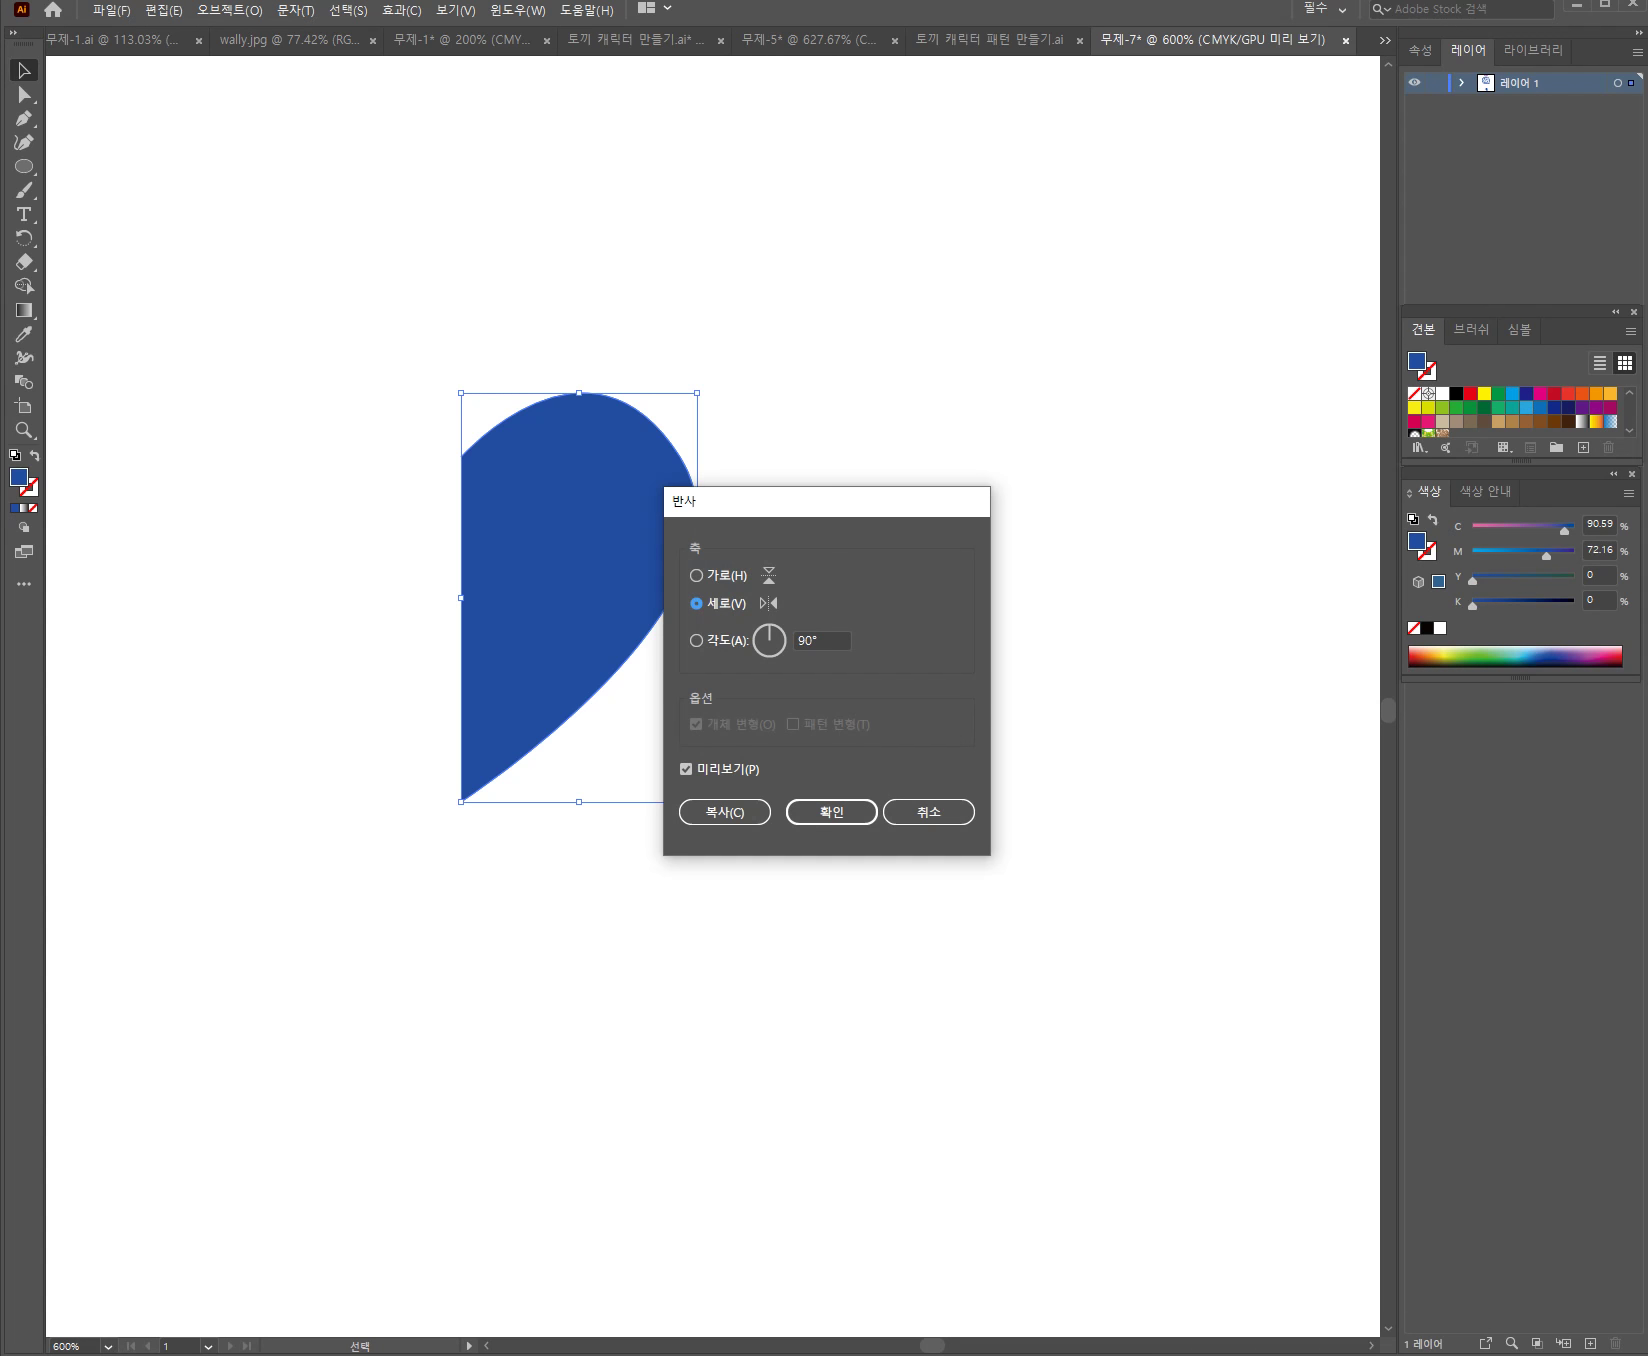
left_click(724, 811)
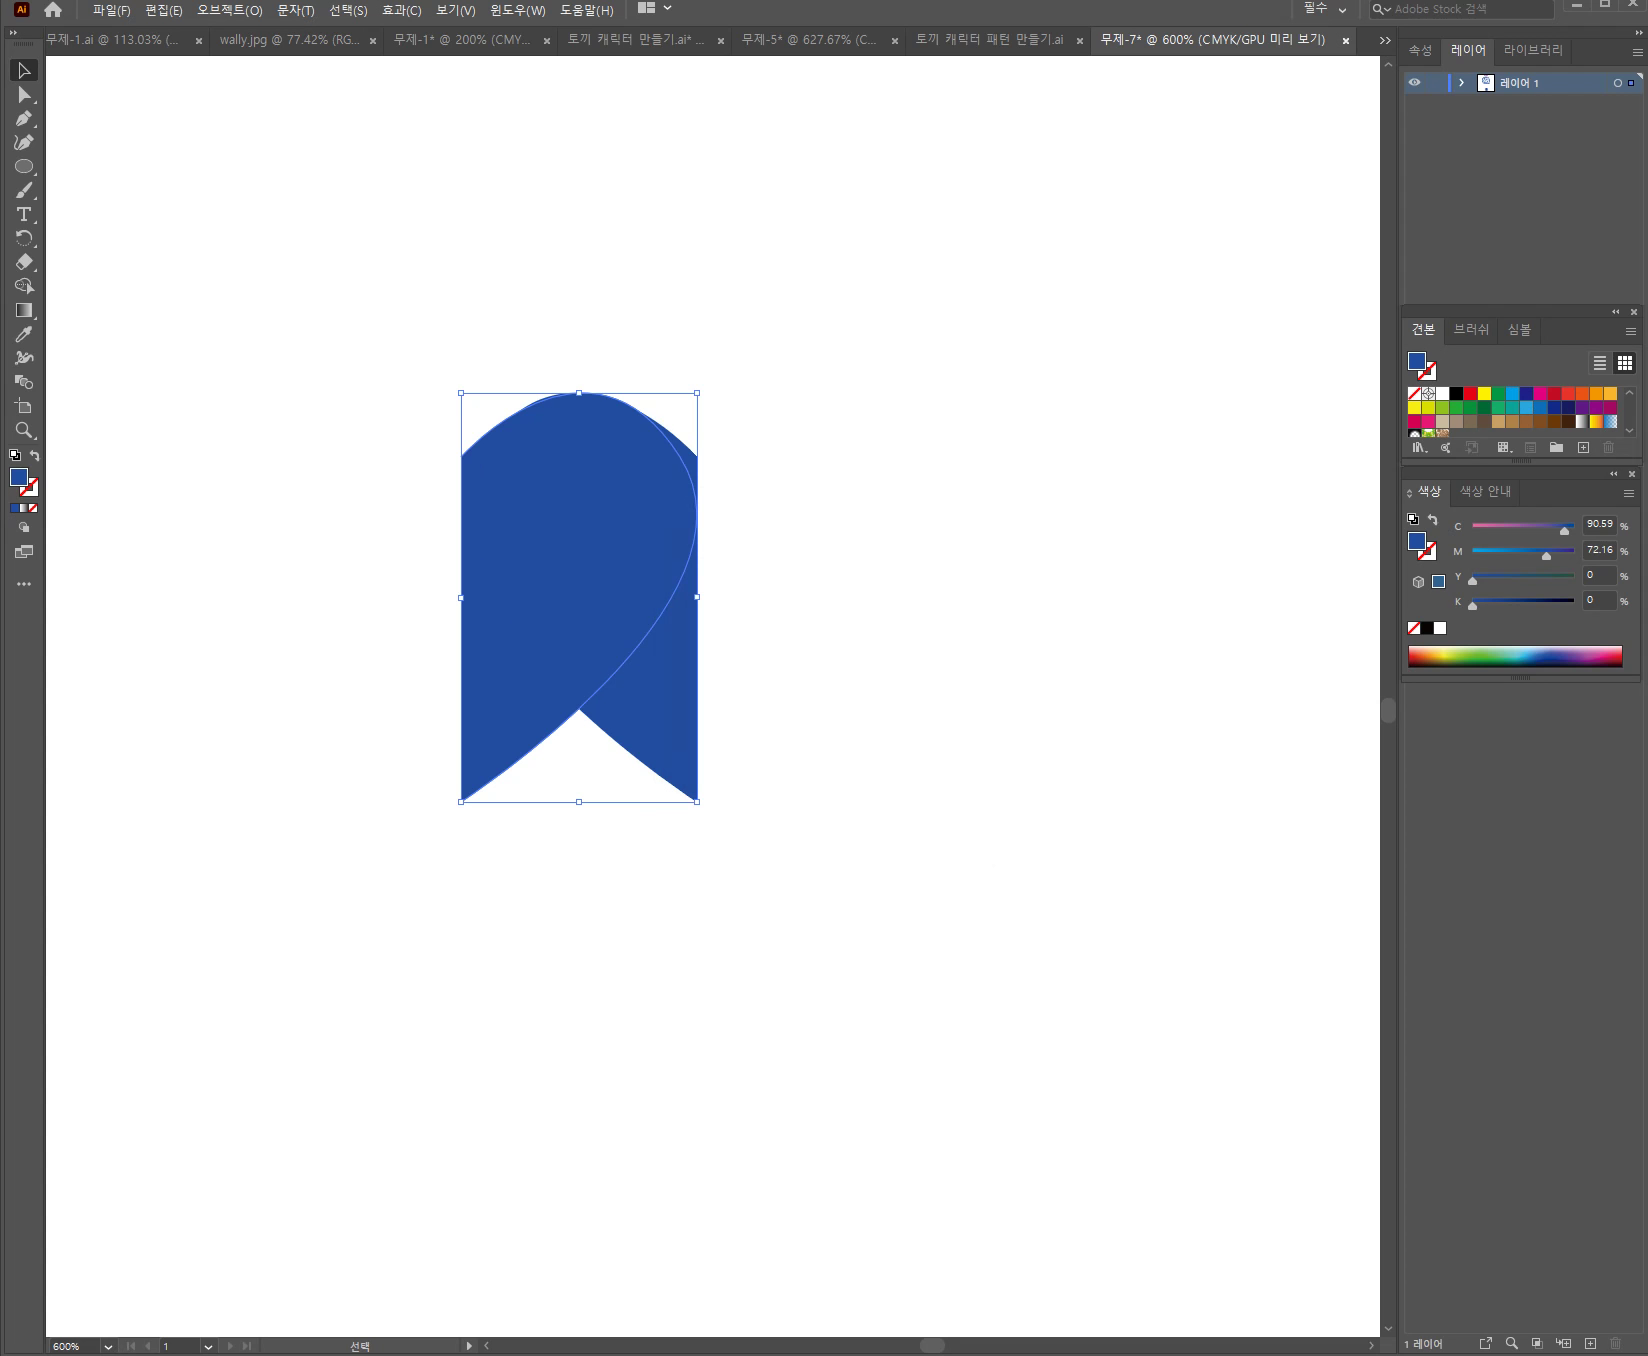
Nudge the mirrored half to the right until its straight edge meets the original half to form a full heart, and deselect it
key("Right")
key("Right")
key("Right")
key("Right")
key("Right")
key("Right")
key("Right")
key("Right")
key("Right")
key("Right")
key("Right")
key("Right")
key("Right")
key("Right")
key("Right")
key("Right")
key("Right")
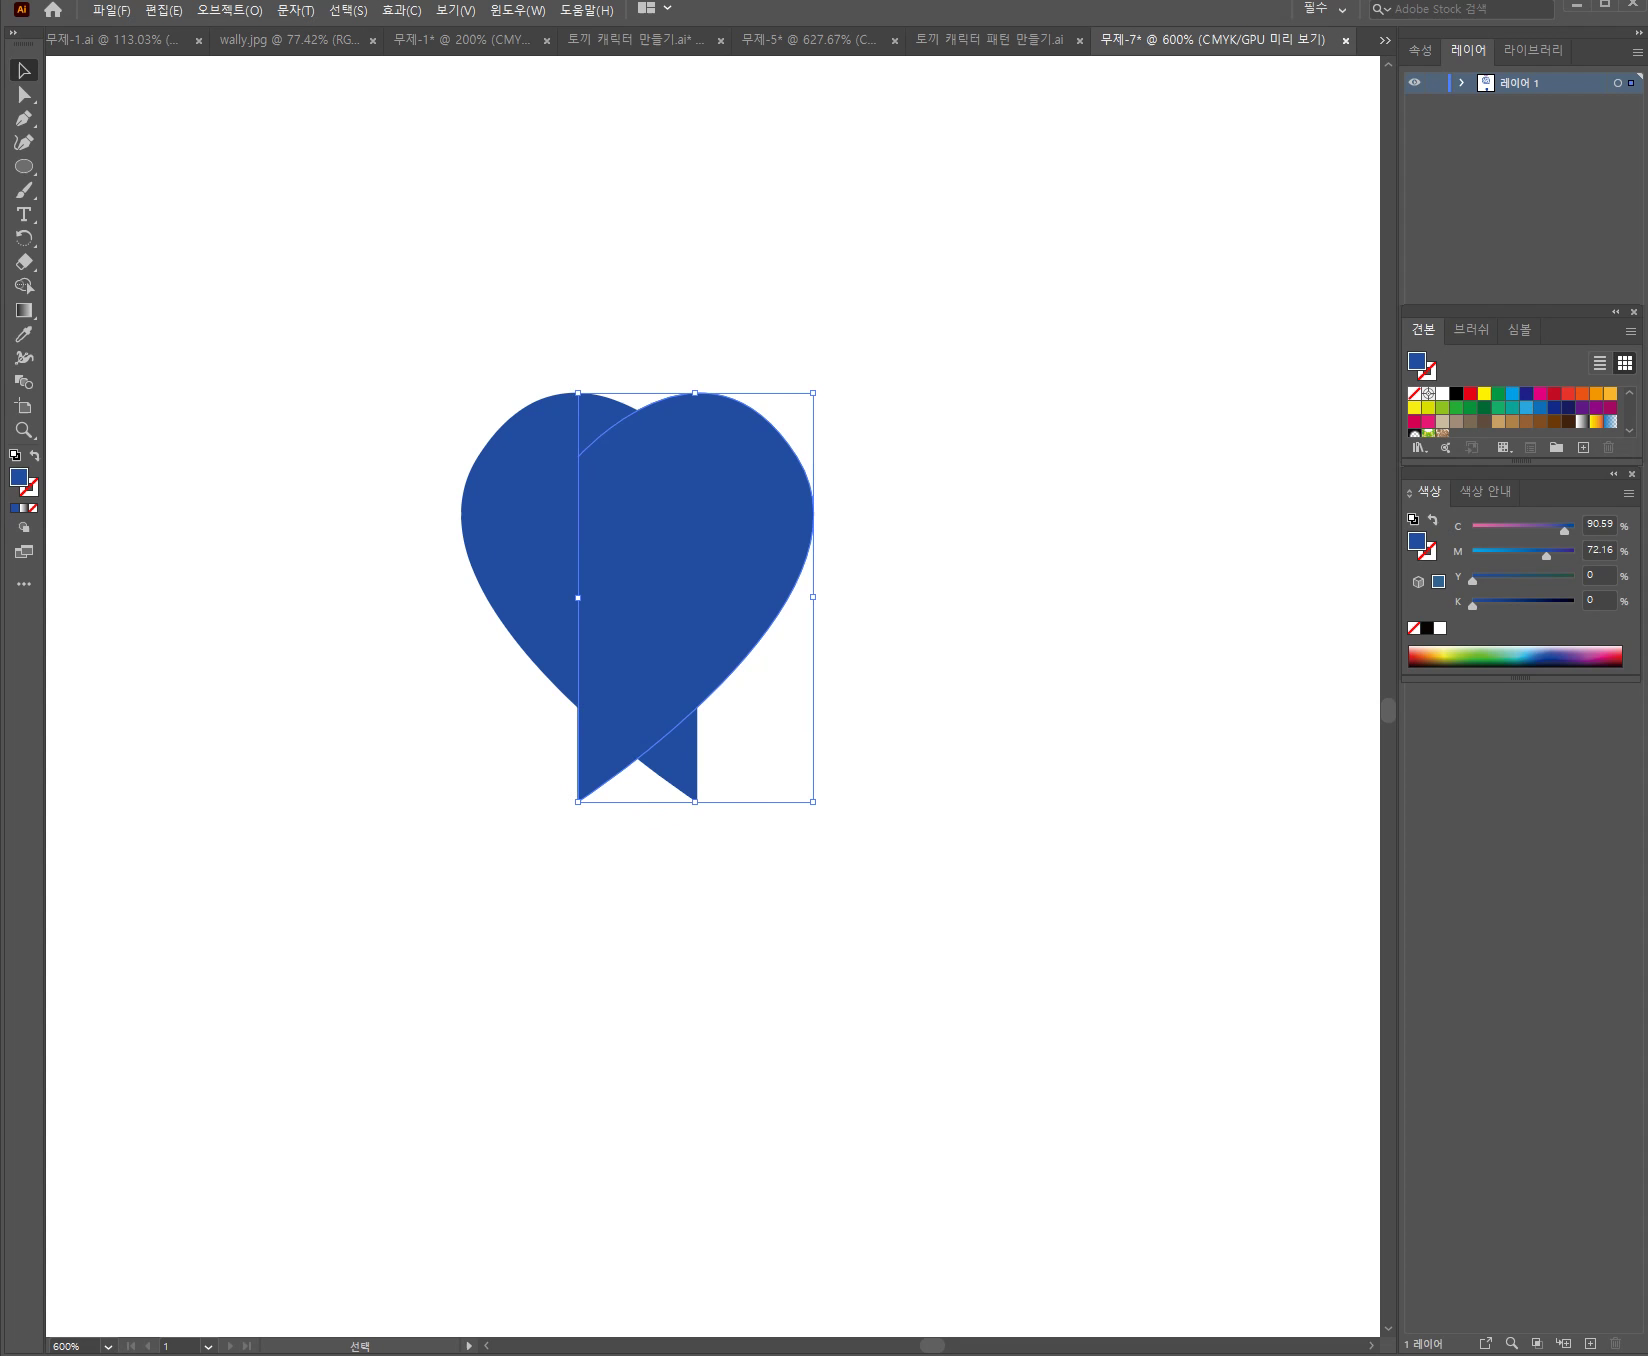
key("Right")
key("Right")
key("Right")
key("Right")
key("Right")
key("Right")
key("Right")
key("Right")
key("Right")
key("Right")
key("Right")
key("Right")
key("Right")
key("Right")
key("Right")
key("Right")
key("Right")
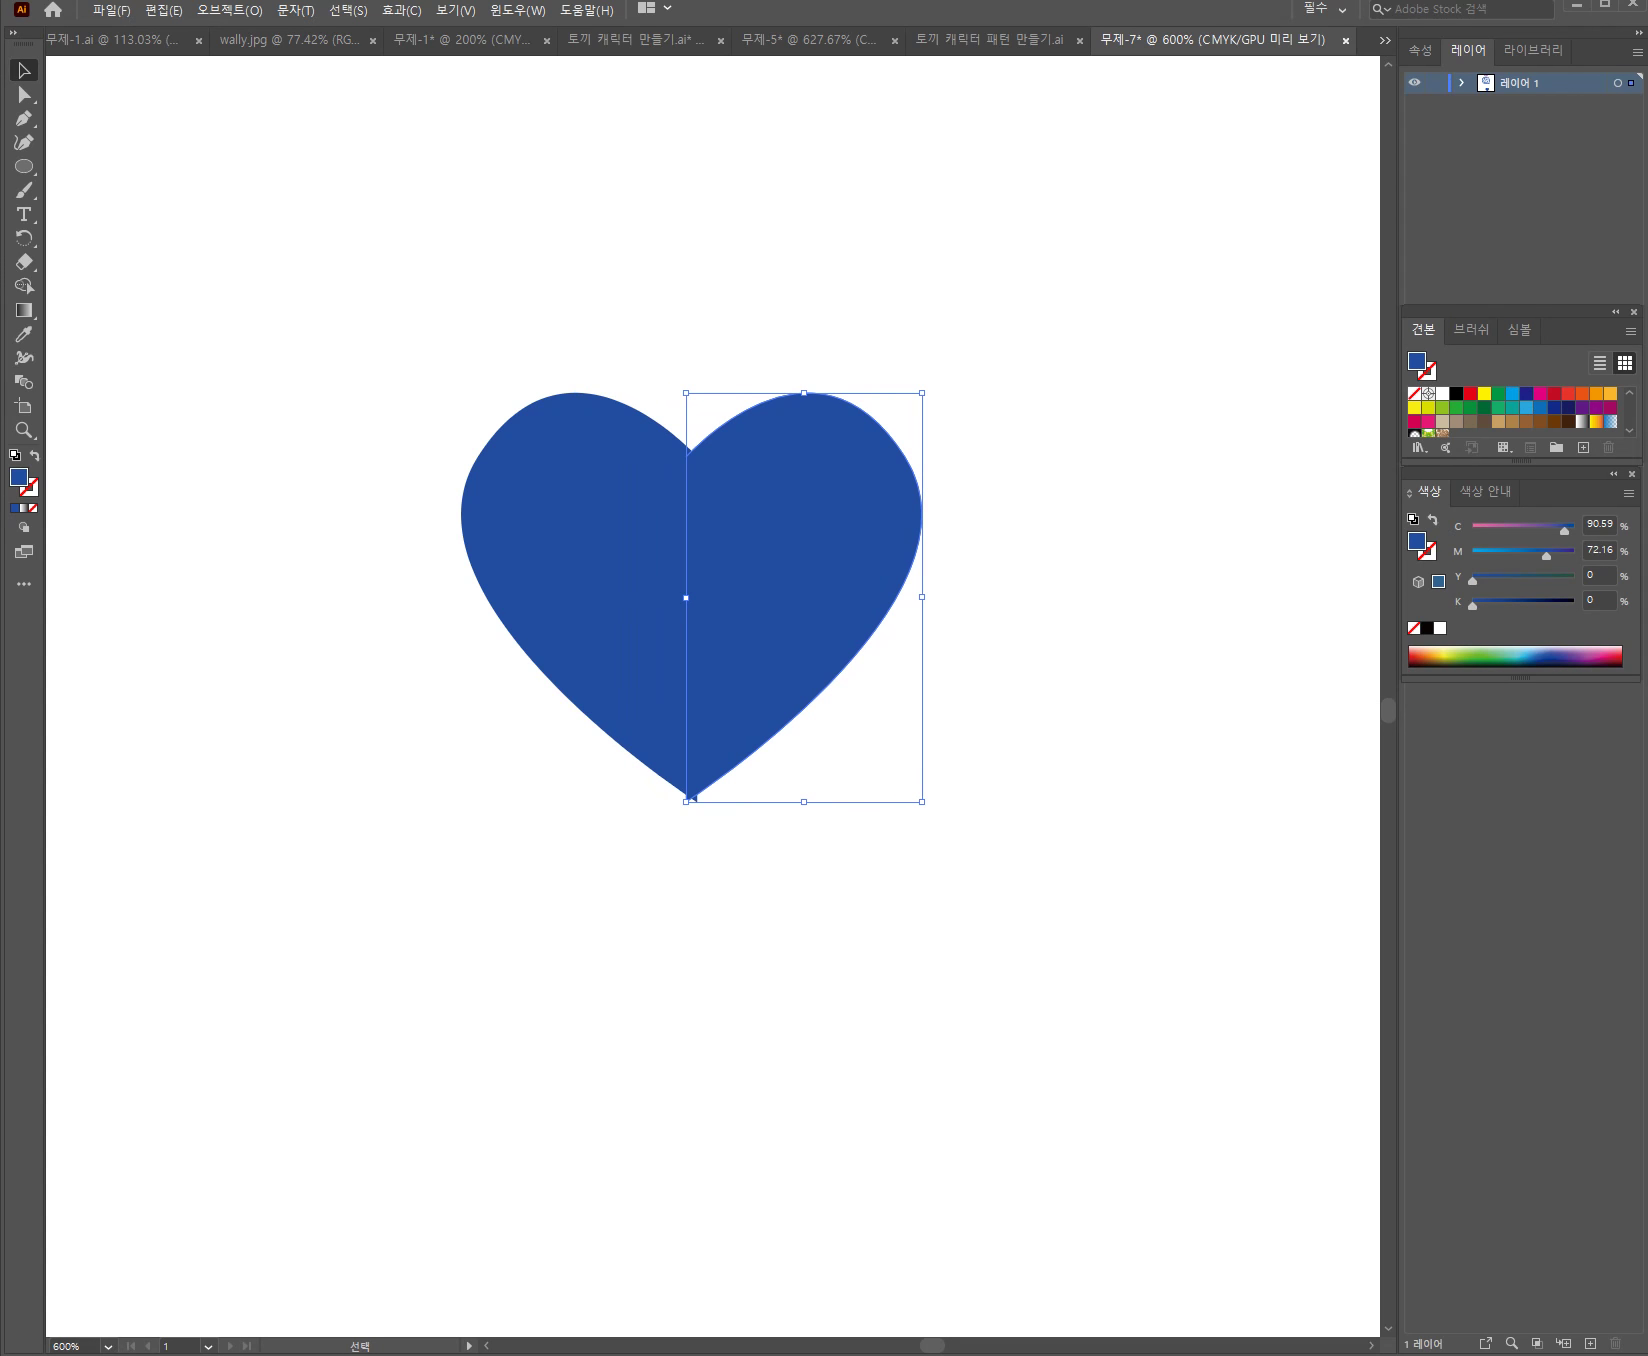
key("Right")
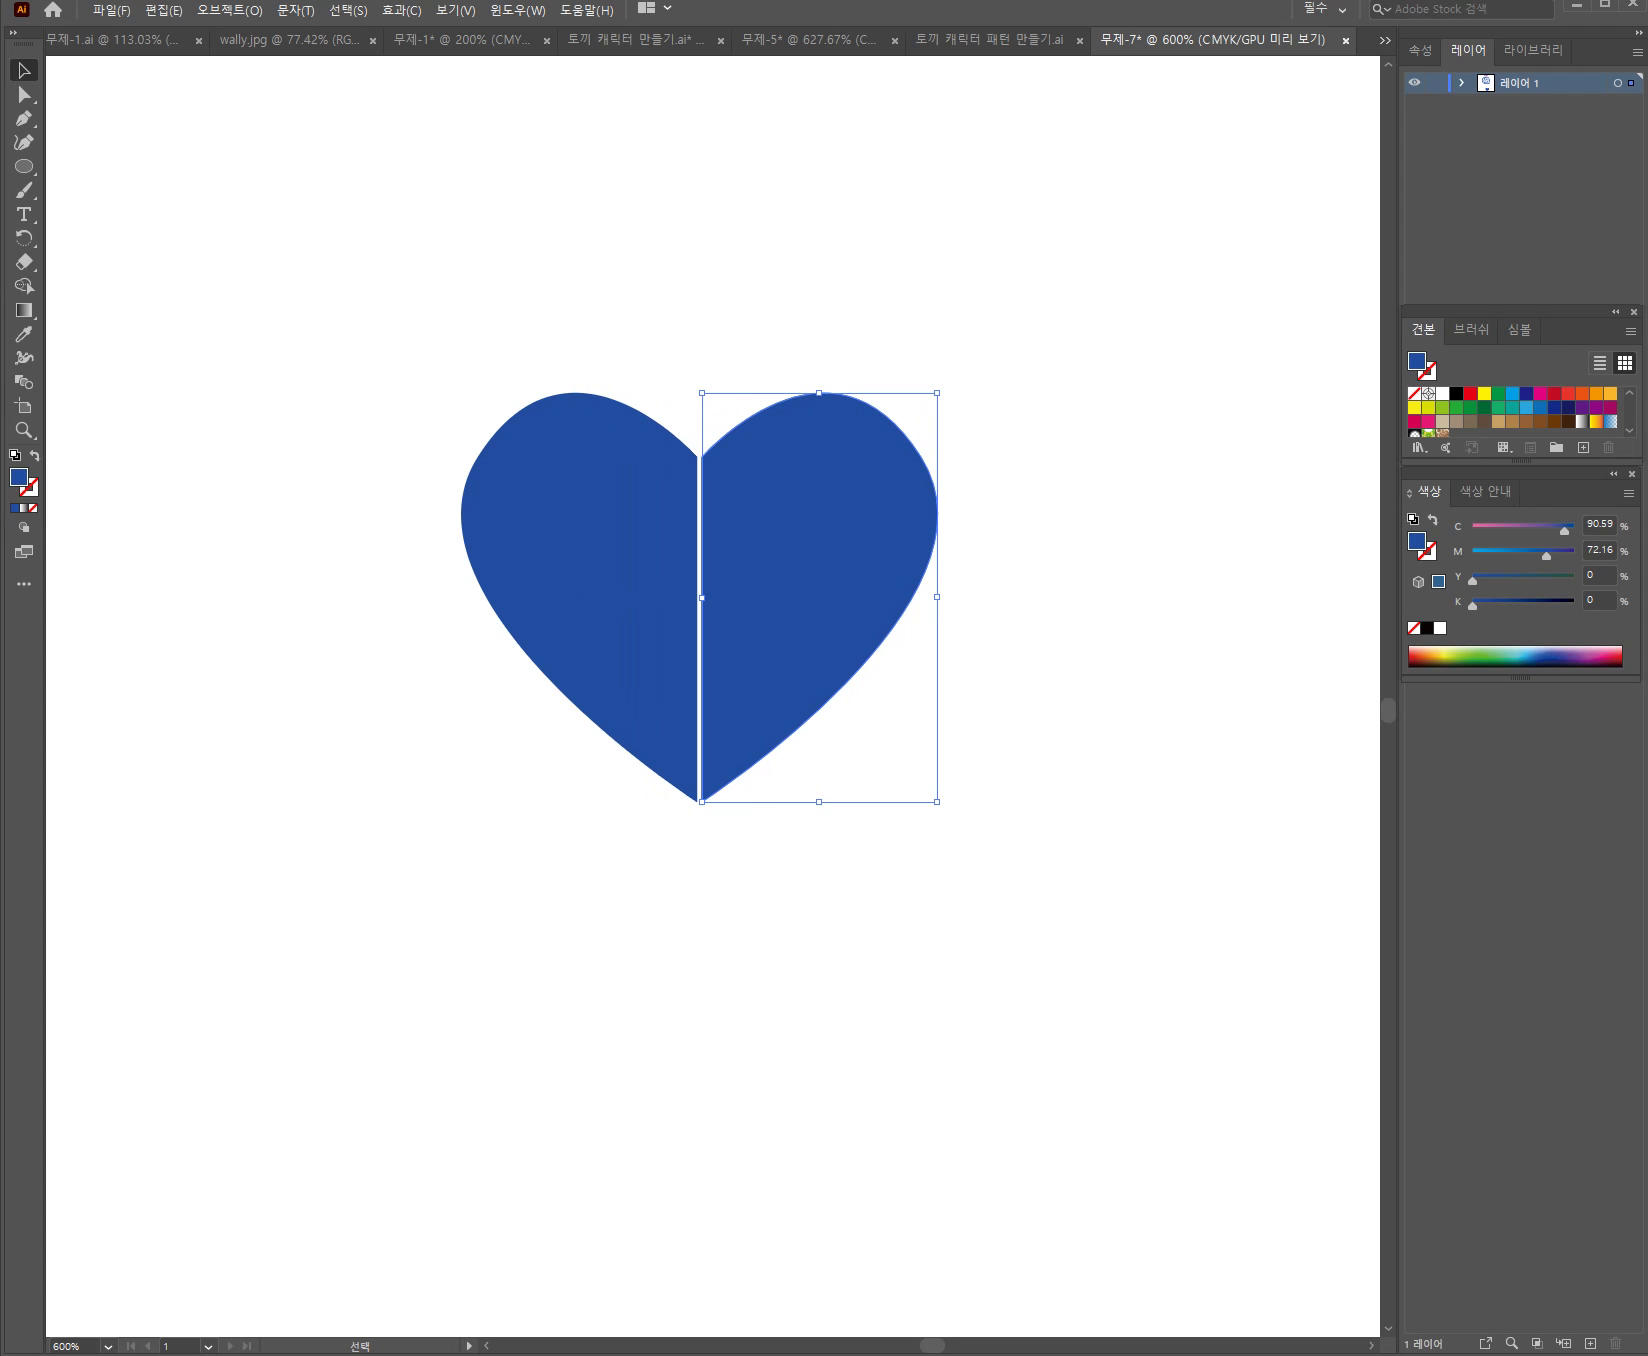
key("Right")
key("Right")
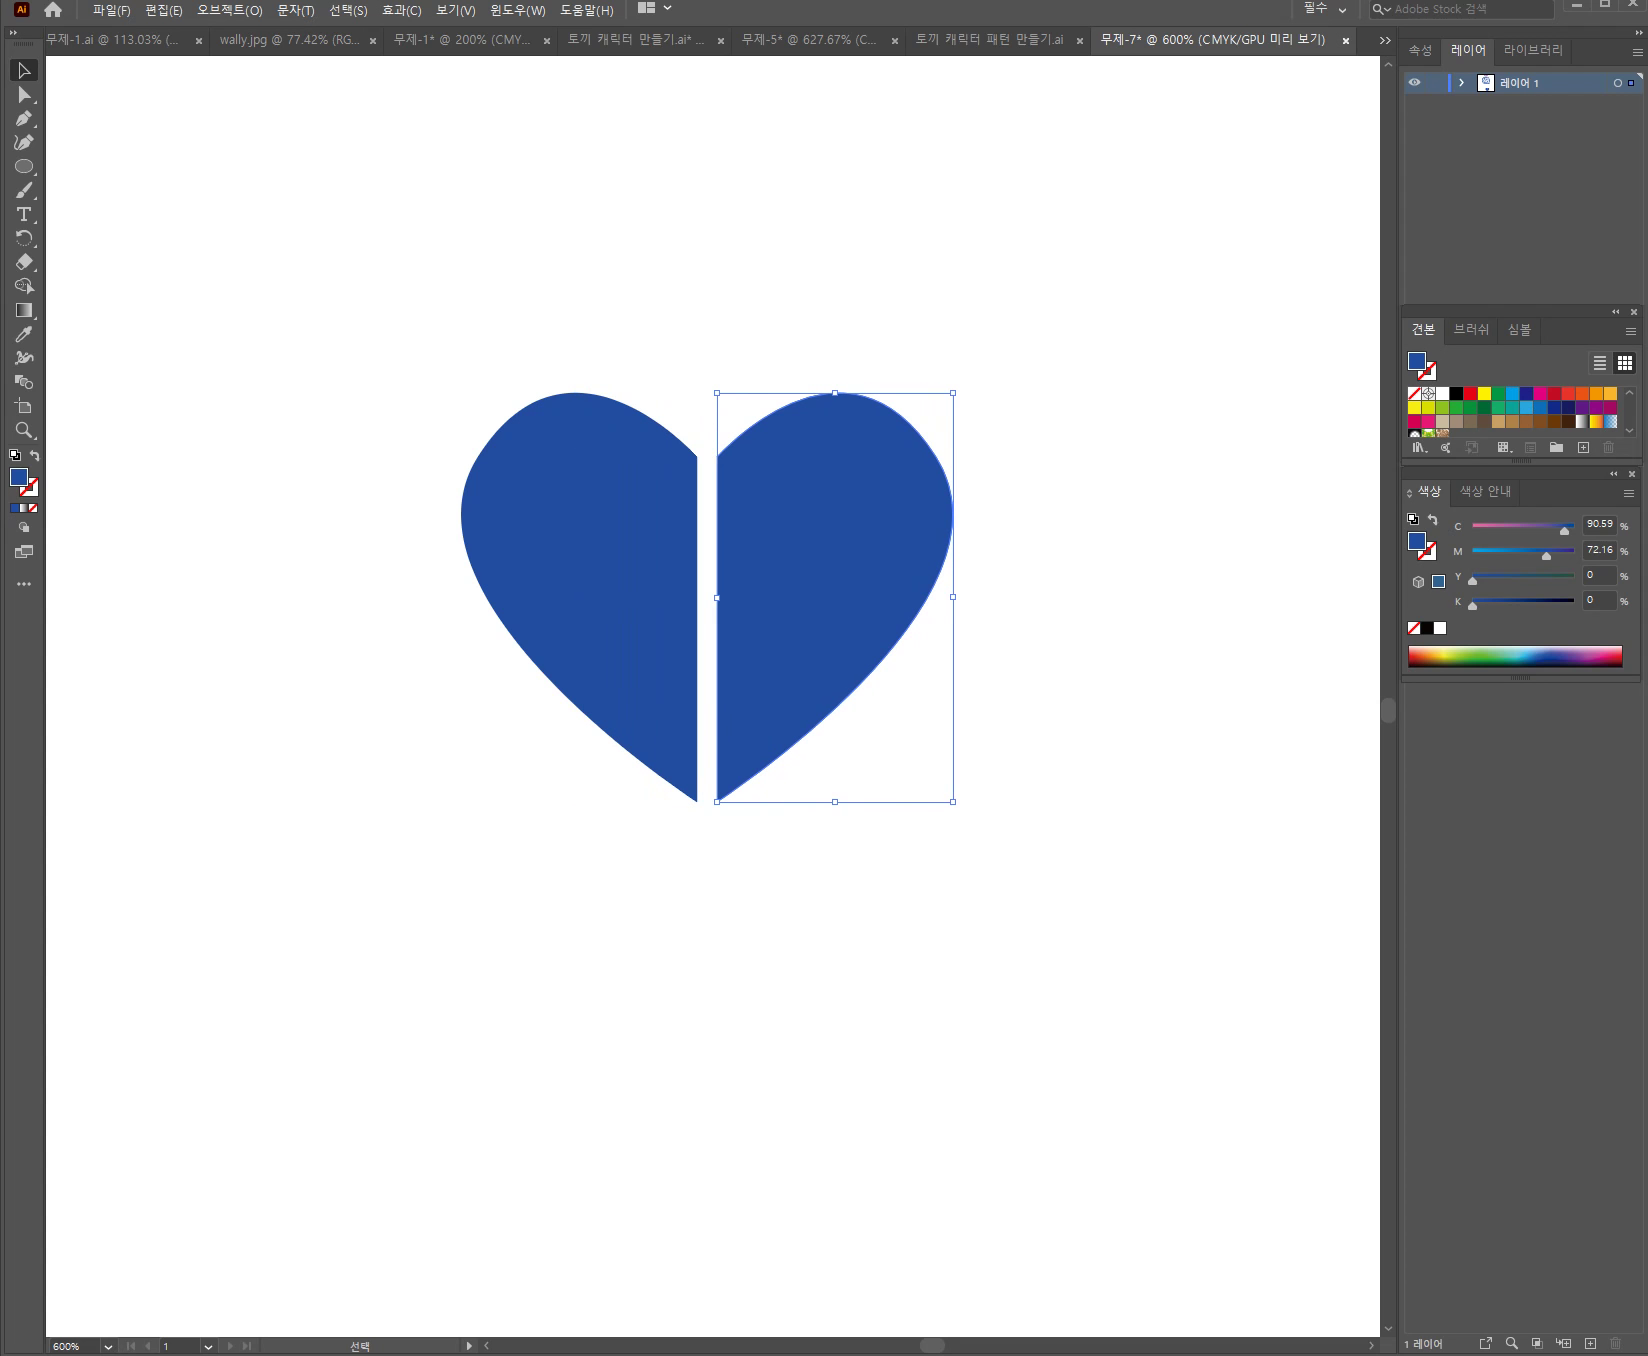
key("Left")
key("Left")
key("Left")
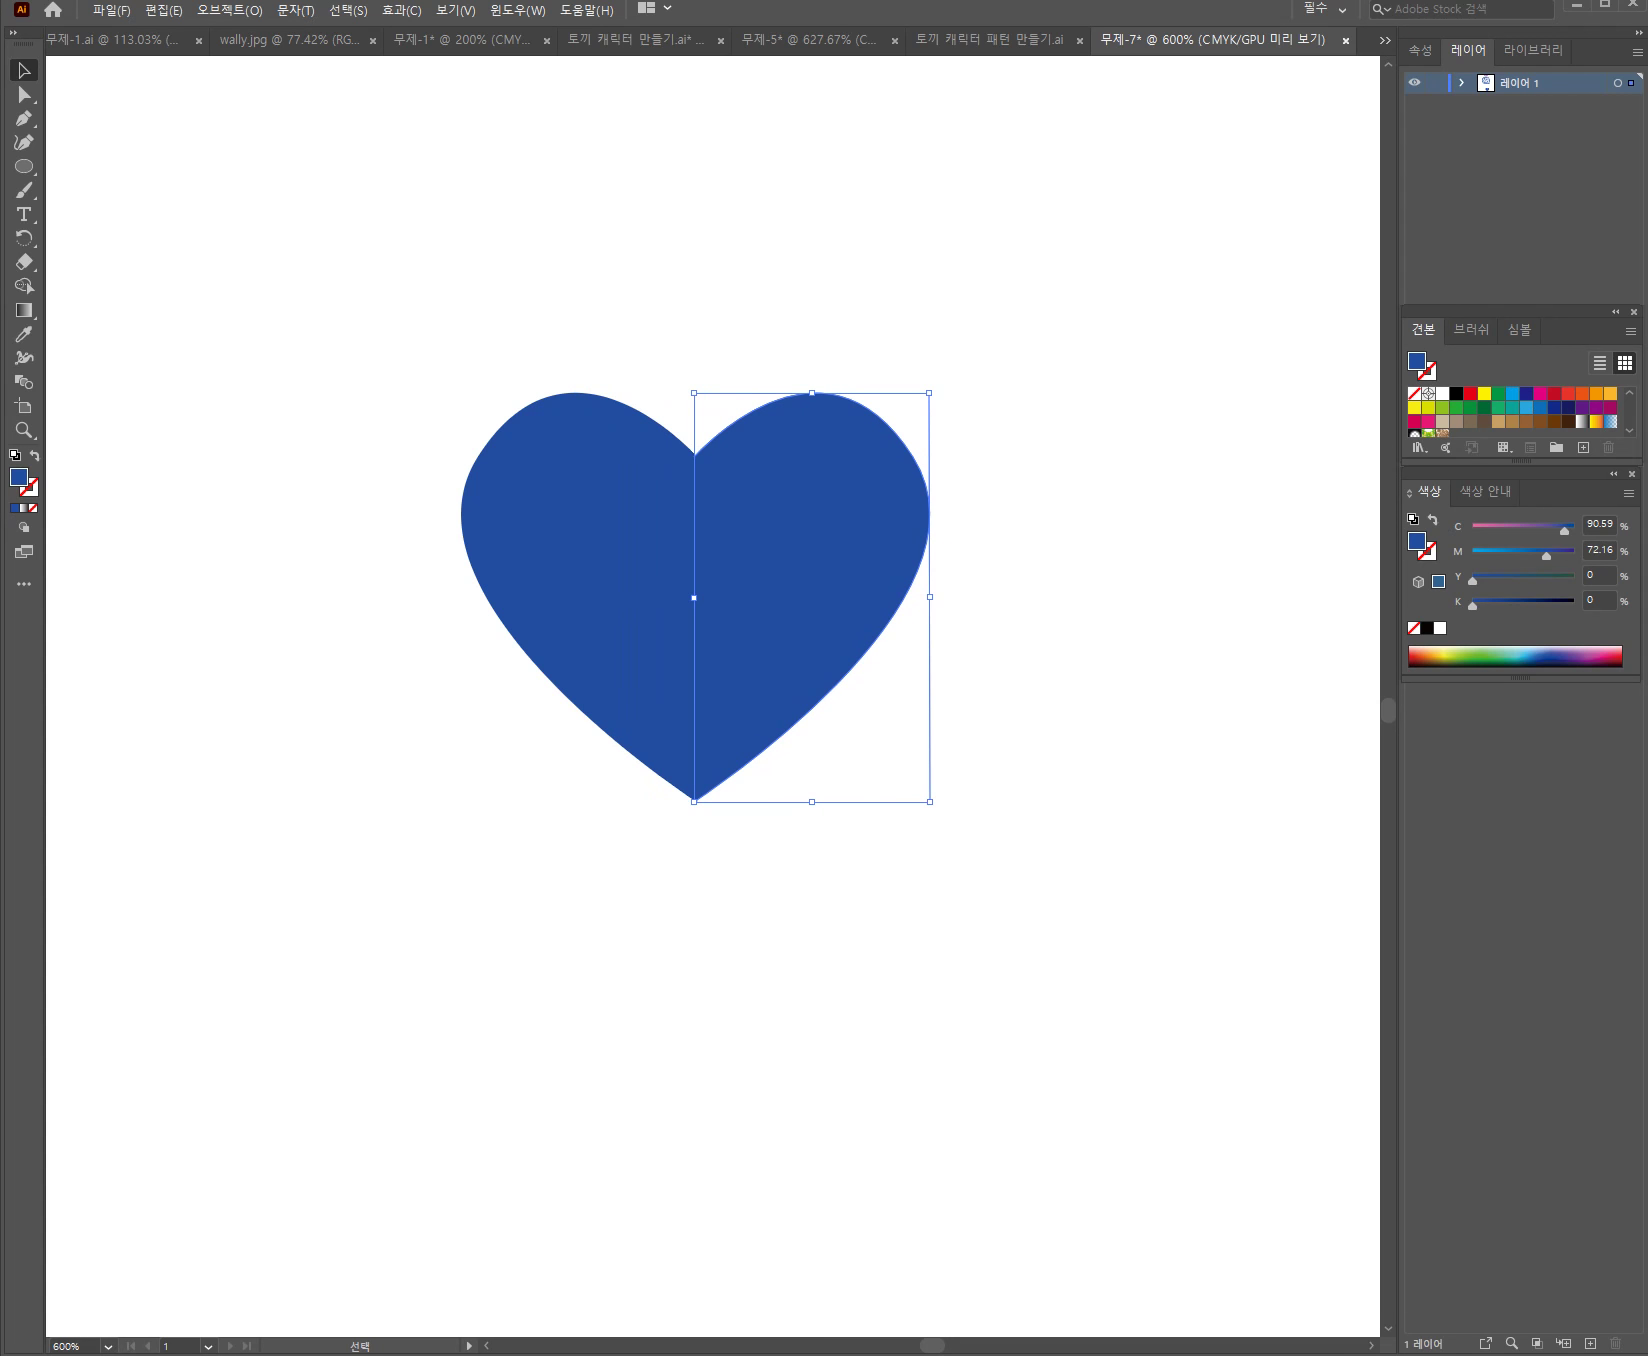
key("ctrl+shift+a")
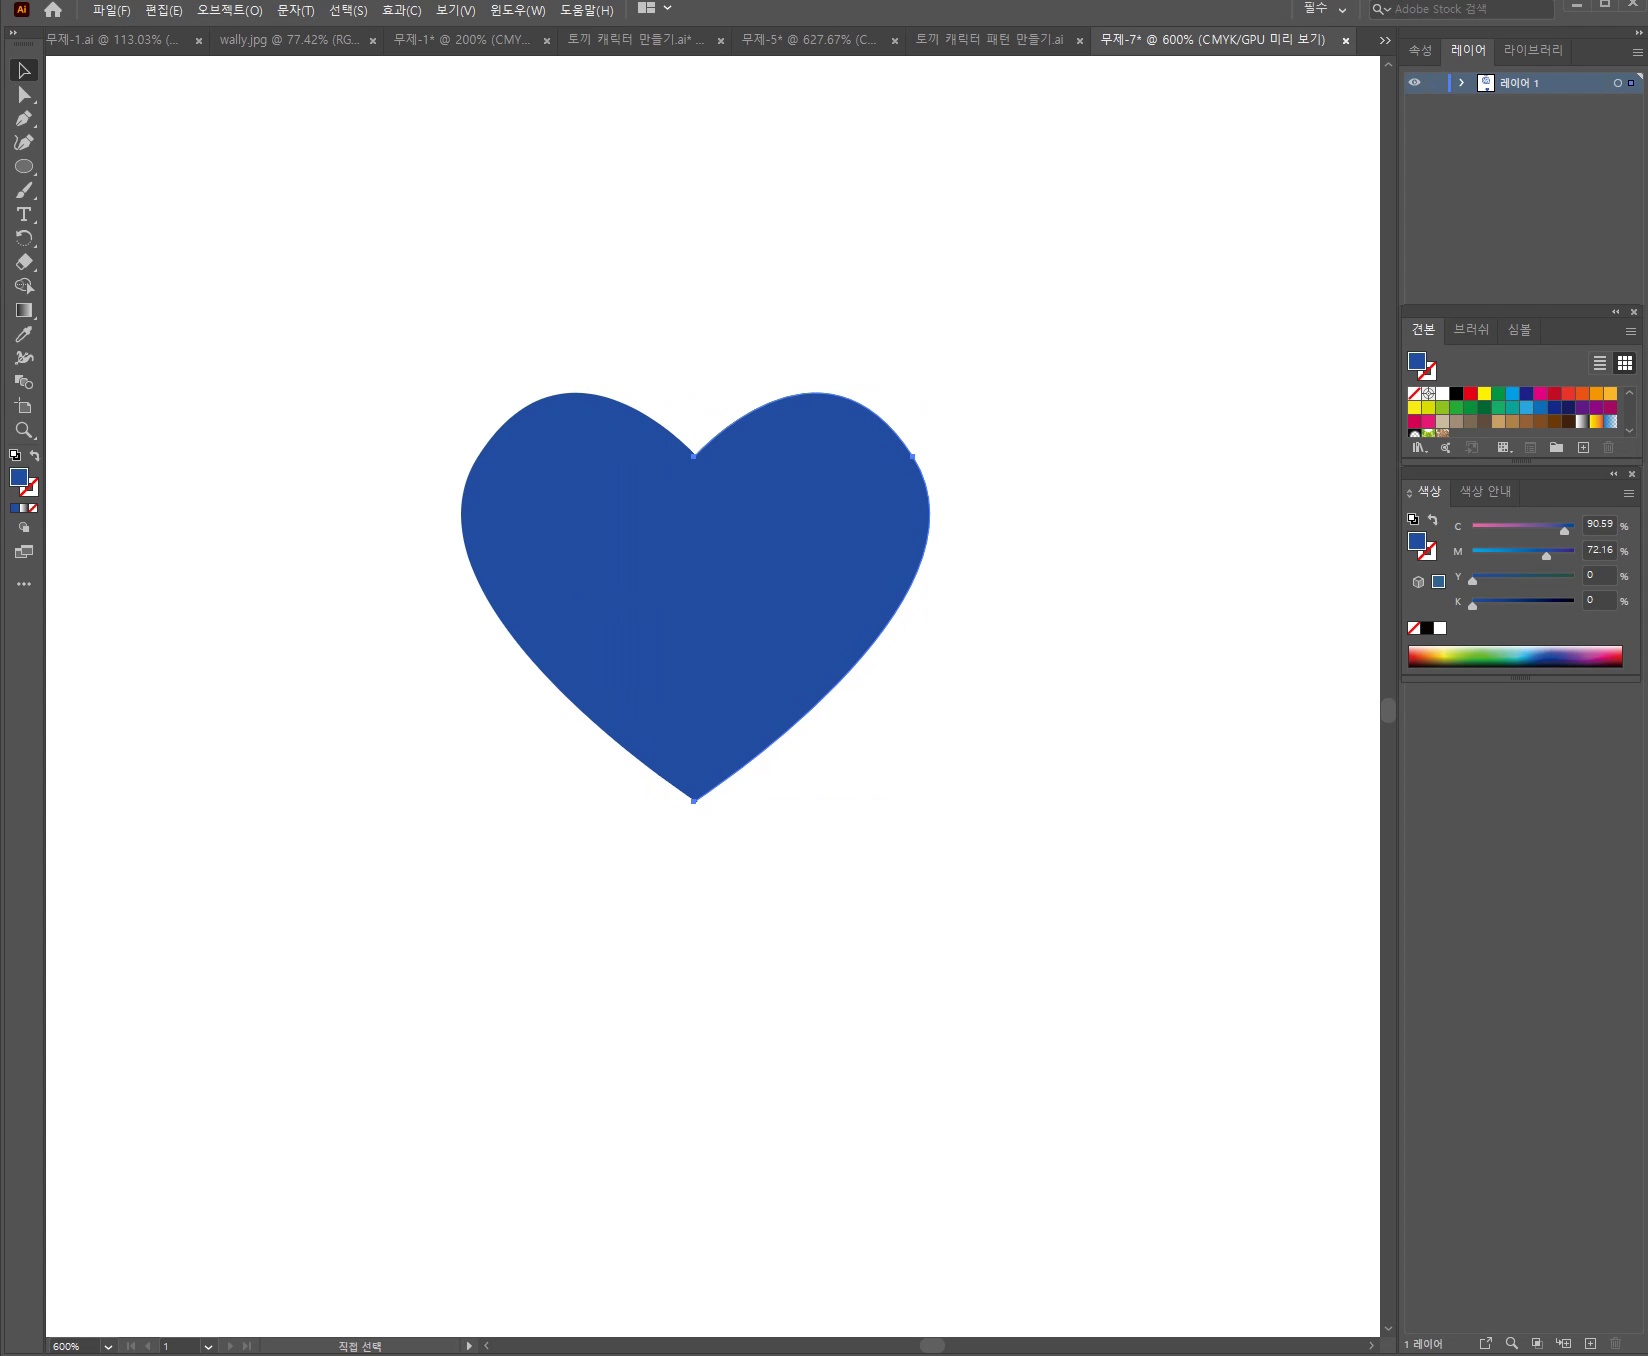
Select both halves of the heart and group them
key("v")
left_click_drag(344, 260, 1063, 878)
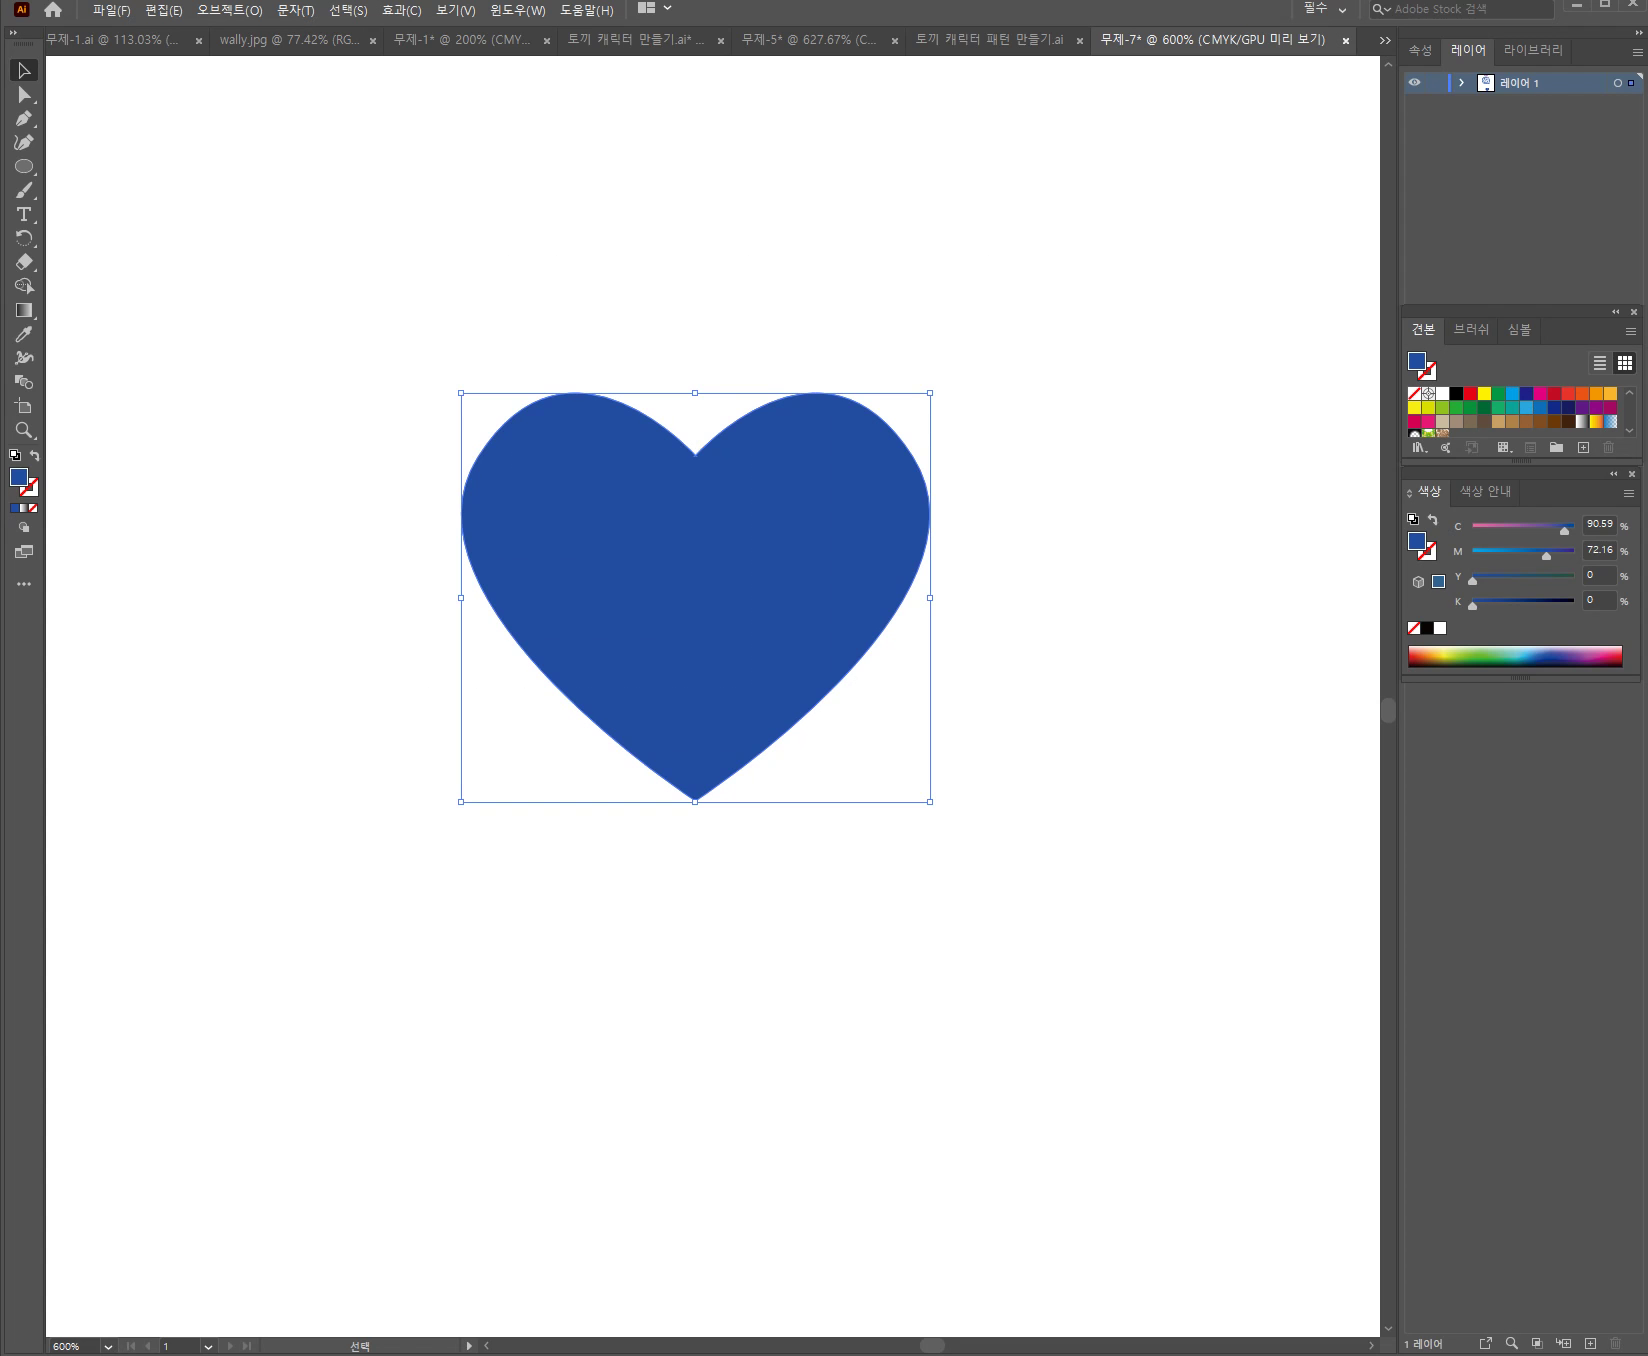
left_click(229, 10)
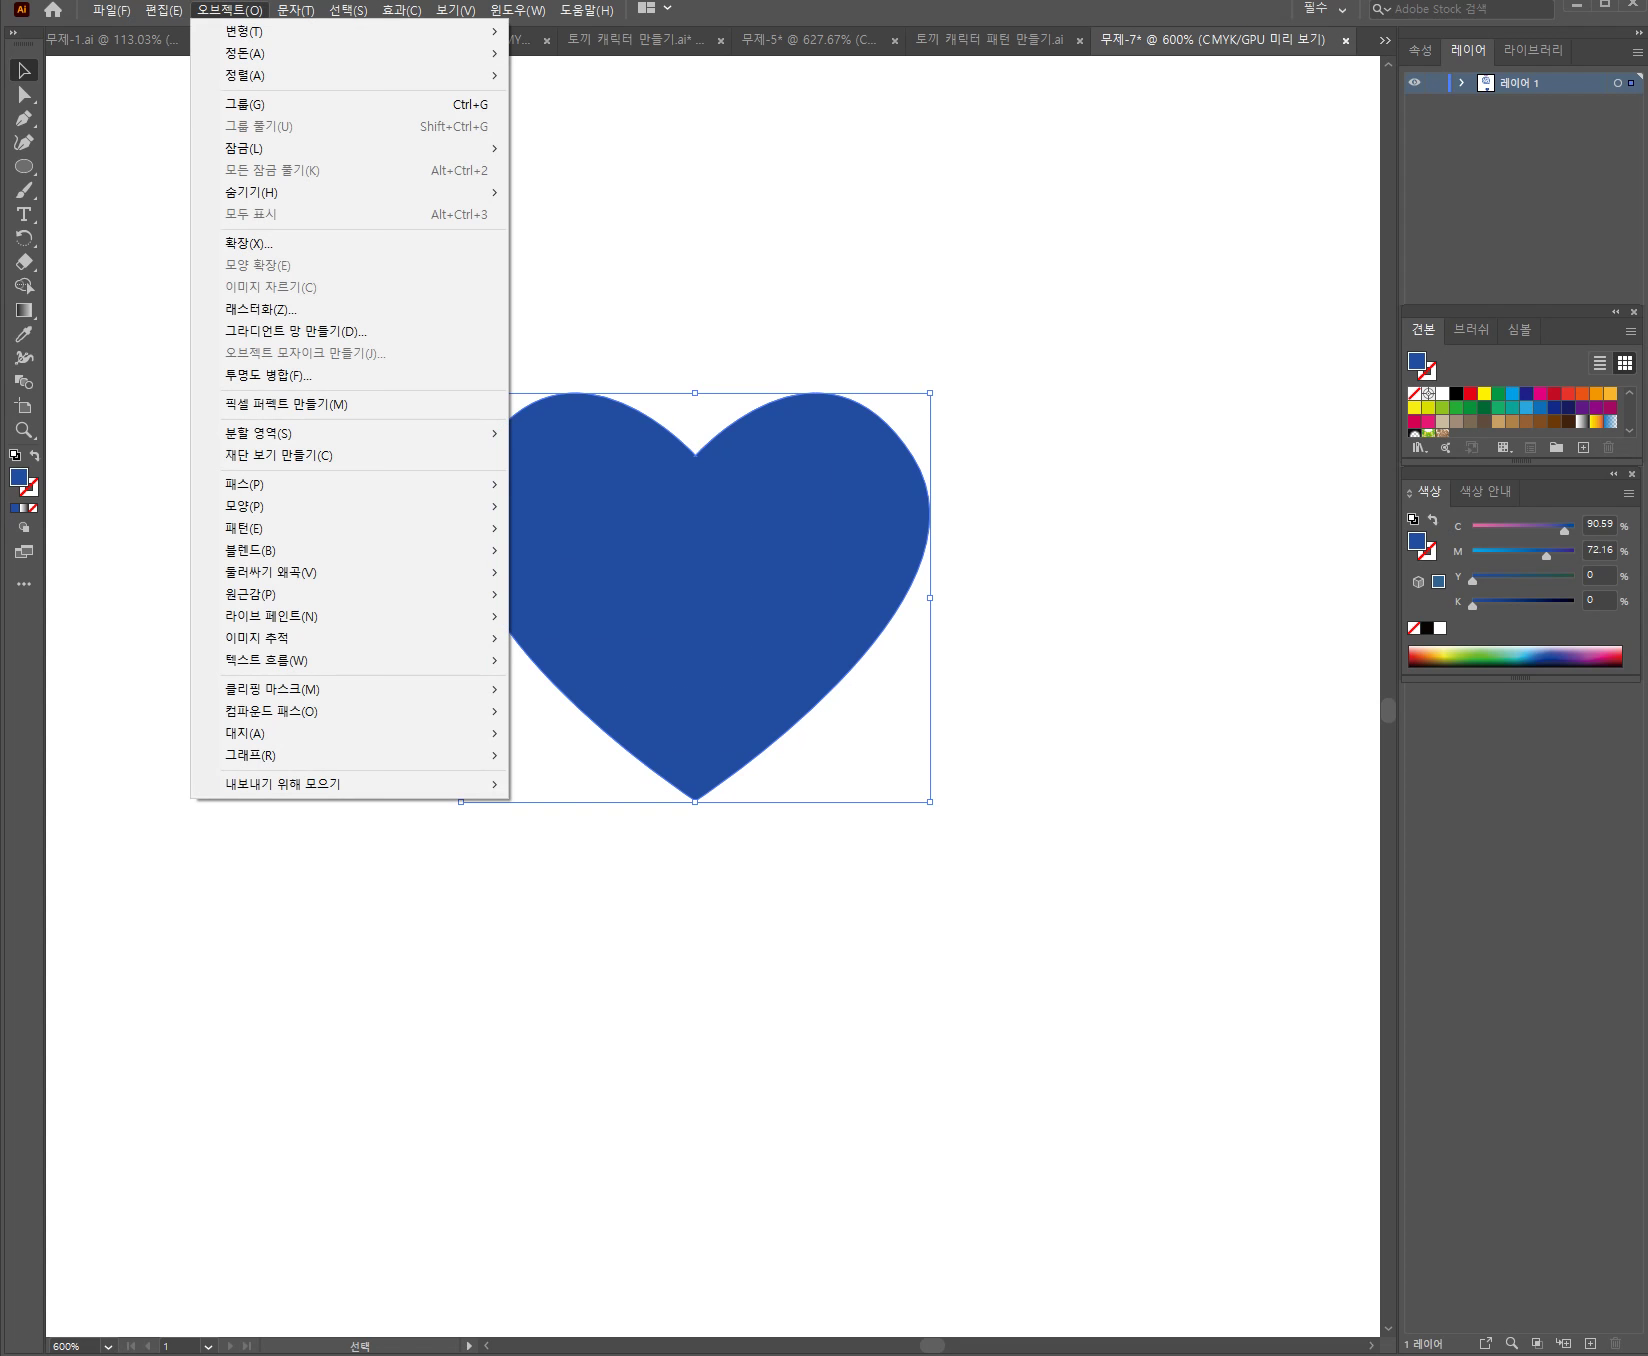
key("Down")
key("Down")
key("Down")
key("Up")
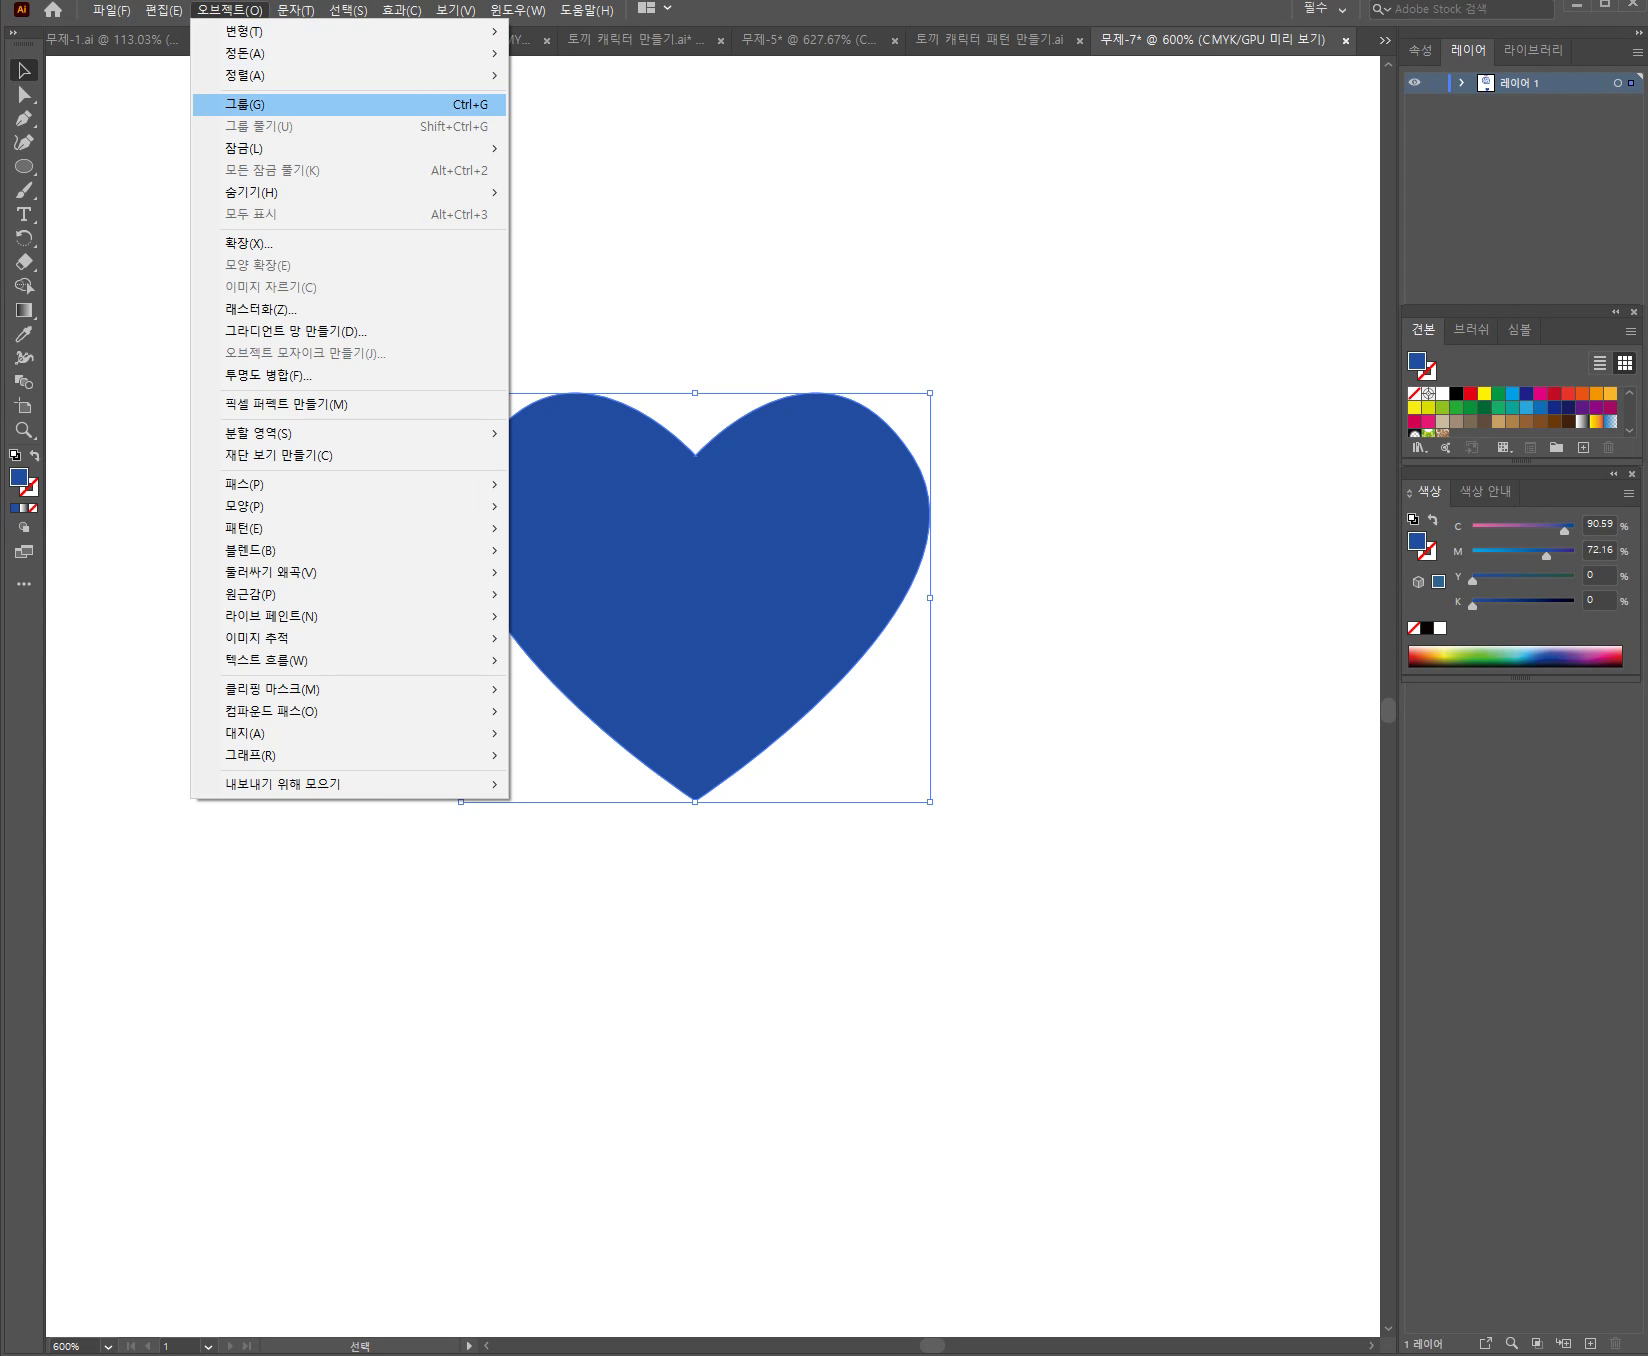
key("Return")
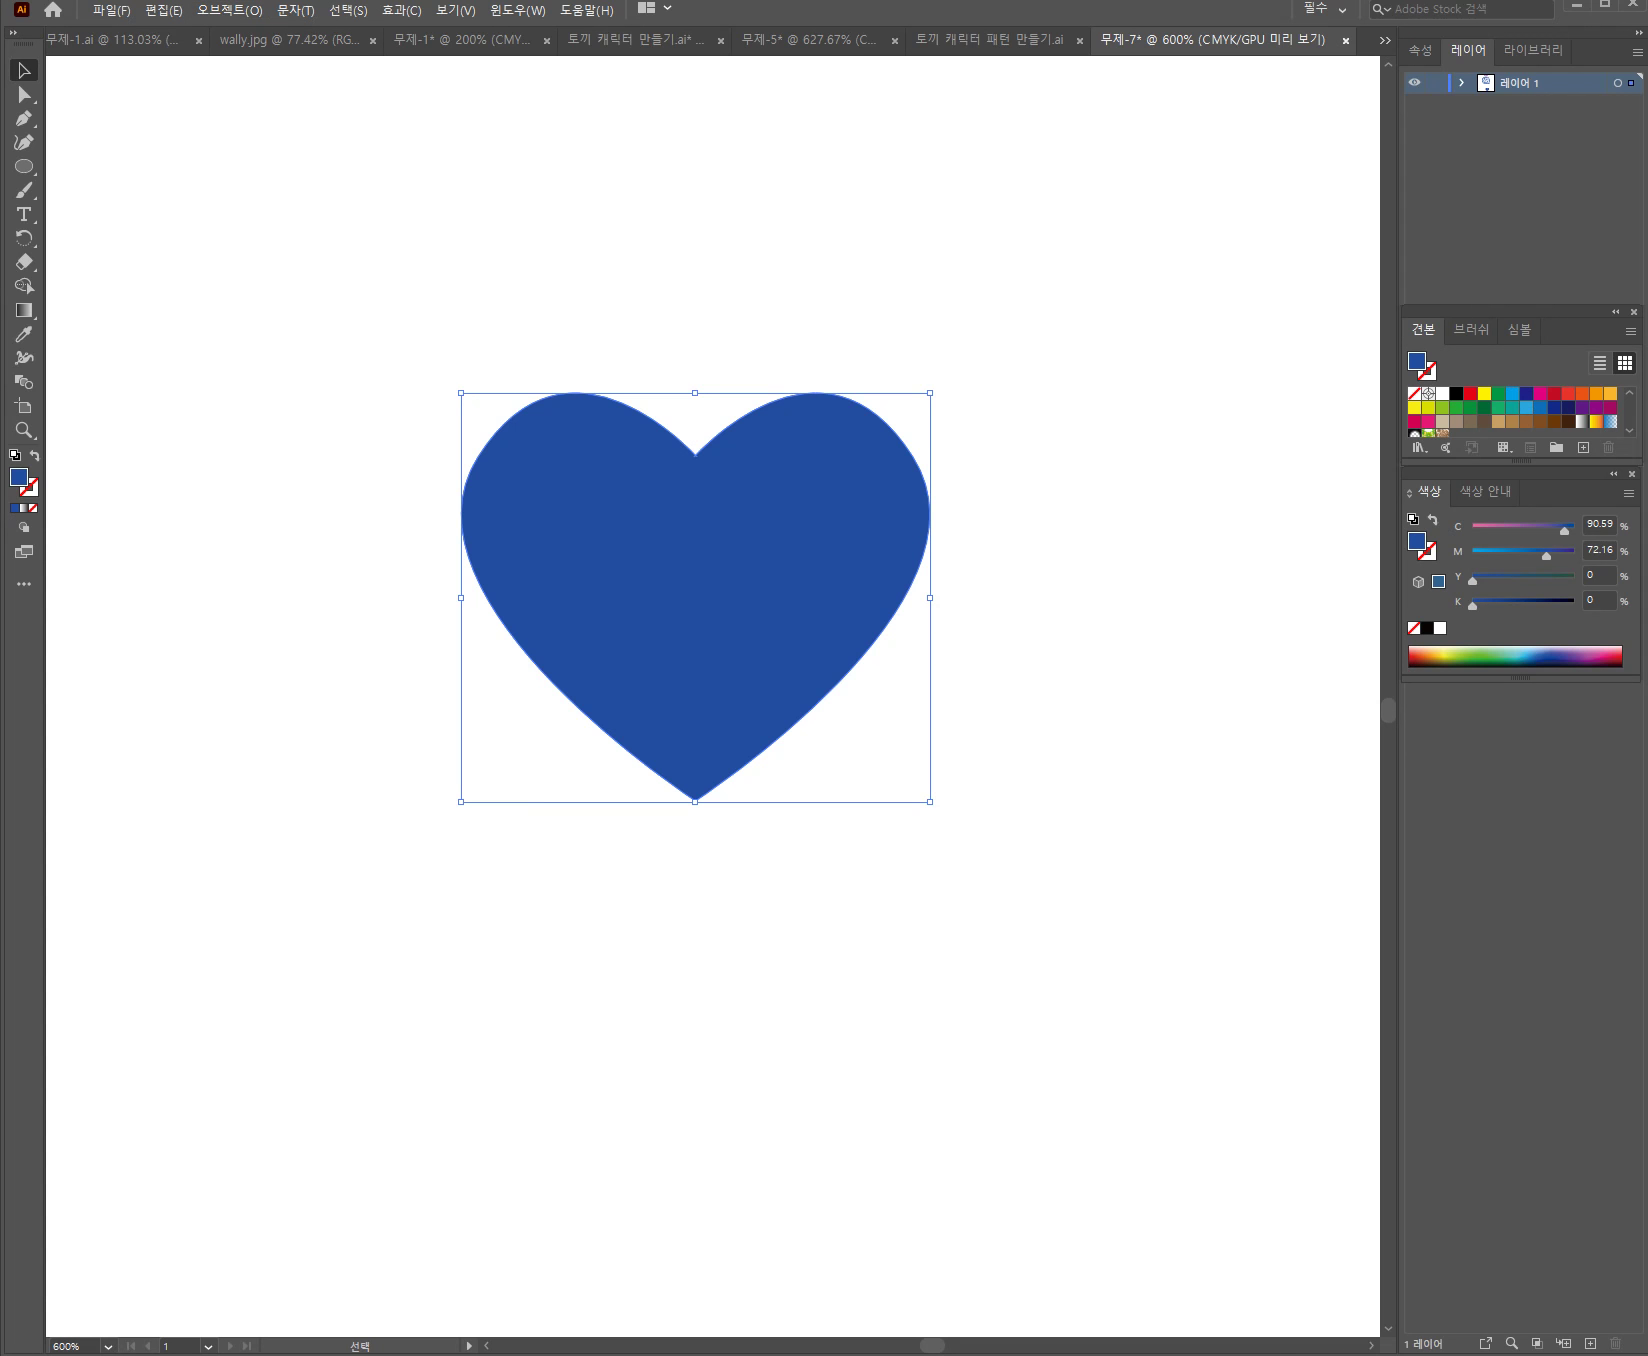
Place a copy of the grouped heart to its lower right and fill it with the red swatch C=15 M=100 Y=90 K=10
key("a")
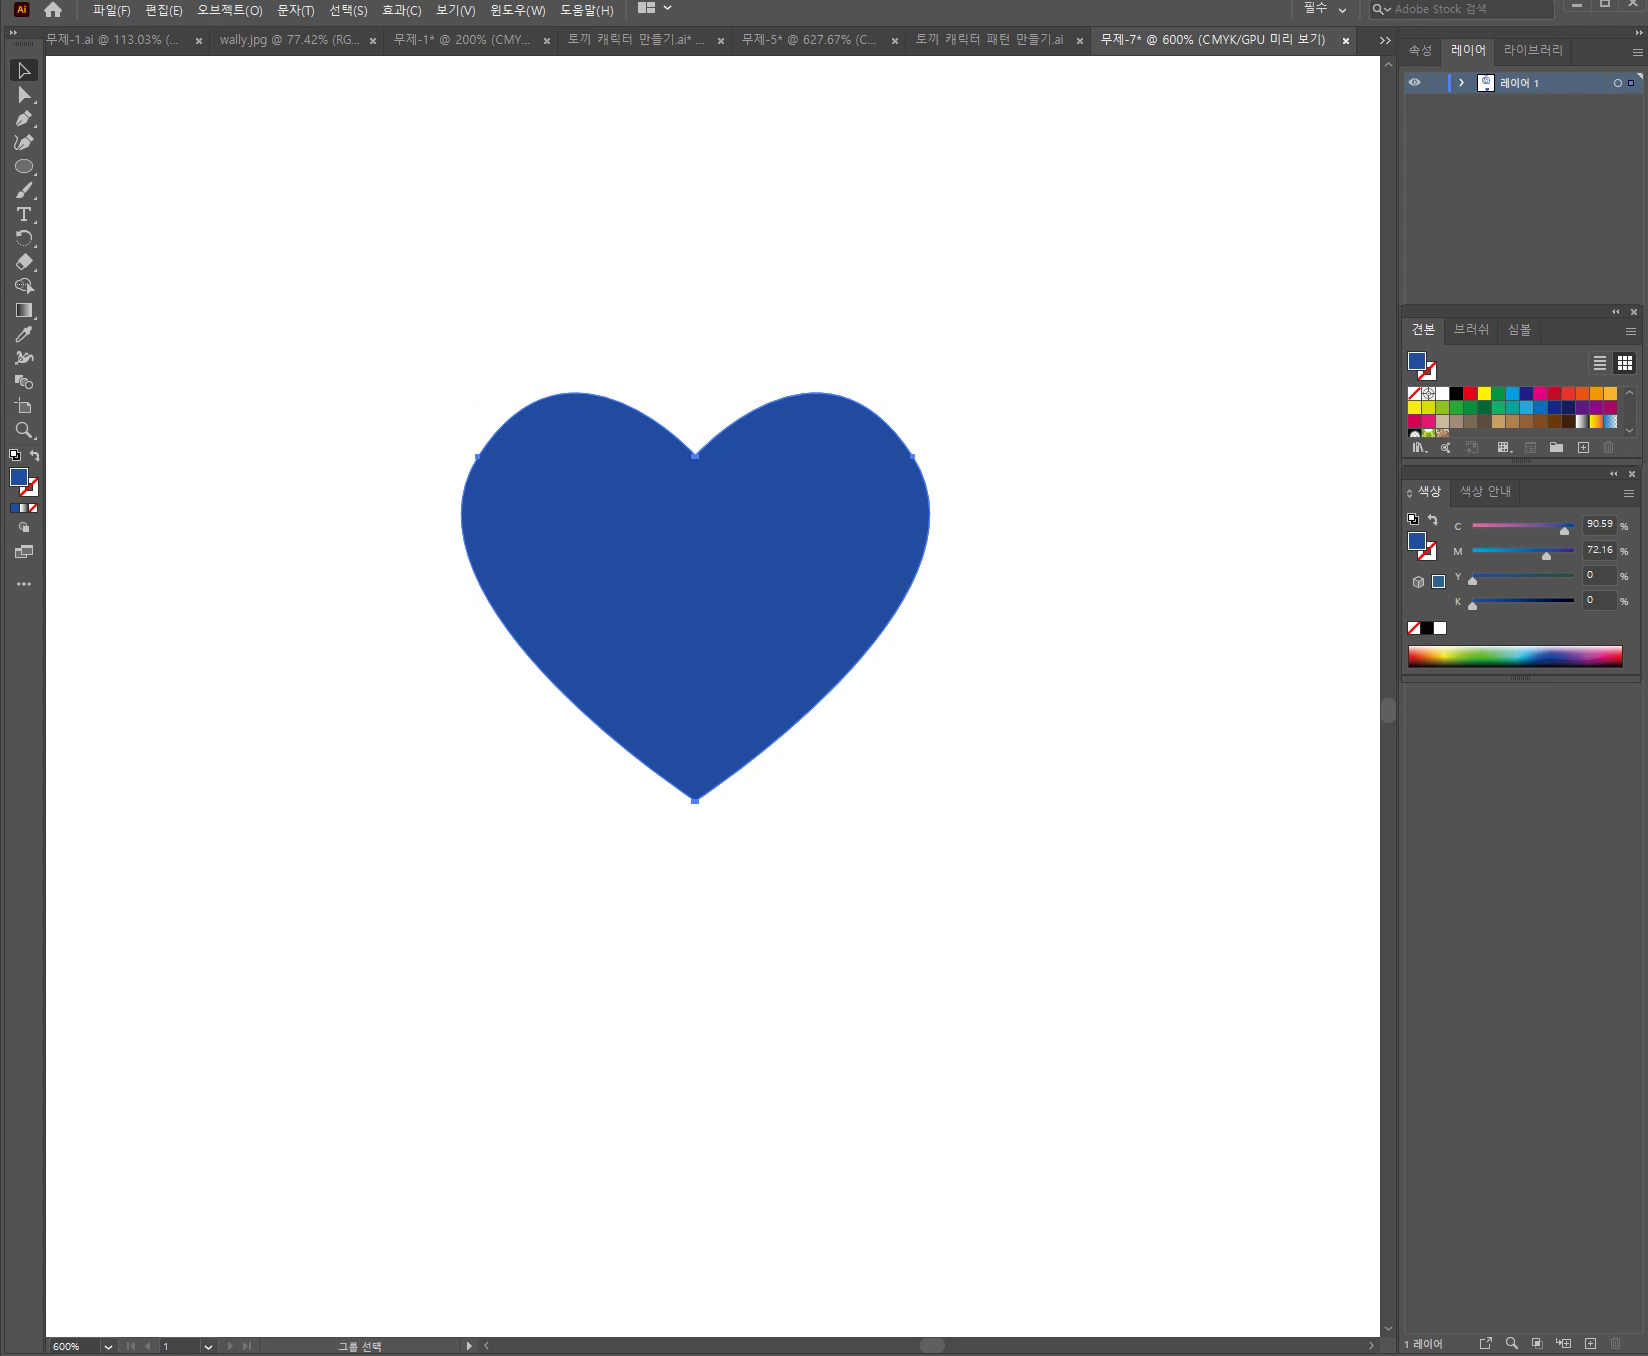
key("v")
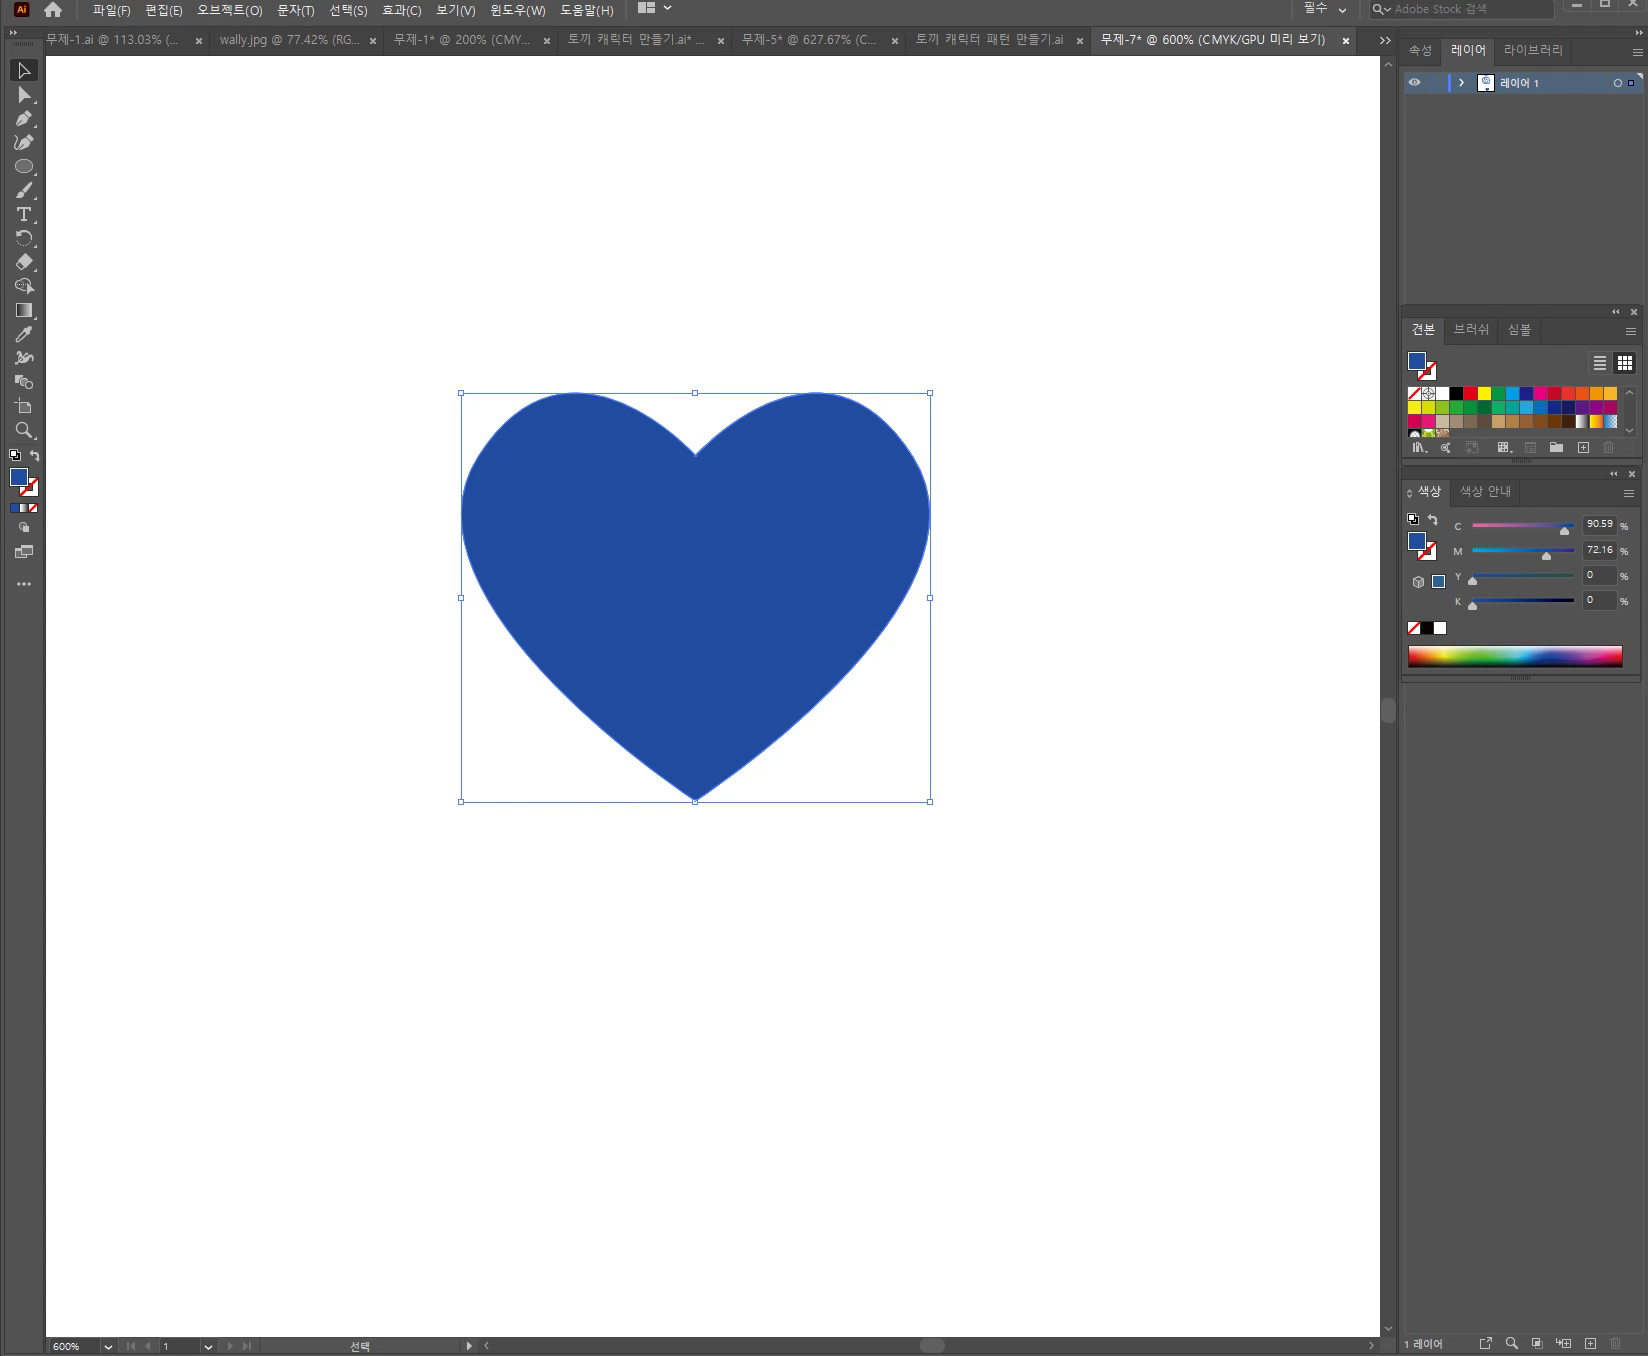
key("ctrl+c")
left_click_drag(805, 618, 1188, 1064)
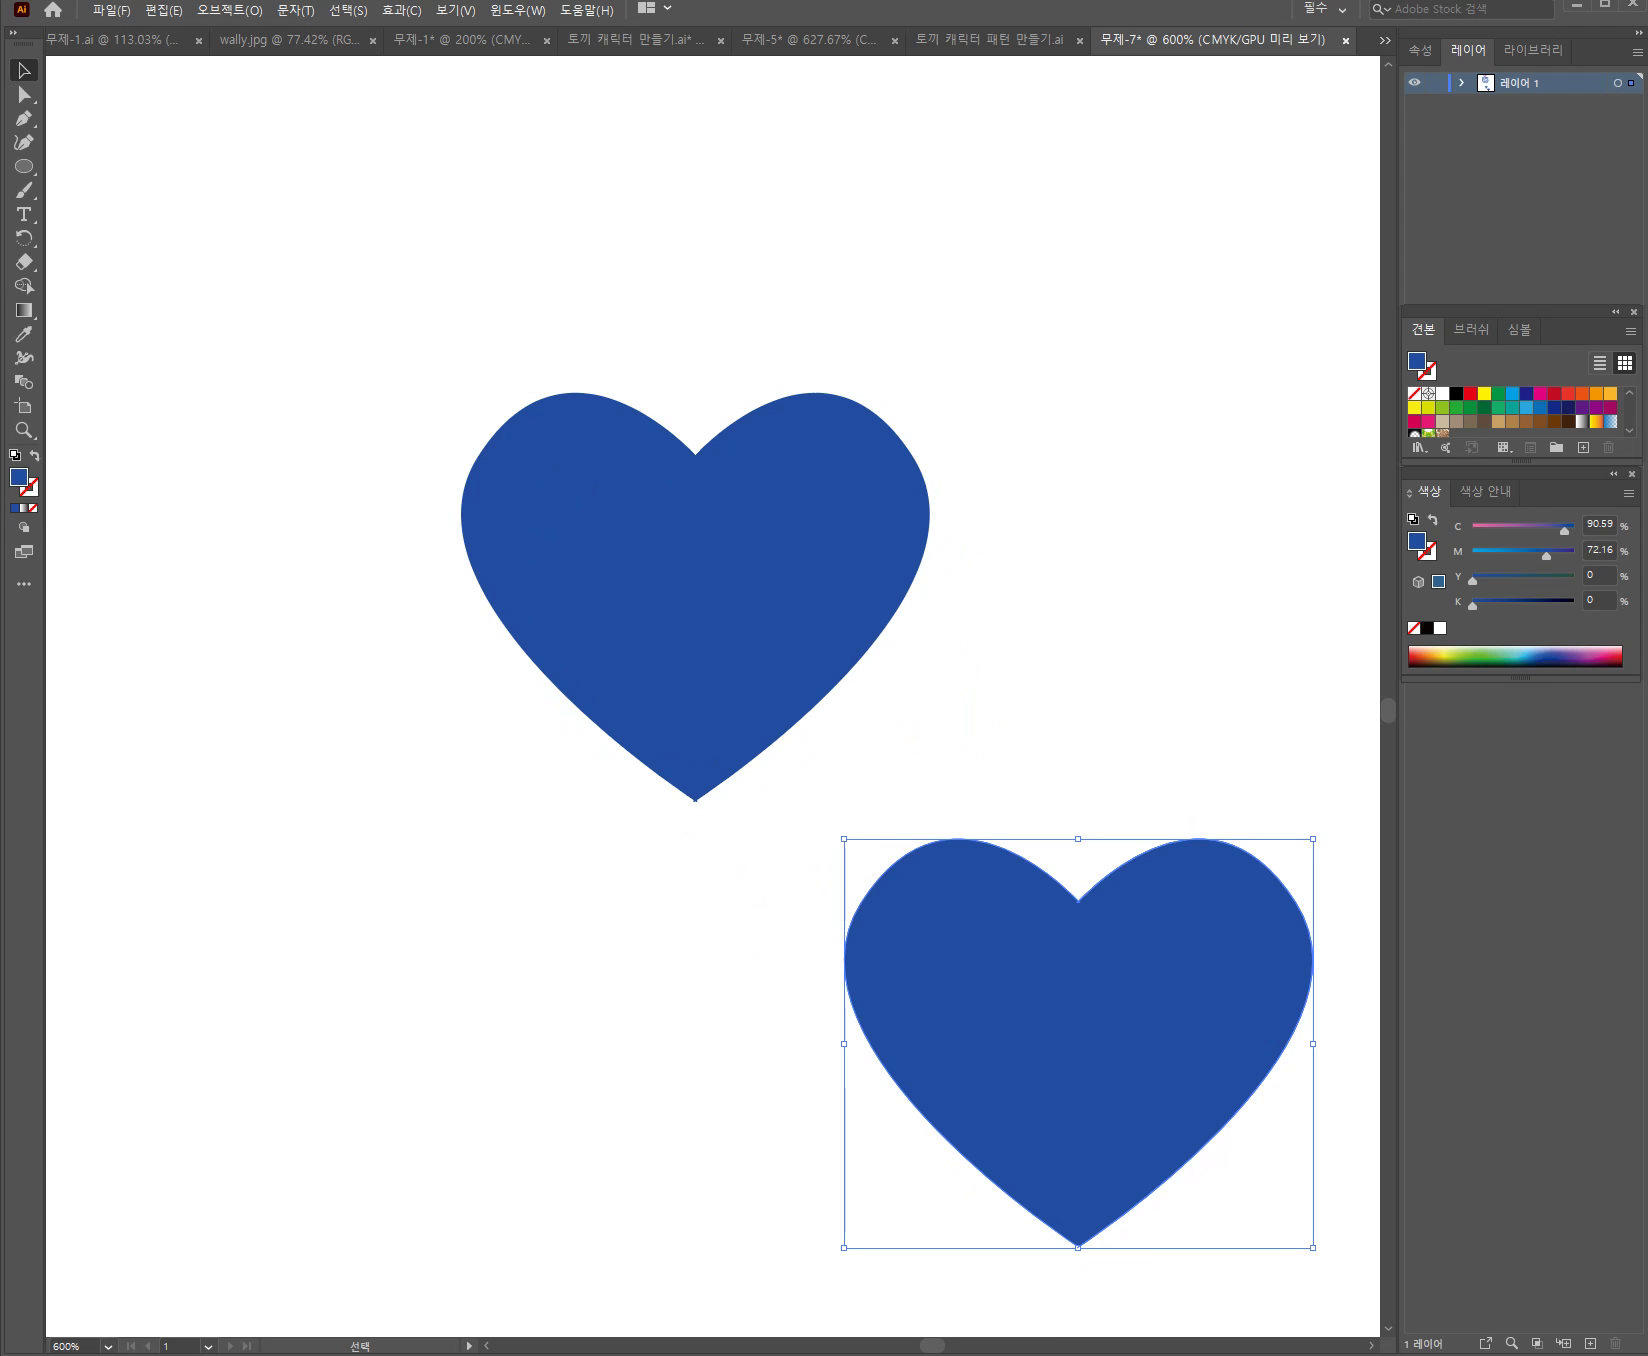
left_click(1554, 393)
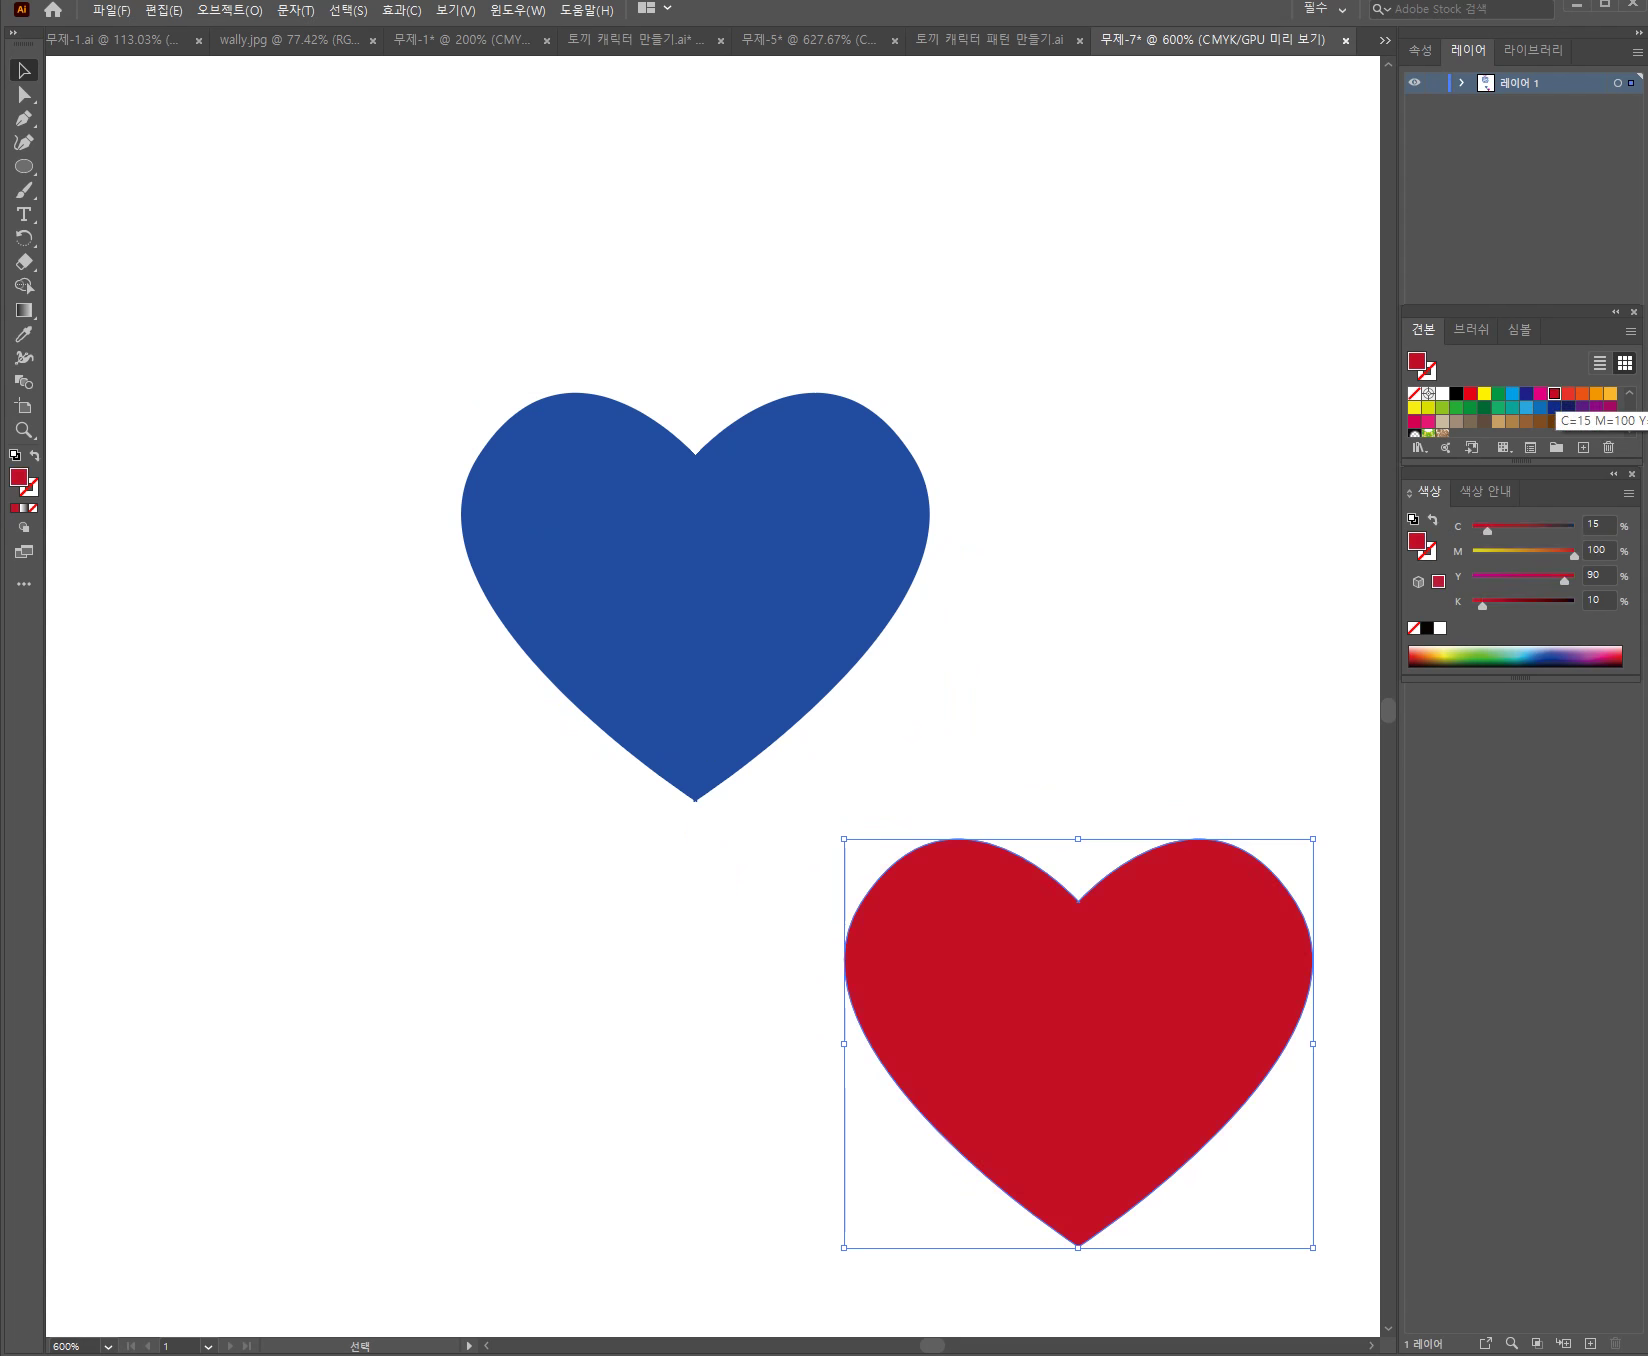
Place a copy of the red heart to the lower left of the blue one and fill it with the brown swatch C=40 M=70 Y=100 K=50
left_click_drag(1170, 1022, 503, 970)
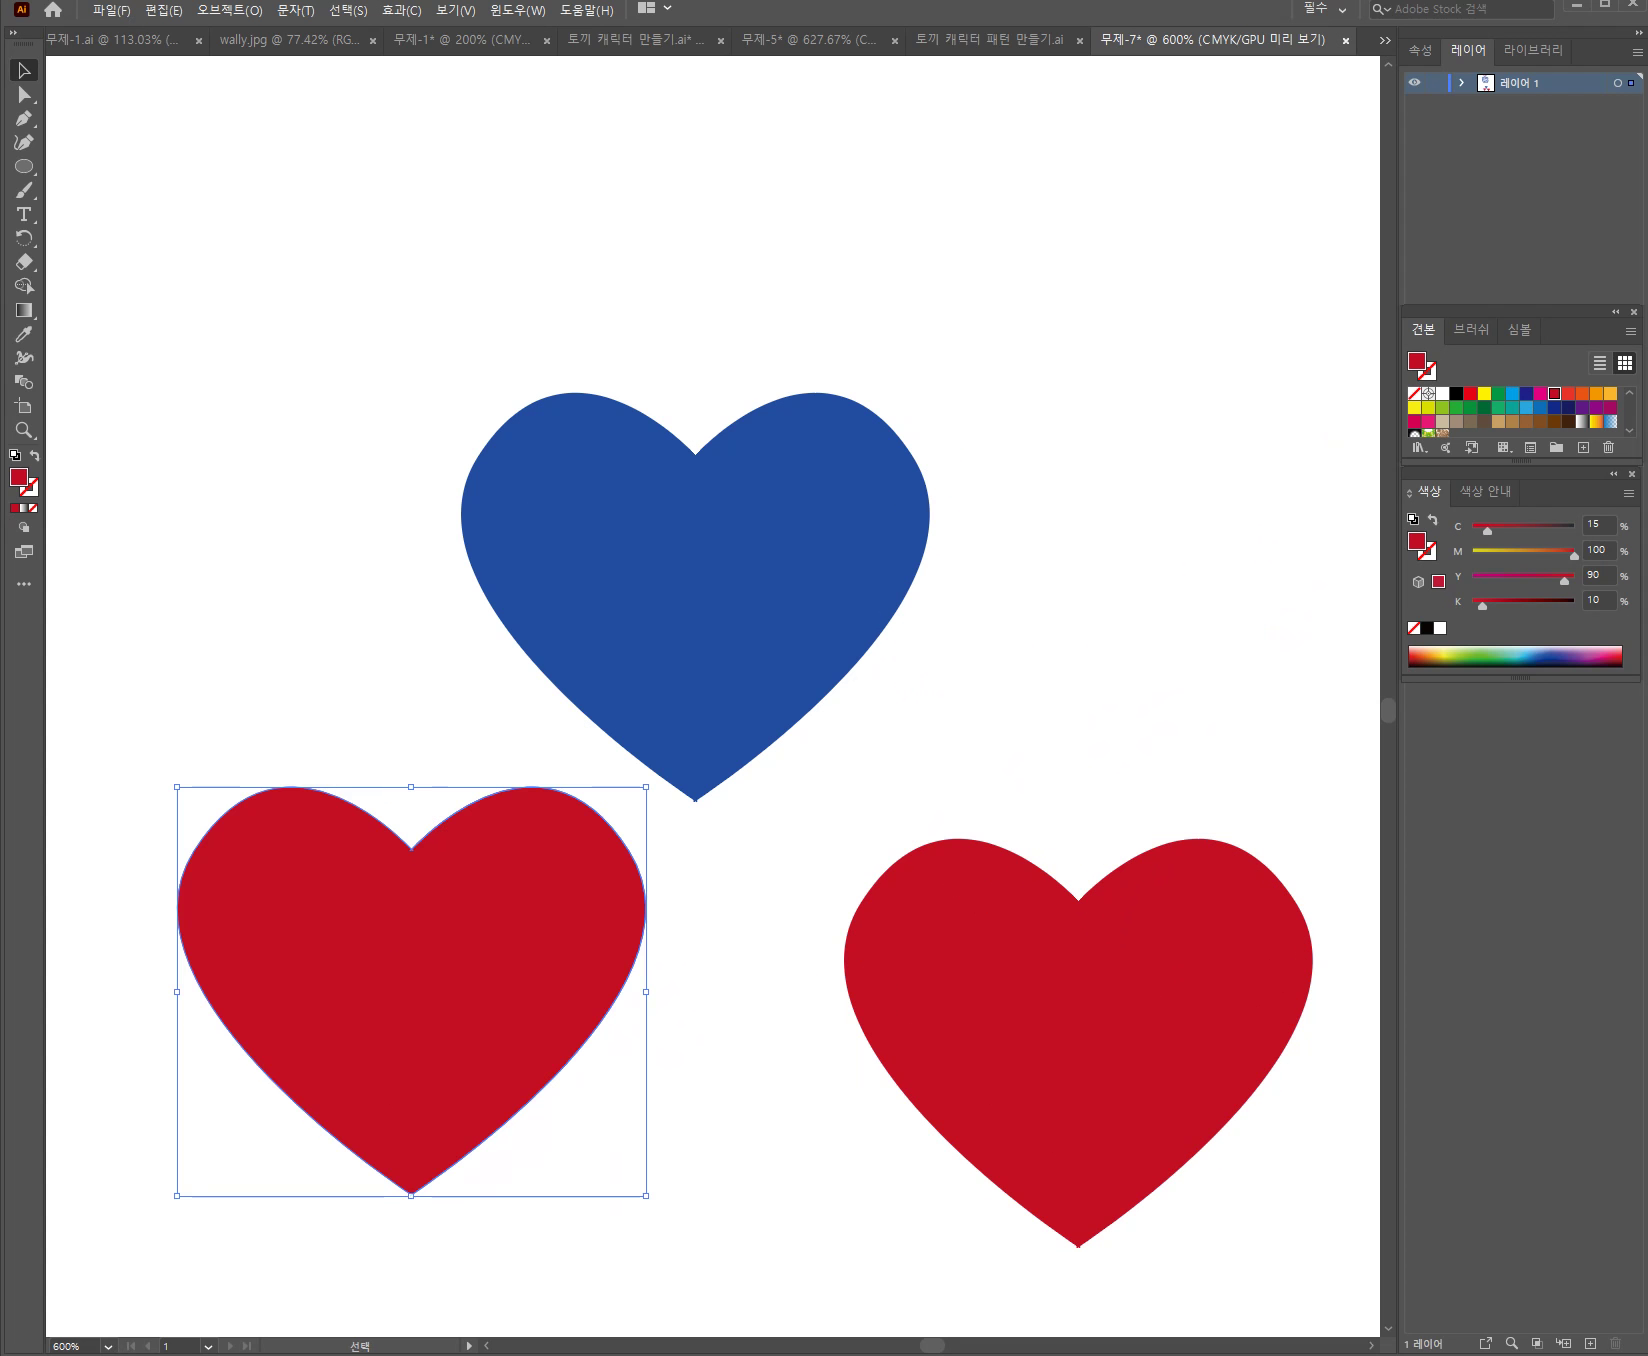
left_click(1554, 421)
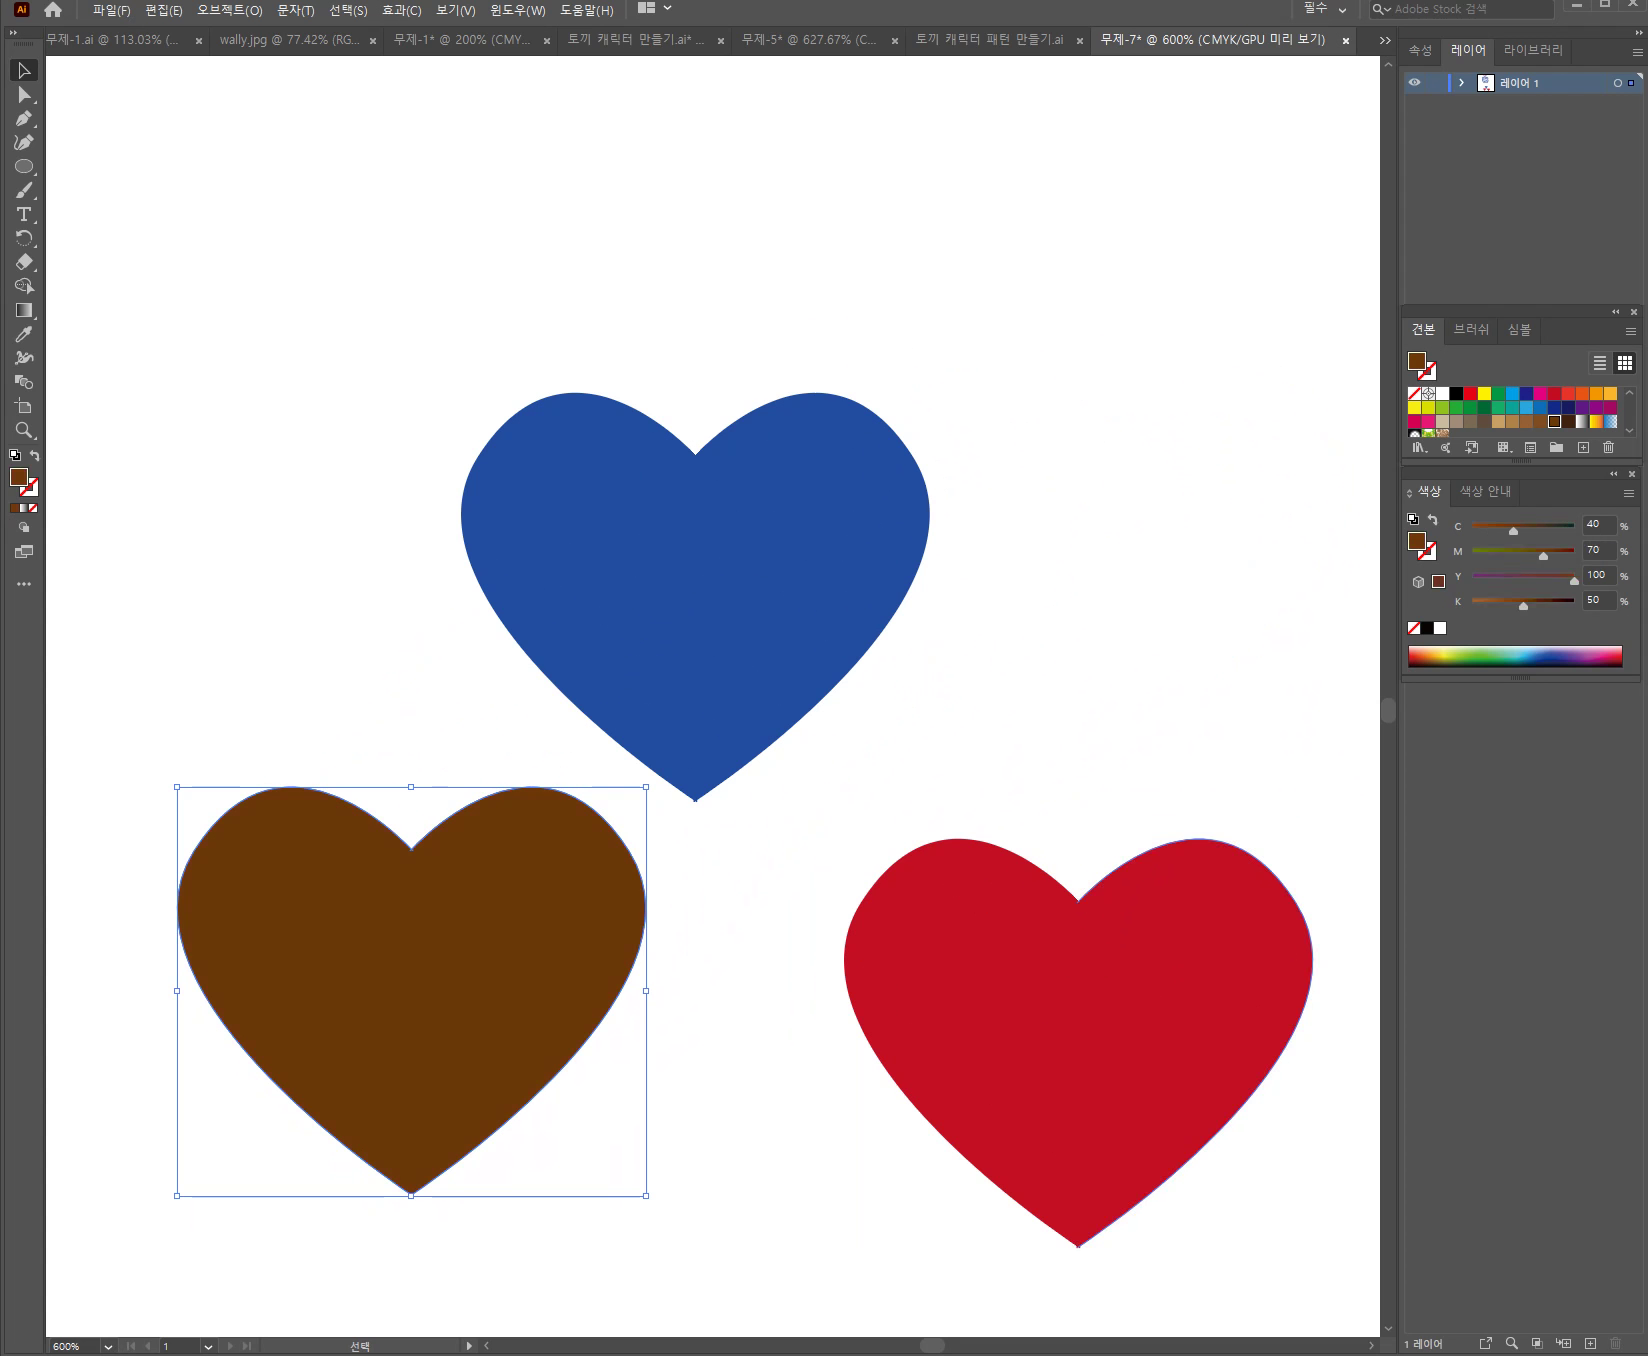
scroll(717, 650, "down", 5)
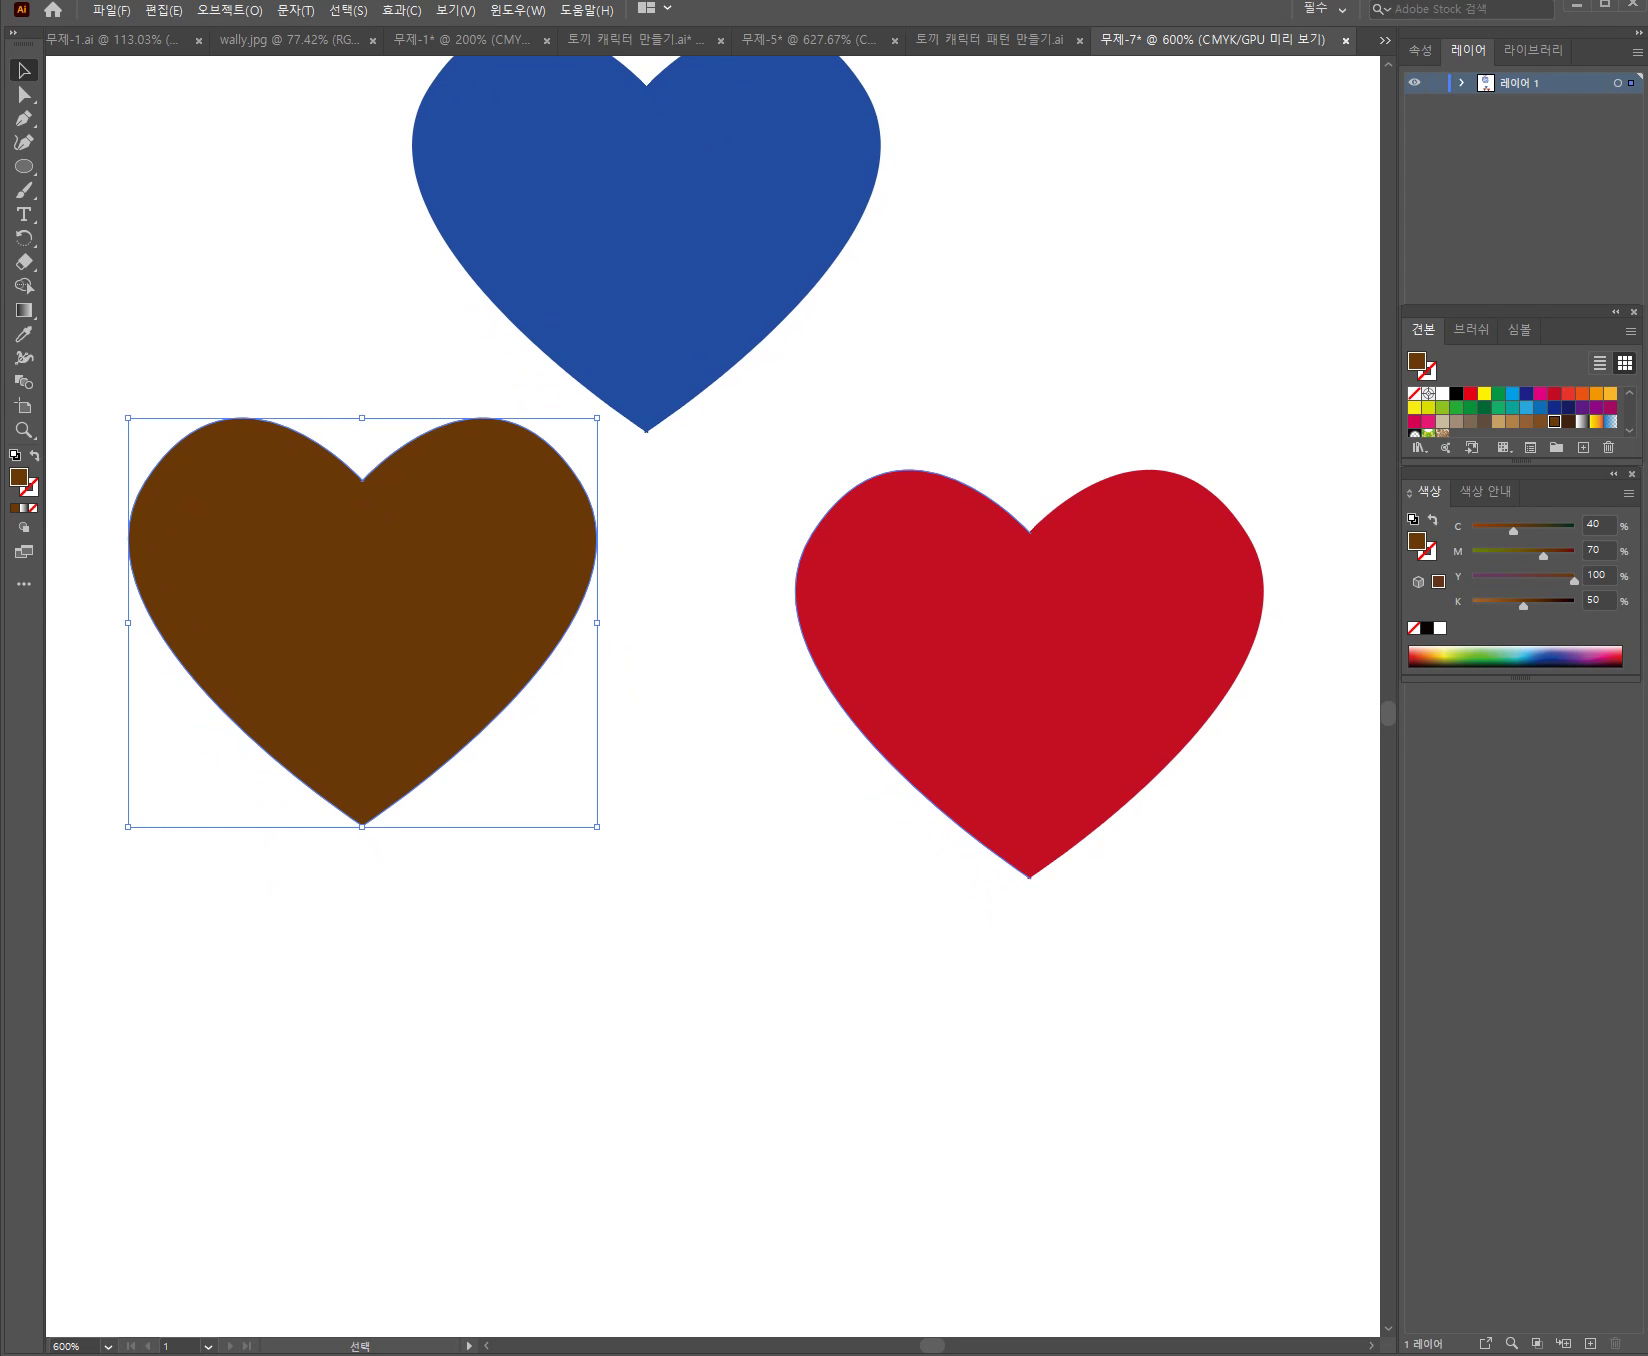
Place a copy of the brown heart below and between the brown and red hearts, and fill it with swatch C=40 M=45 Y=50 K=5
left_click_drag(445, 590, 762, 1024)
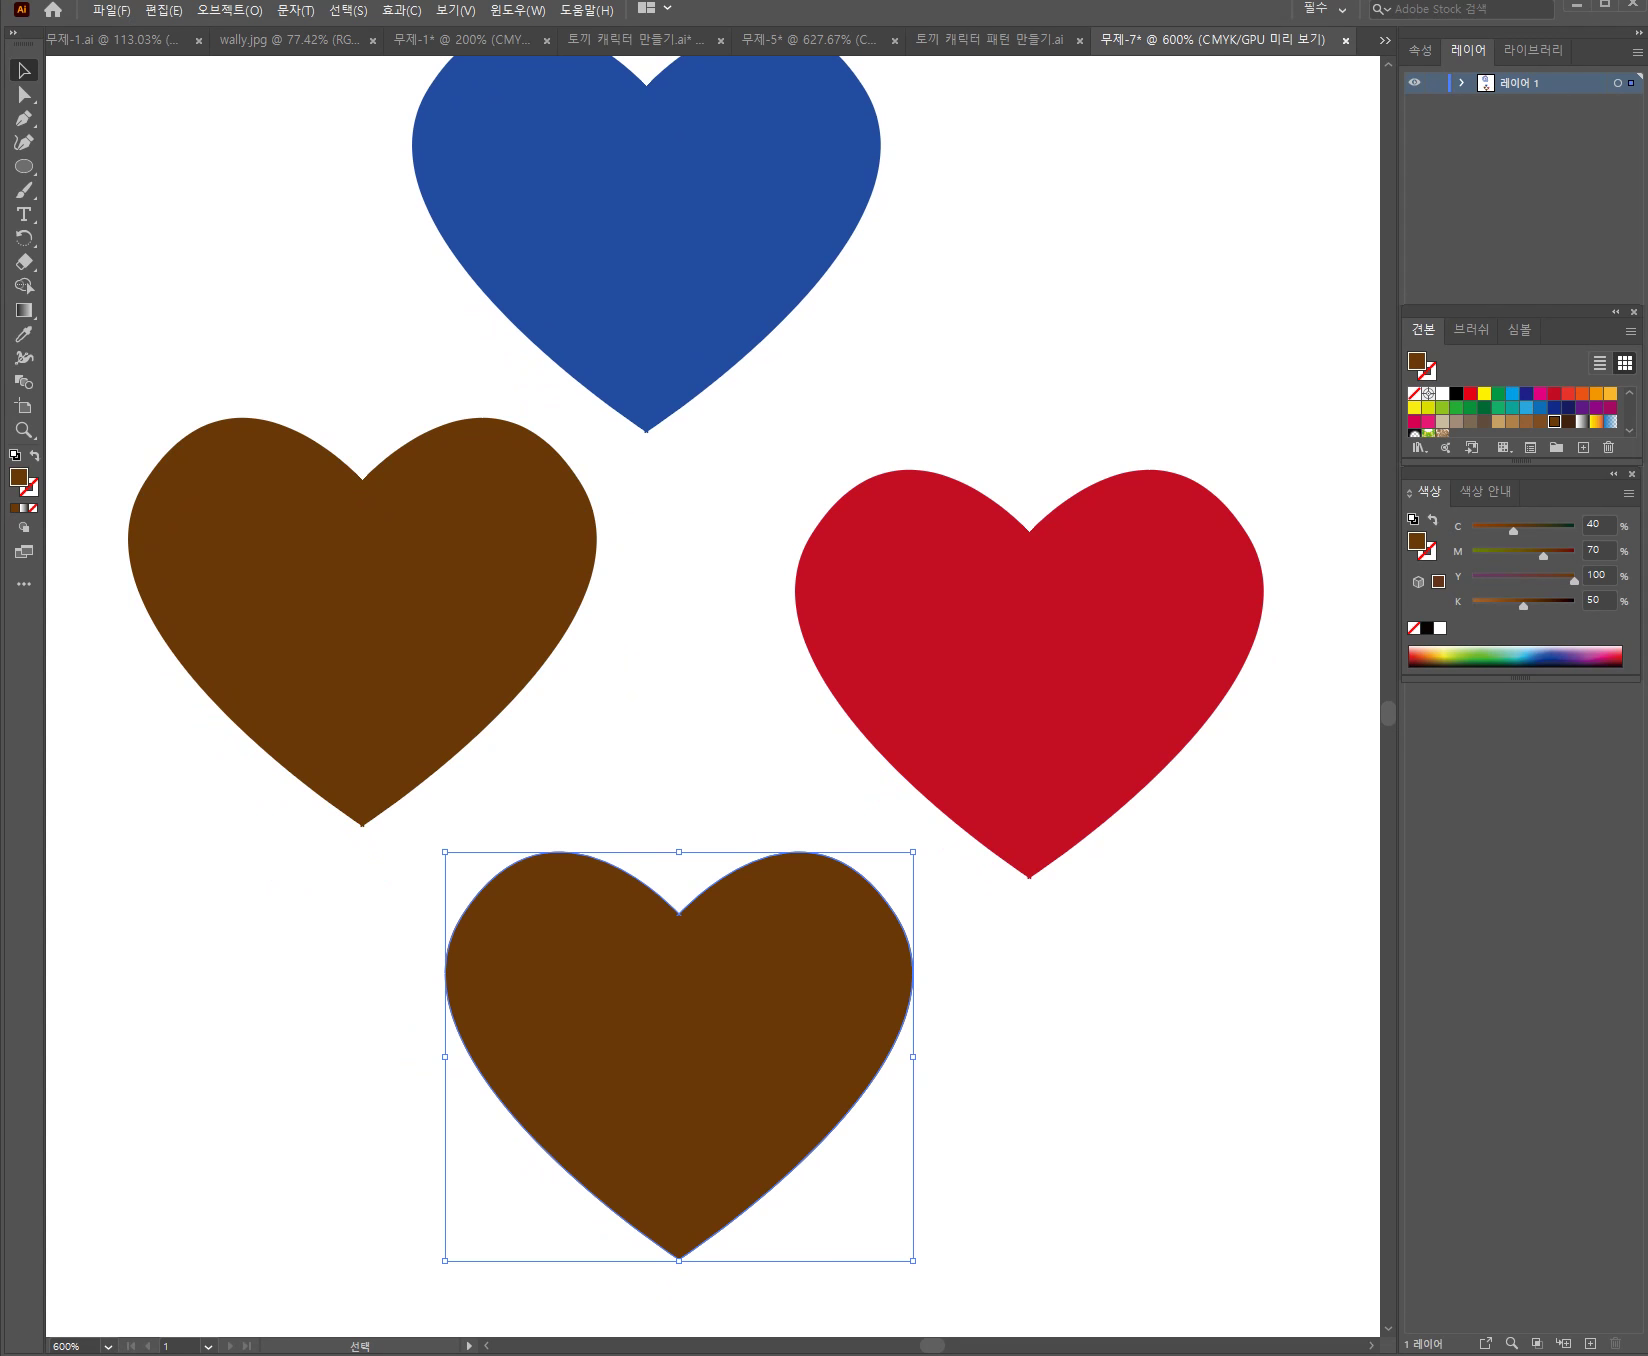
left_click(1568, 393)
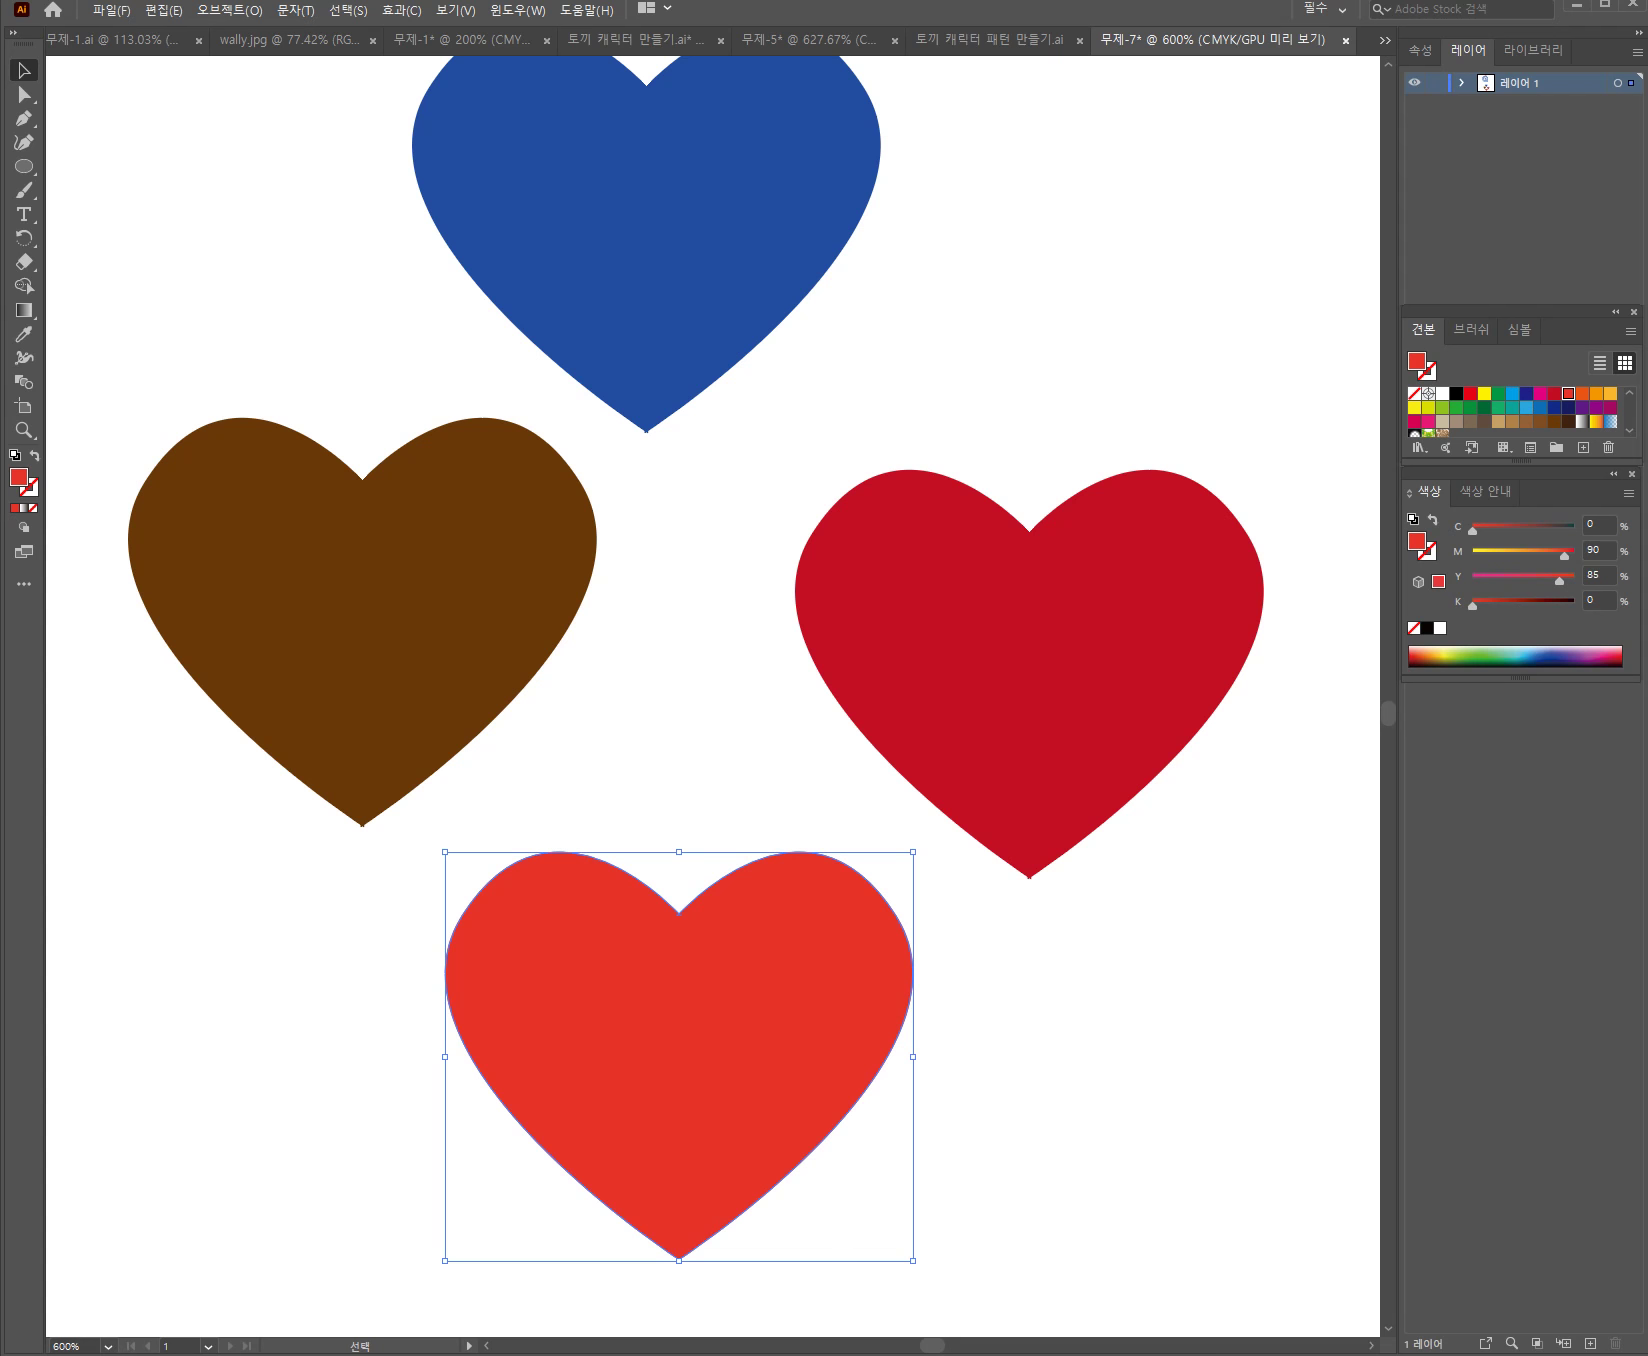
left_click(1457, 421)
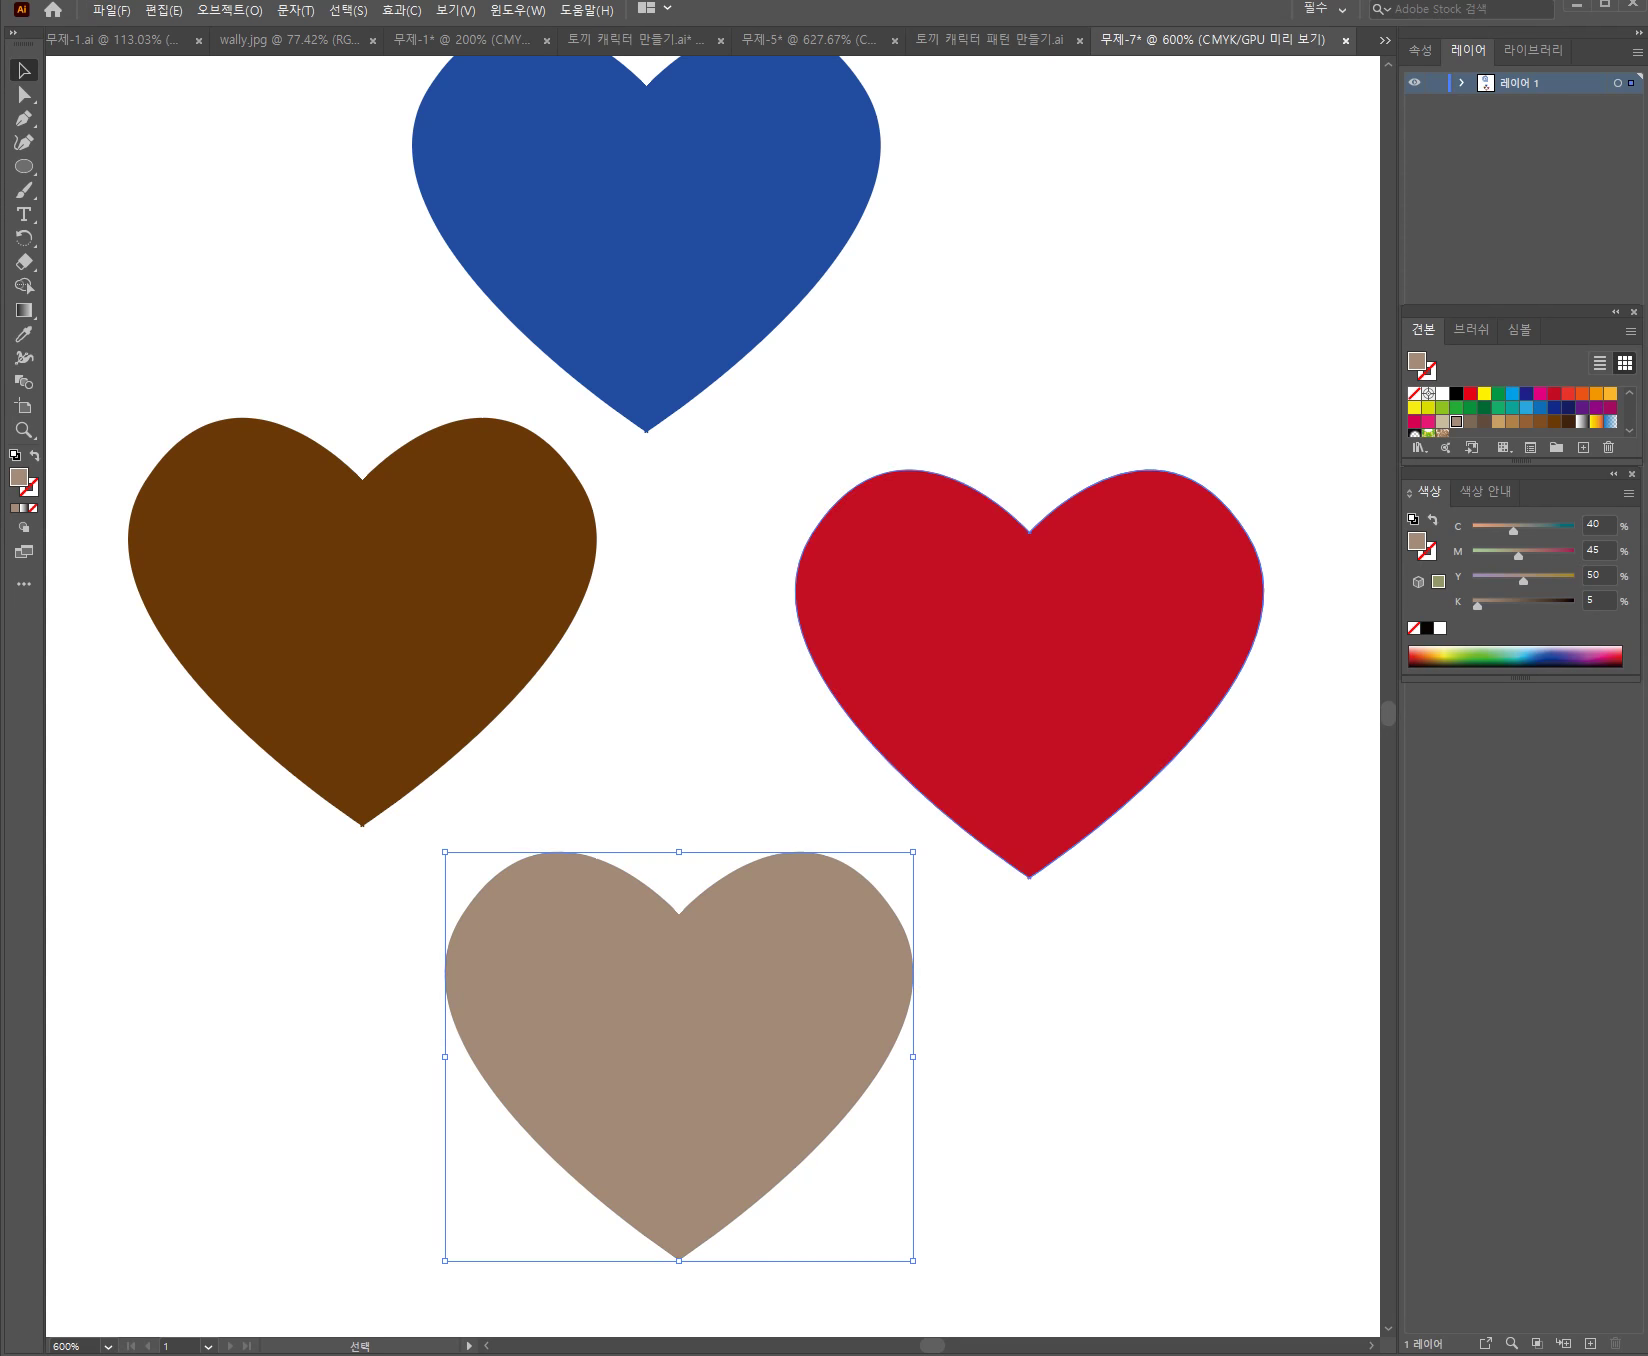
Move the red and brown hearts up level with each other beneath the blue heart, and bring the taupe heart up between them
left_click_drag(1135, 726, 1050, 645)
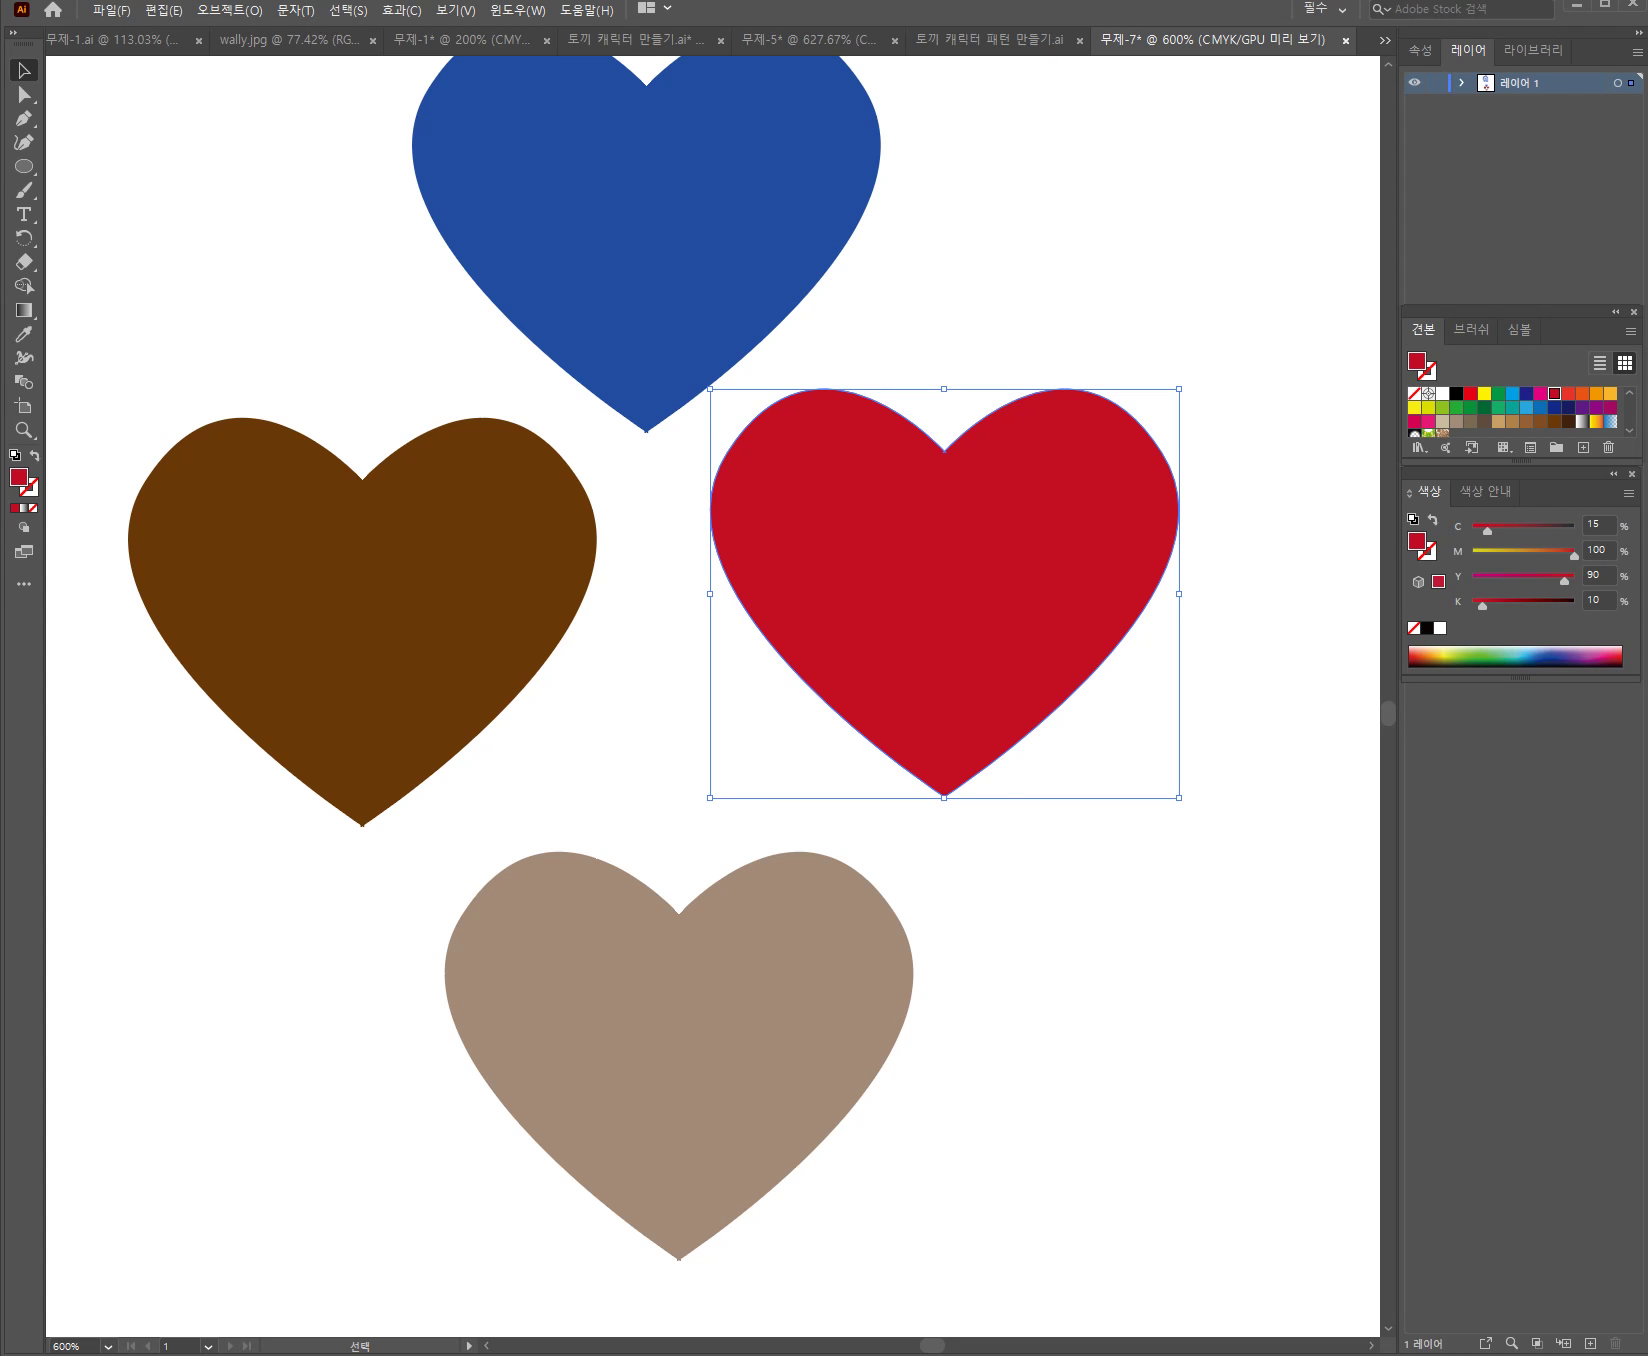
left_click_drag(464, 654, 470, 625)
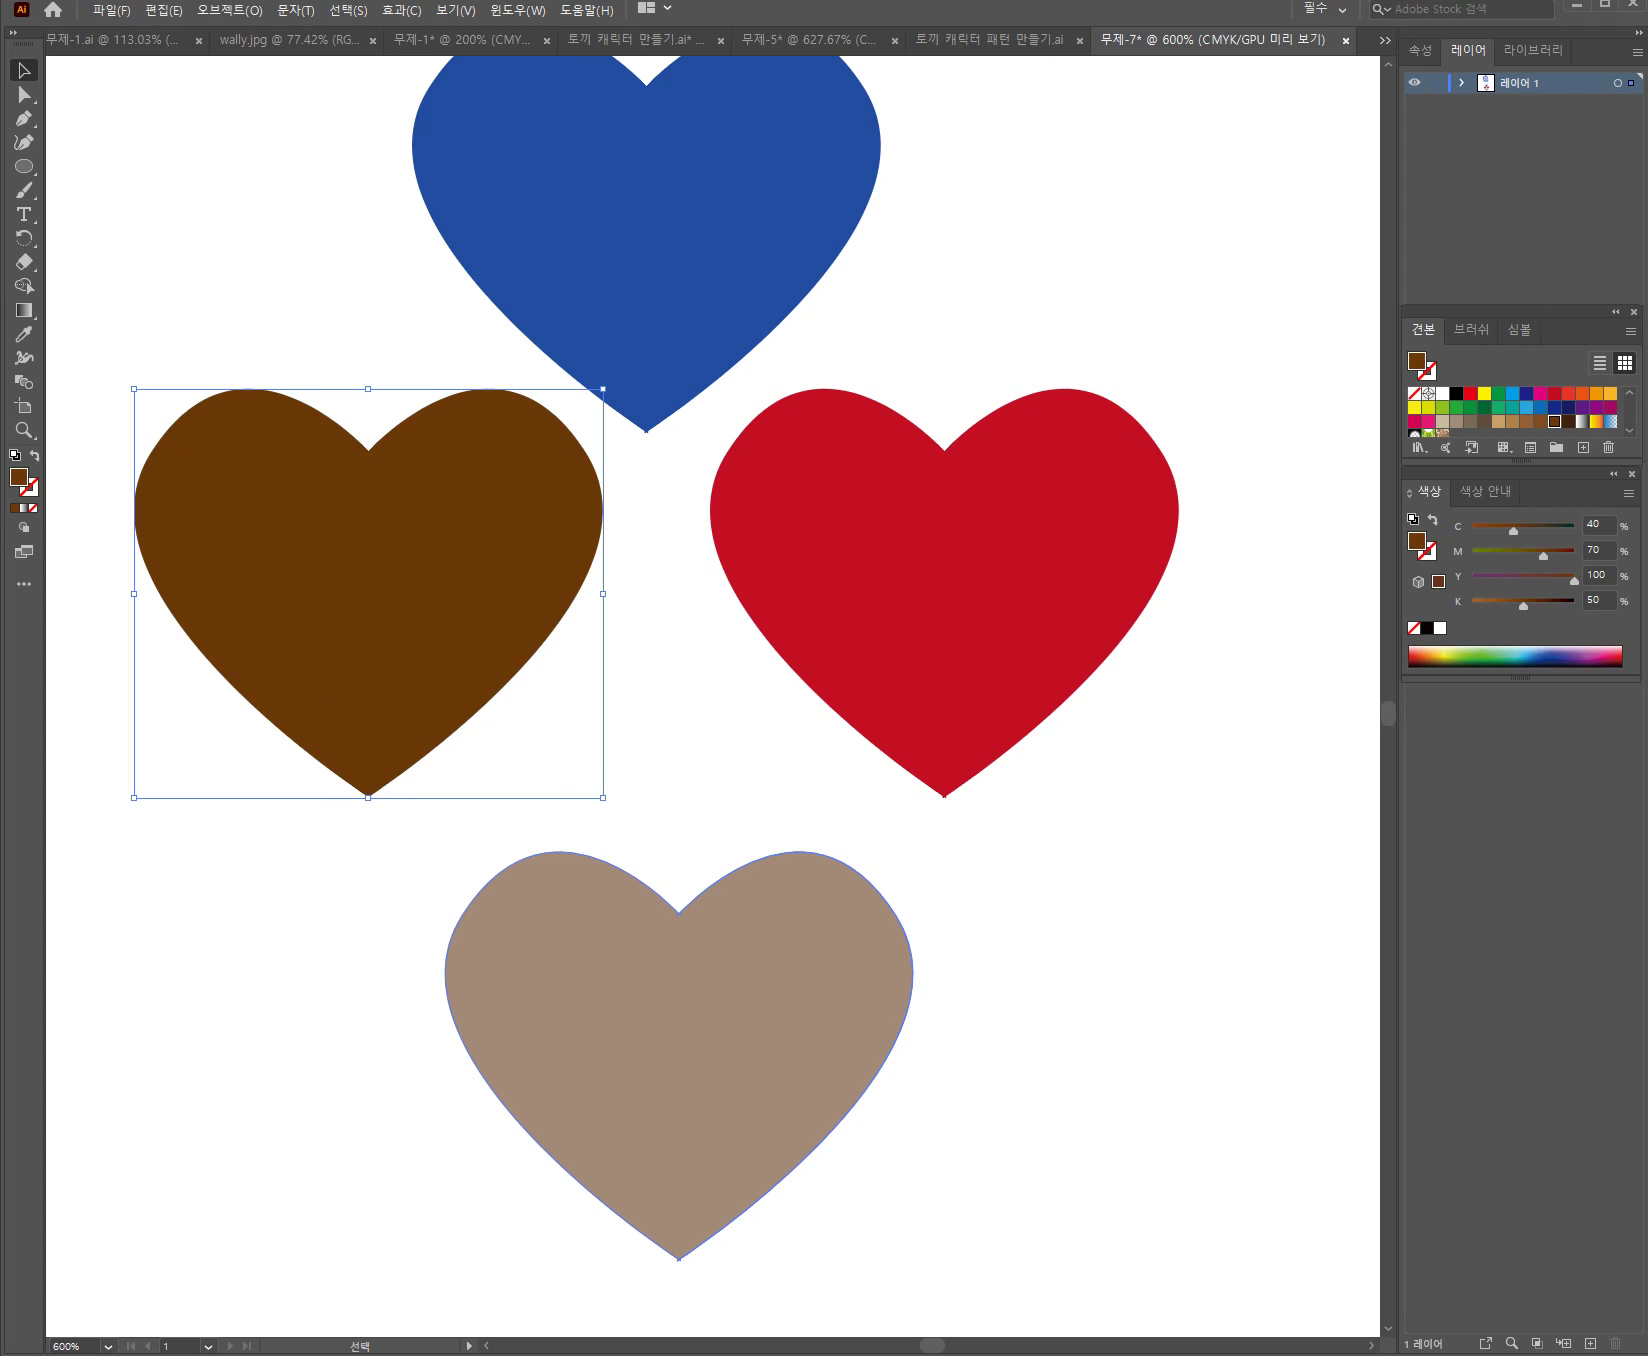
left_click_drag(789, 1070, 773, 986)
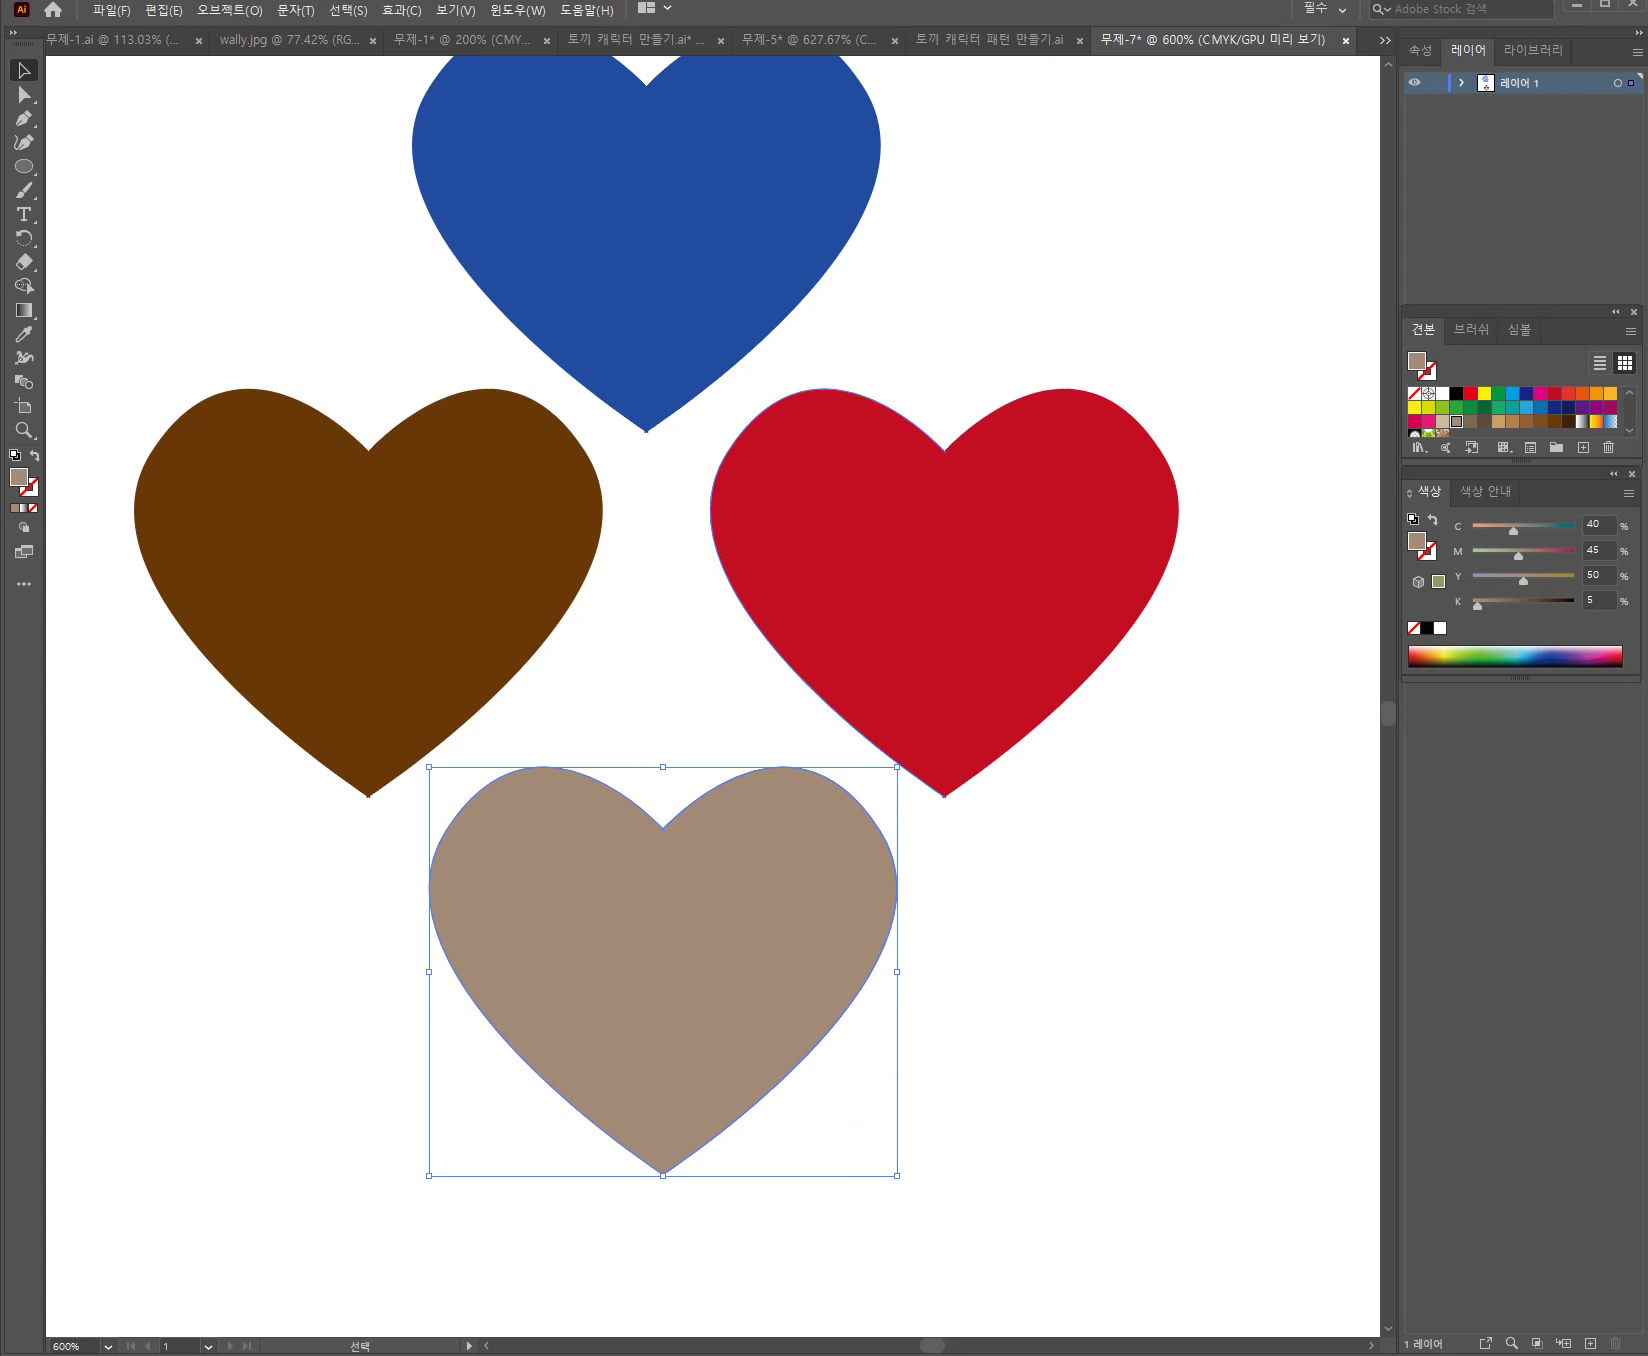
Rotate the taupe heart by about 180° so that its tip points upward
mouse_move(897, 767)
left_mouse_down()
mouse_move(936, 905)
mouse_move(897, 747)
left_mouse_up()
key("ctrl+z")
left_click_drag(930, 1180, 608, 882)
Nudge the upside-down taupe heart up into the gap between the brown and red hearts, and deselect it
key("Up")
key("Up")
key("Up")
key("Up")
key("Up")
key("Up")
key("Up")
key("Up")
key("Up")
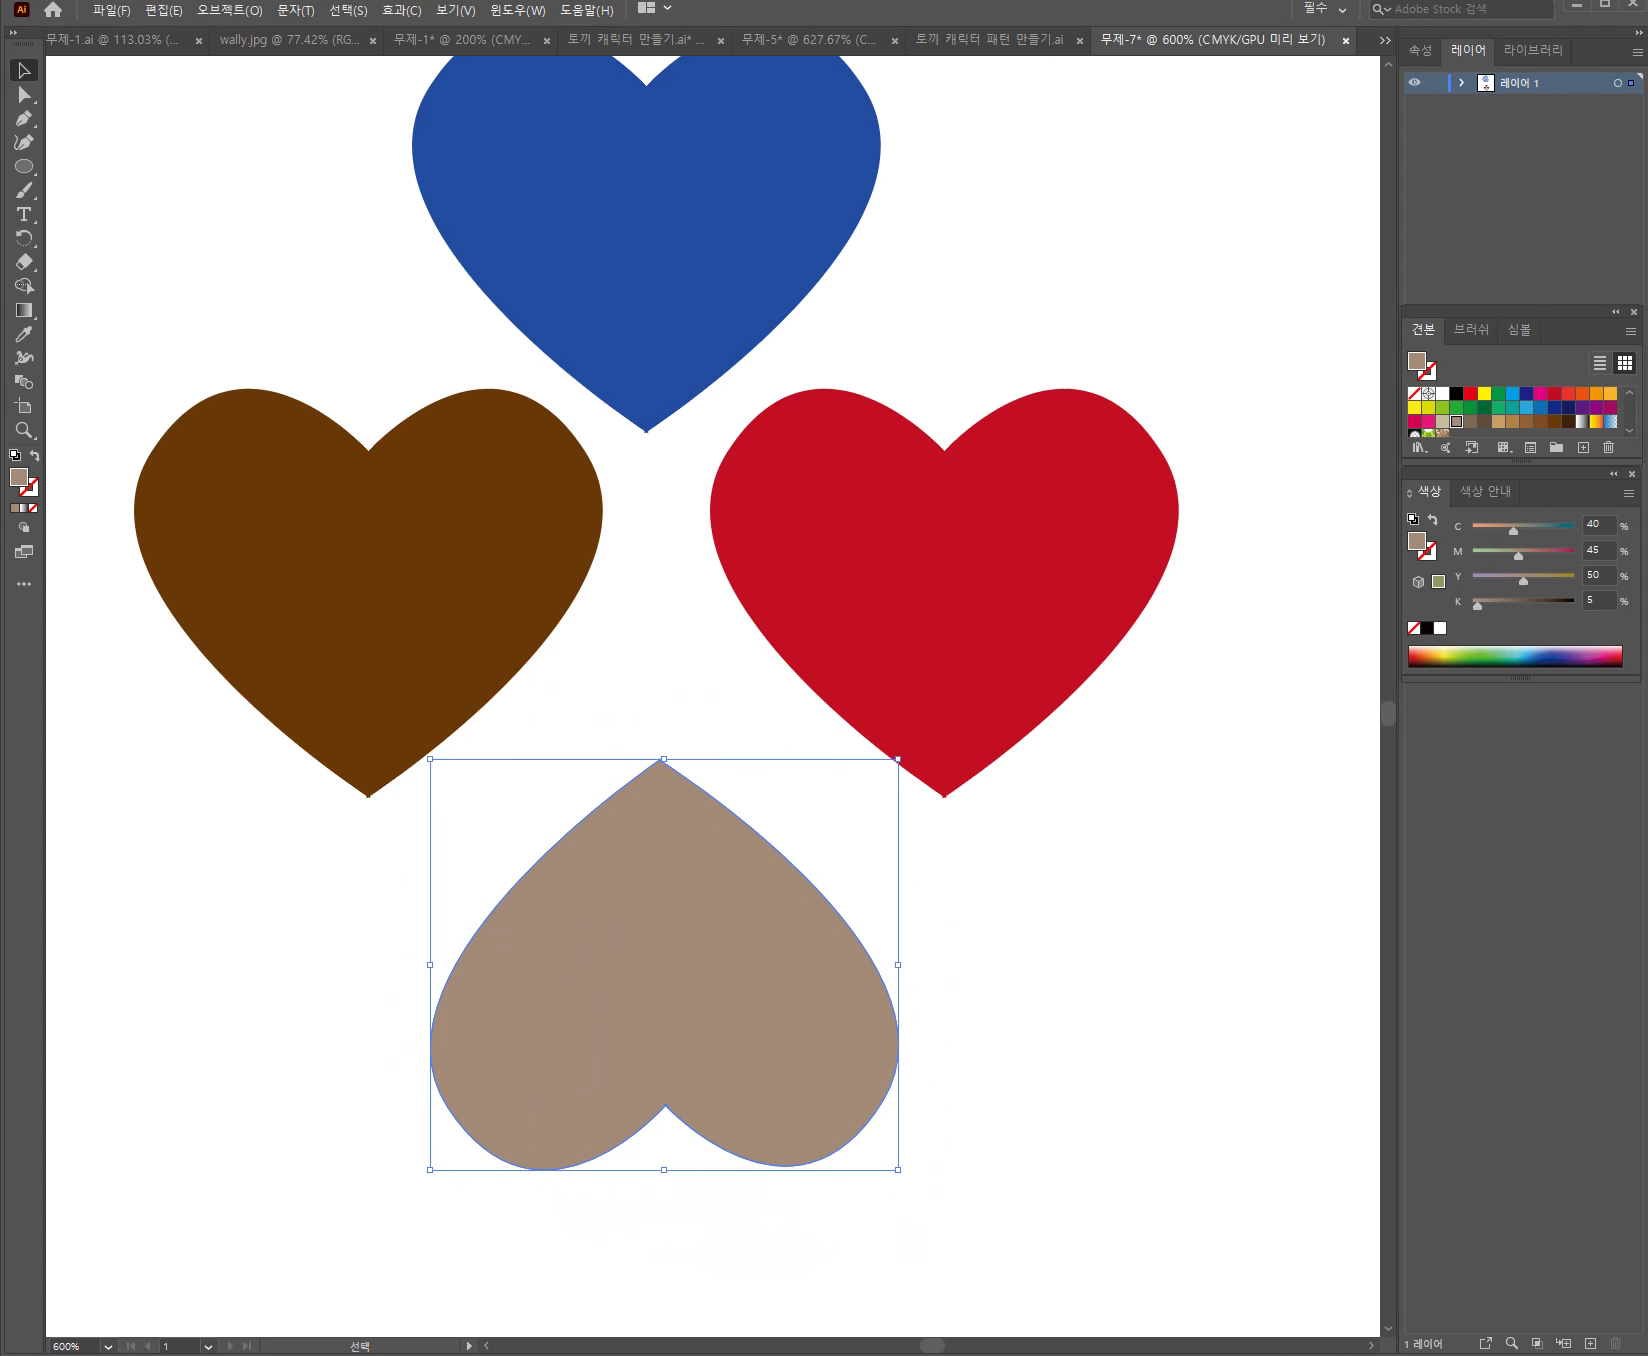
key("Up")
key("Up")
key("Up")
key("Up")
key("Up")
key("Up")
key("Up")
key("Up")
key("Up")
key("Up")
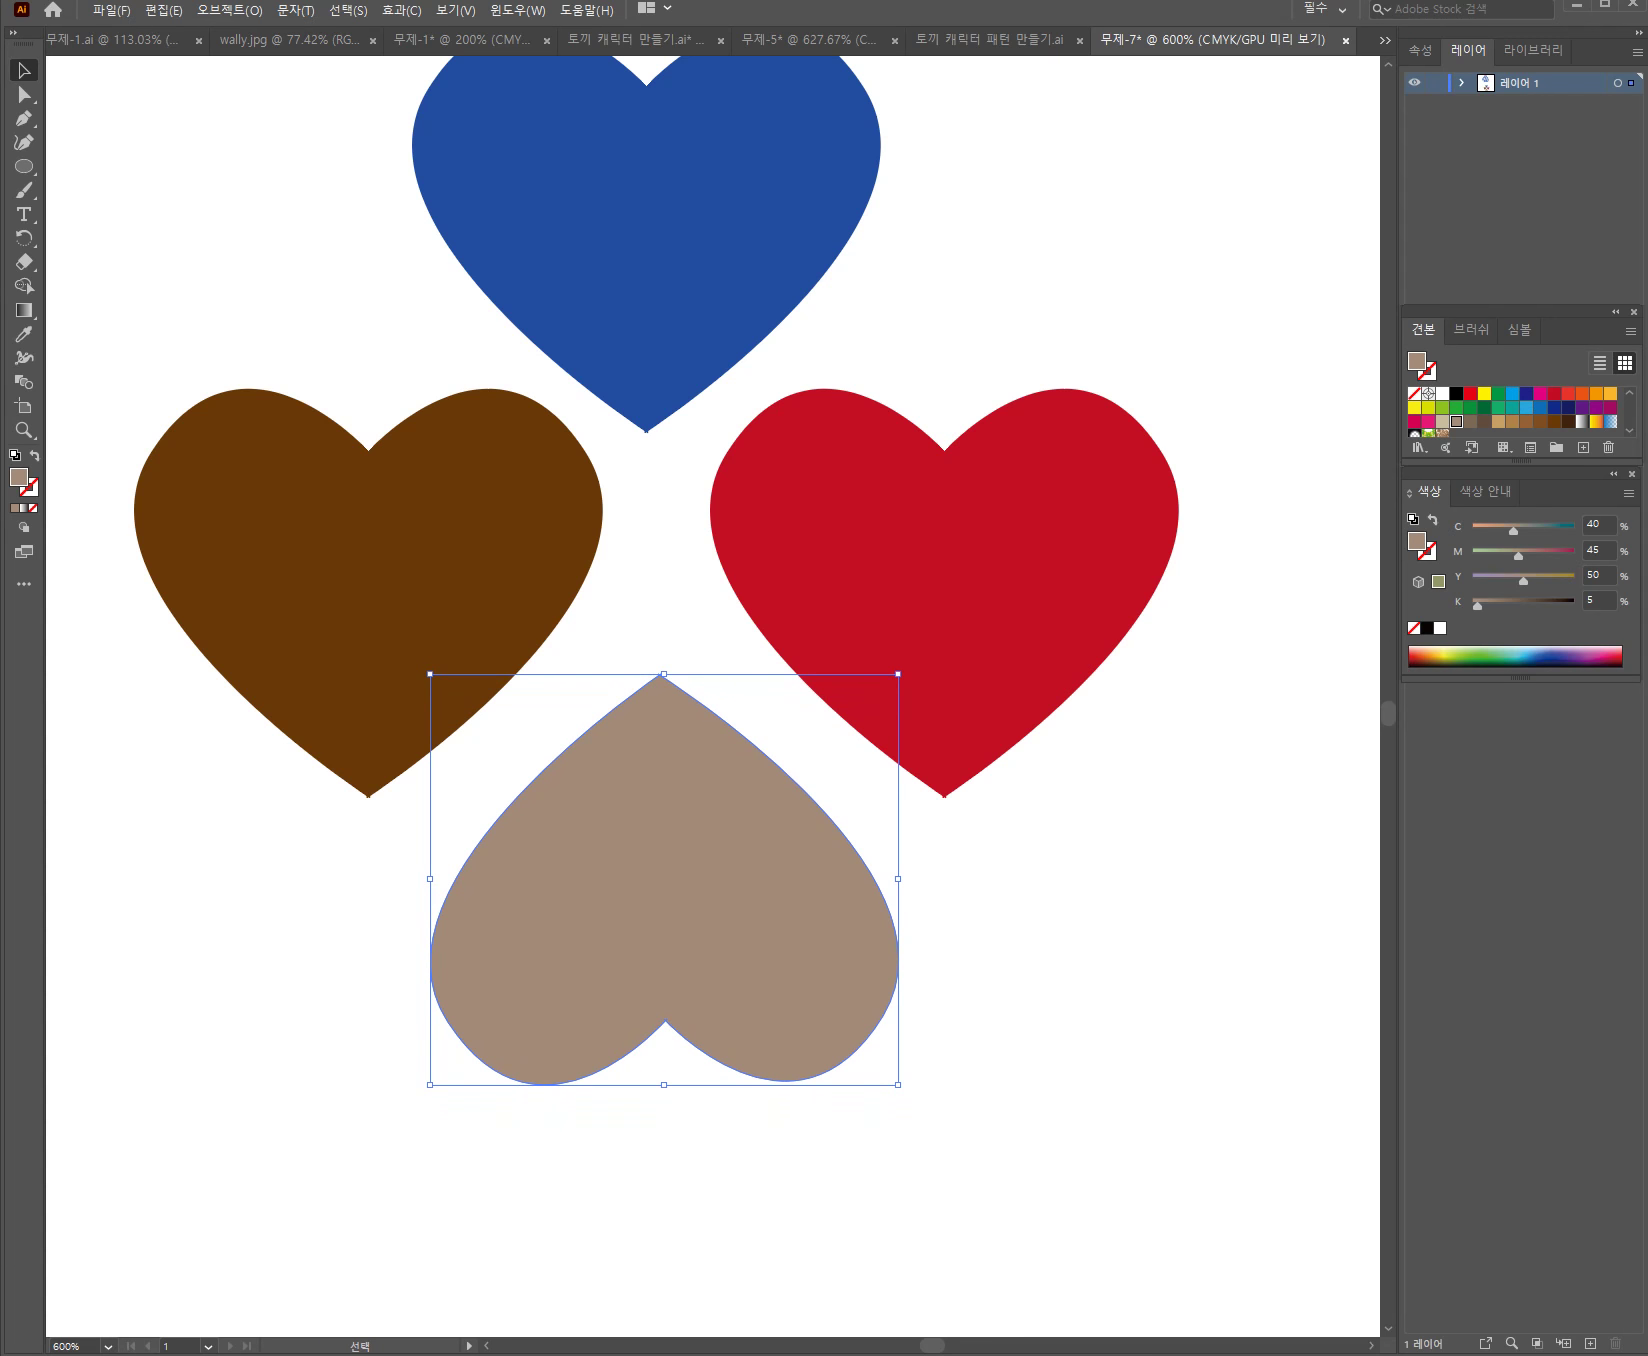
key("Up")
key("Up")
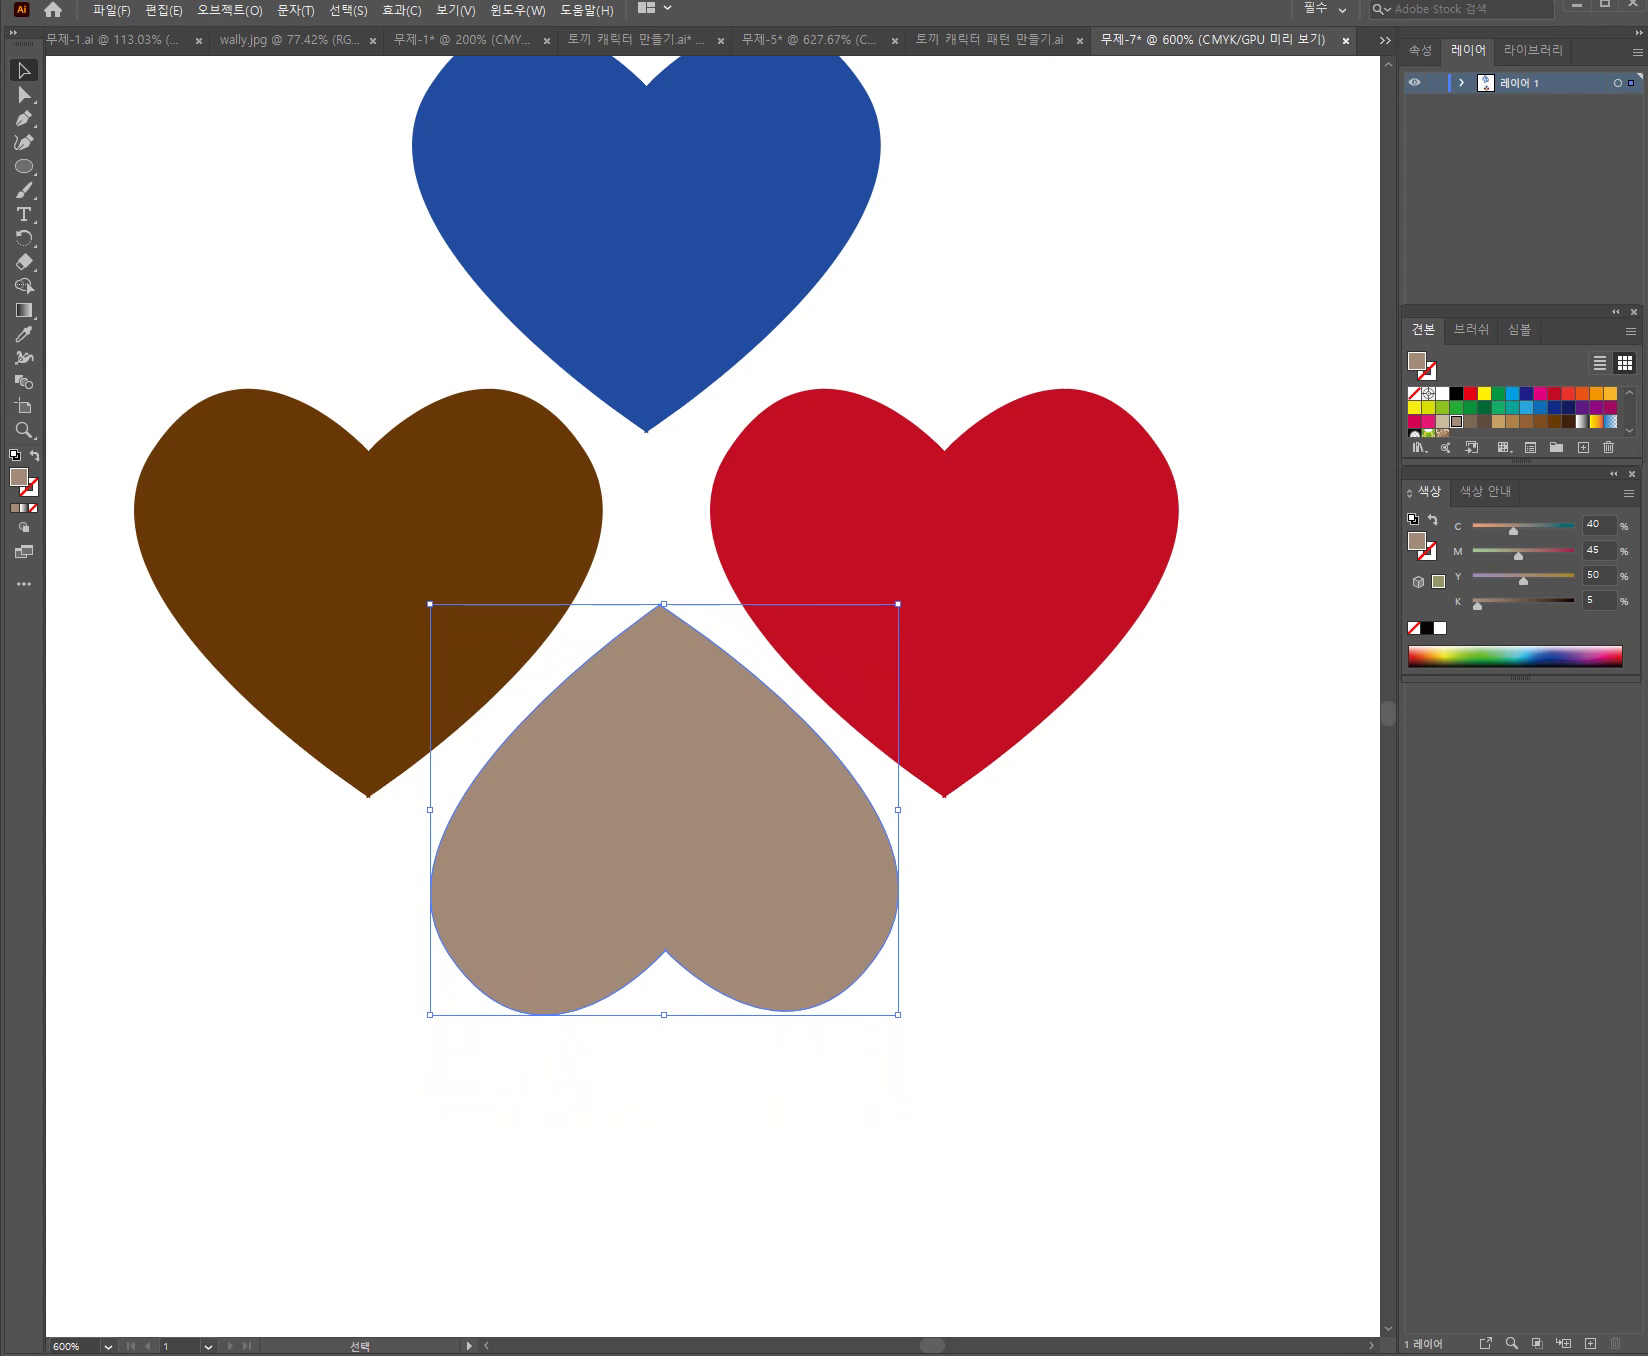
key("Up")
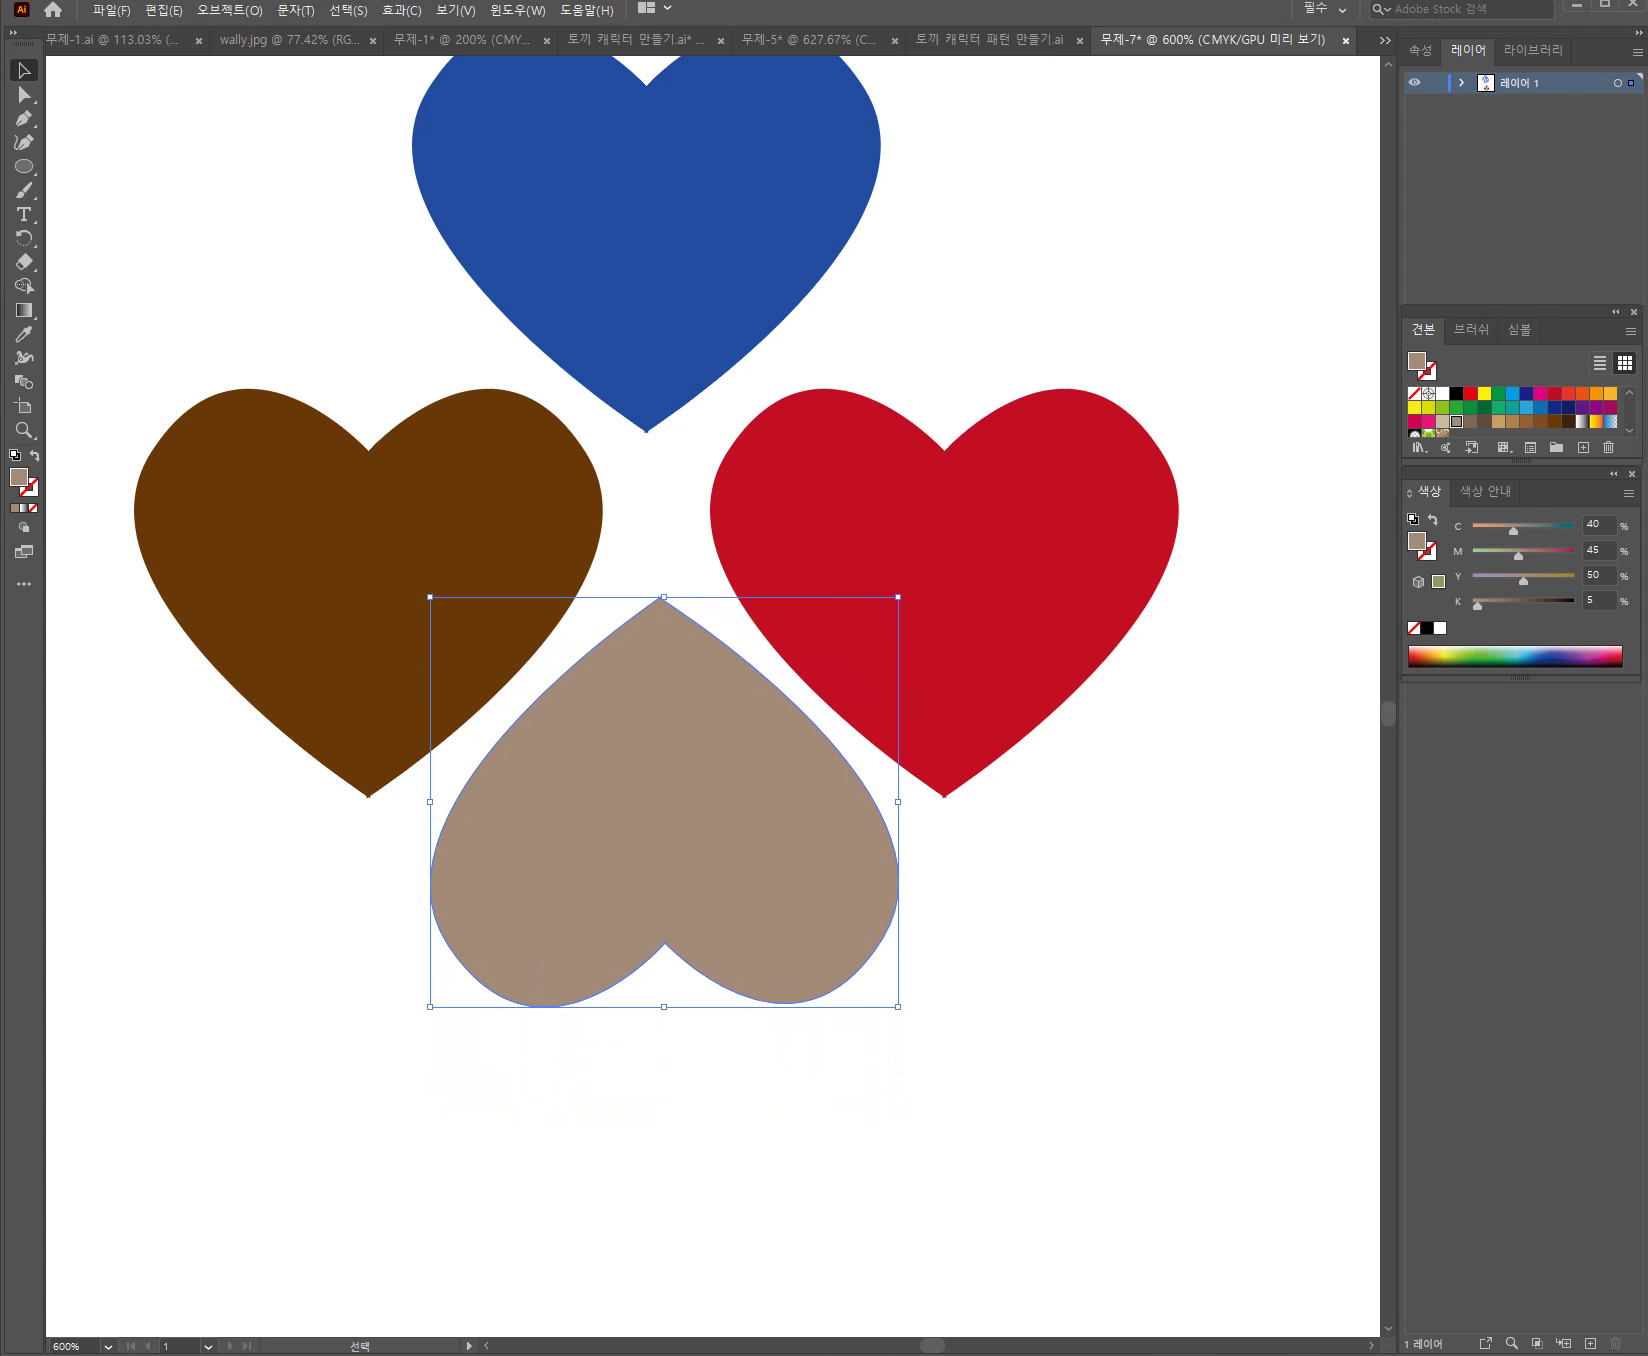
key("Down")
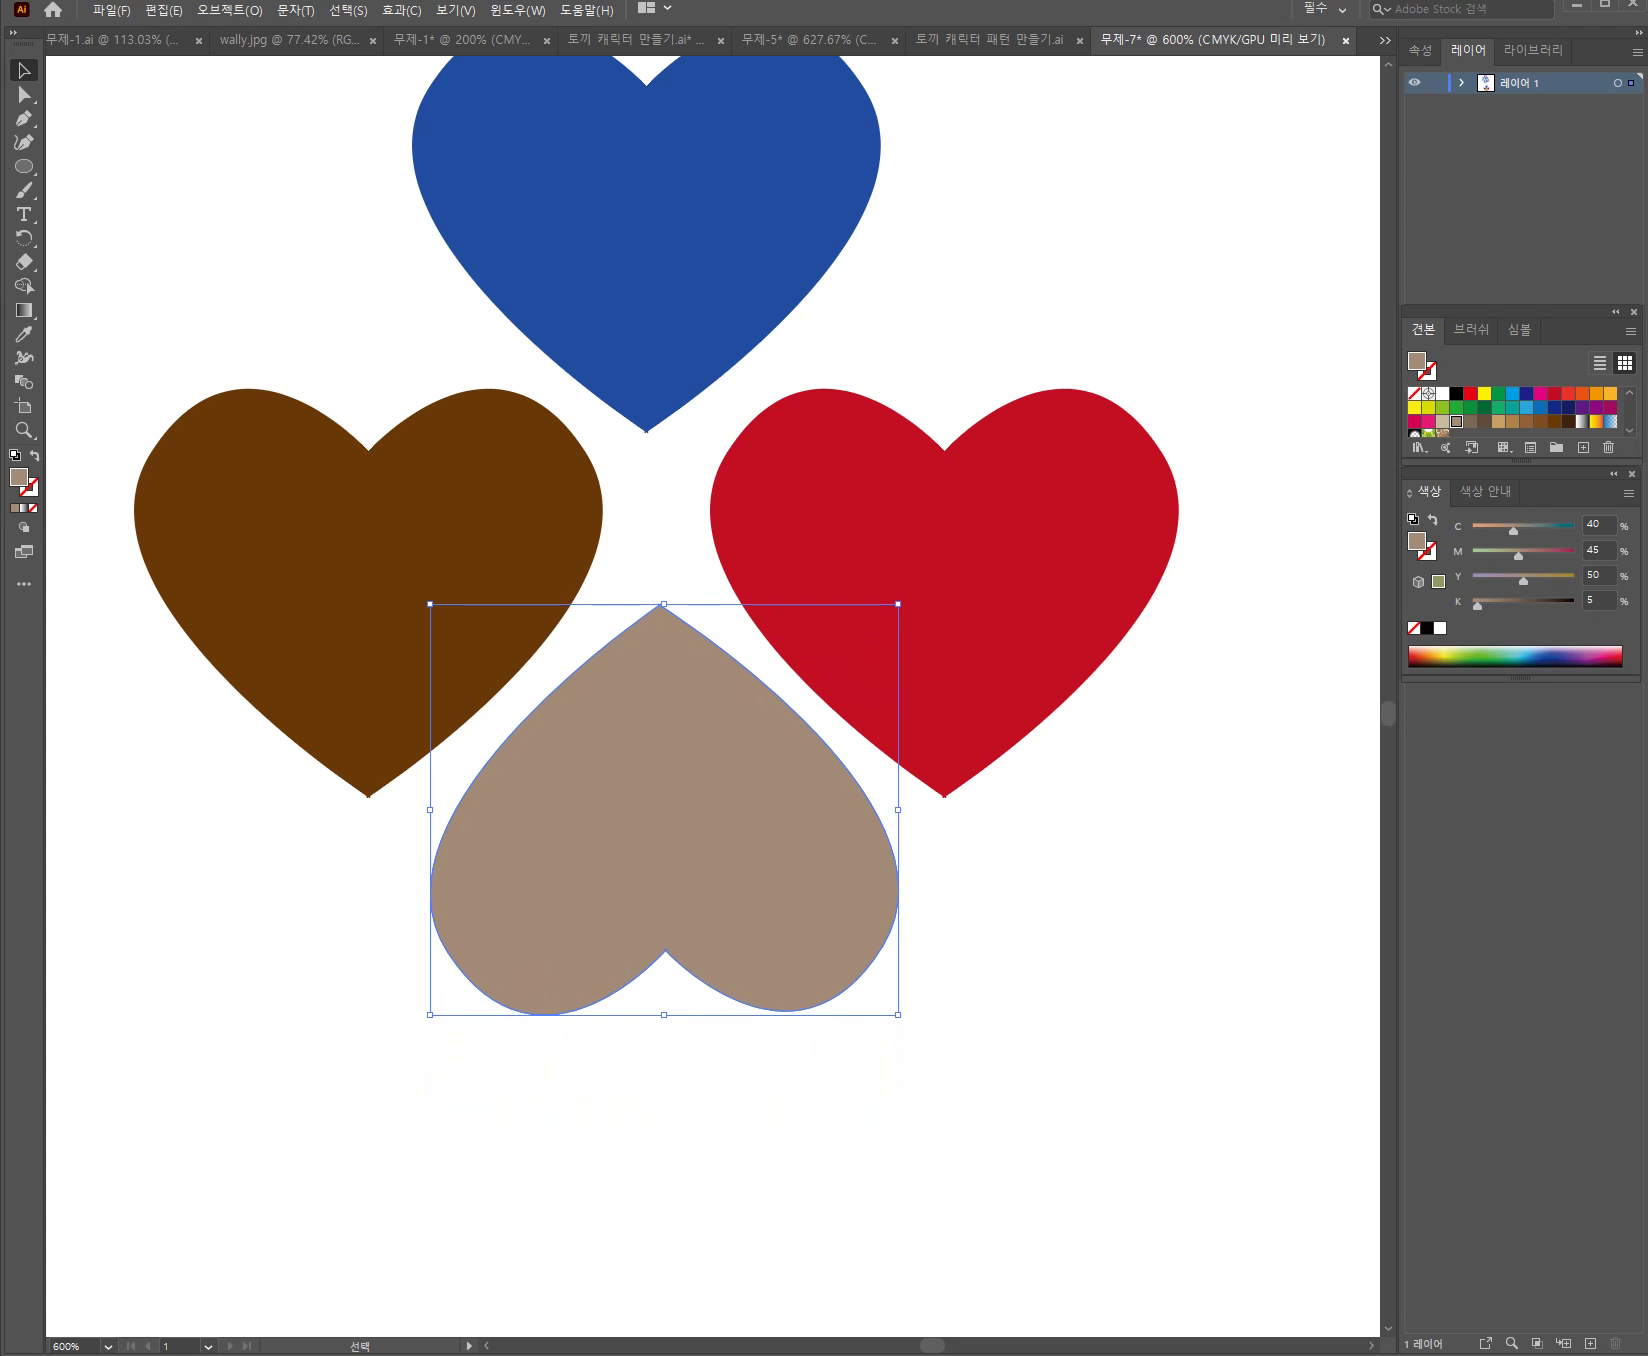
key("Up")
key("Down")
key("ctrl+shift+a")
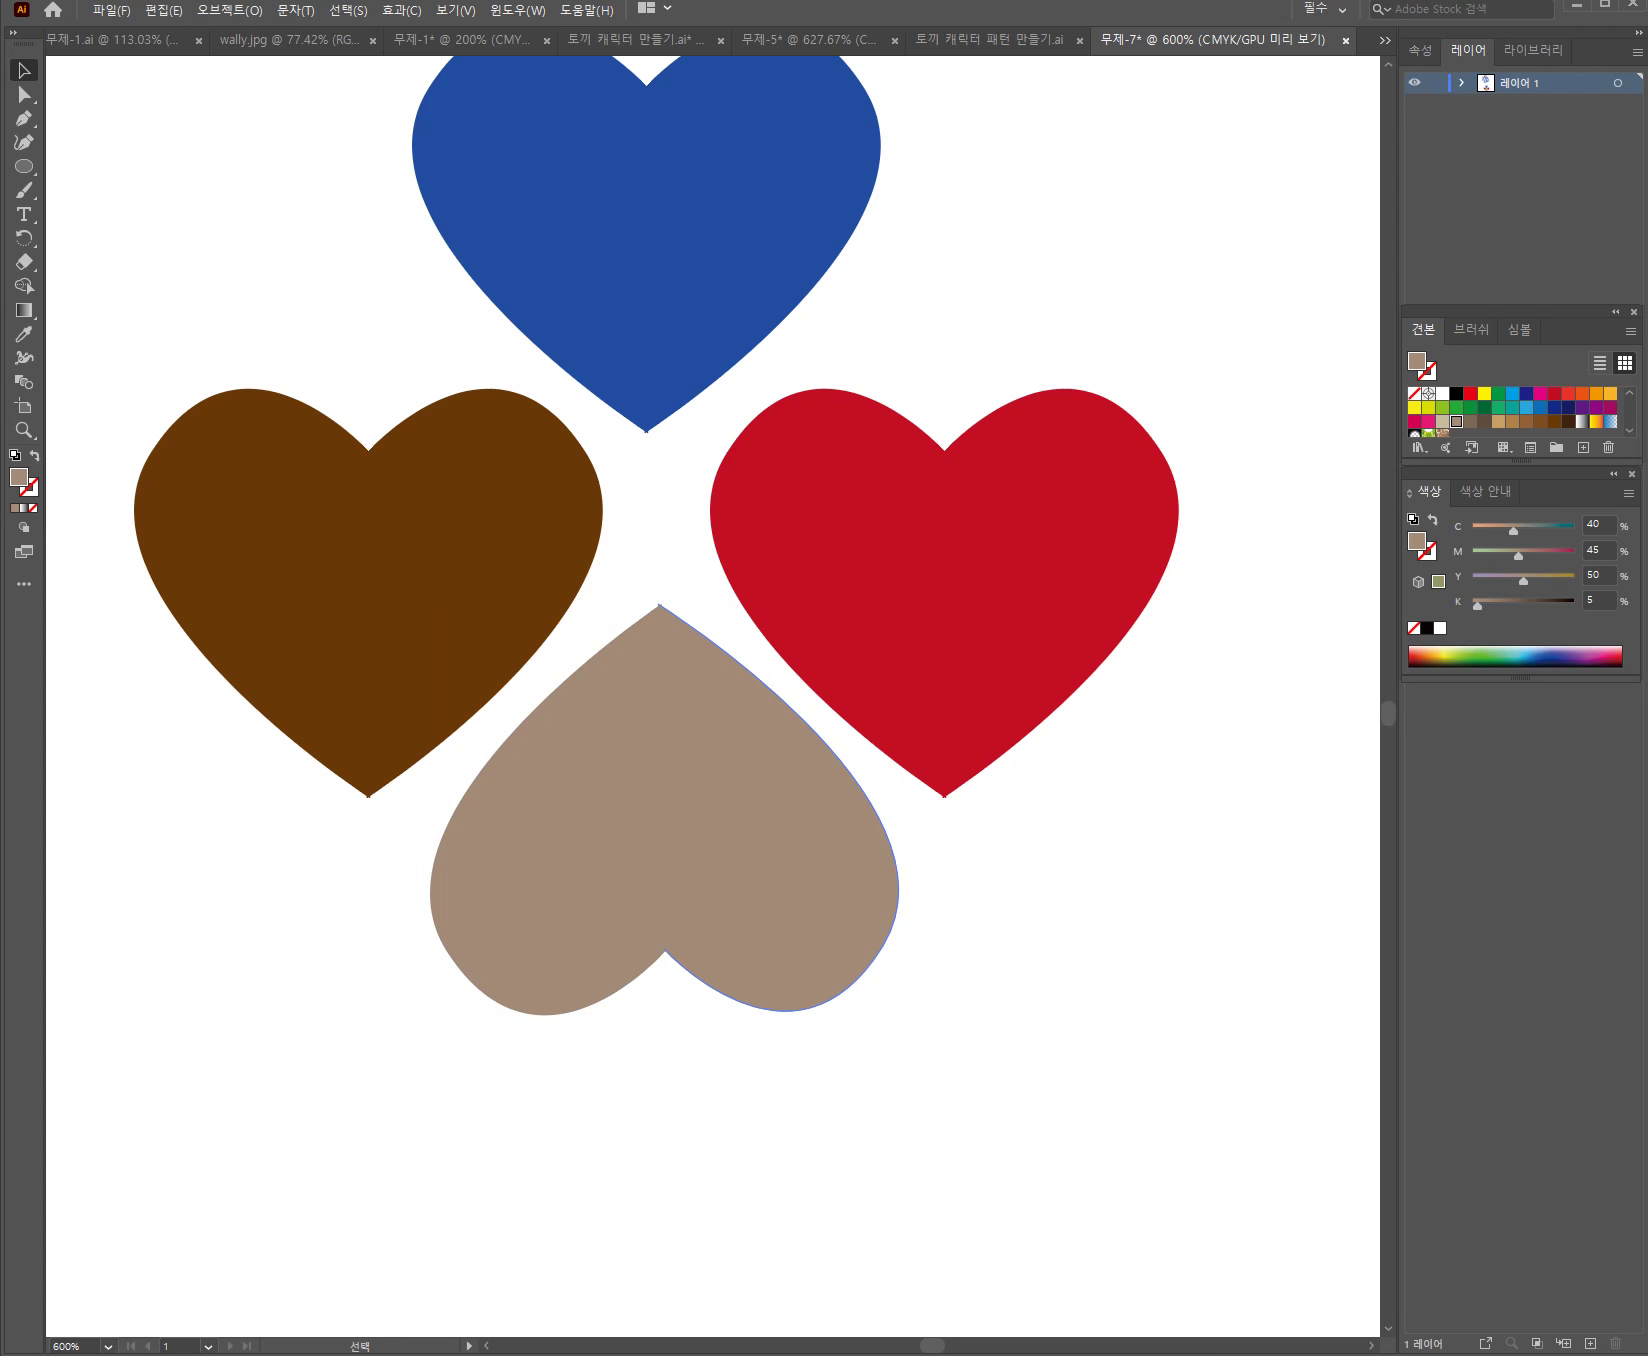
Select all four coloured hearts and save them as a new pattern swatch
key("ctrl+space")
left_click(779, 1054, "ctrl+alt")
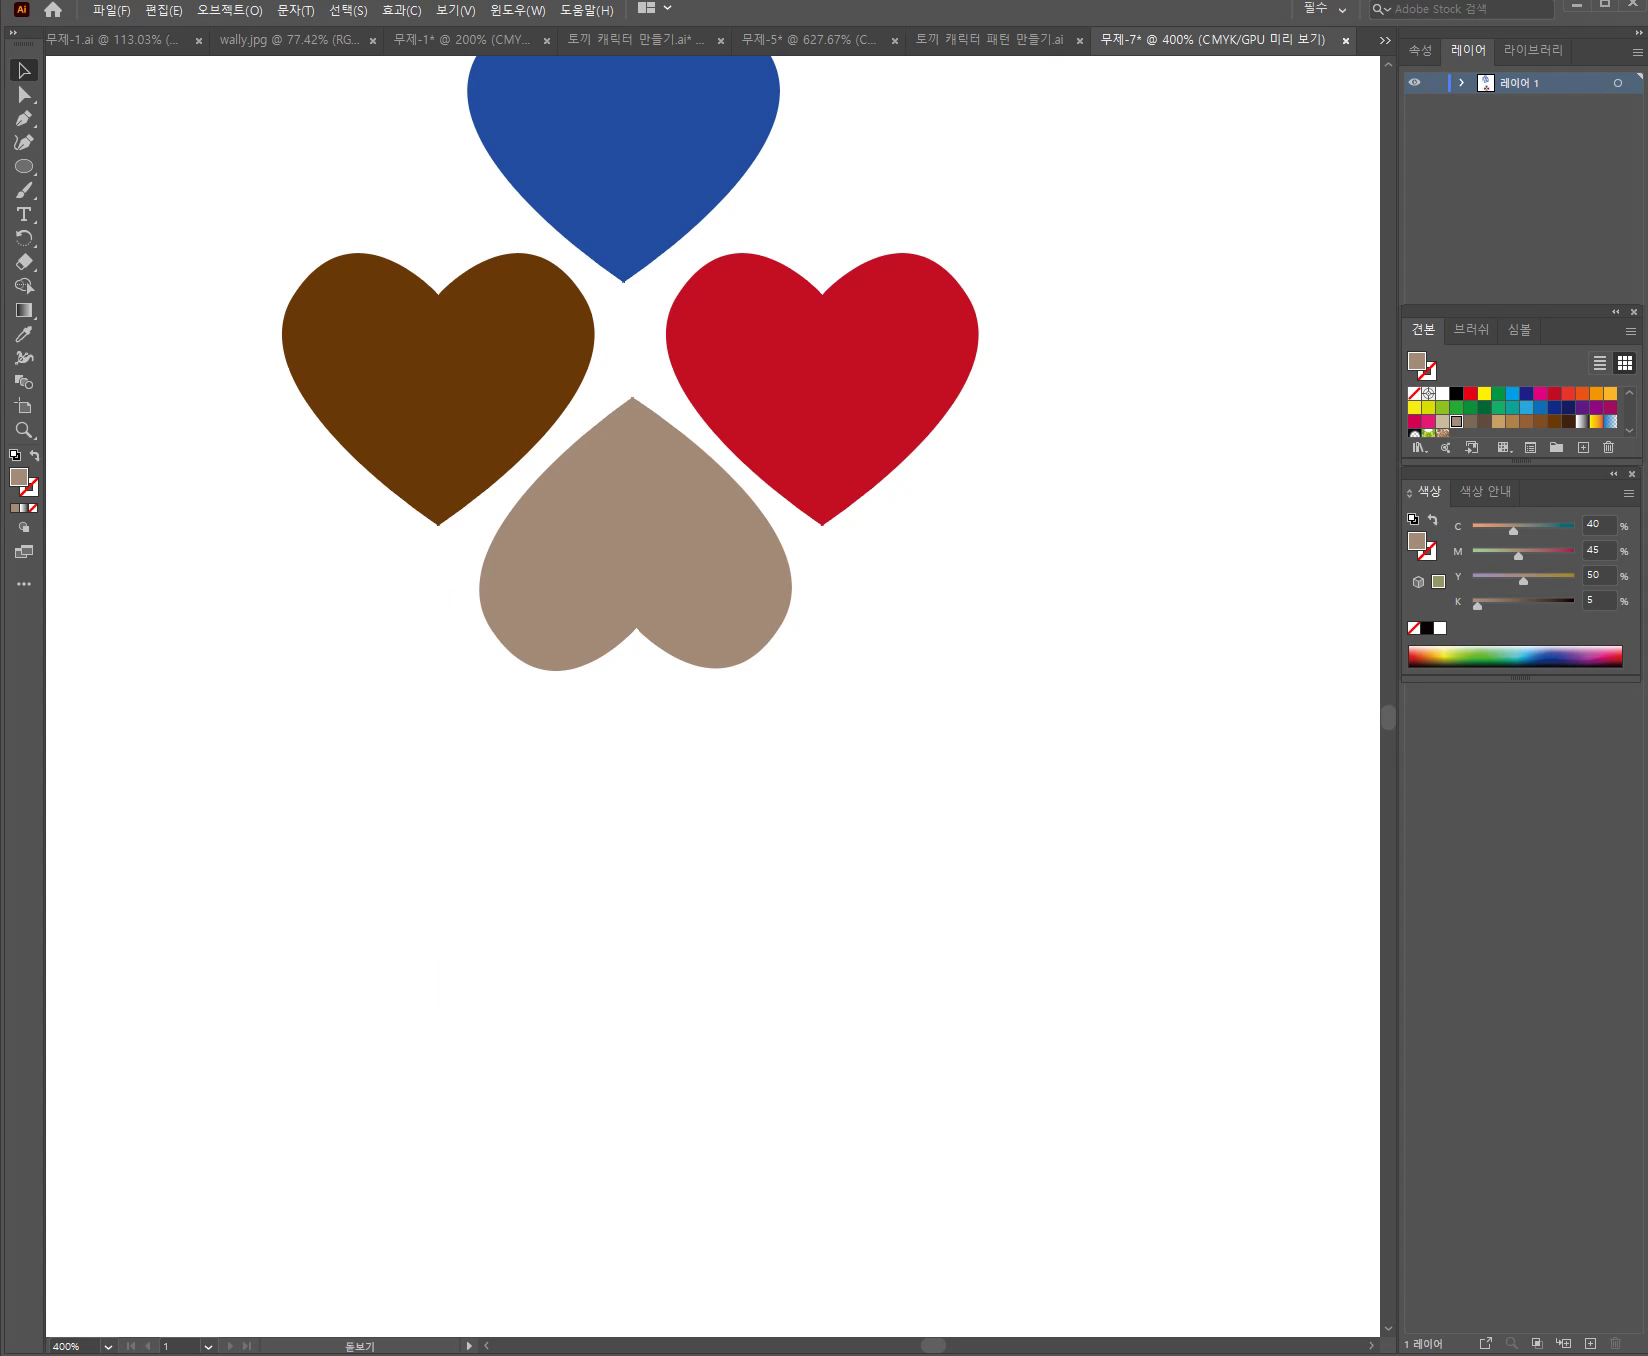
left_click_drag(779, 1054, 900, 1323)
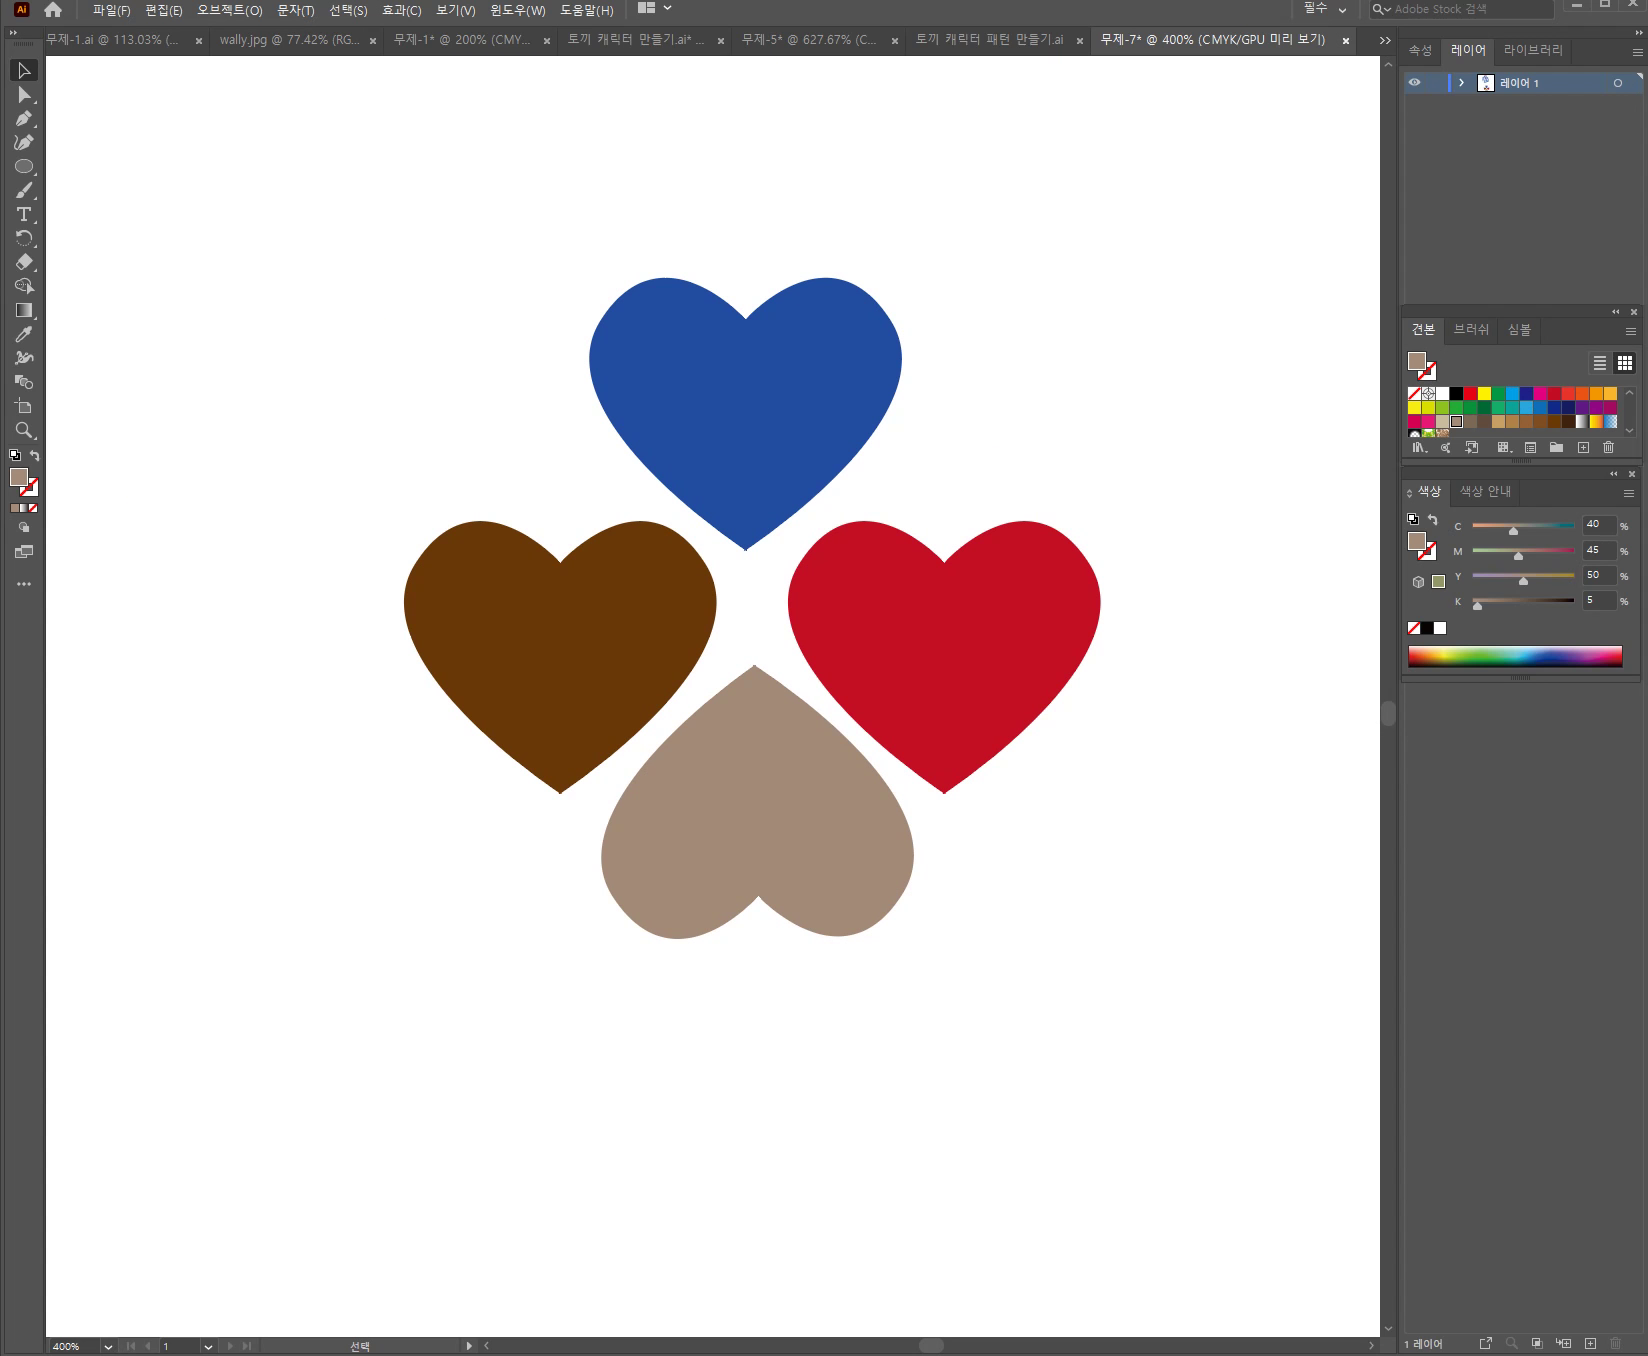
left_click_drag(306, 196, 1187, 1061)
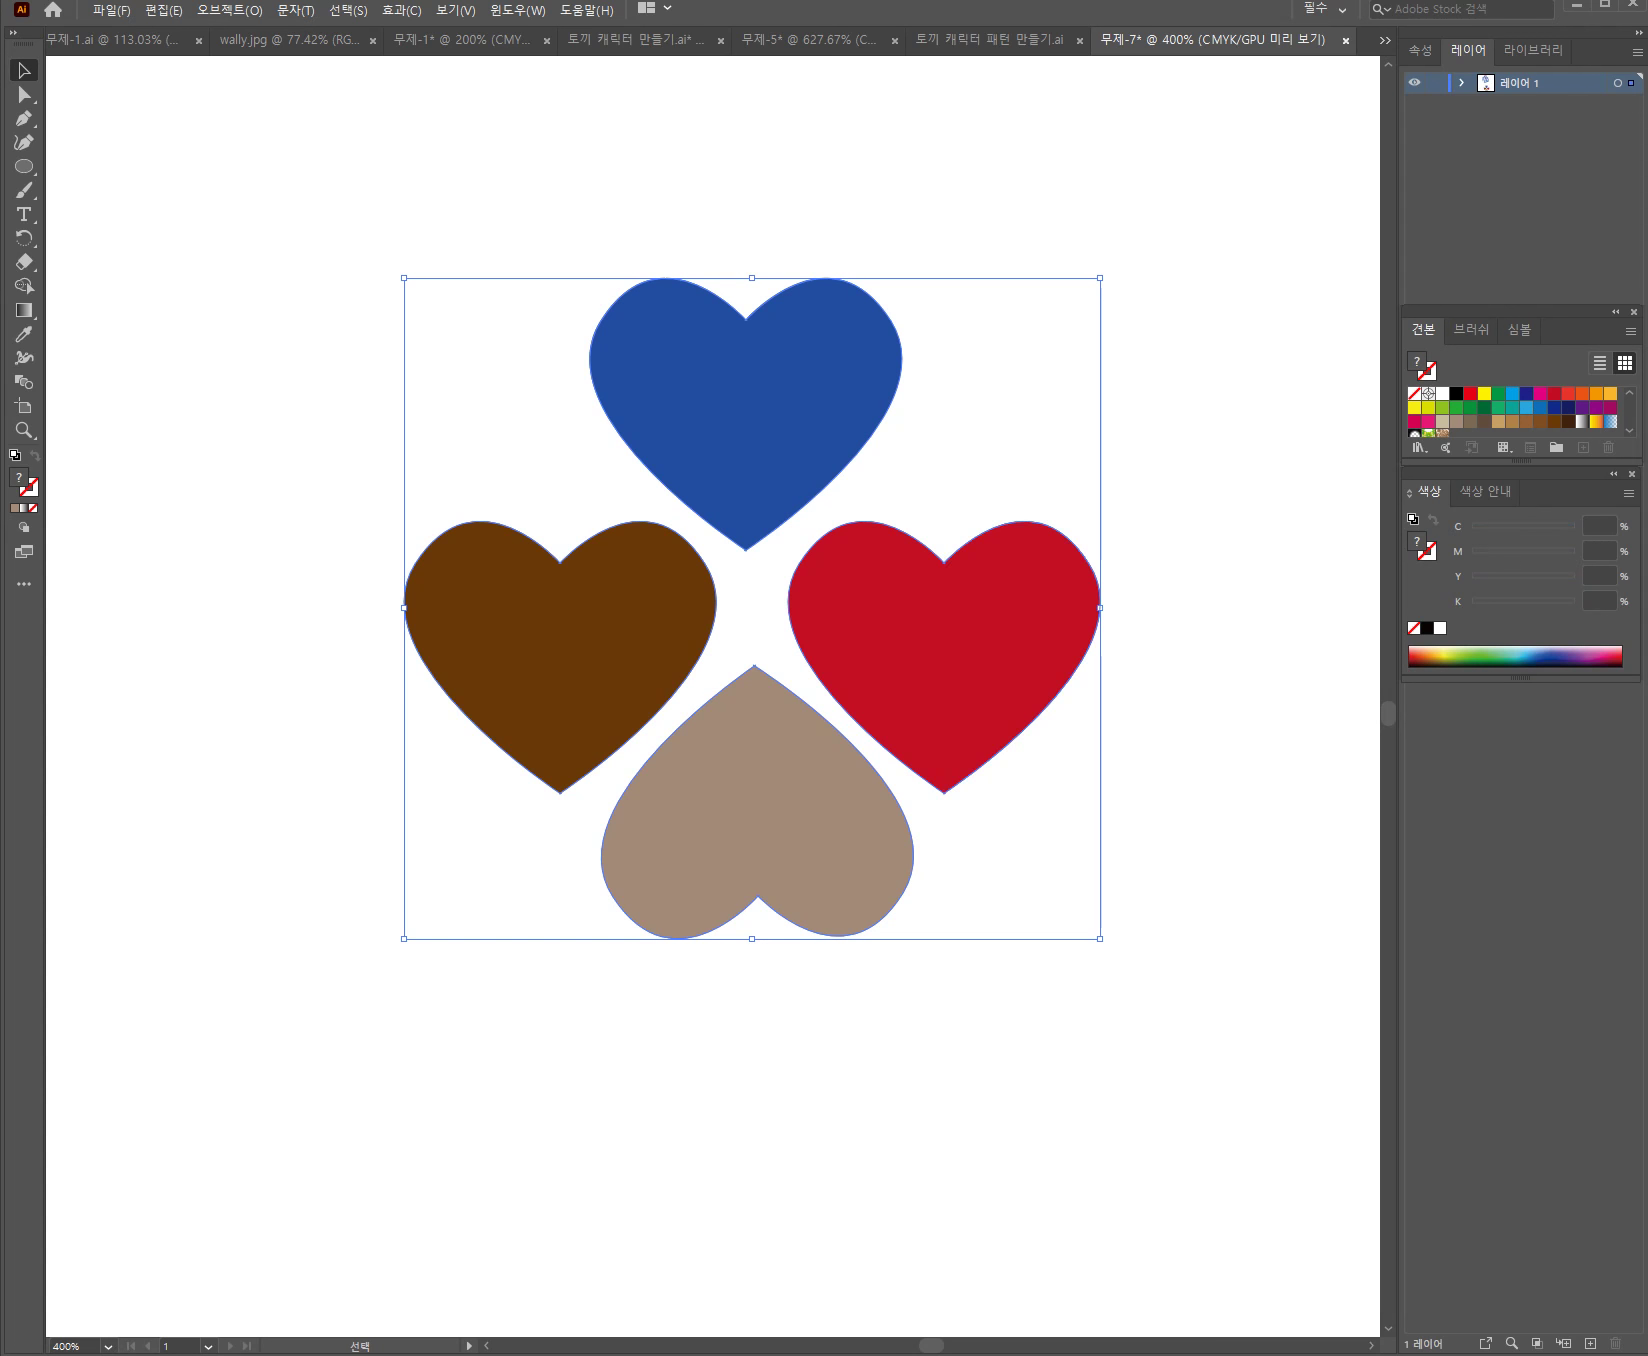
left_click_drag(1049, 573, 1420, 420)
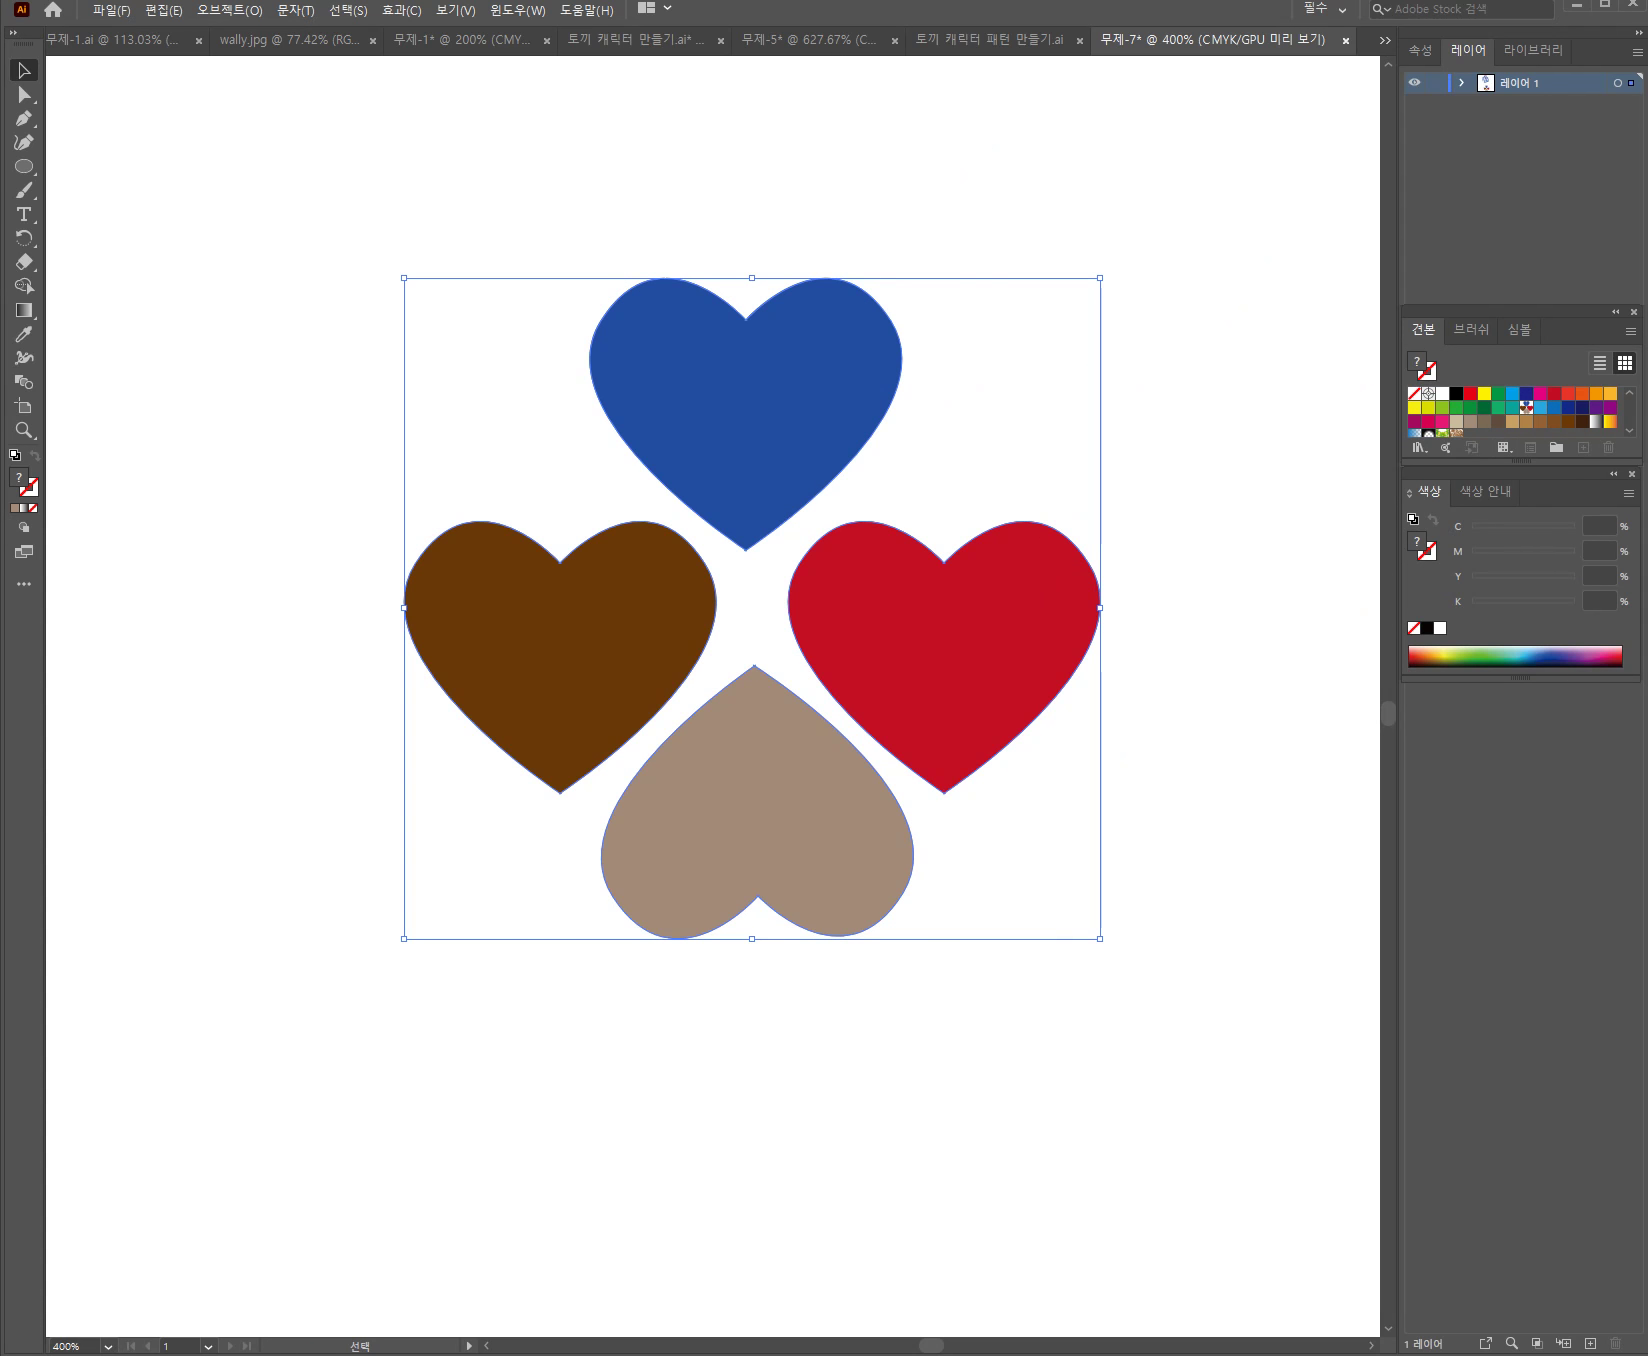
Draw a large ellipse across the artboard's right edge and fill it with the multicoloured heart pattern swatch
key("ctrl+space")
left_click(1061, 1115, "ctrl+alt")
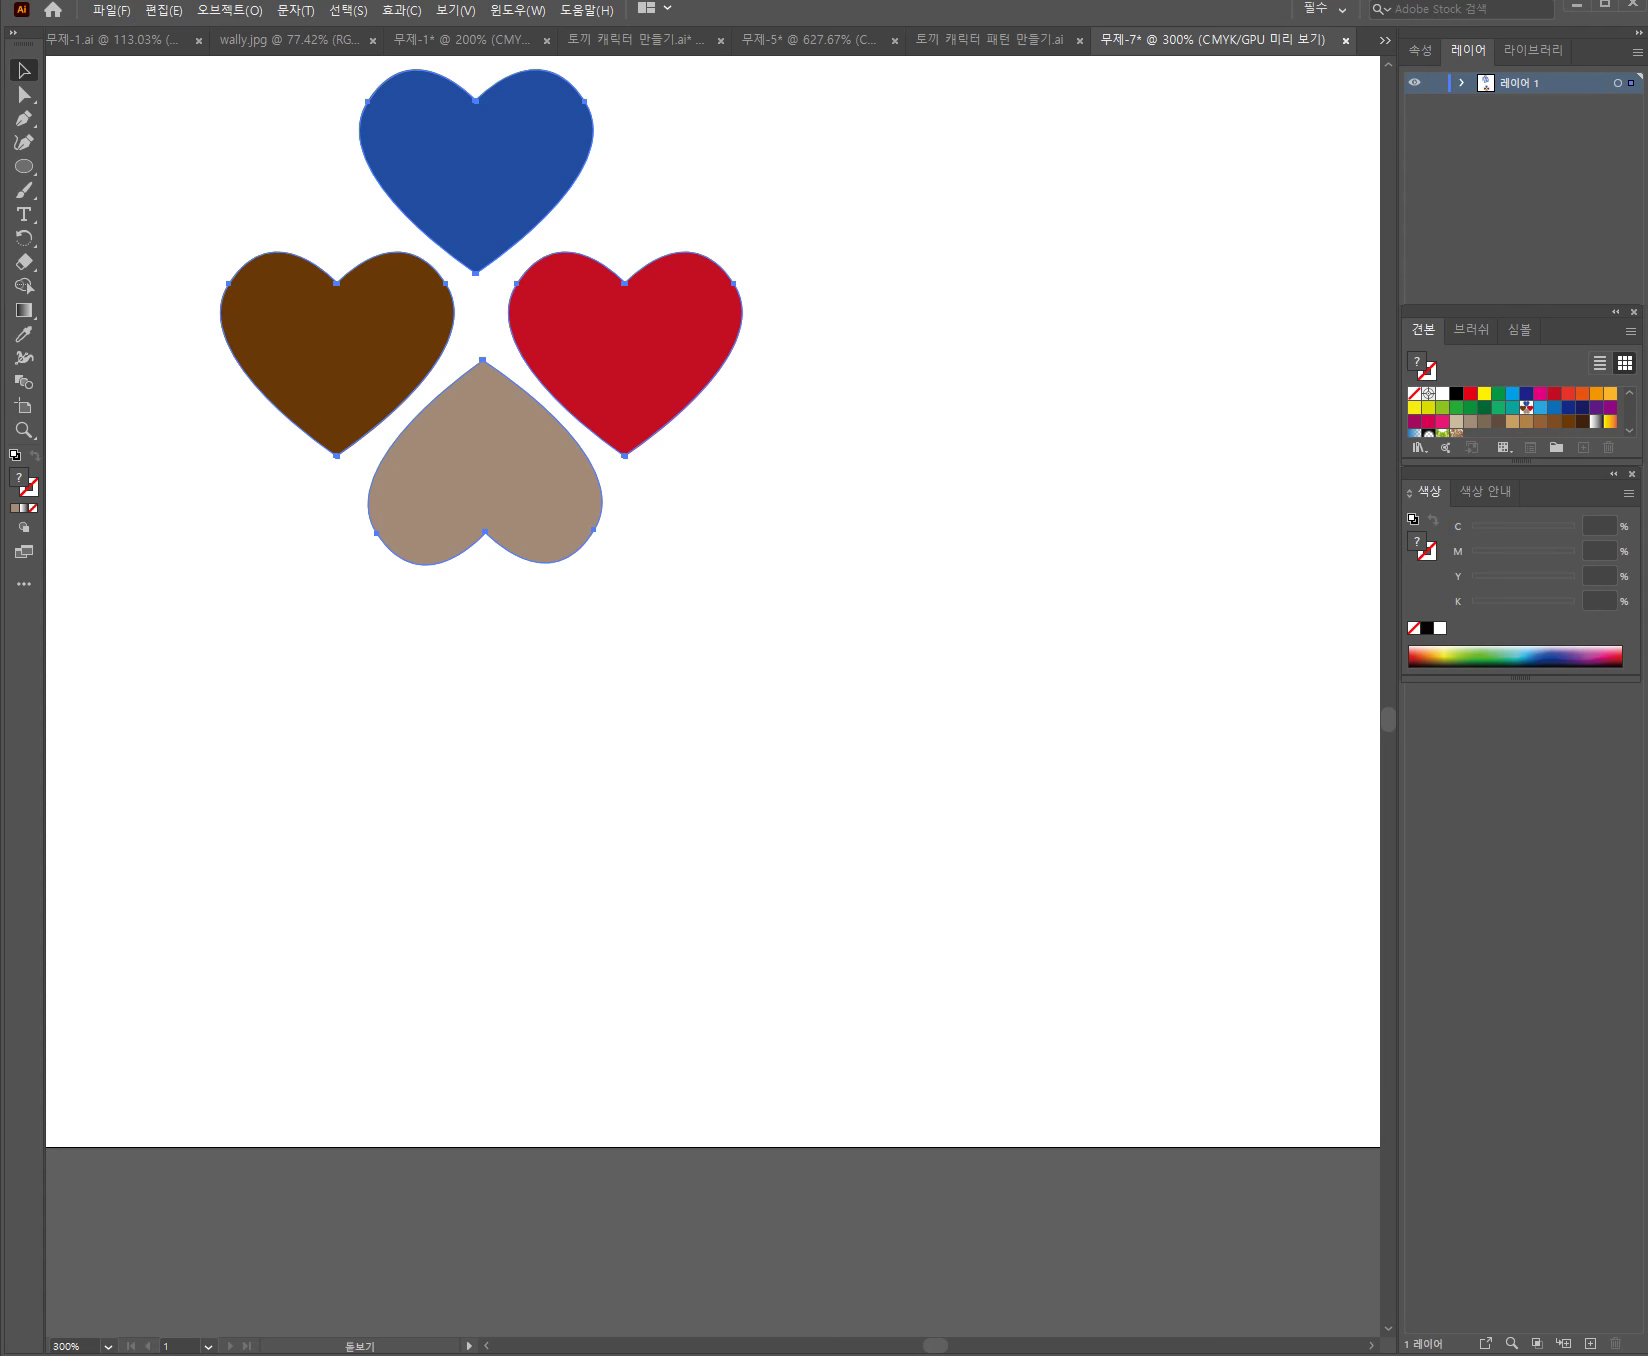
left_click(912, 824, "ctrl+alt")
left_click_drag(451, 374, 292, 550)
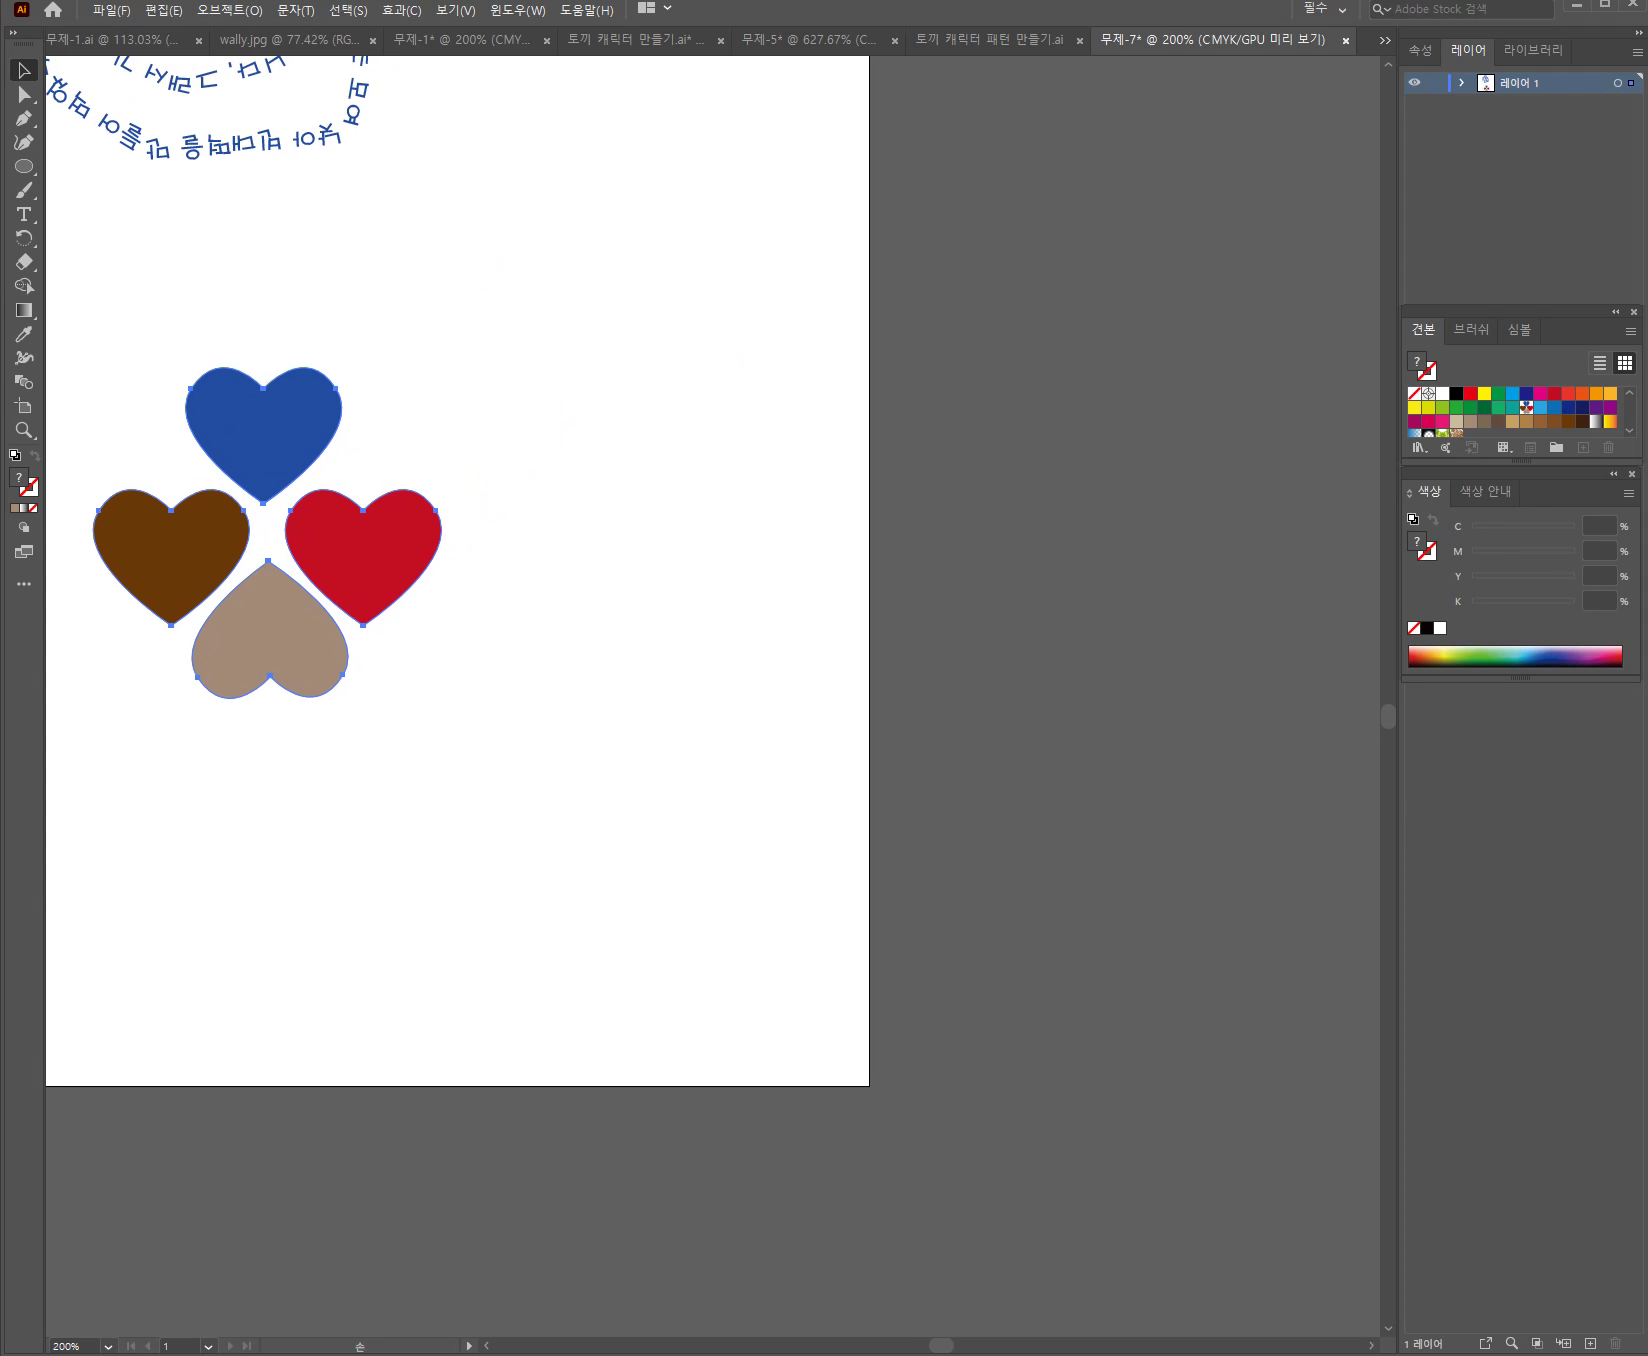
key("l")
left_click_drag(706, 435, 1372, 1195)
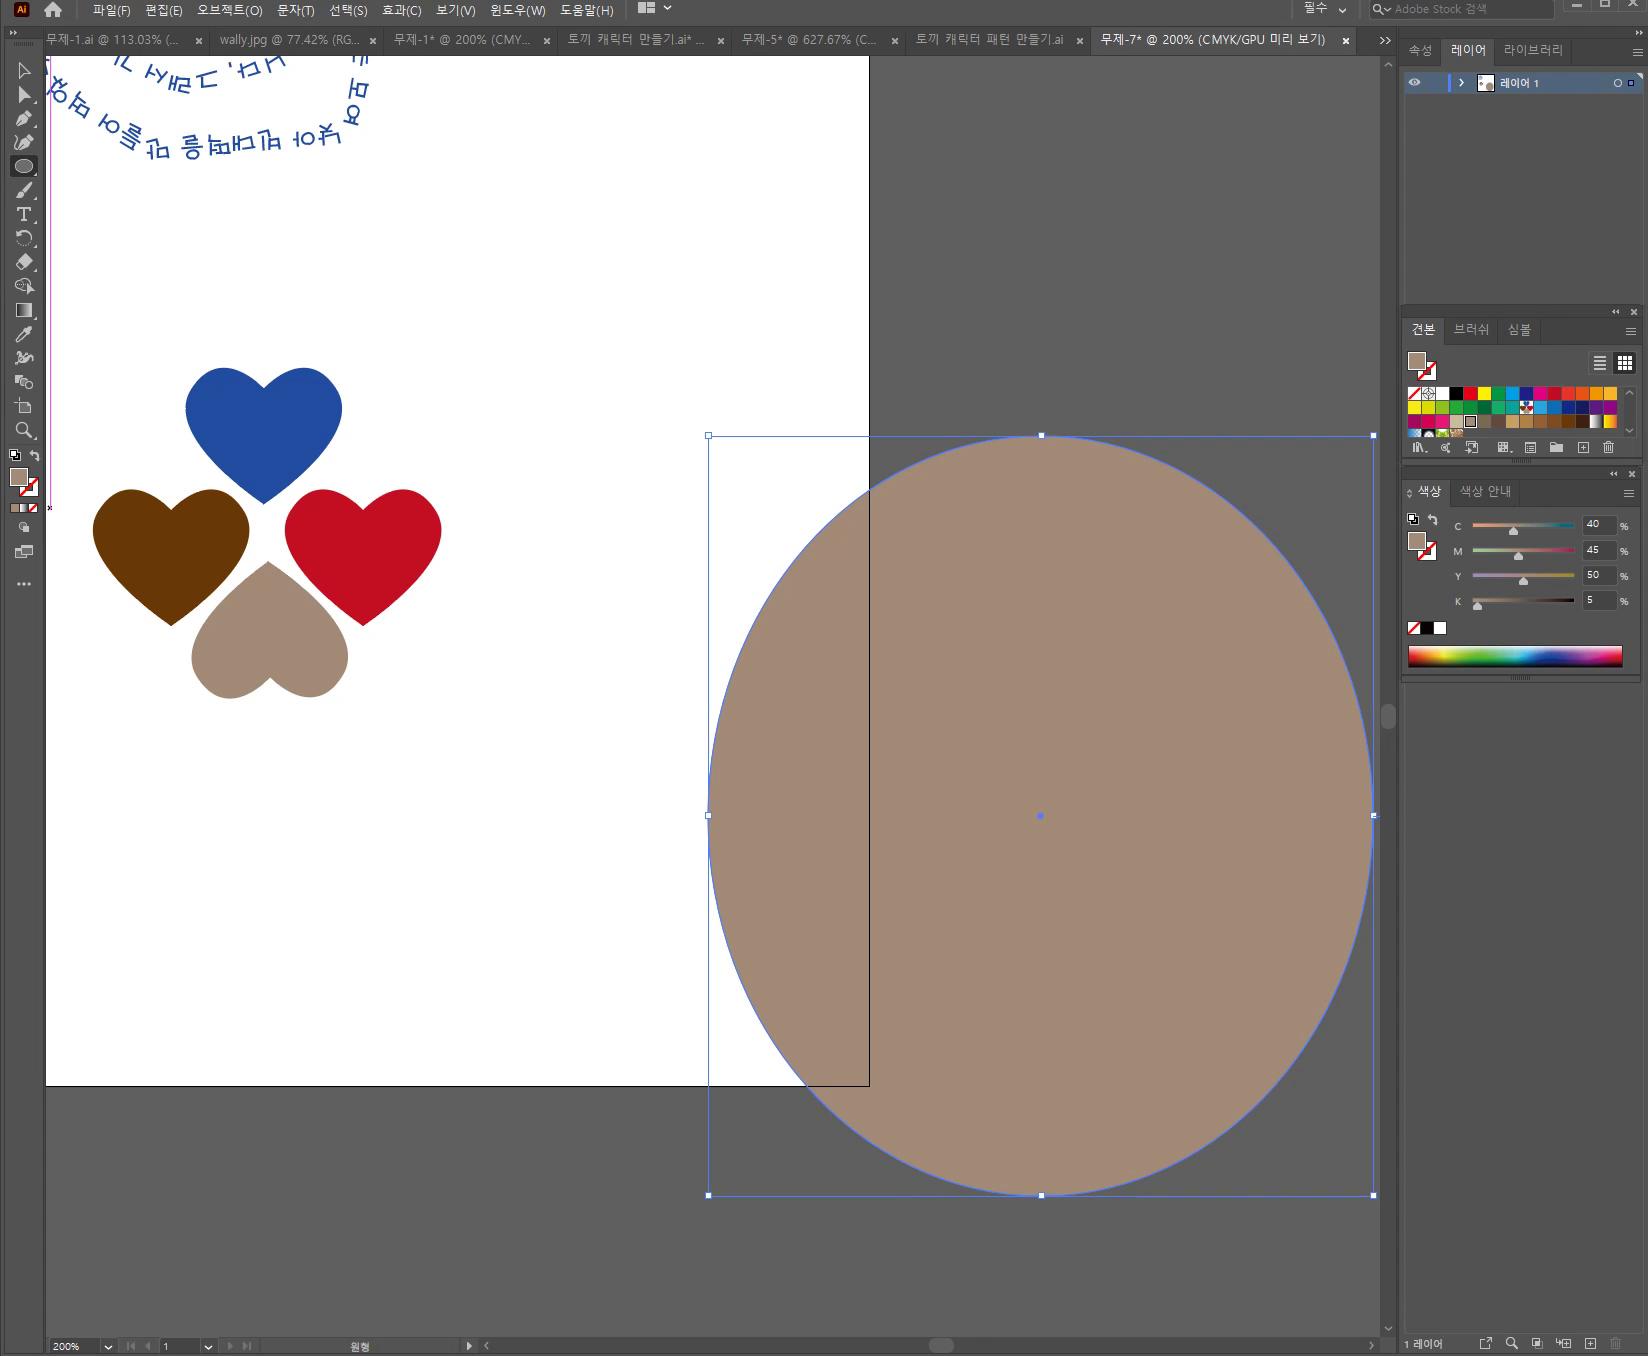
left_click(1526, 407)
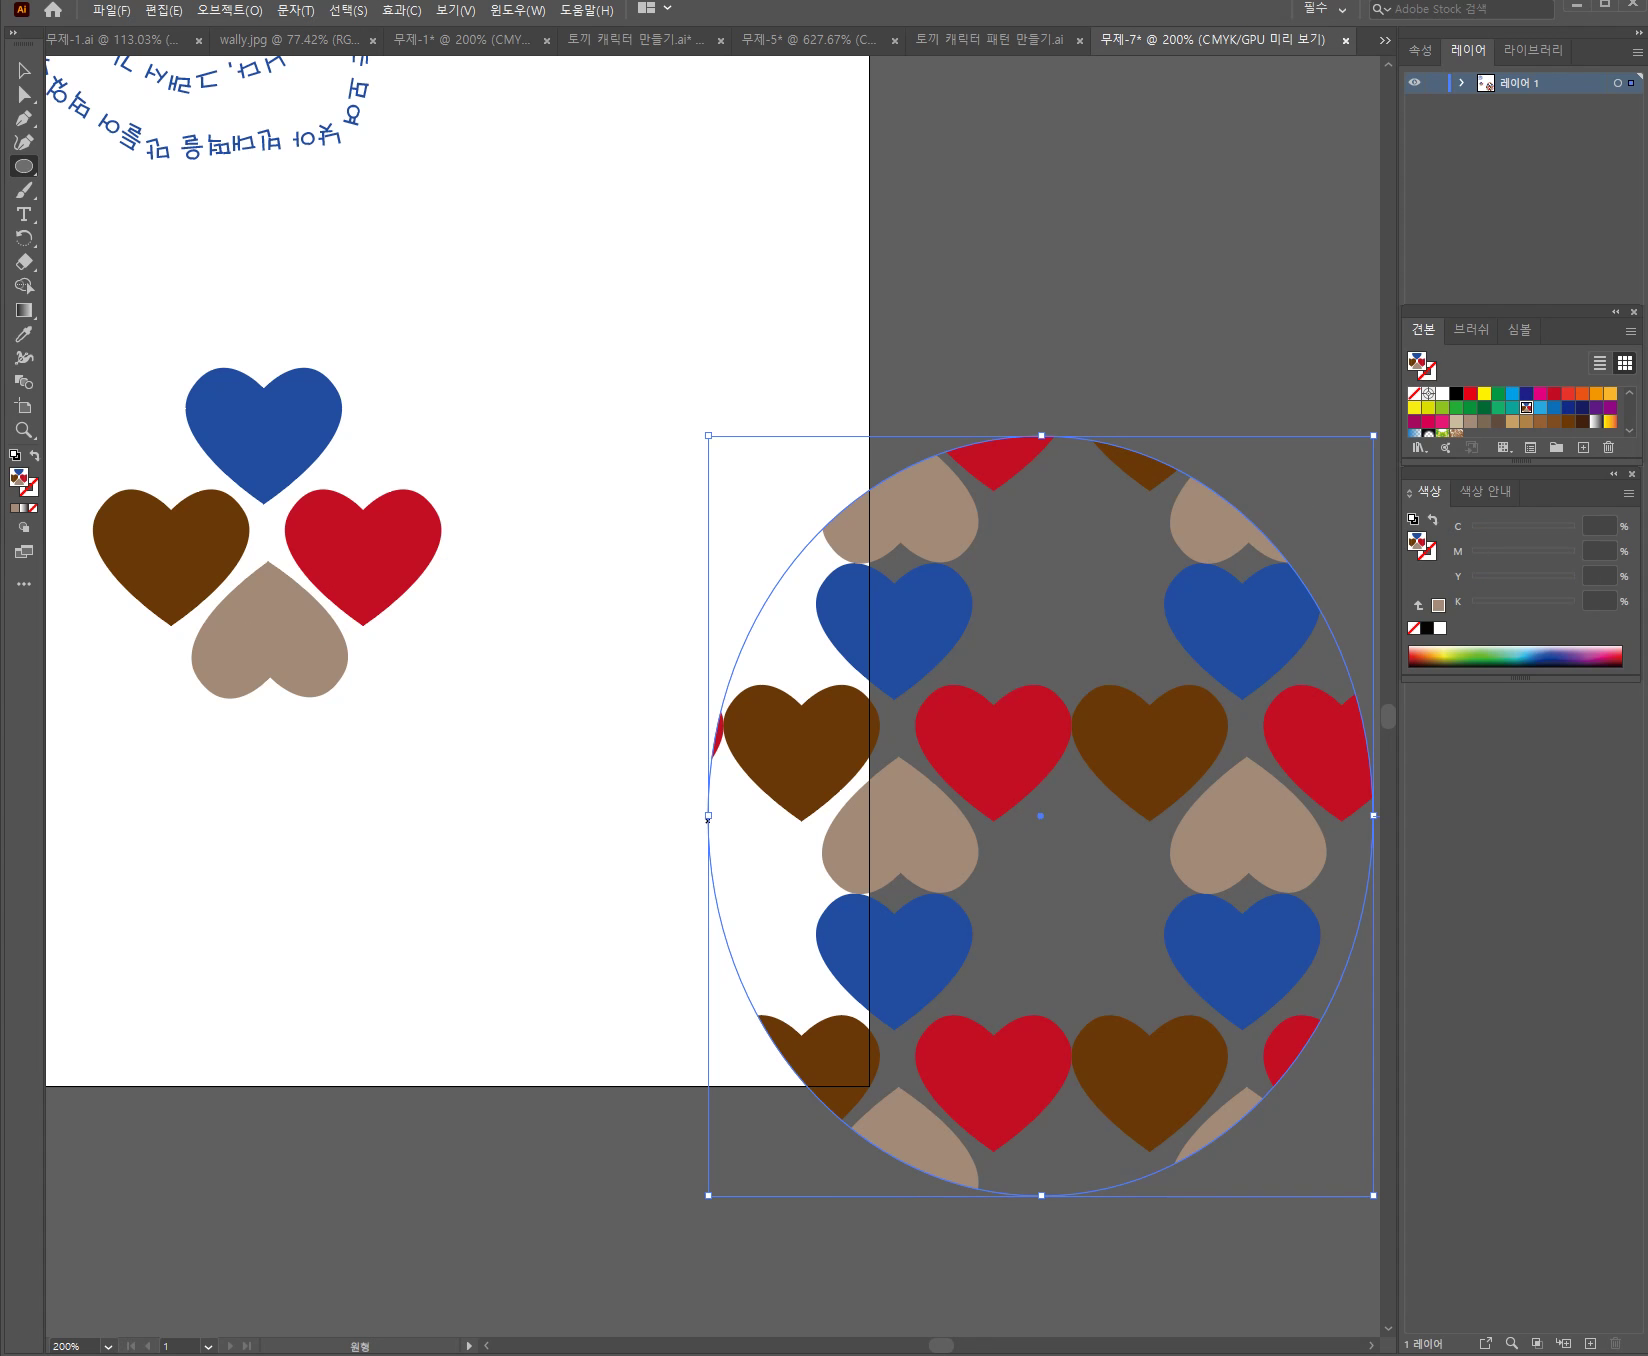
Try widening the patterned ellipse to the left, and undo the resize, the pattern fill and the ellipse itself
left_click_drag(708, 815, 540, 815)
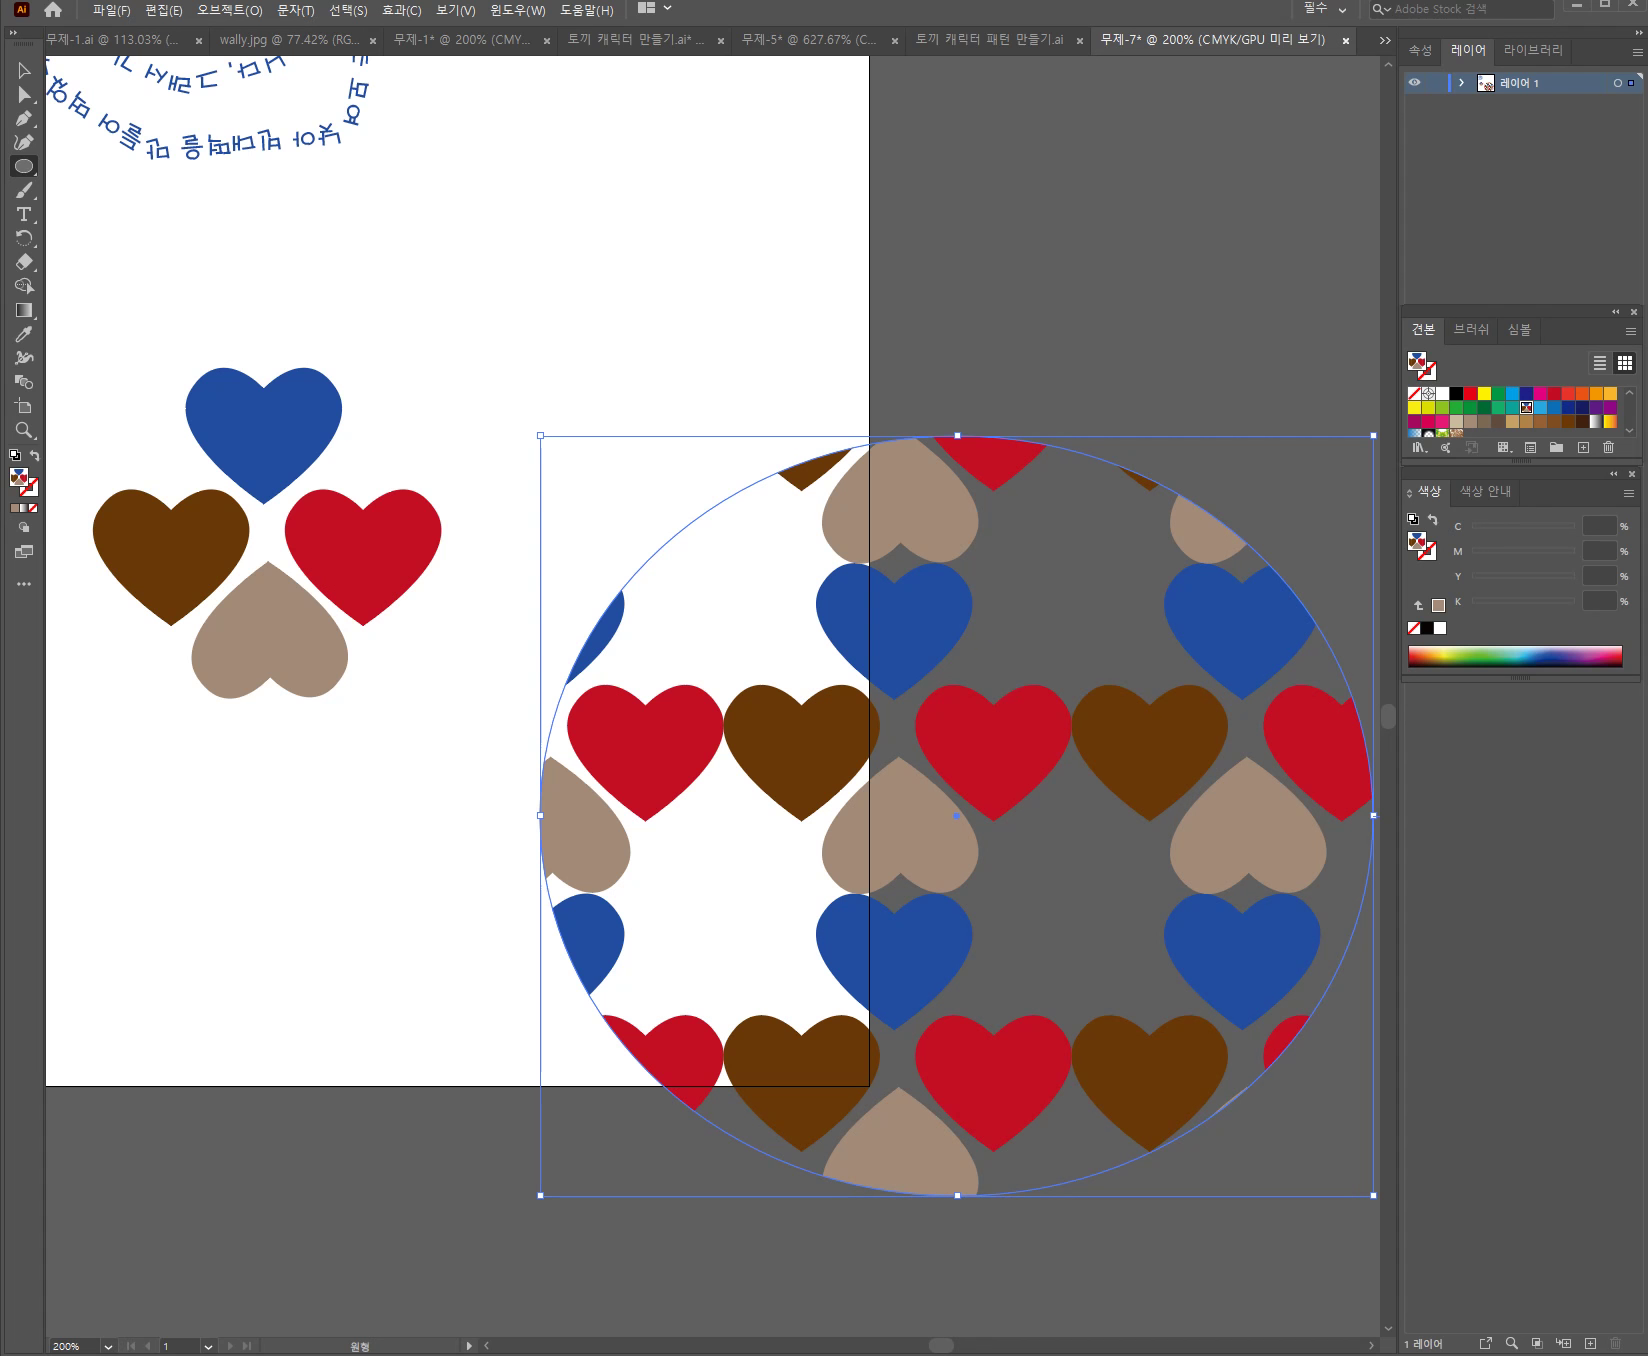
key("ctrl")
left_click_drag(540, 815, 708, 815)
key("ctrl+z")
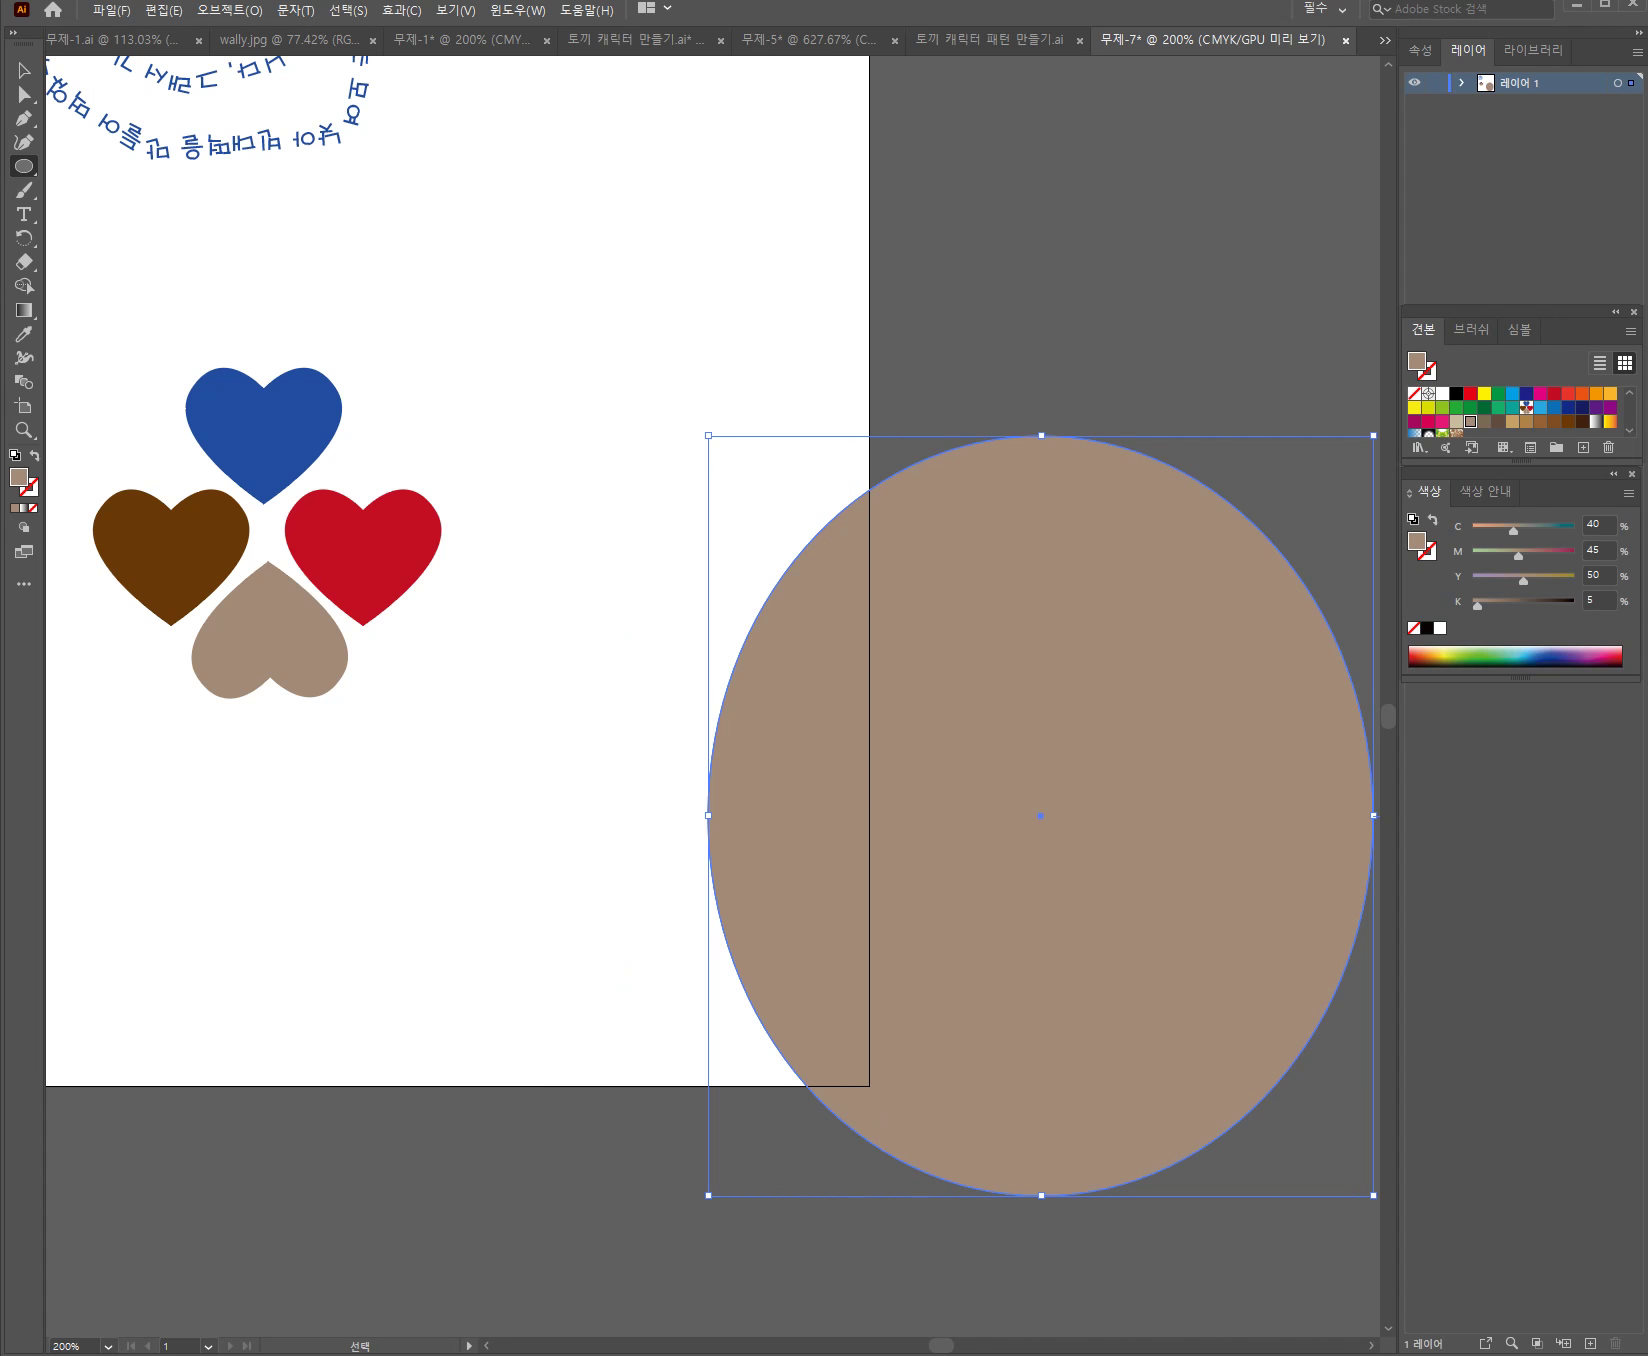
key("ctrl+z")
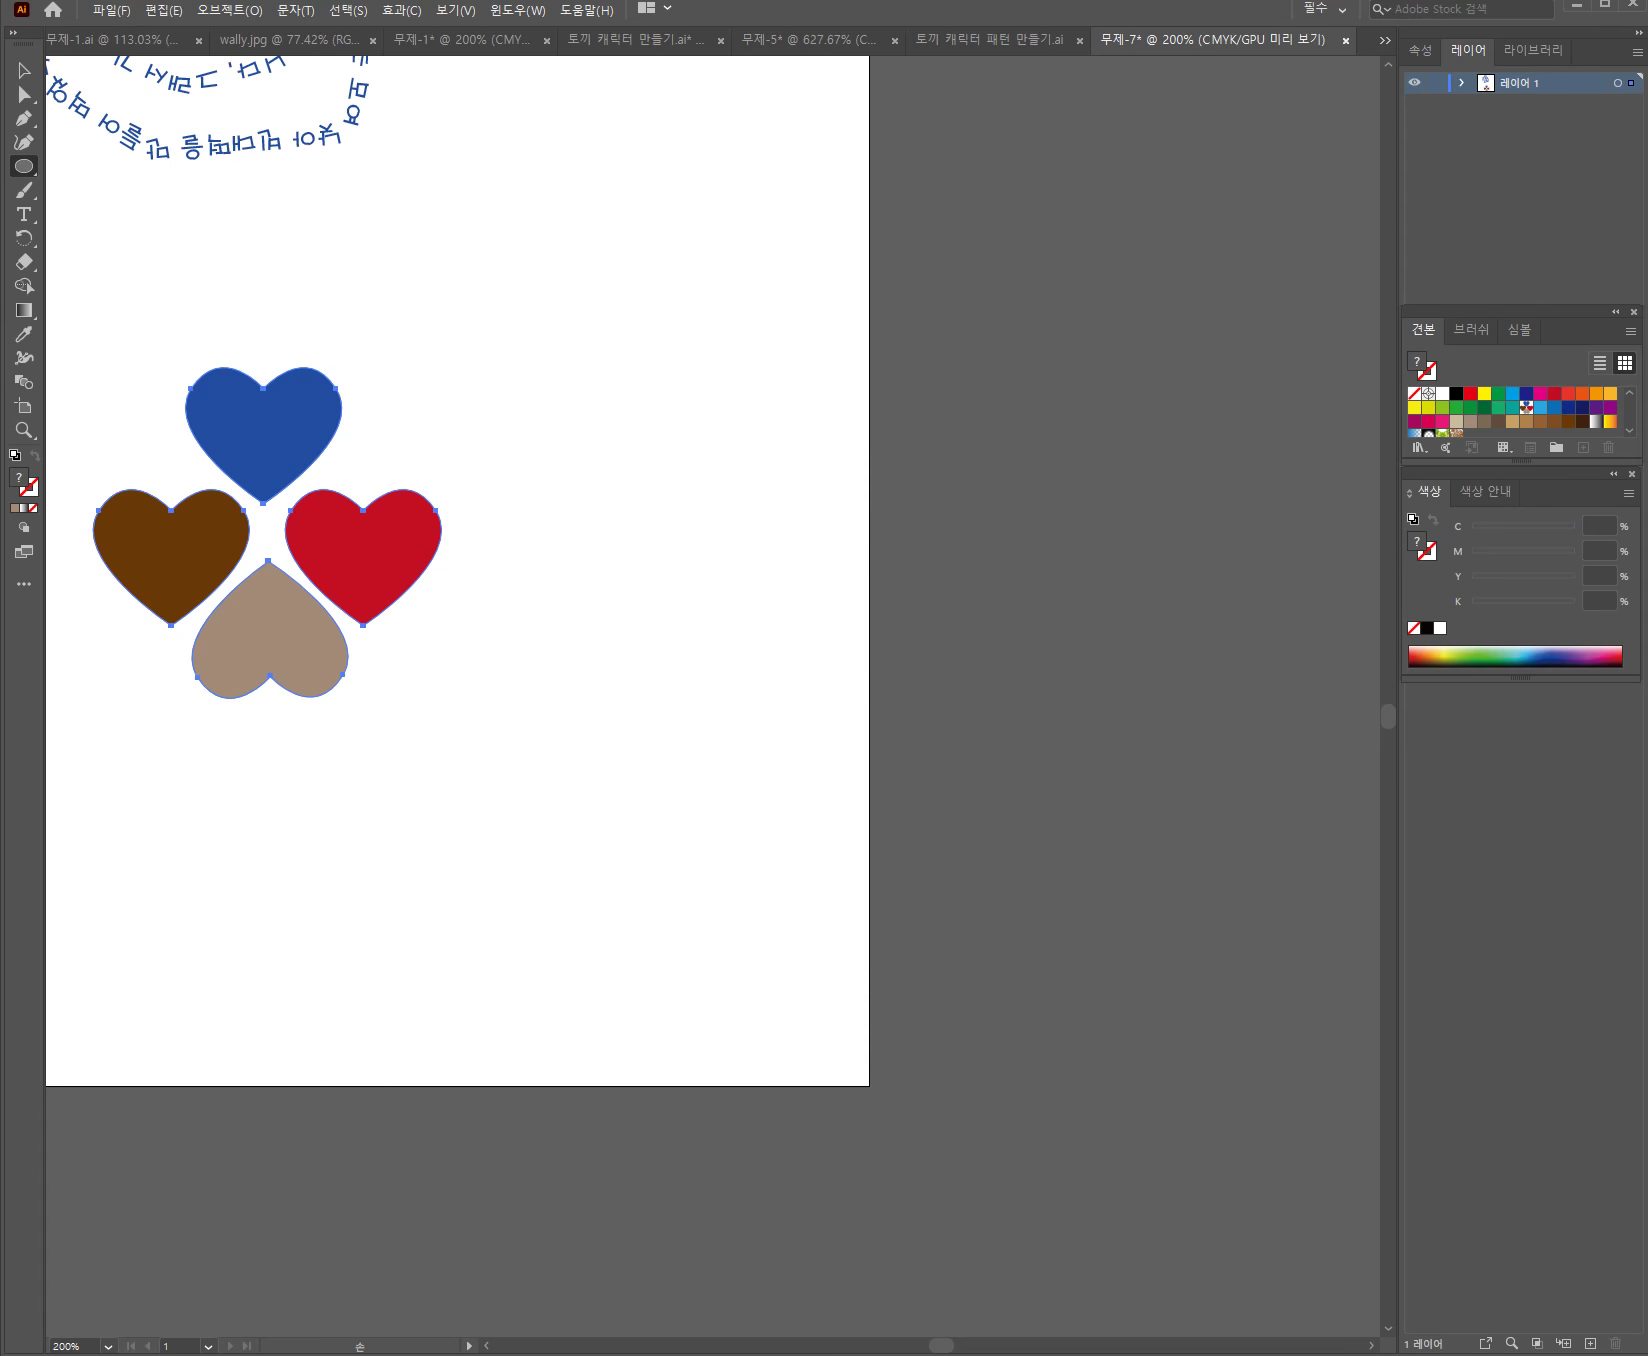
Fill all four hearts with dark blue C=94.12 M=90.98 Y=0 K=0 and save them as a second pattern swatch
left_click_drag(432, 548, 715, 787)
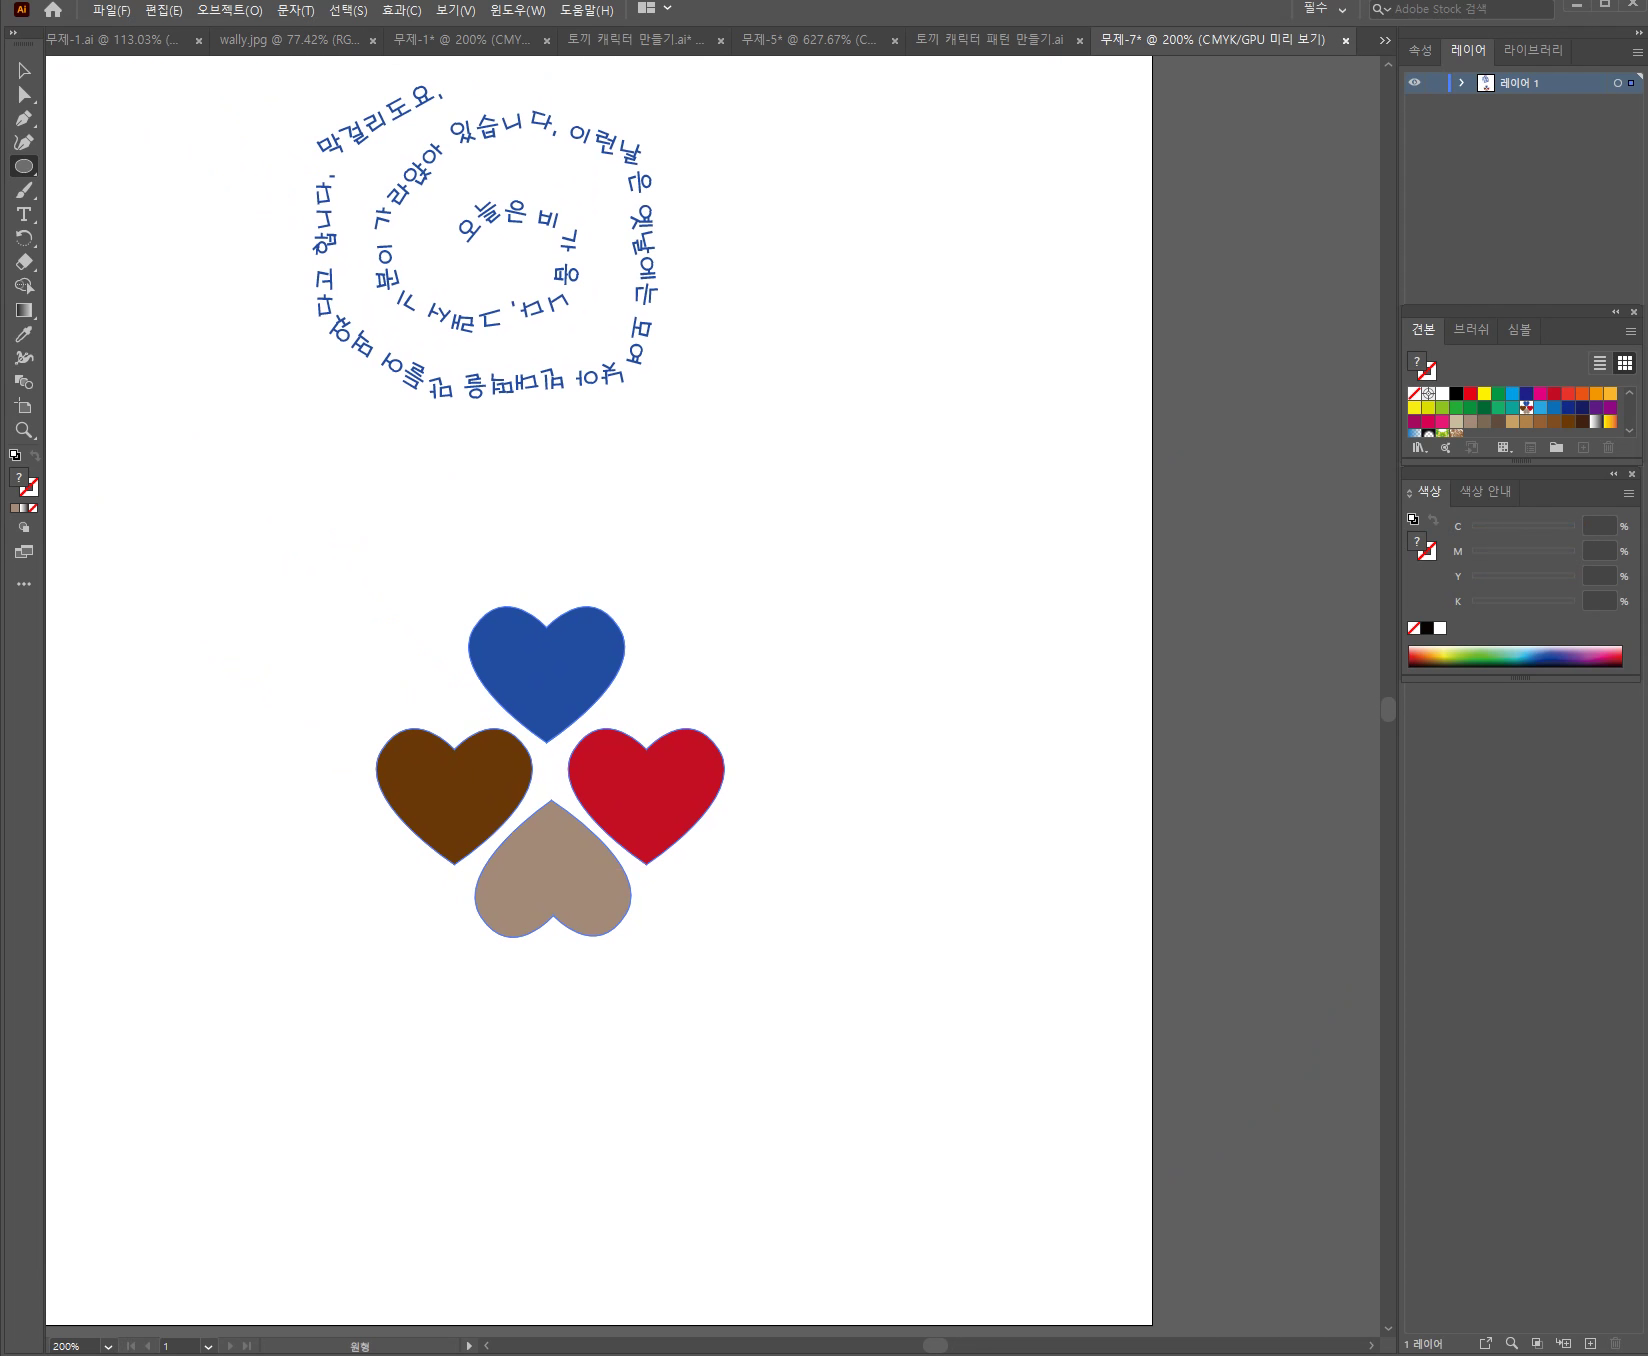
left_click(1563, 656)
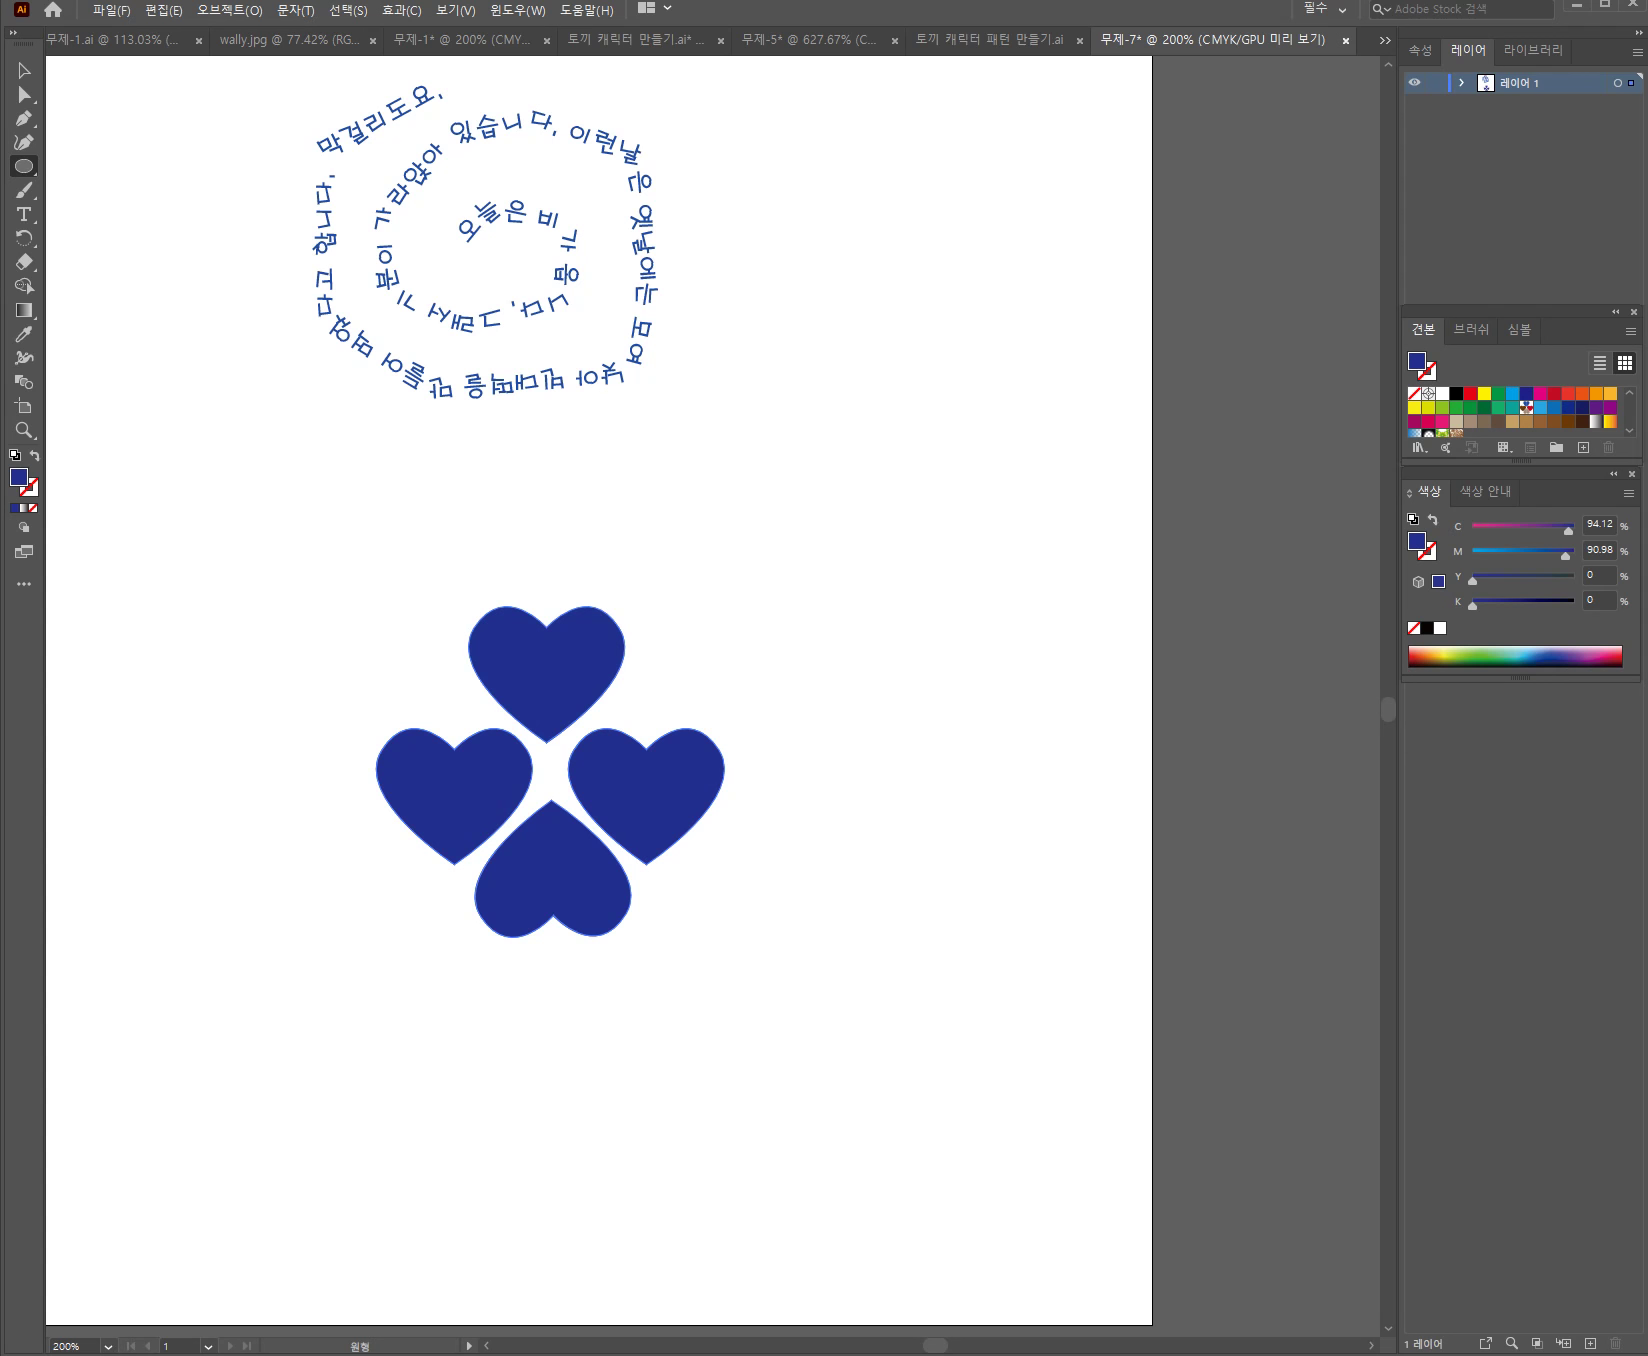
key("ctrl")
left_click_drag(525, 650, 1520, 420)
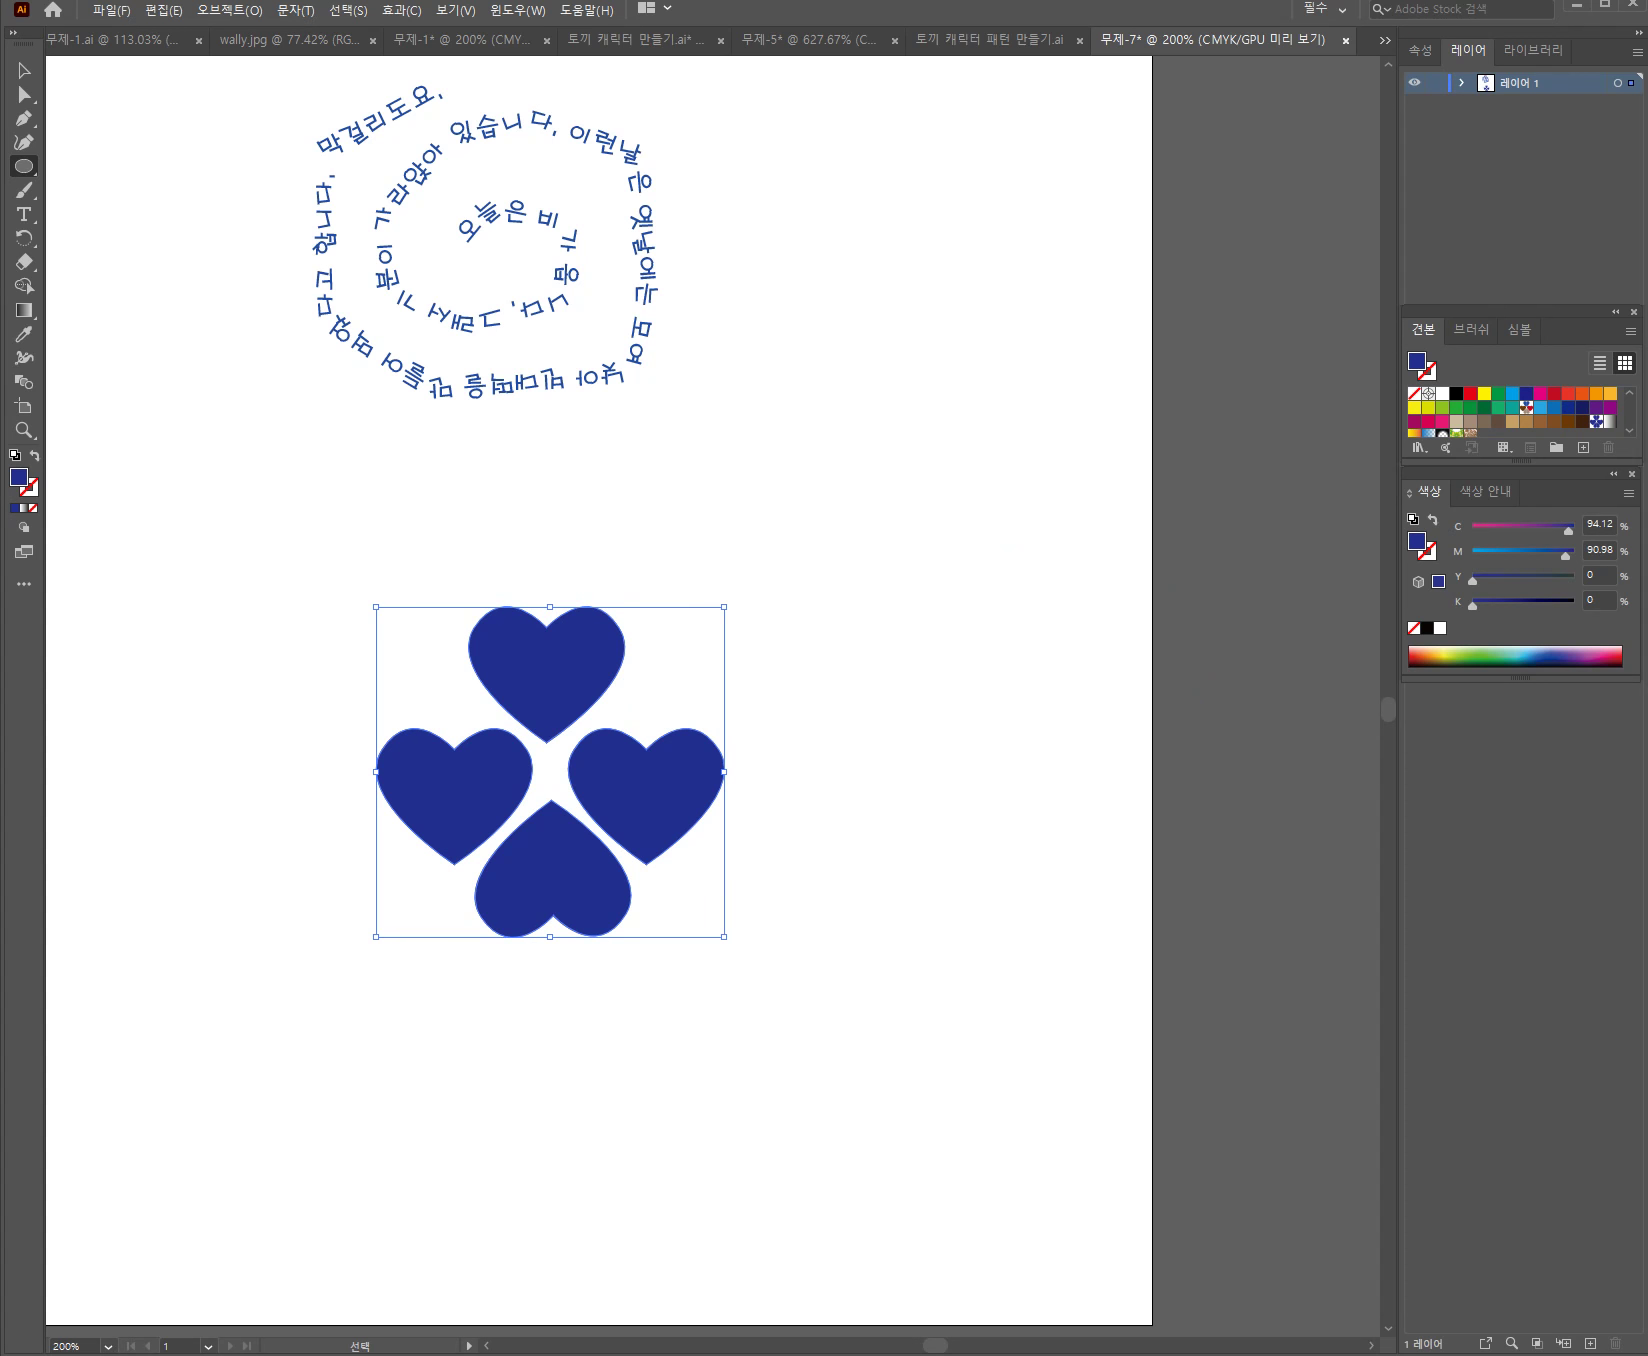
Draw a large, nearly round ellipse across the artboard's right edge and fill it with the dark blue heart pattern swatch
key("ctrl+shift+a")
key("space")
left_click_drag(876, 606, 301, 493)
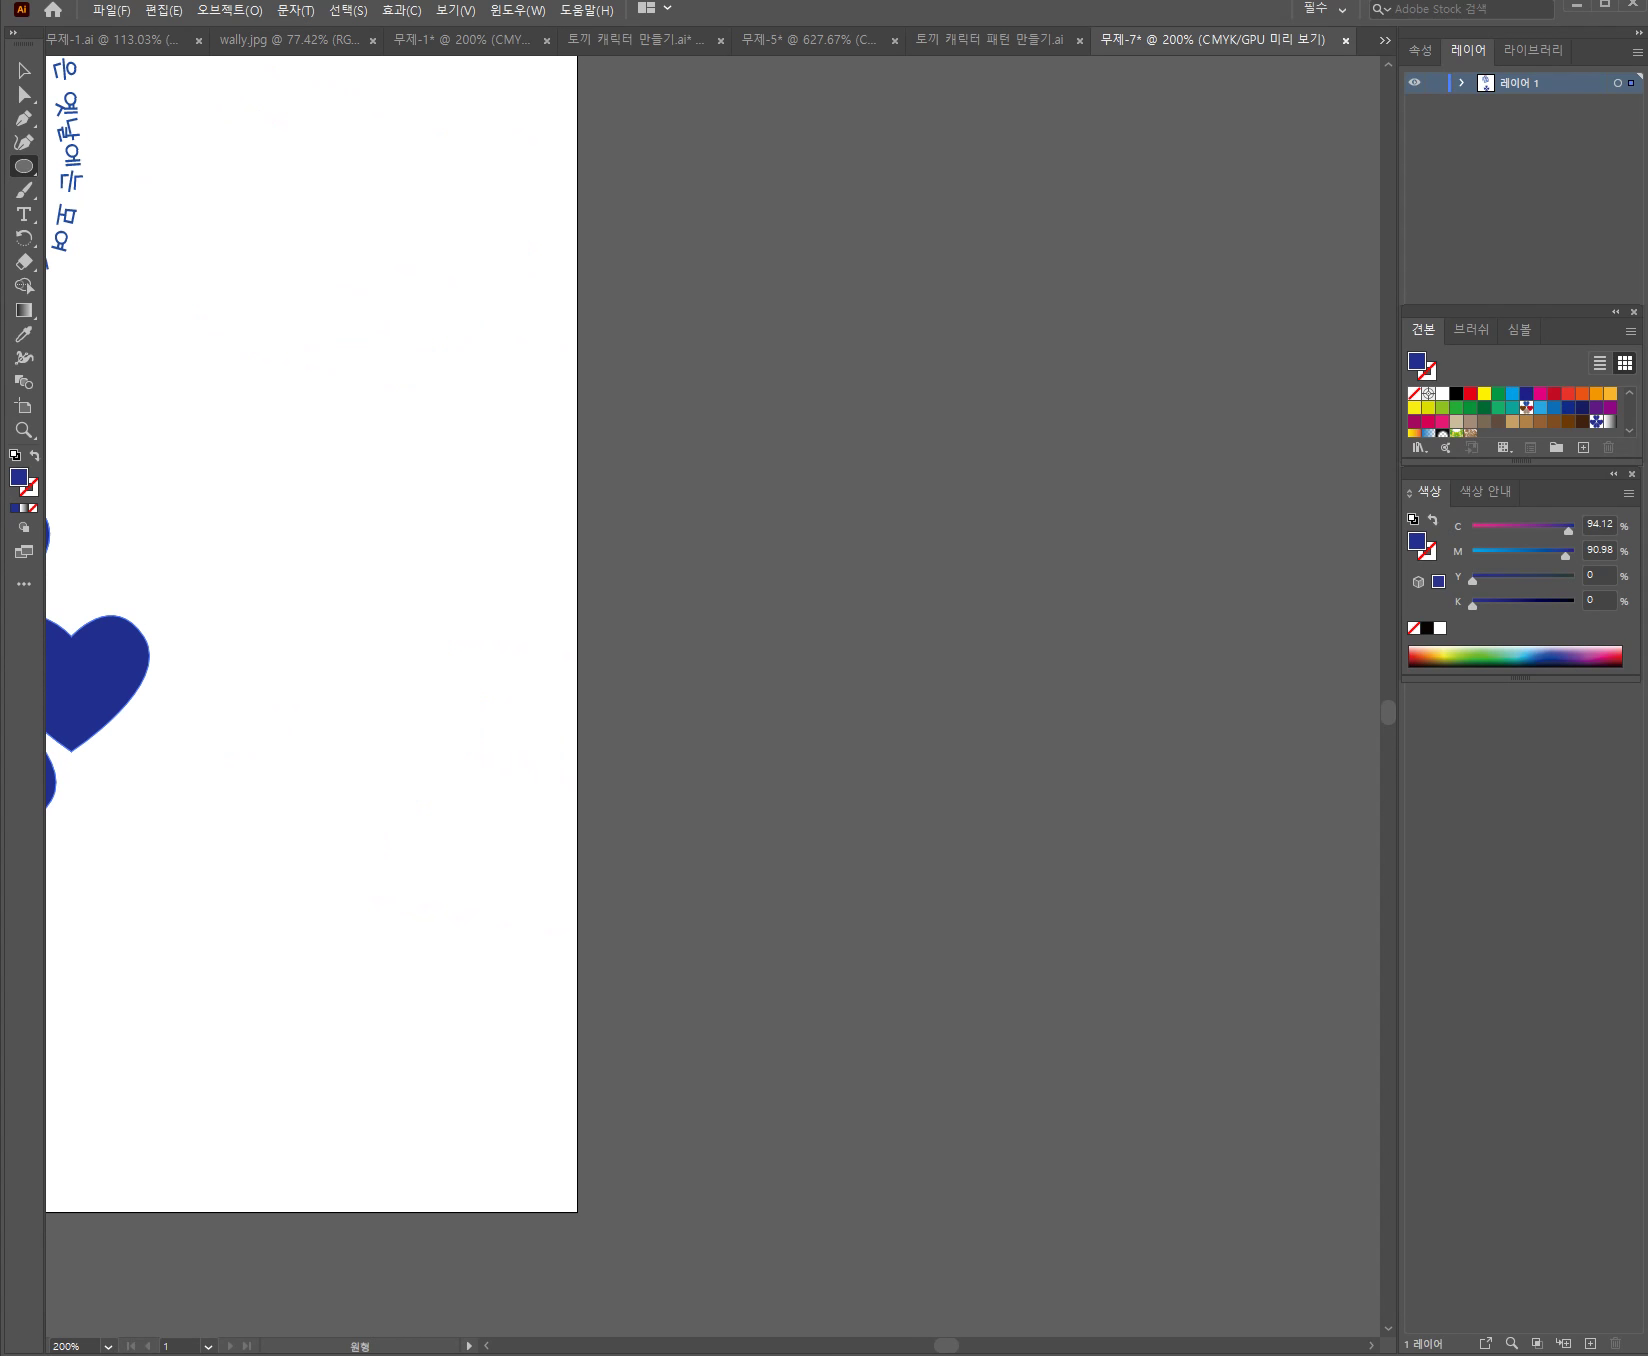
mouse_move(390, 439)
left_mouse_down()
mouse_move(1059, 1048)
mouse_move(1190, 1218)
left_mouse_up()
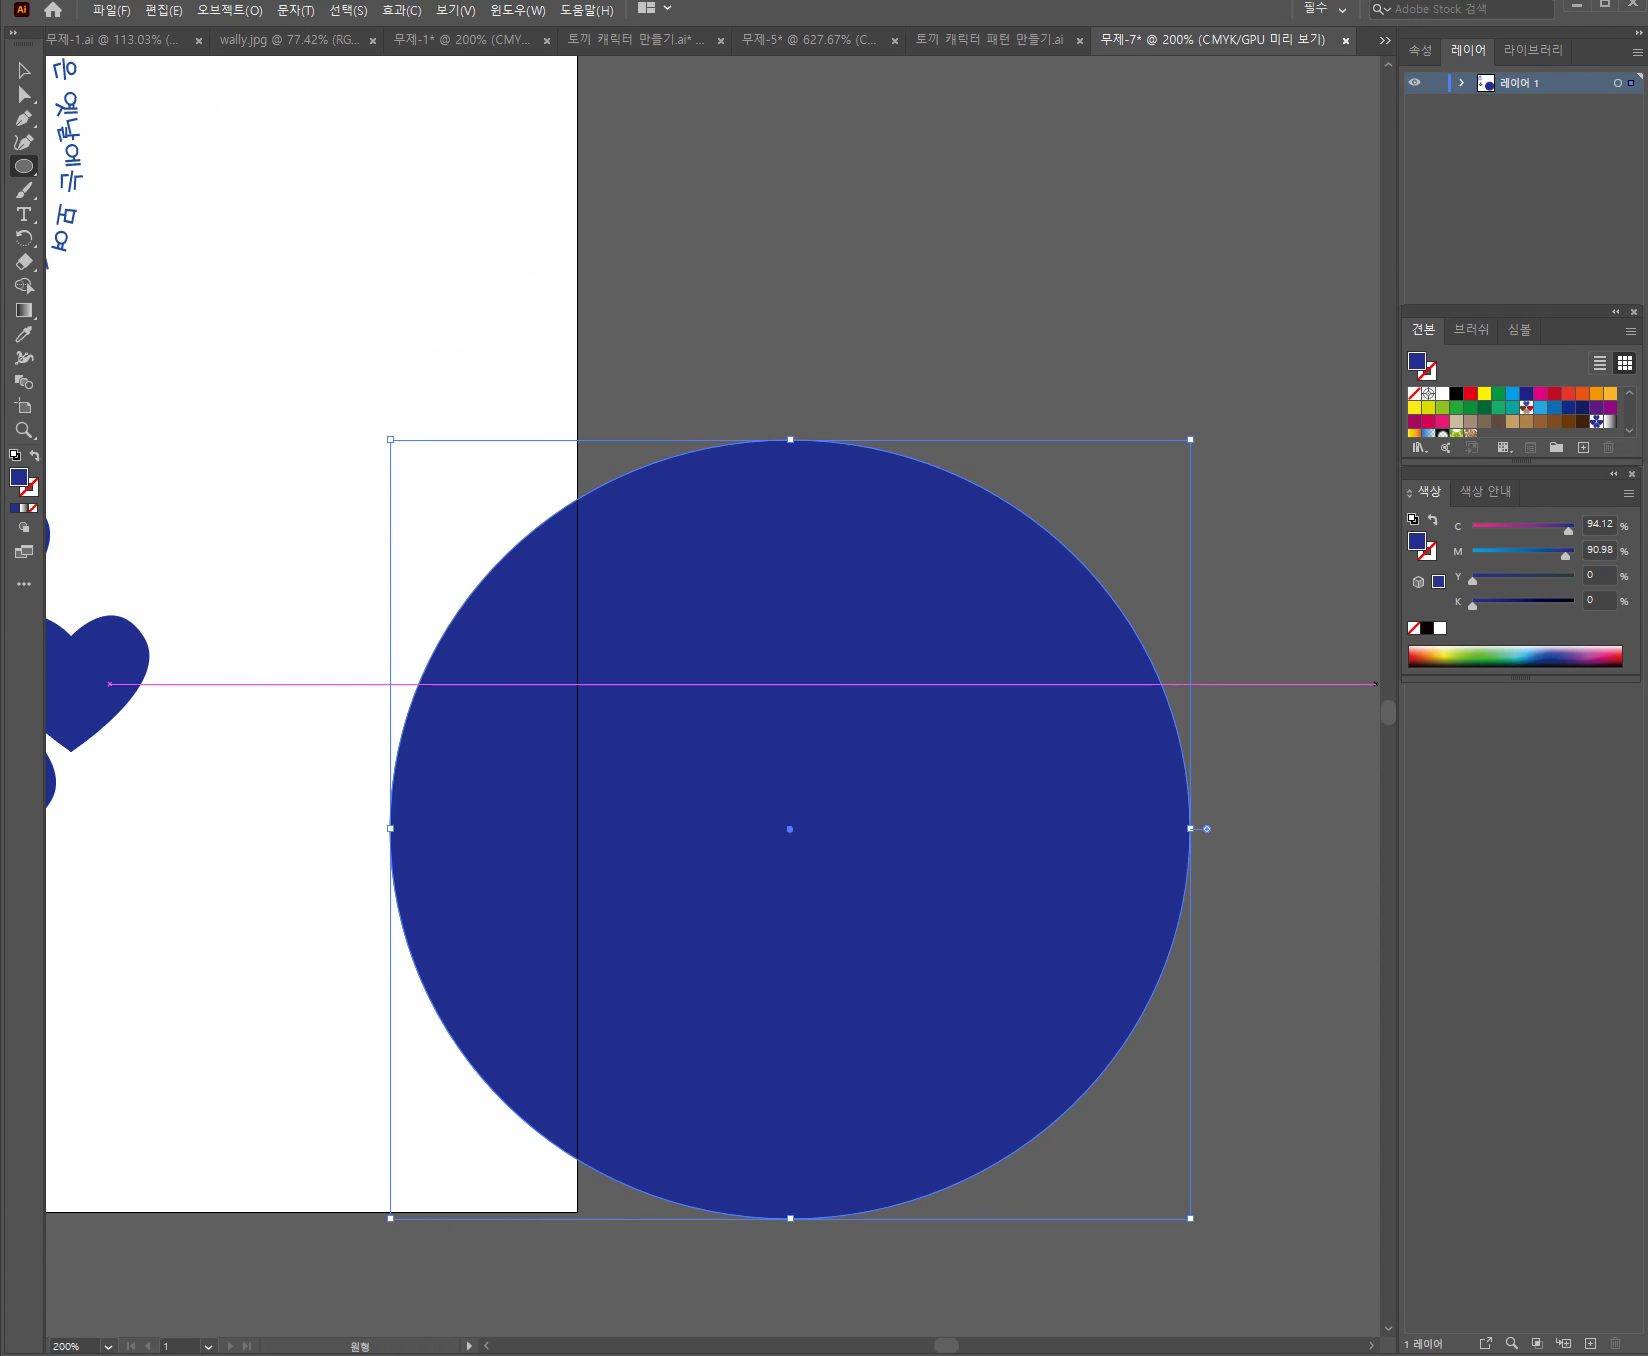
left_click(1597, 421)
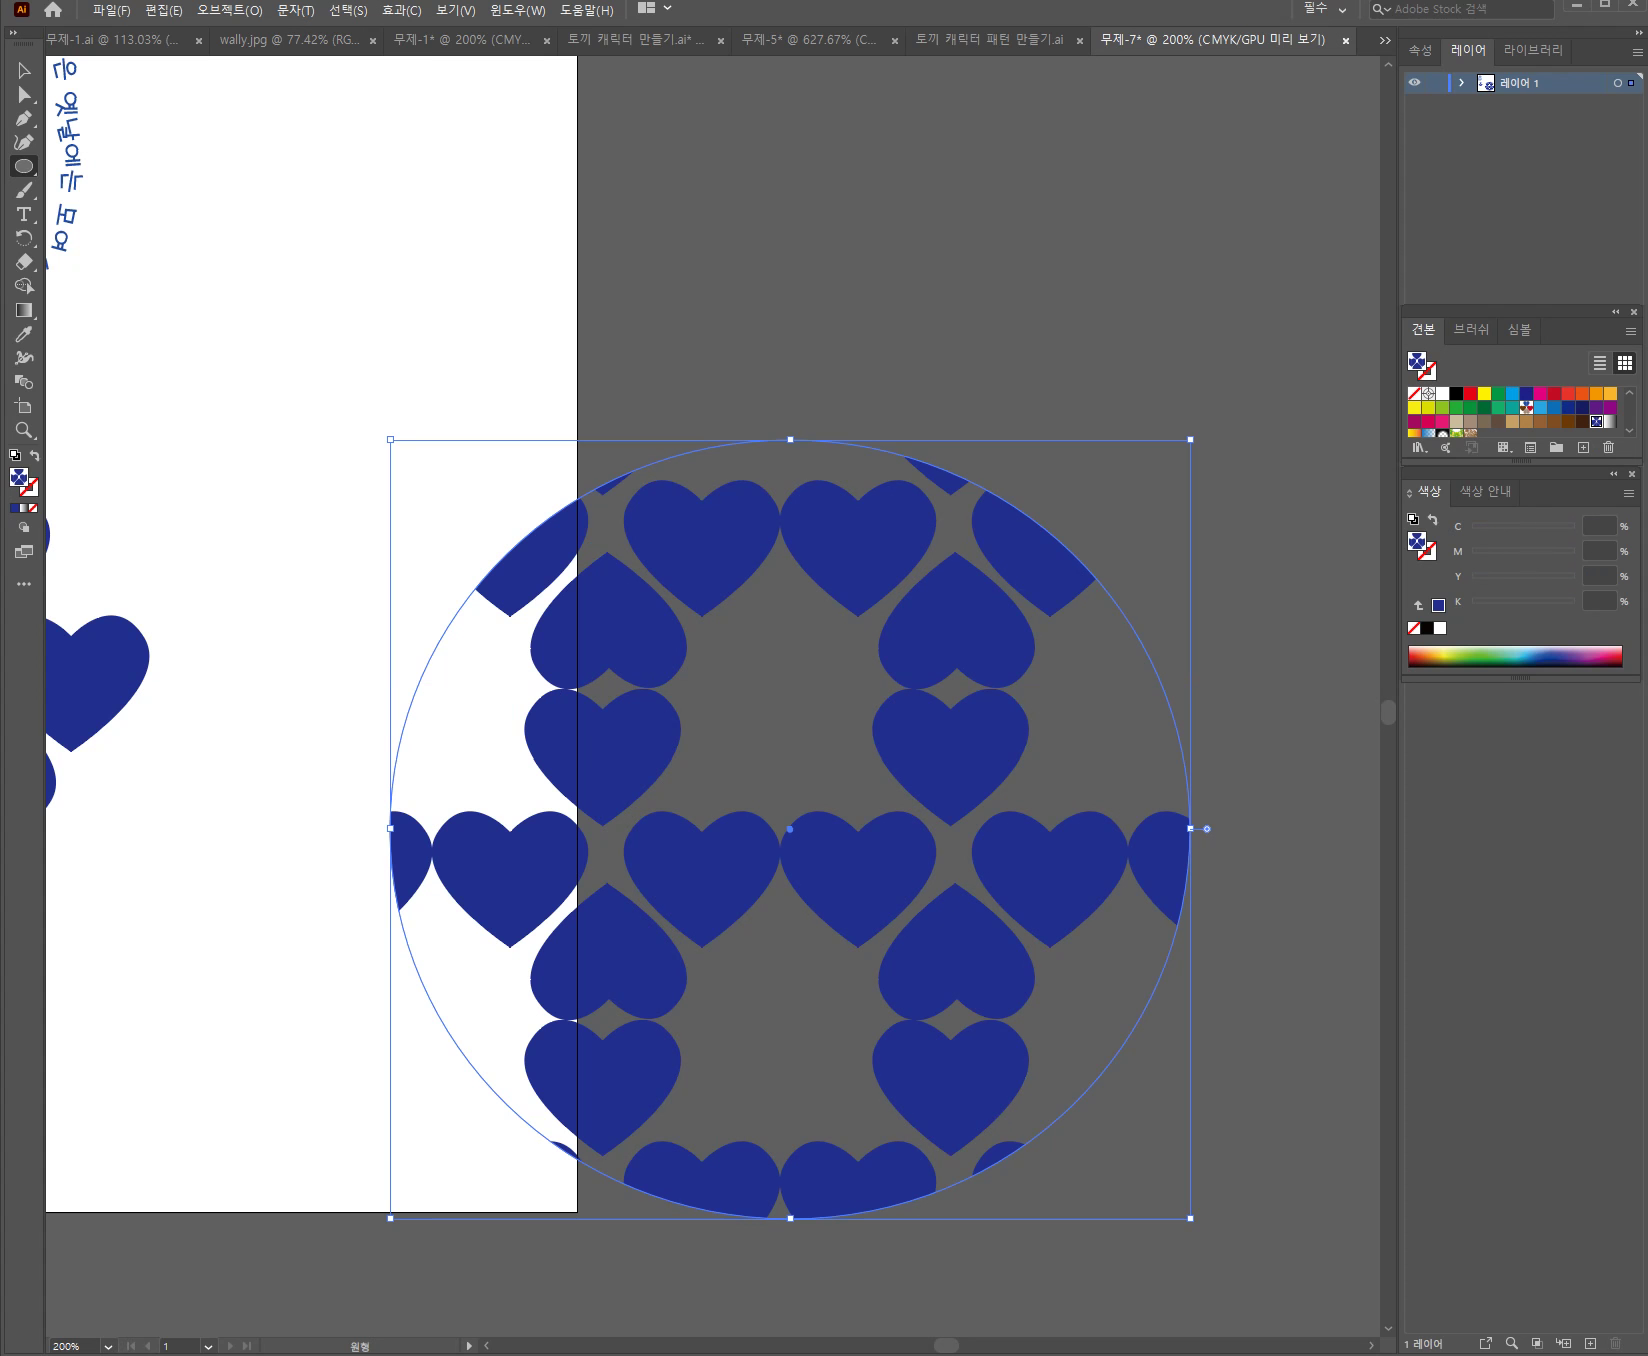
Place a copy of the patterned circle to its right and fill the original circle with the brown swatch C=55 M=60 Y=65 K=40
left_click_drag(903, 882, 1047, 882)
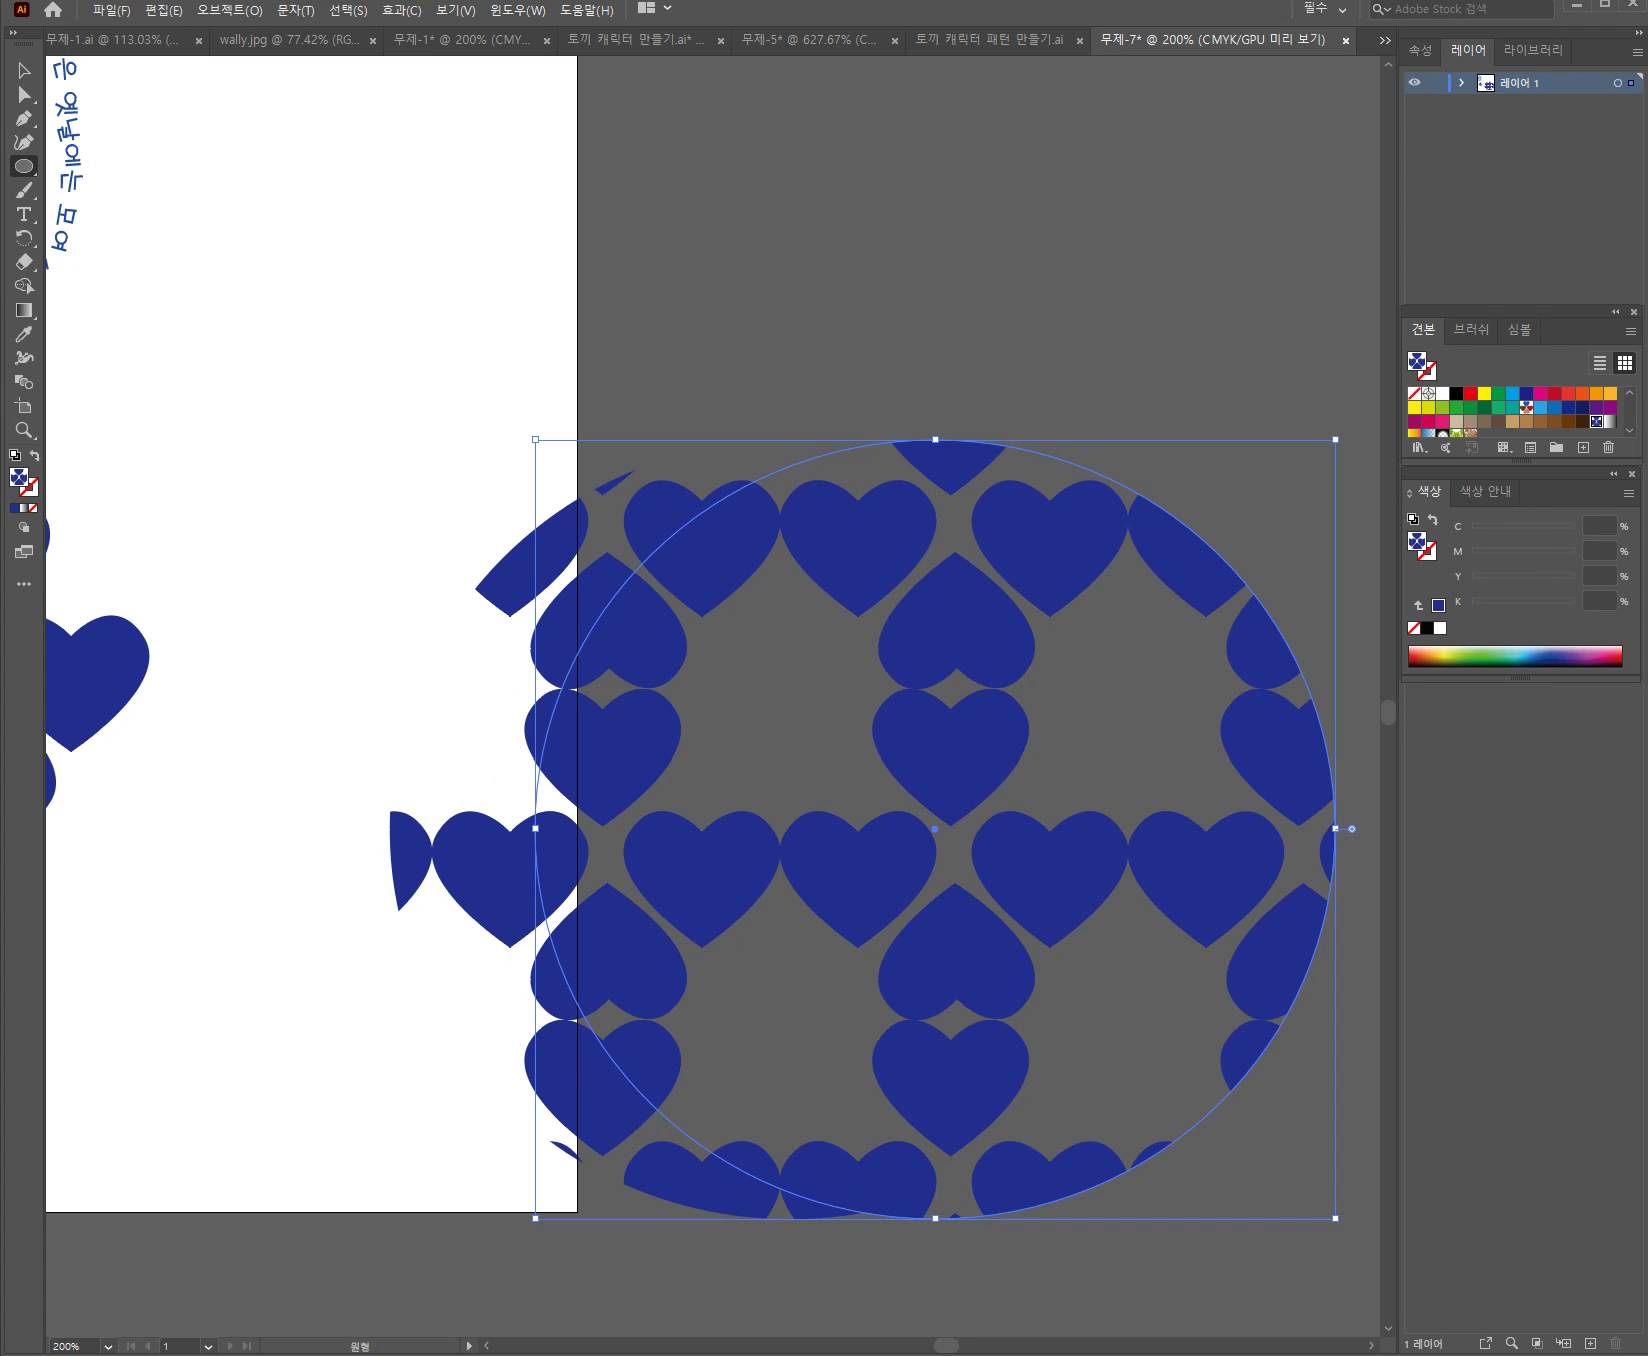
key("ctrl")
key("ctrl+z")
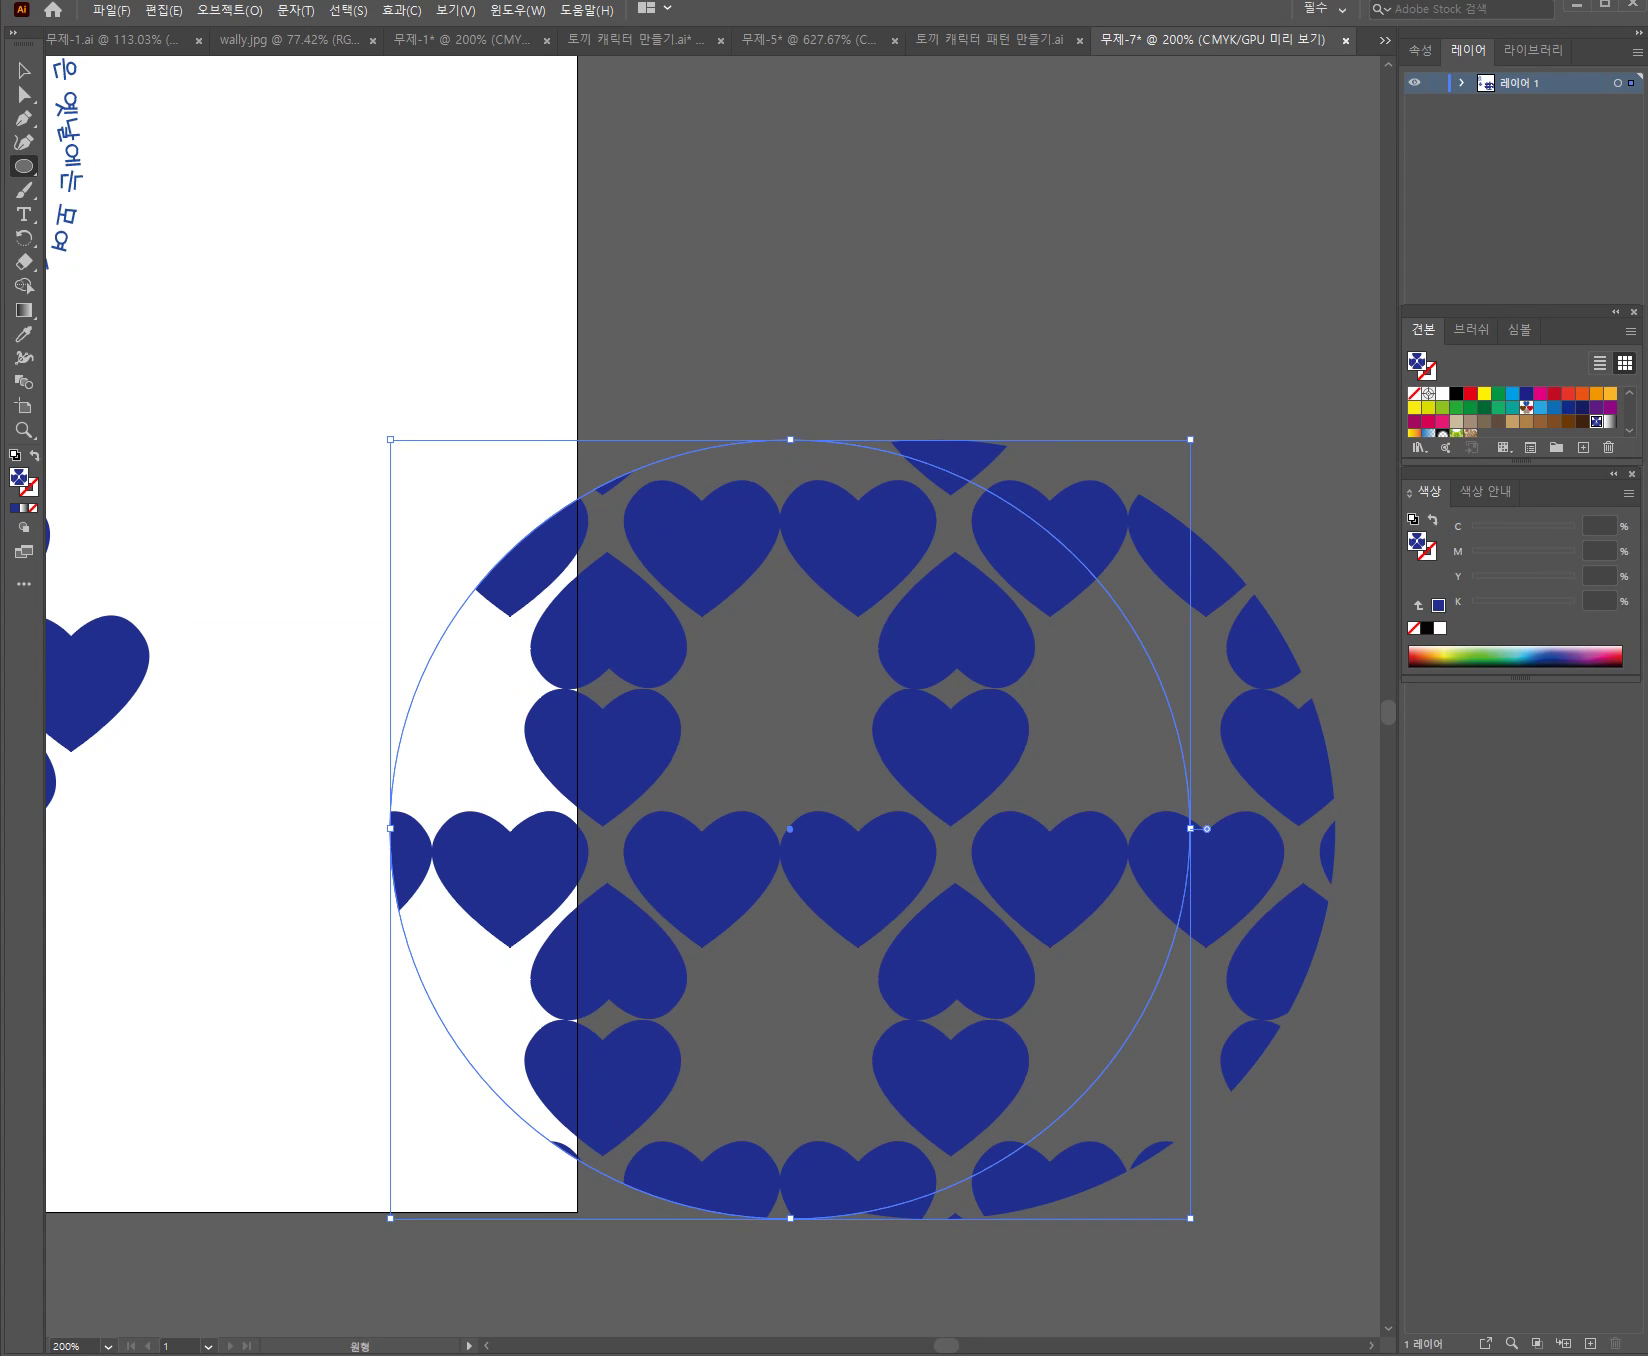
left_click(1498, 421)
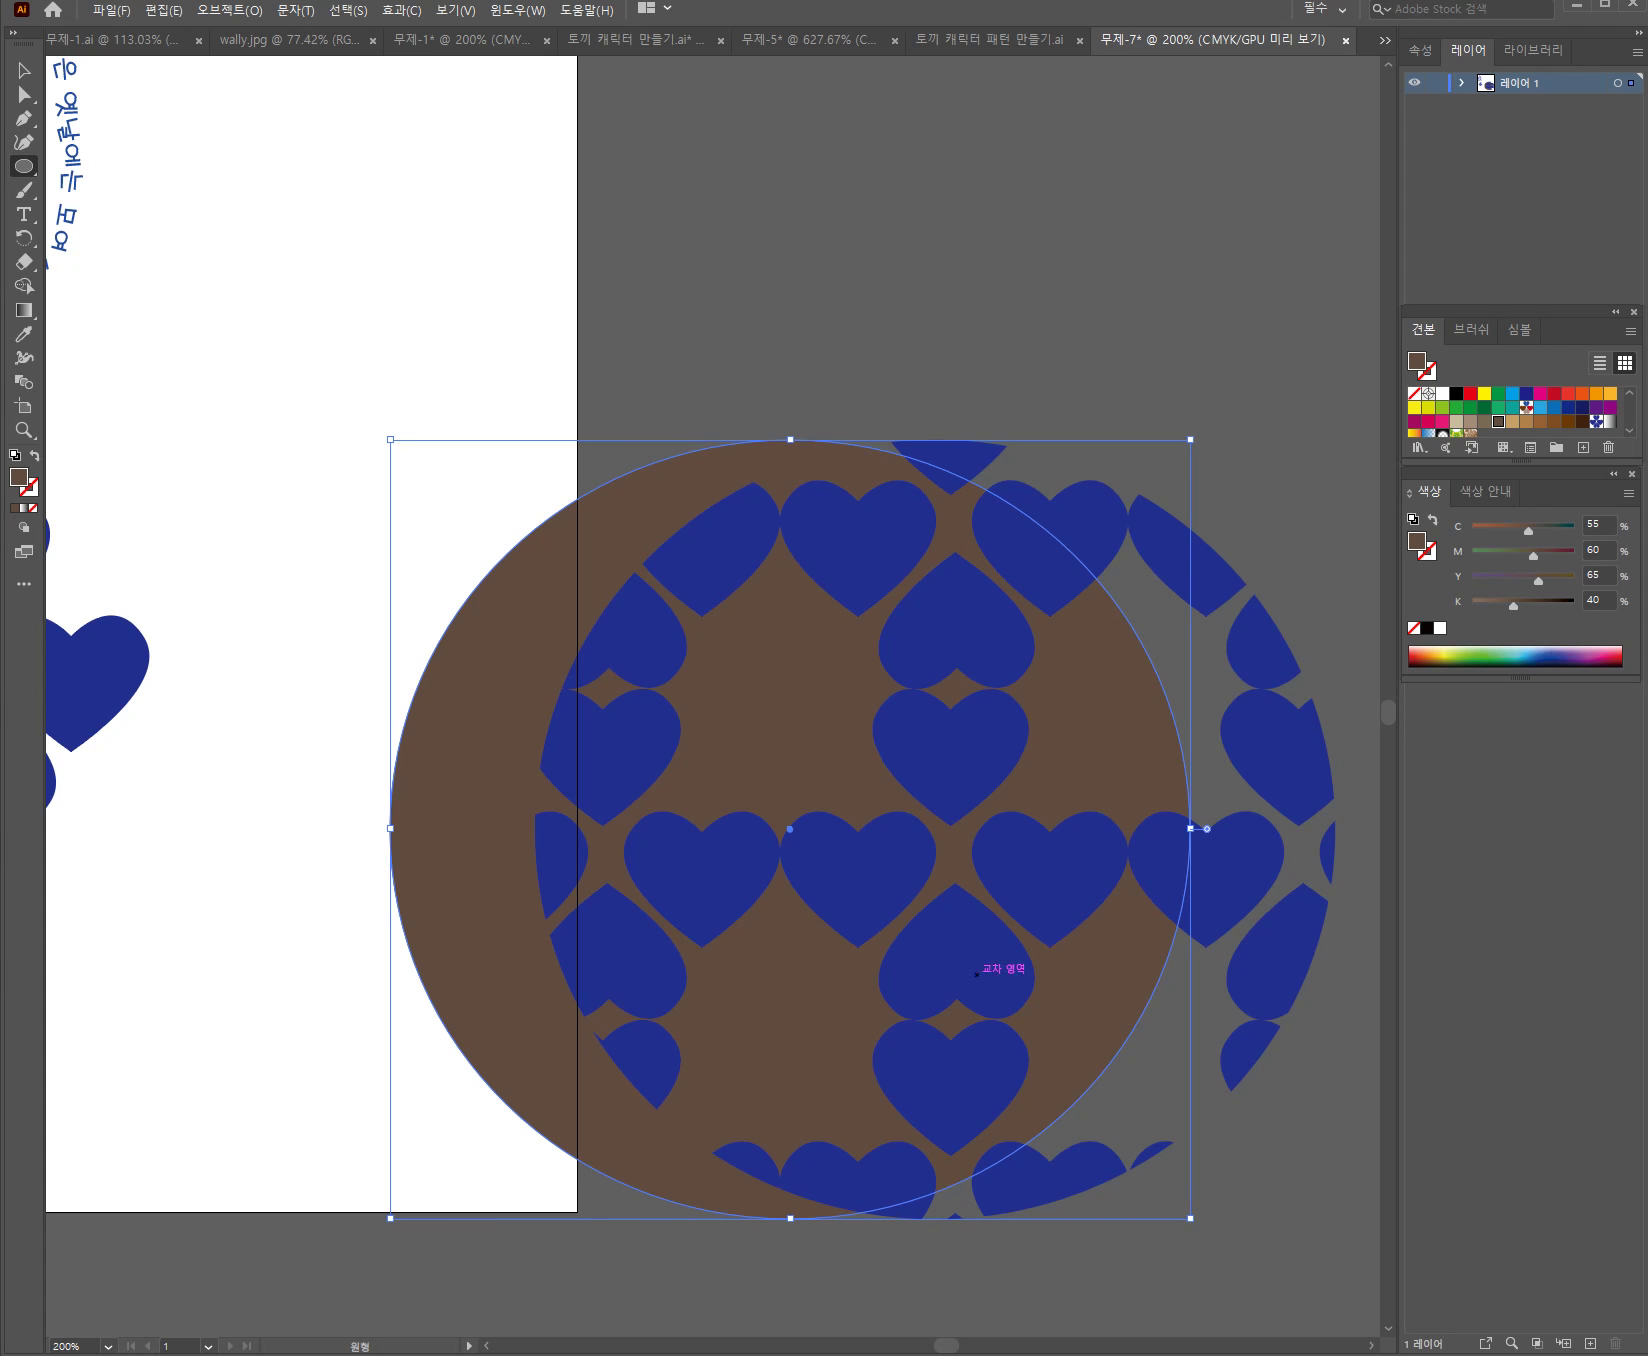
Move the heart-patterned circle left over the brown circle so that the two nearly coincide
left_click_drag(951, 973, 980, 979)
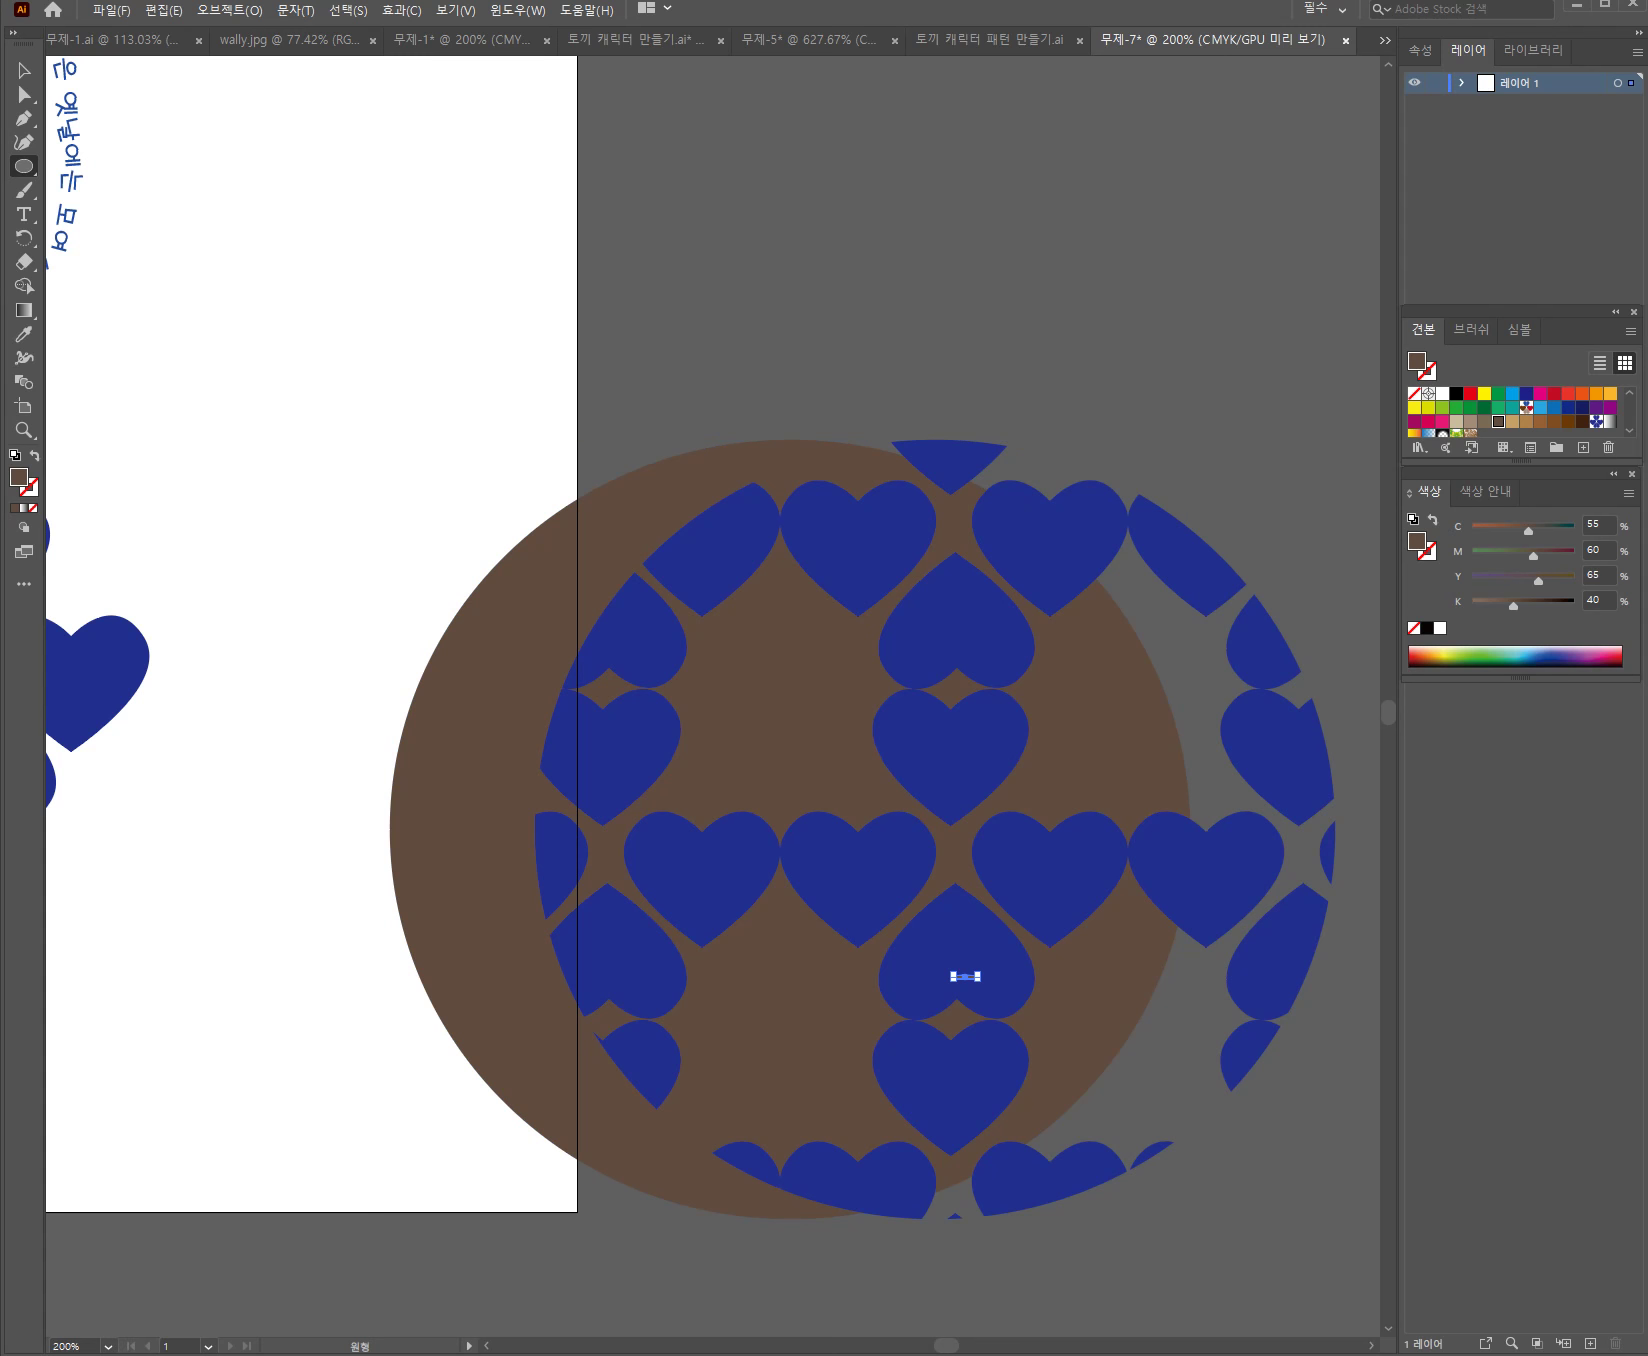
key("ctrl+z")
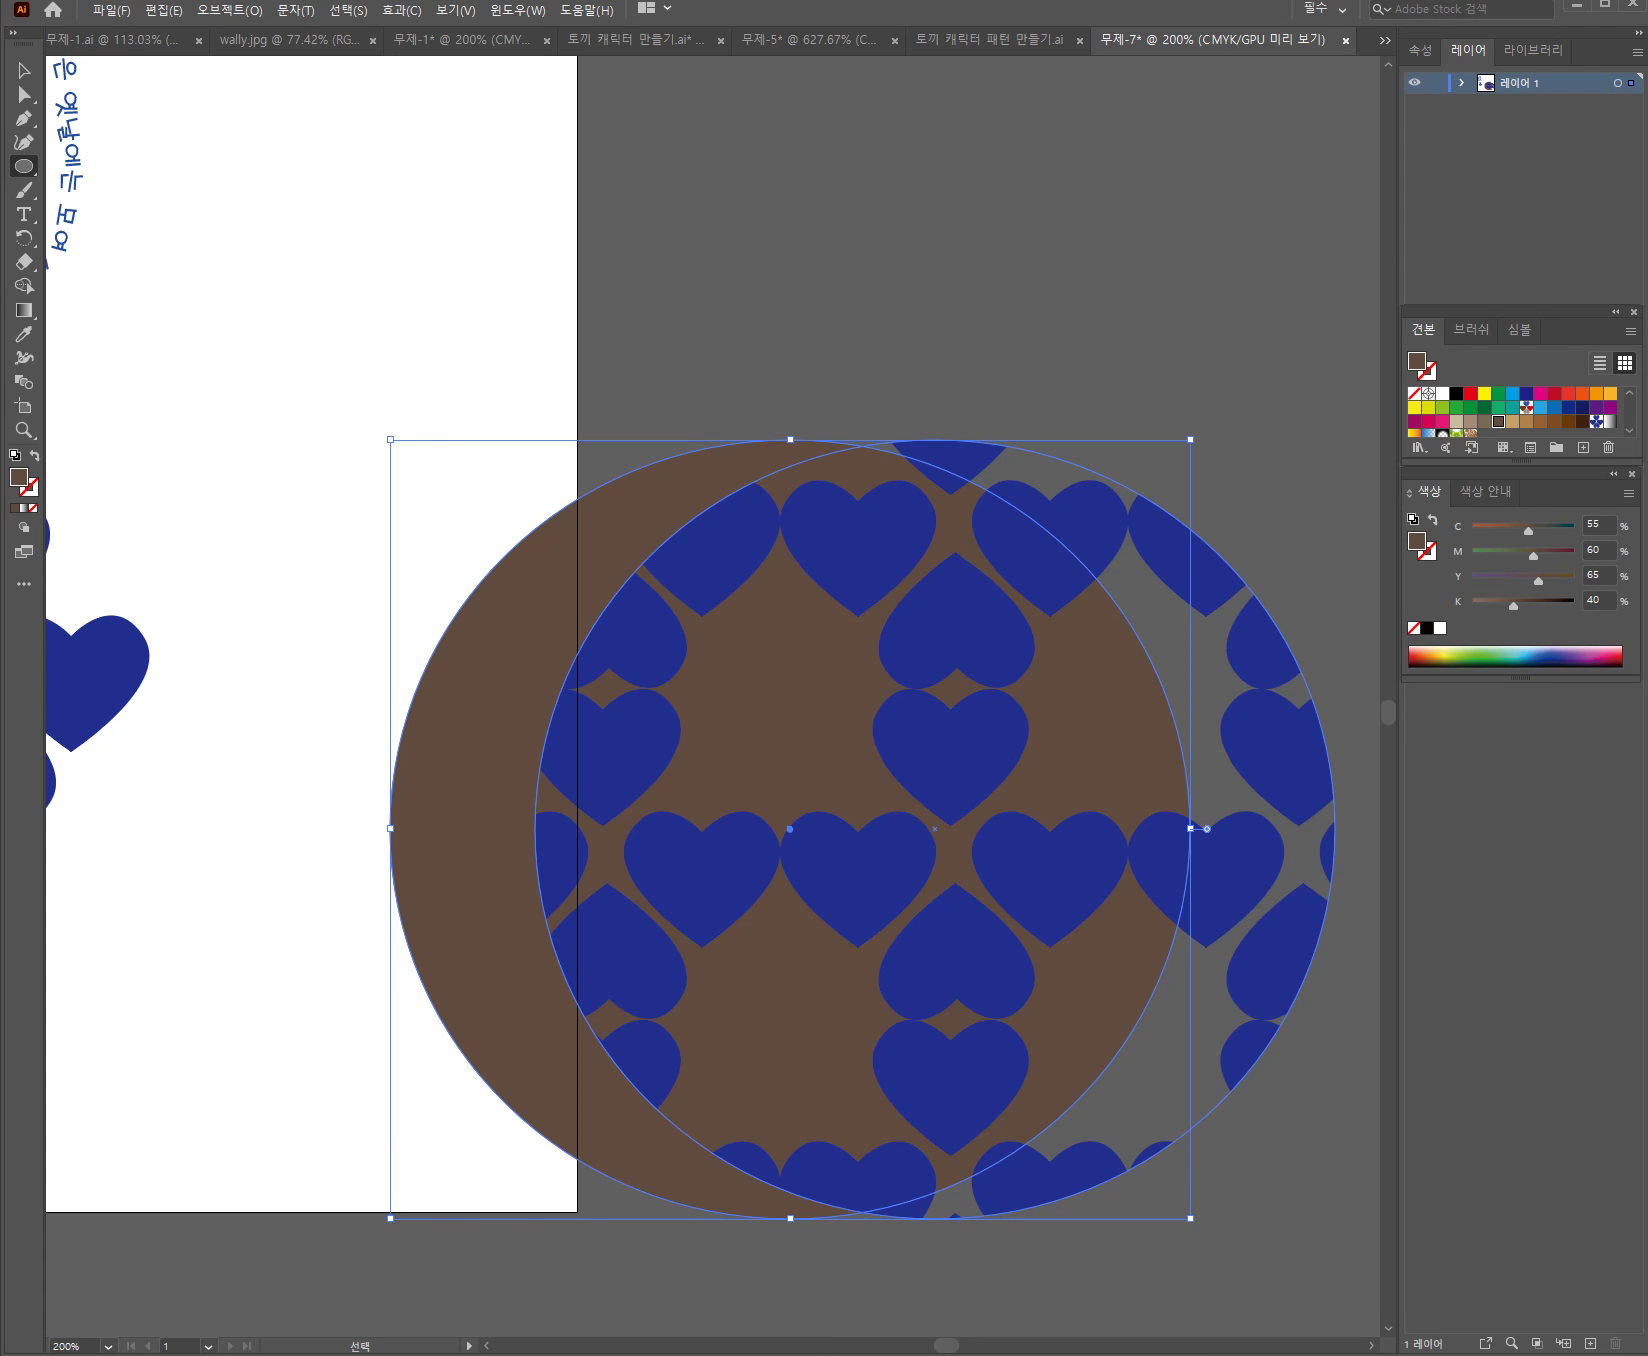
left_click_drag(1040, 971, 915, 985)
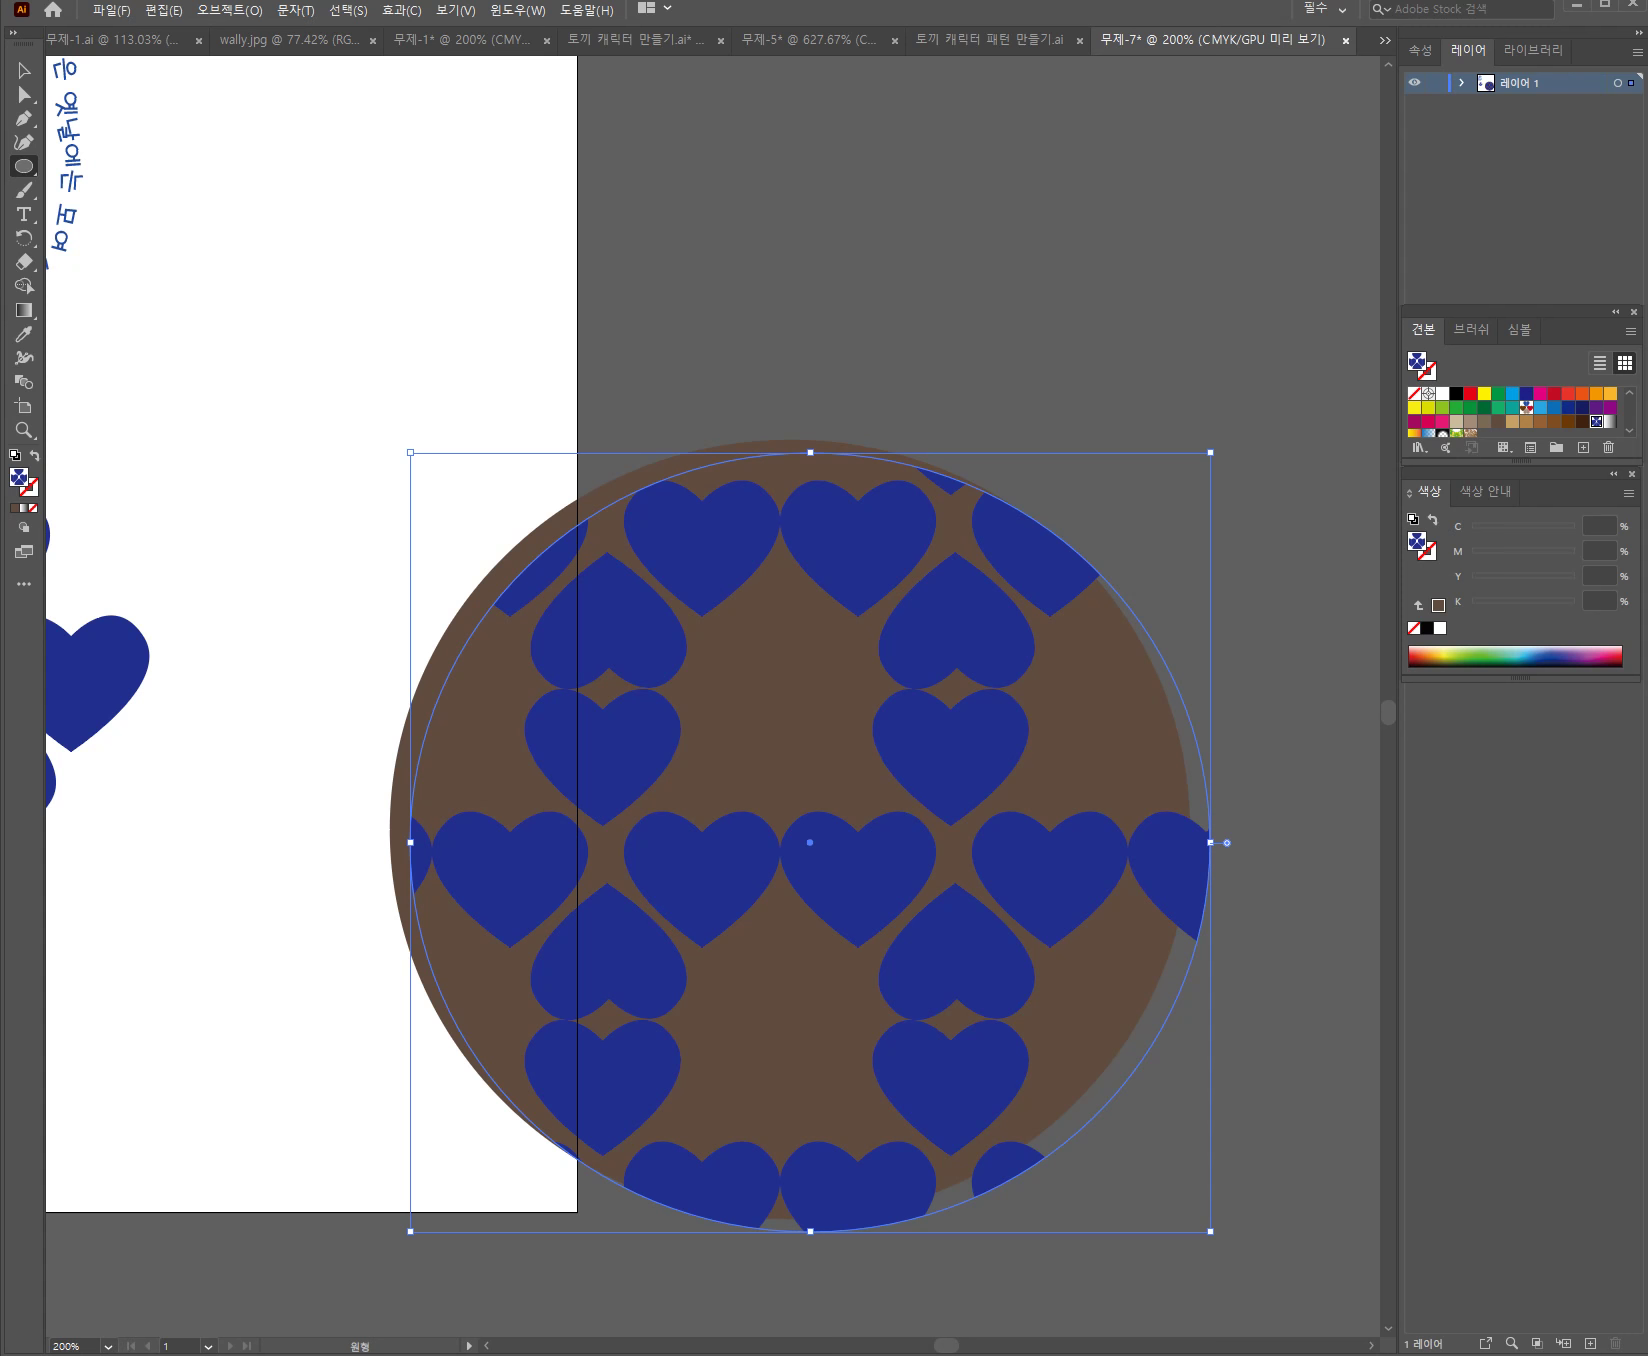
Draw a closed skirt-shaped outline above the patterned circle with the Pen tool, with curved top and bottom edges and straight slanted sides
left_click_drag(700, 600, 922, 1016)
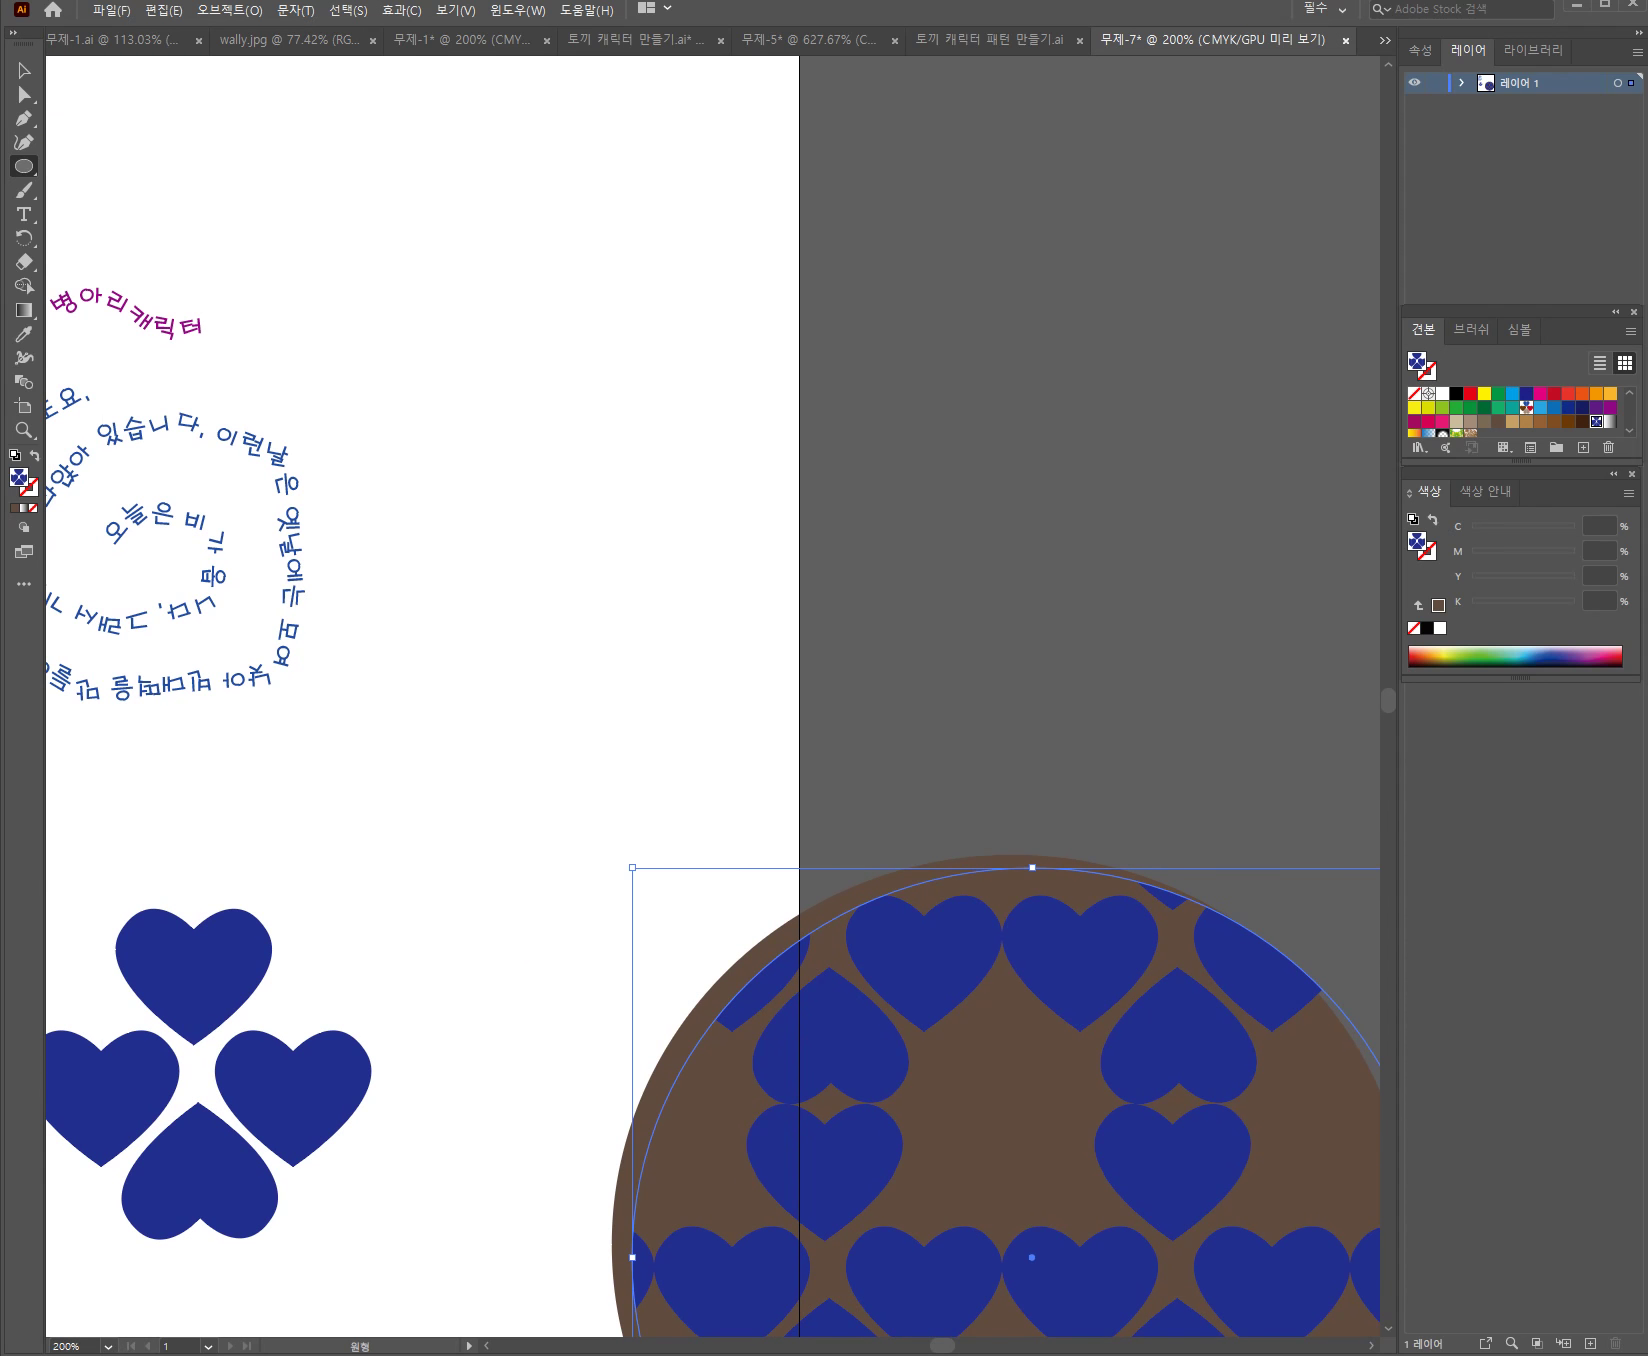
key("p")
left_click(762, 305)
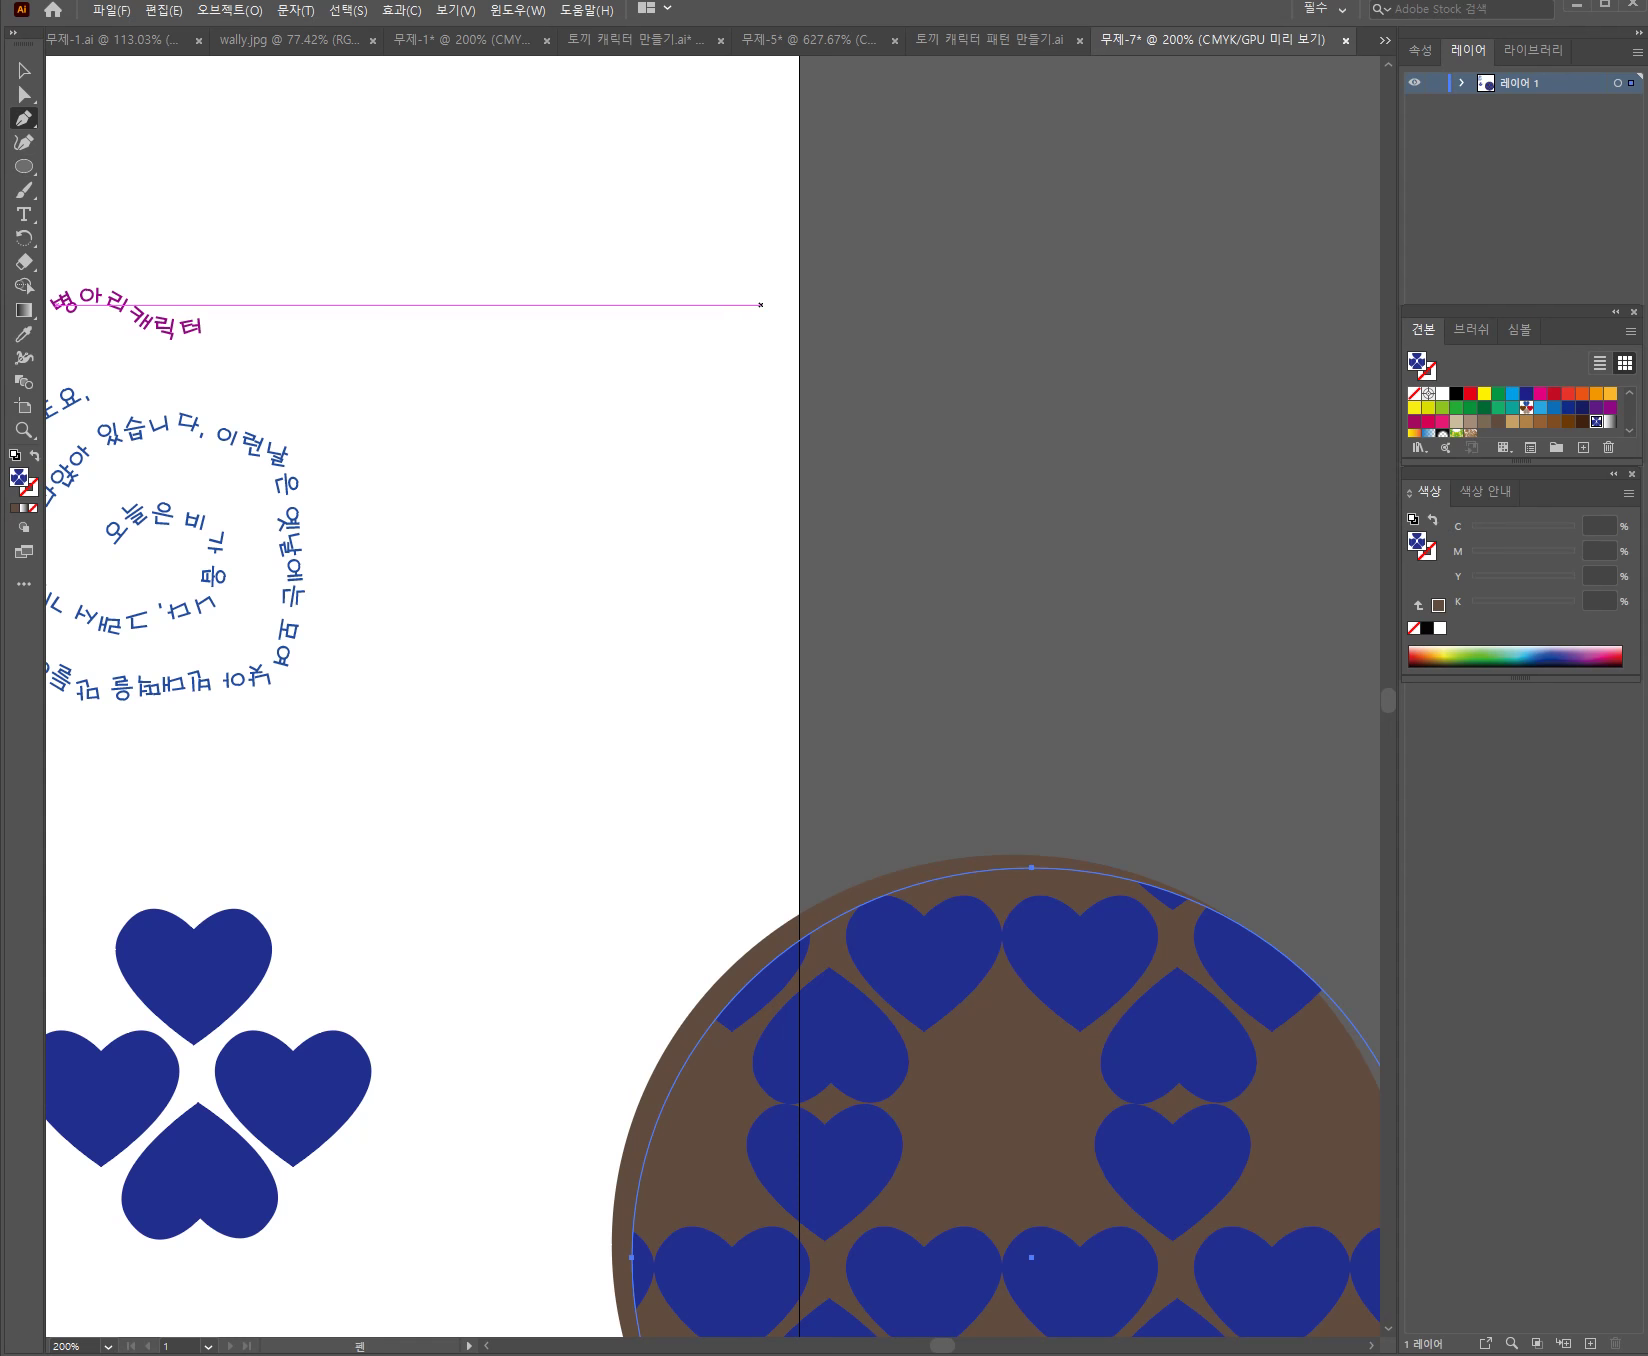
left_click(531, 300)
left_click_drag(531, 300, 417, 259)
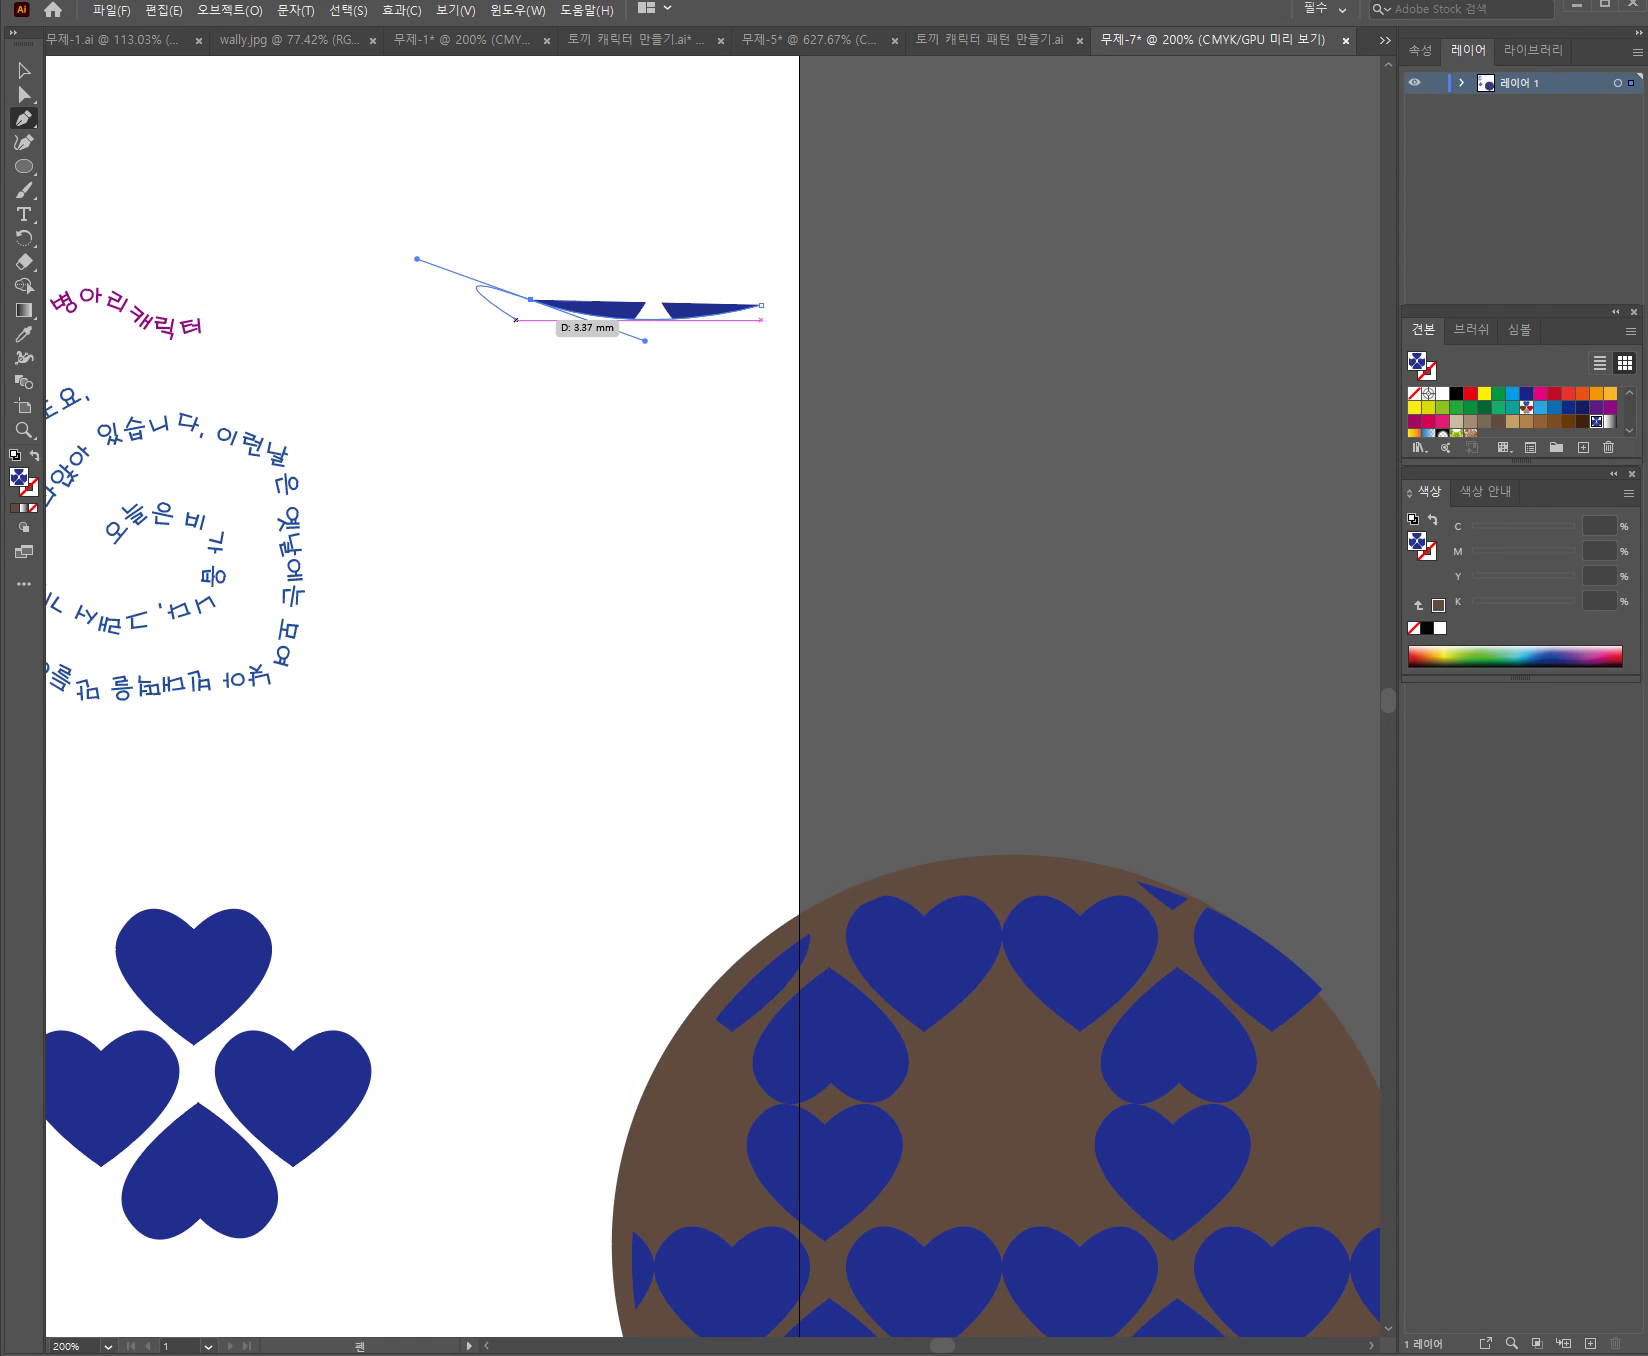
left_click(531, 300)
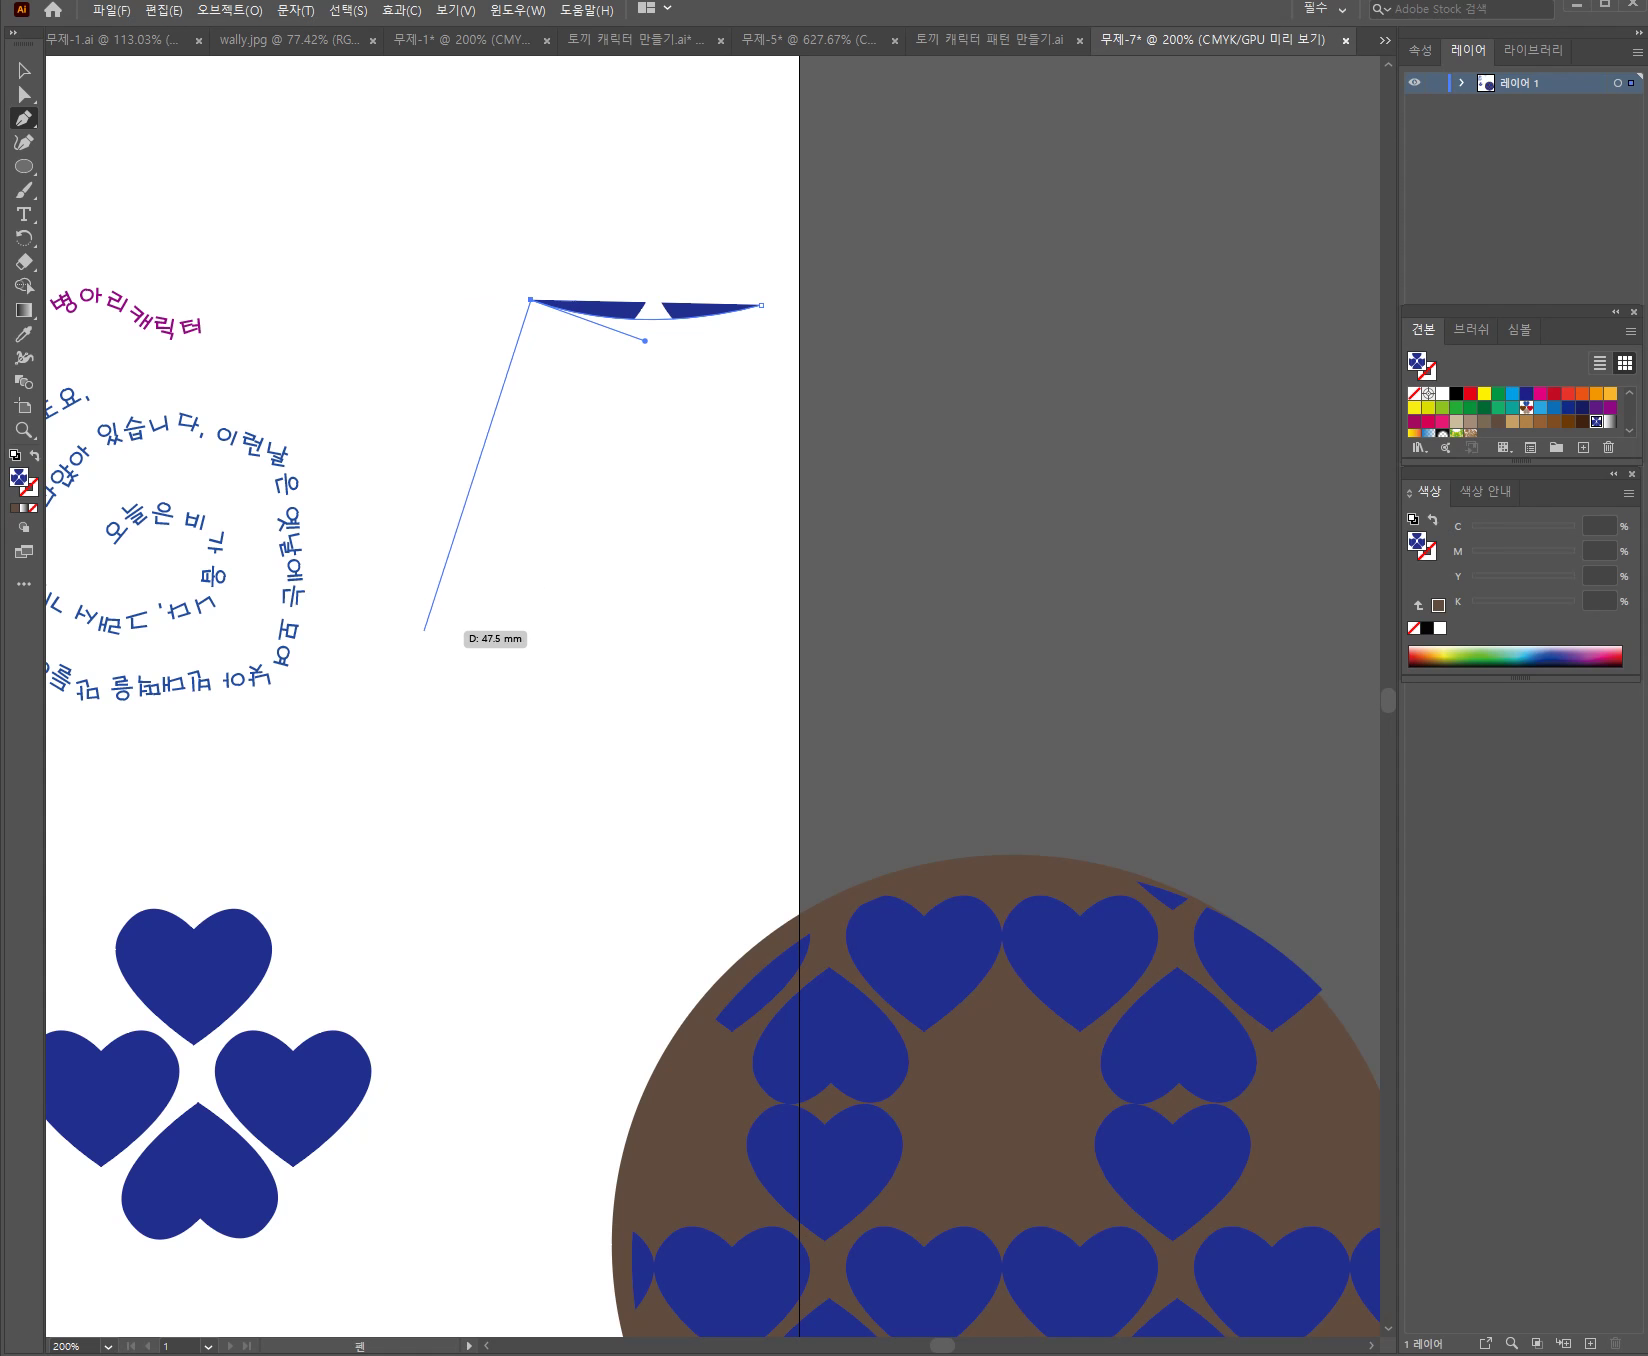
left_click(402, 694)
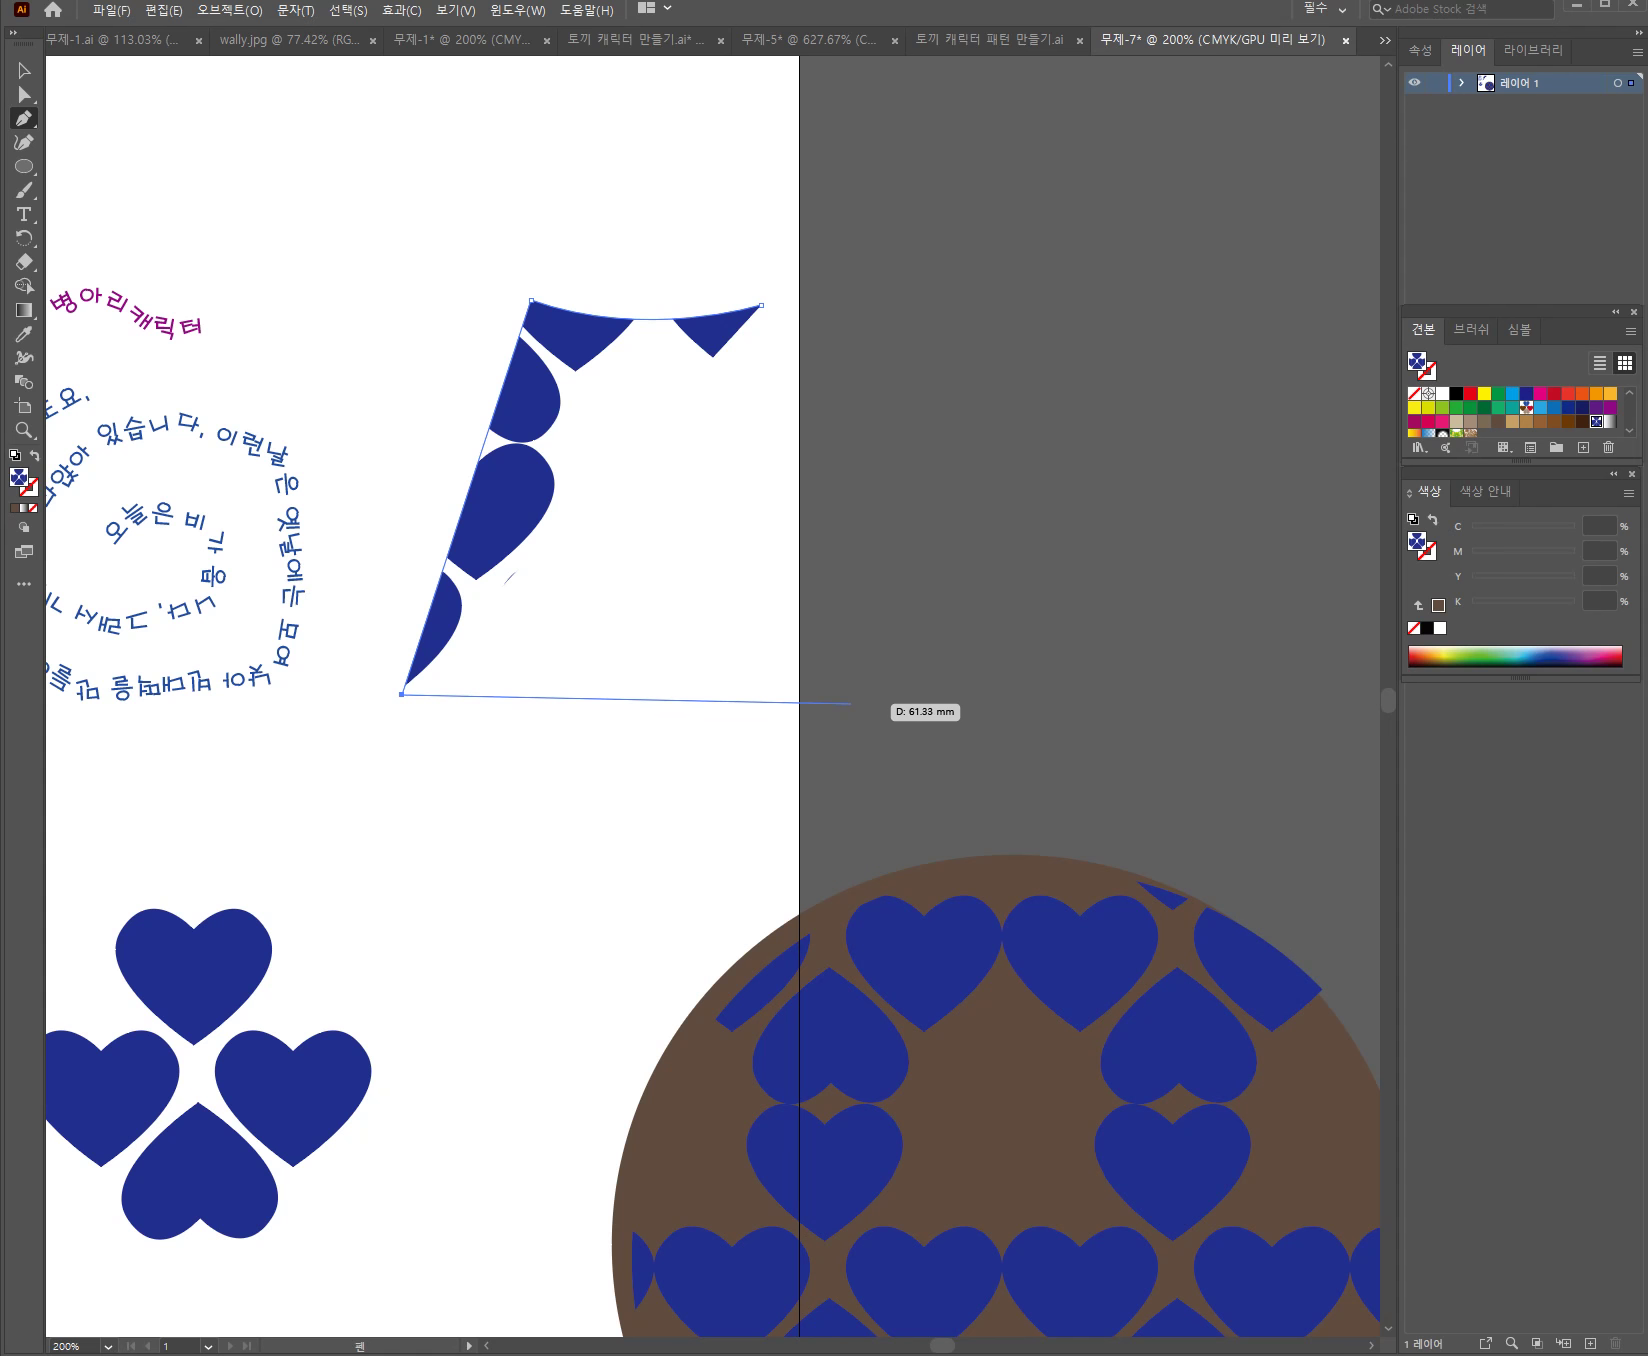
left_click_drag(837, 708, 932, 595)
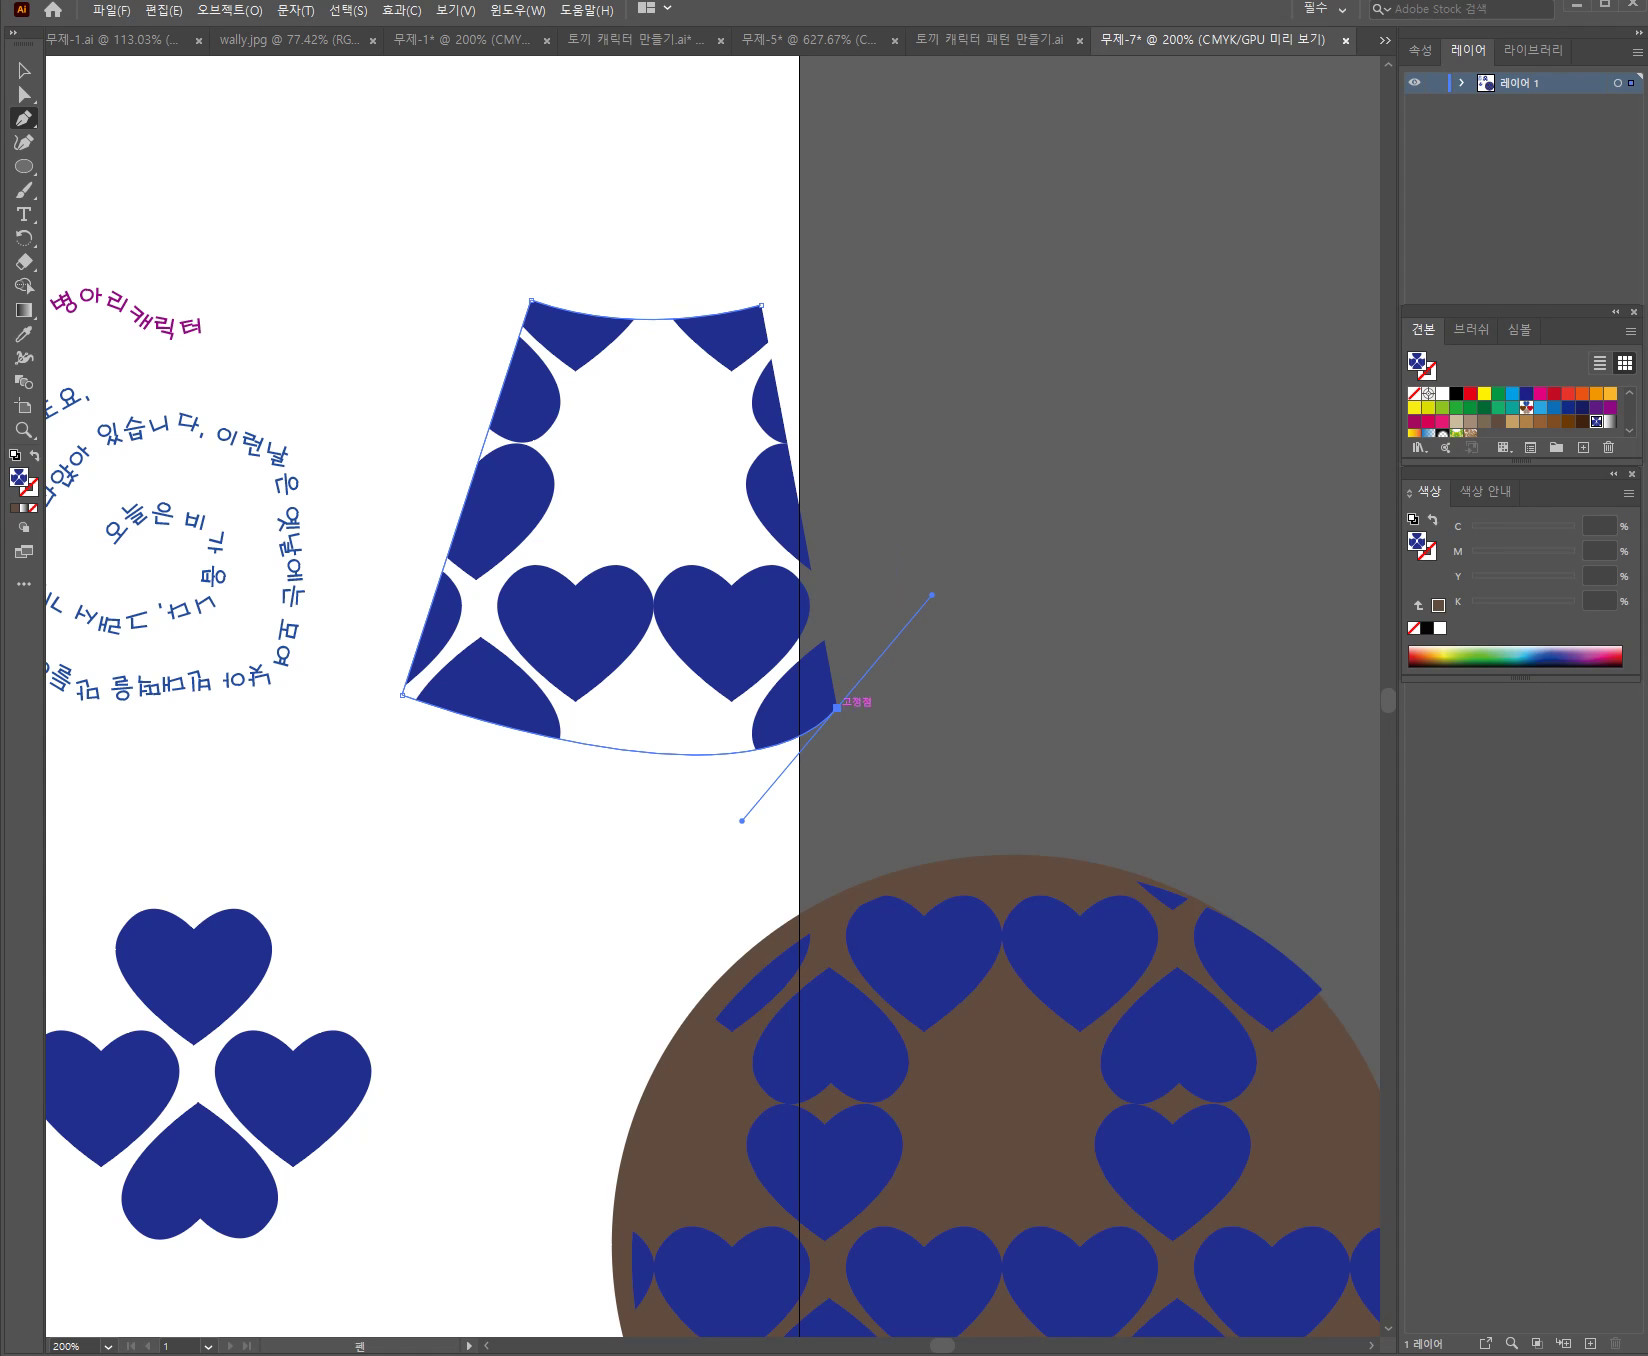
left_click_drag(836, 707, 836, 755)
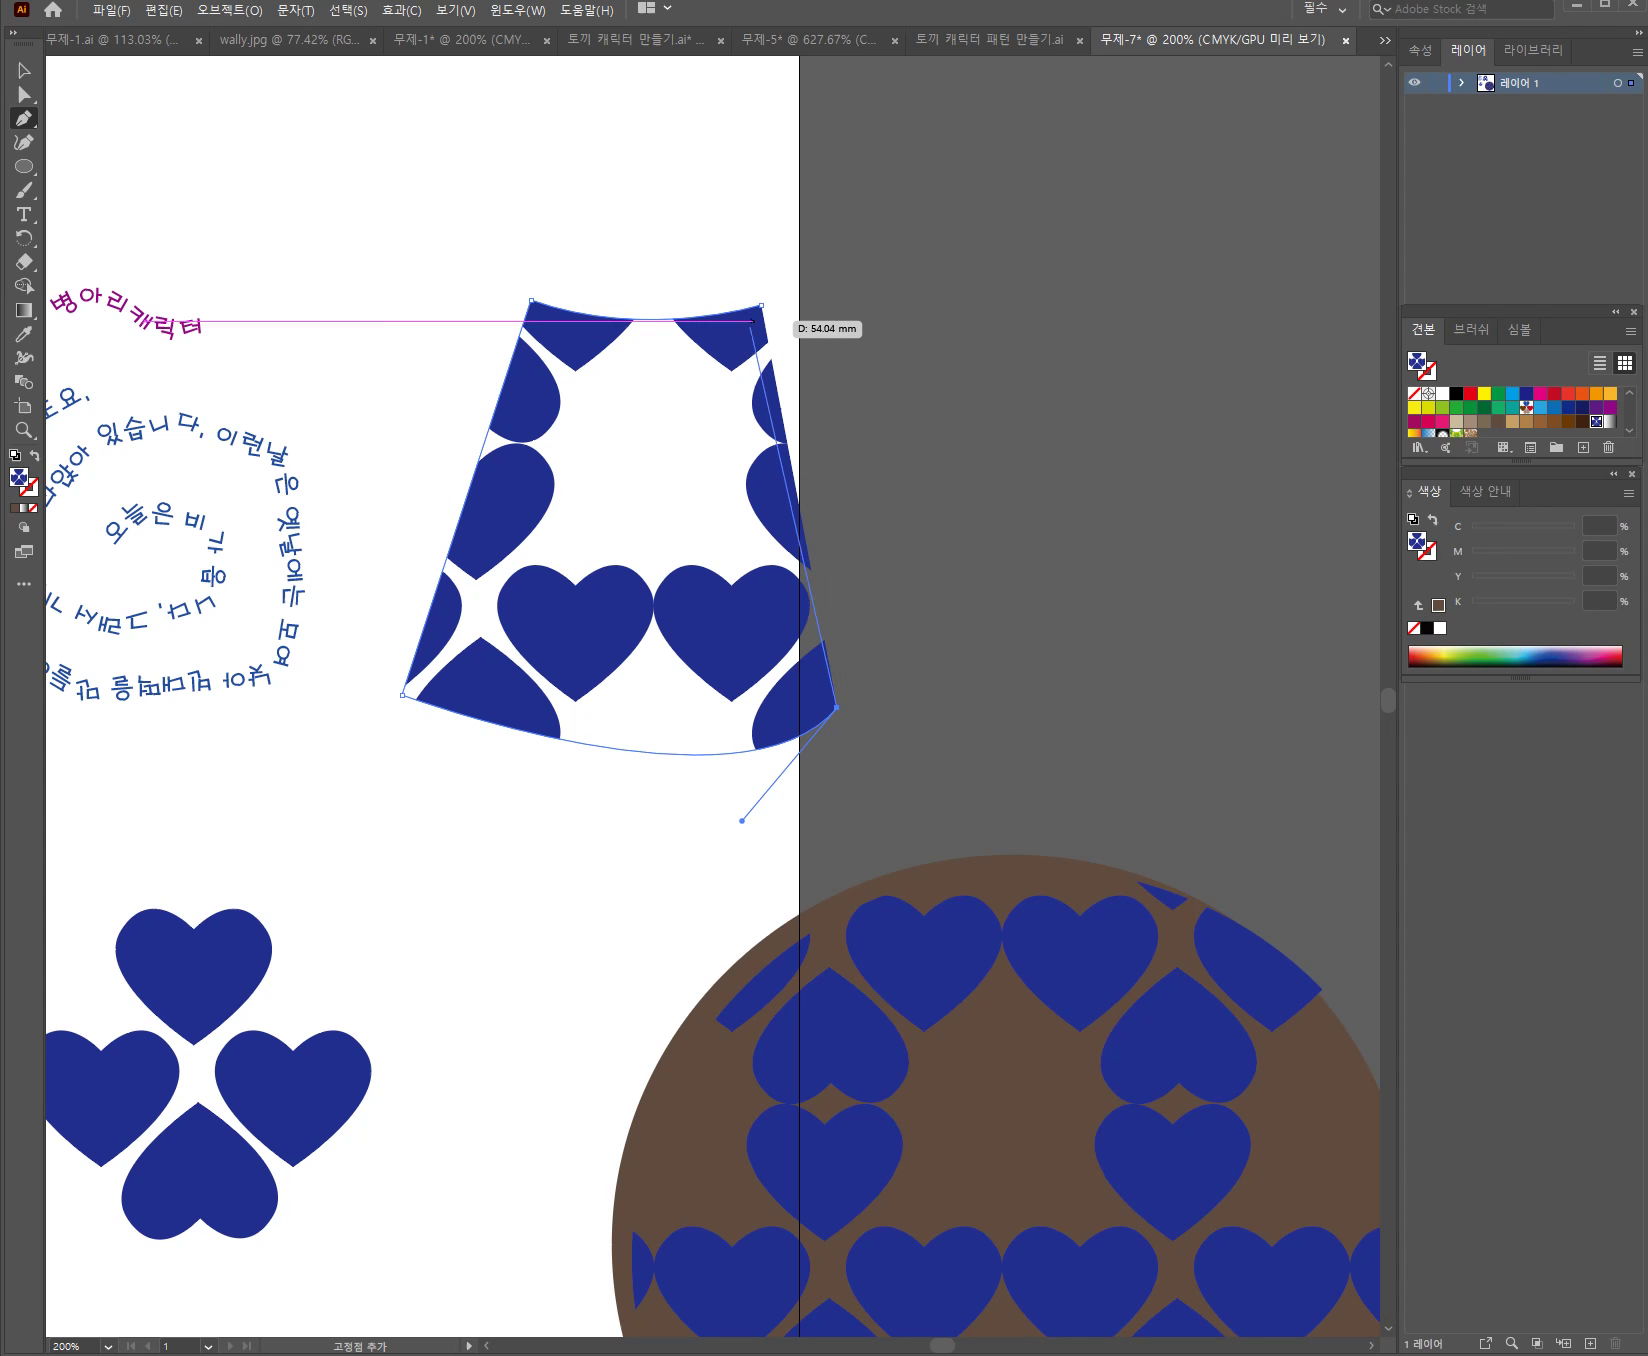
left_click(761, 304)
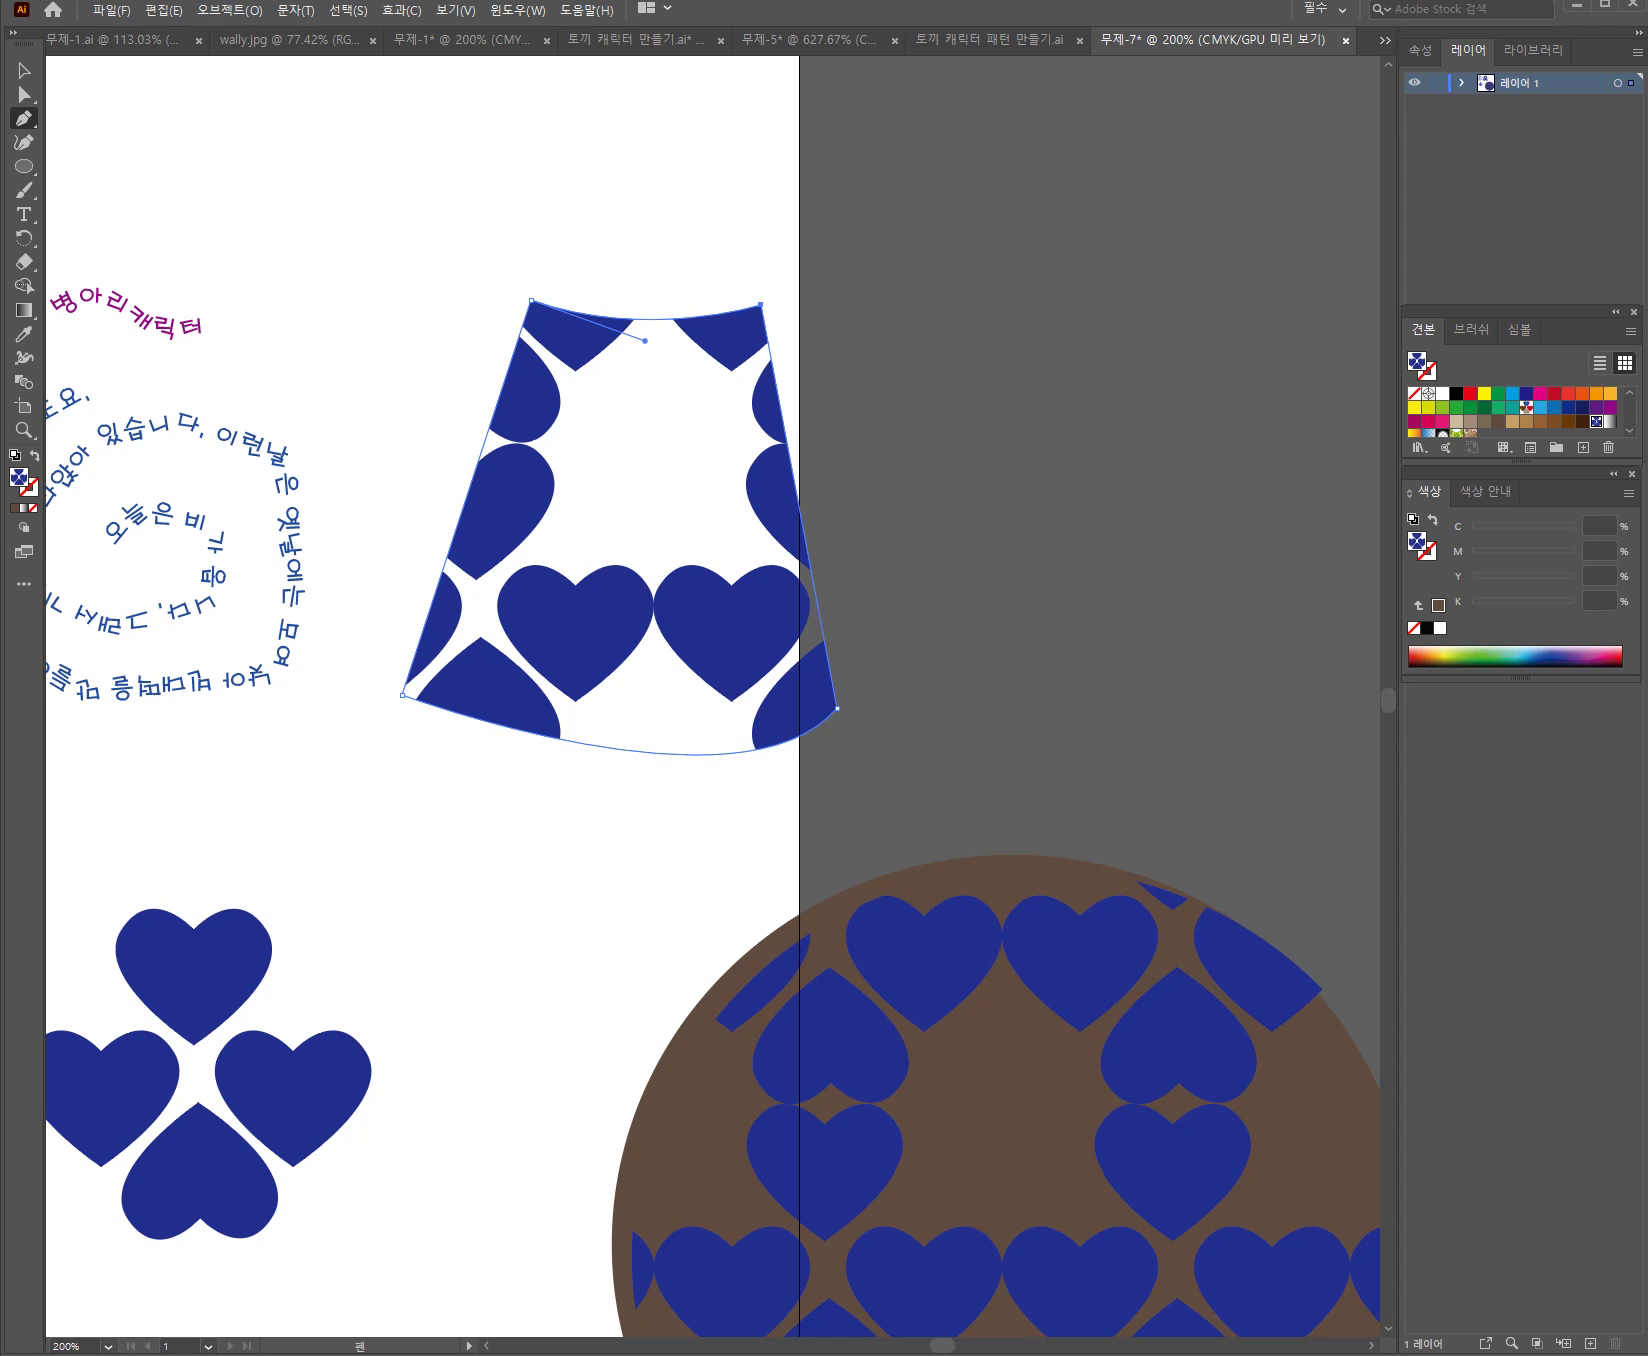
key("ctrl")
left_click(370, 211, "ctrl")
Enlarge the skirt shape upward and to the right to roughly twice its size
left_click(648, 319, "ctrl")
key("v")
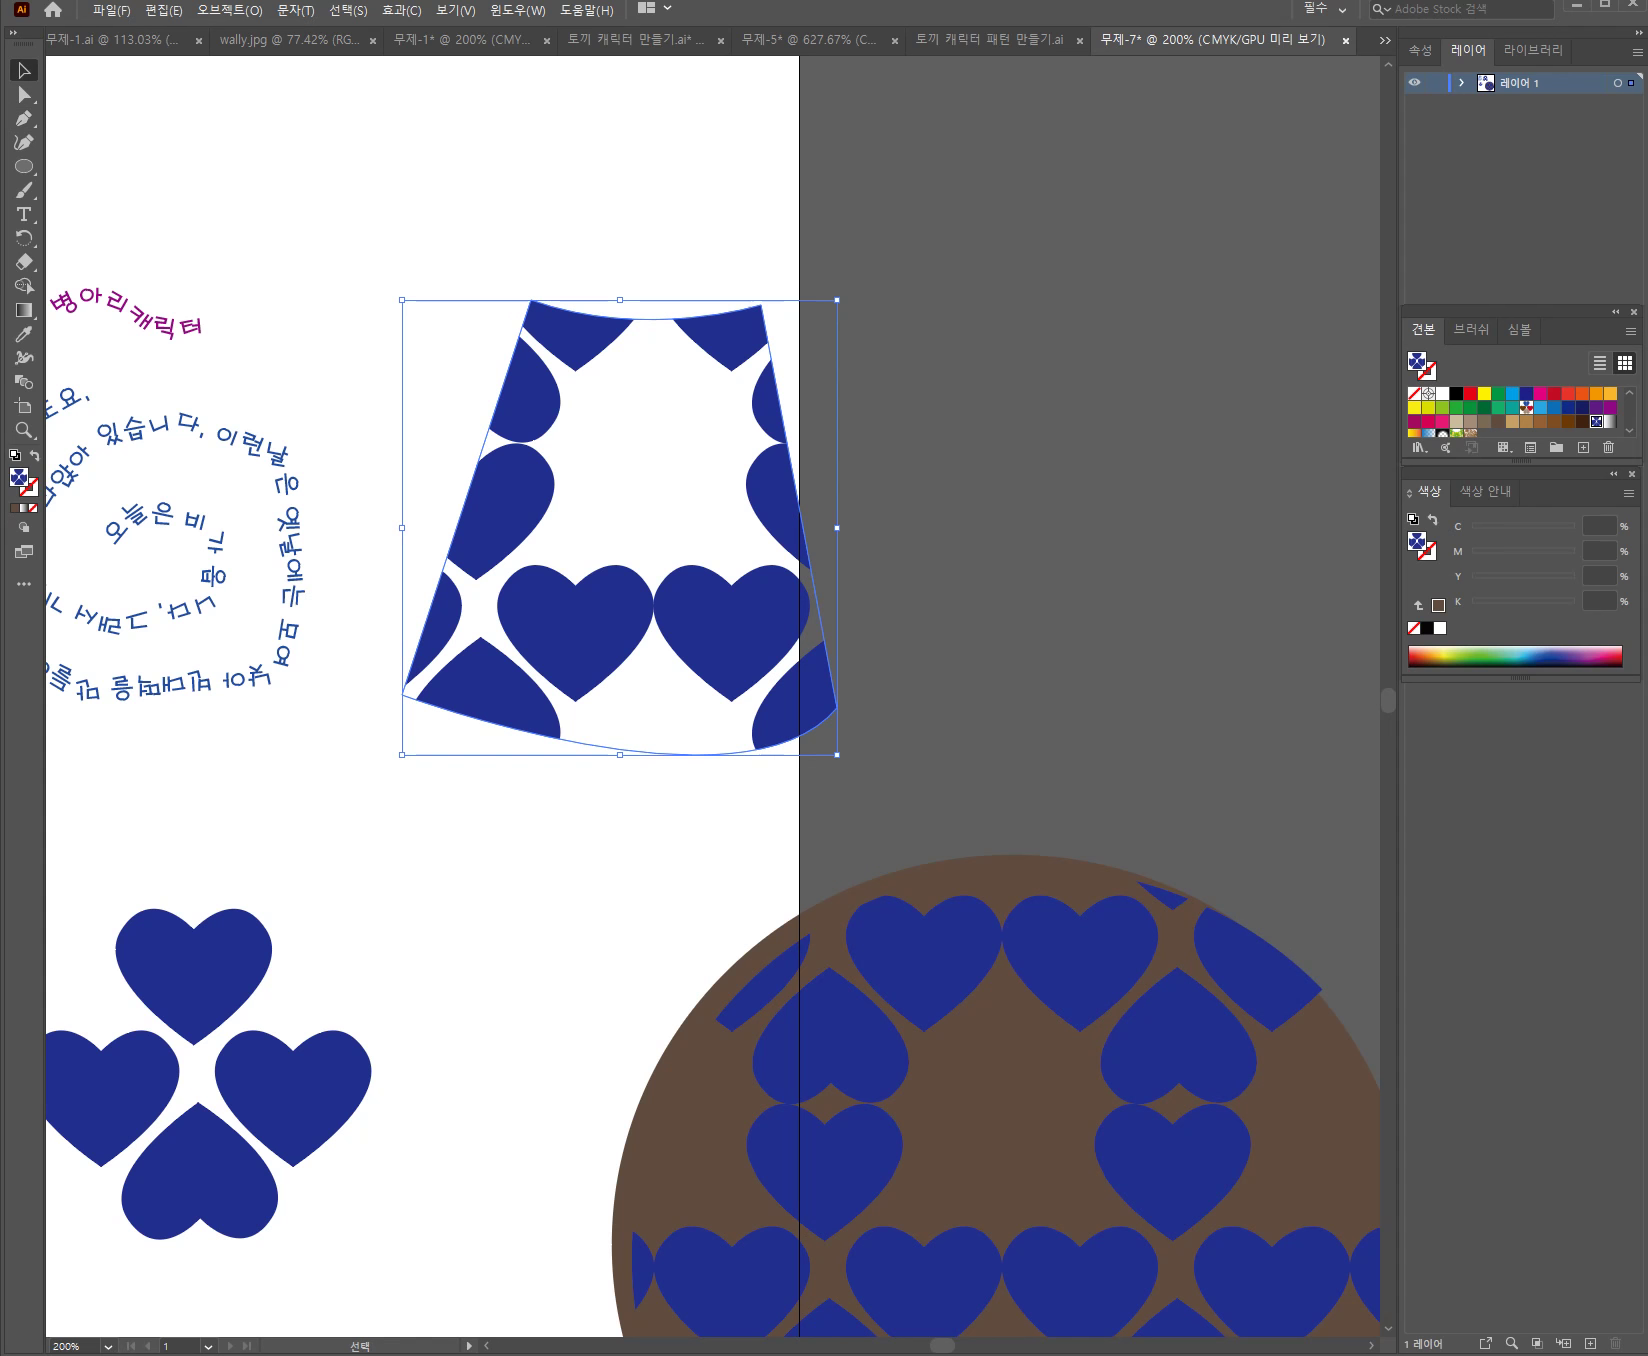
left_click_drag(837, 300, 1222, 73)
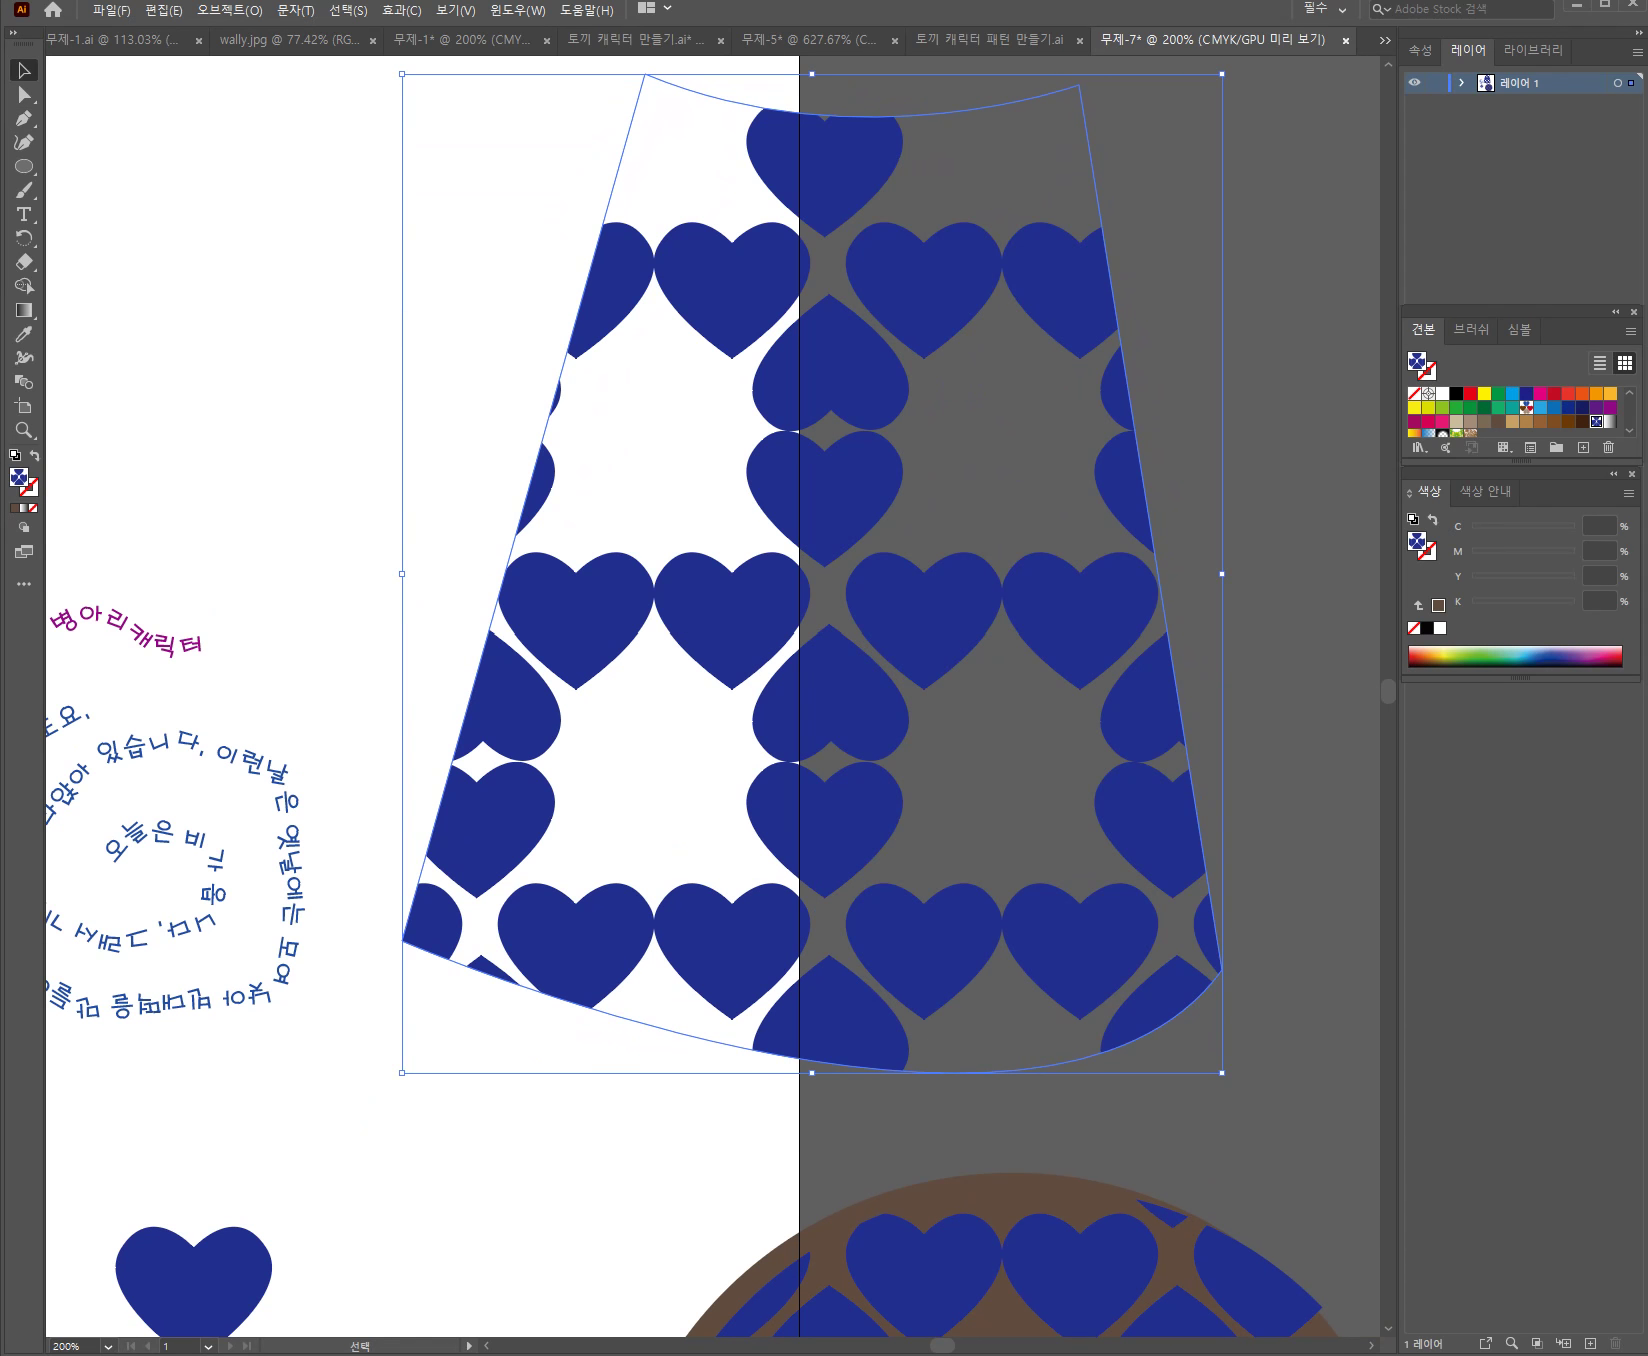
Move the skirt shape up to just below the level of the artboard's top edge
key("z")
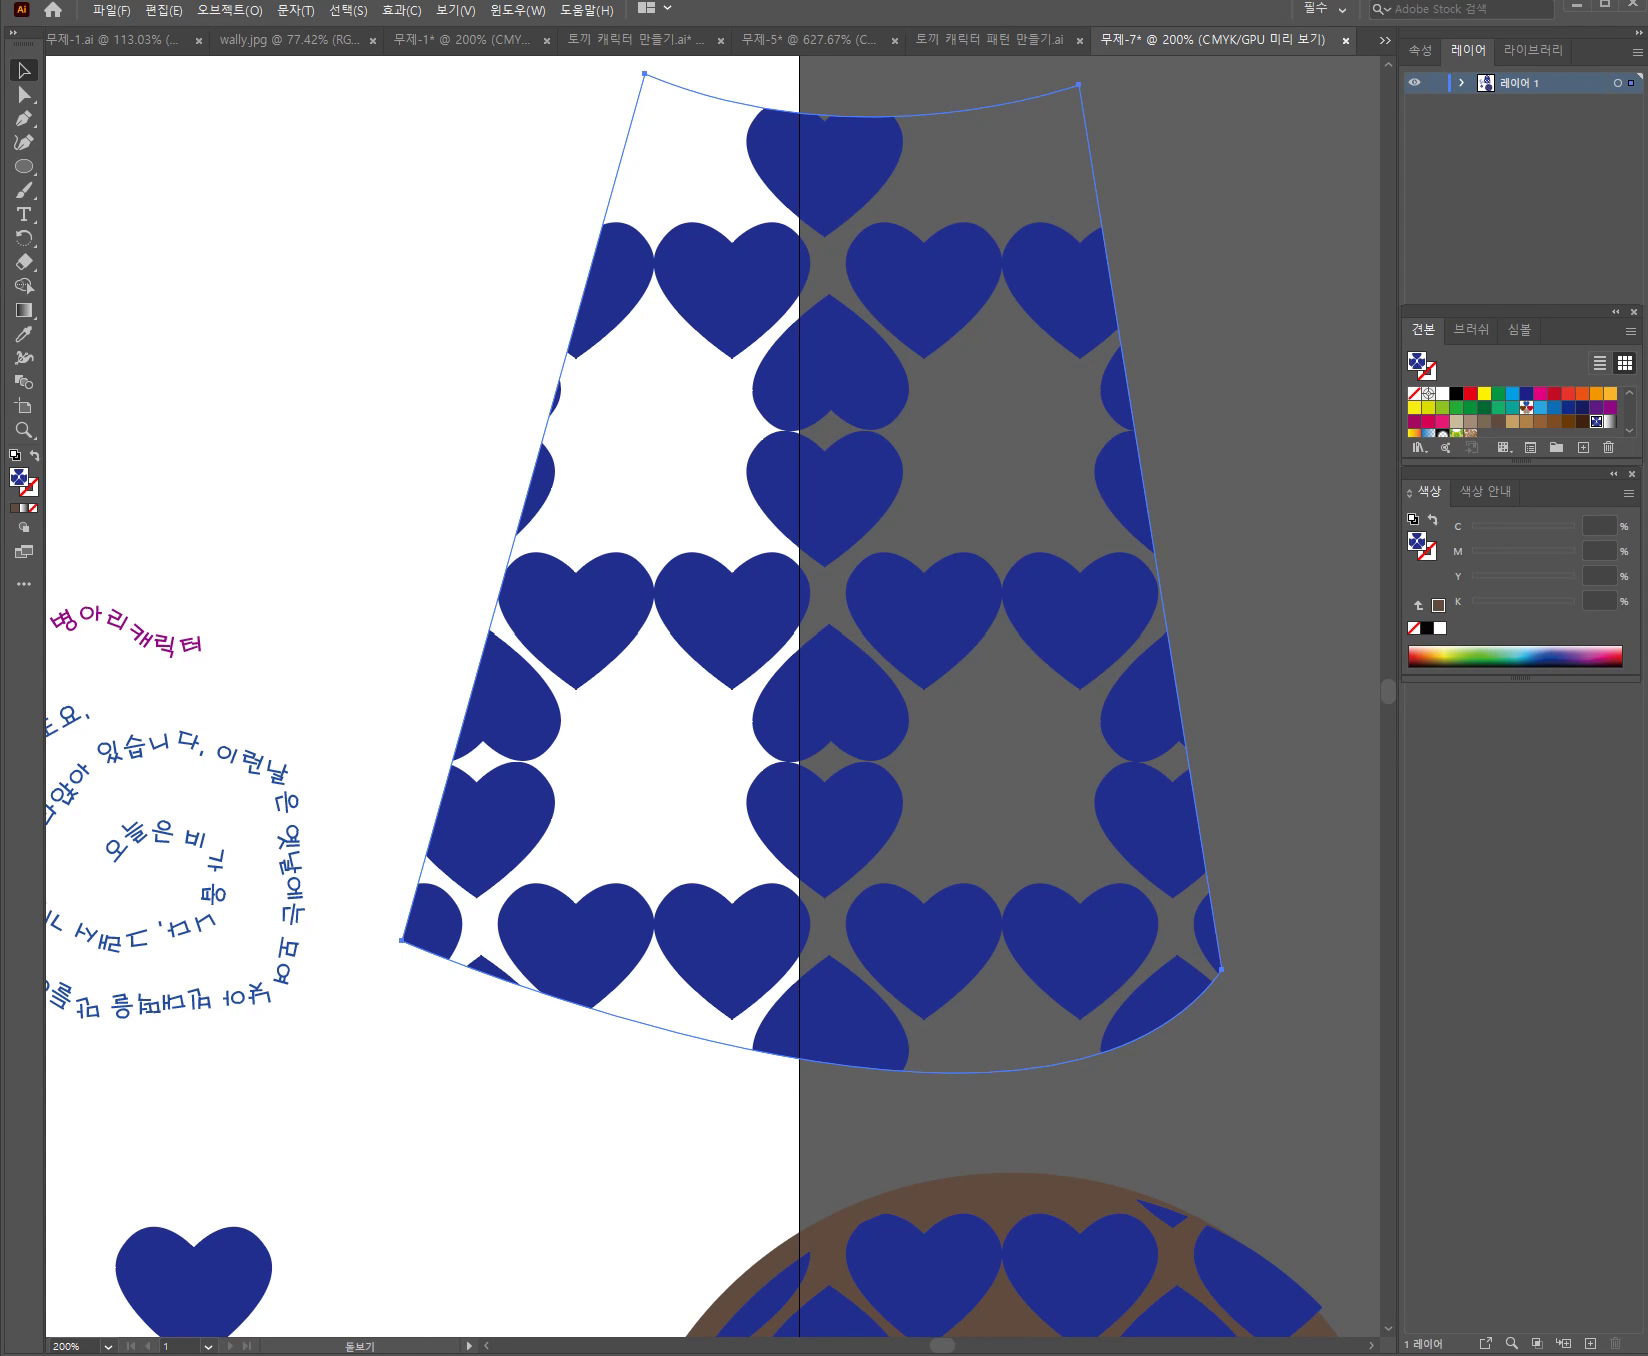
key("ctrl+minus")
key("ctrl+minus")
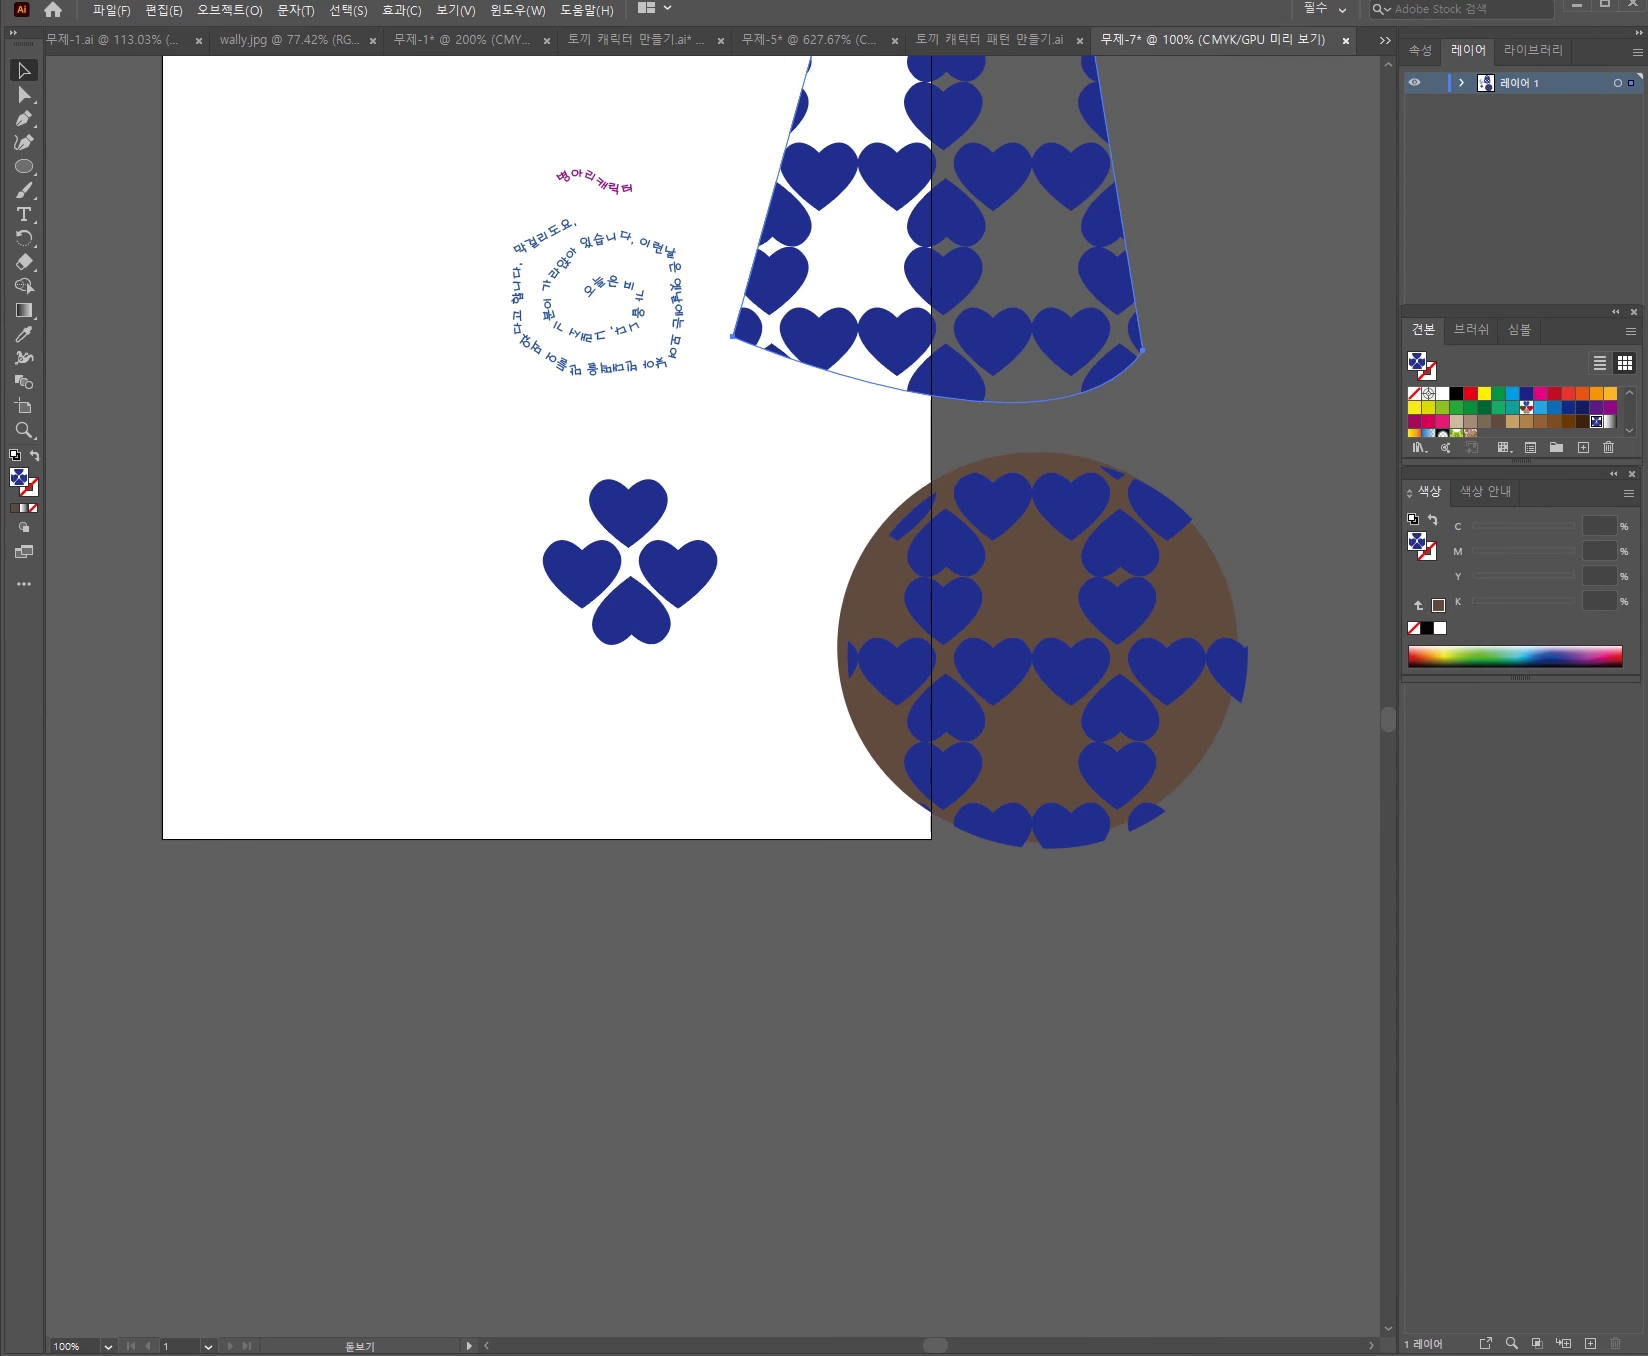
left_click_drag(700, 400, 679, 1015)
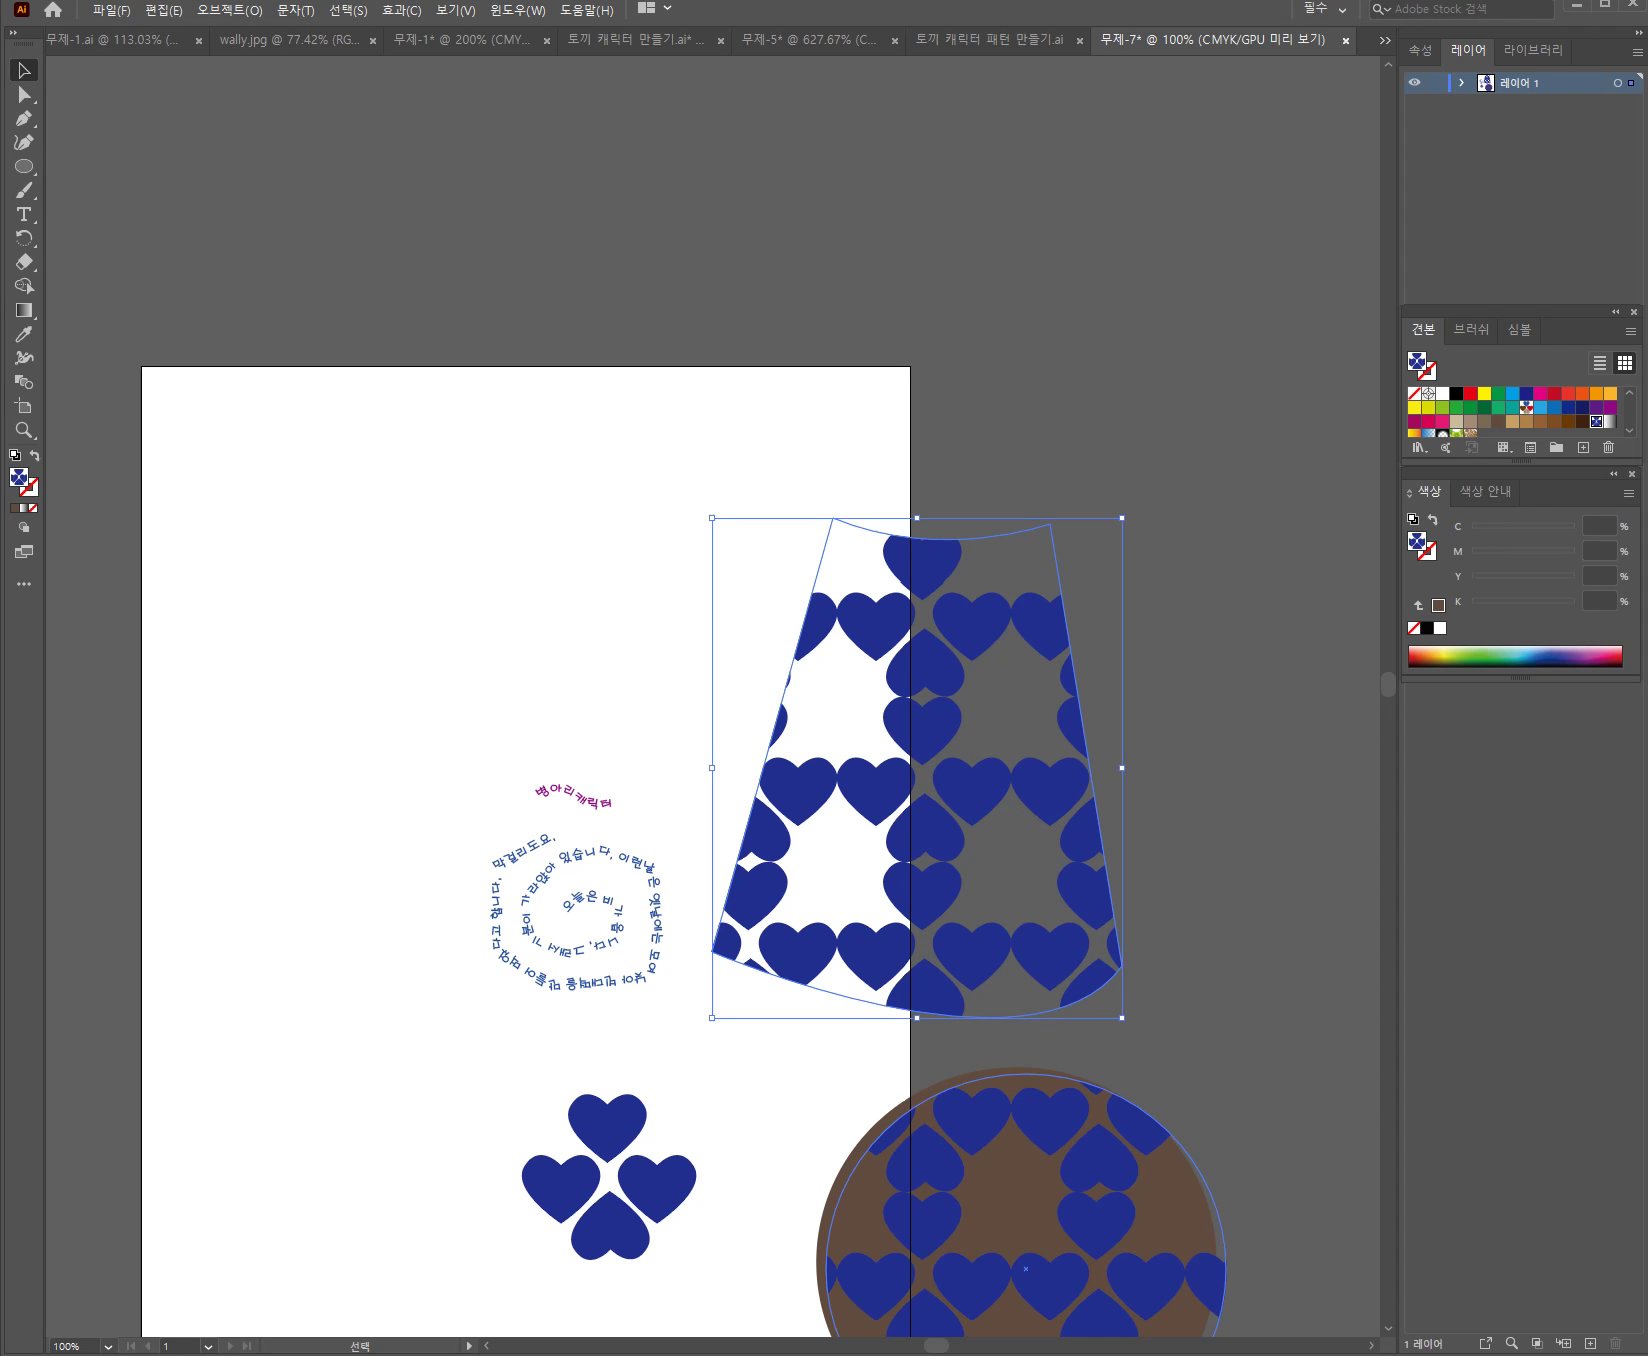
key("v")
left_click_drag(1010, 800, 996, 677)
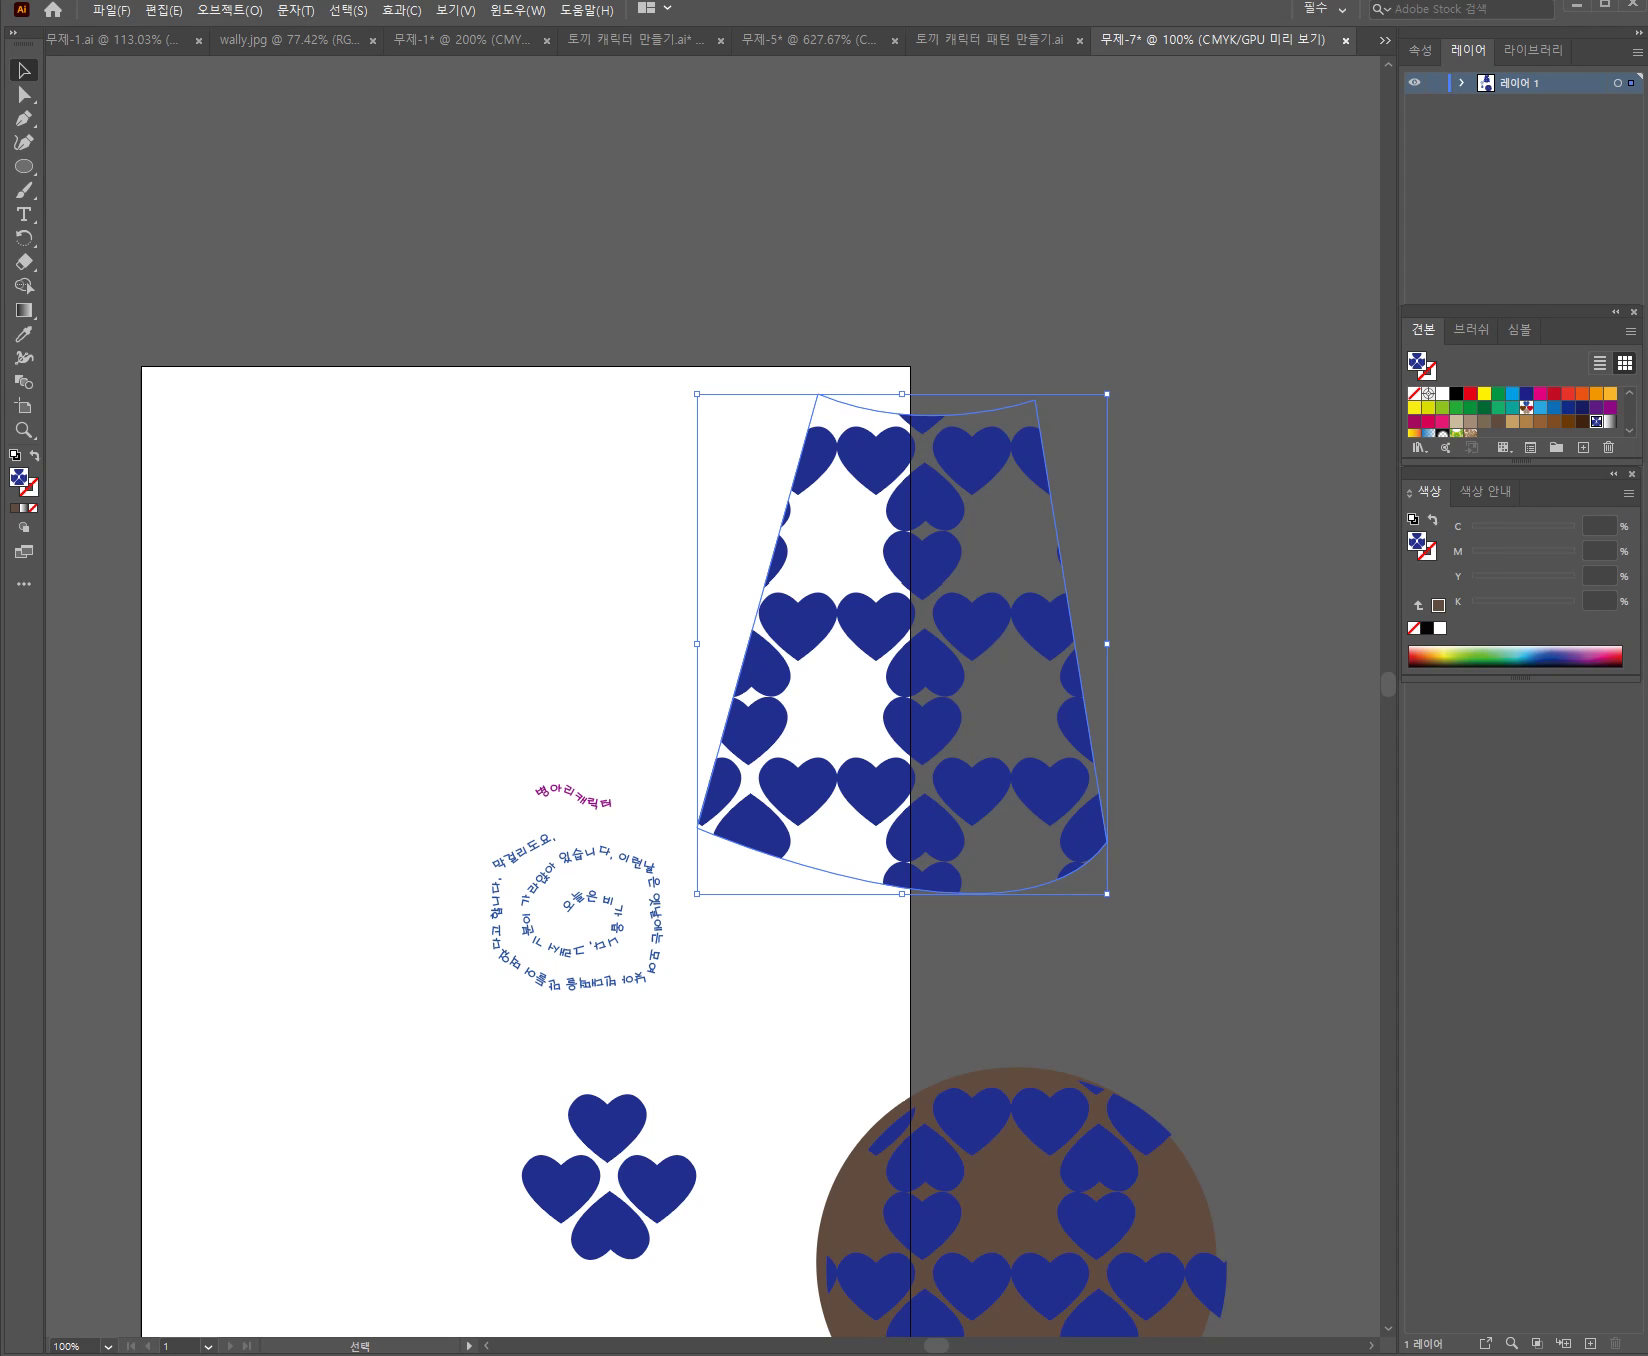
Save the top heart of the four-heart cluster on its own as a new pattern swatch
key("space")
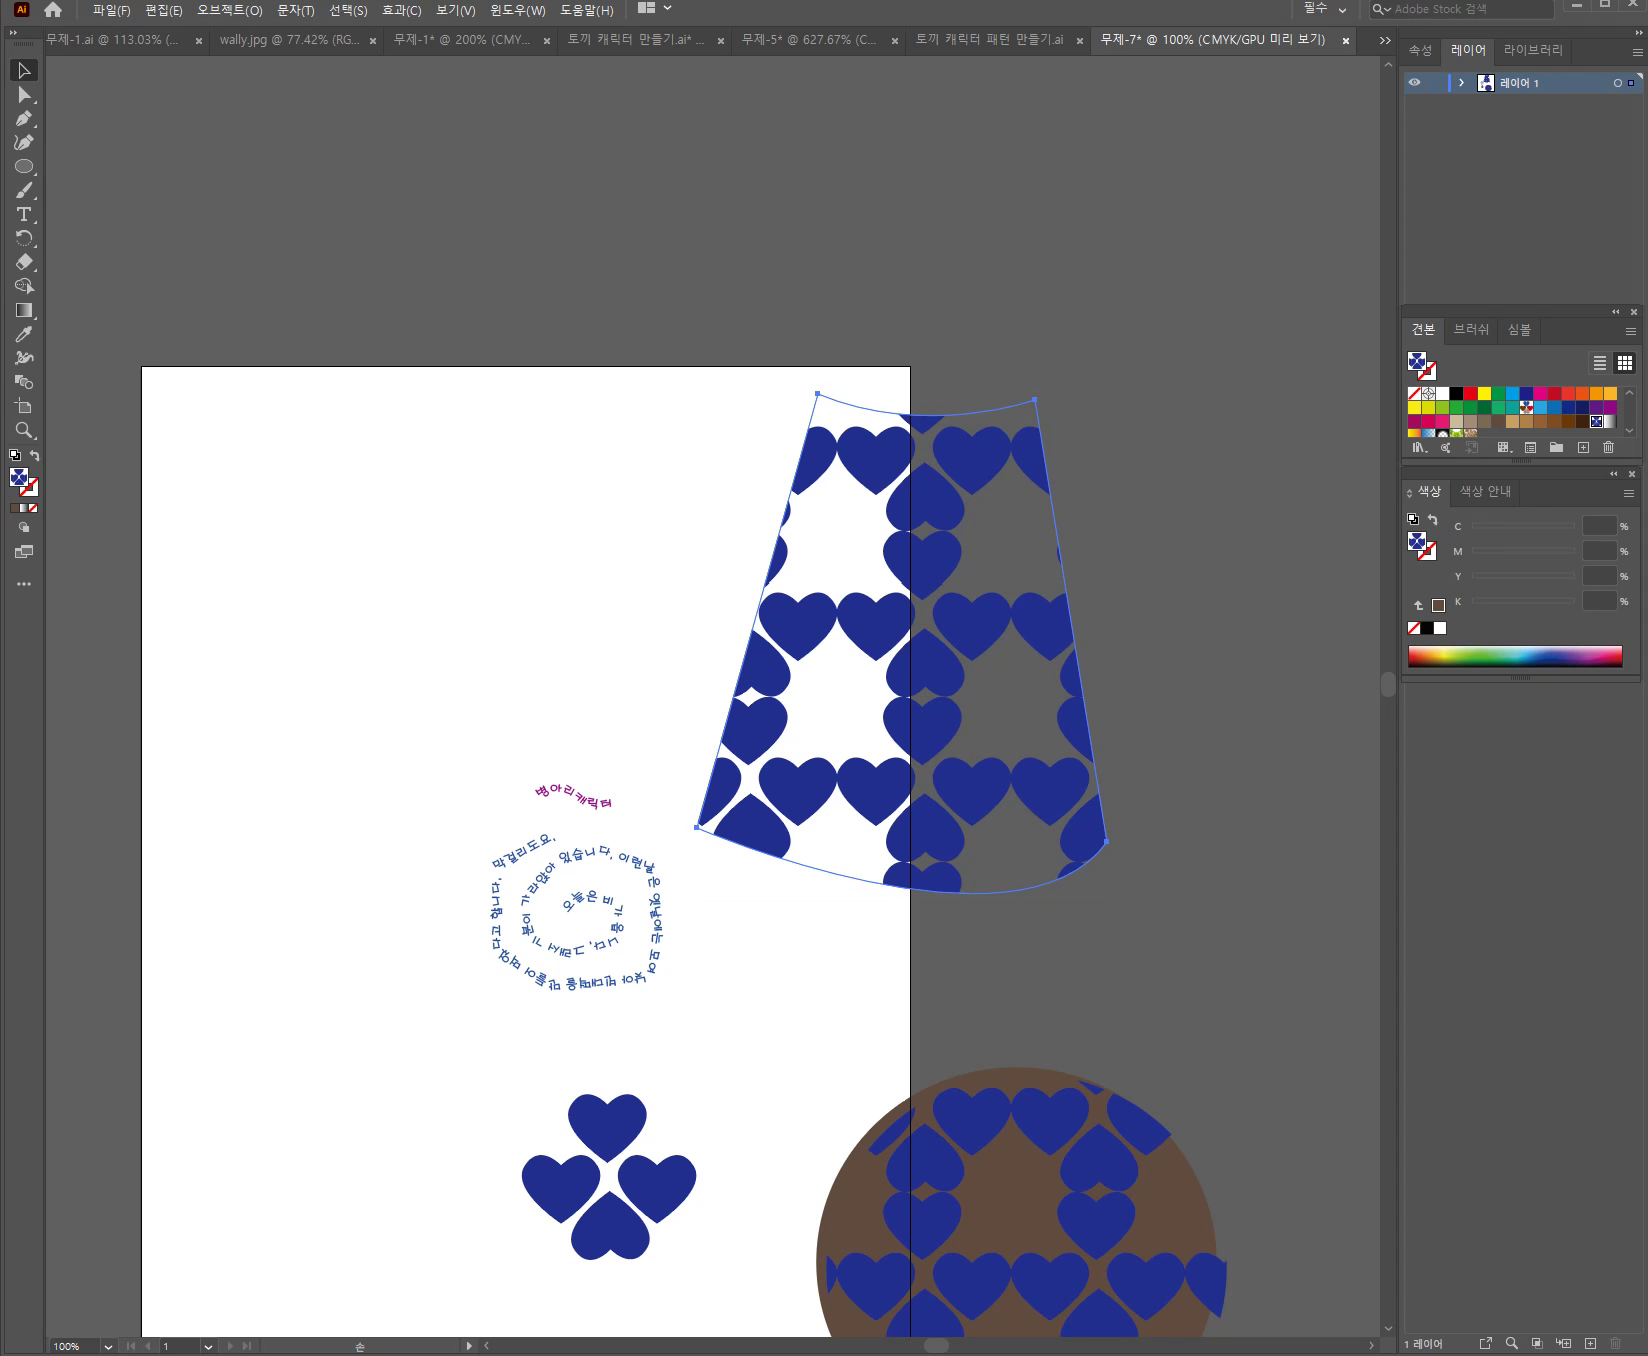
left_click_drag(712, 700, 615, 546)
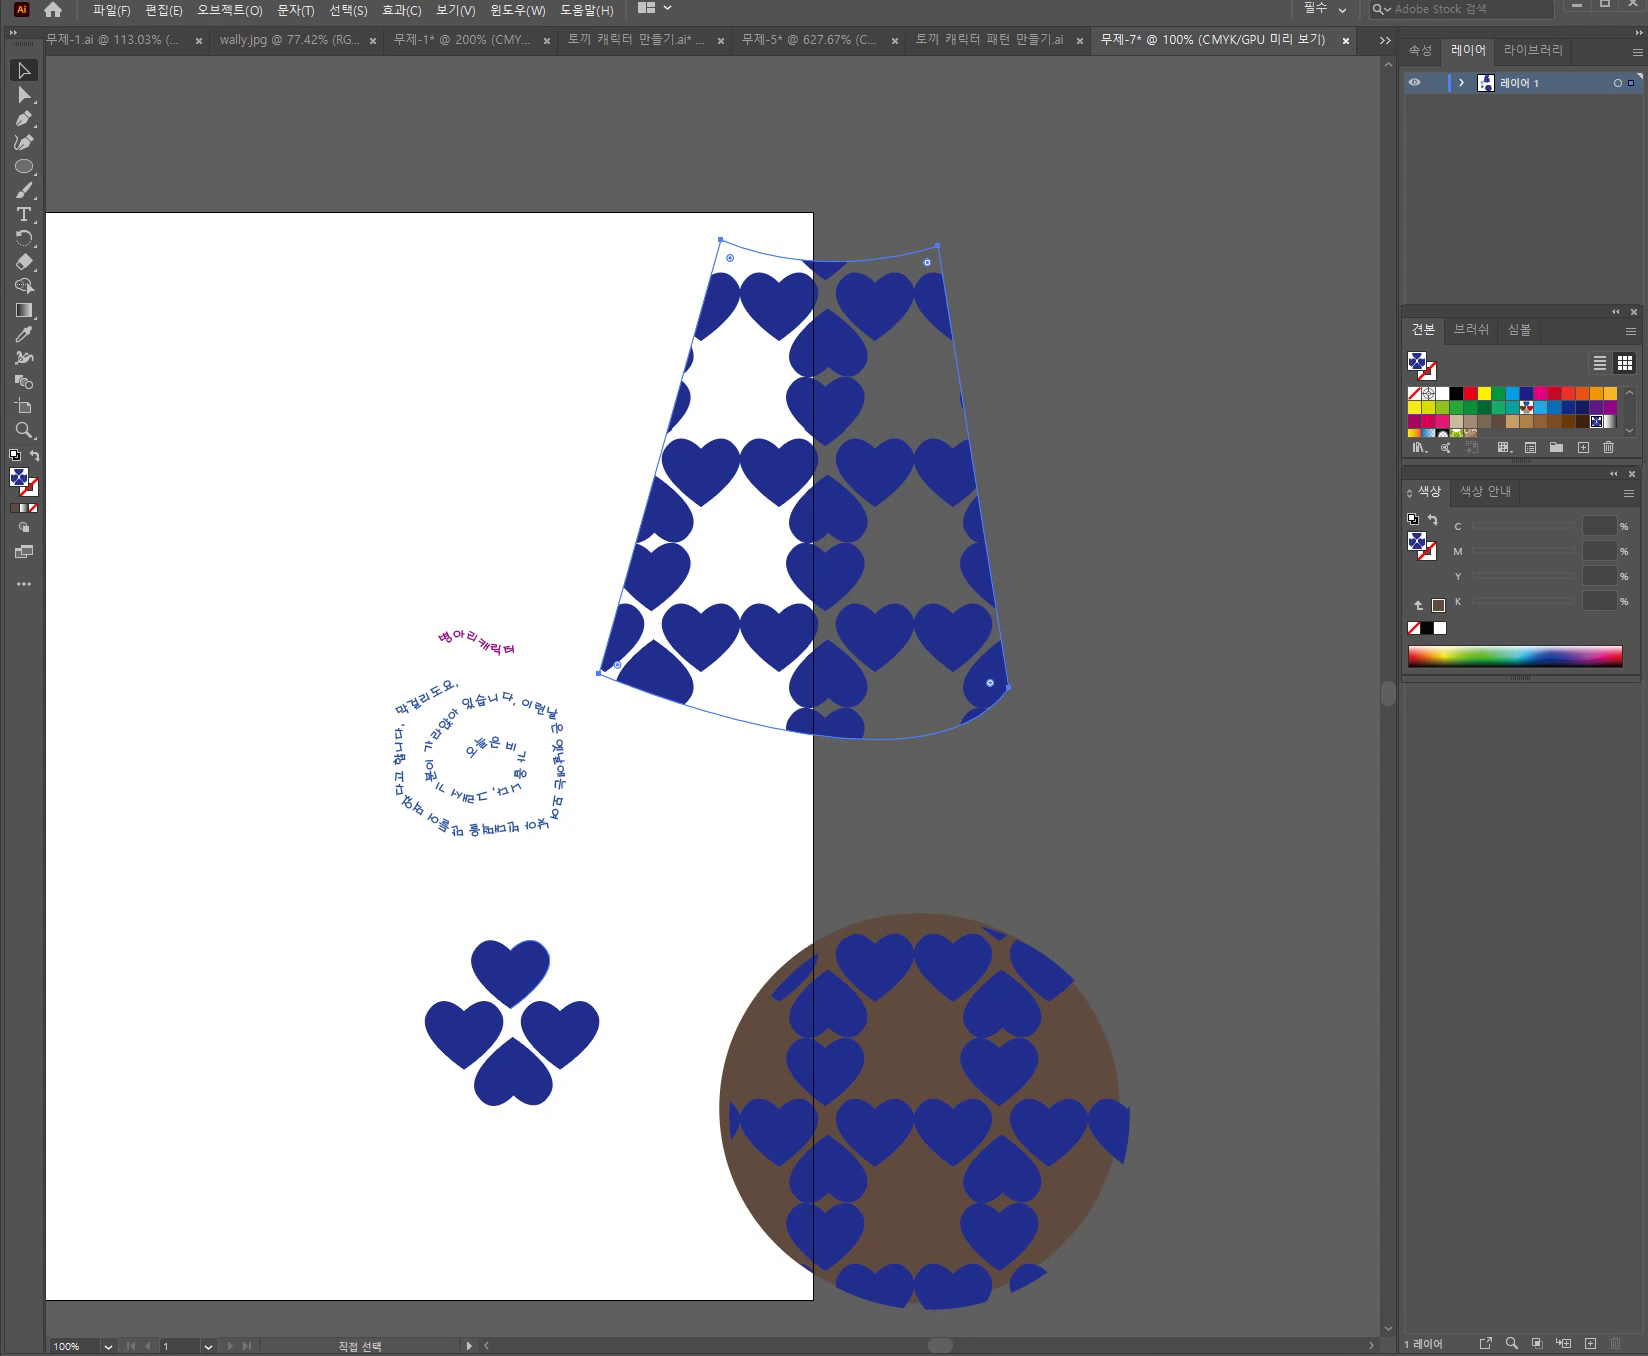
key("ctrl+shift+a")
left_click(509, 973)
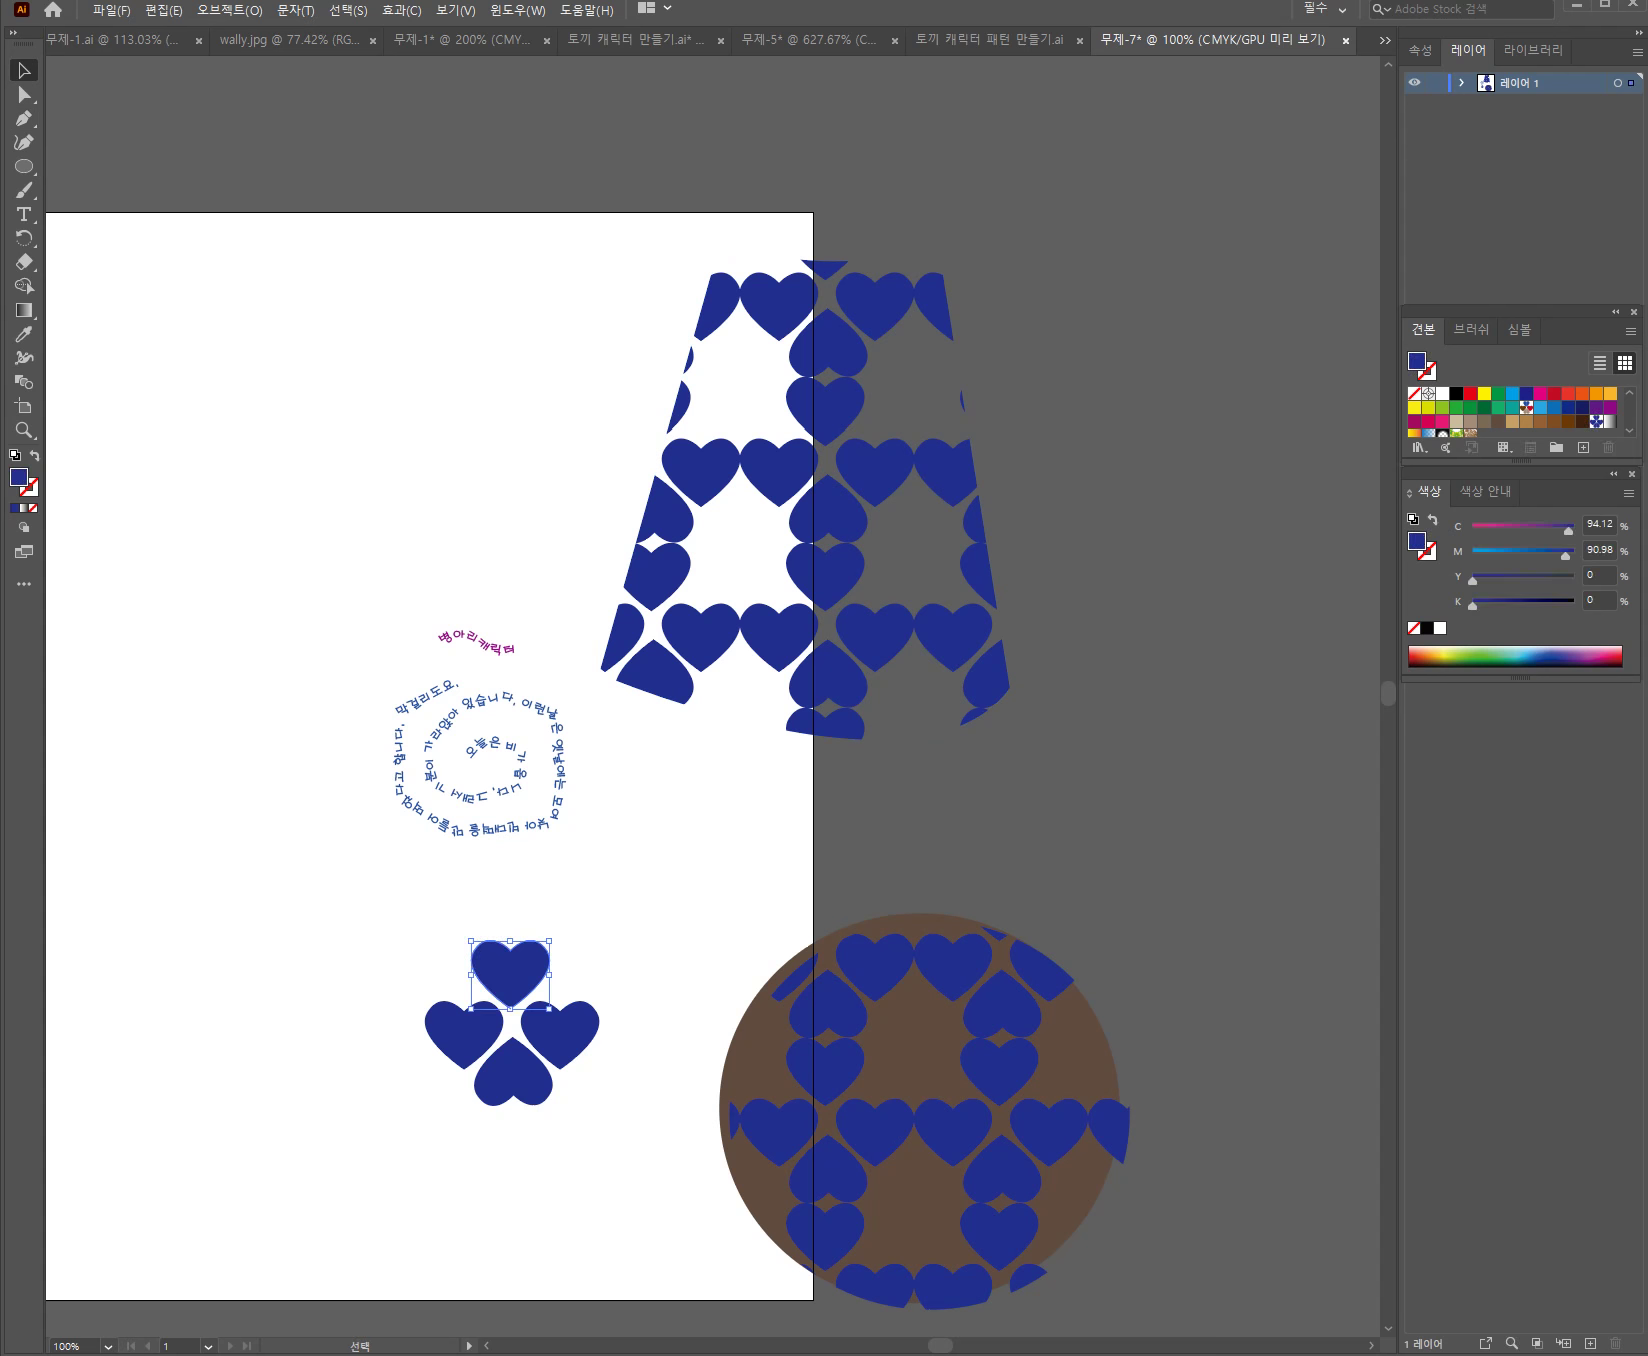
left_click_drag(510, 968, 1524, 400)
Fill the skirt shape with the new single-heart pattern swatch
key("a")
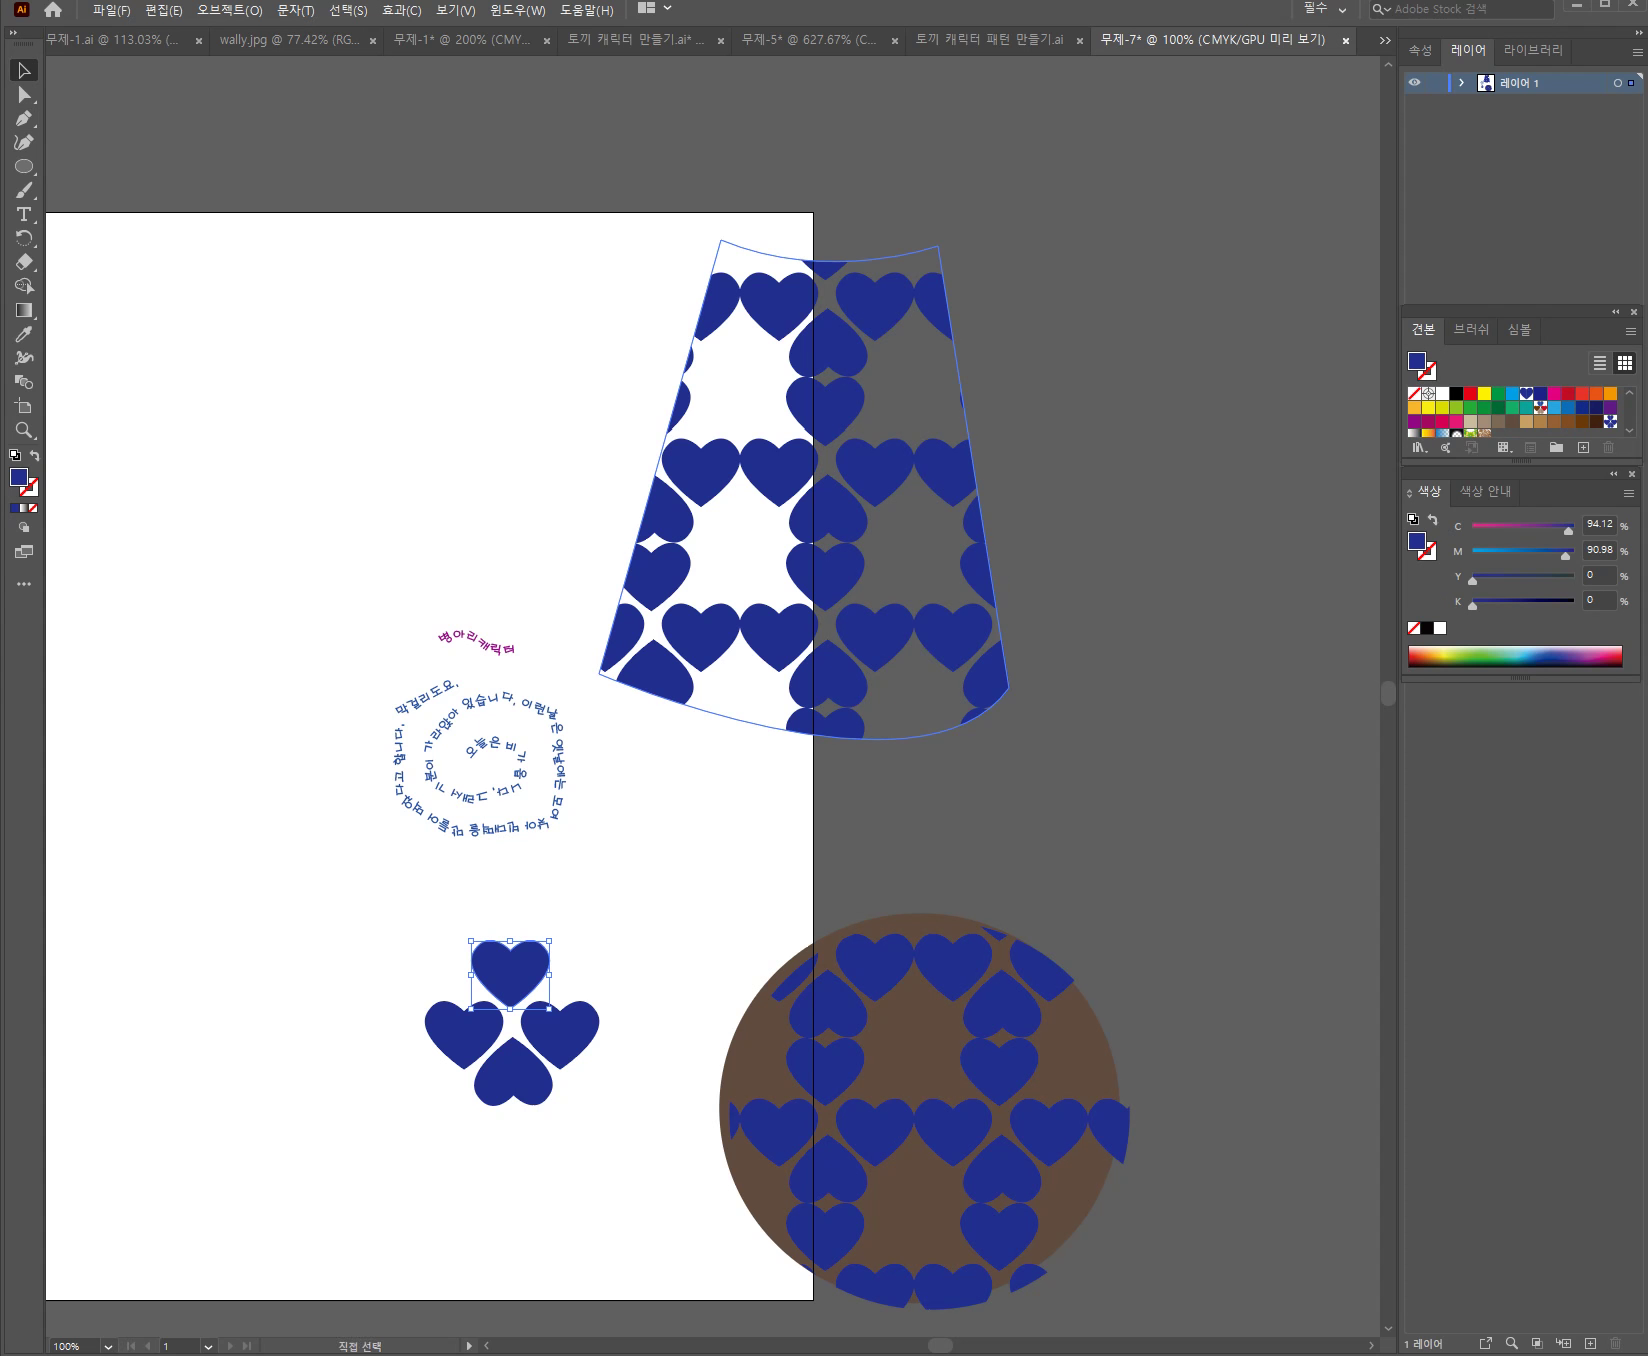
left_click(986, 681)
key("v")
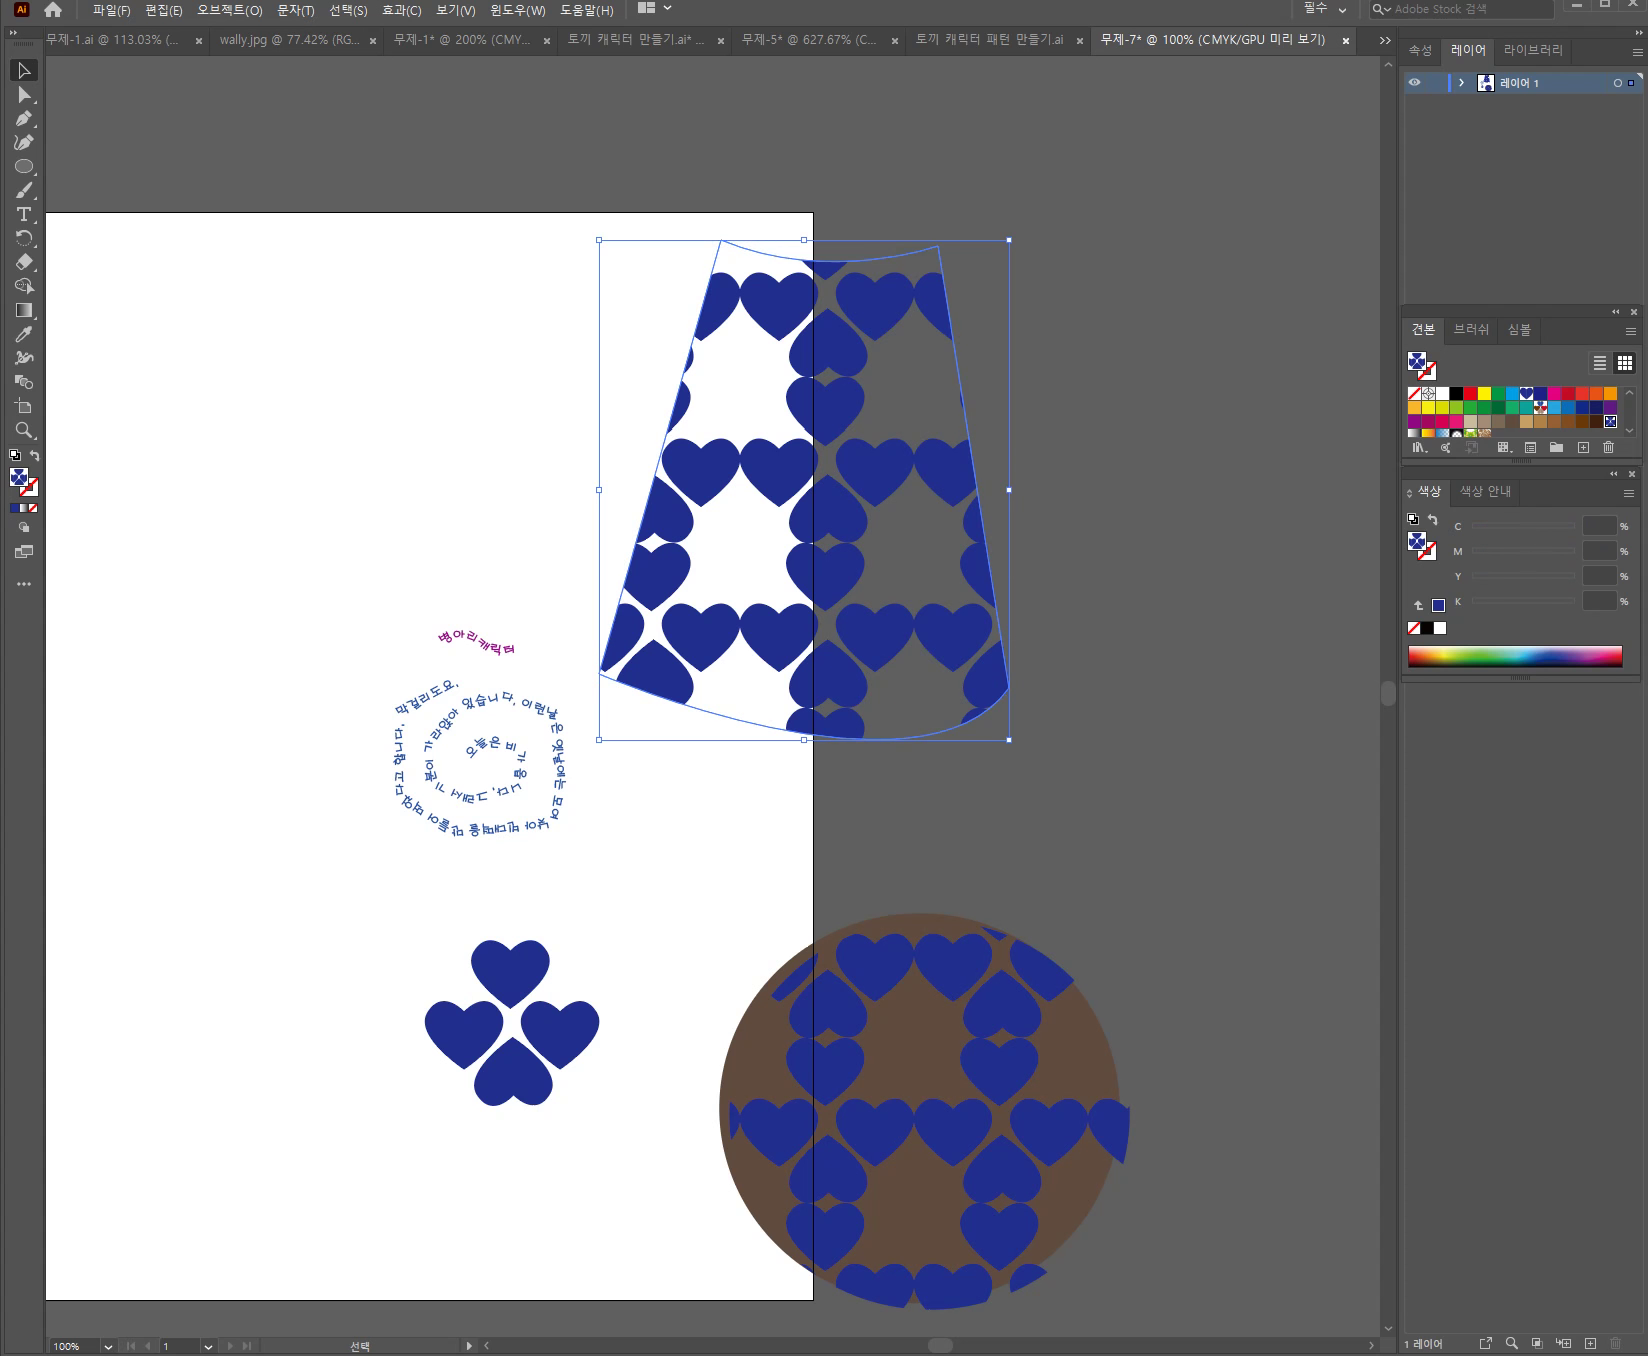
left_click(1526, 393)
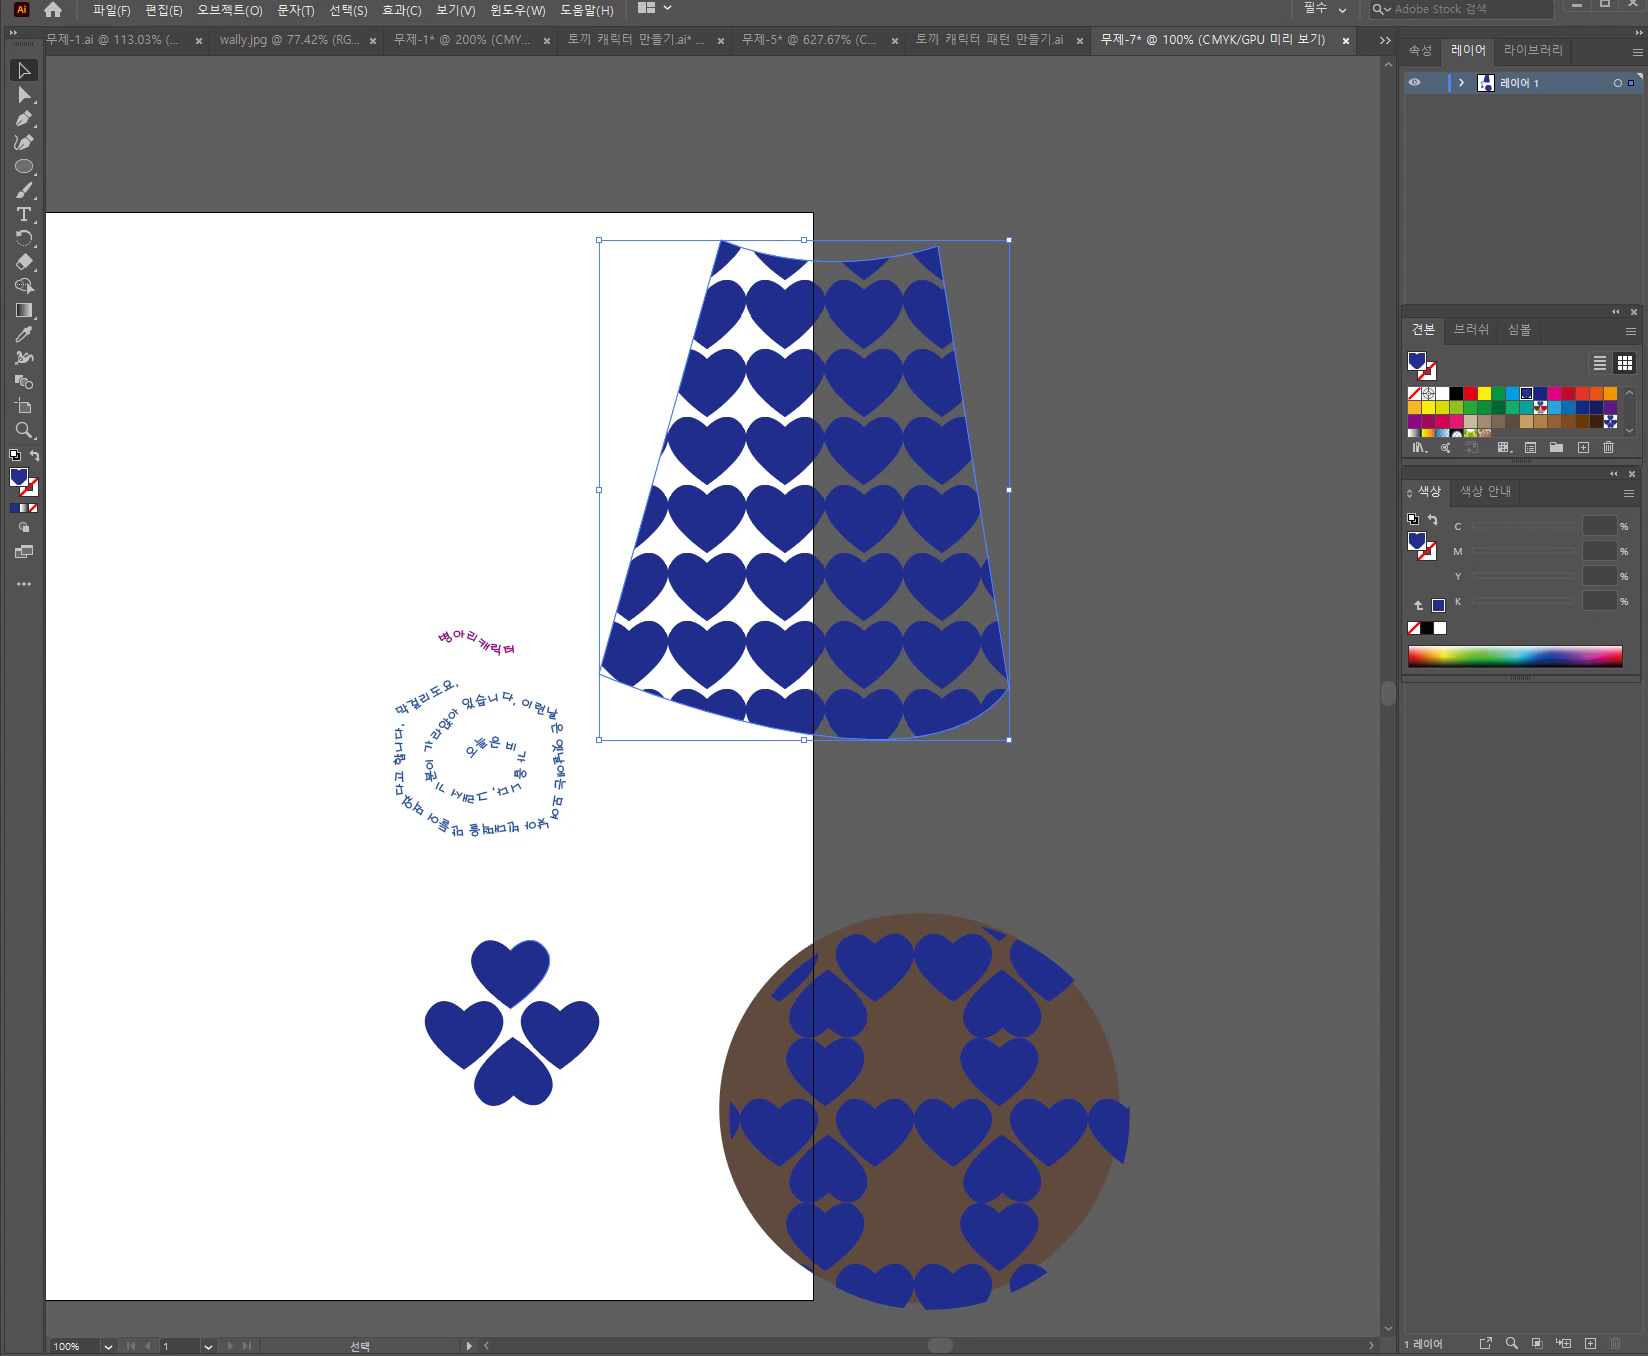
left_click(530, 975, "ctrl")
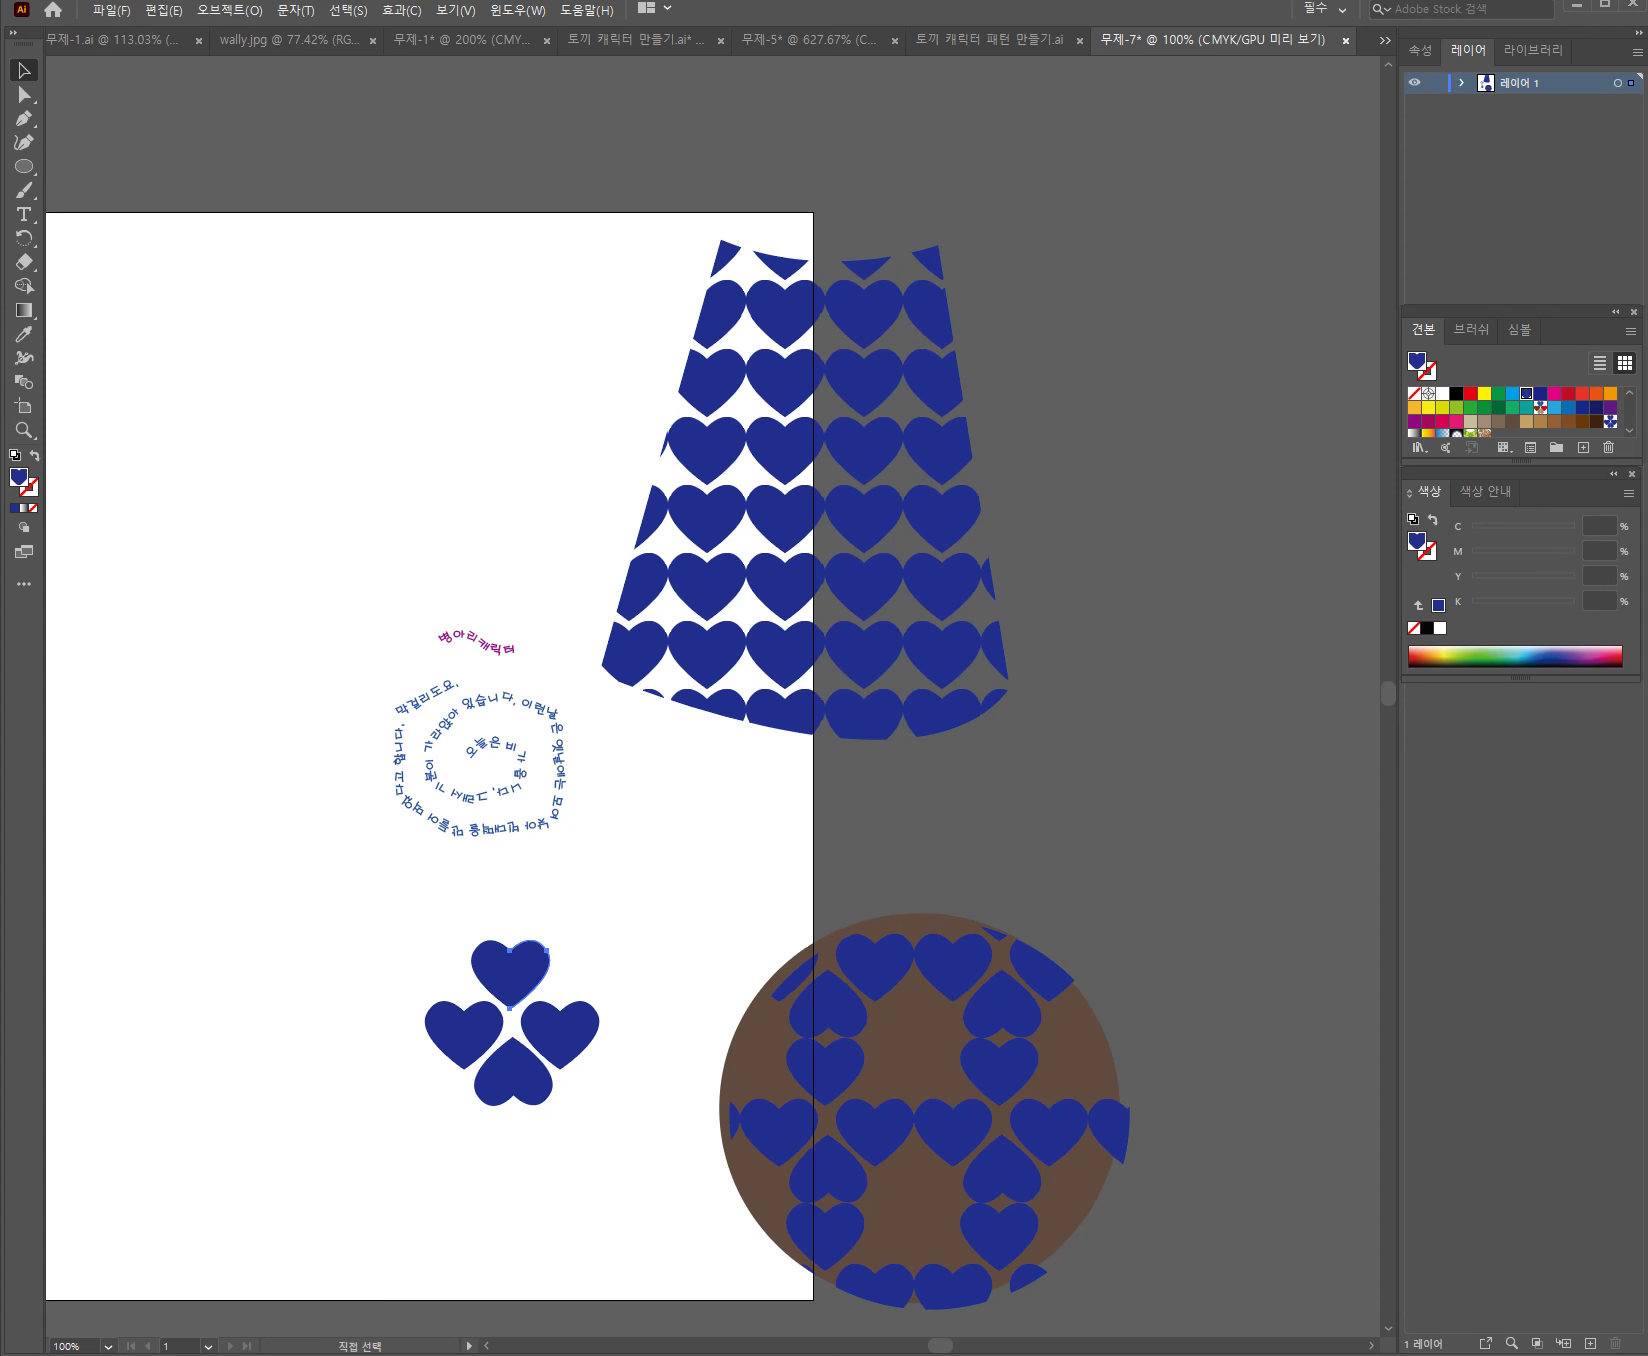
left_click_drag(540, 982, 222, 832)
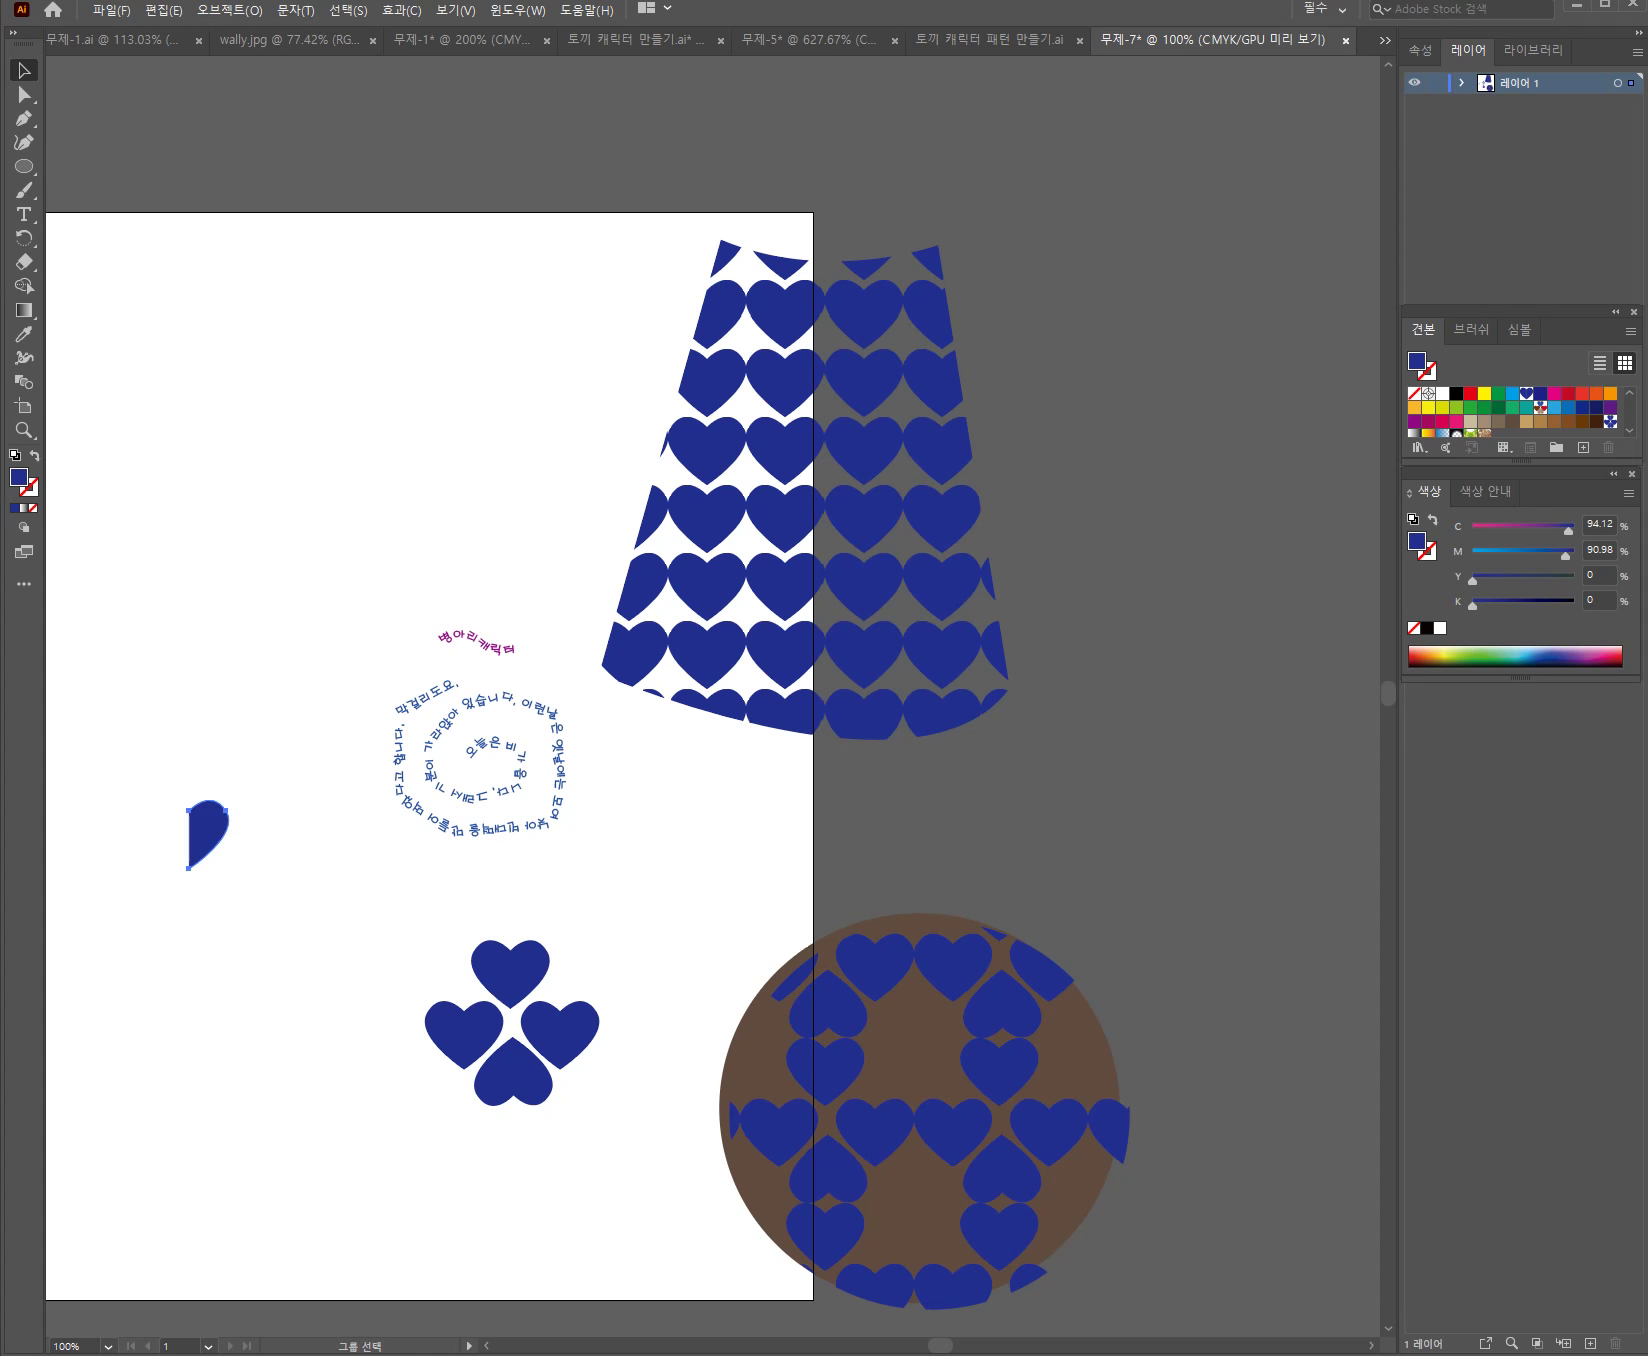
key("ctrl+z")
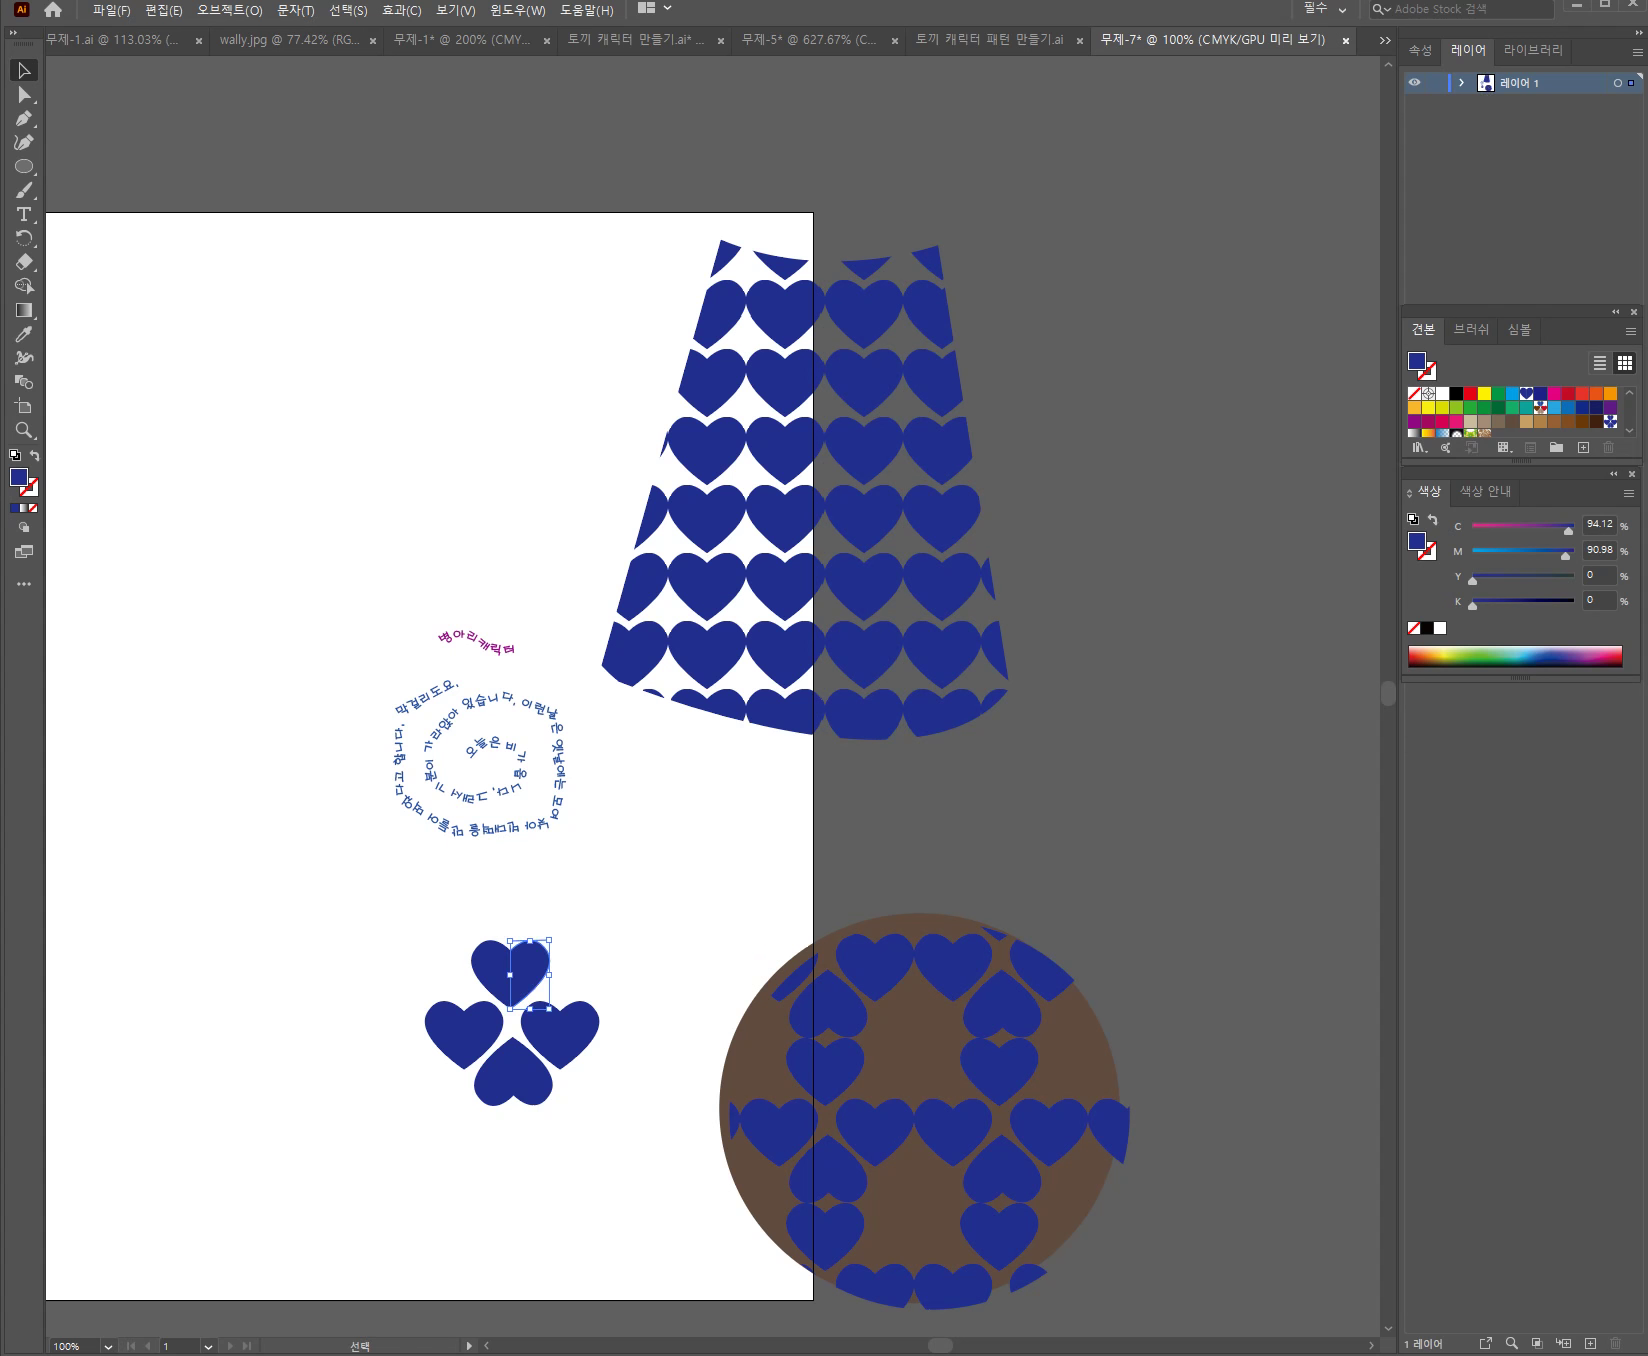
Place a copy of the cluster's whole top heart in the upper left area of the artboard
left_click(550, 963)
left_click_drag(550, 963, 268, 358)
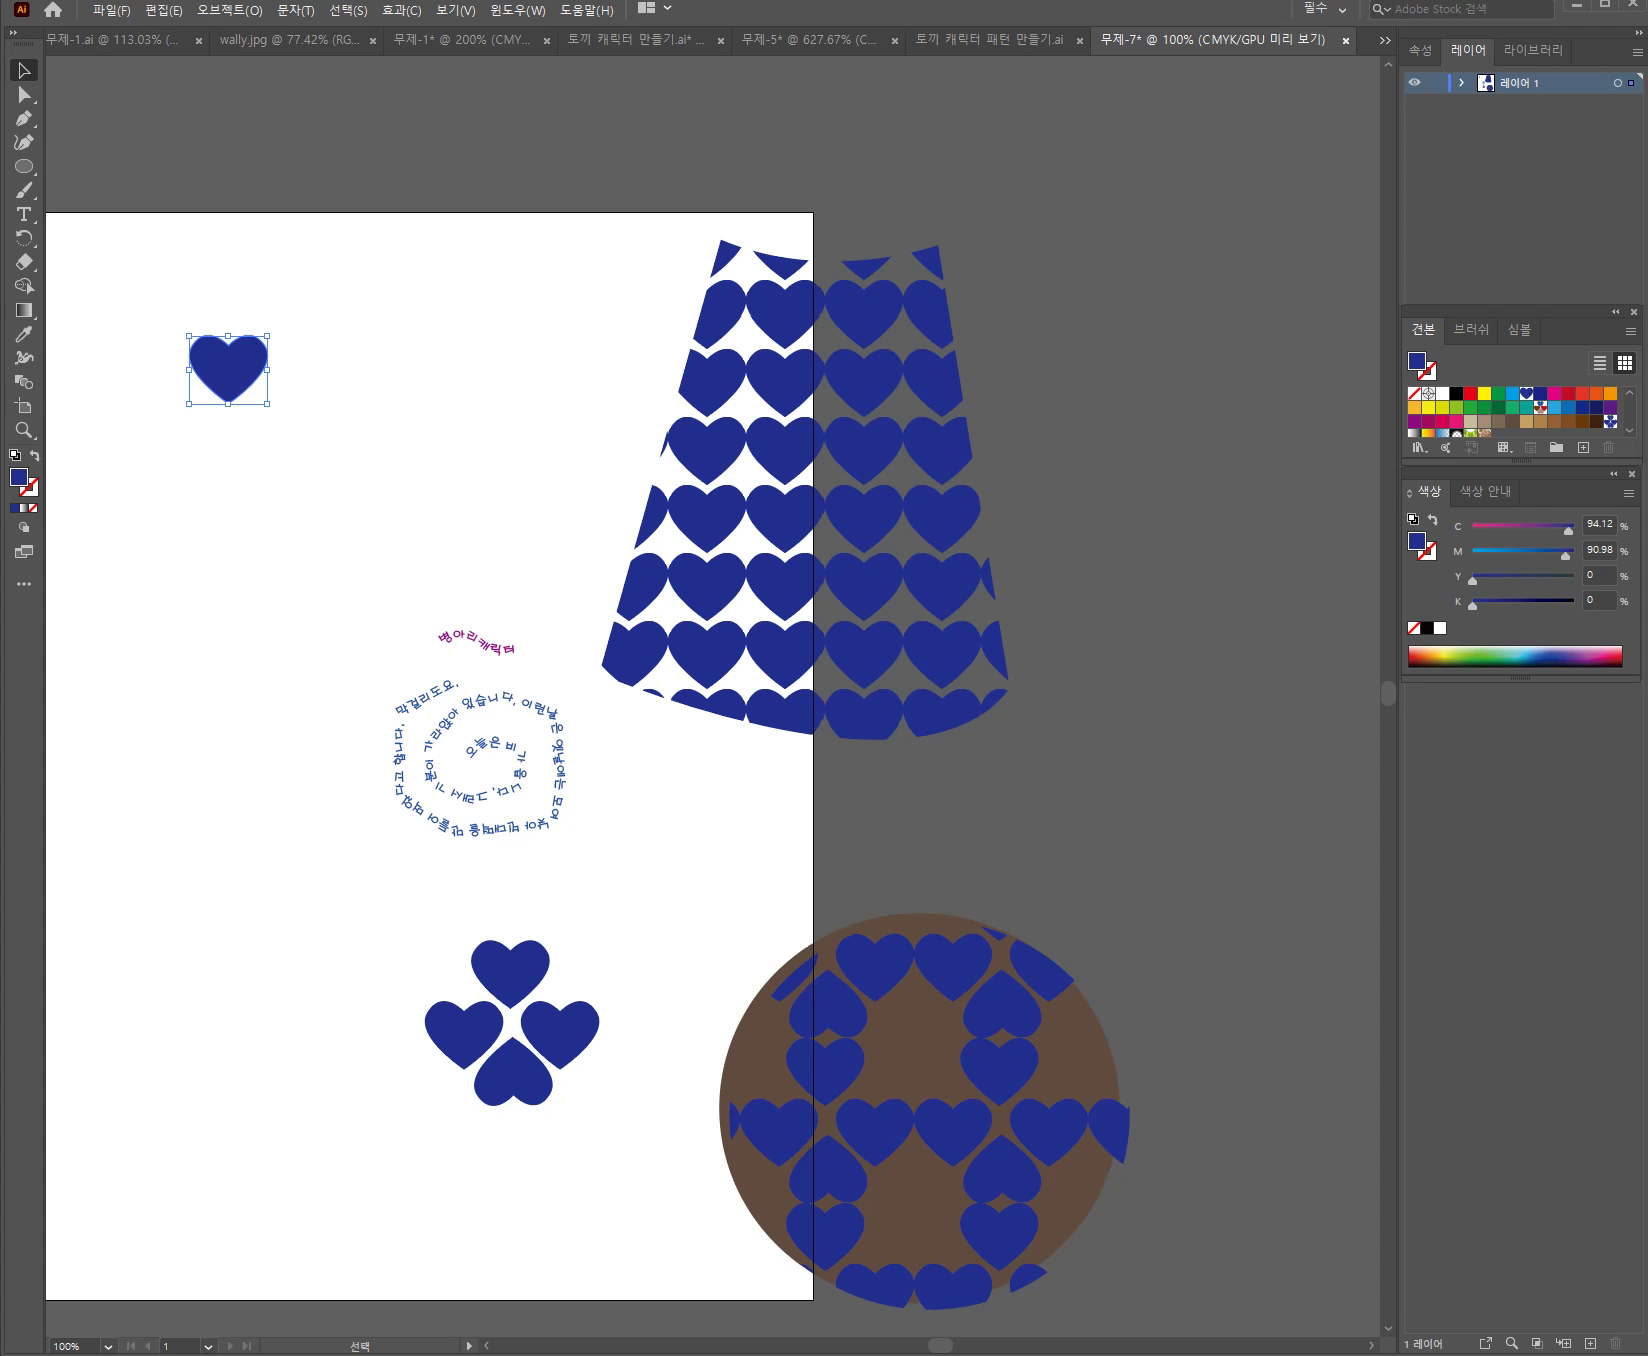
Create a copy of the separate heart scaled uniformly to 50% at its centre
key("ctrl+space")
left_click(298, 531, "ctrl")
left_click(296, 530, "ctrl")
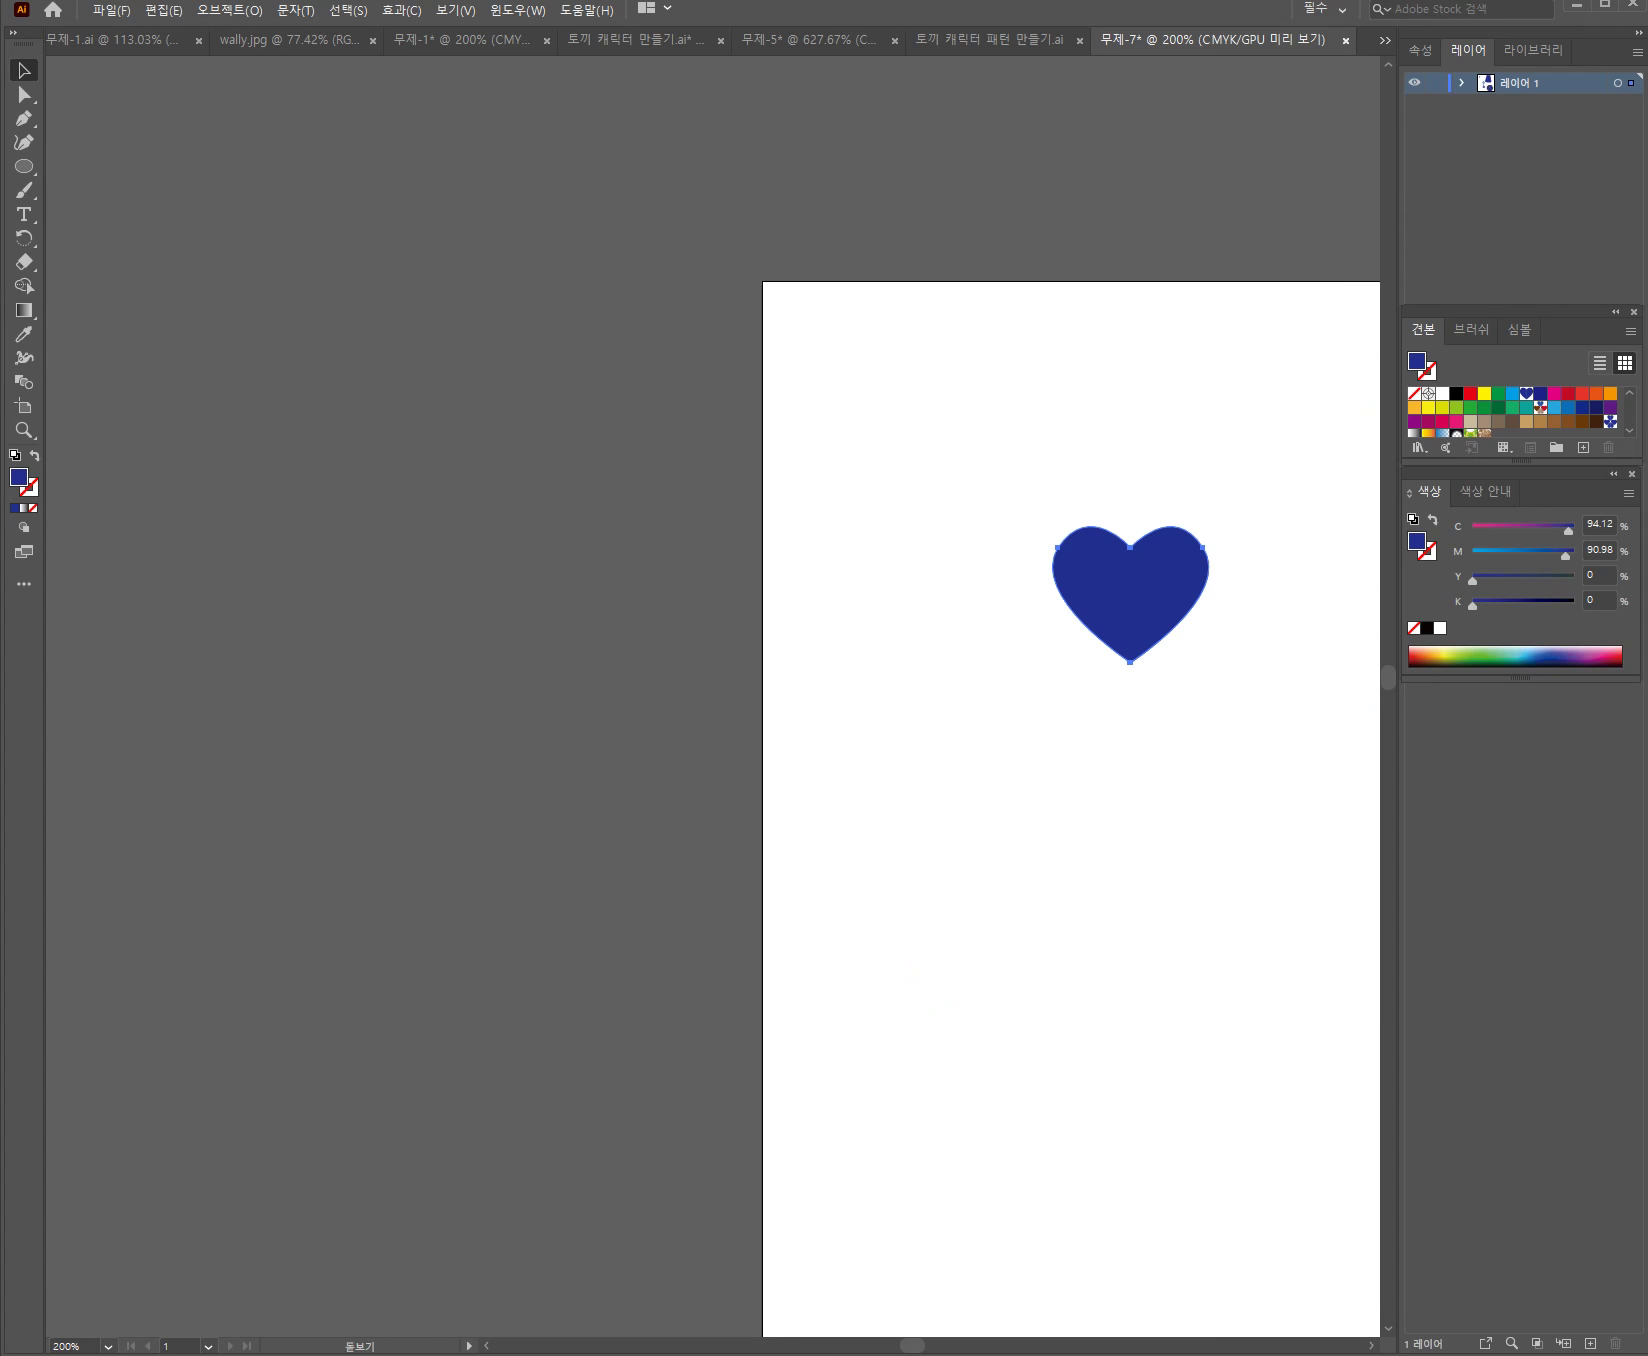
key("ctrl+equal")
key("ctrl+equal")
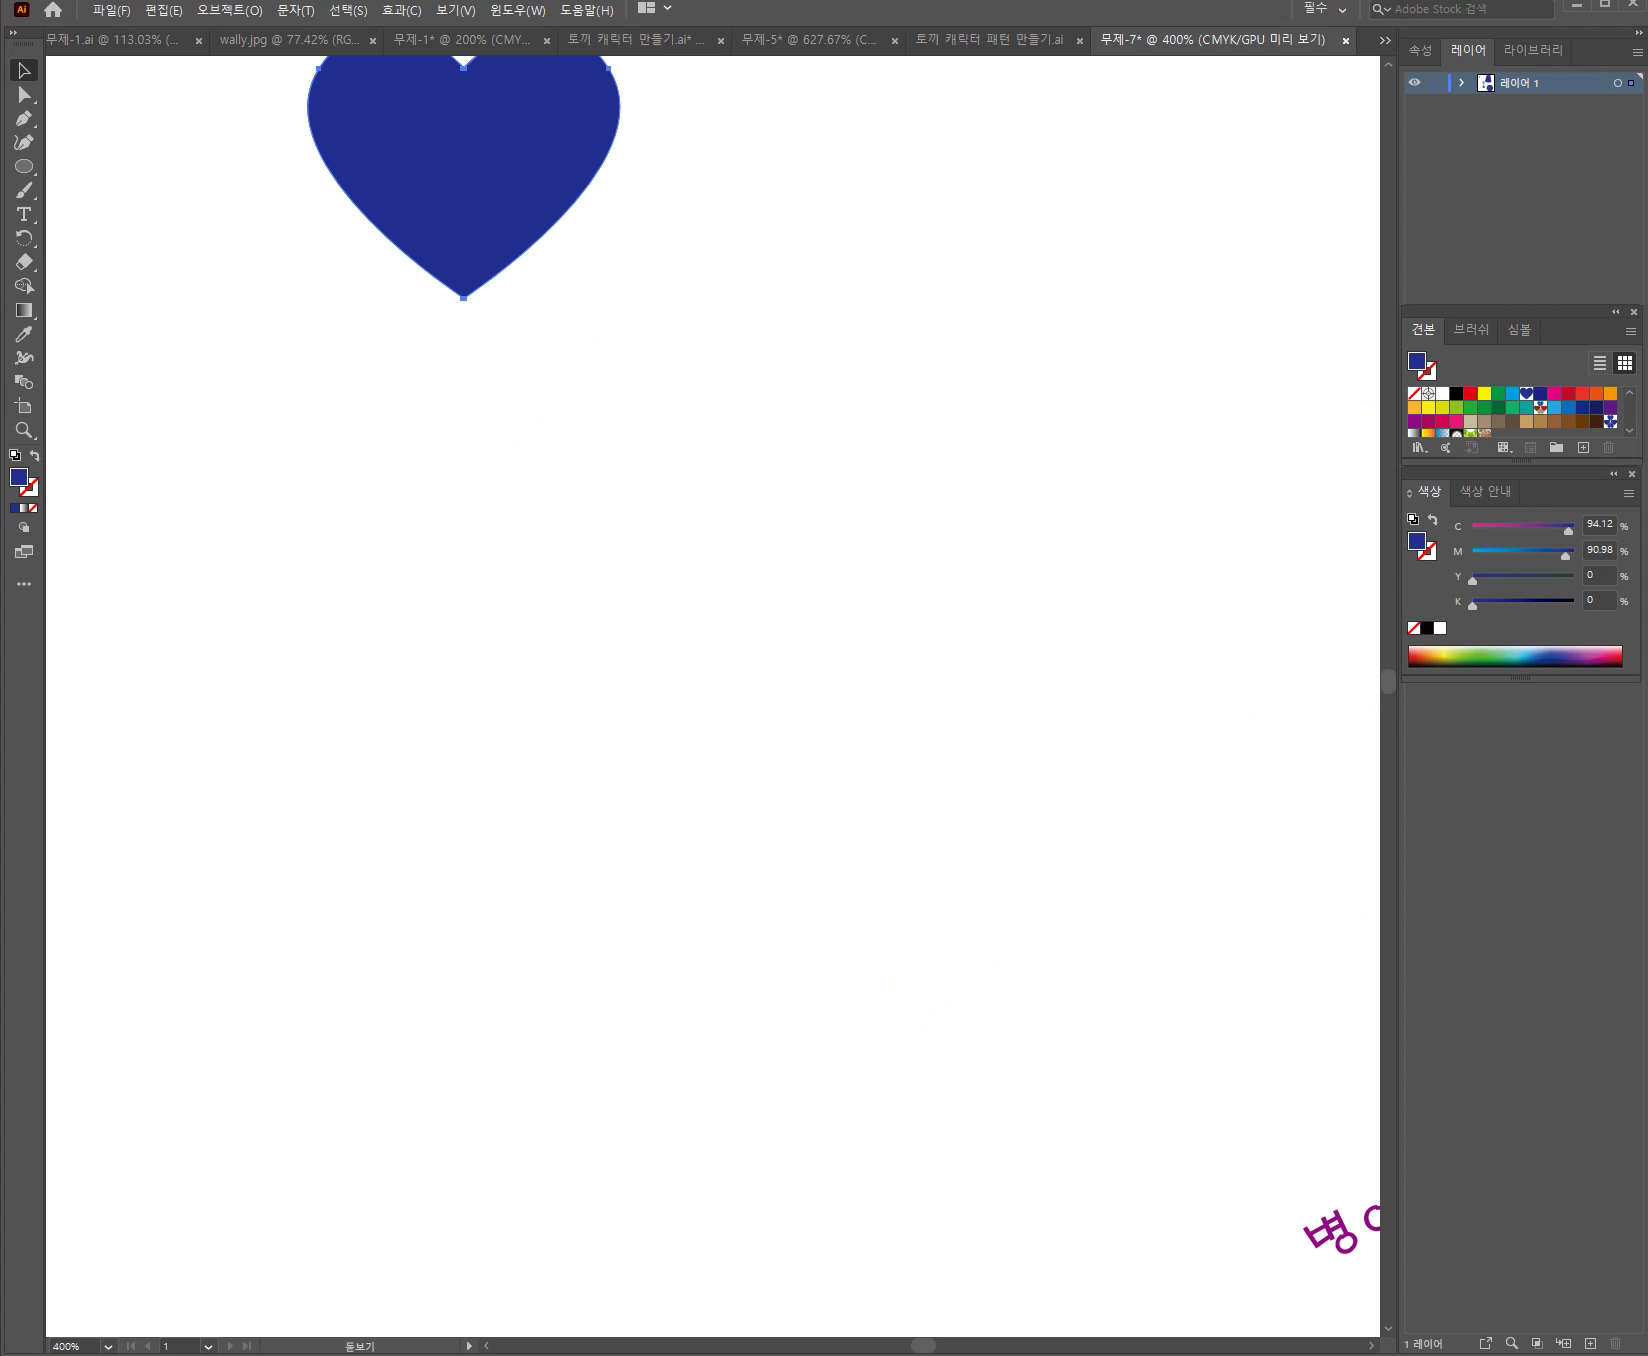
left_click_drag(463, 298, 548, 843)
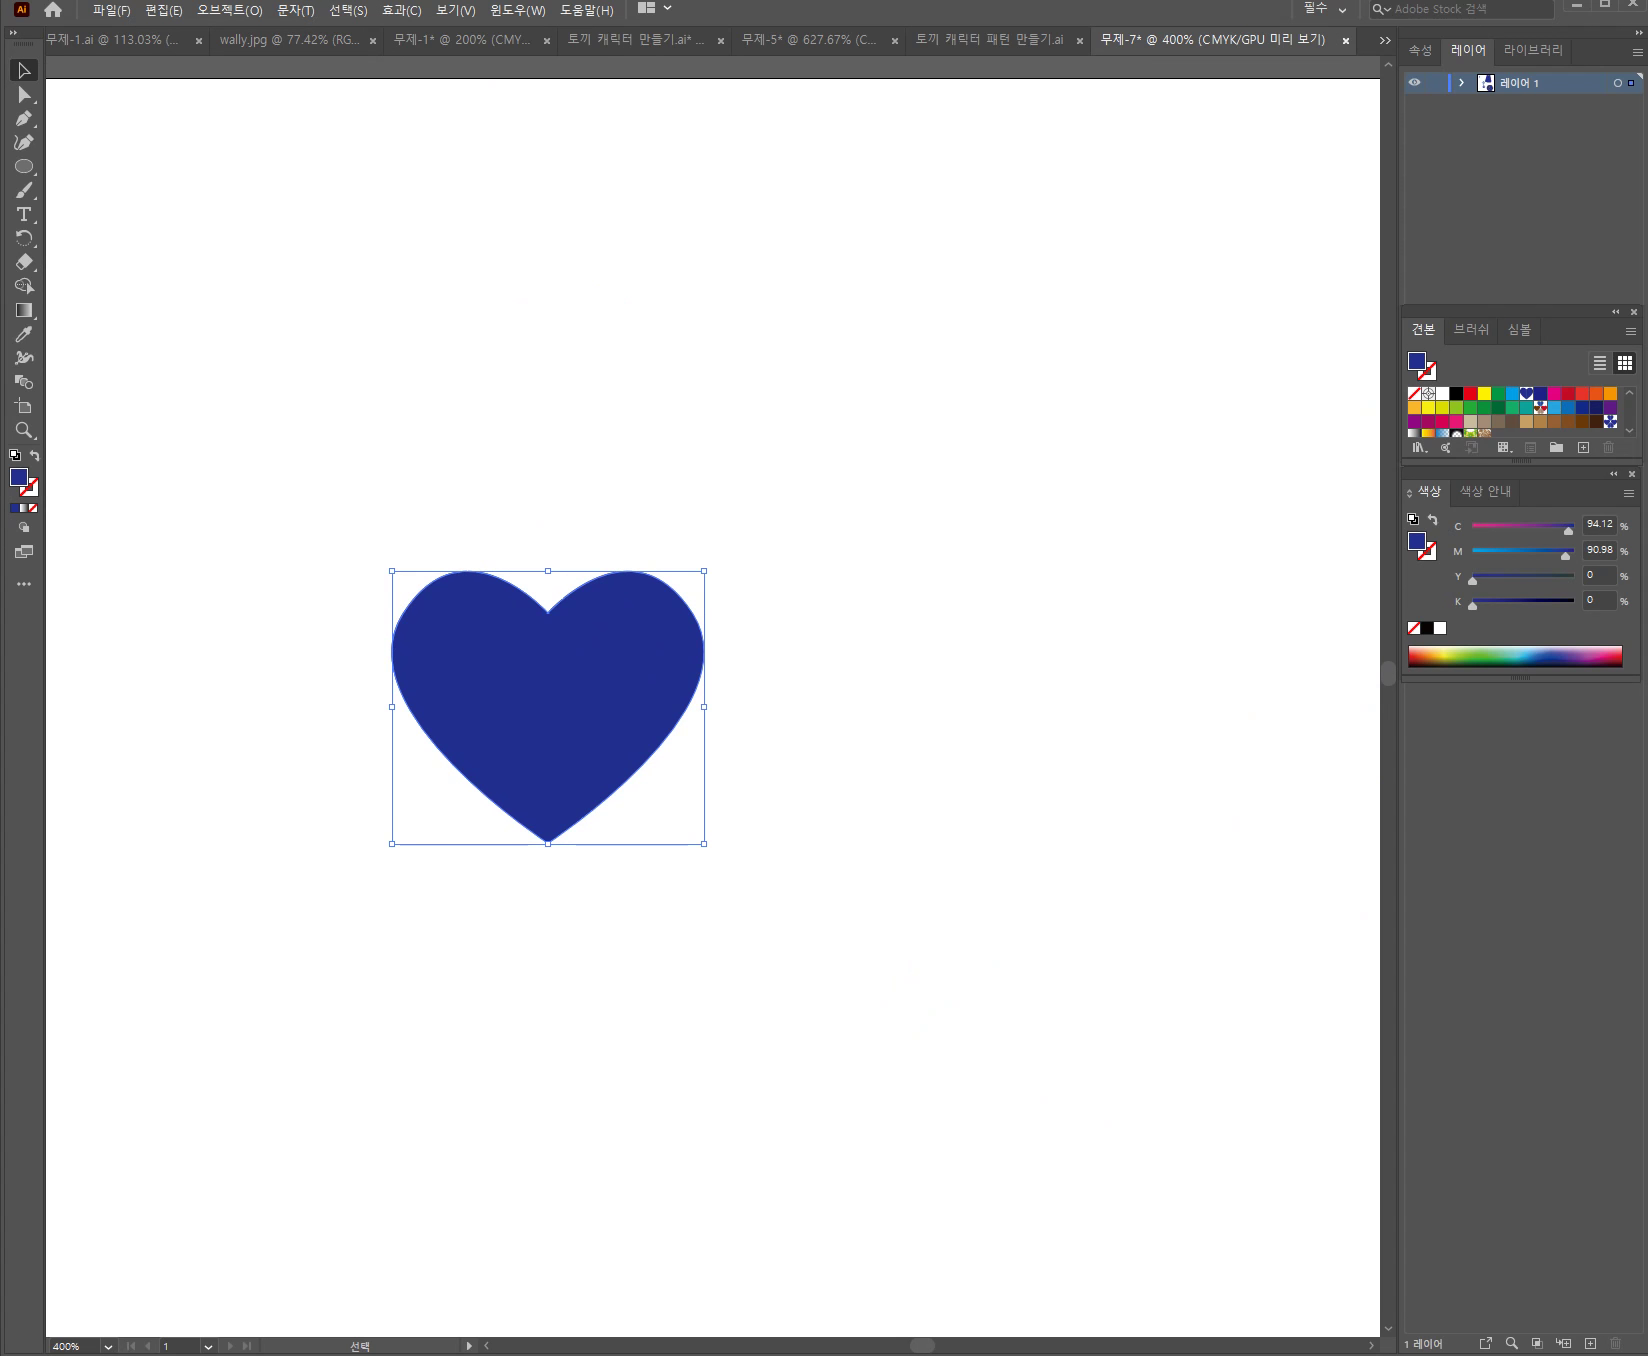
left_click(230, 10)
mouse_move(255, 32)
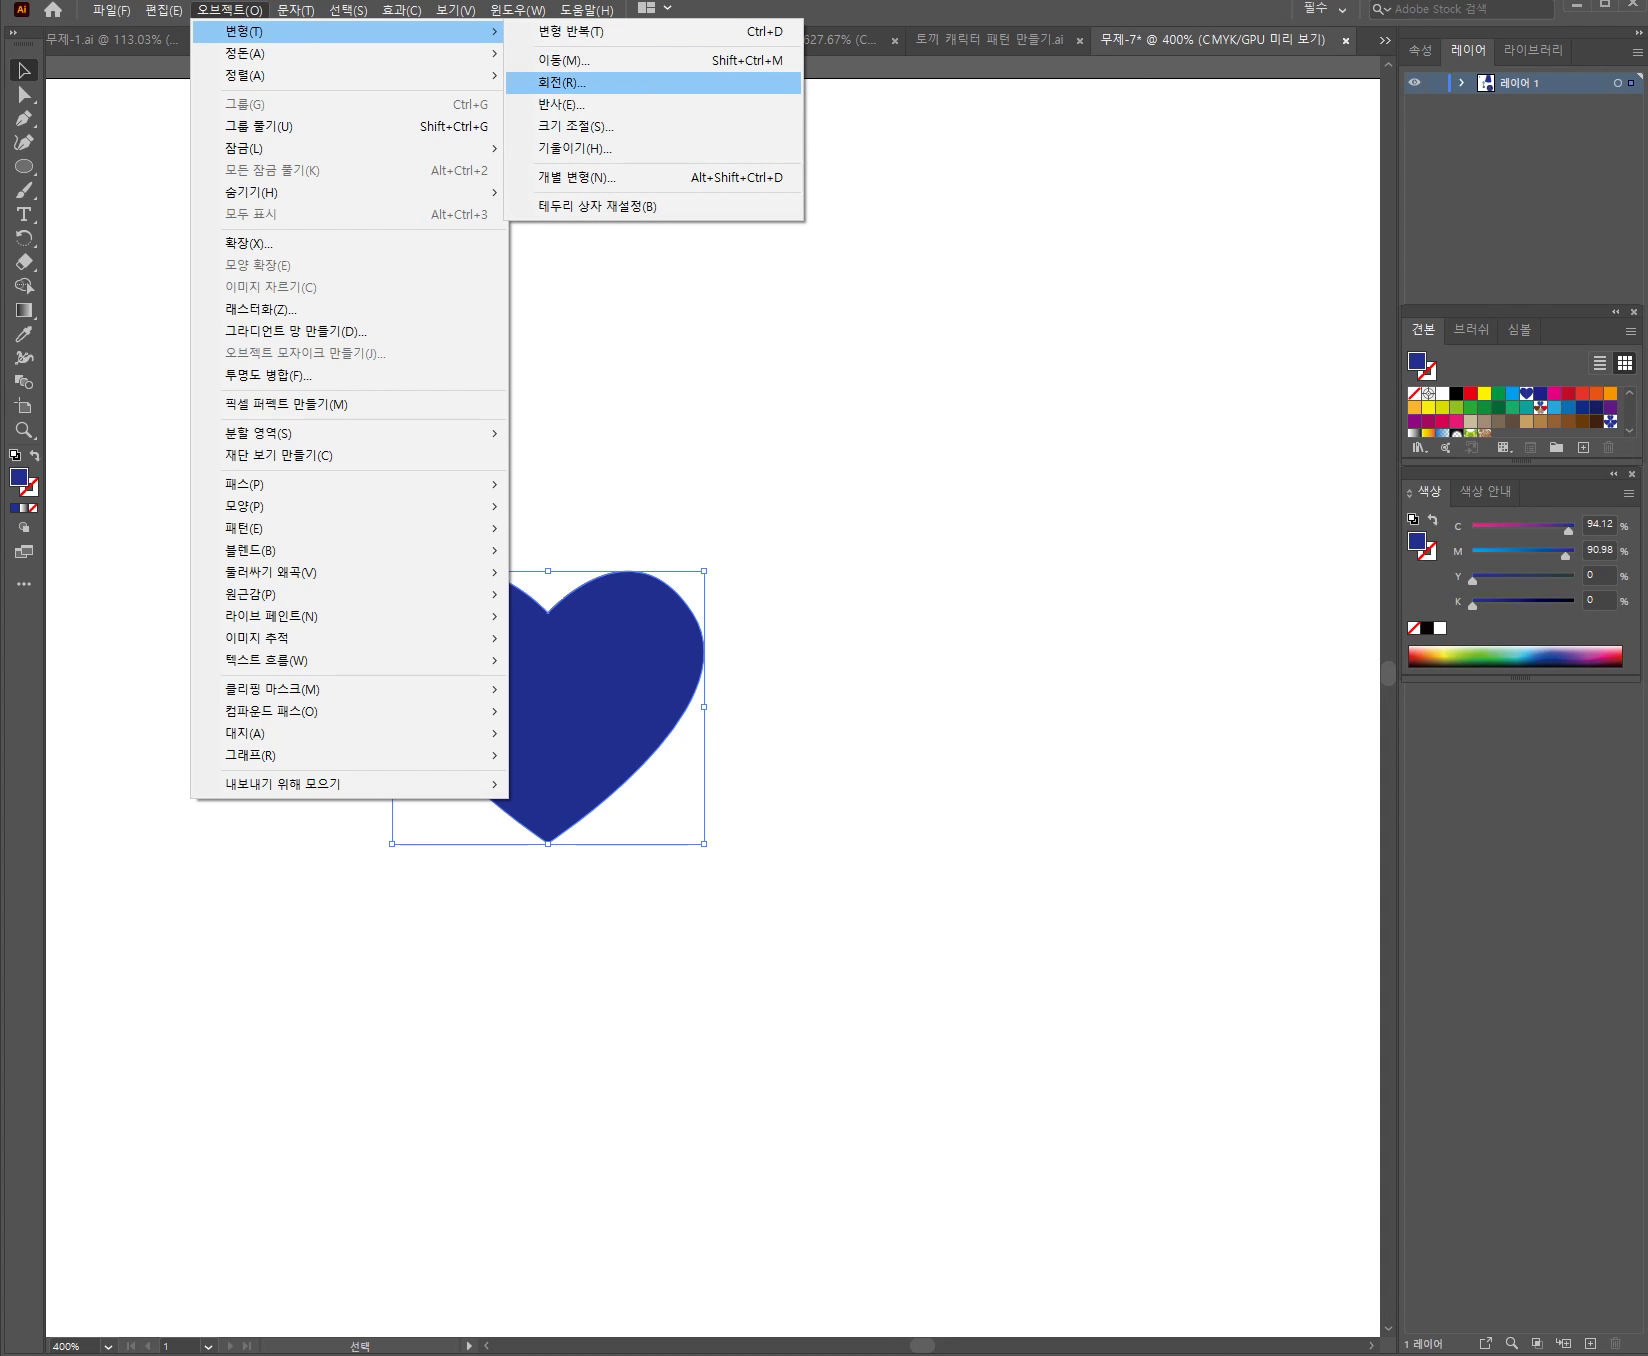
left_click(575, 126)
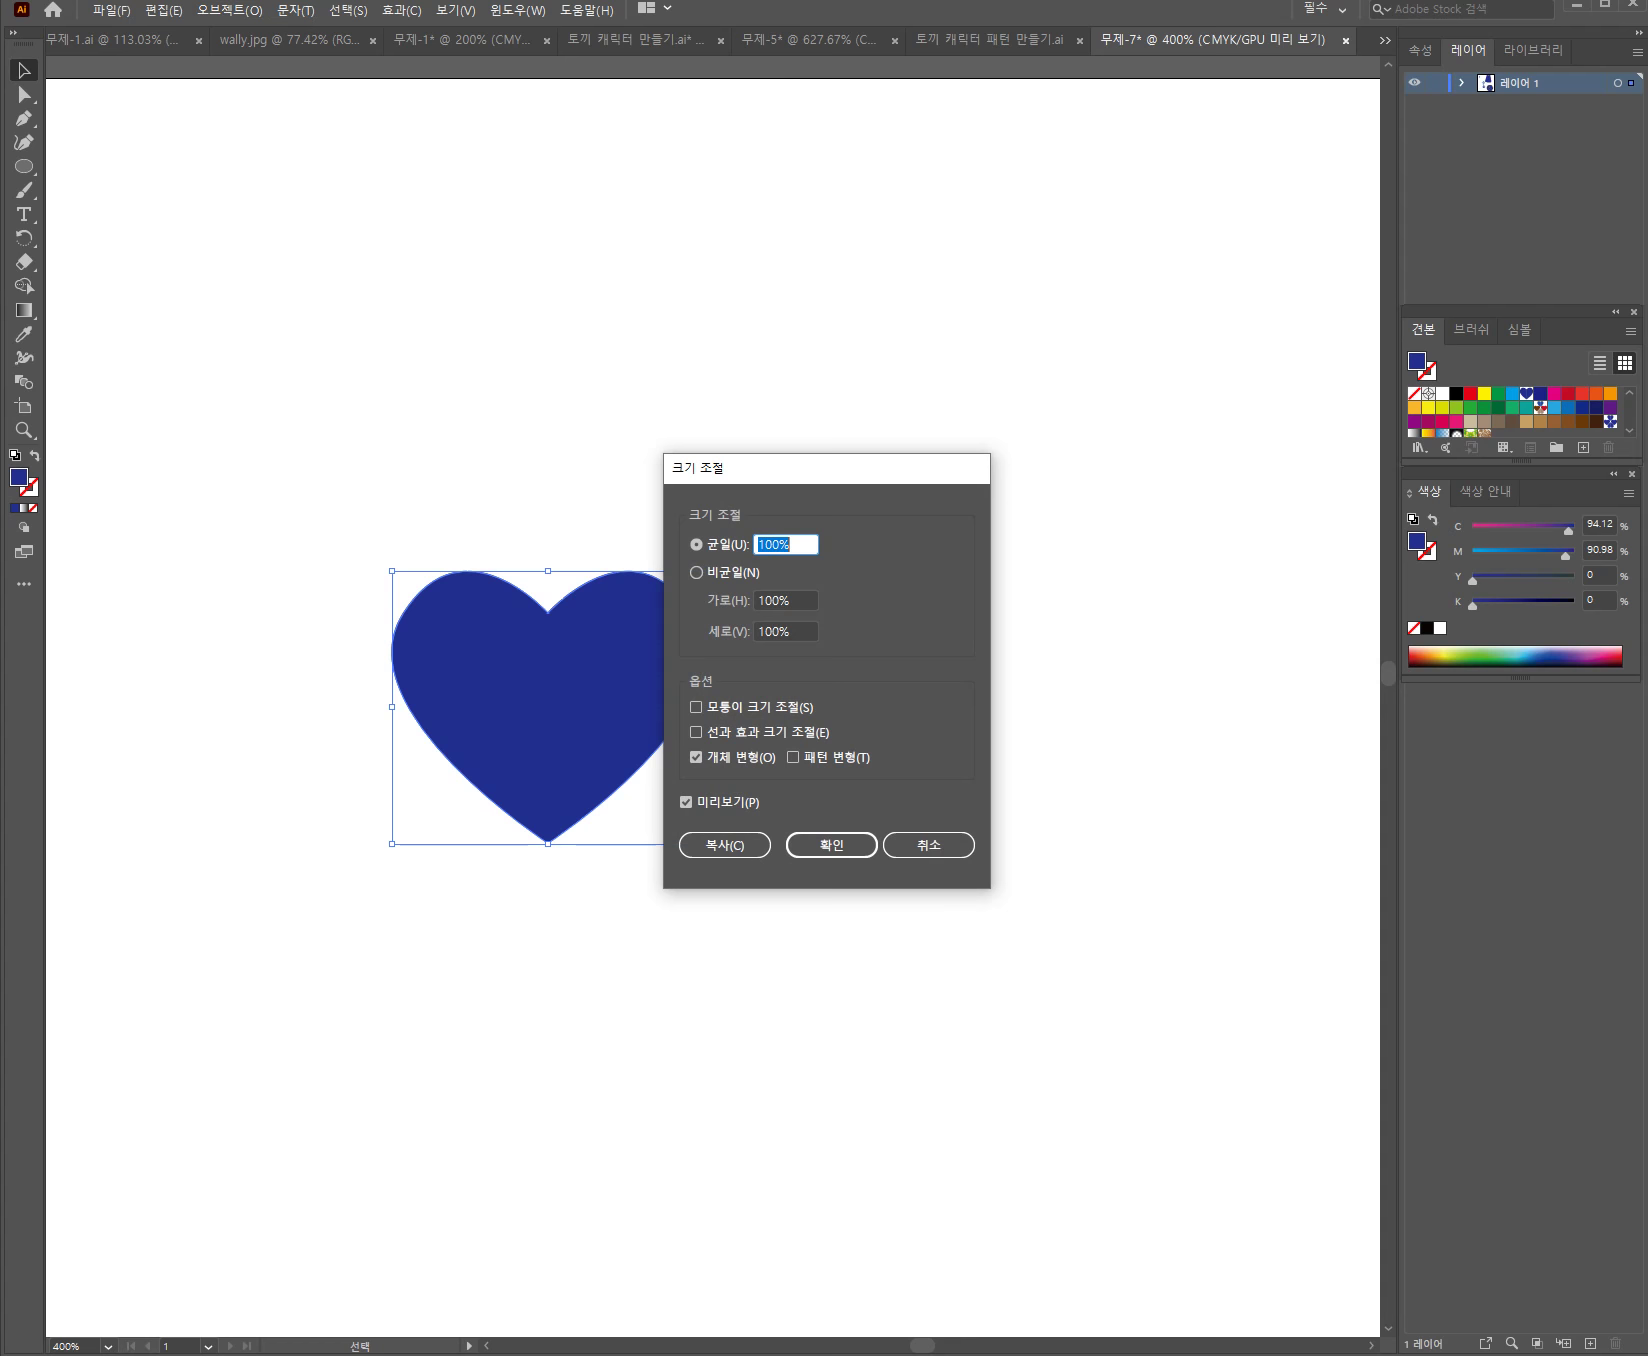
left_click_drag(820, 475, 998, 408)
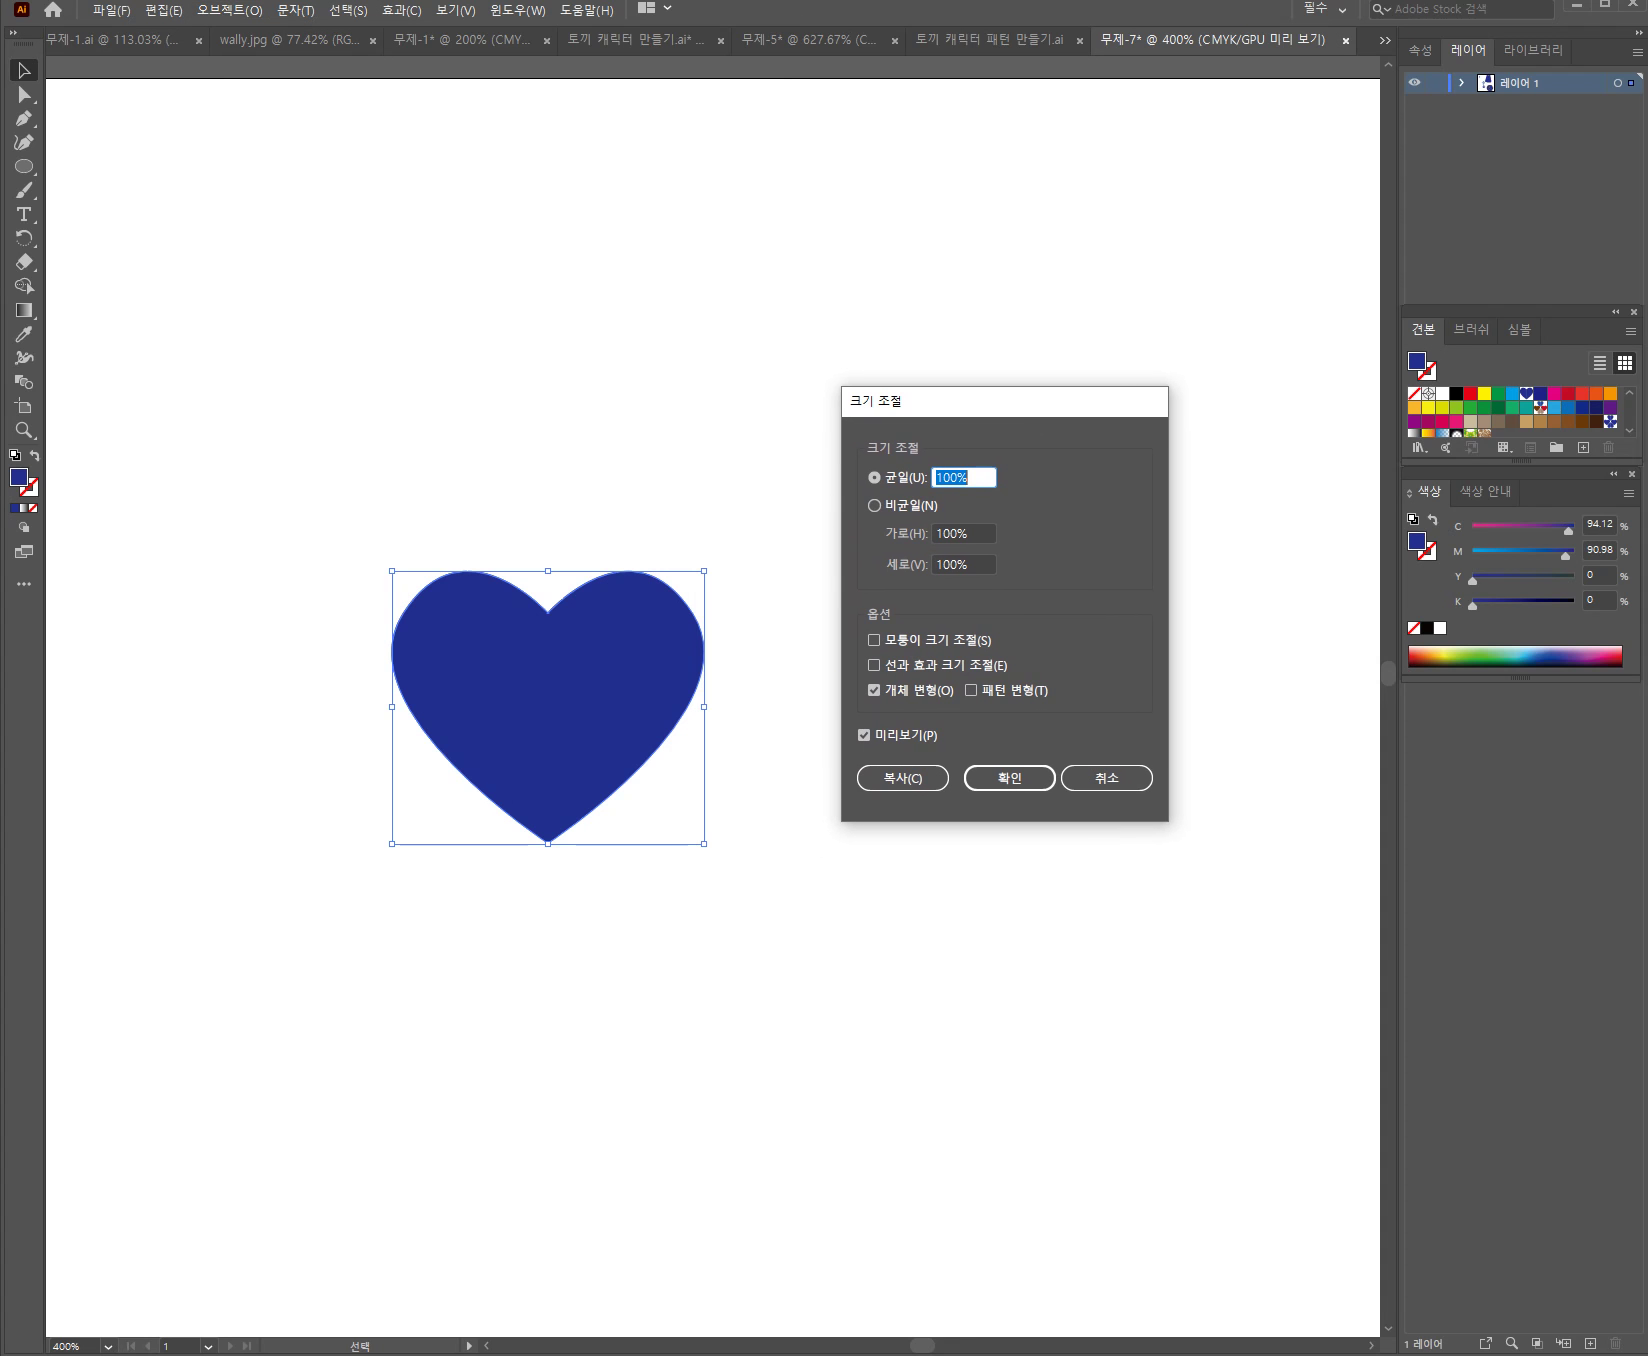
type("50")
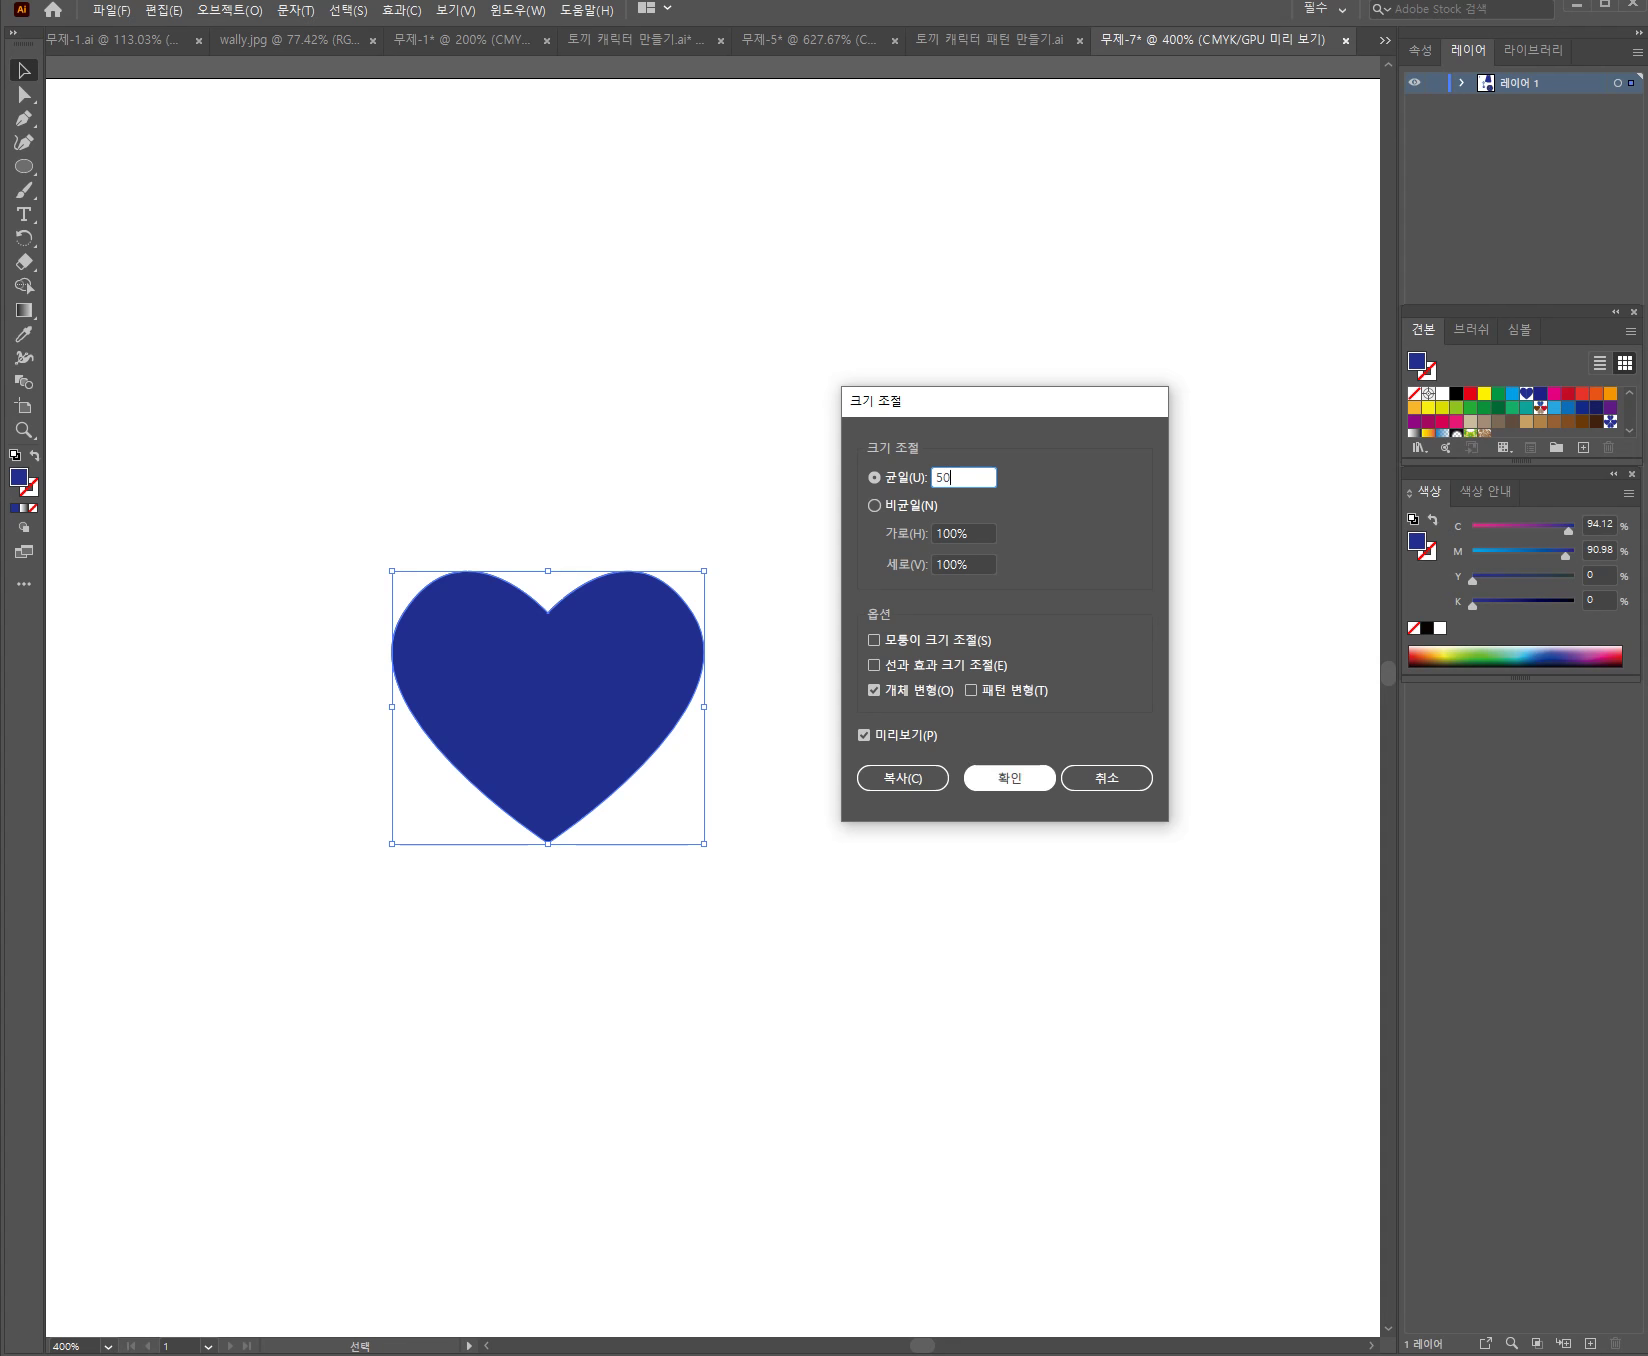
left_click(902, 777)
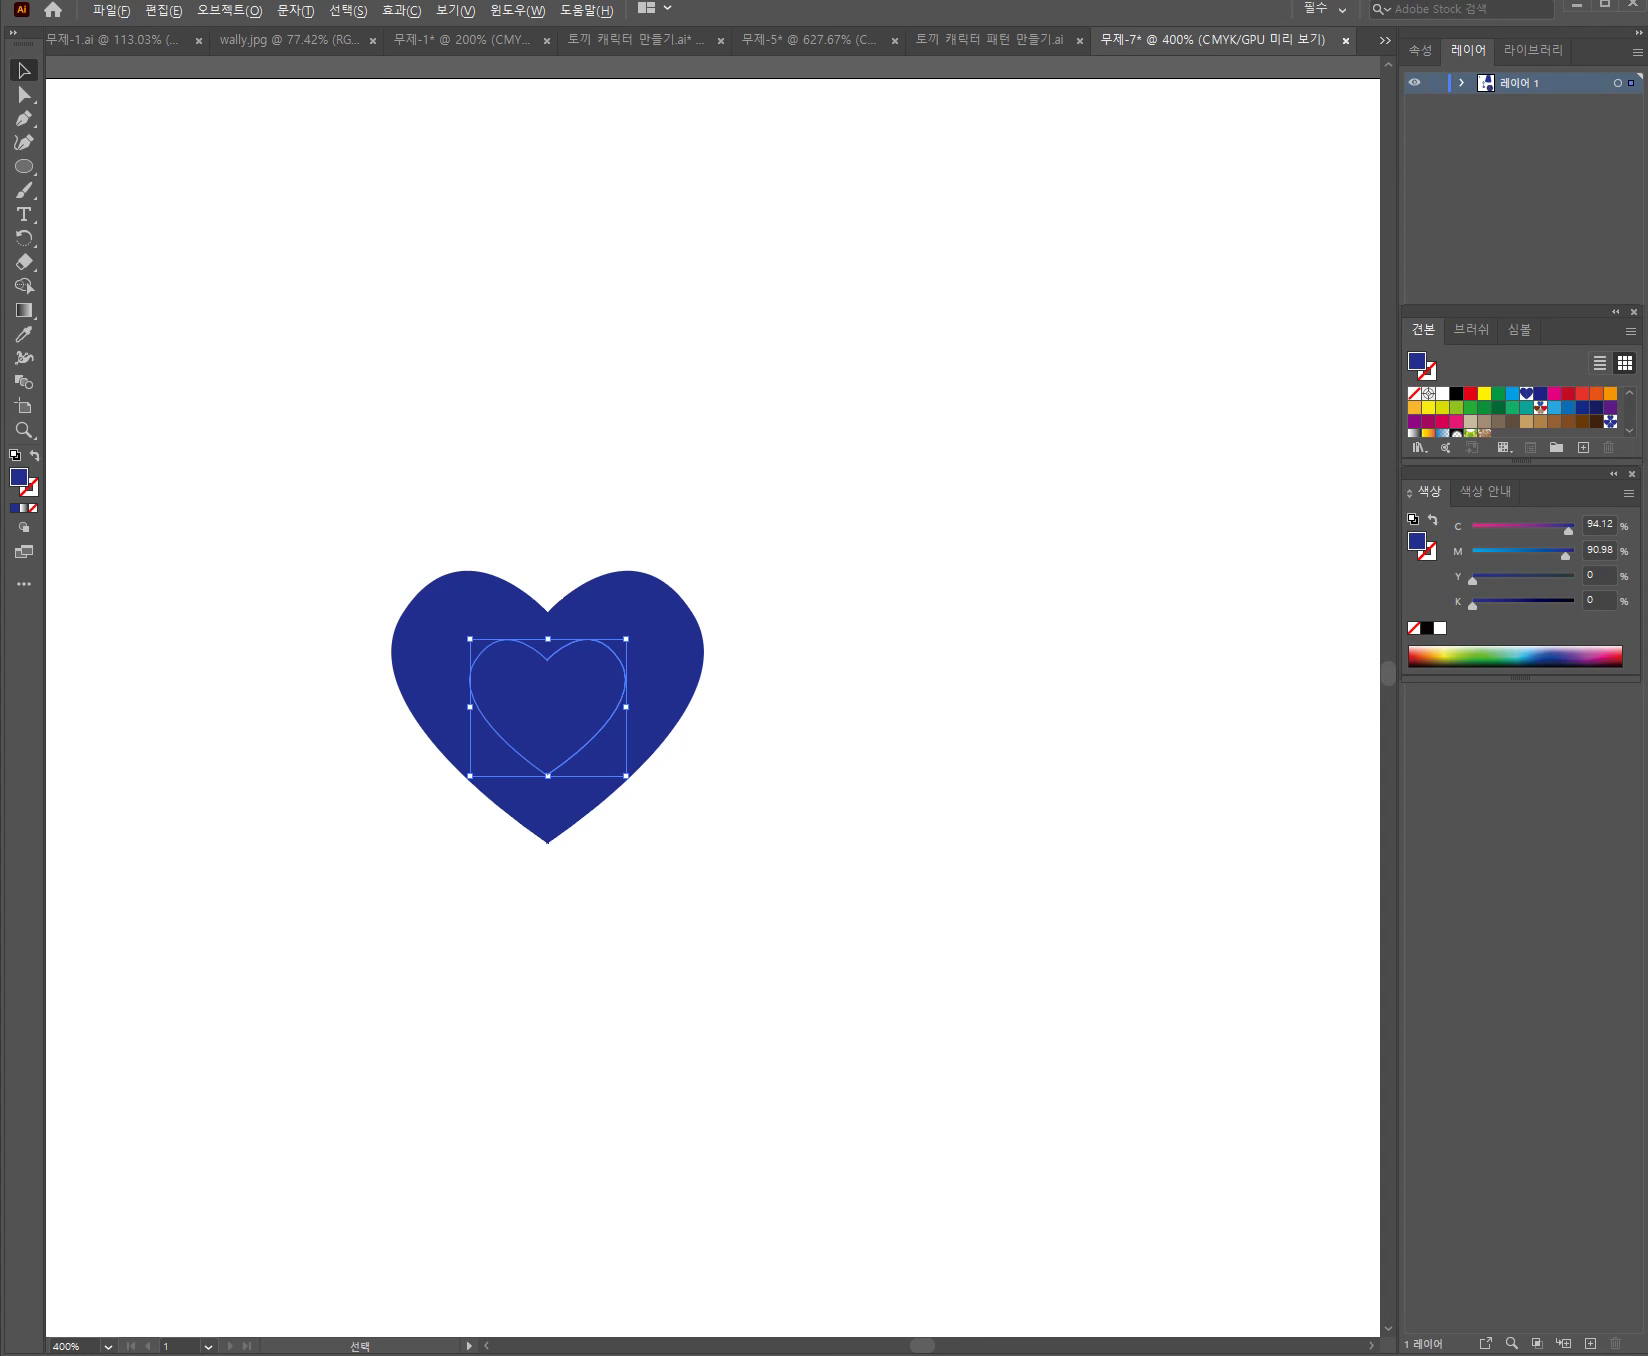
Place a copy of the small heart at the large heart's lower right and fill the inner heart with teal C=80 M=10 Y=45 K=0
left_click_drag(605, 705, 739, 887)
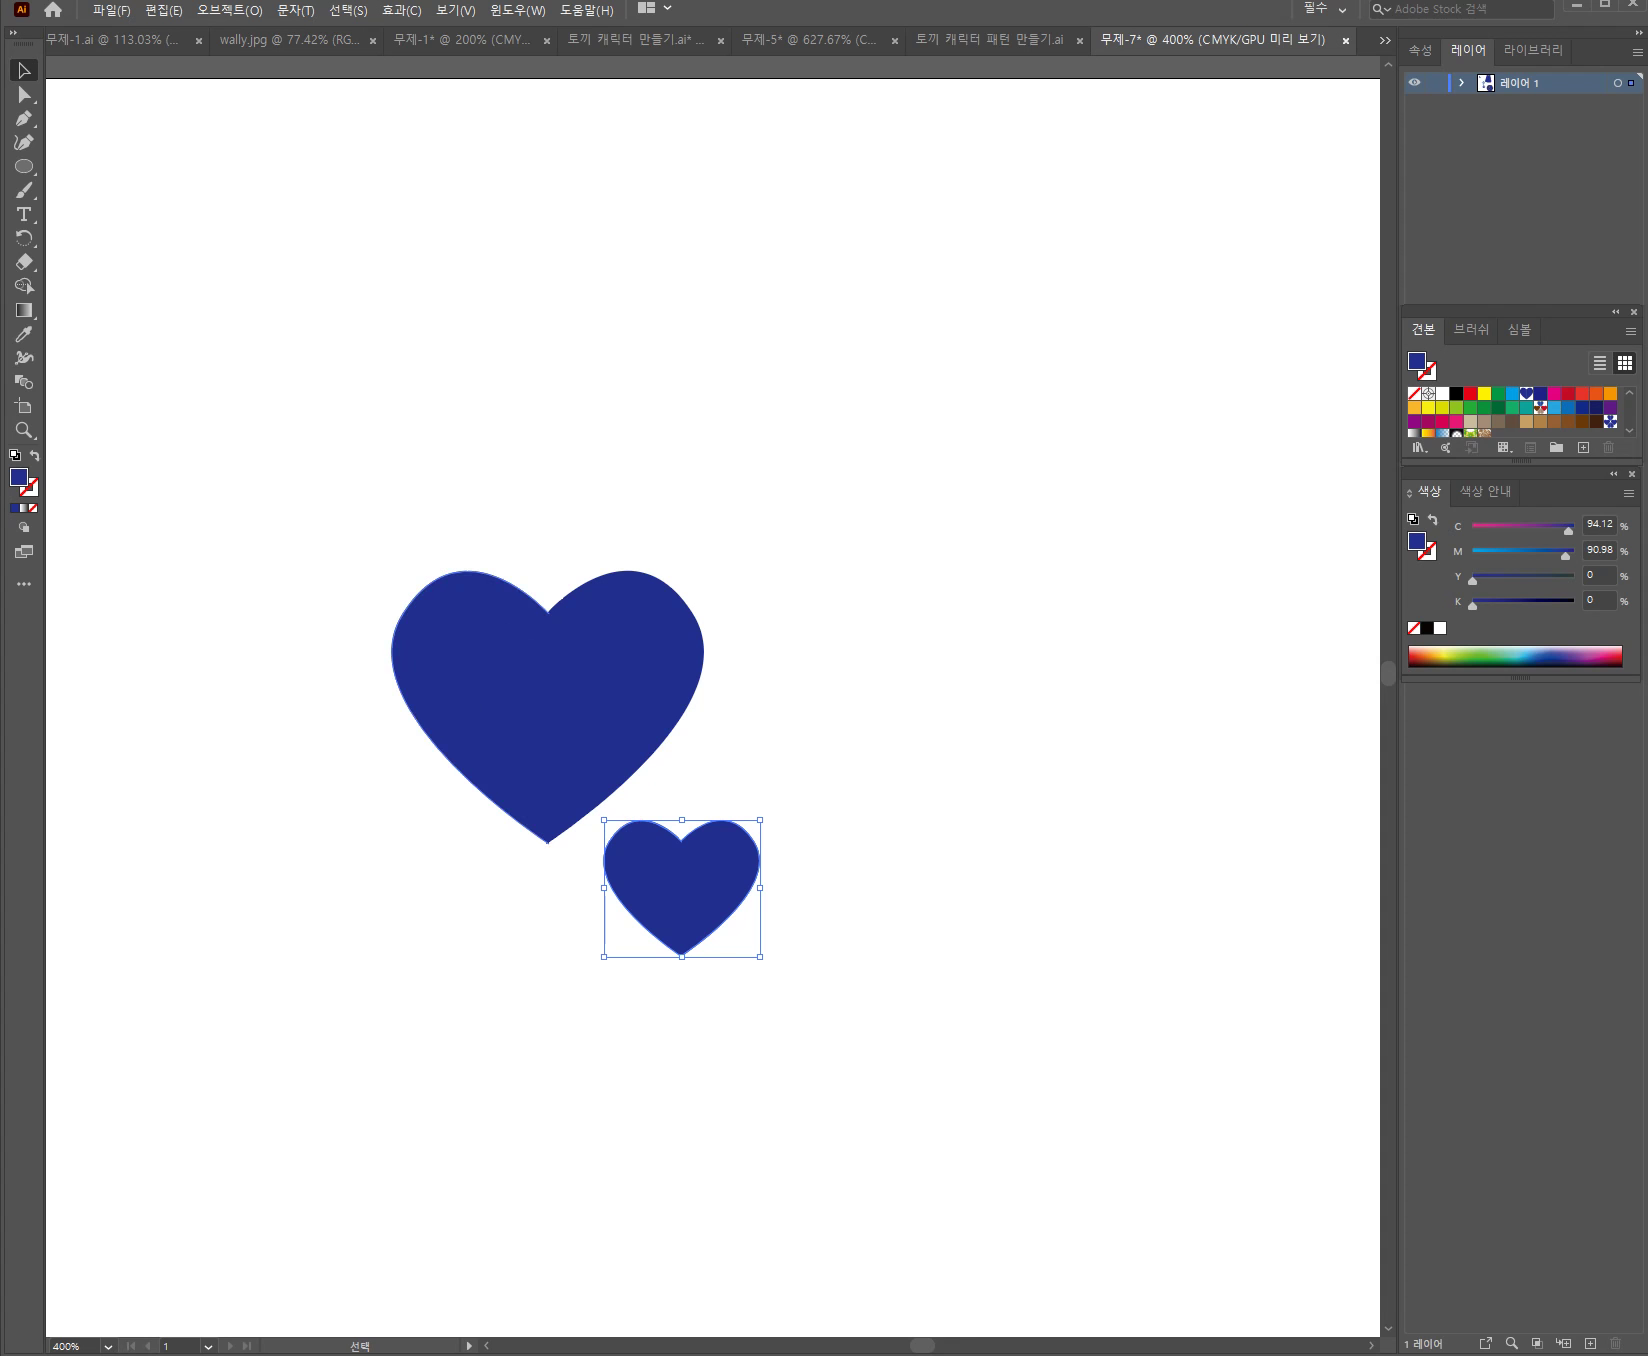
left_click(509, 707)
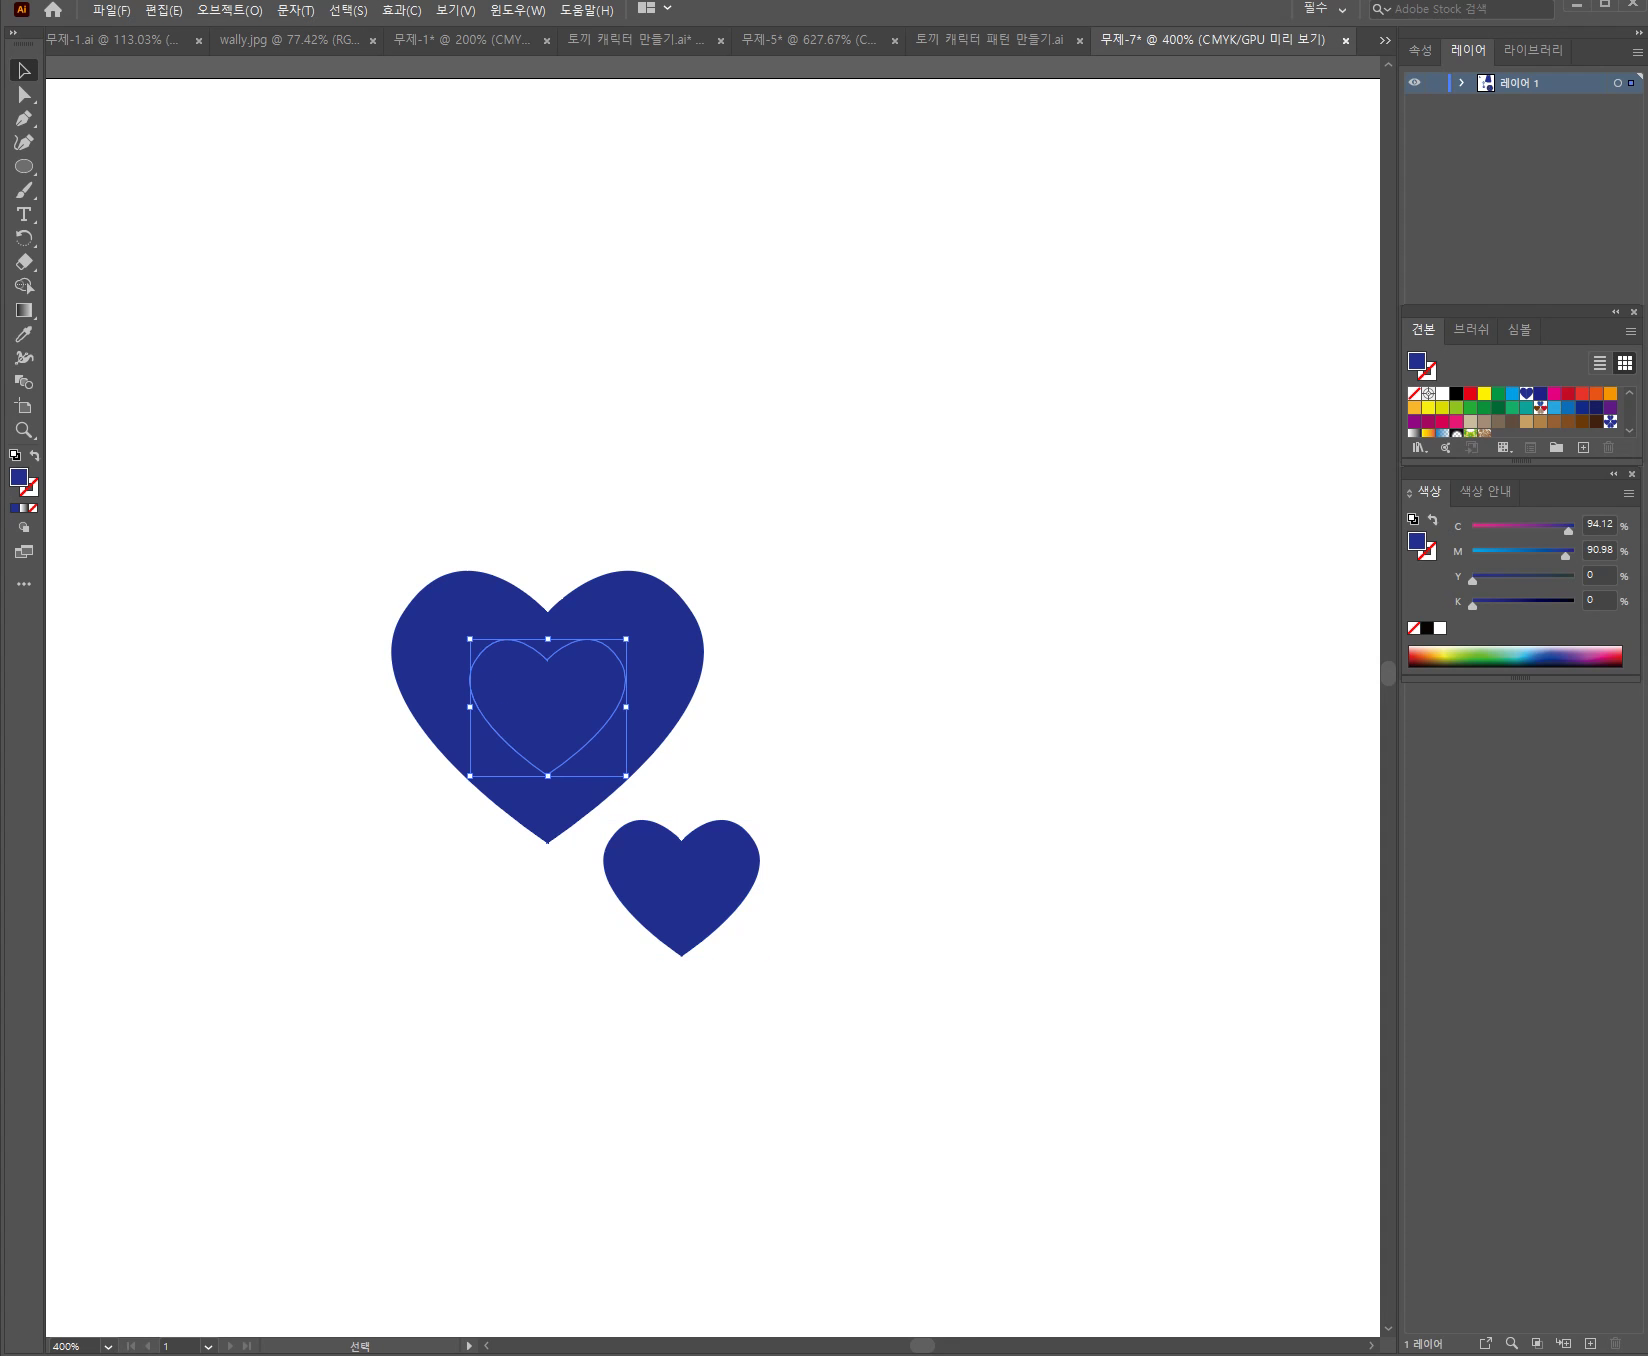
left_click(1526, 407)
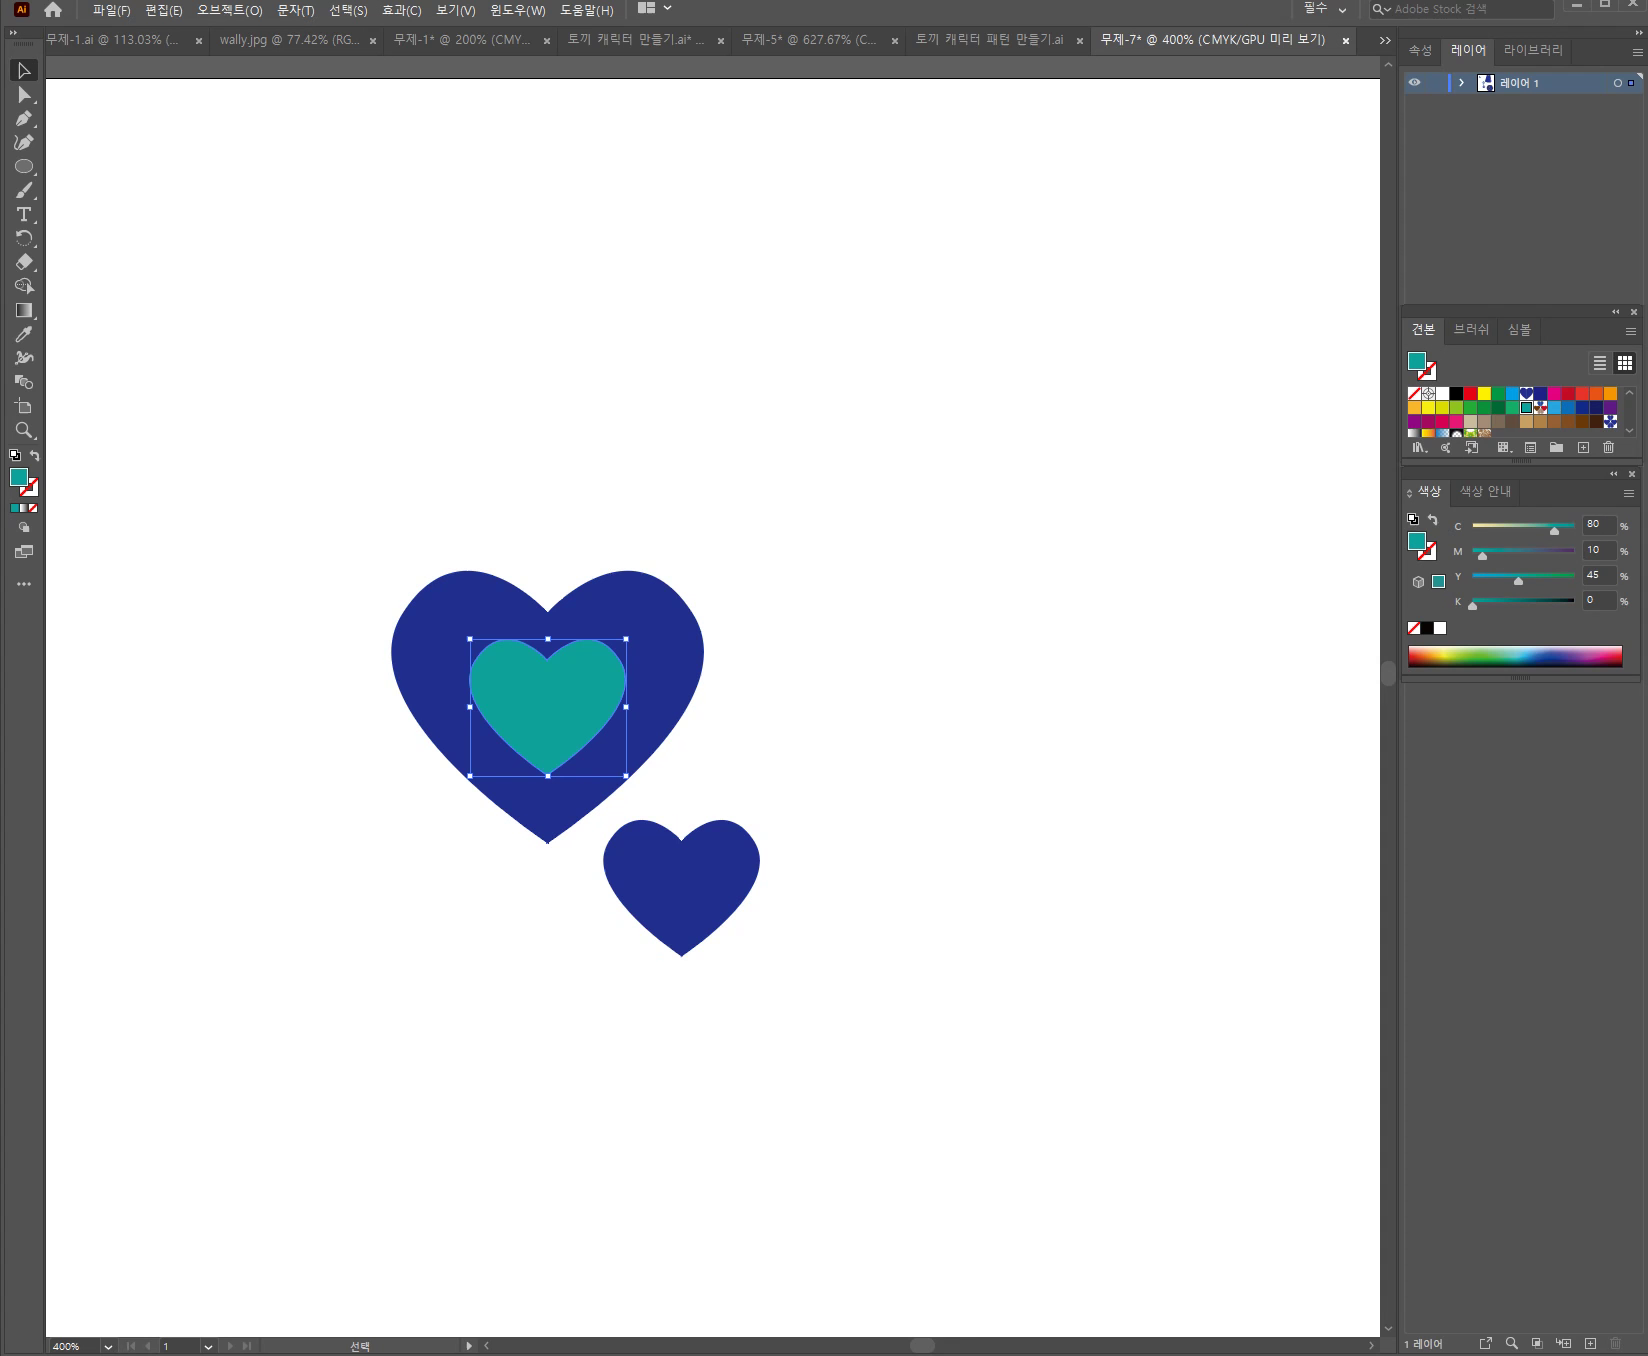
Move the separate small blue heart farther down and right, well clear of the two-tone heart
key("ctrl+shift+a")
left_click_drag(700, 870, 712, 812)
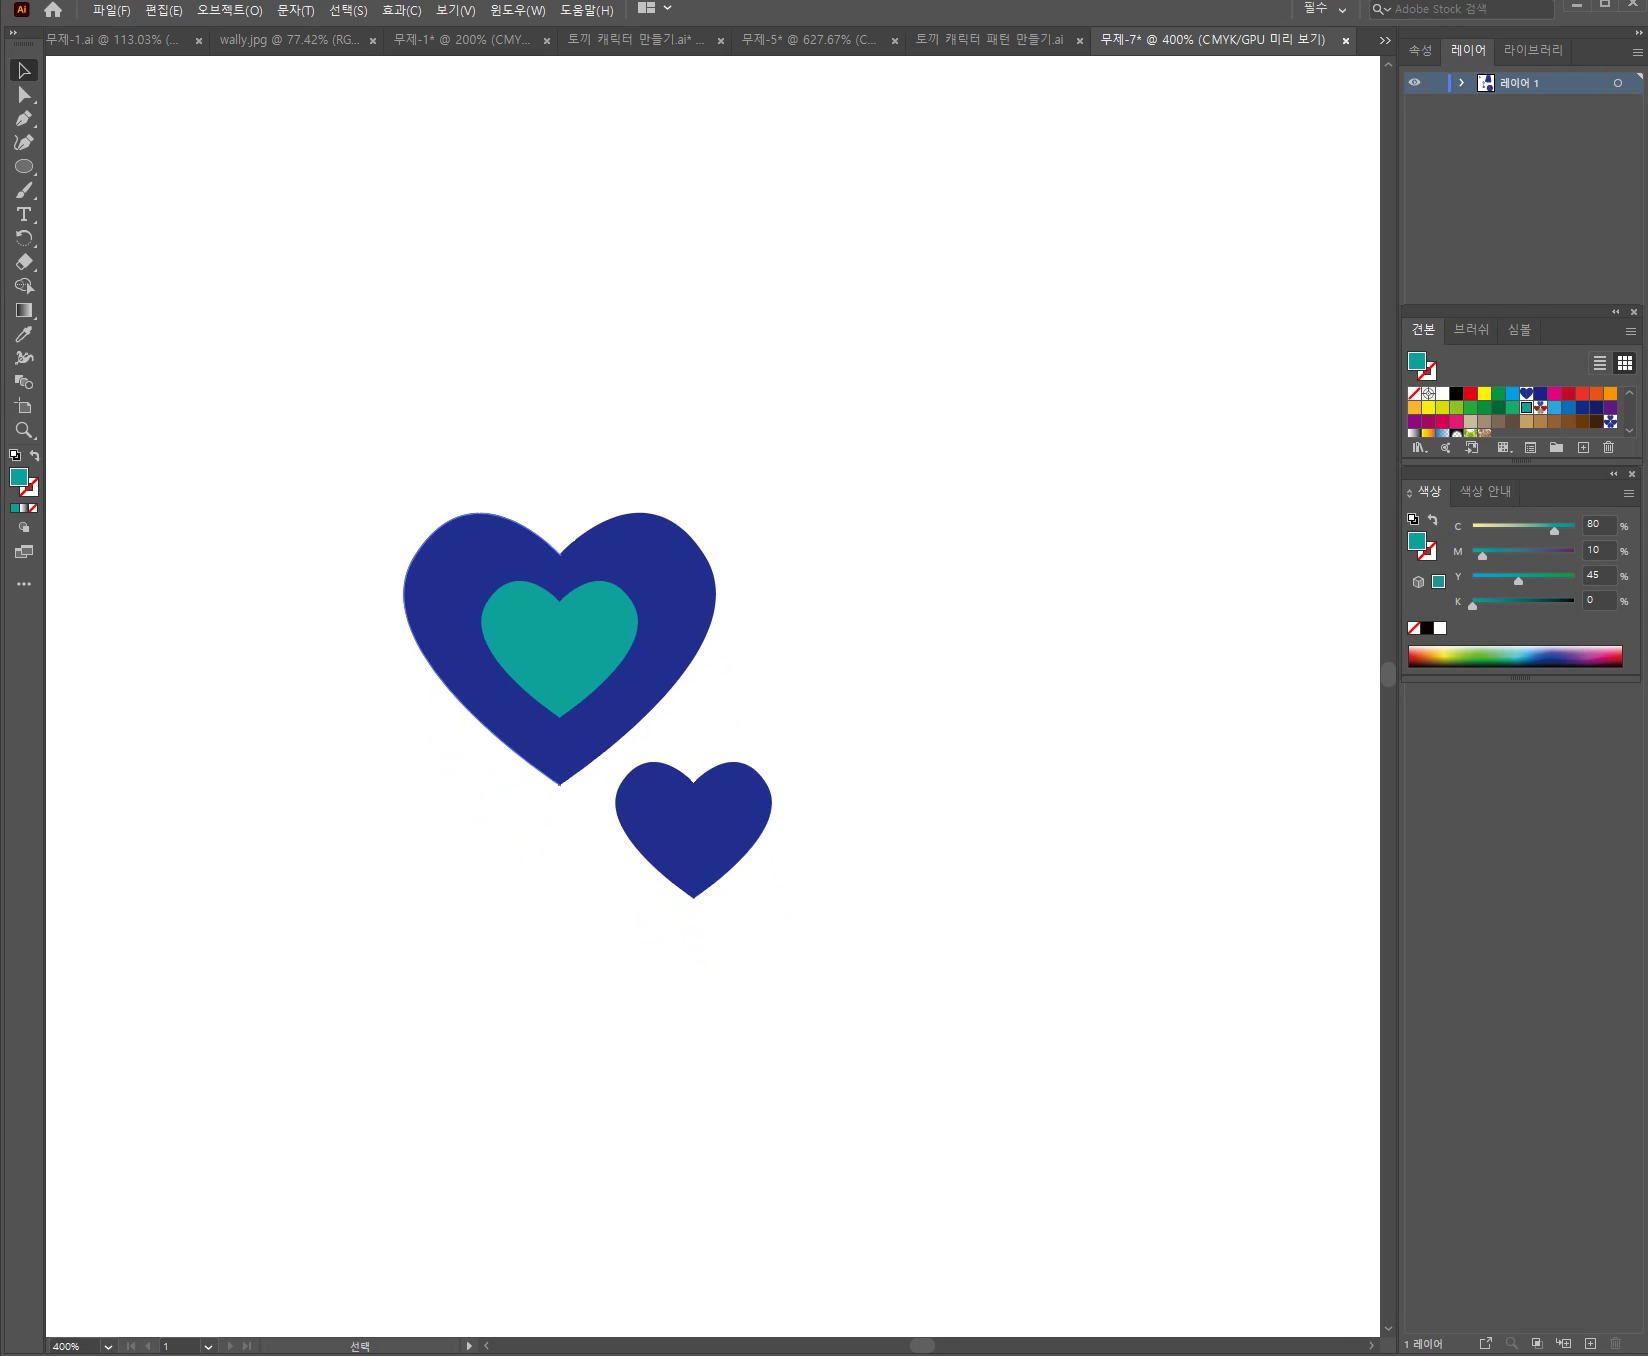
left_click_drag(572, 814, 834, 917)
left_click_drag(741, 839, 850, 1080)
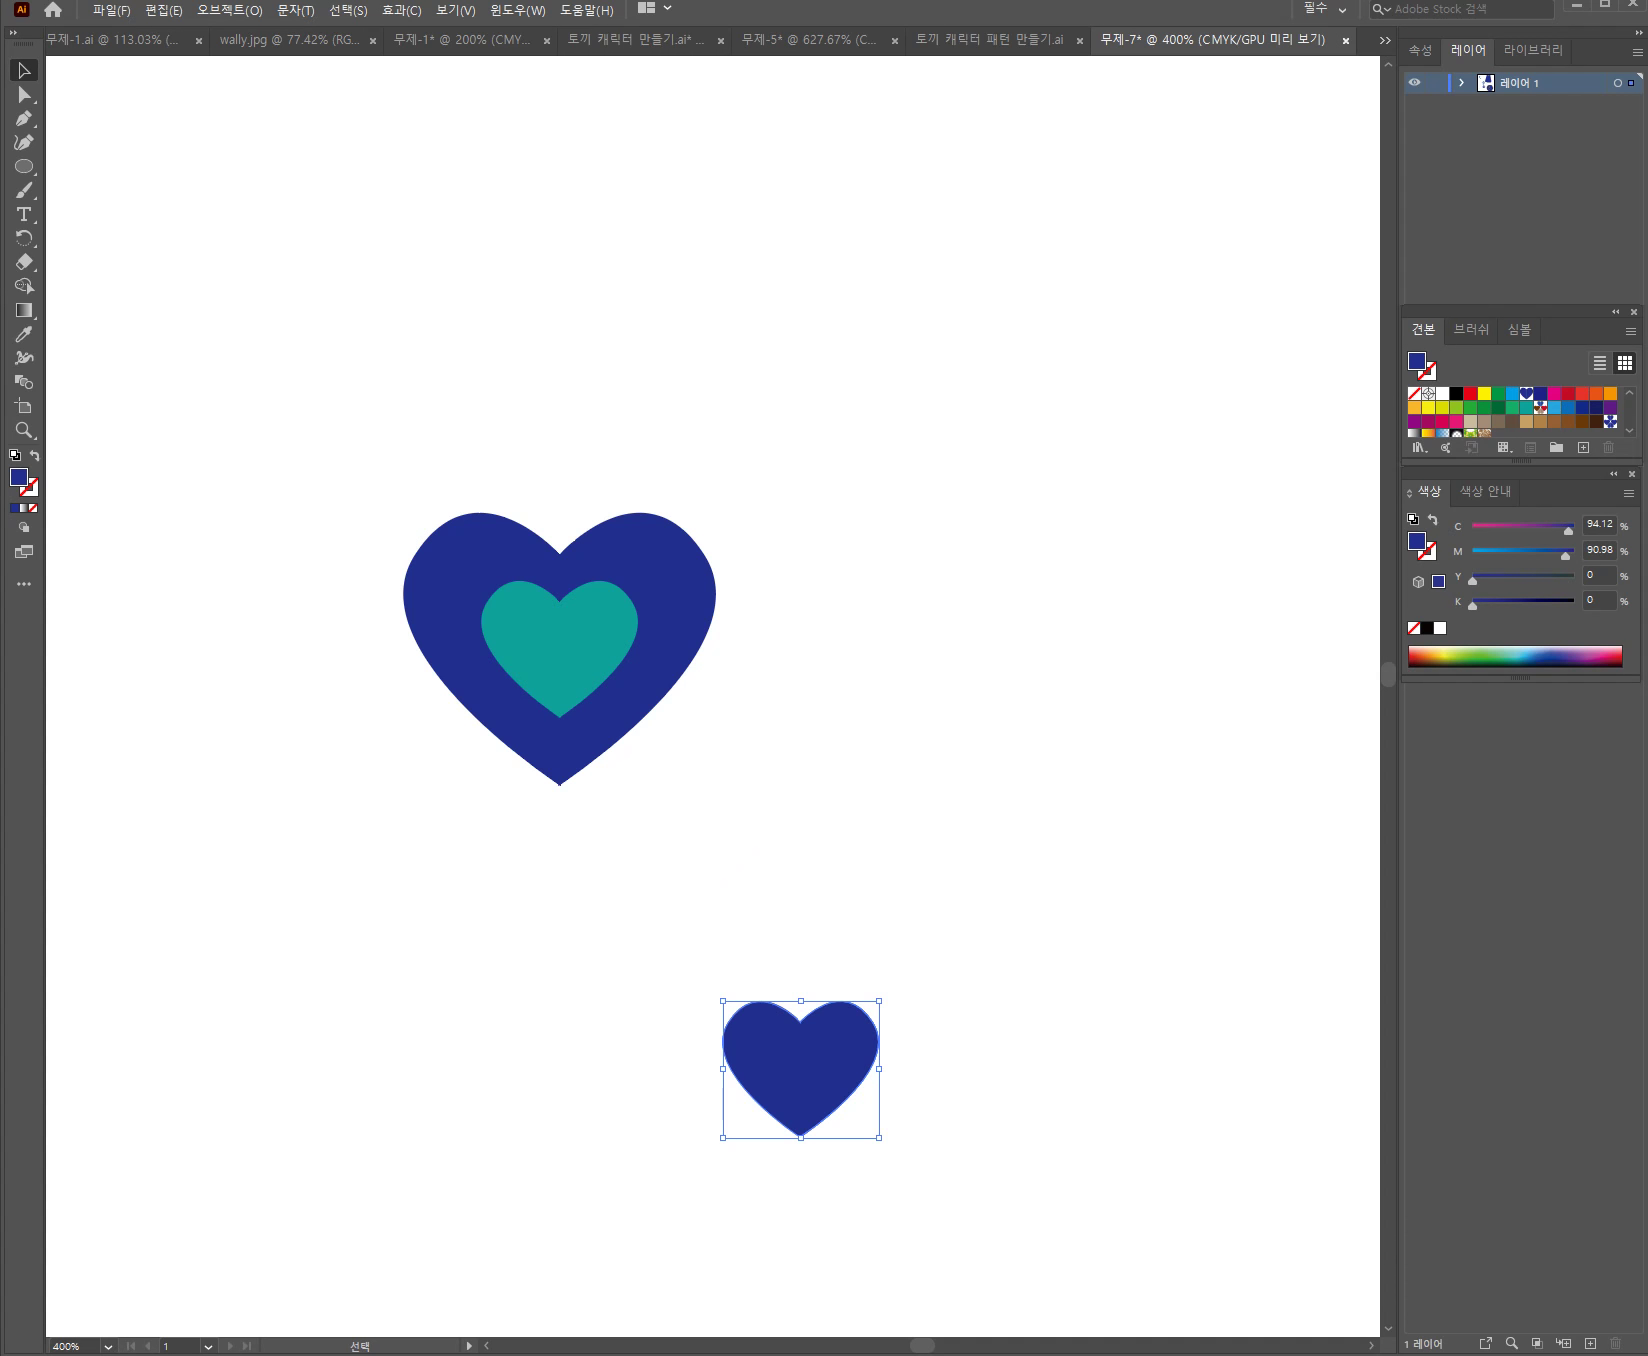
Scale the blue and teal hearts together uniformly to 50%, without making a copy
left_click_drag(345, 427, 747, 850)
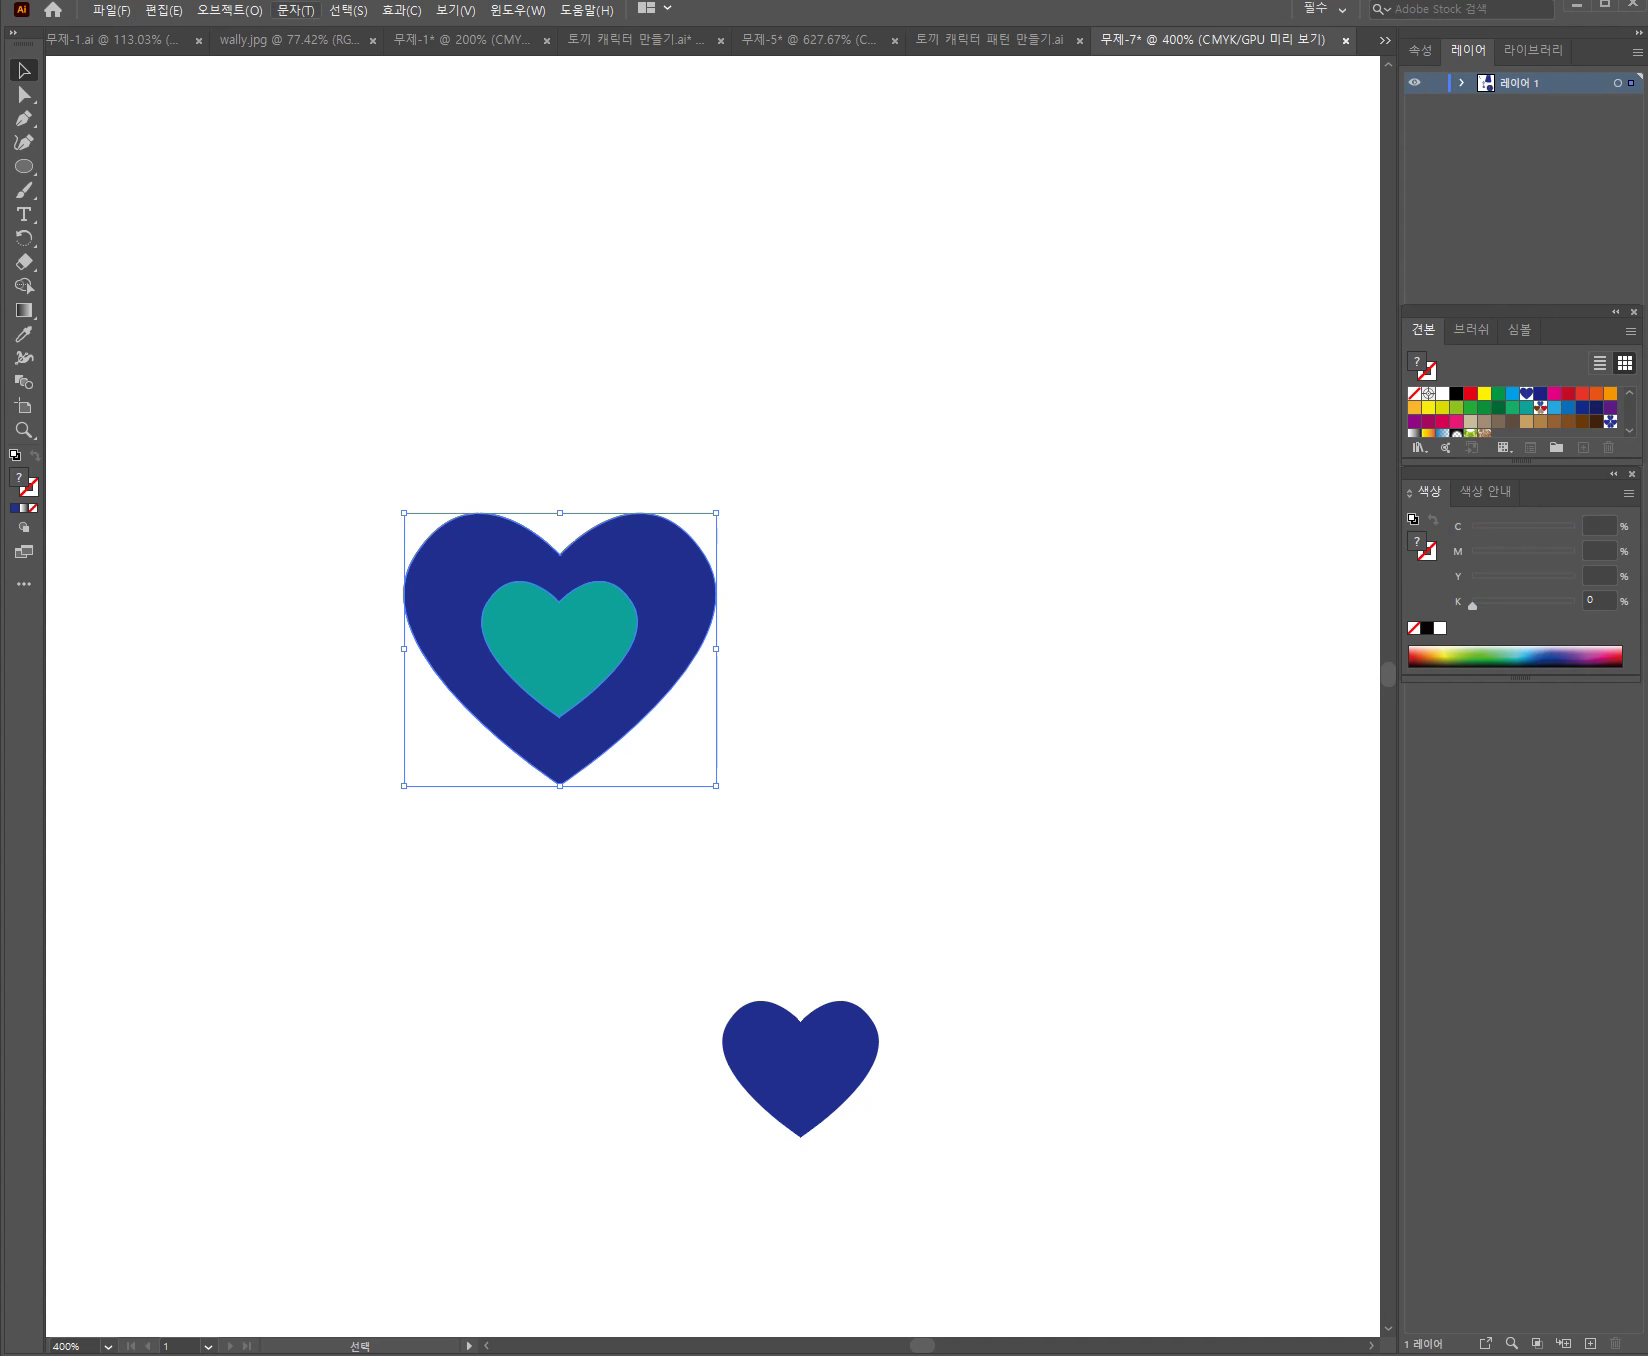
left_click(229, 10)
mouse_move(250, 75)
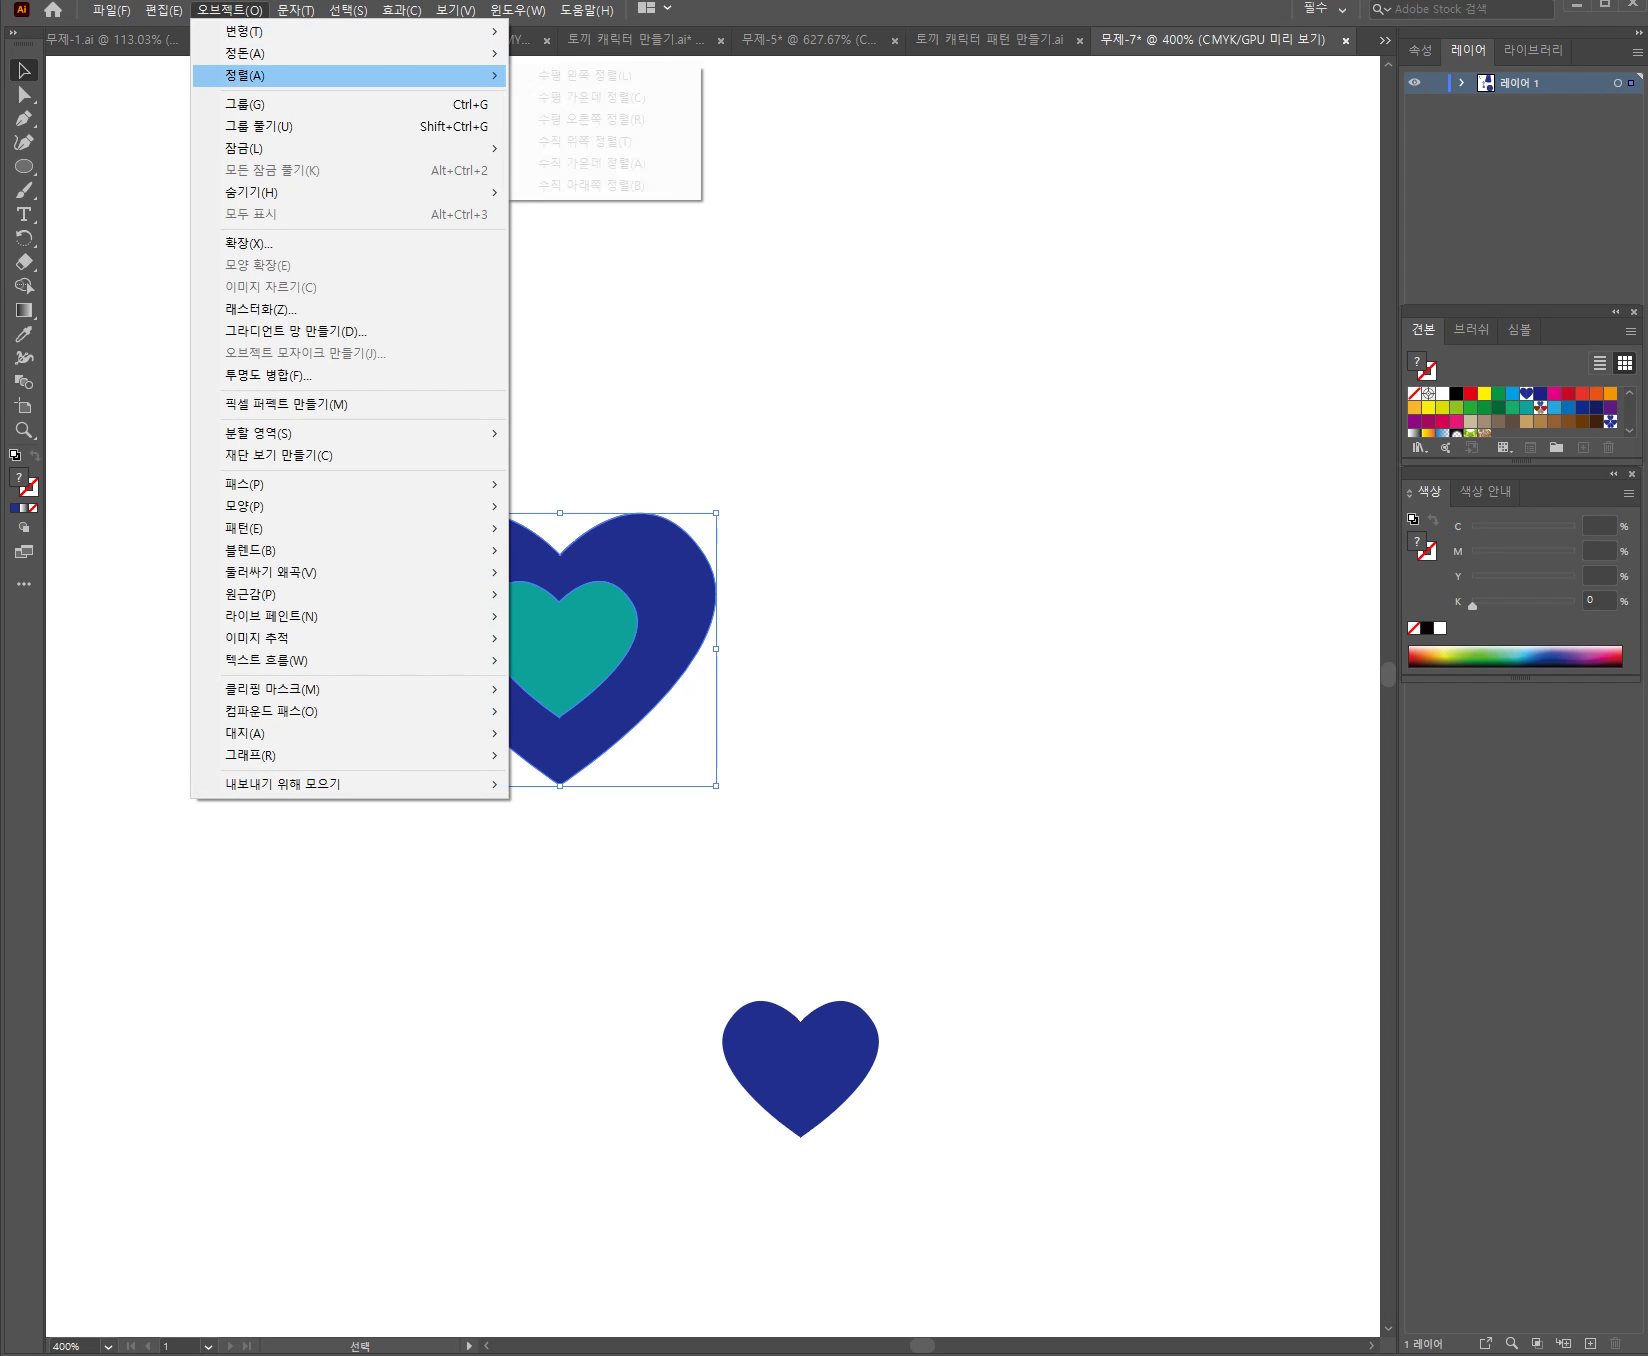
mouse_move(401, 10)
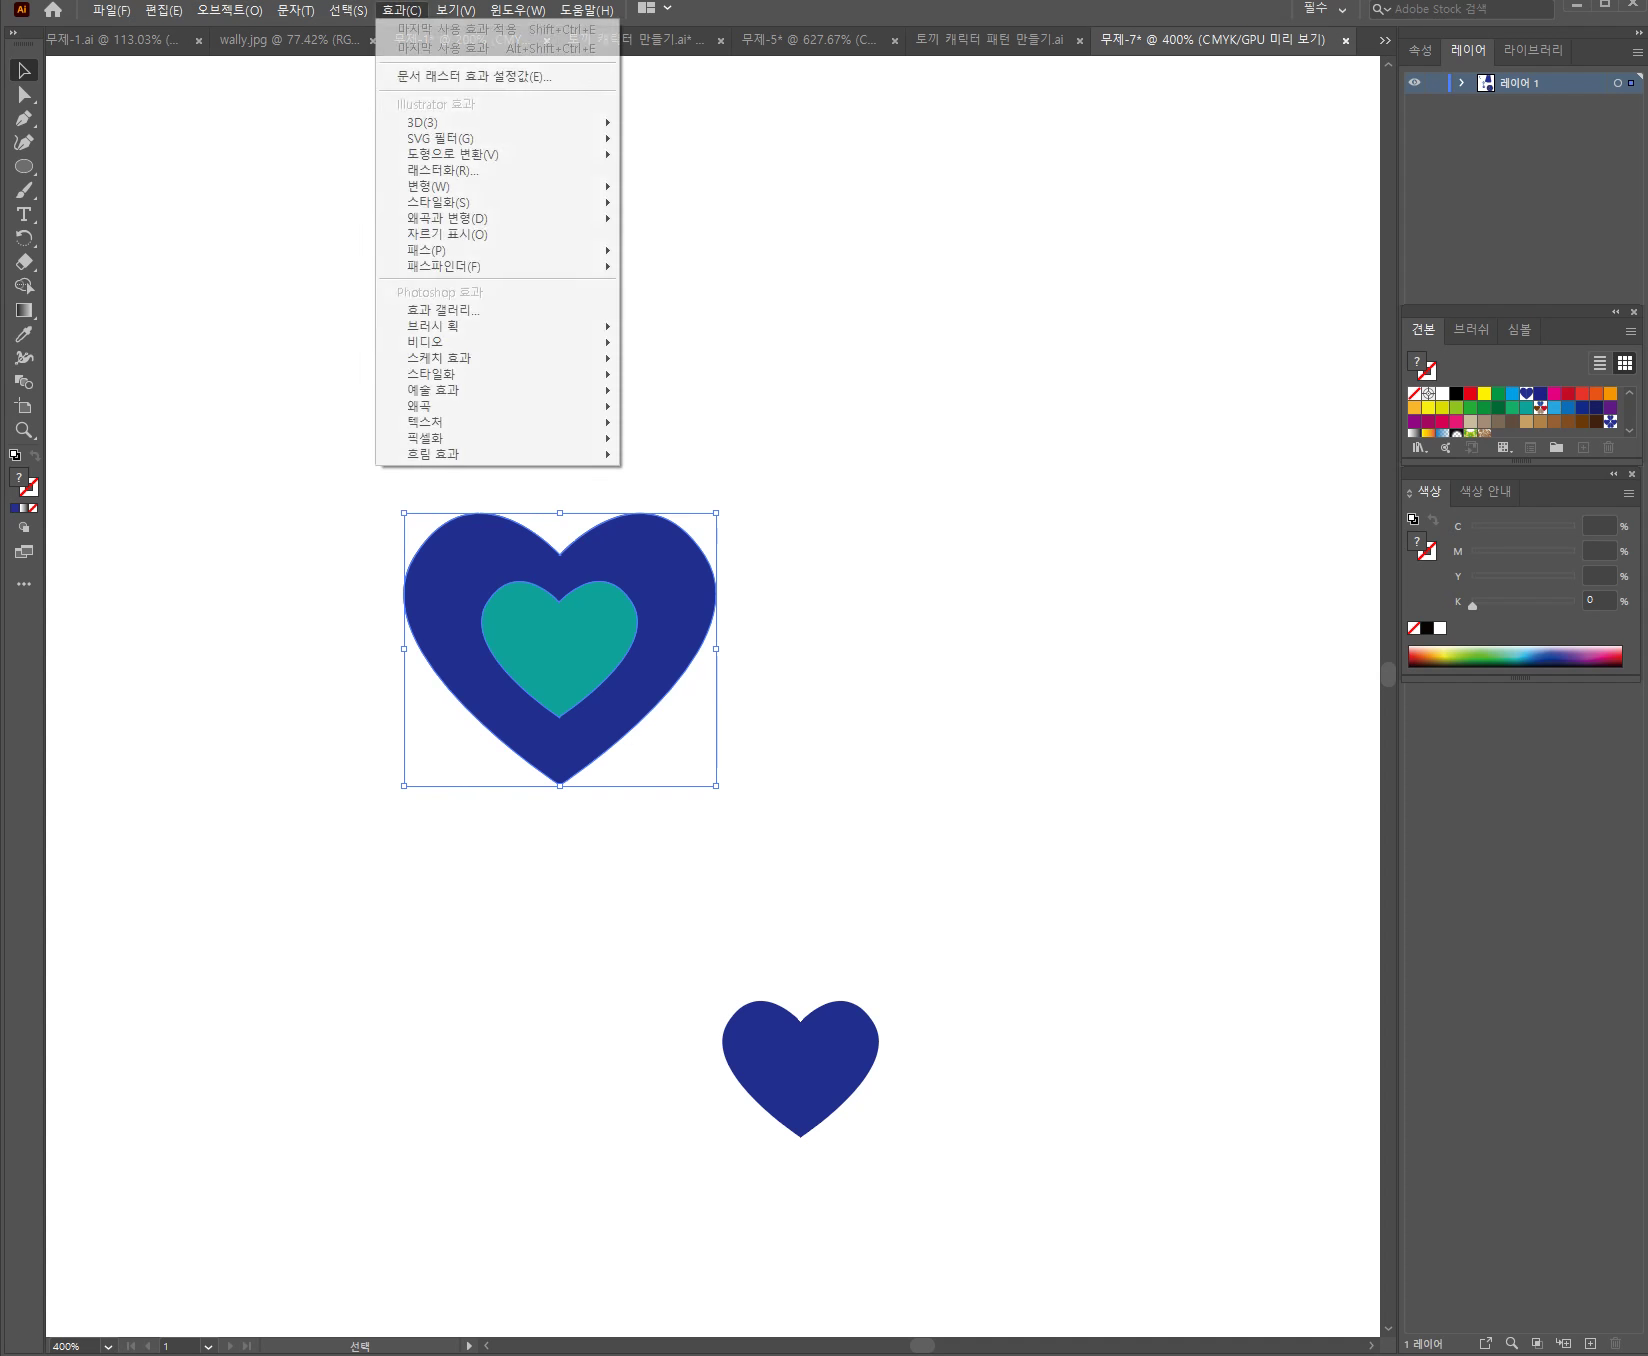
mouse_move(229, 10)
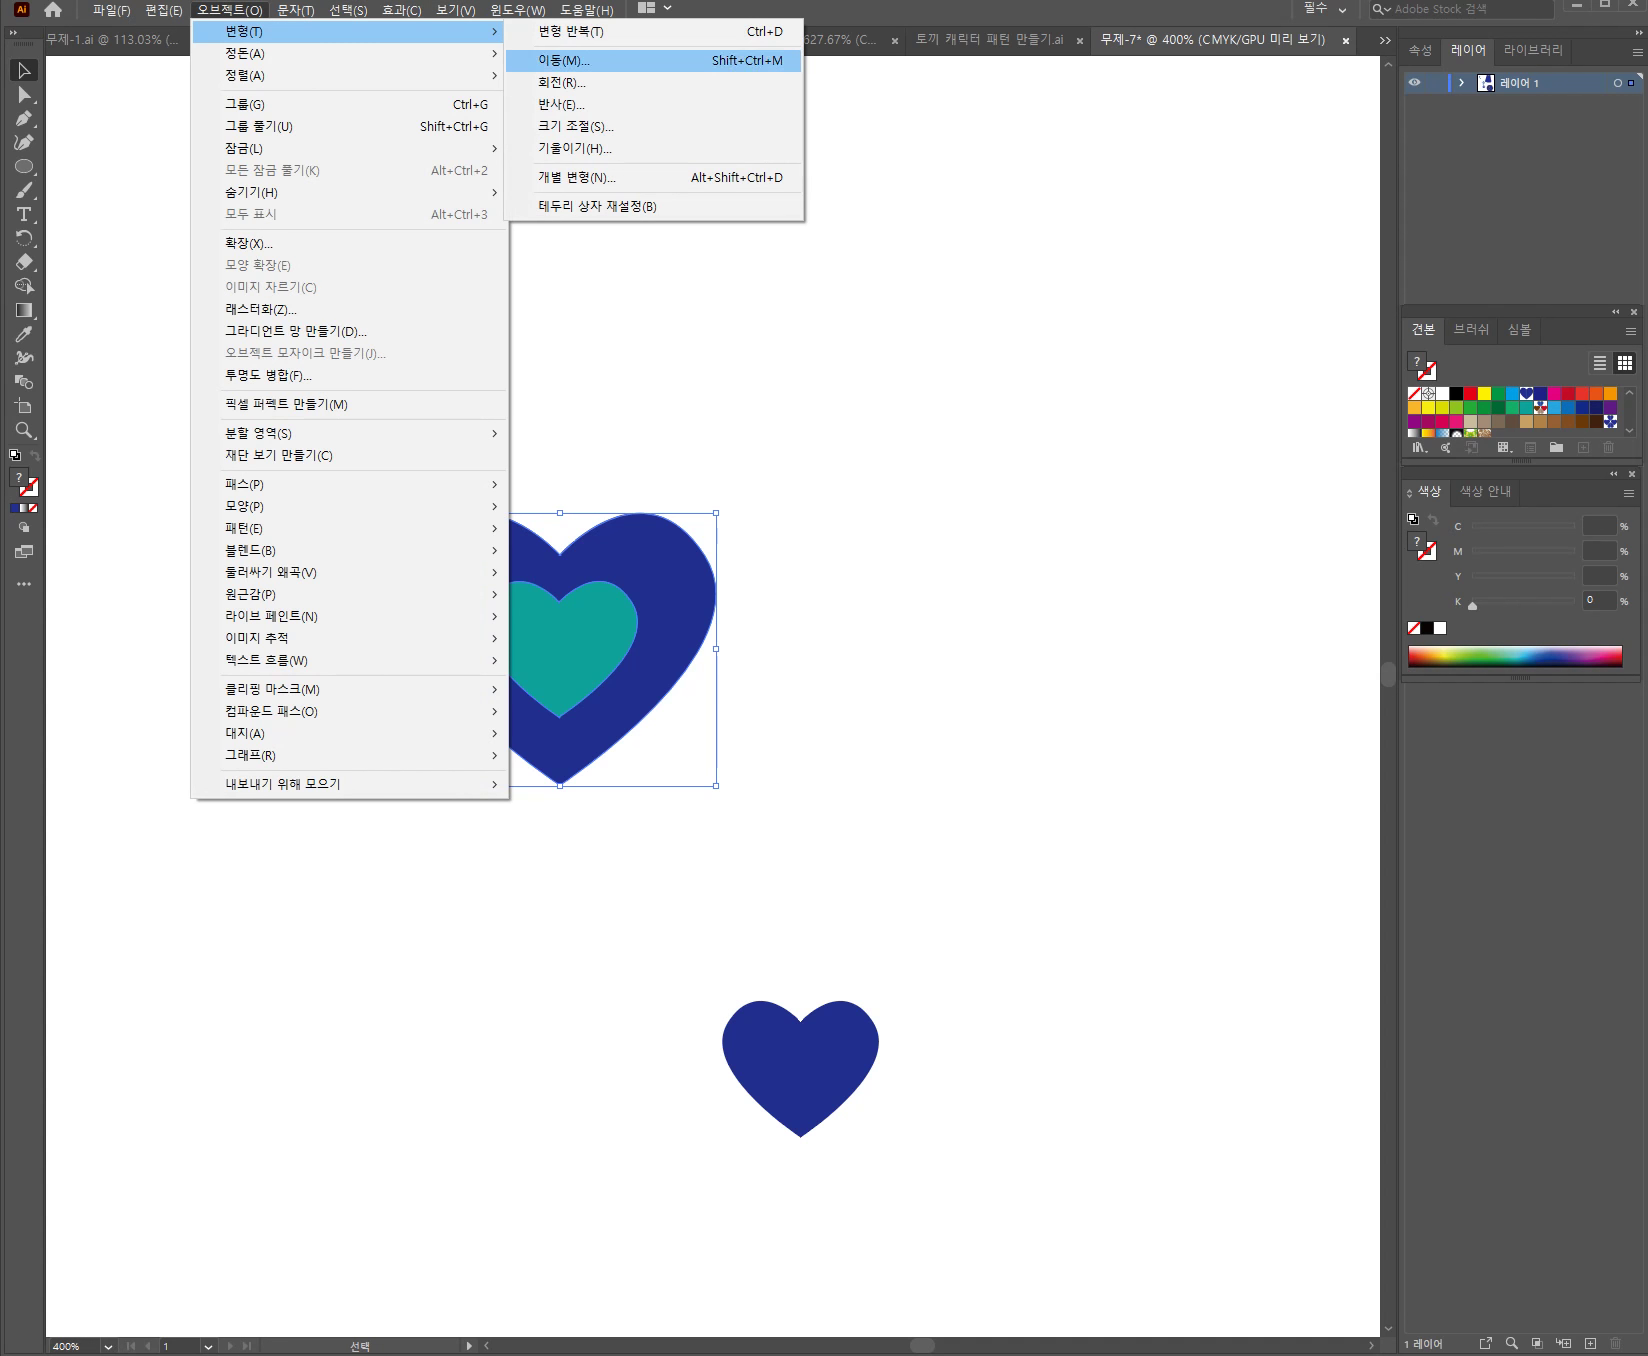
left_click(575, 126)
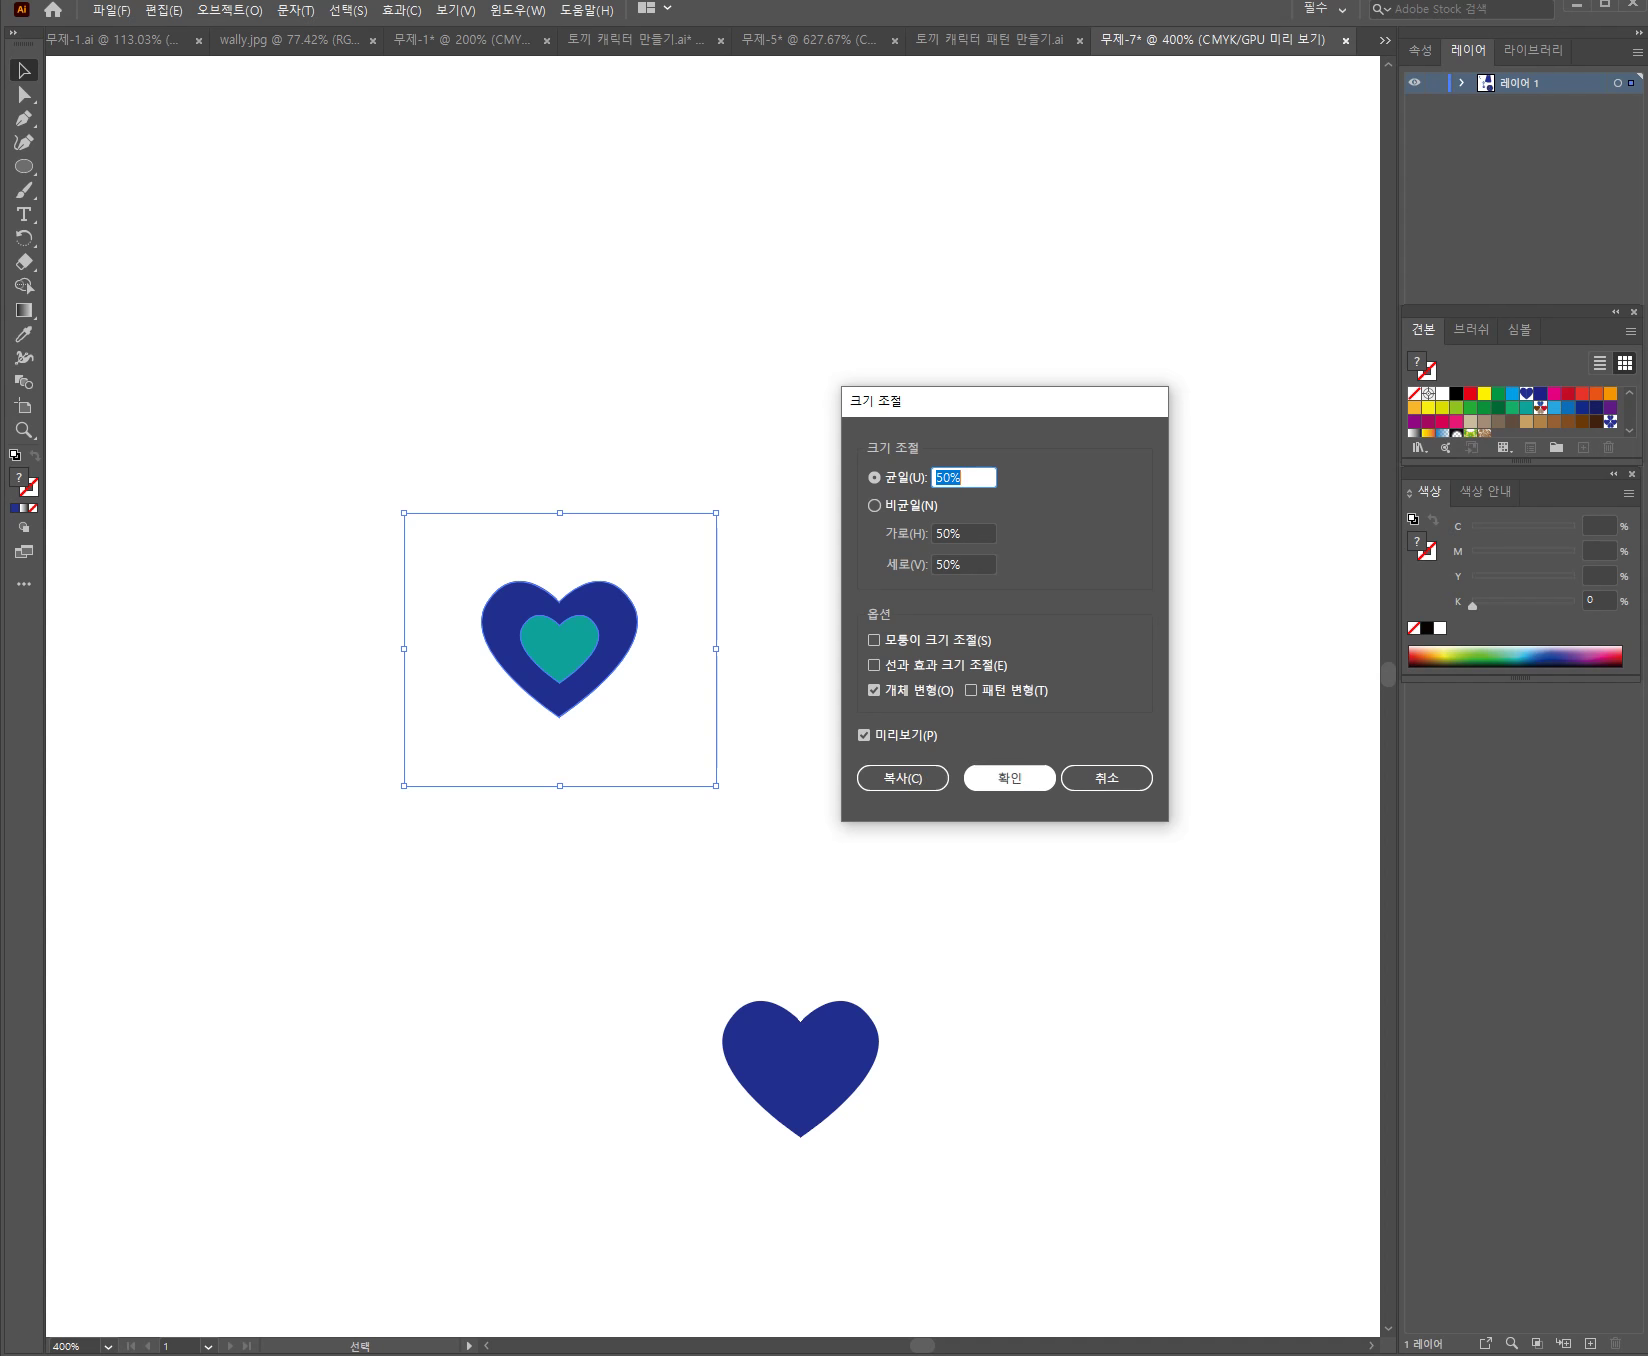
left_click(1009, 777)
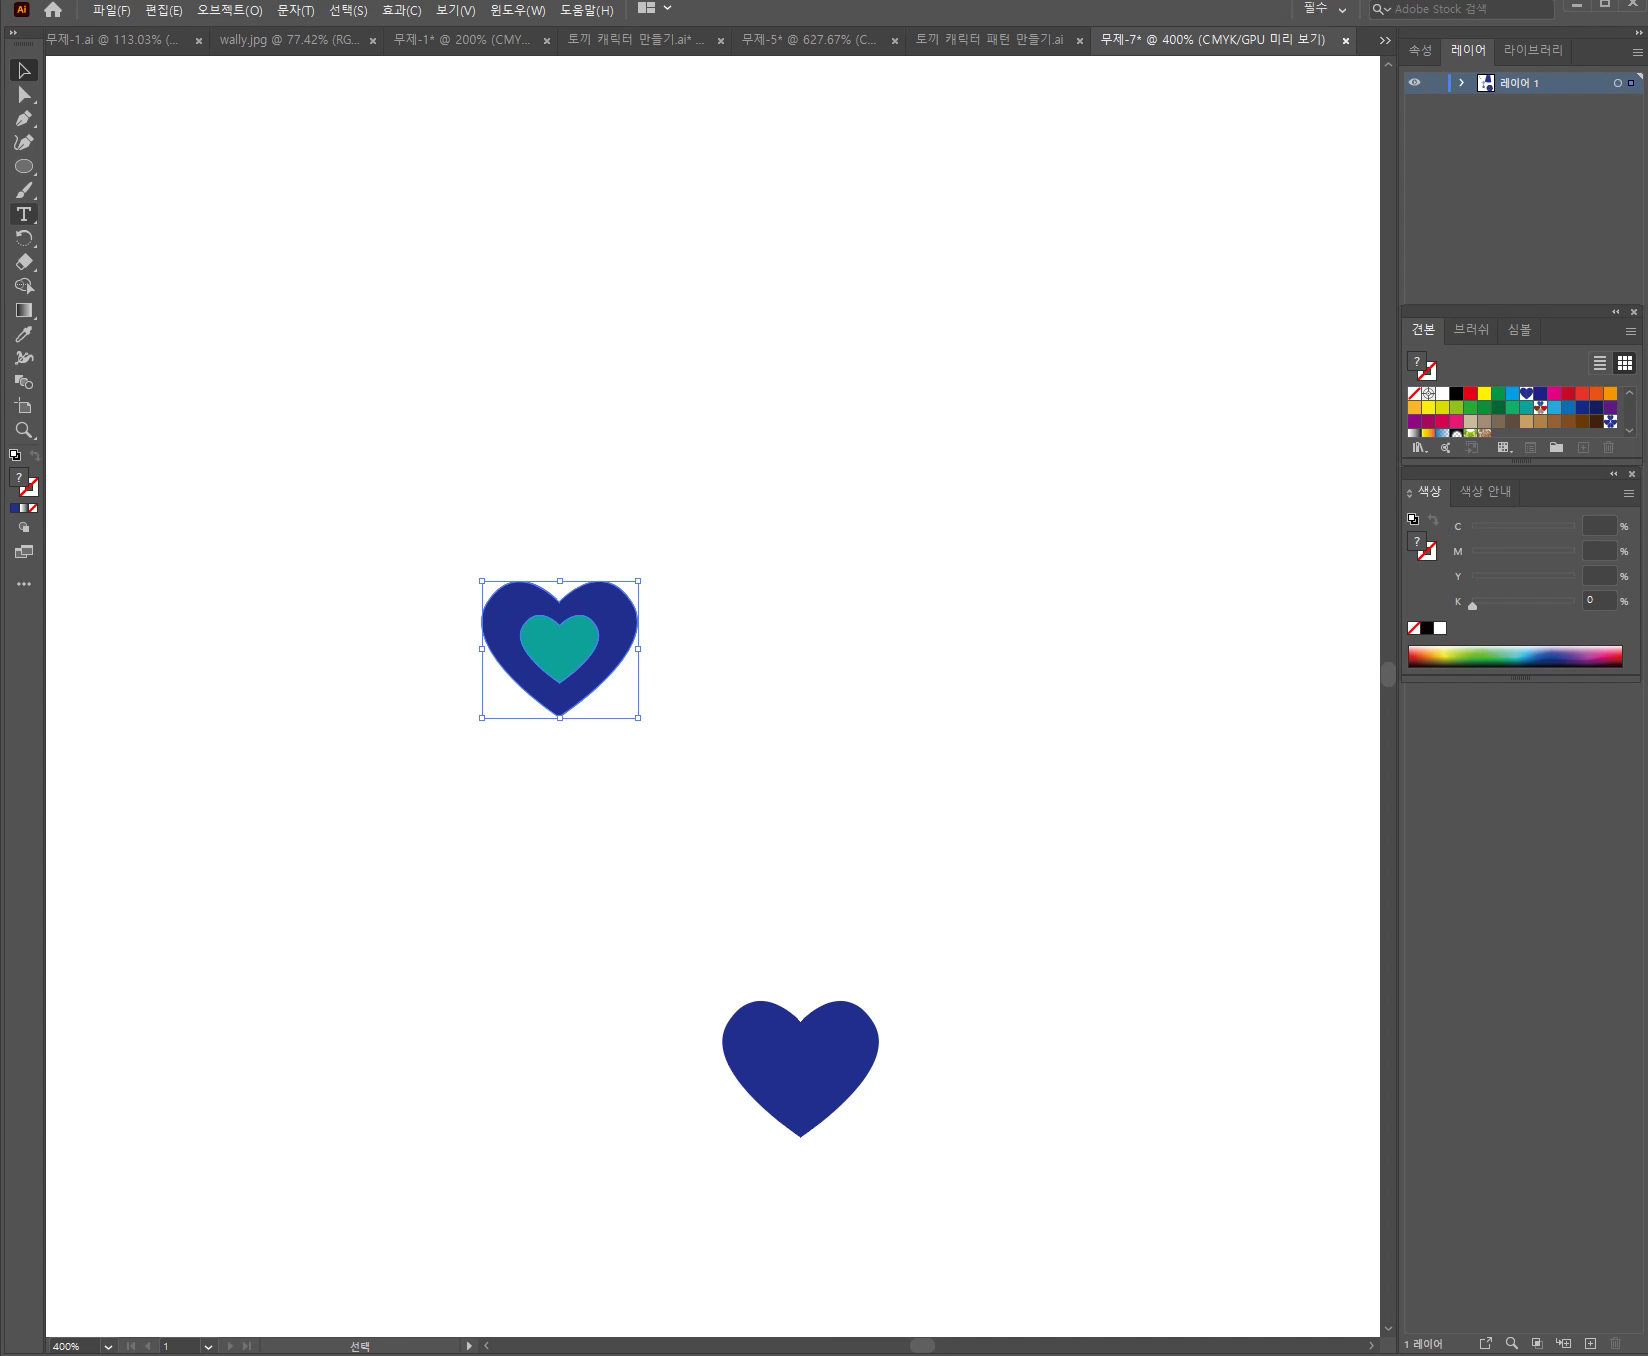
Draw a square around the two-tone heart, leaving a margin on every side, and give it no fill
left_click(24, 166)
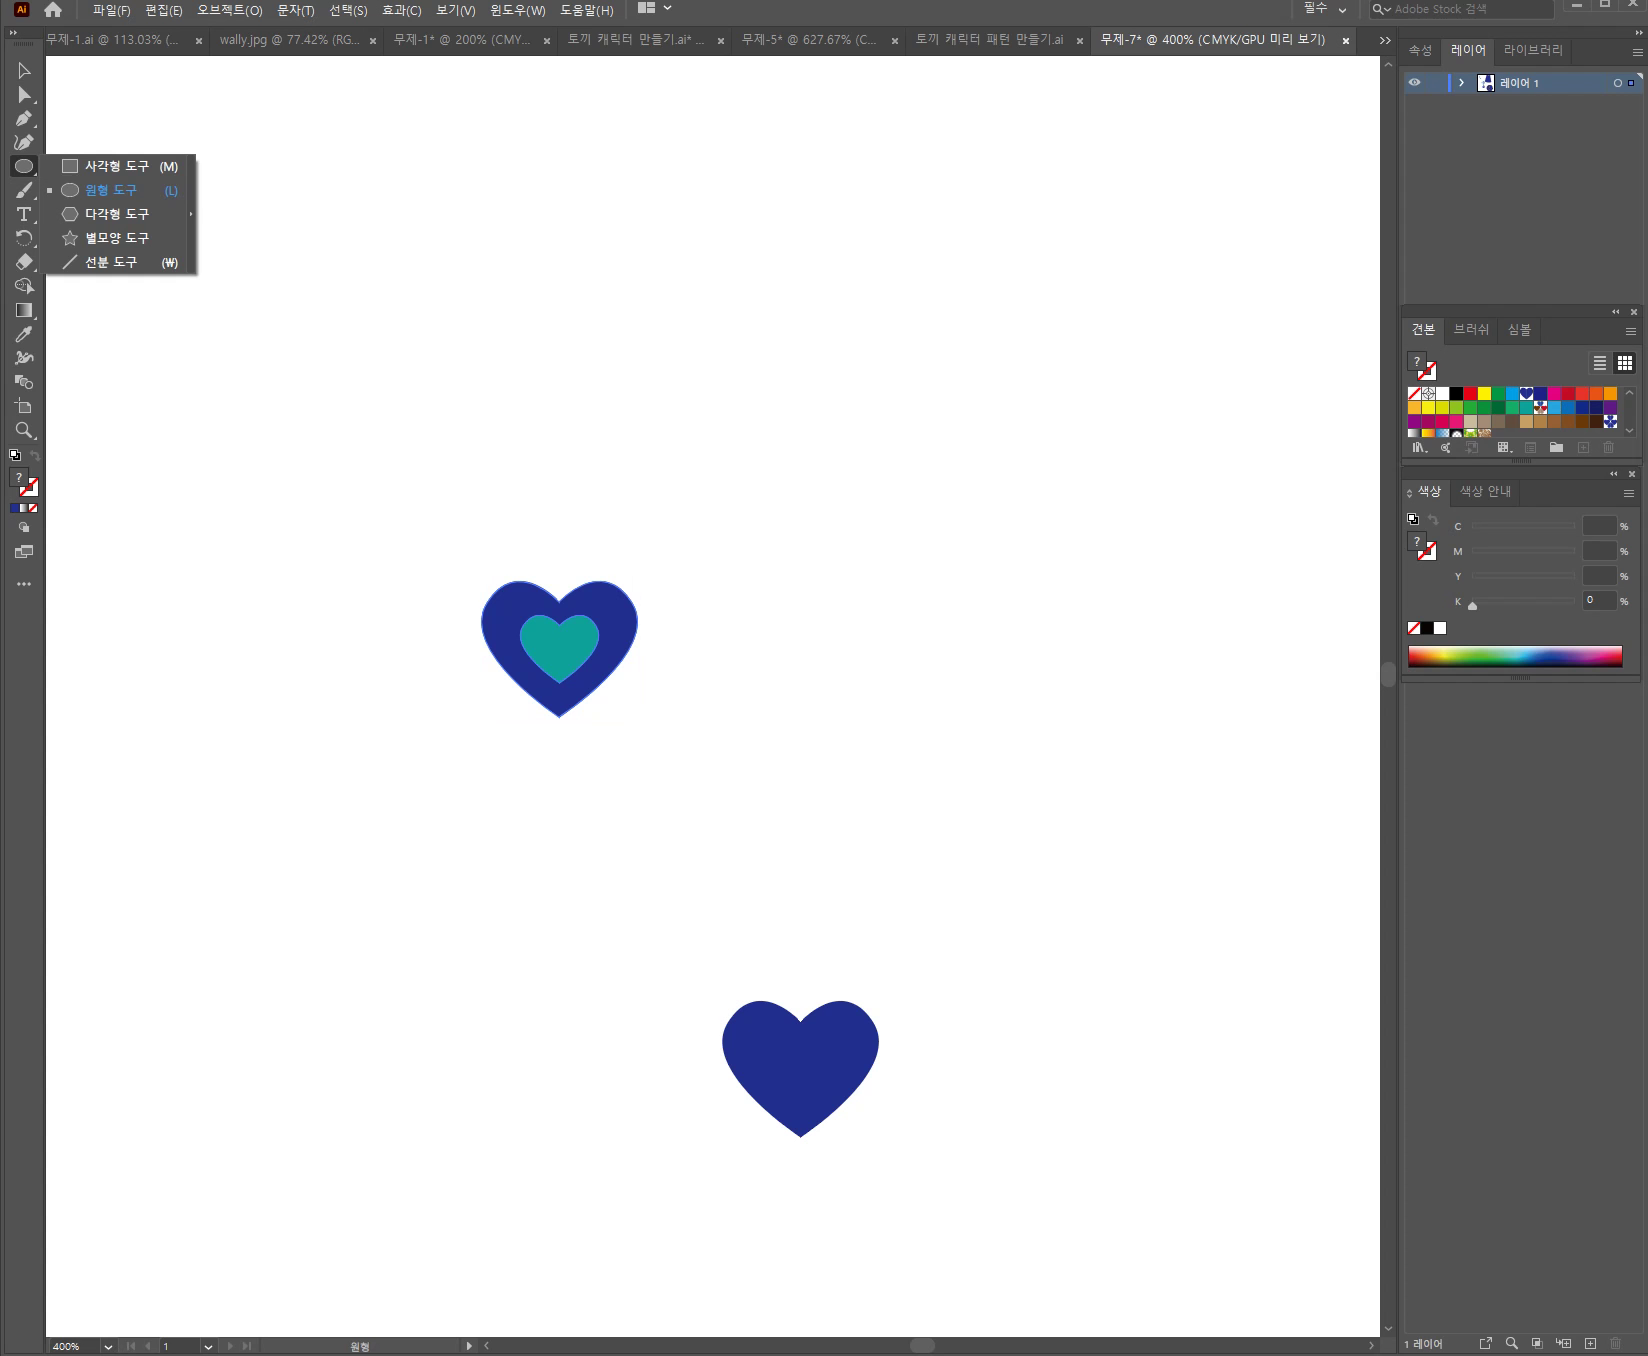
key("m")
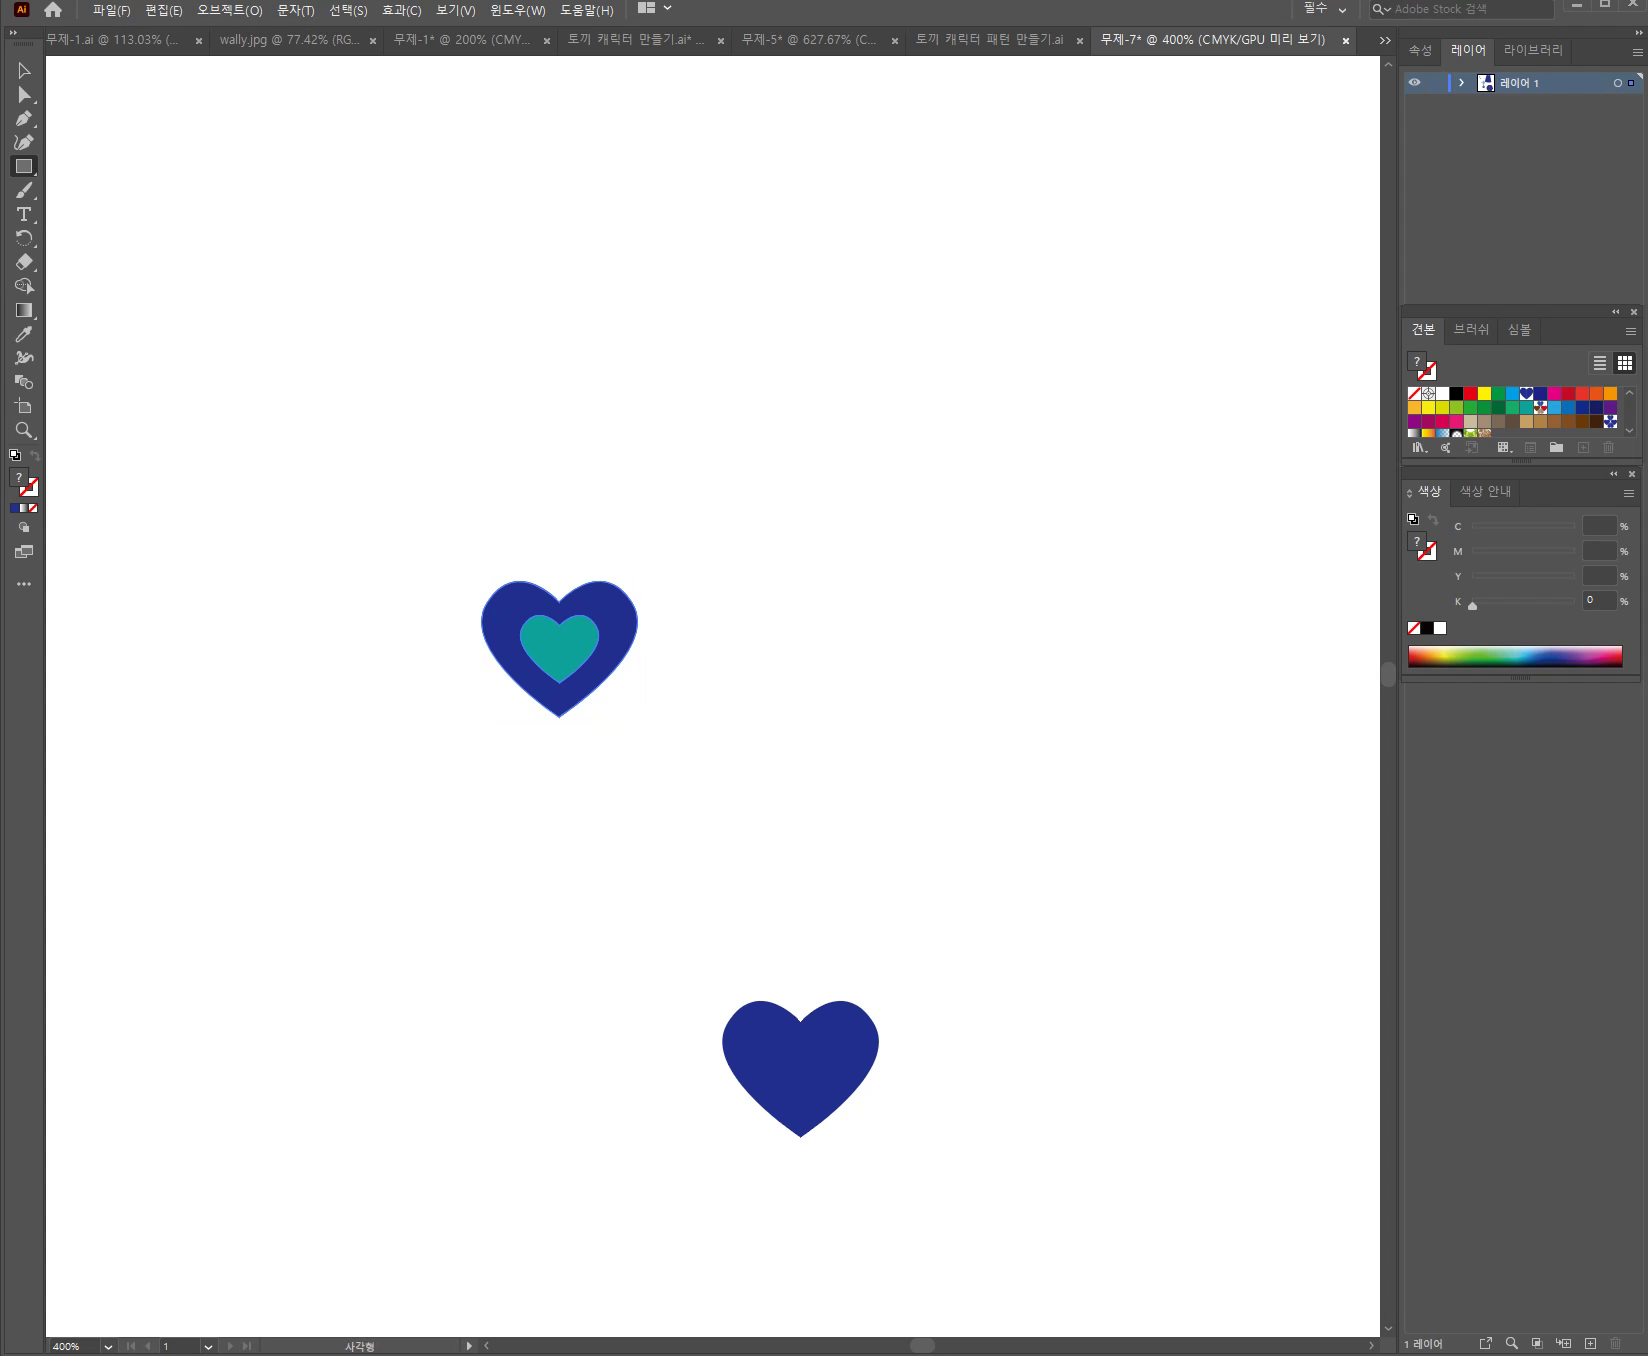
left_click_drag(426, 514, 693, 780)
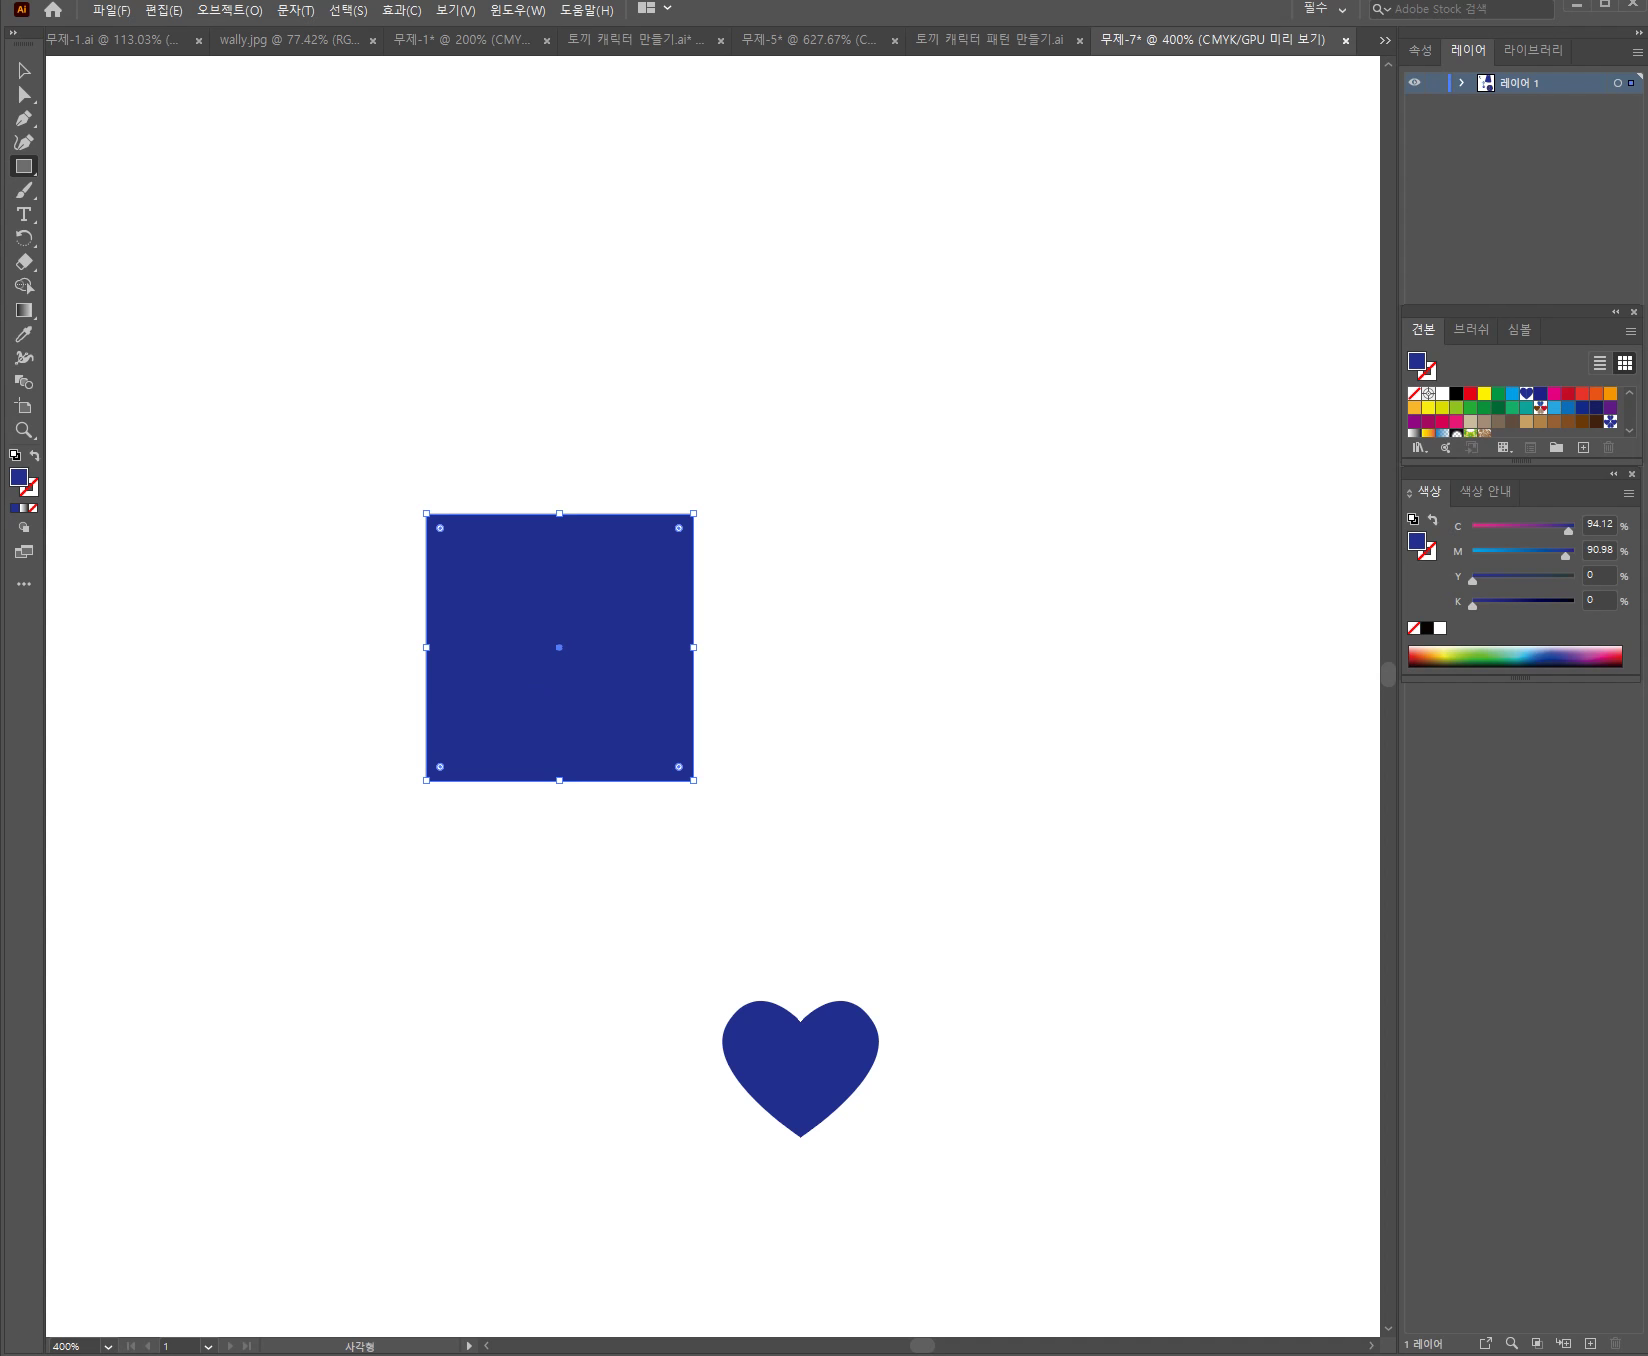
left_click(33, 508)
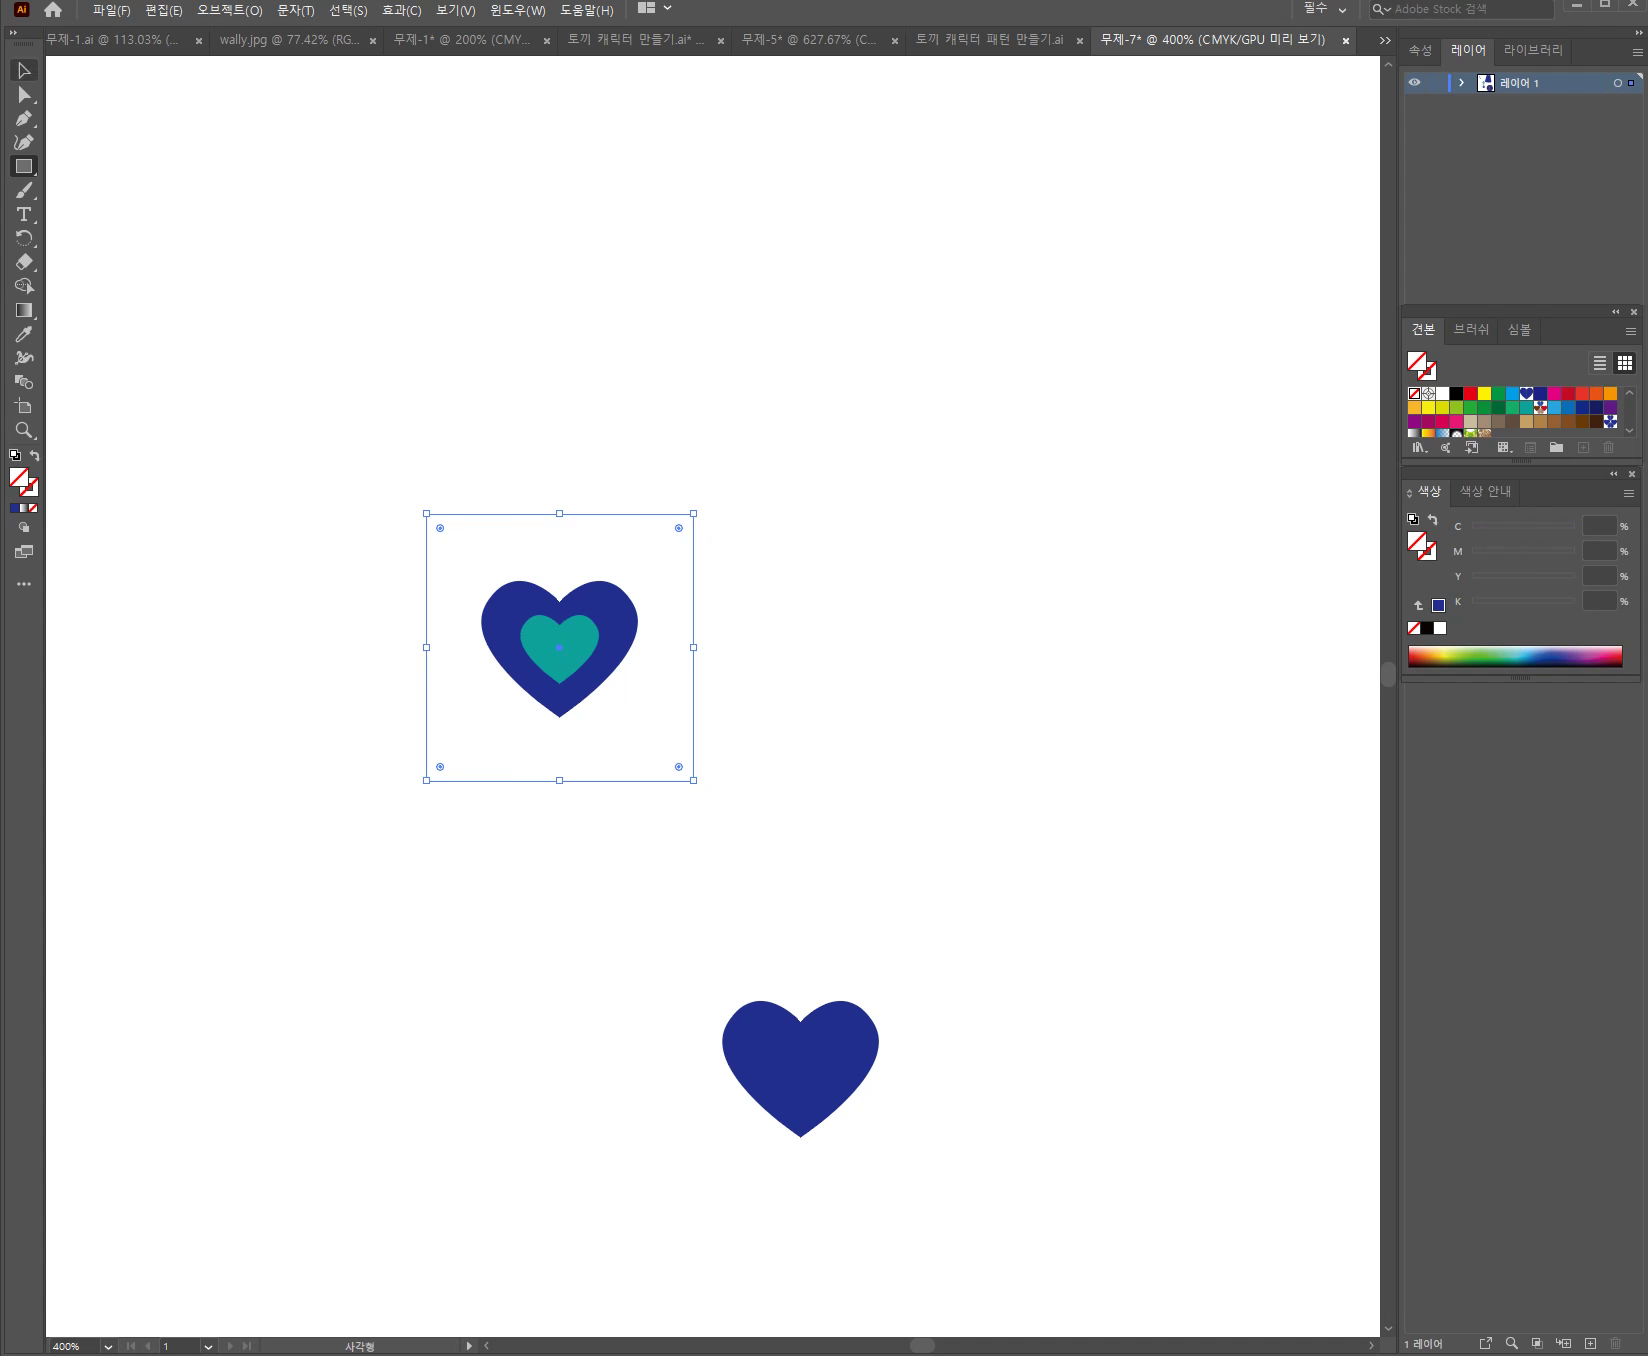
Save the two-tone heart together with its unfilled bounding square as a new pattern swatch
key("v")
left_click_drag(317, 417, 796, 873)
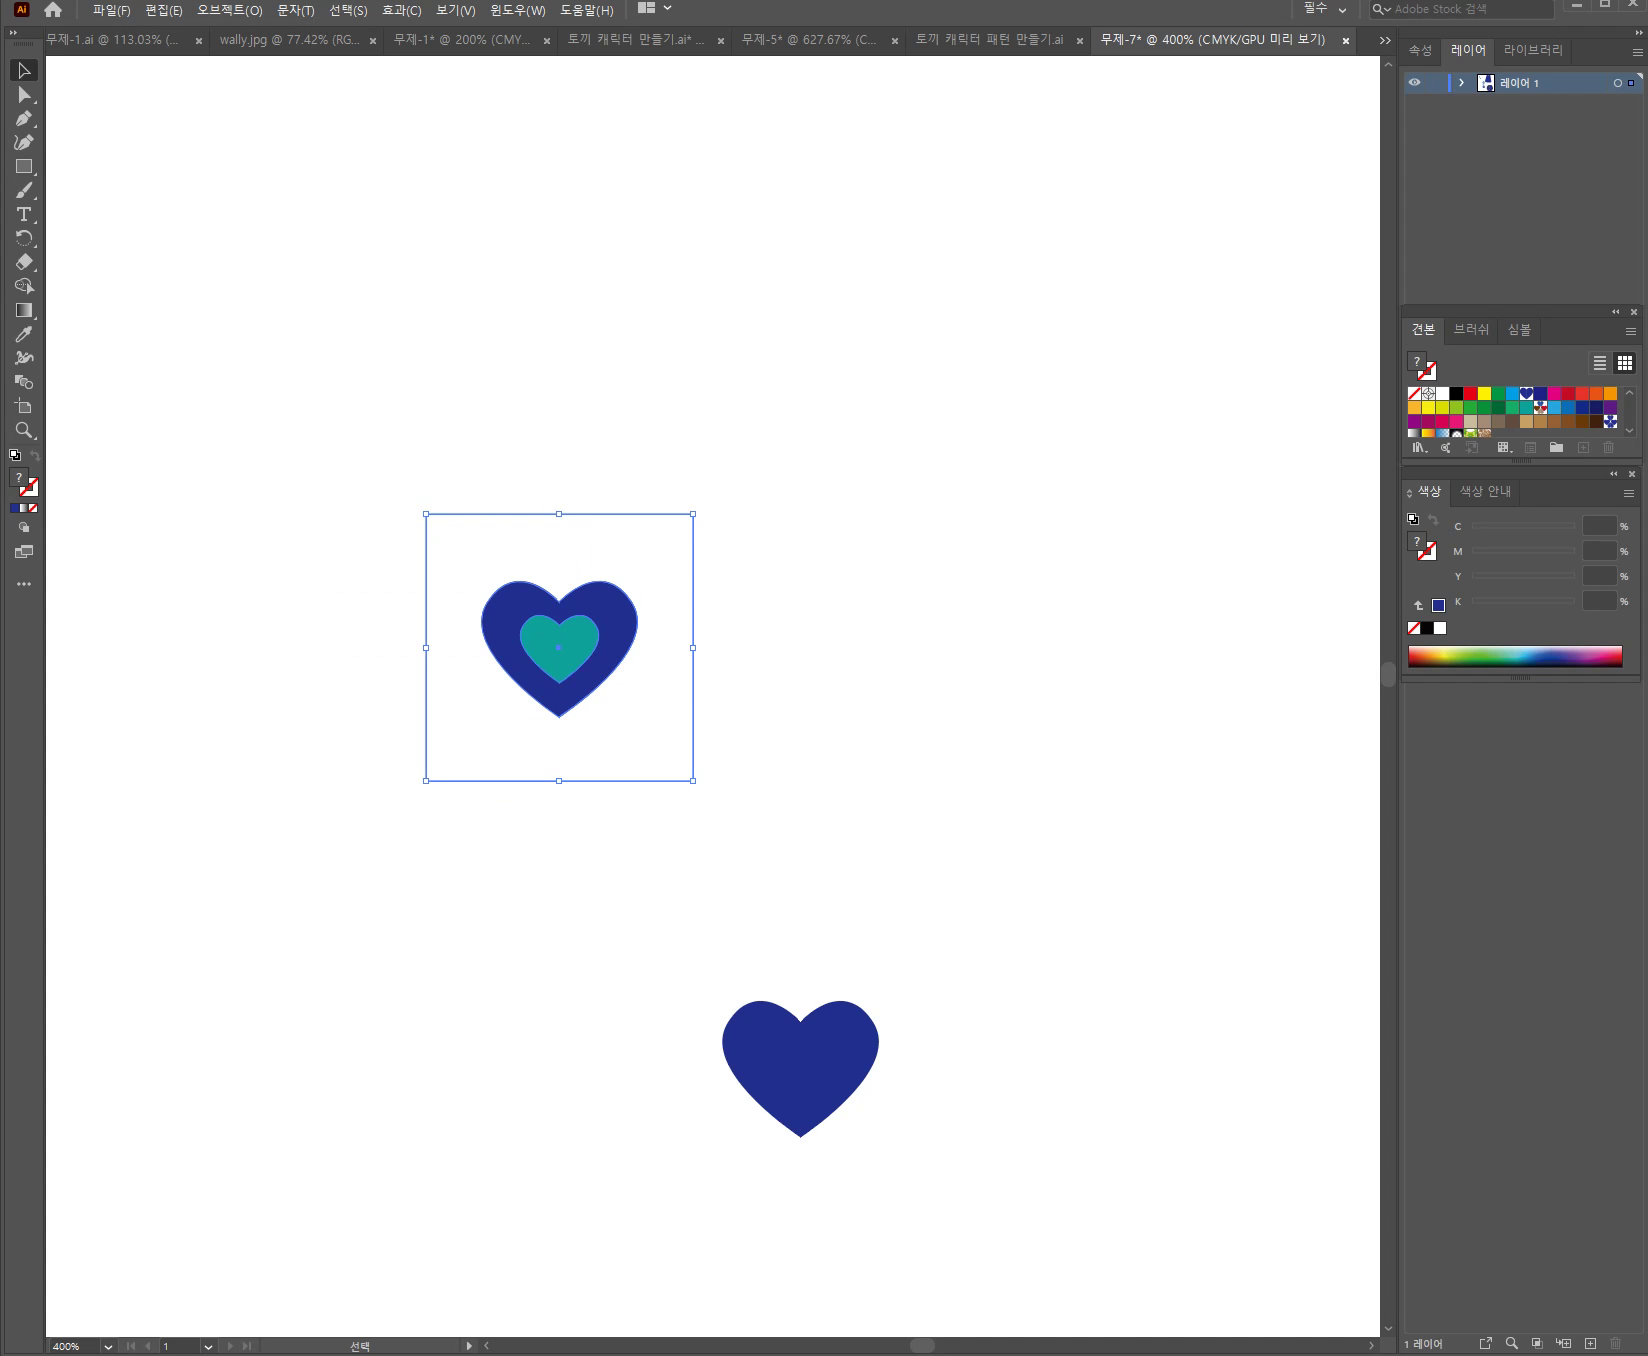
left_click_drag(590, 606, 1582, 414)
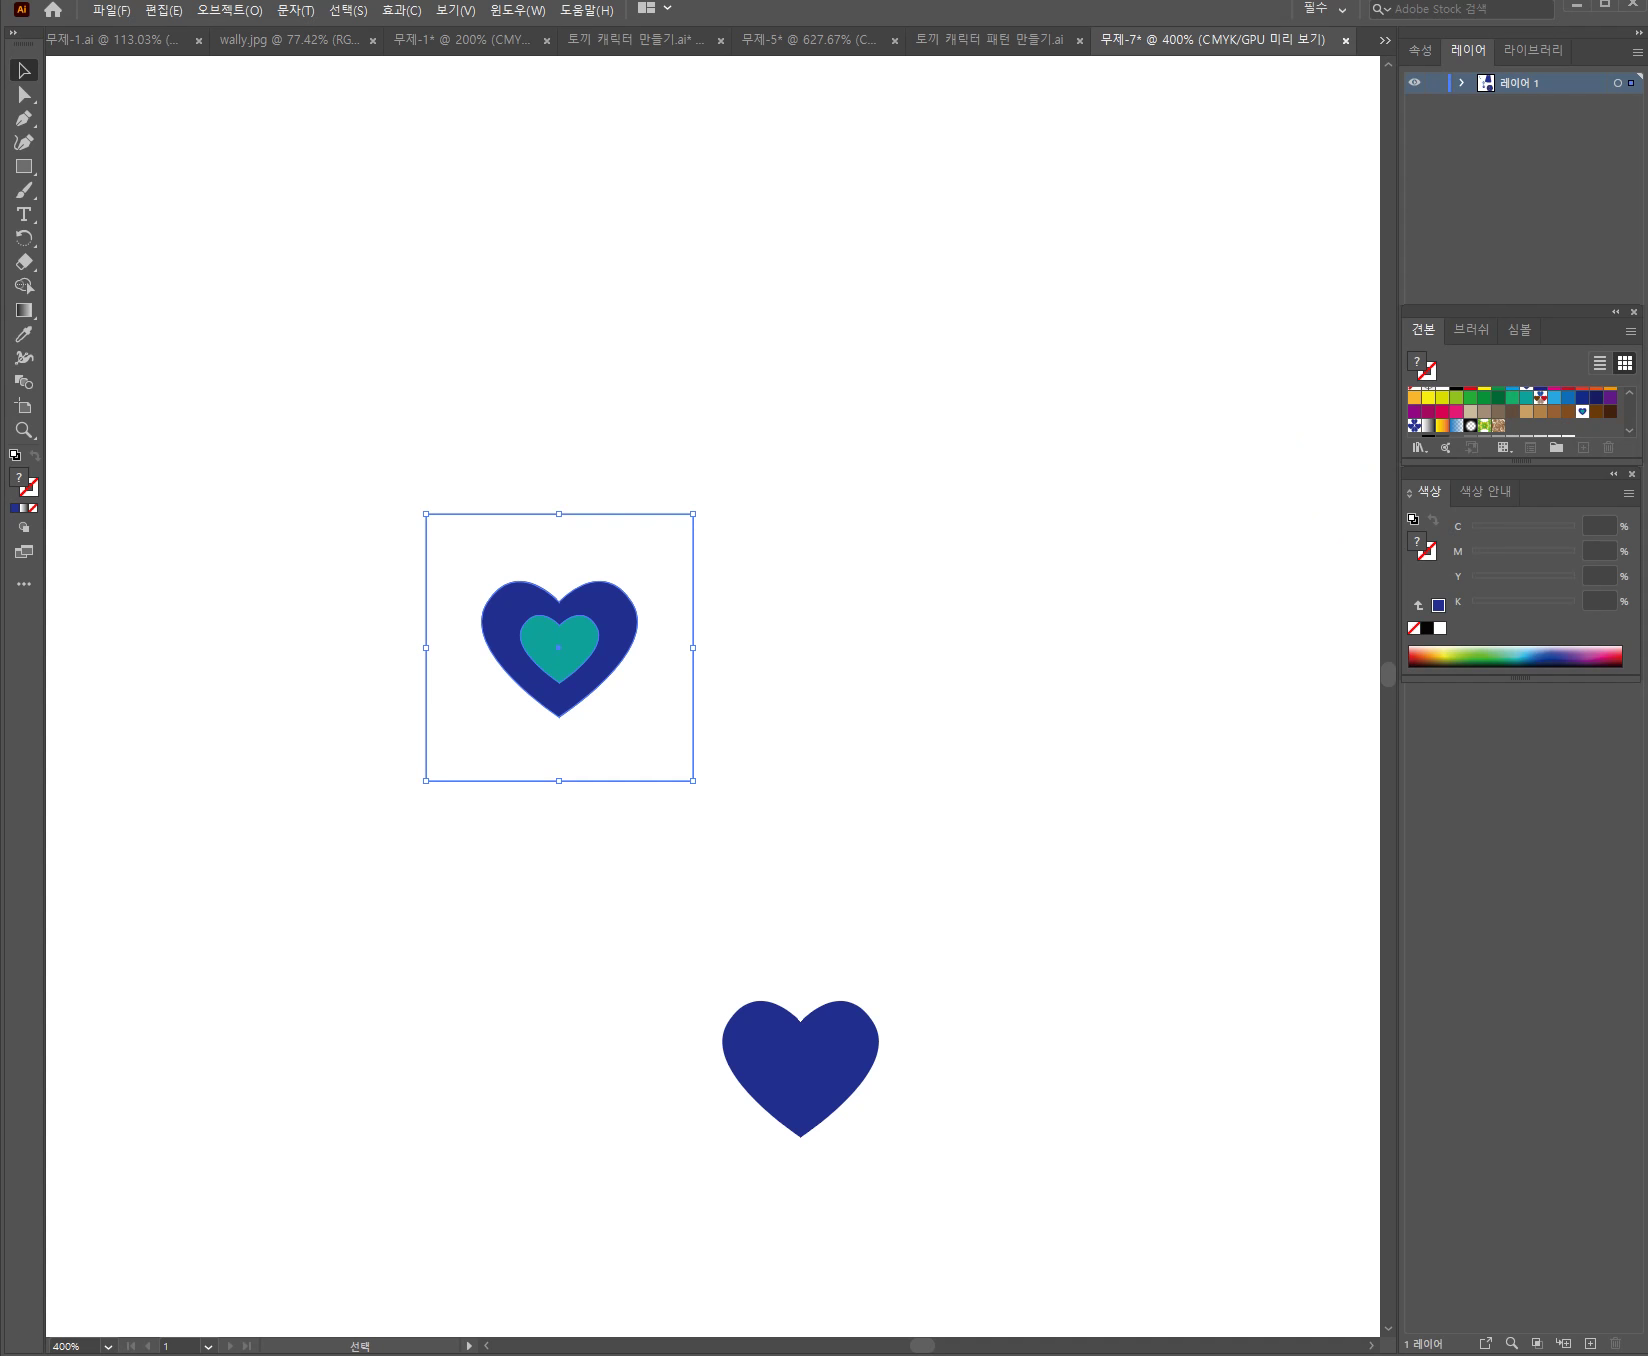
Fill the skirt shape with the new spaced two-tone heart pattern swatch
key("ctrl+space")
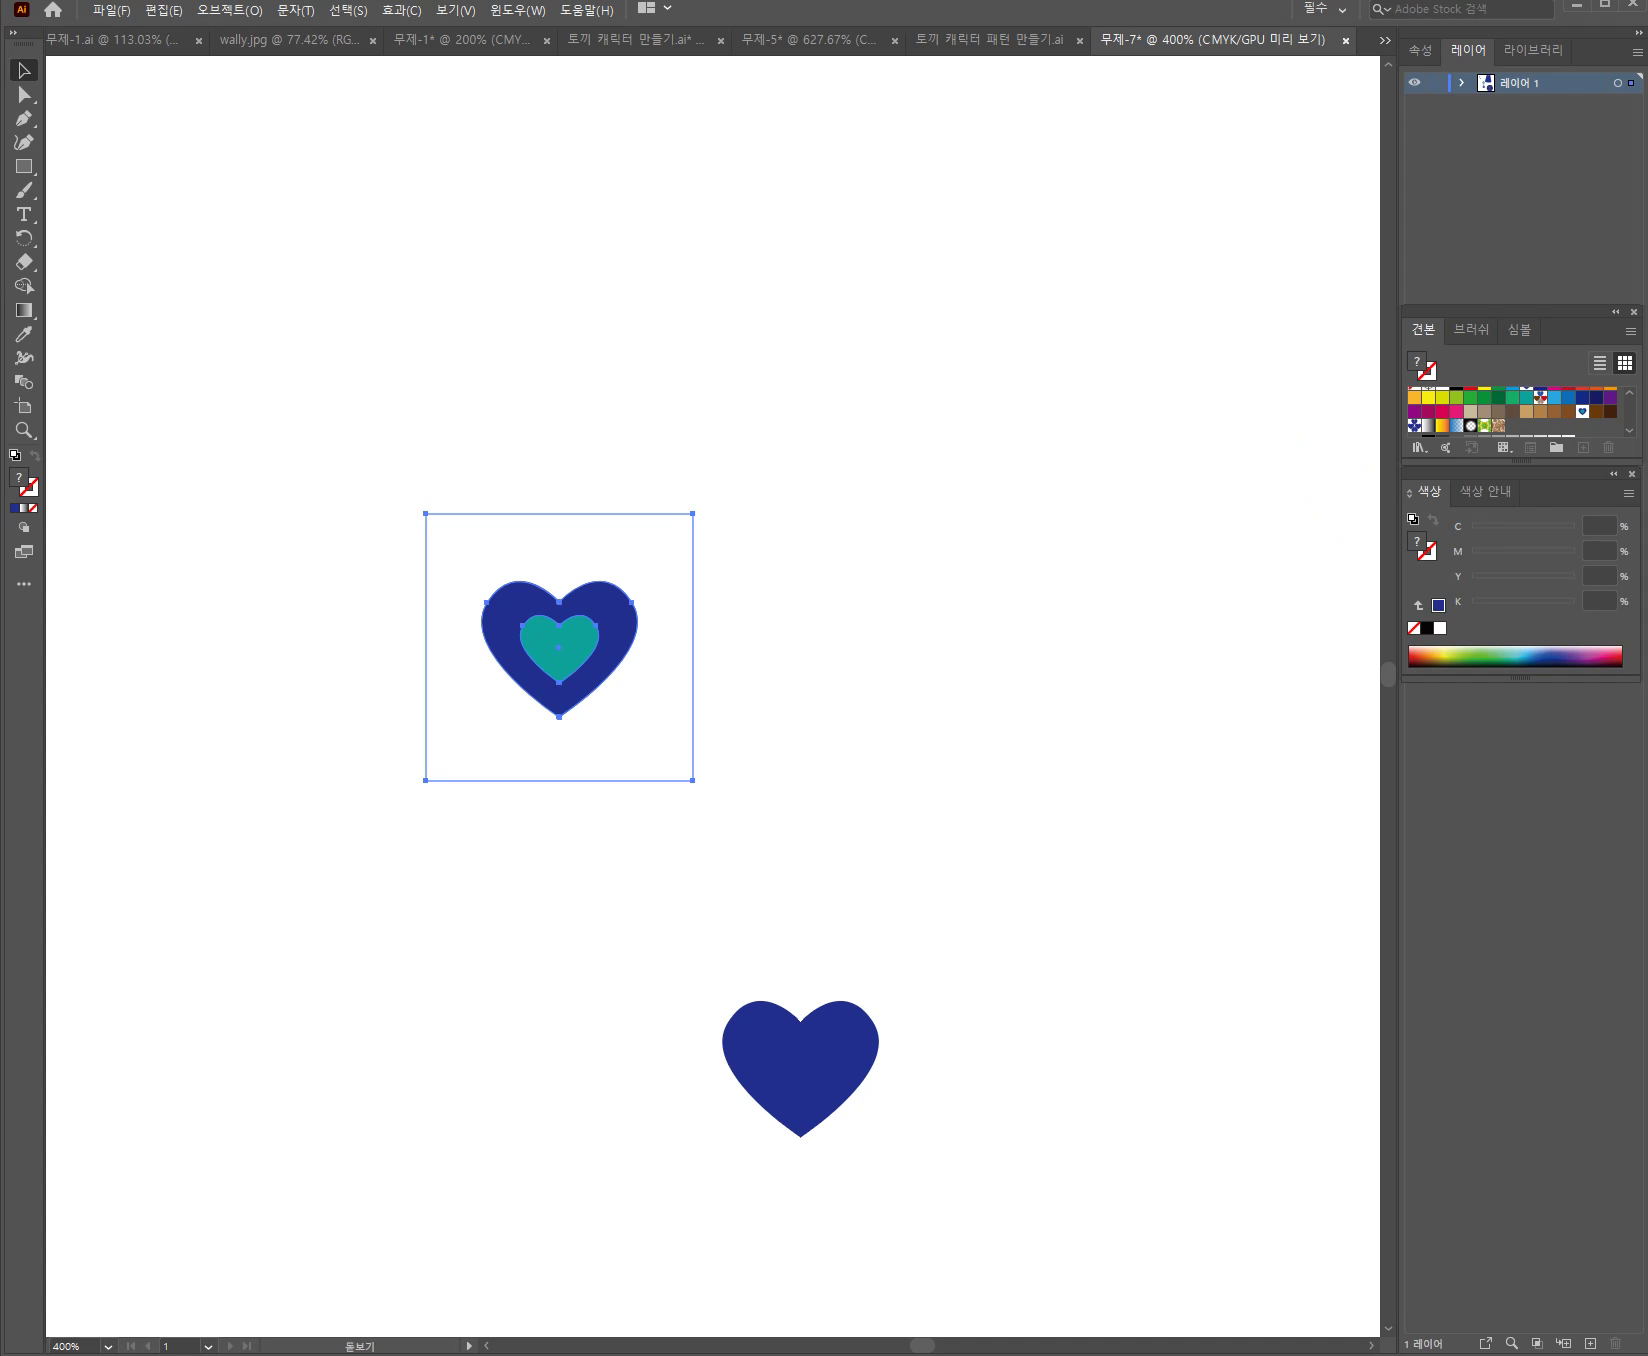
left_click(963, 1028, "ctrl+alt")
left_click(1014, 1038, "ctrl+alt")
left_click(1054, 1028, "ctrl+alt")
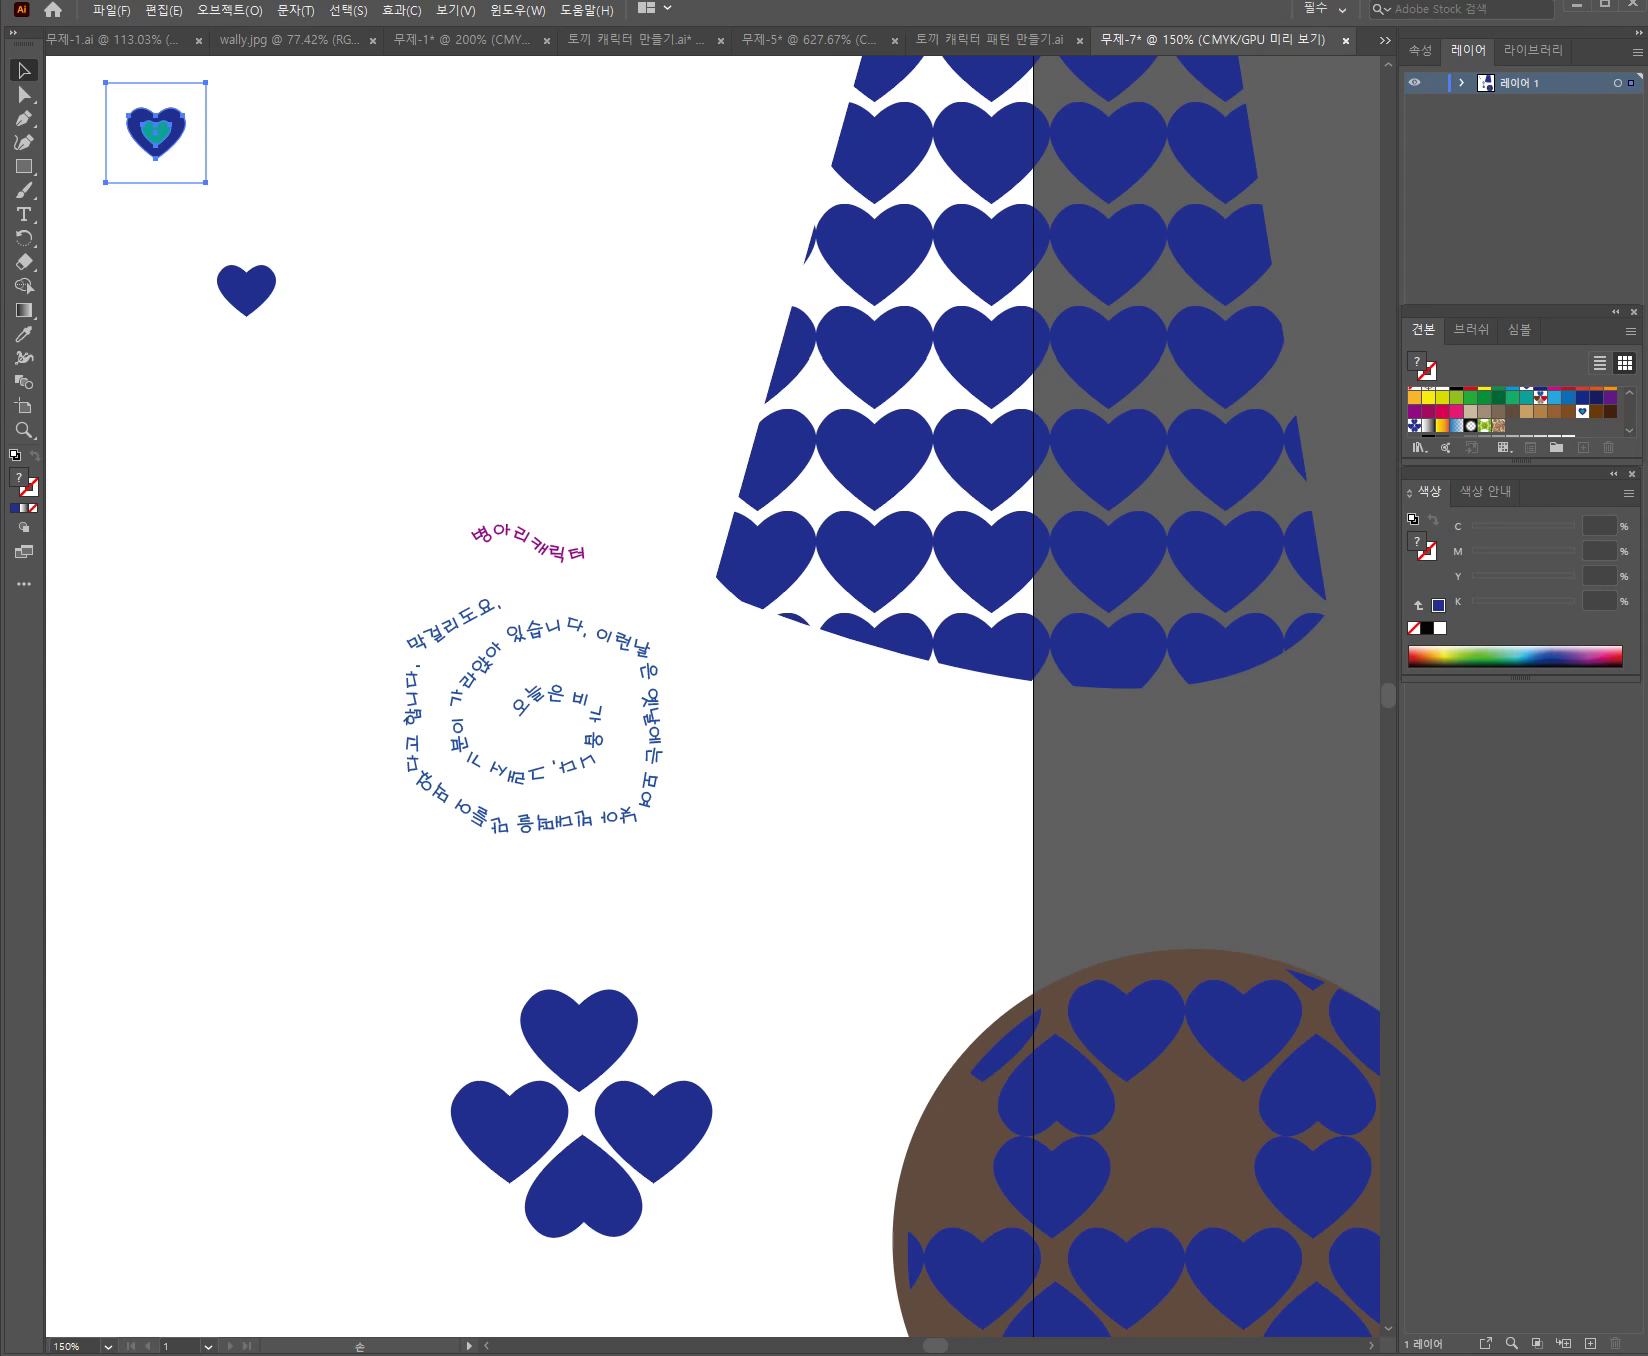
left_click_drag(1000, 600, 770, 898)
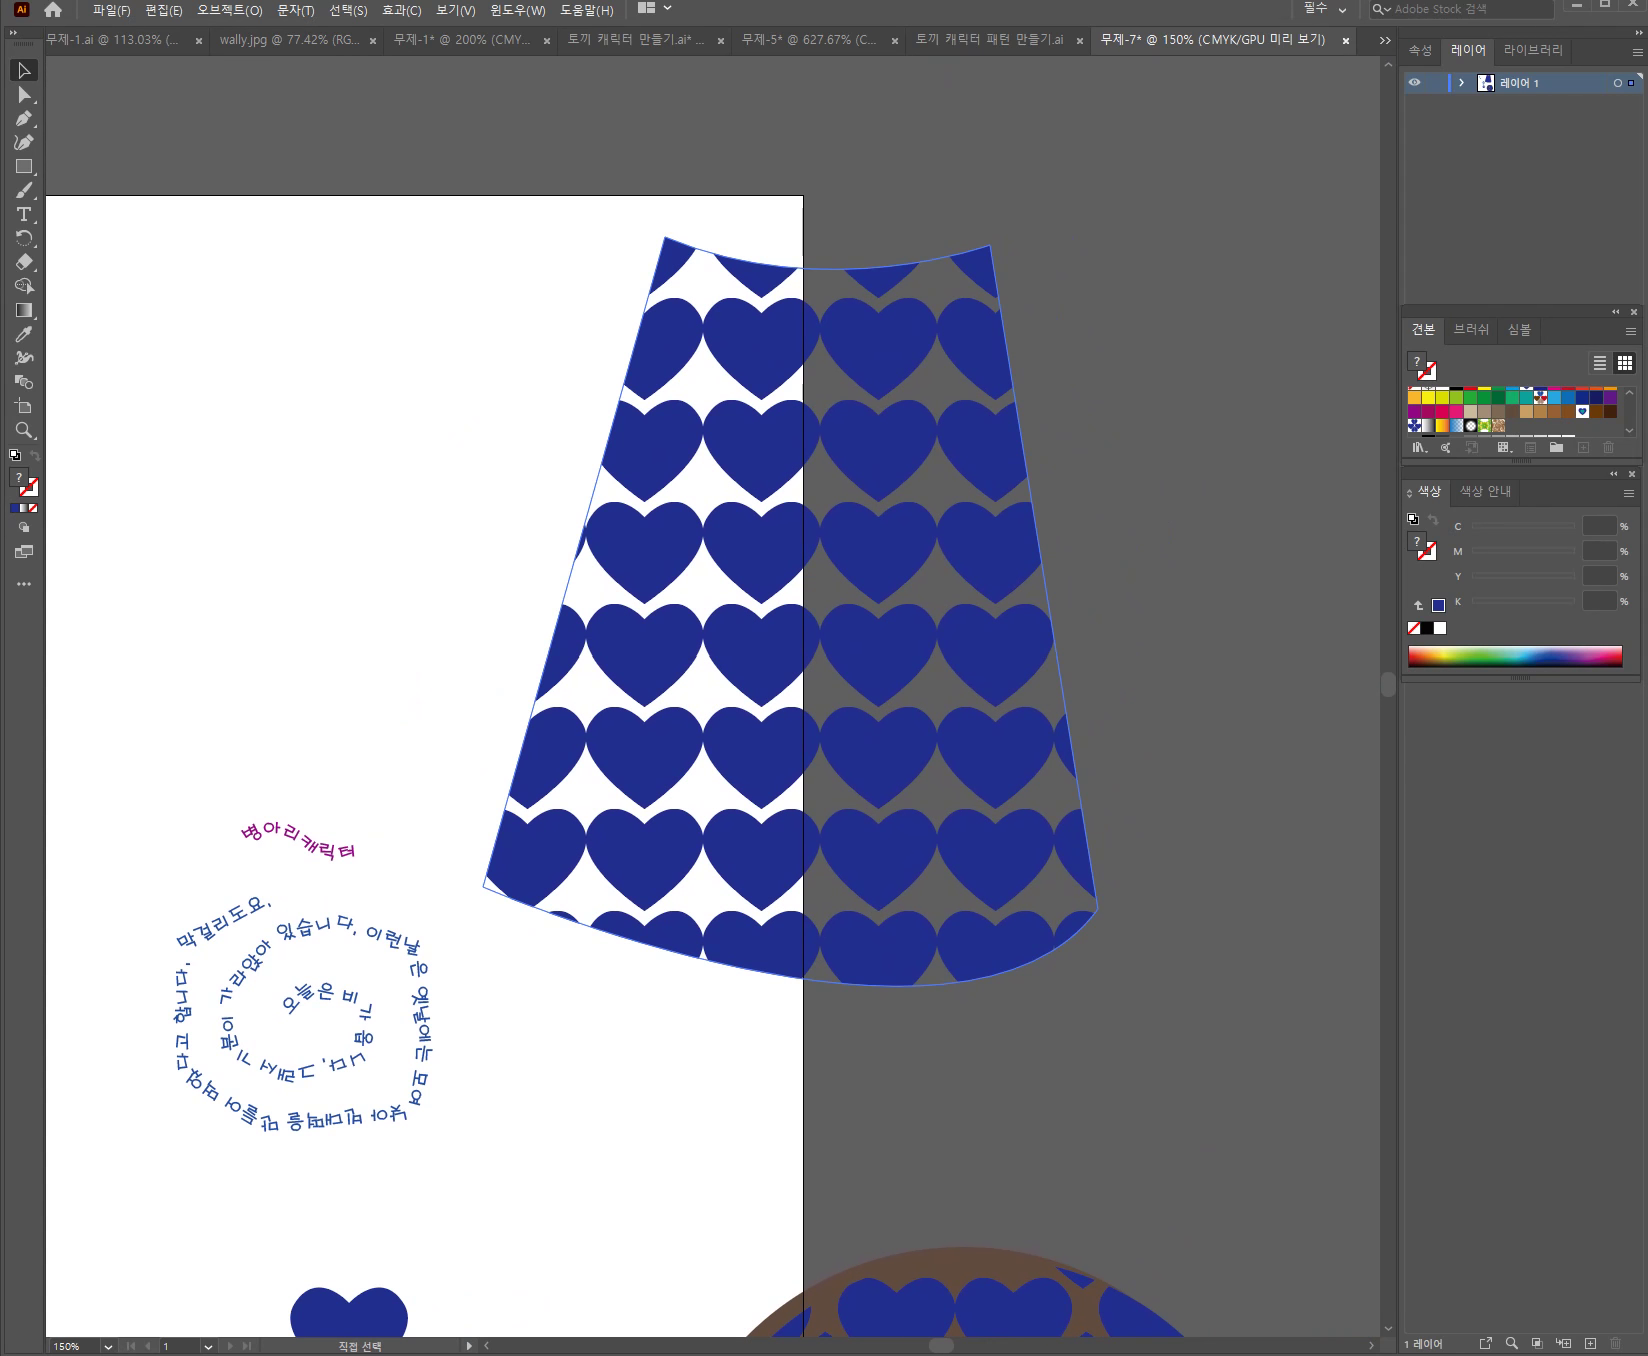
left_click(770, 898, "ctrl")
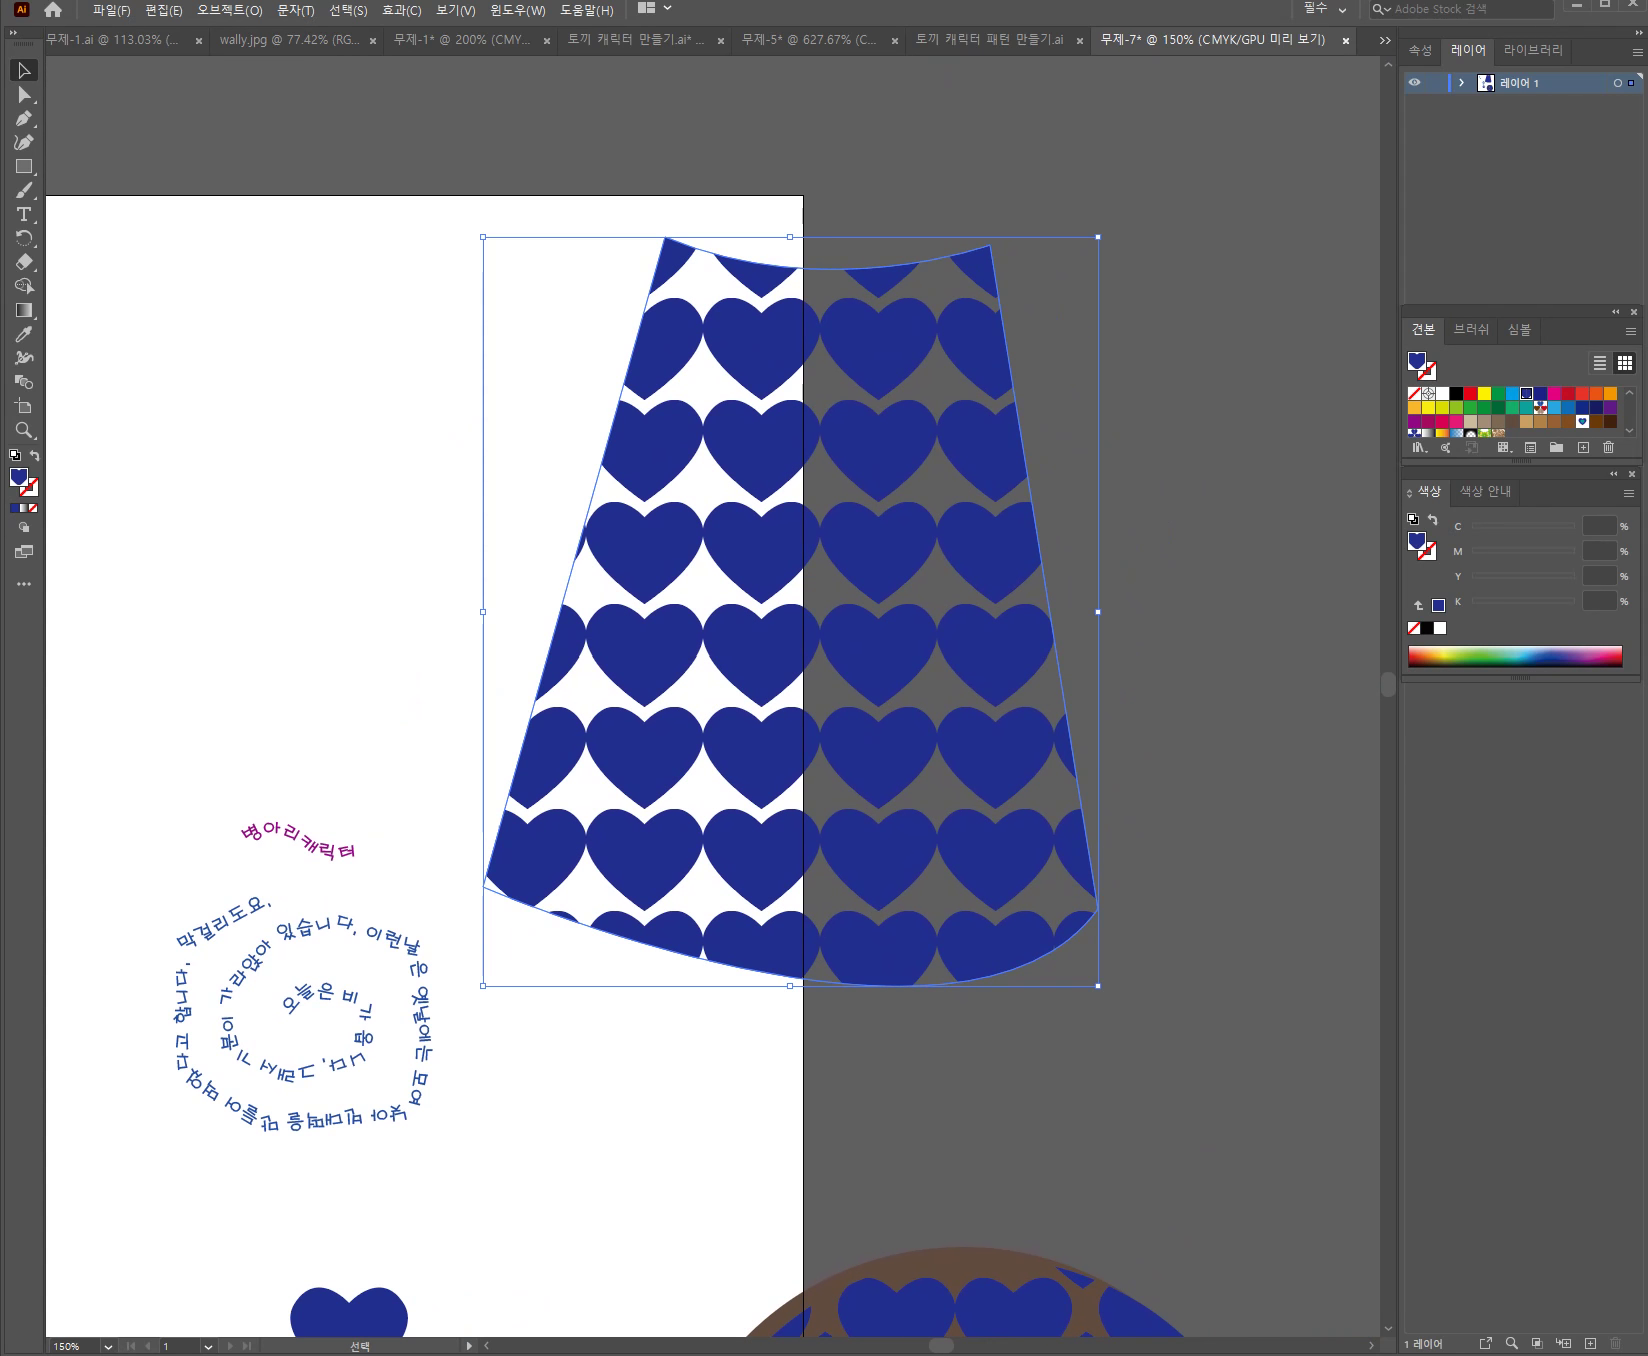
left_click(1582, 421)
left_click_drag(600, 600, 805, 564)
key("space")
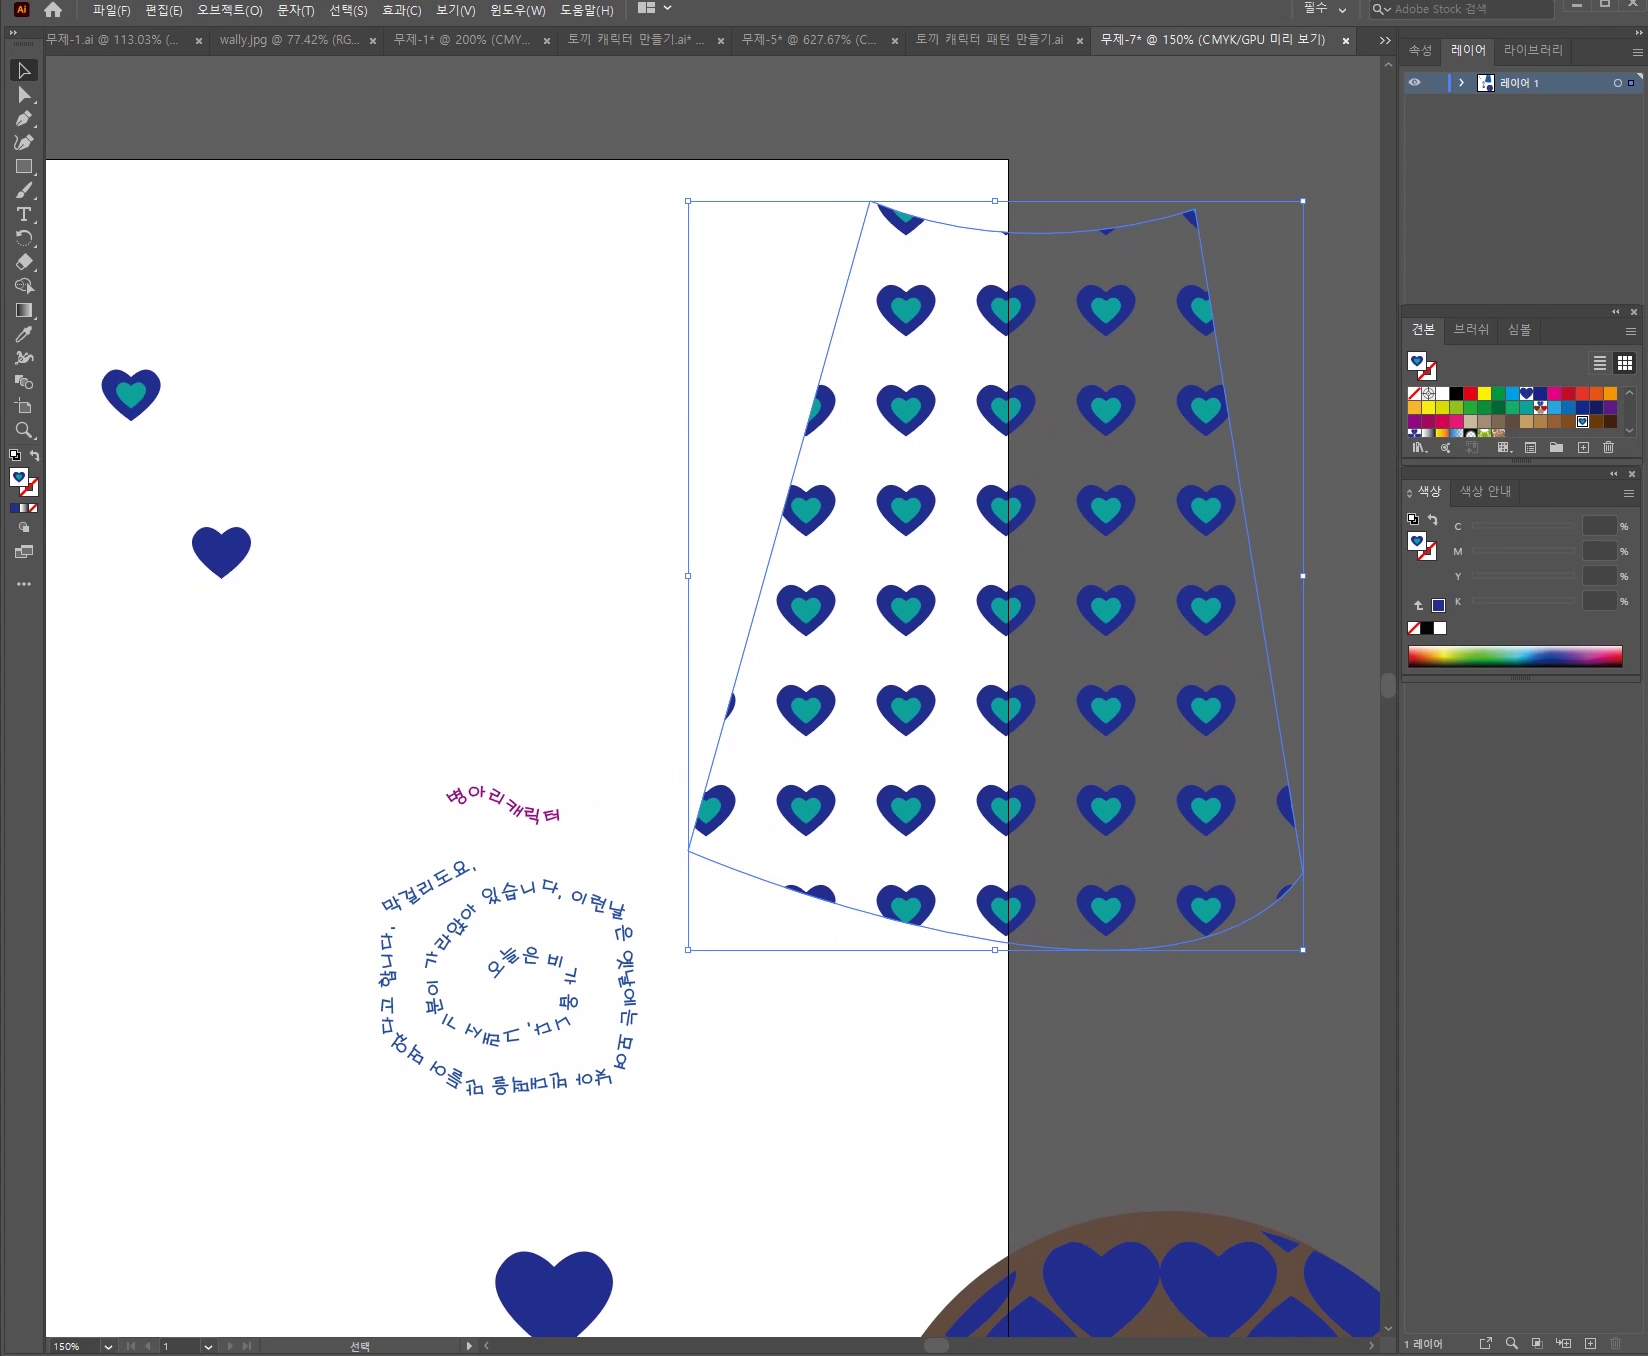
Refill the skirt with the large single-heart swatch and save the separate small blue heart as a new pattern swatch
left_click(1526, 393)
key("a")
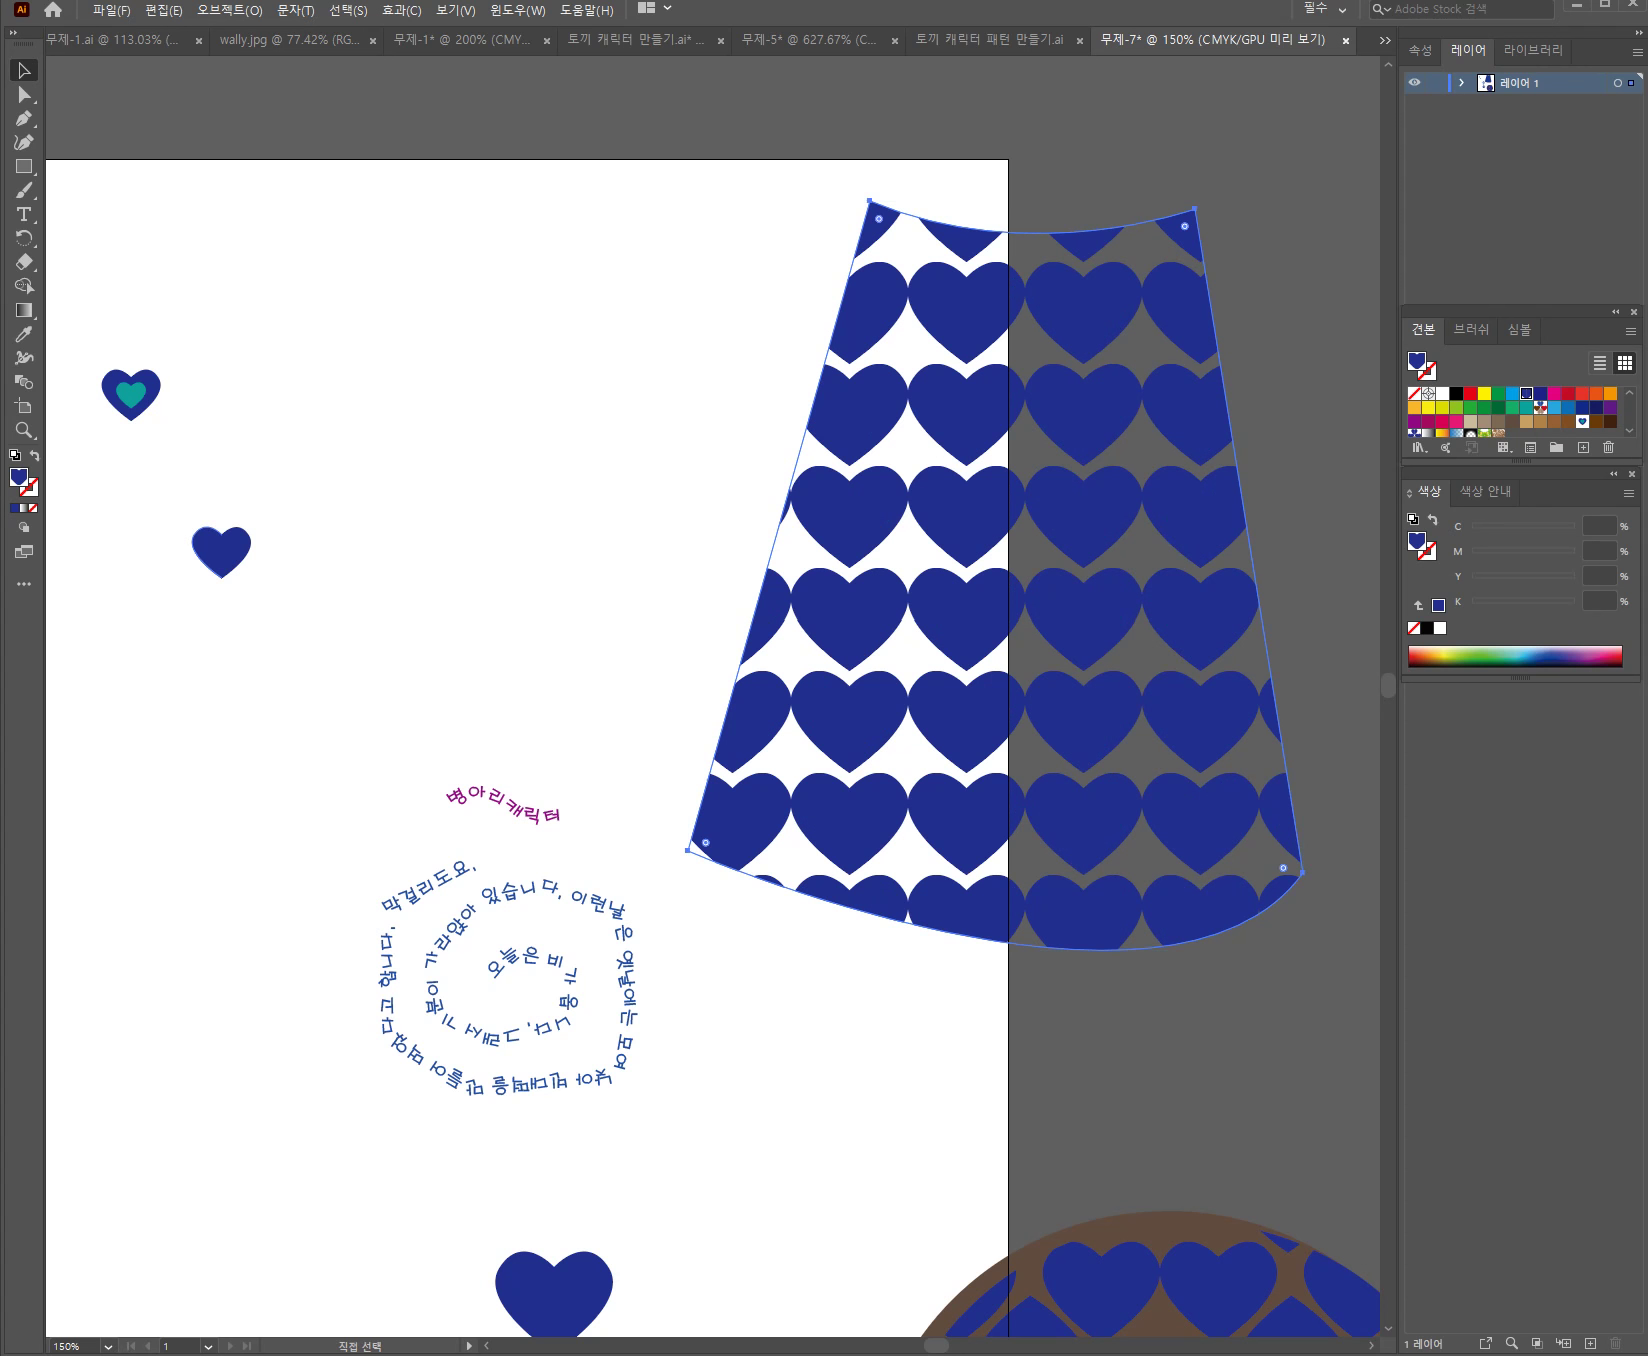
key("v")
left_click(221, 551)
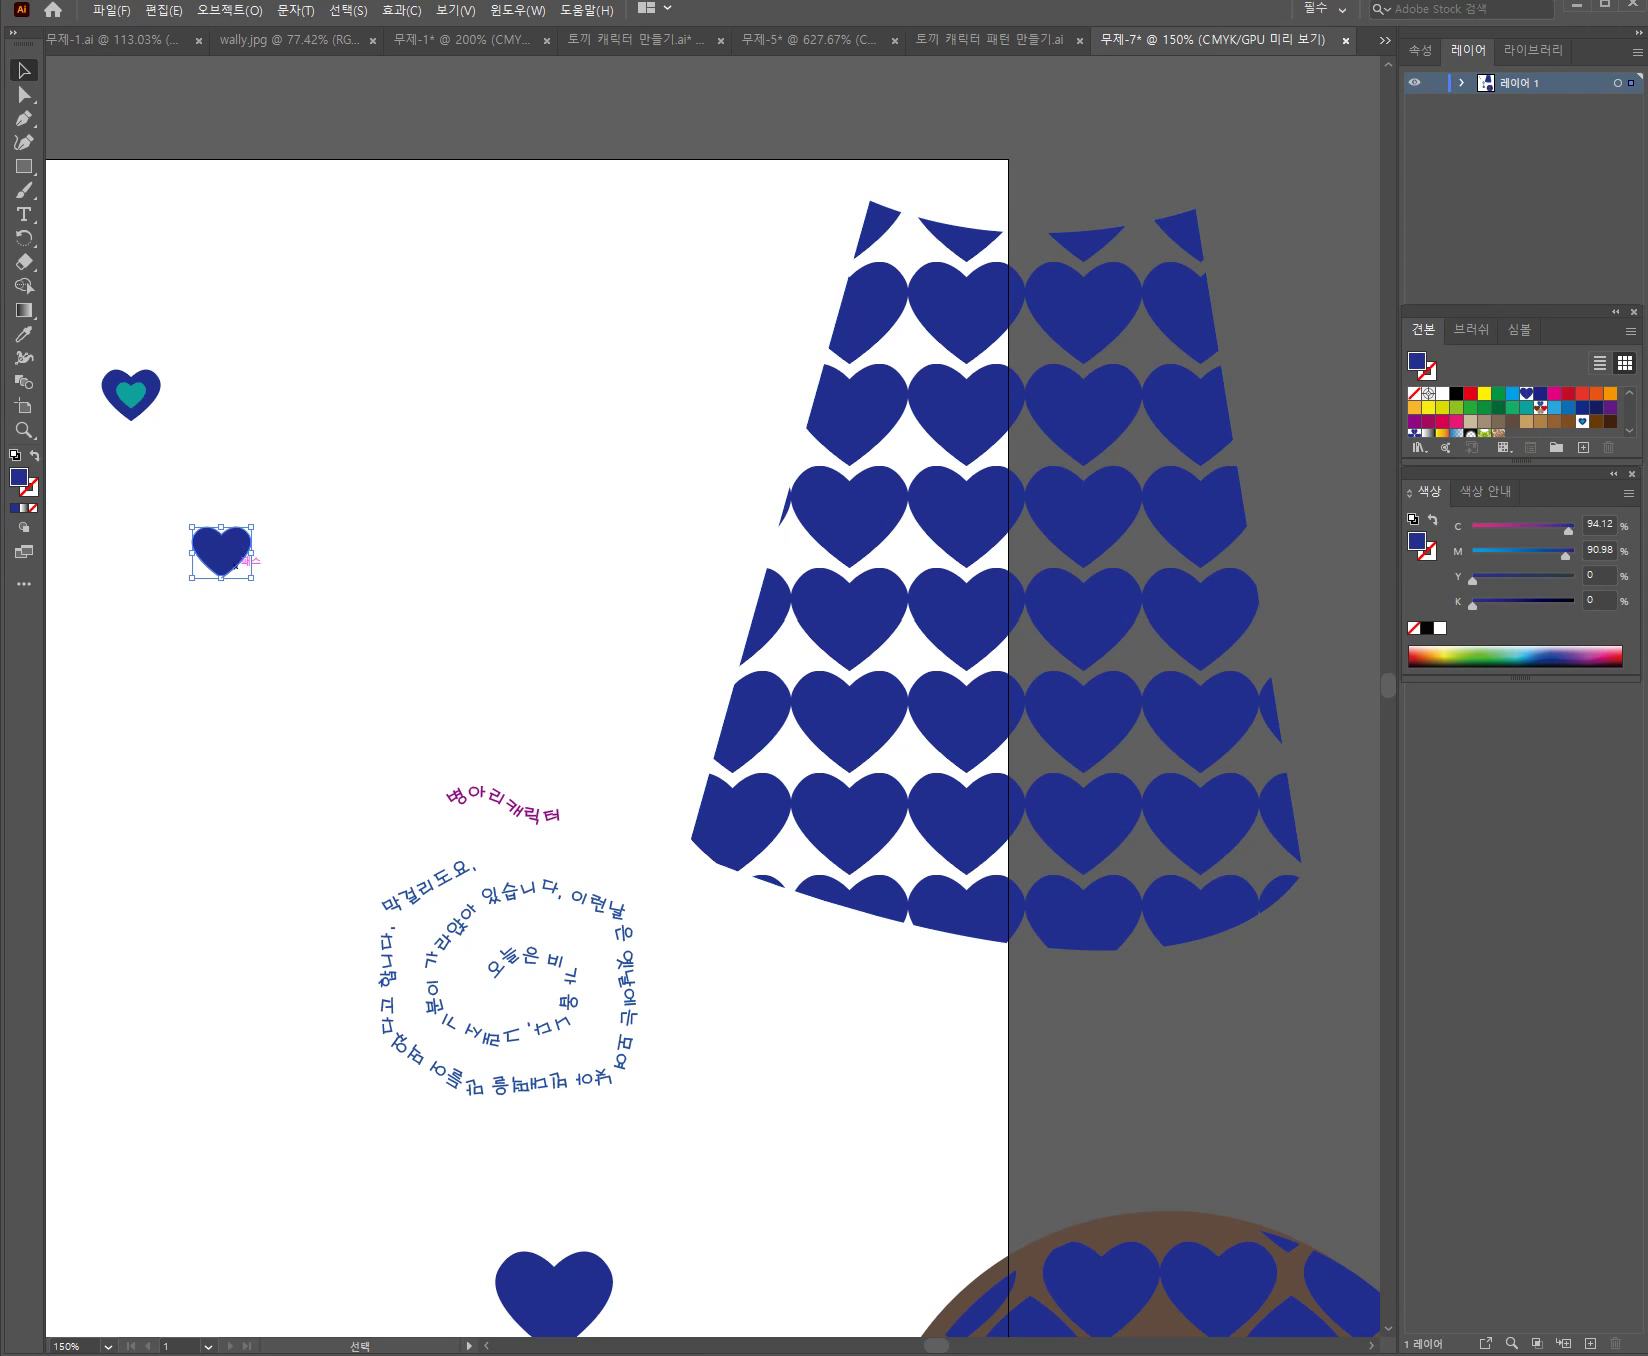
left_click_drag(221, 551, 1500, 410)
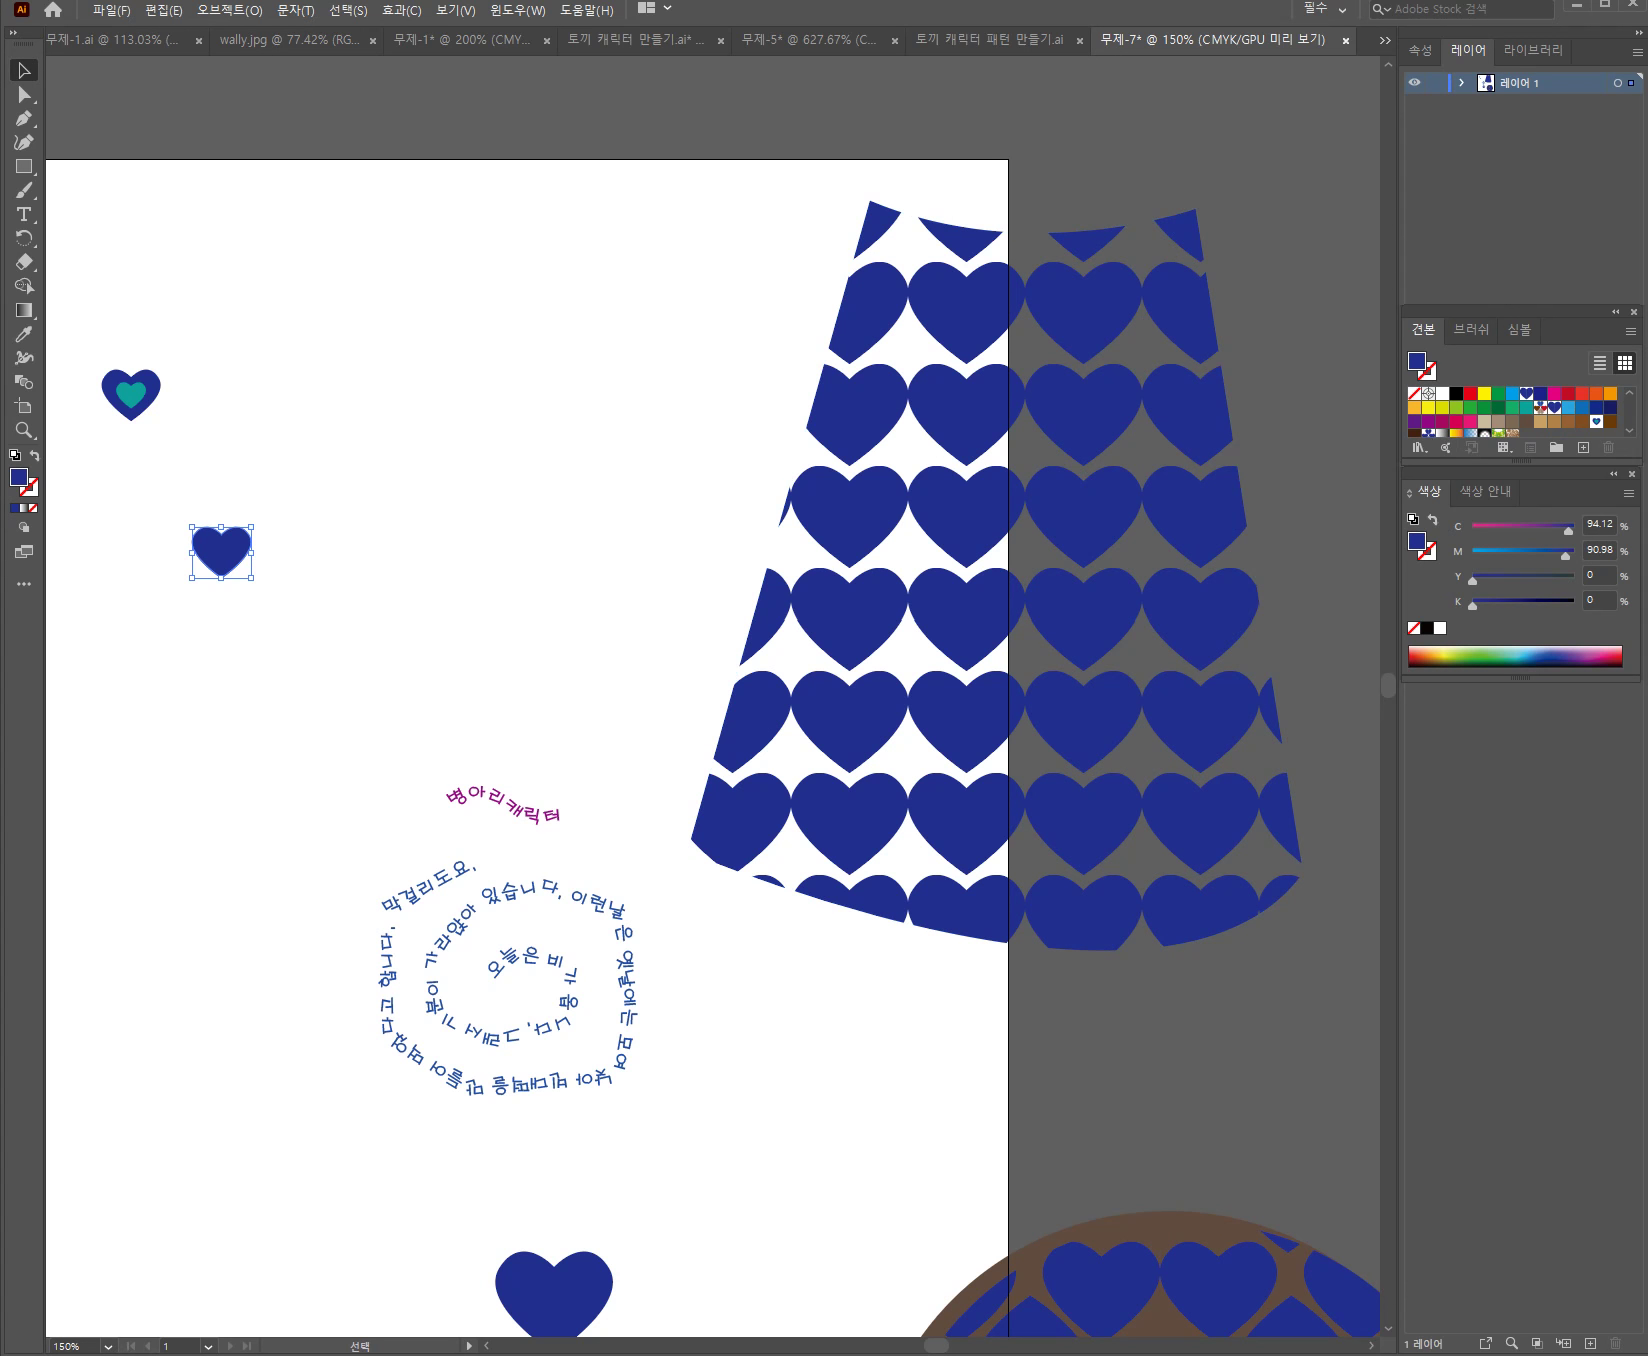
Try the small and large single-heart swatches on the skirt, ending with the two-tone heart swatch as its fill
left_click(966, 600)
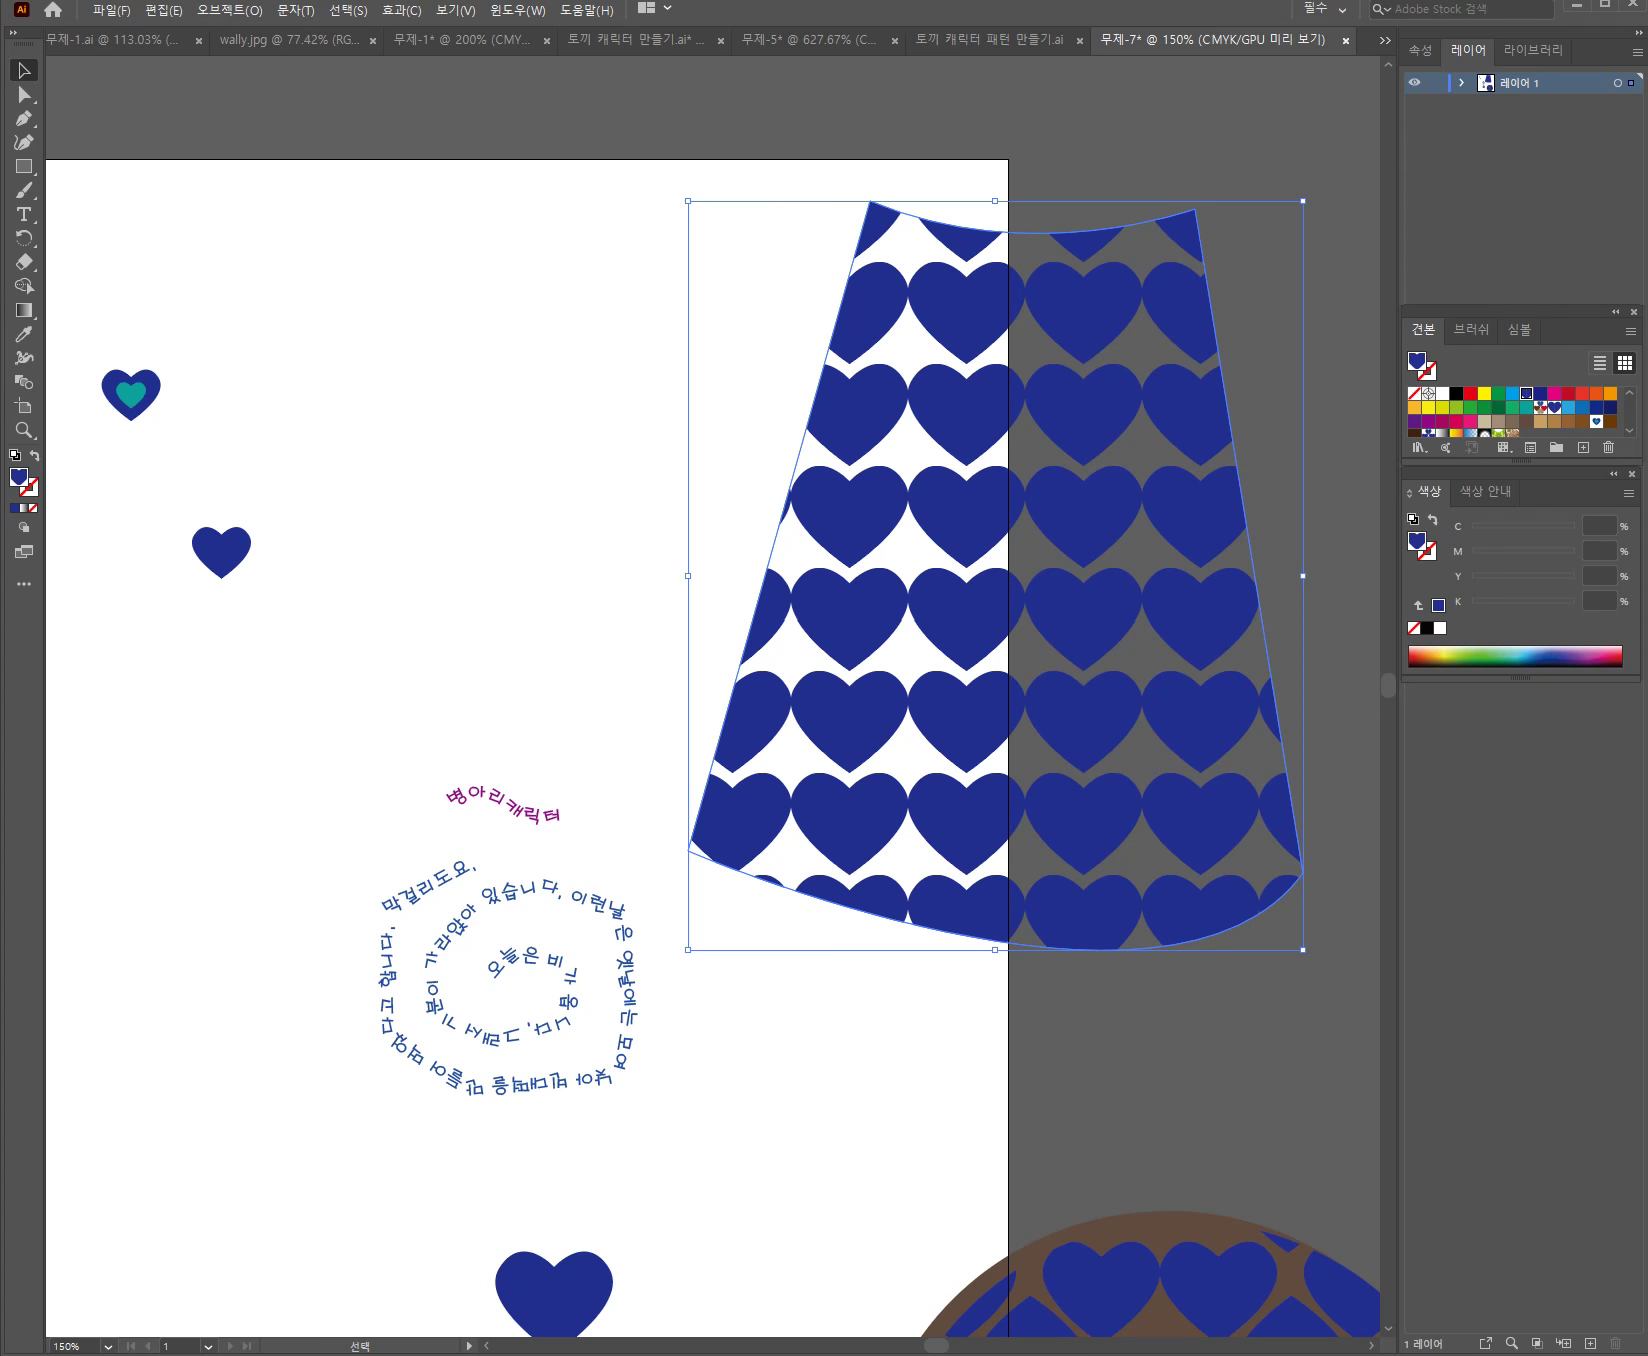
left_click(1555, 407)
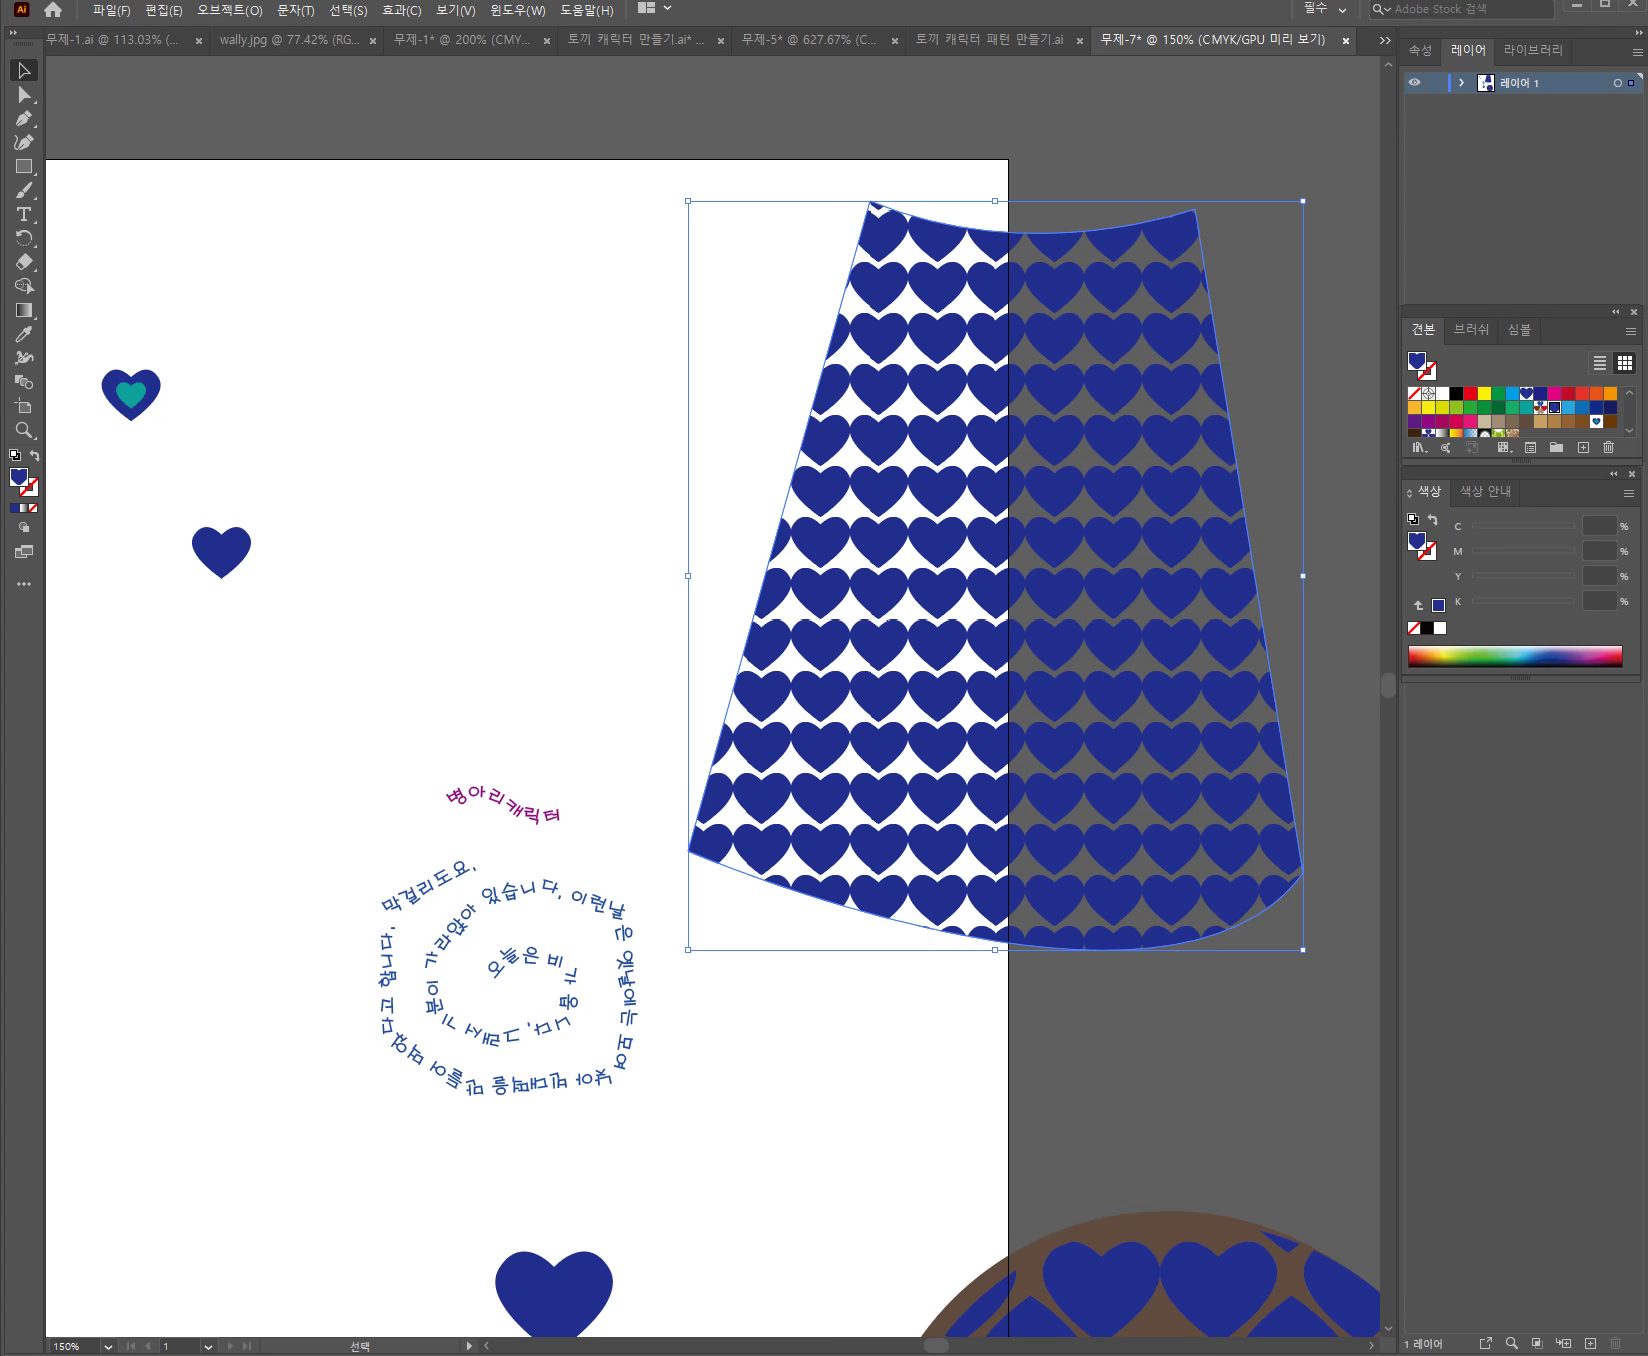
left_click(1526, 393)
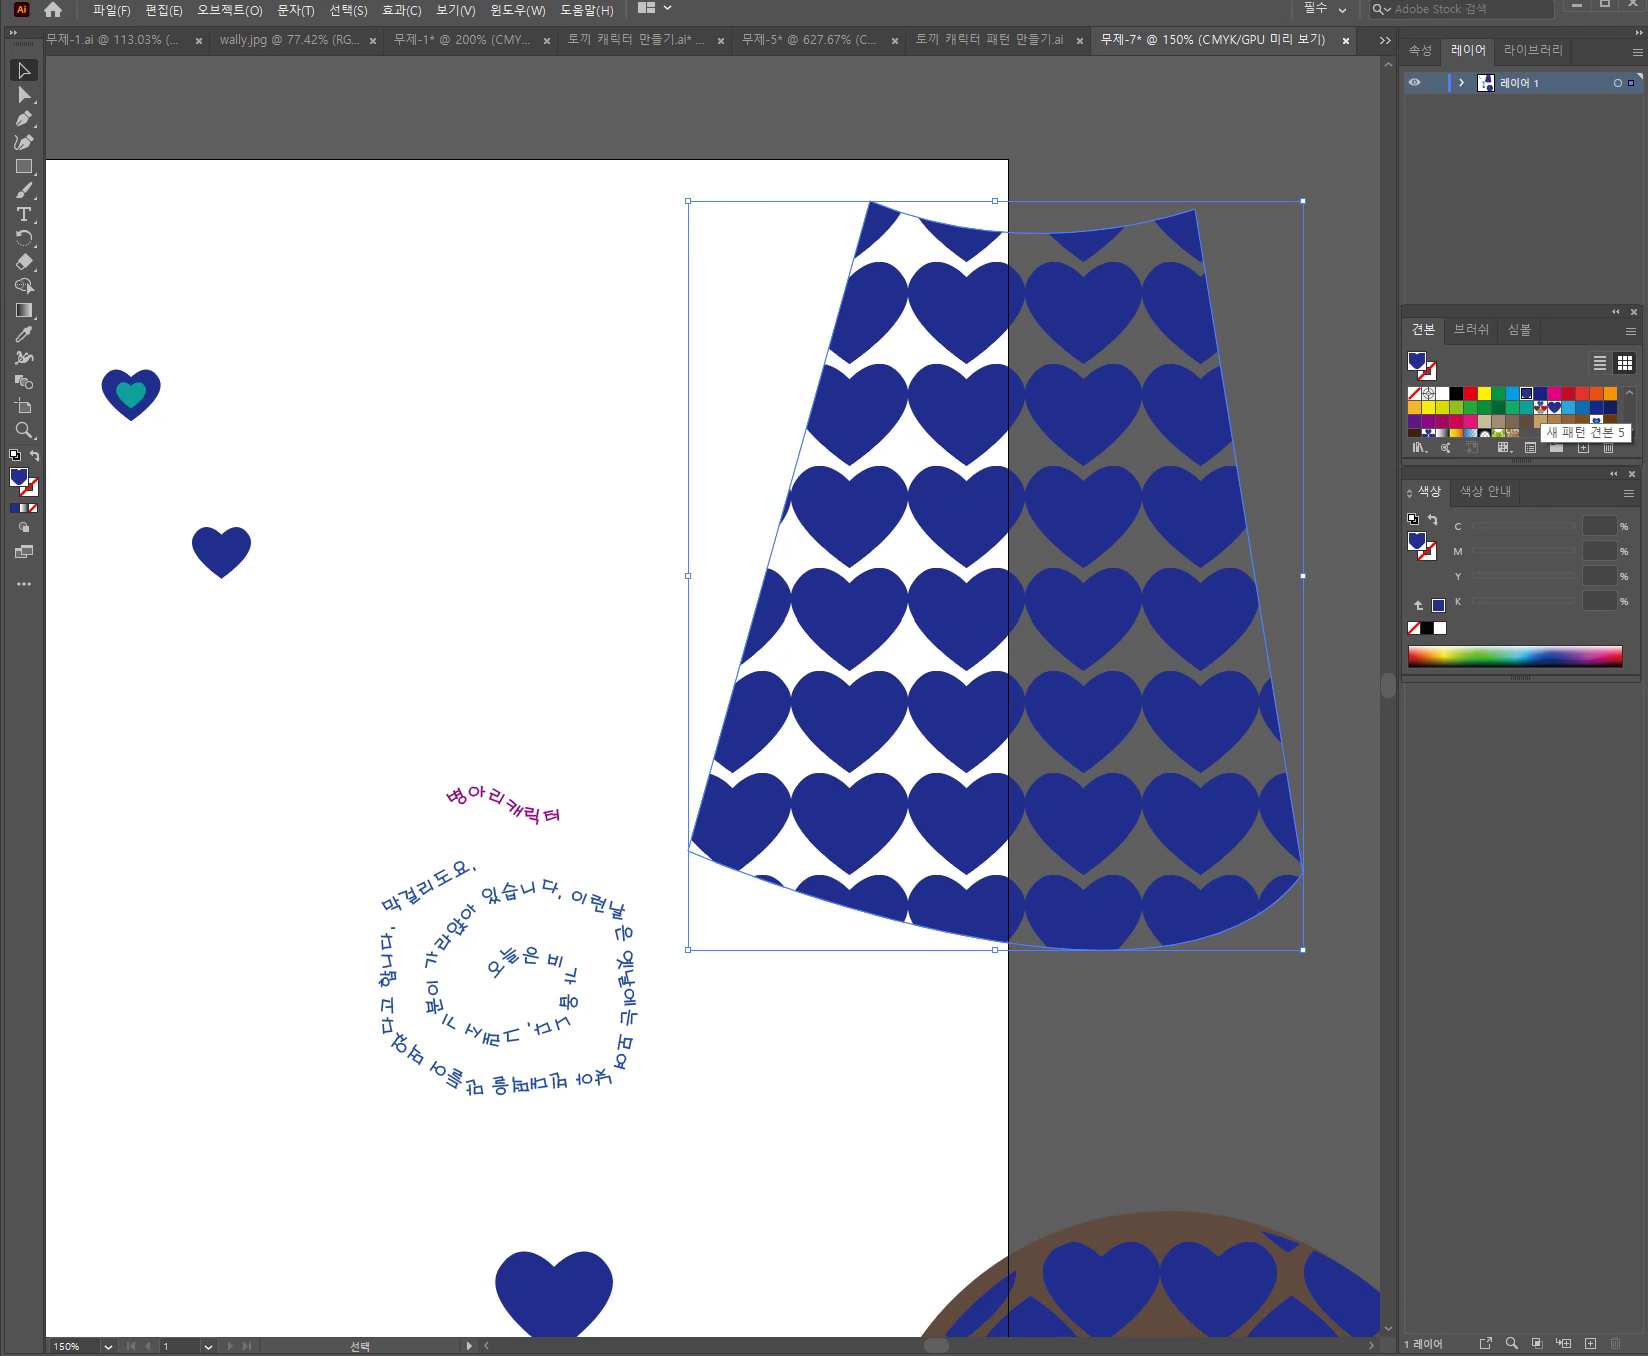
left_click(1596, 421)
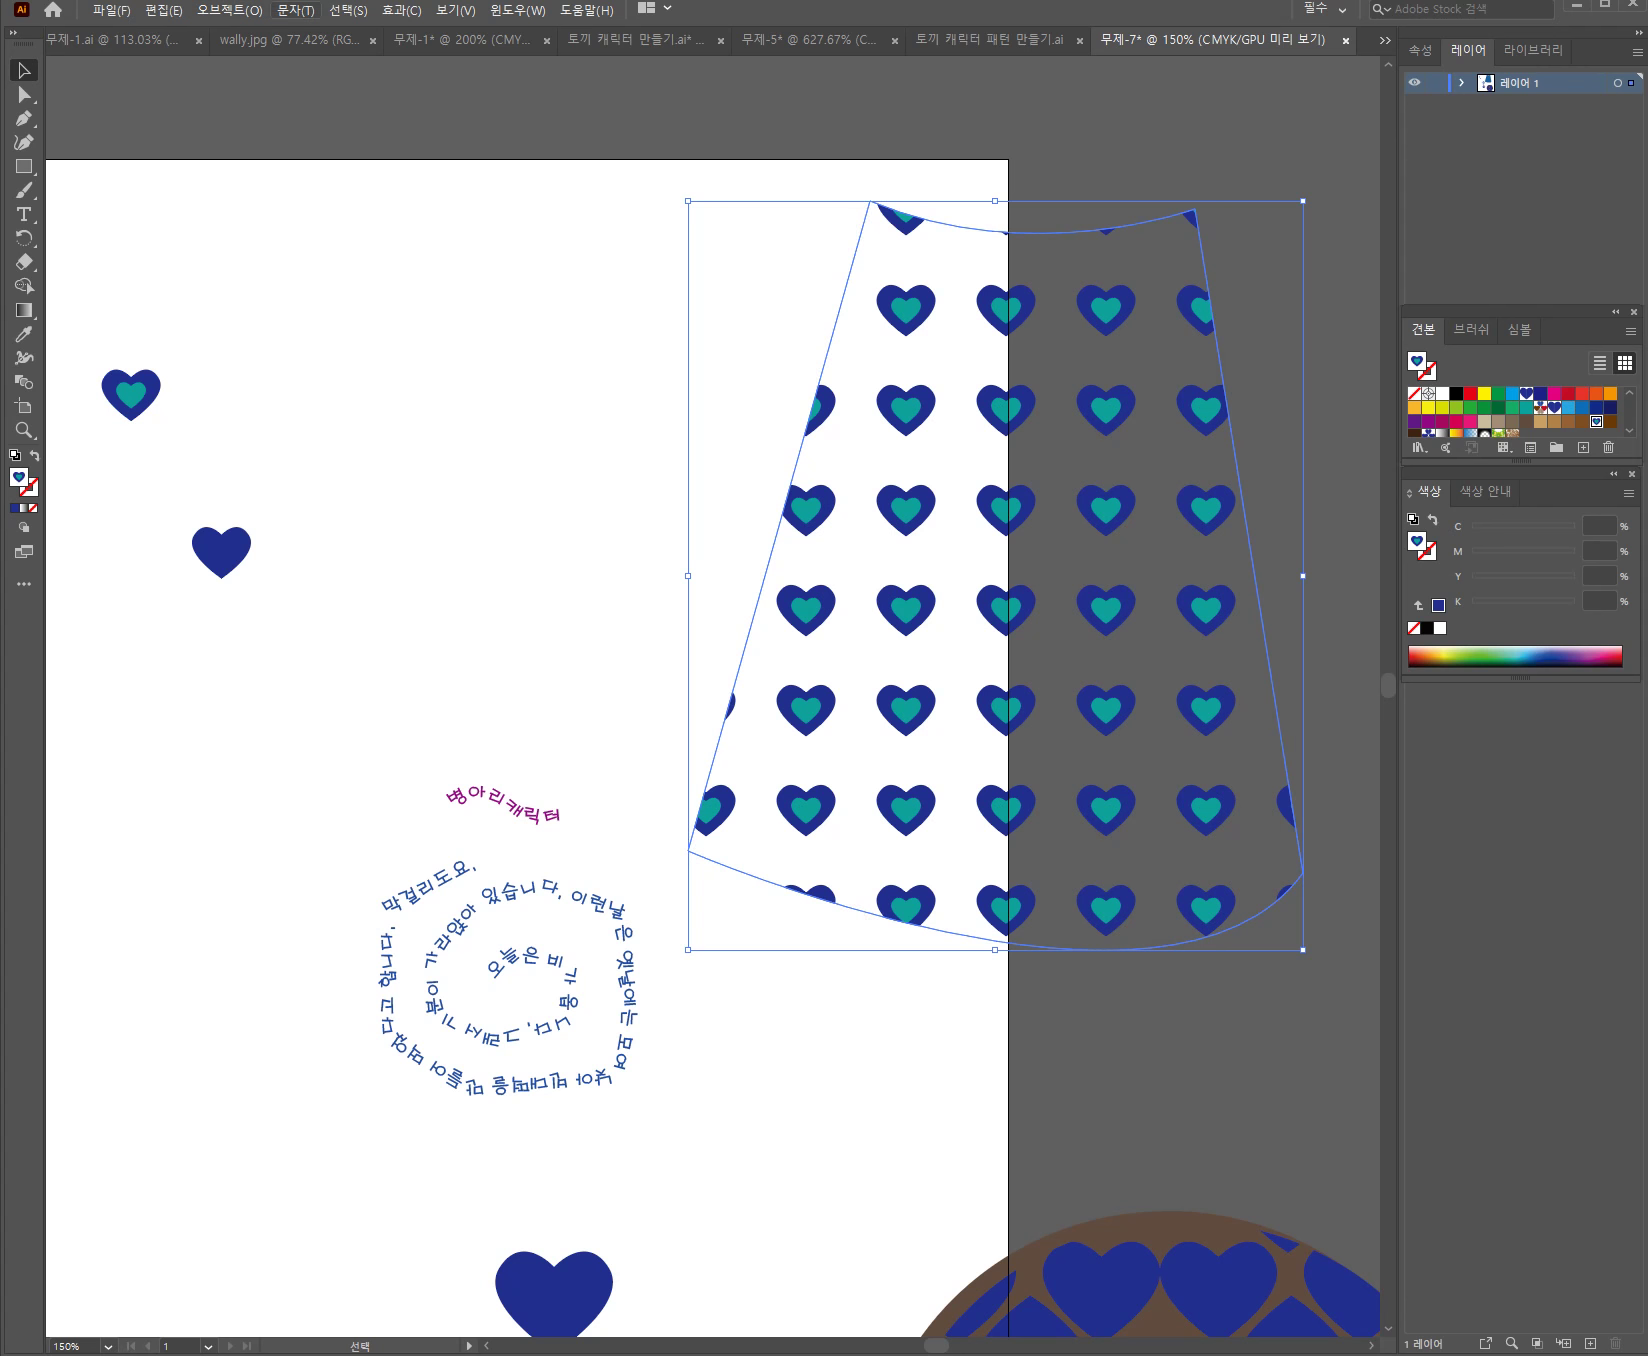
Rotate the skirt shape by 10° about its centre, transforming the object but not its pattern
key("r")
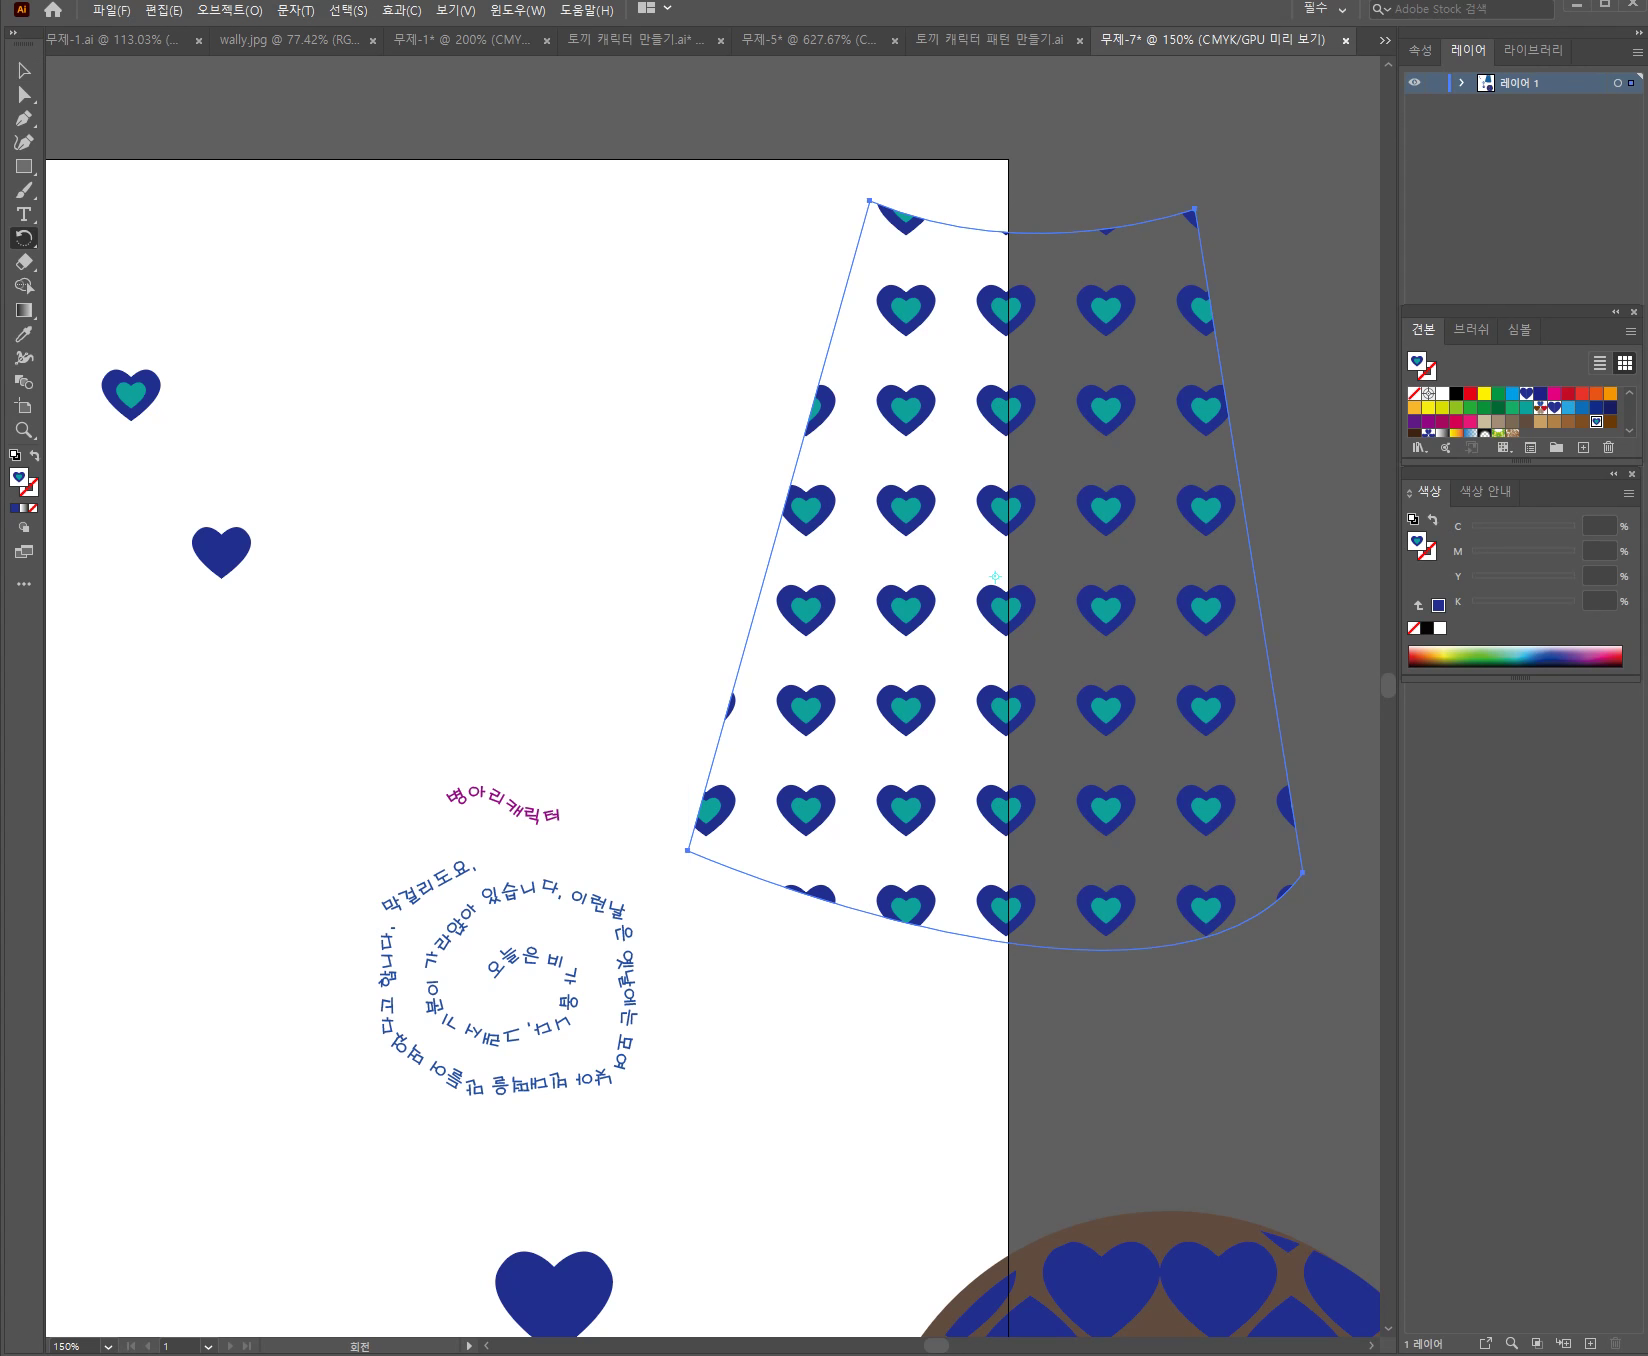
key("ctrl")
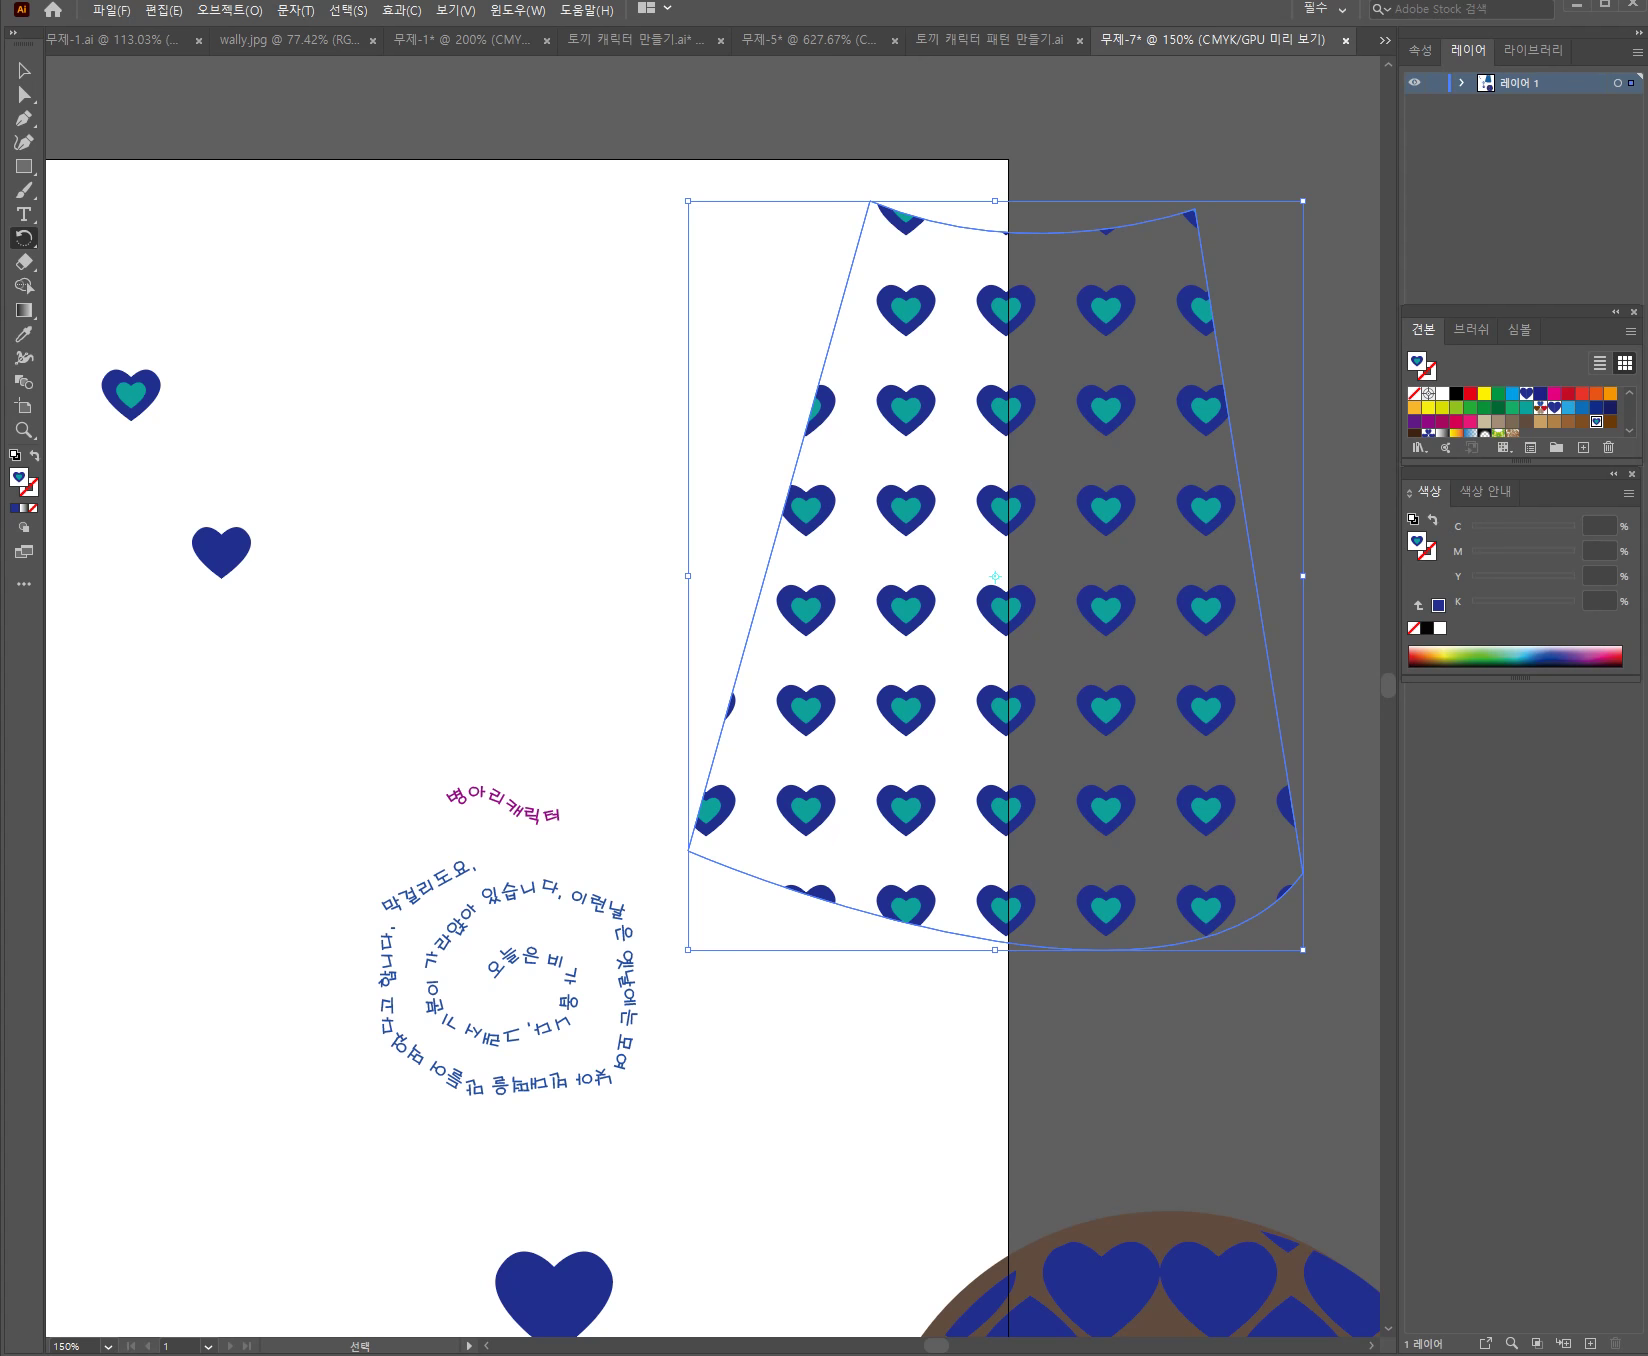
key("ctrl")
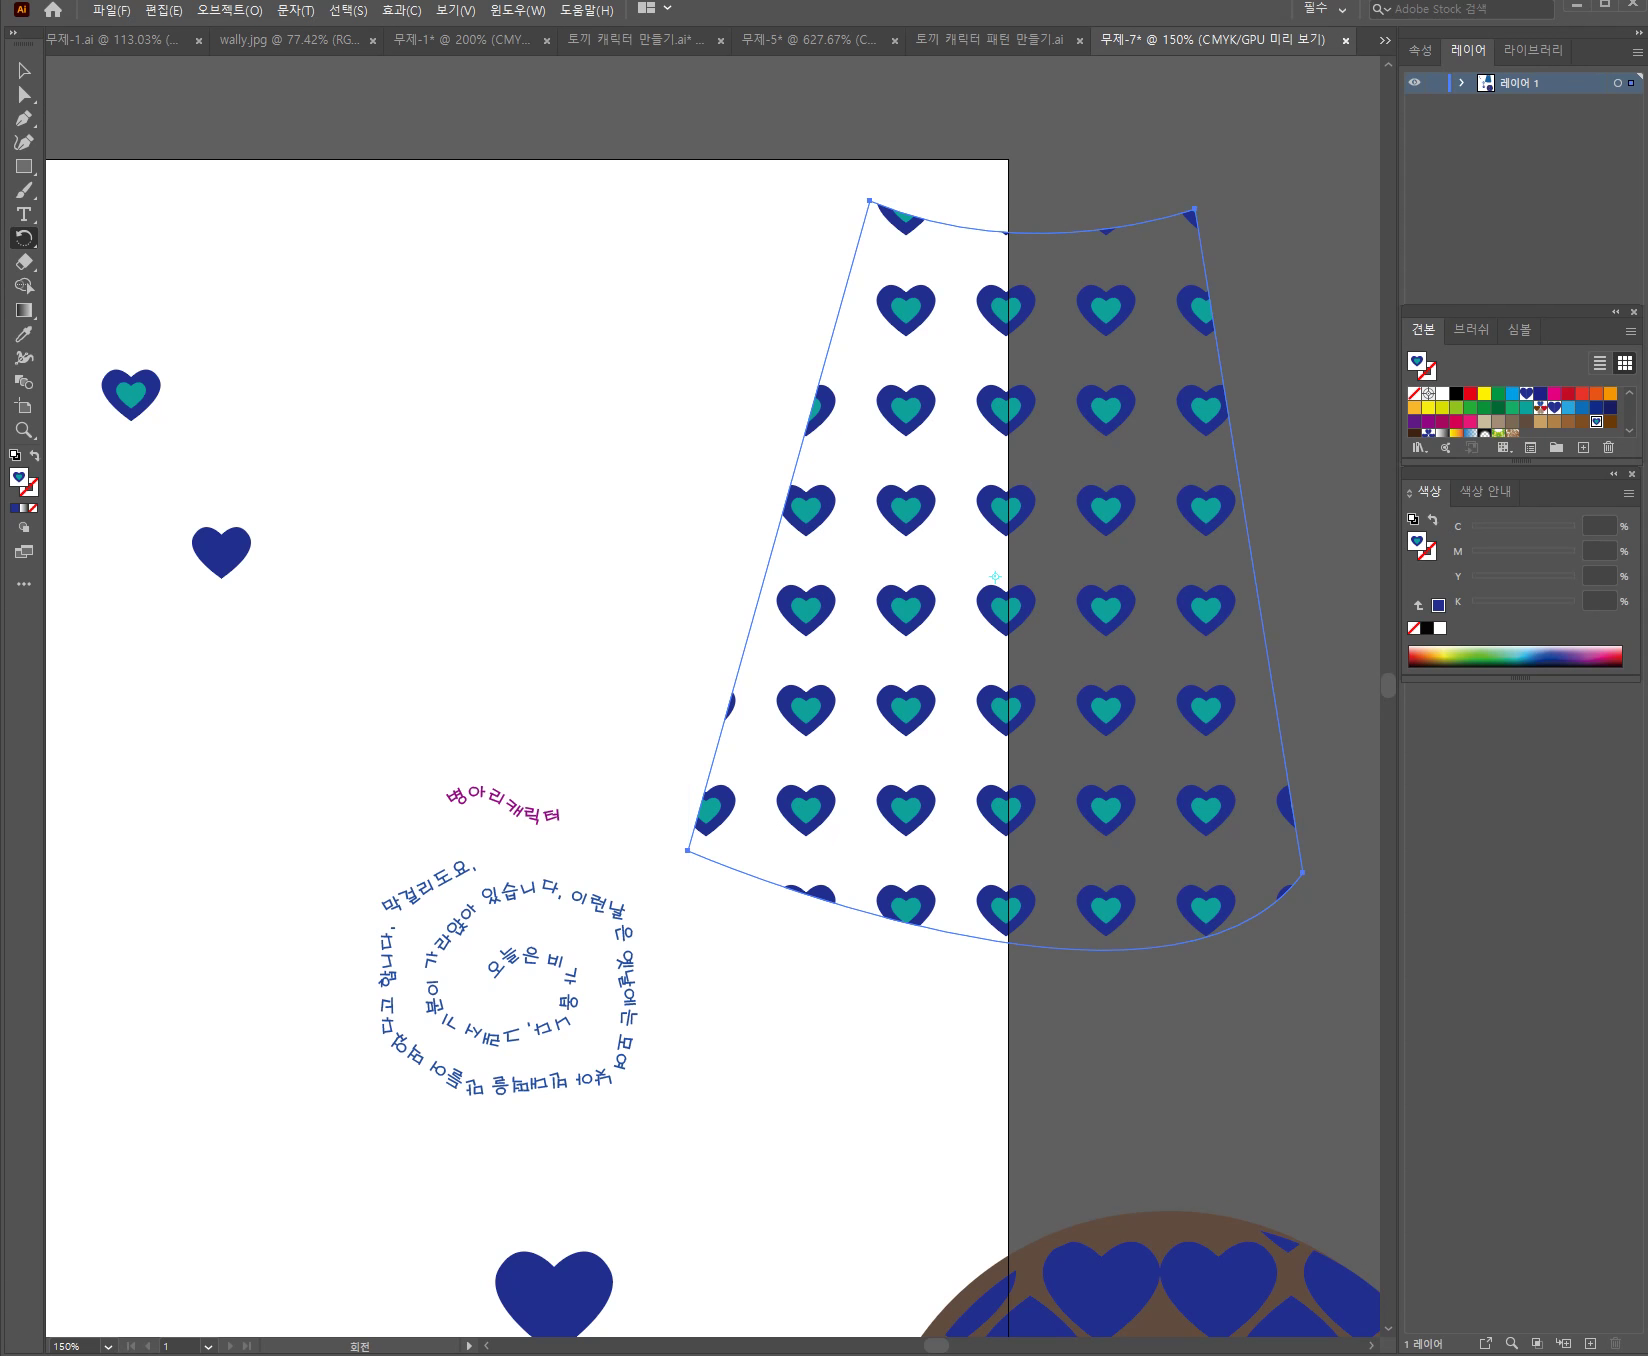
key("Return")
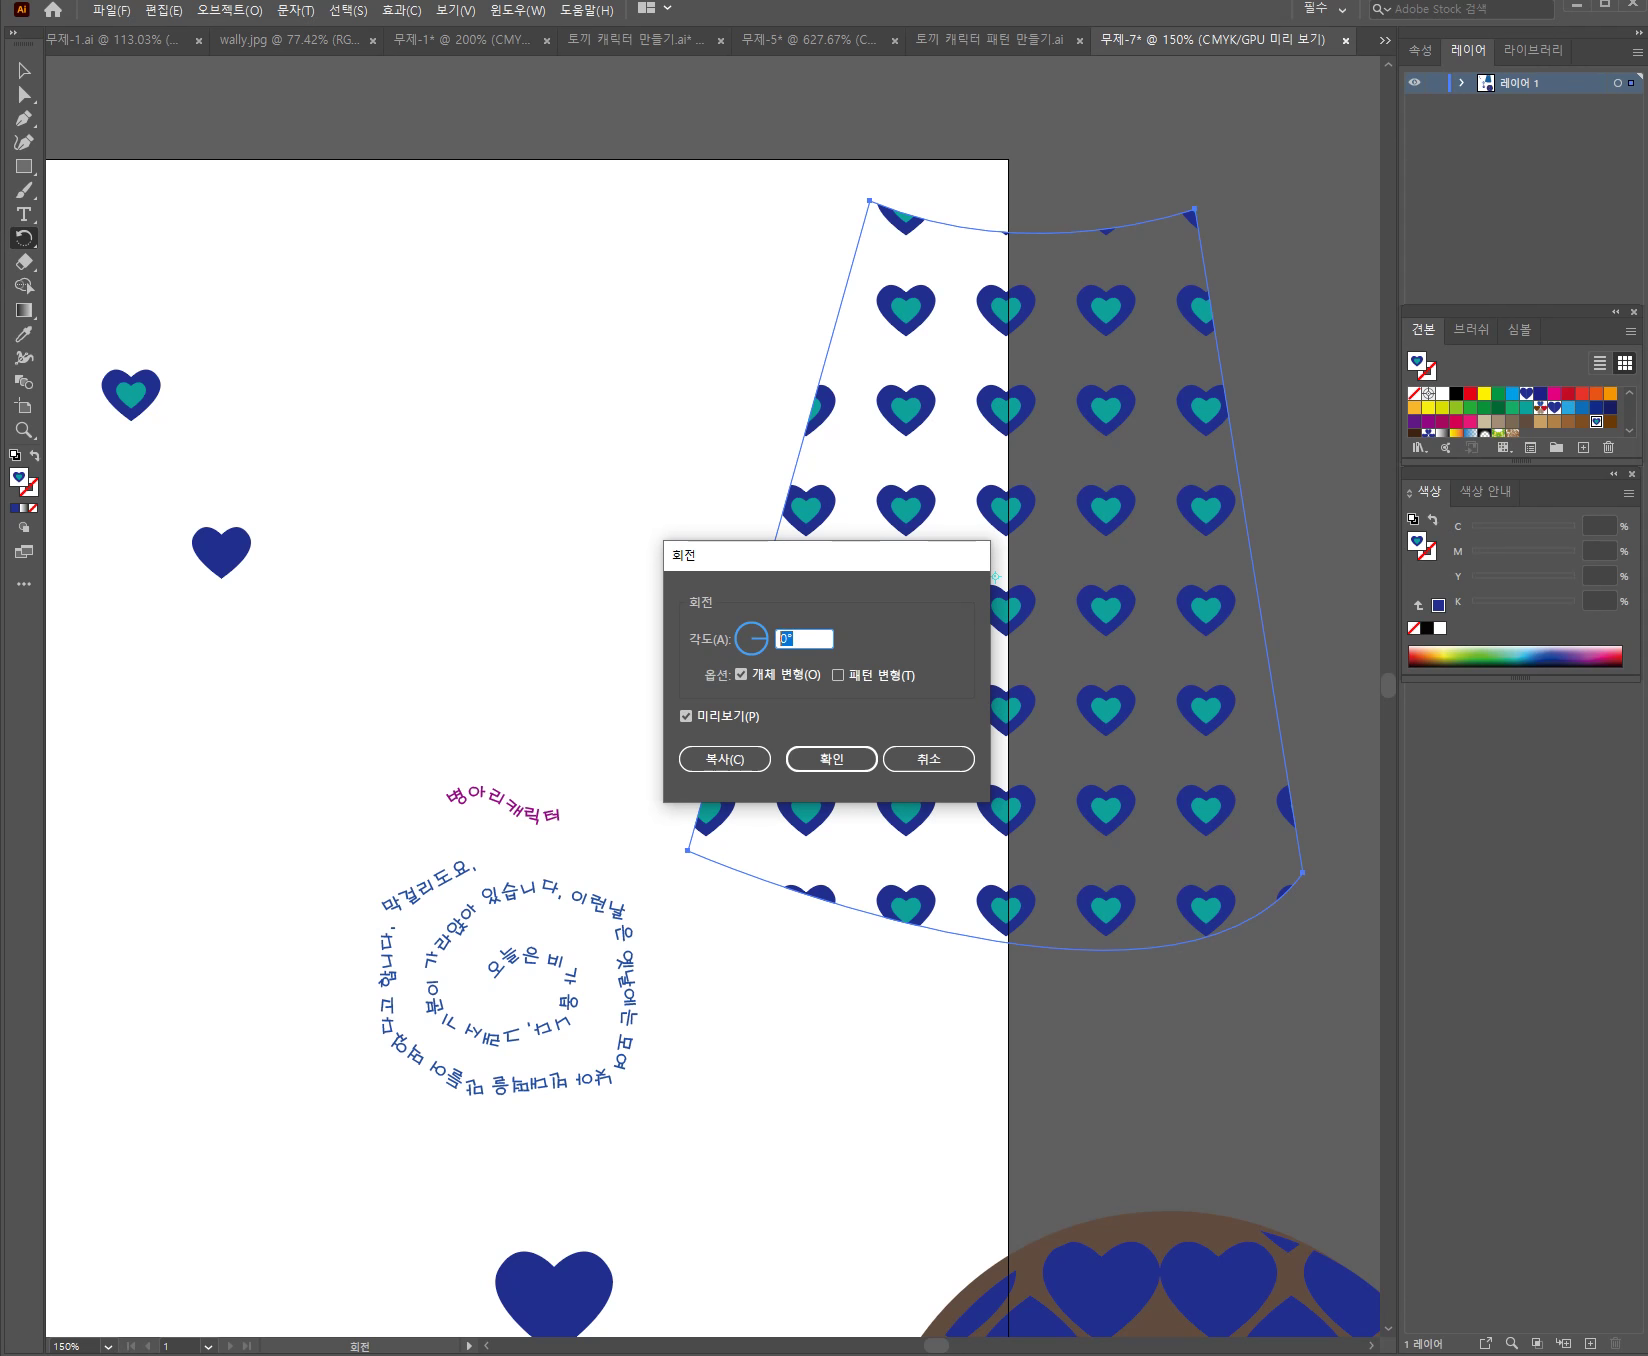
type("10")
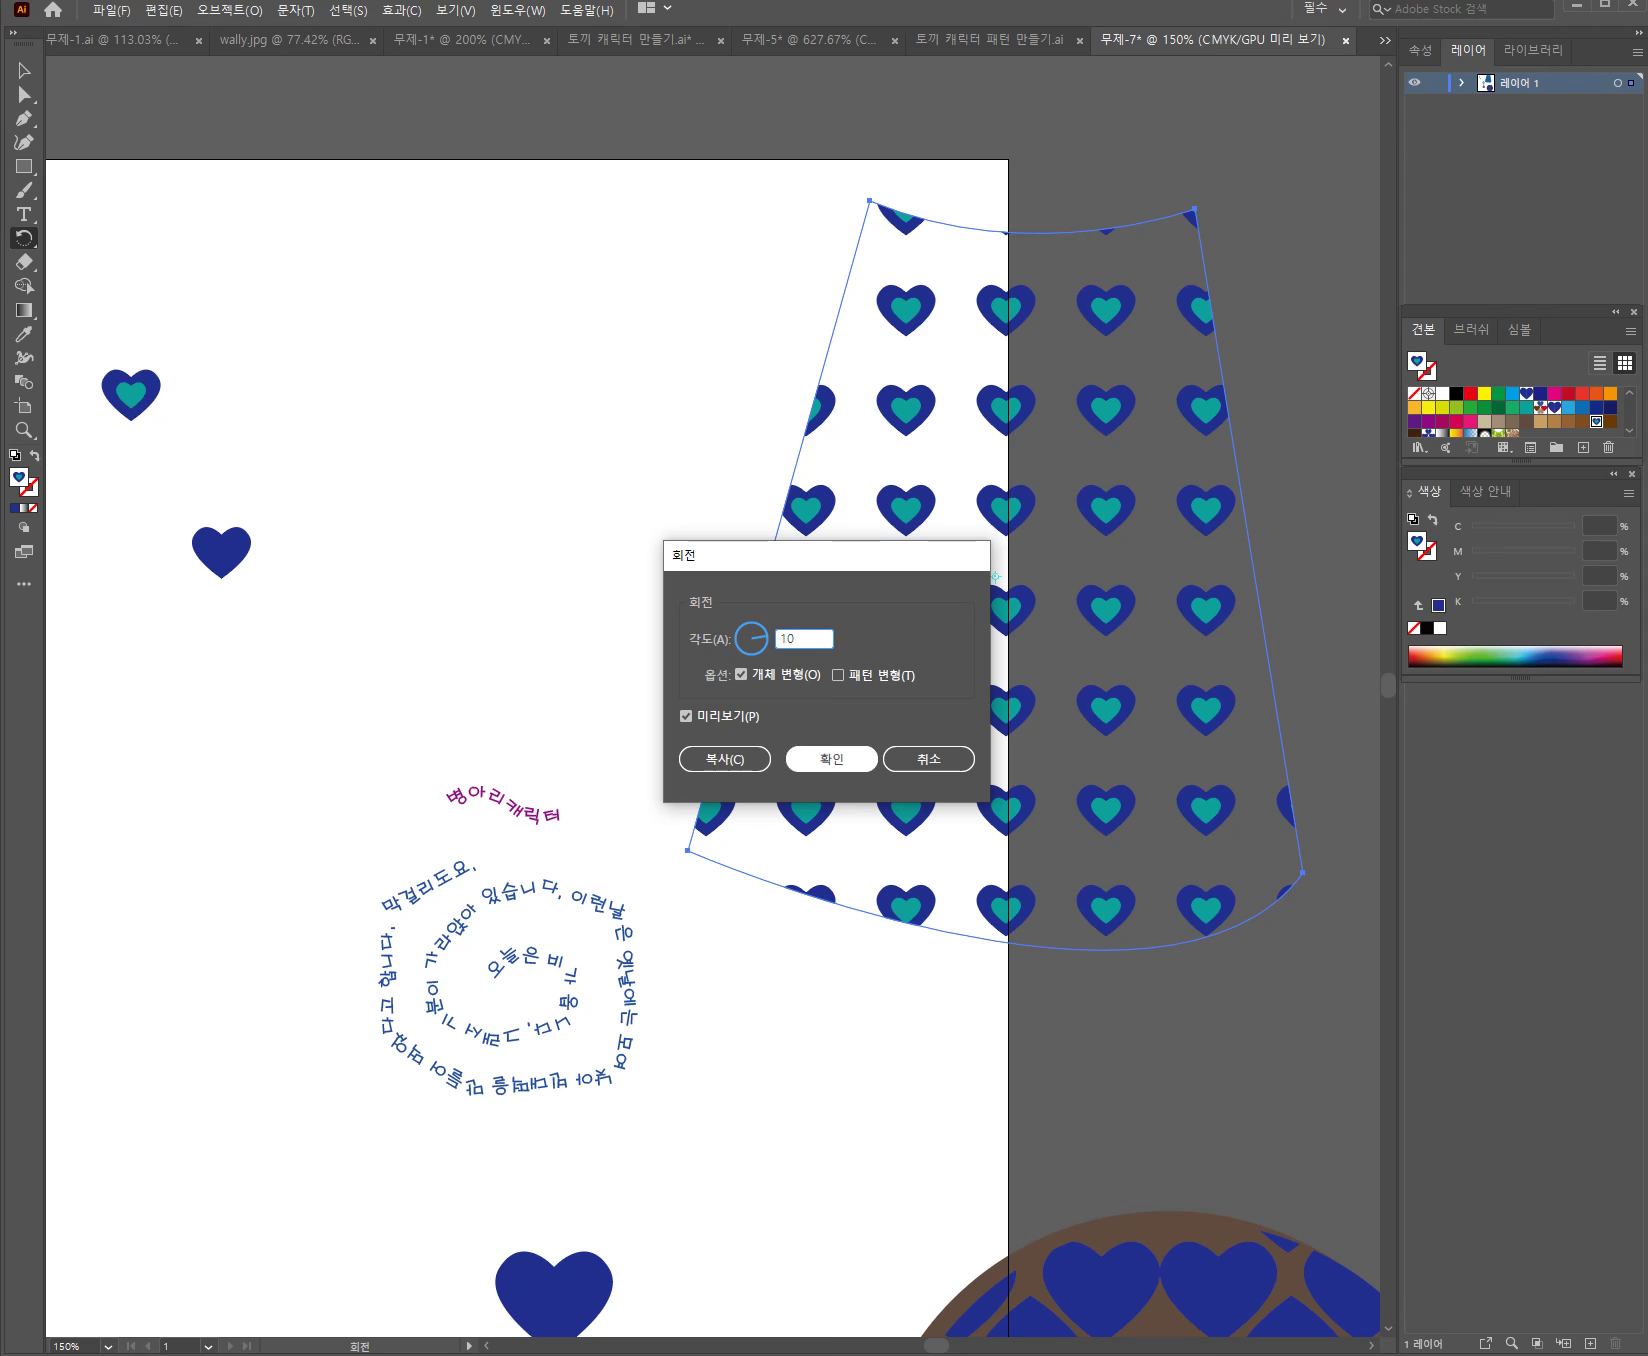
key("Return")
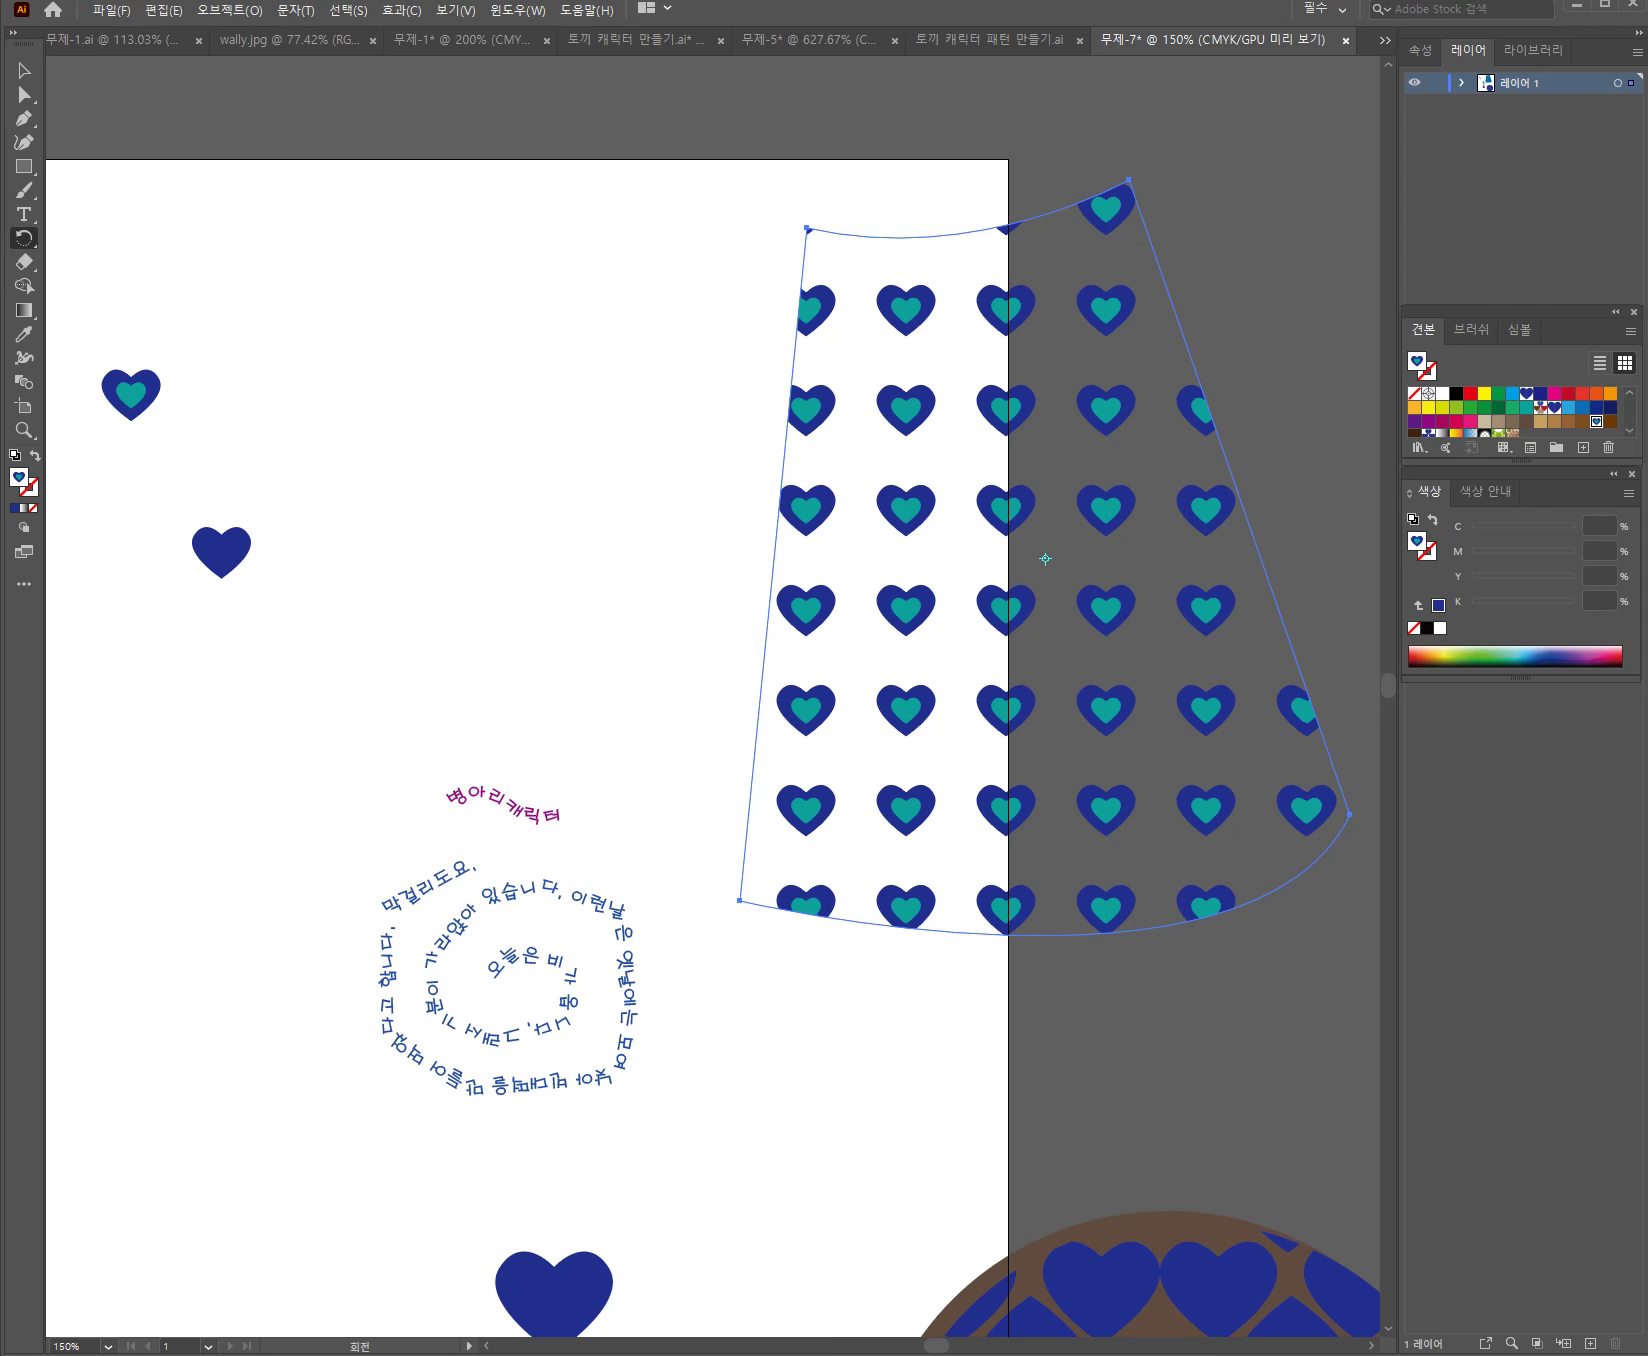
key("ctrl")
key("v")
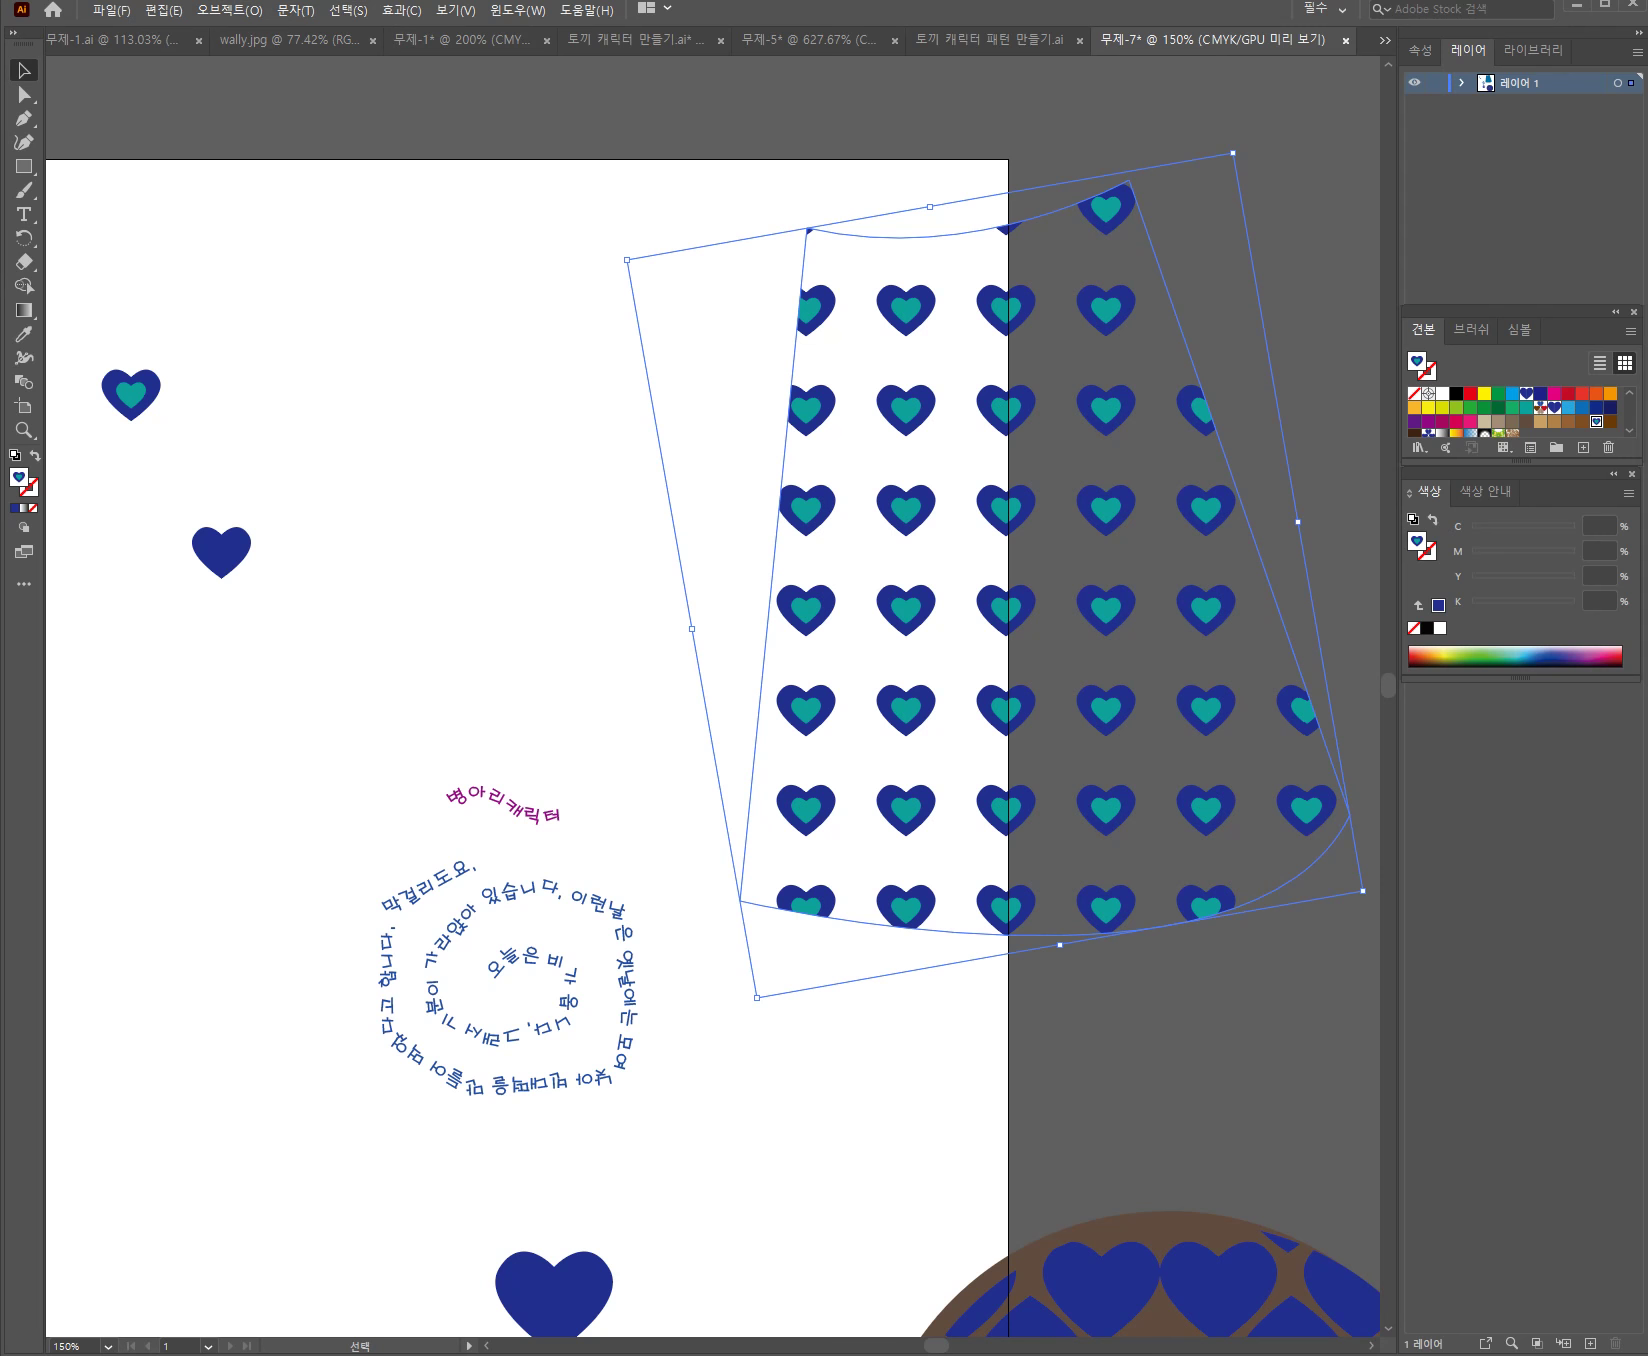
Create a copy of the skirt piece with only its heart pattern rotated by 10°, leaving the object itself untransformed
key("ctrl")
left_click_drag(735, 166, 1004, 491)
double_click(24, 237)
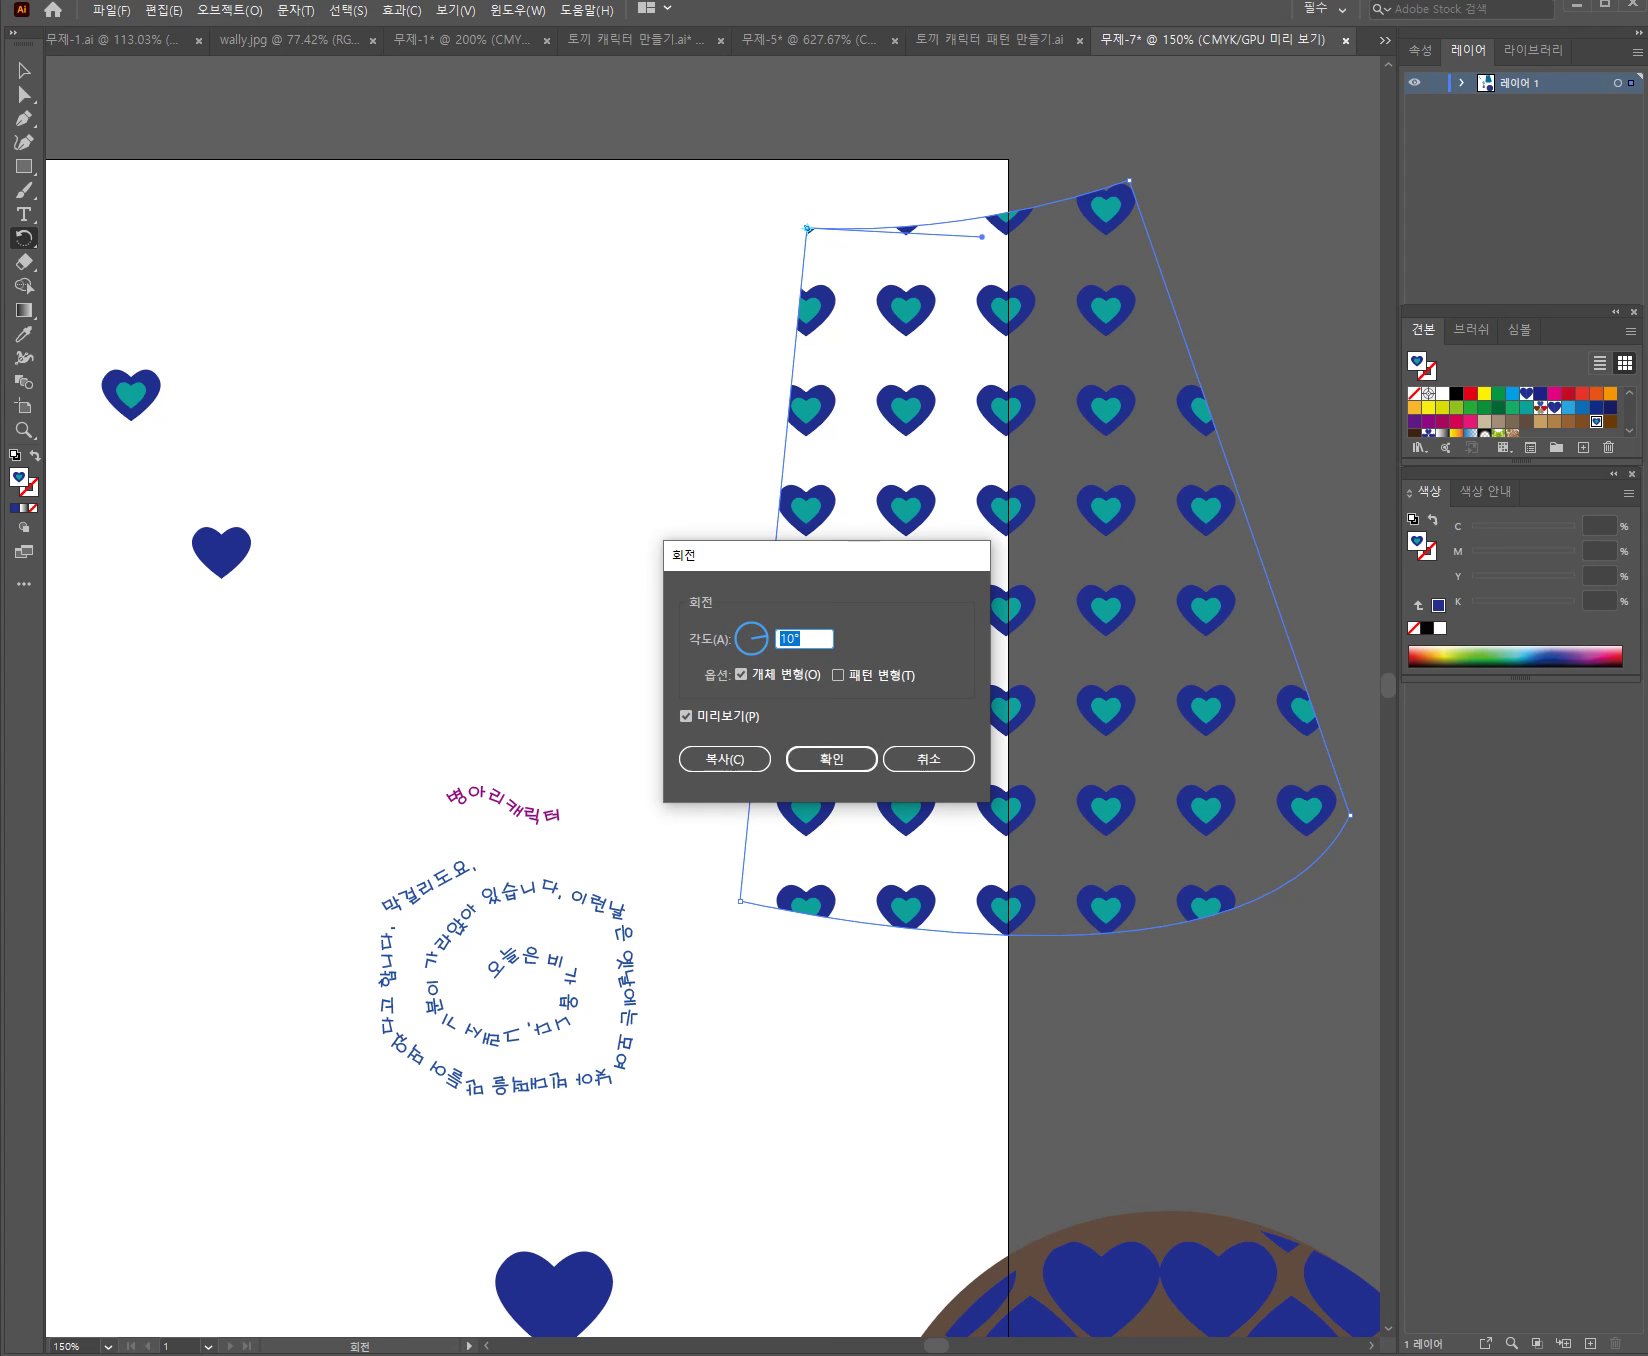
key("alt+t")
key("alt+o")
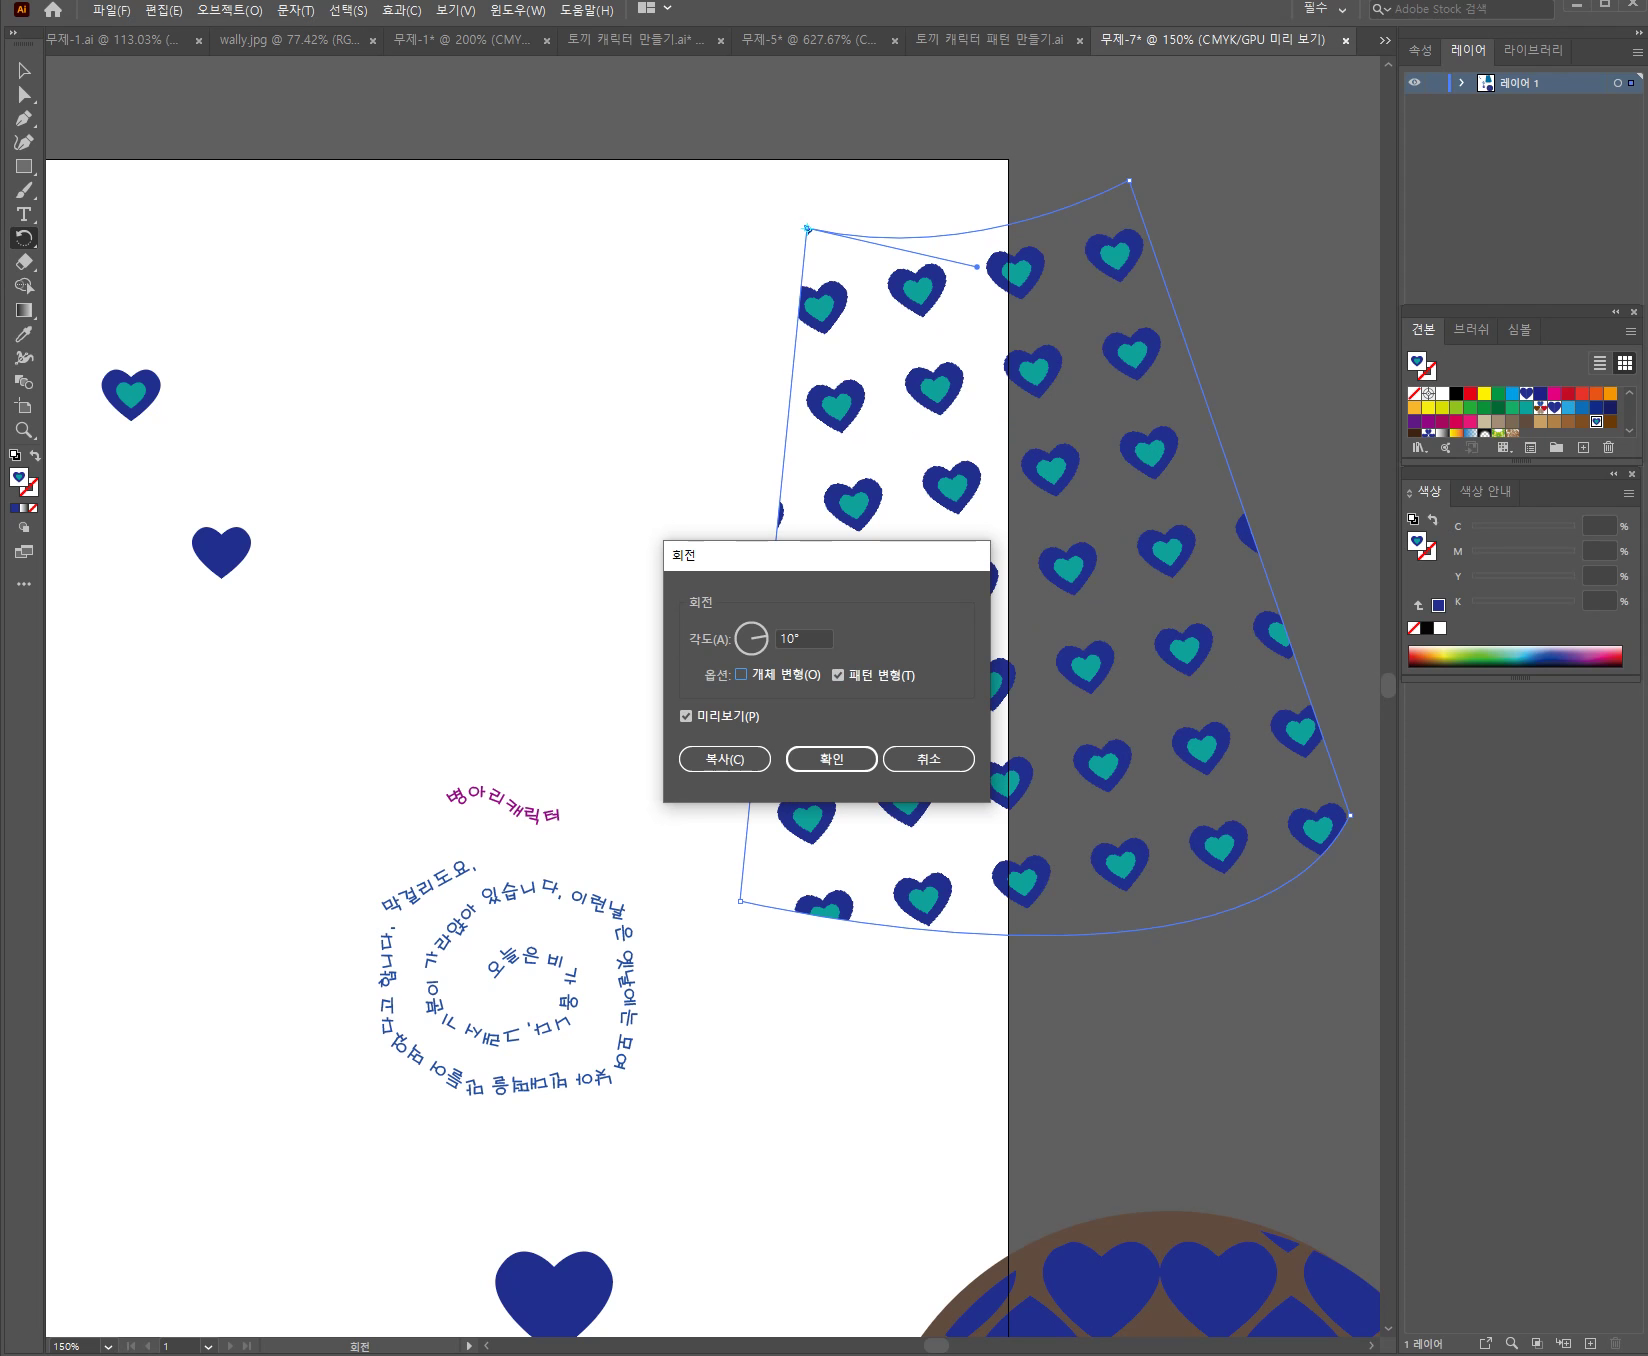
left_click_drag(887, 563, 561, 203)
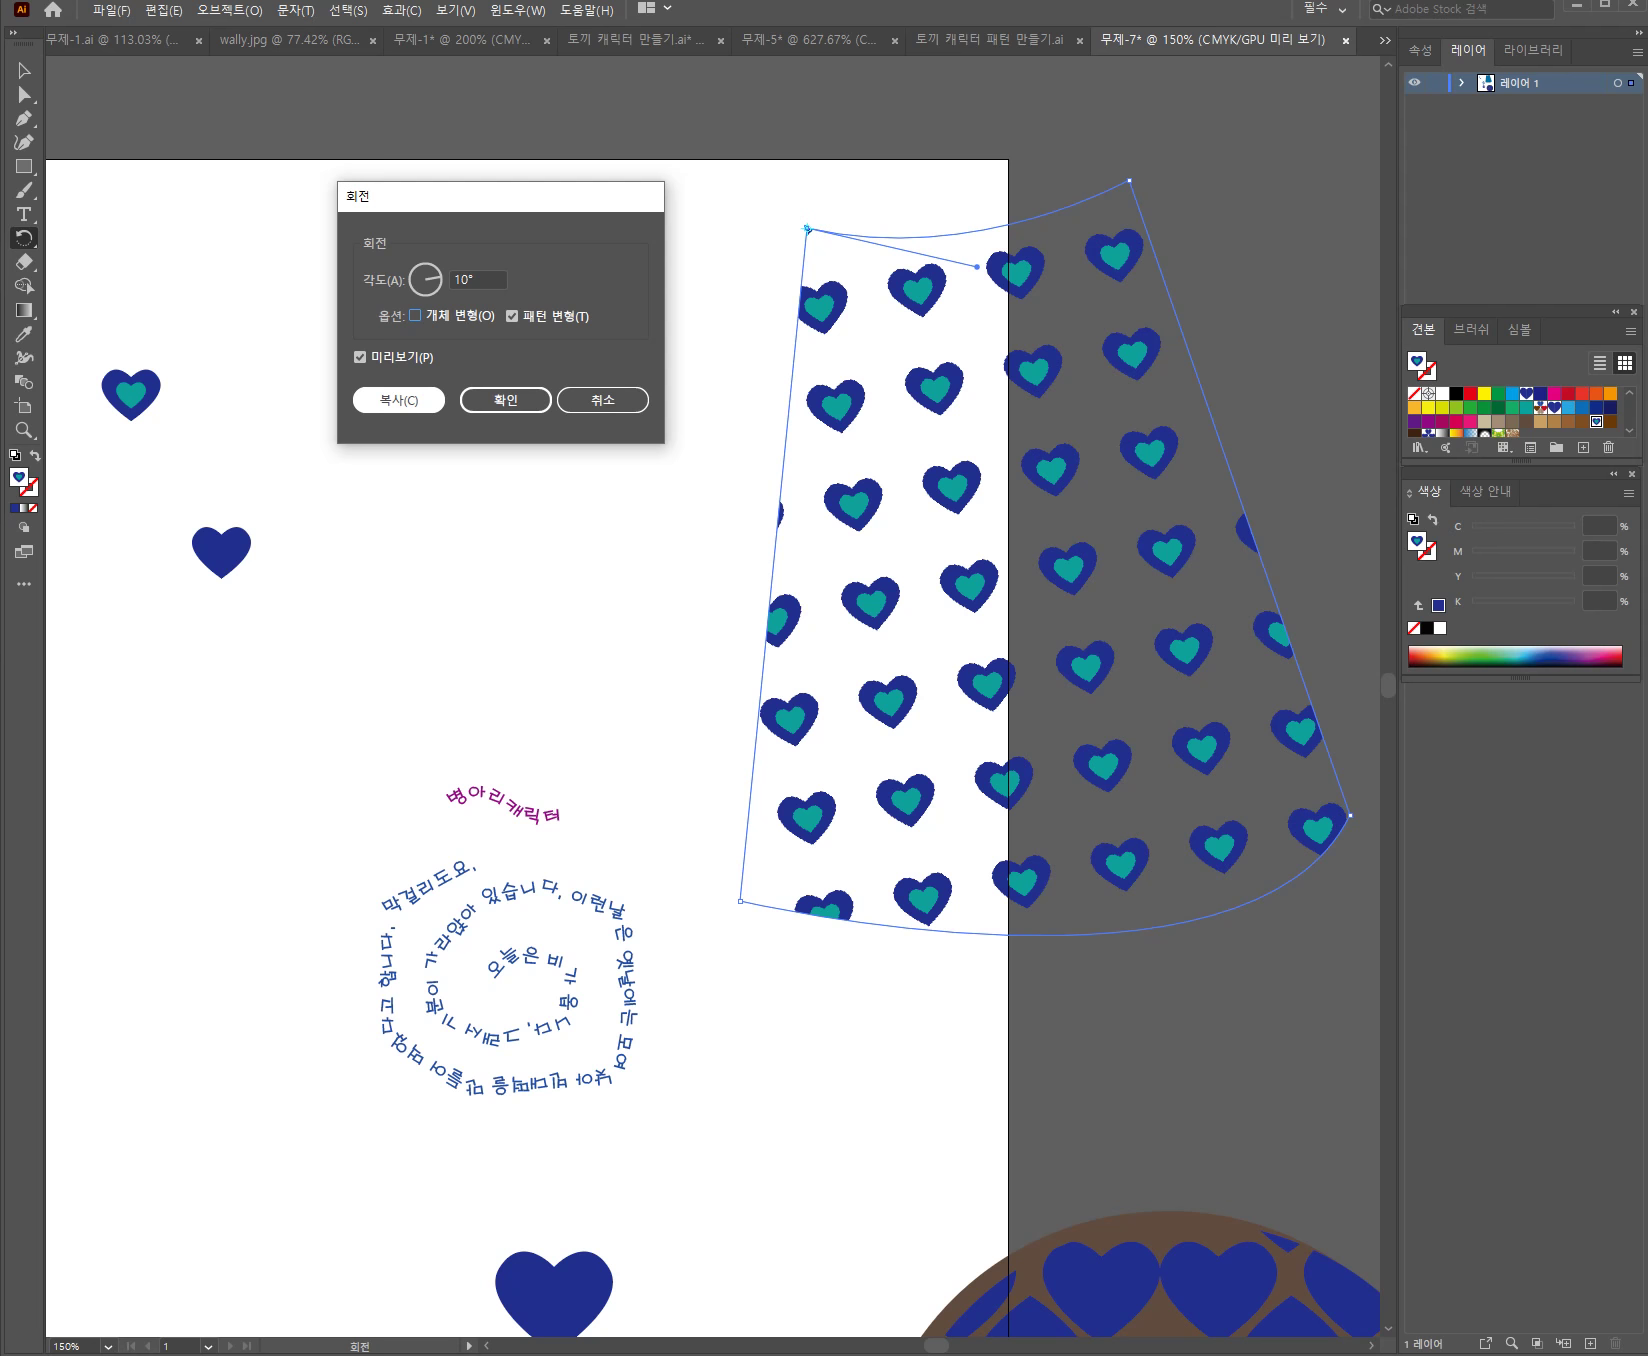
left_click(398, 400)
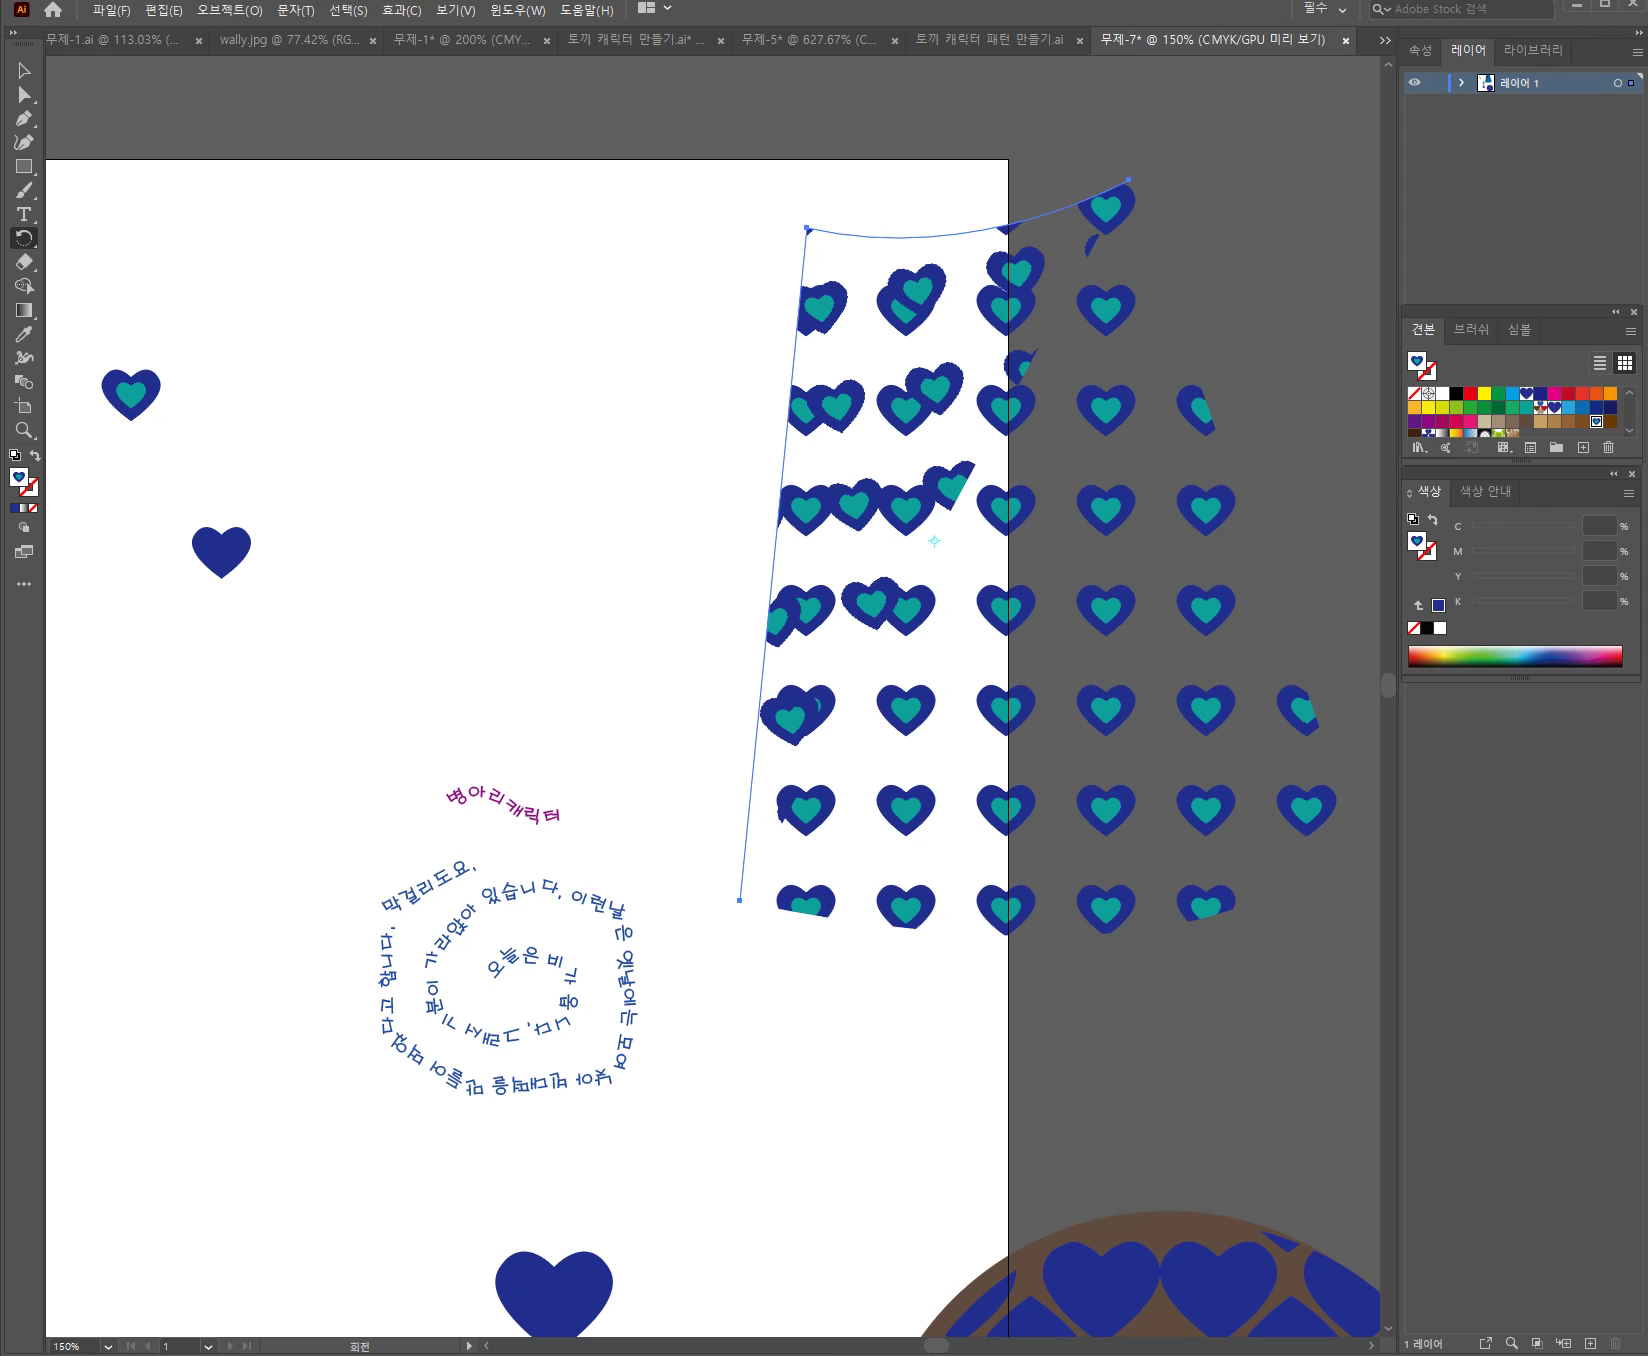
Select the overlapping skirt shapes and create a copy with both object and pattern rotated by 10°
key("v")
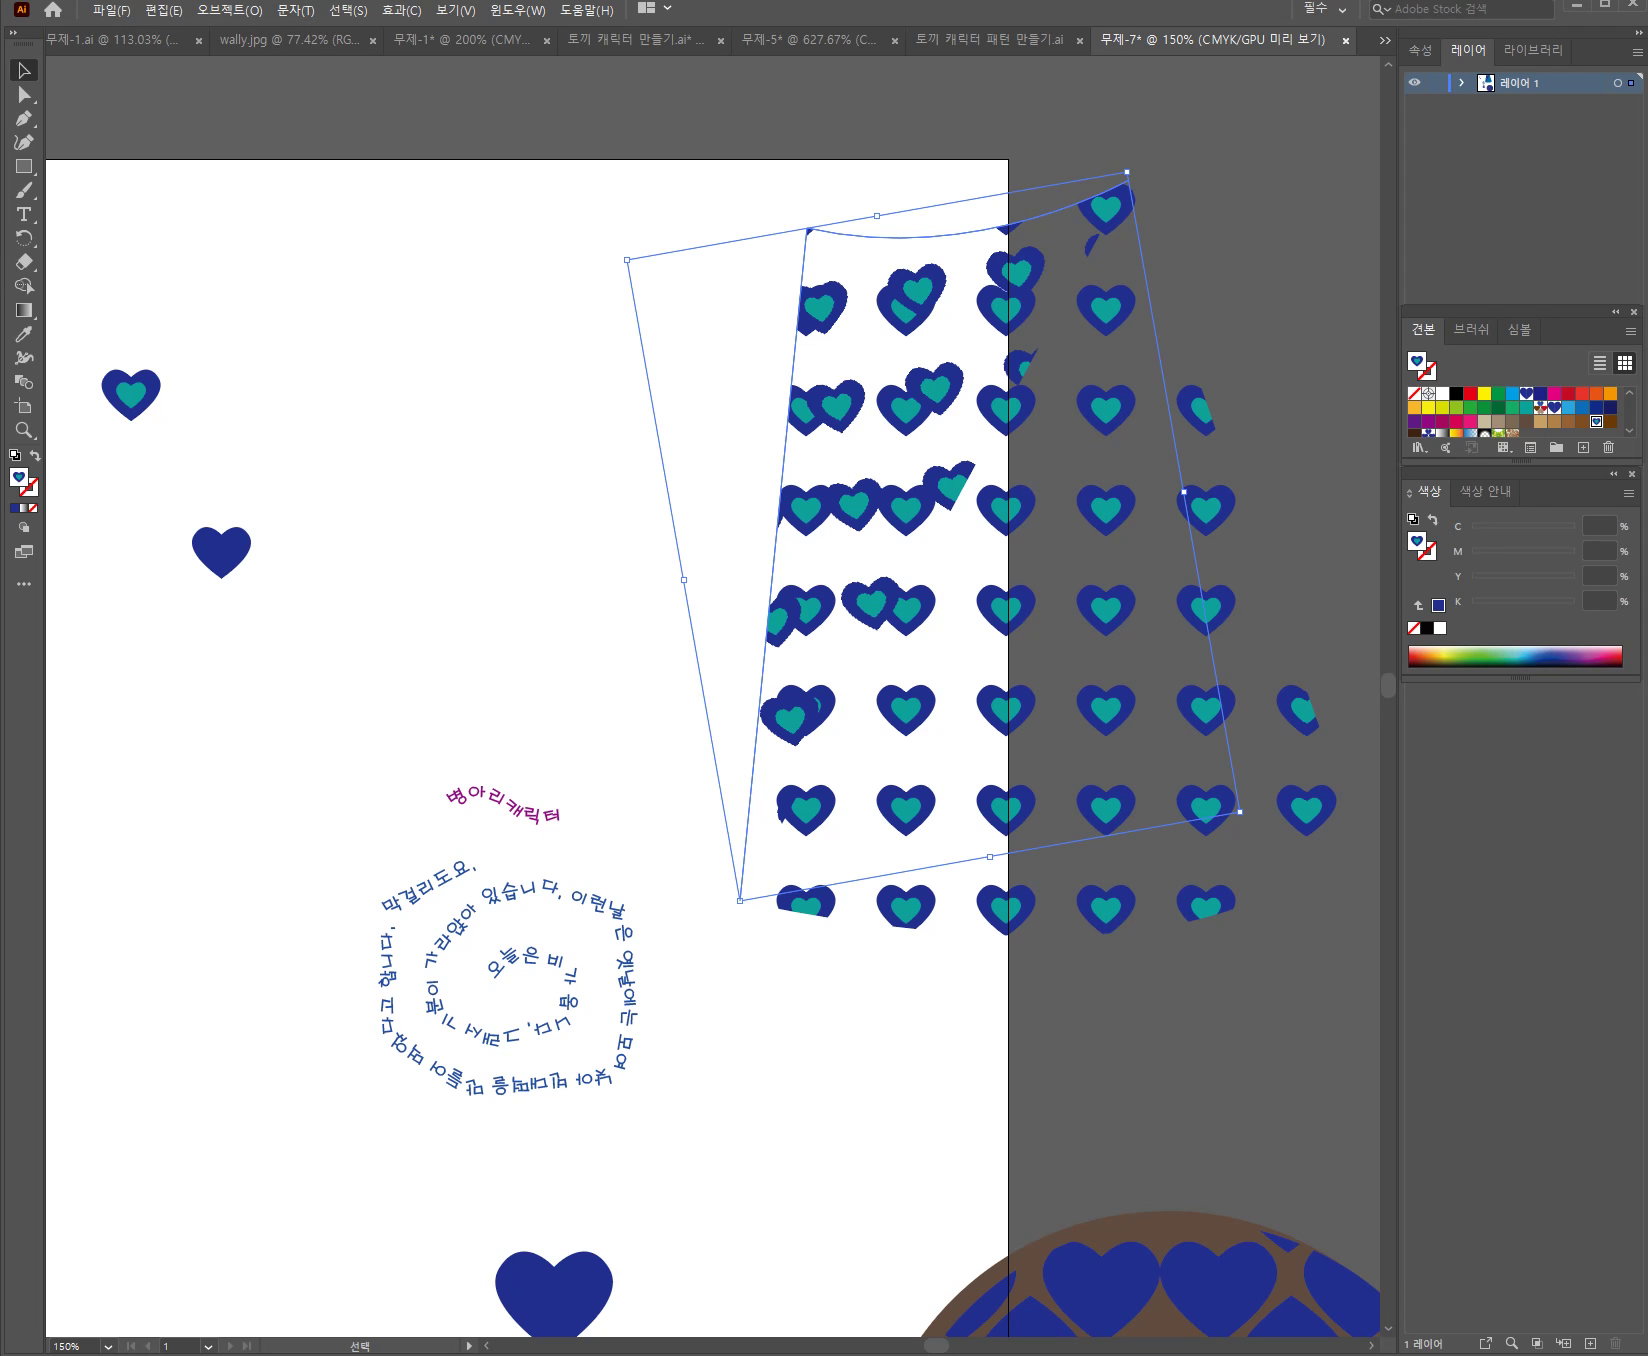
left_click_drag(672, 161, 1225, 1049)
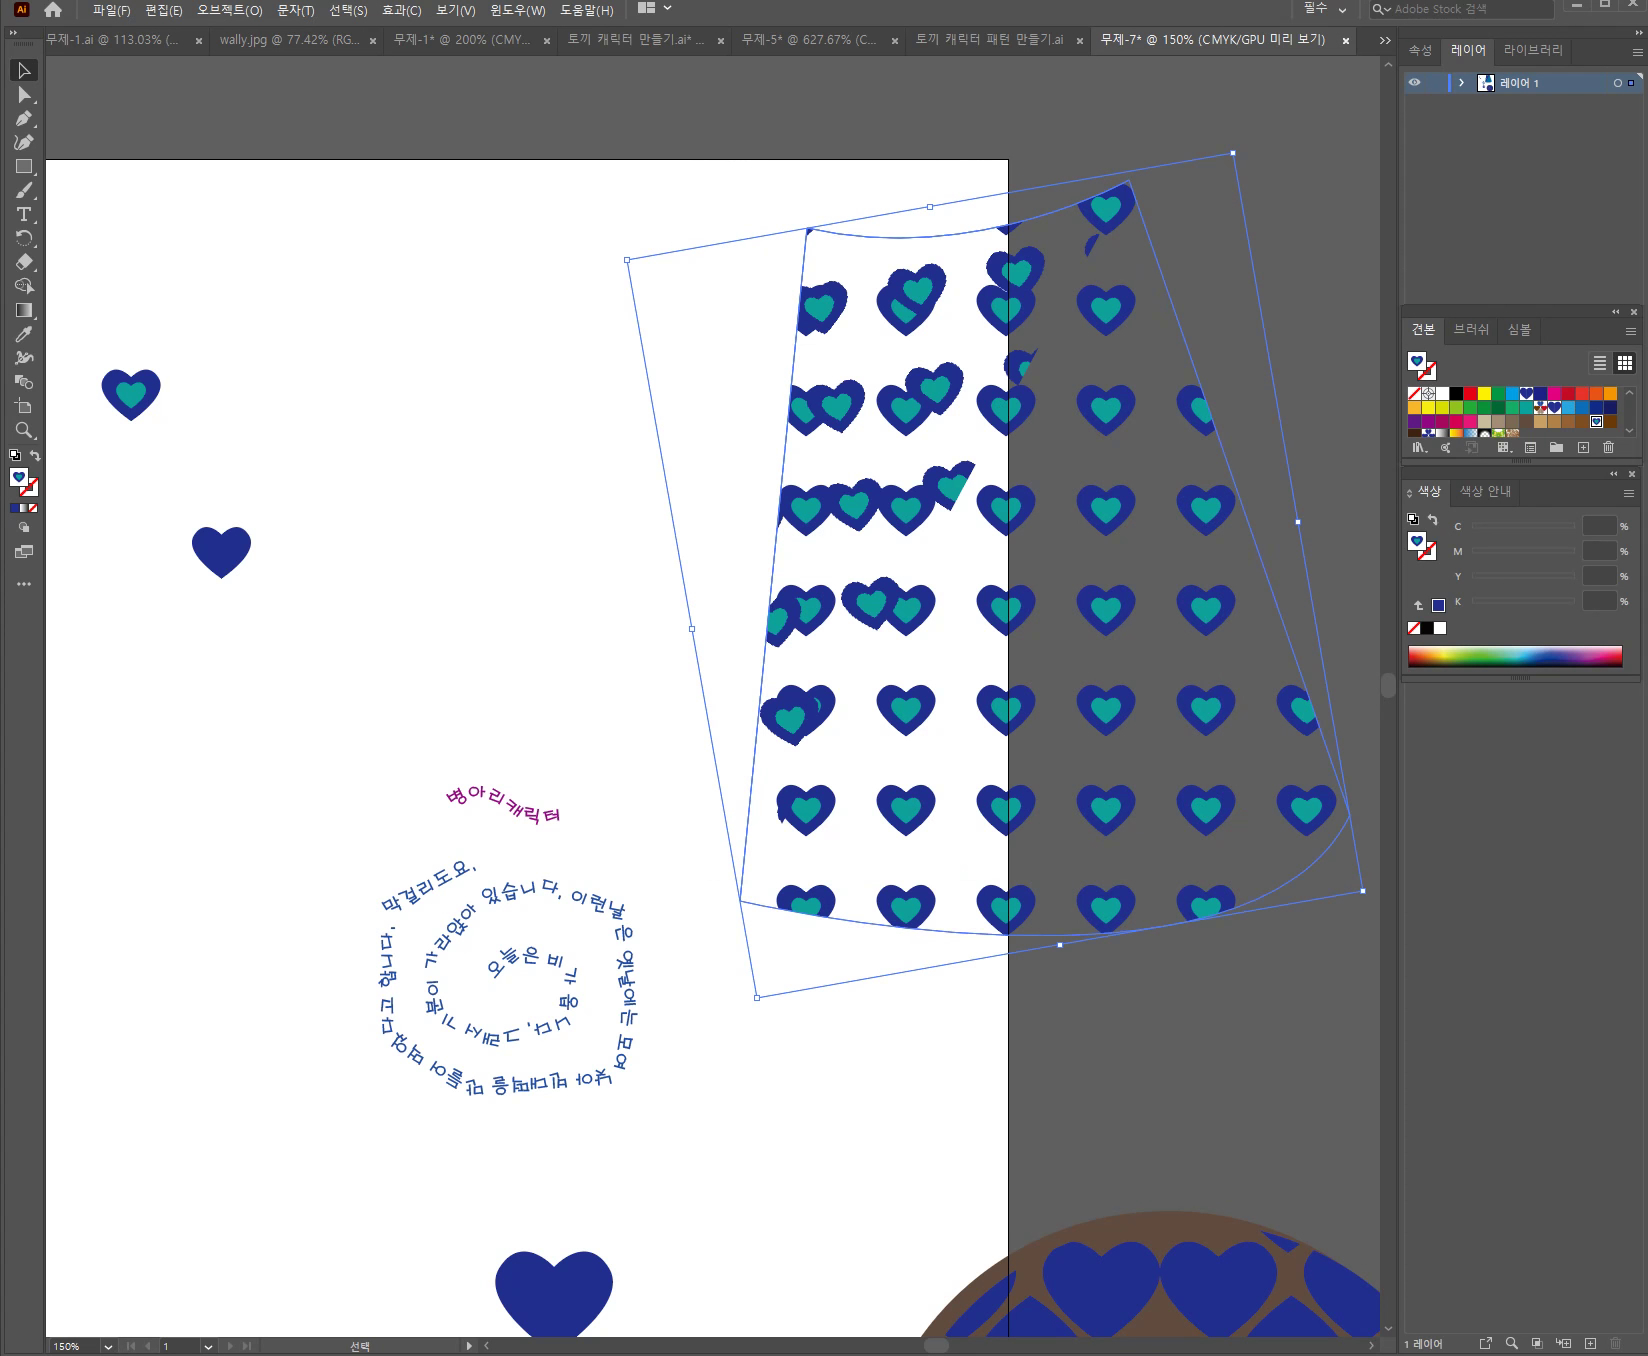
left_click(229, 10)
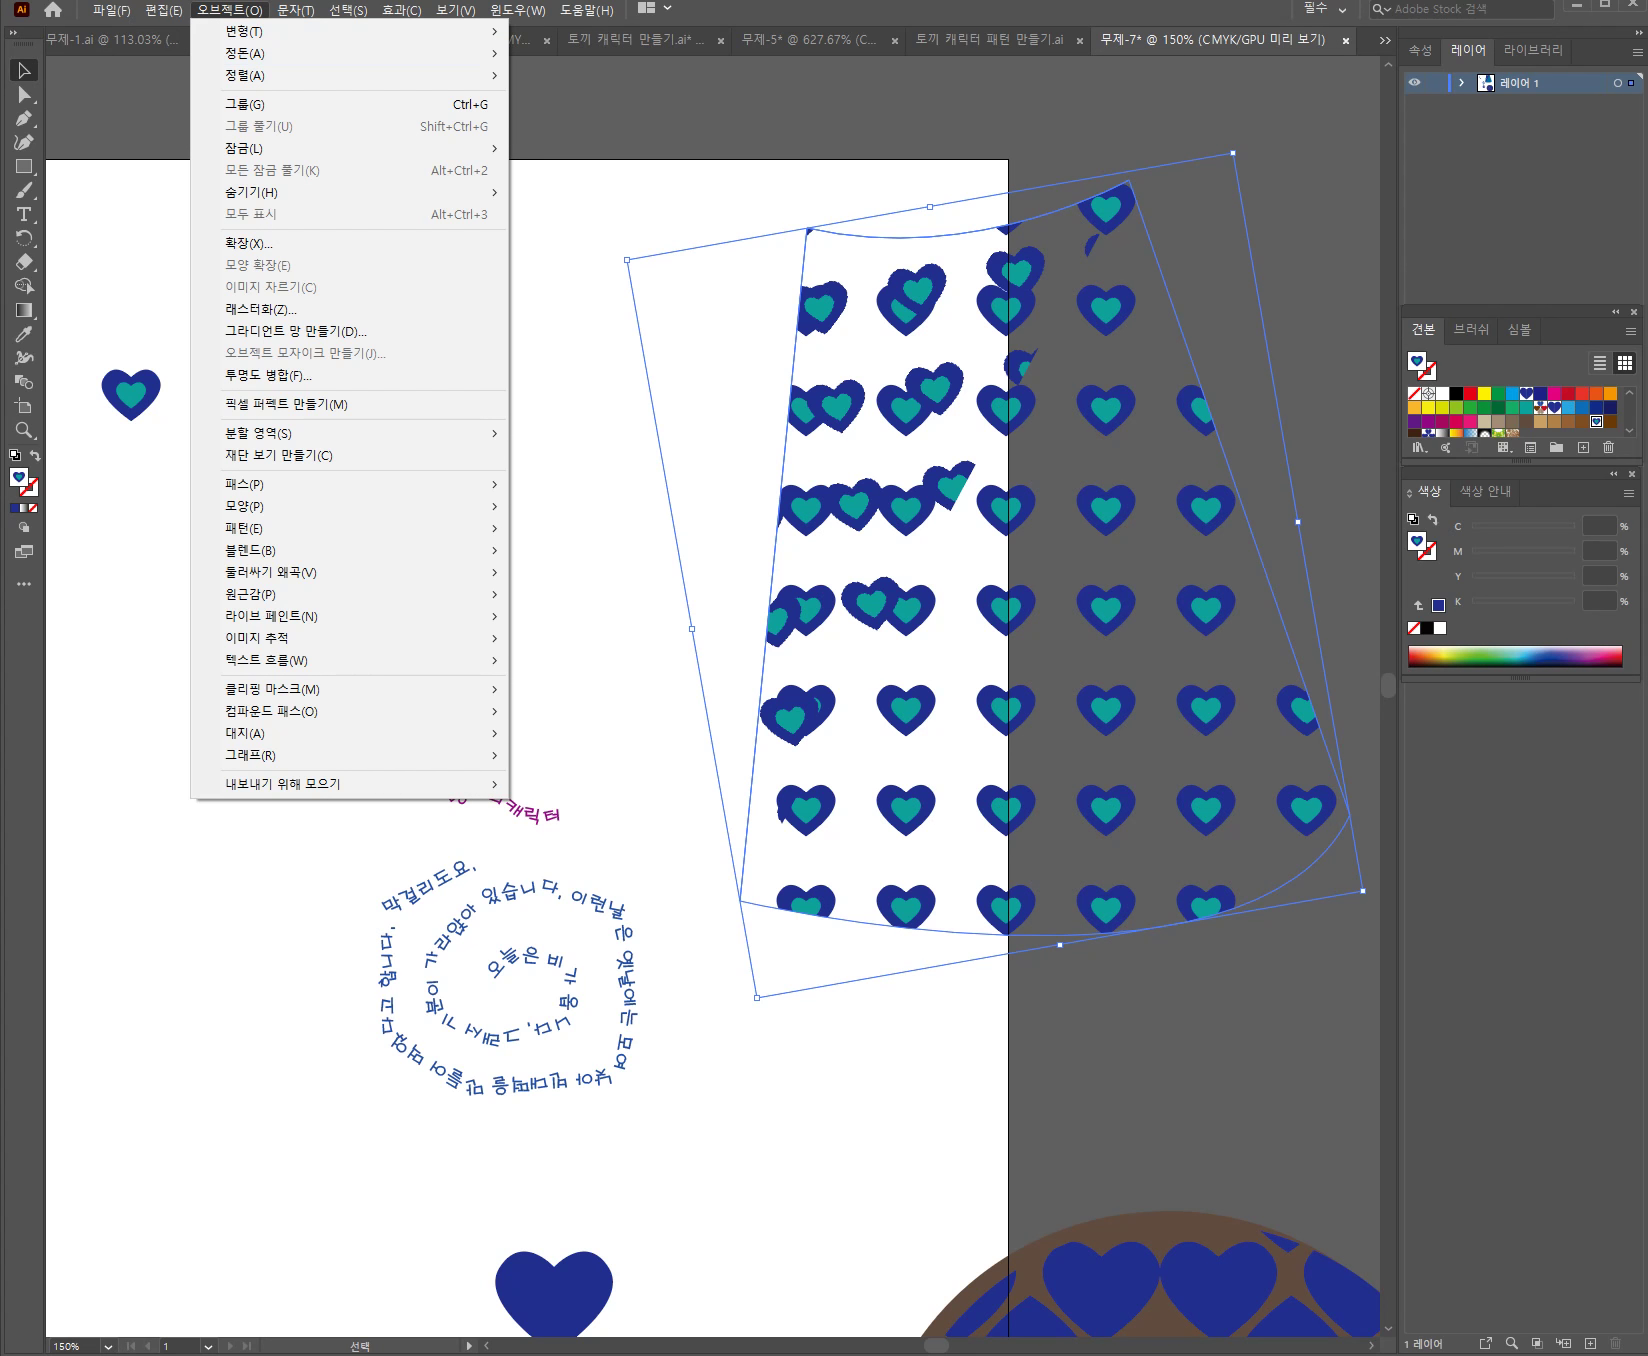
double_click(24, 238)
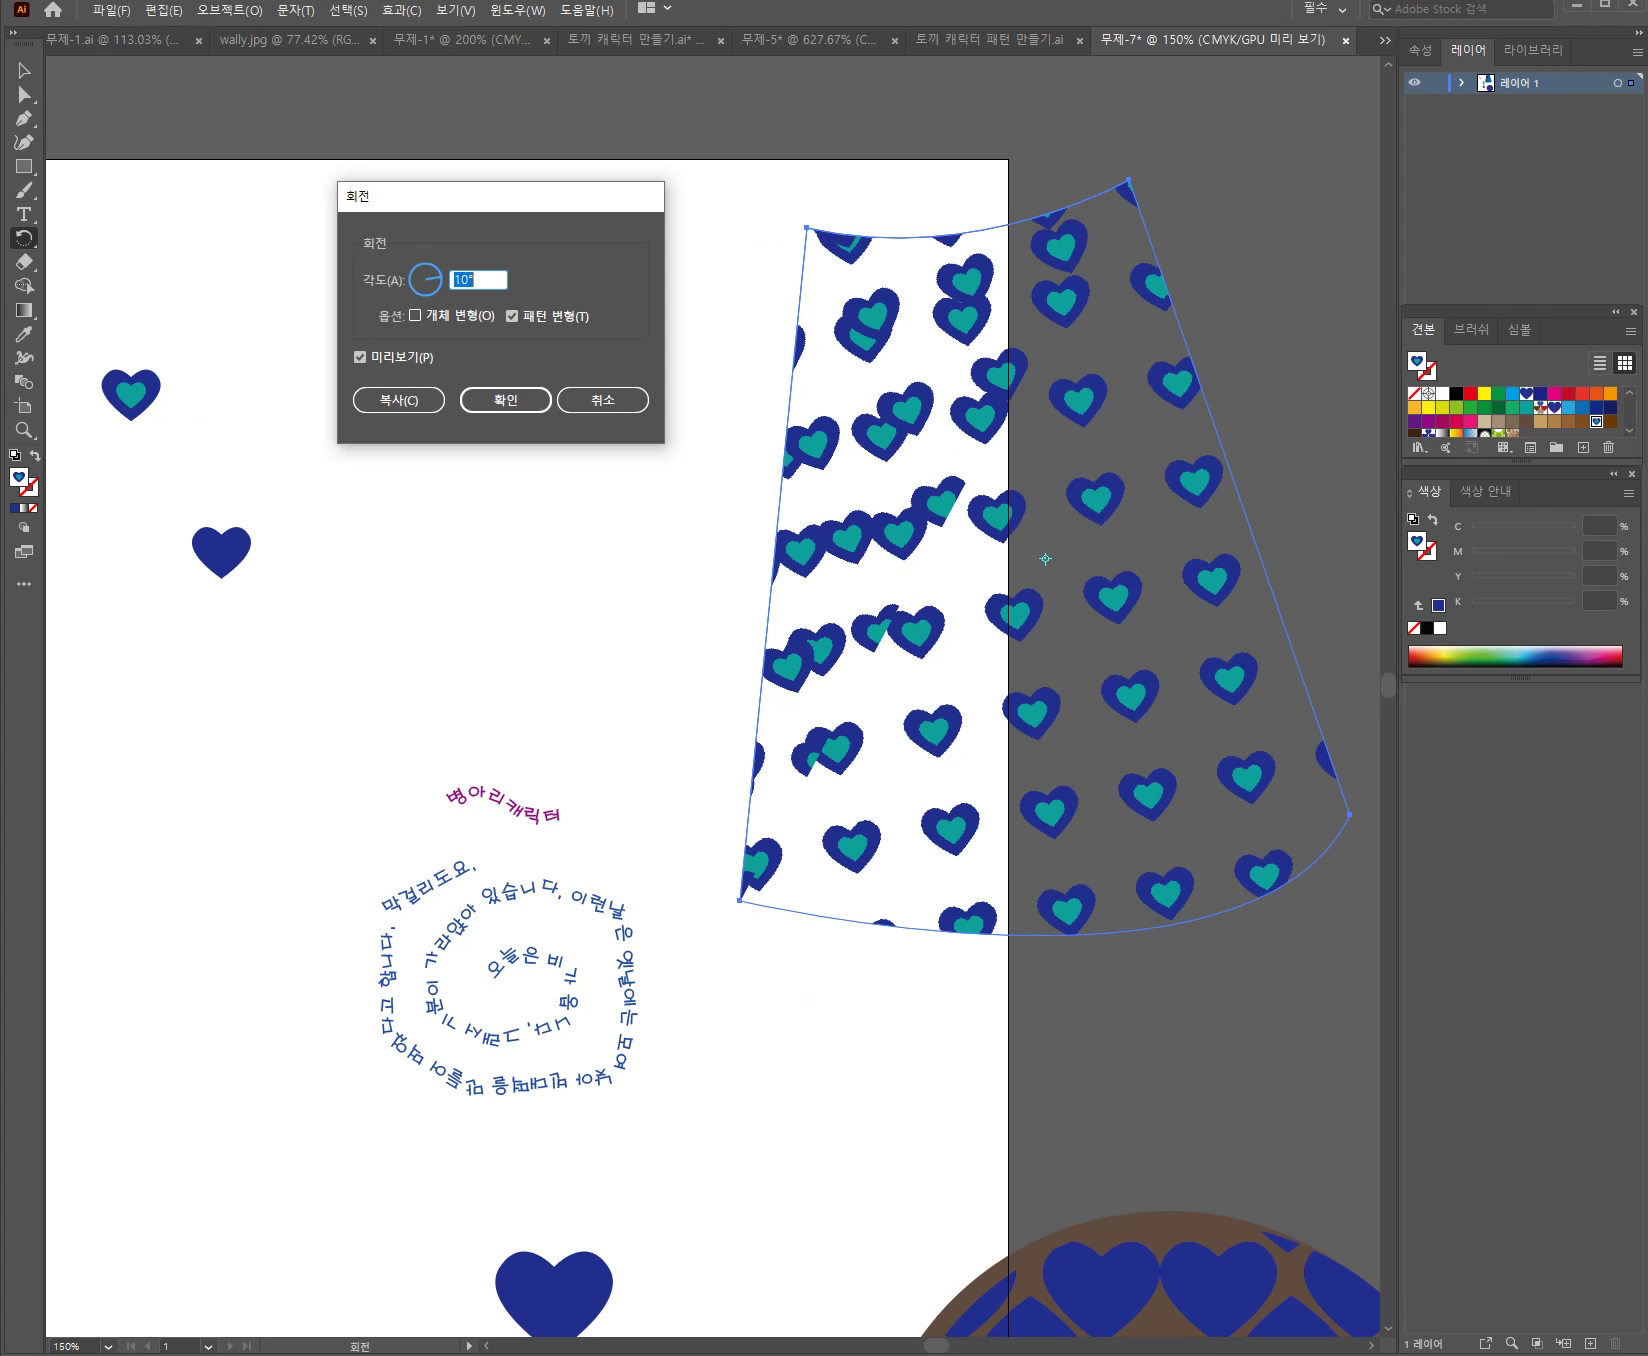
left_click(415, 316)
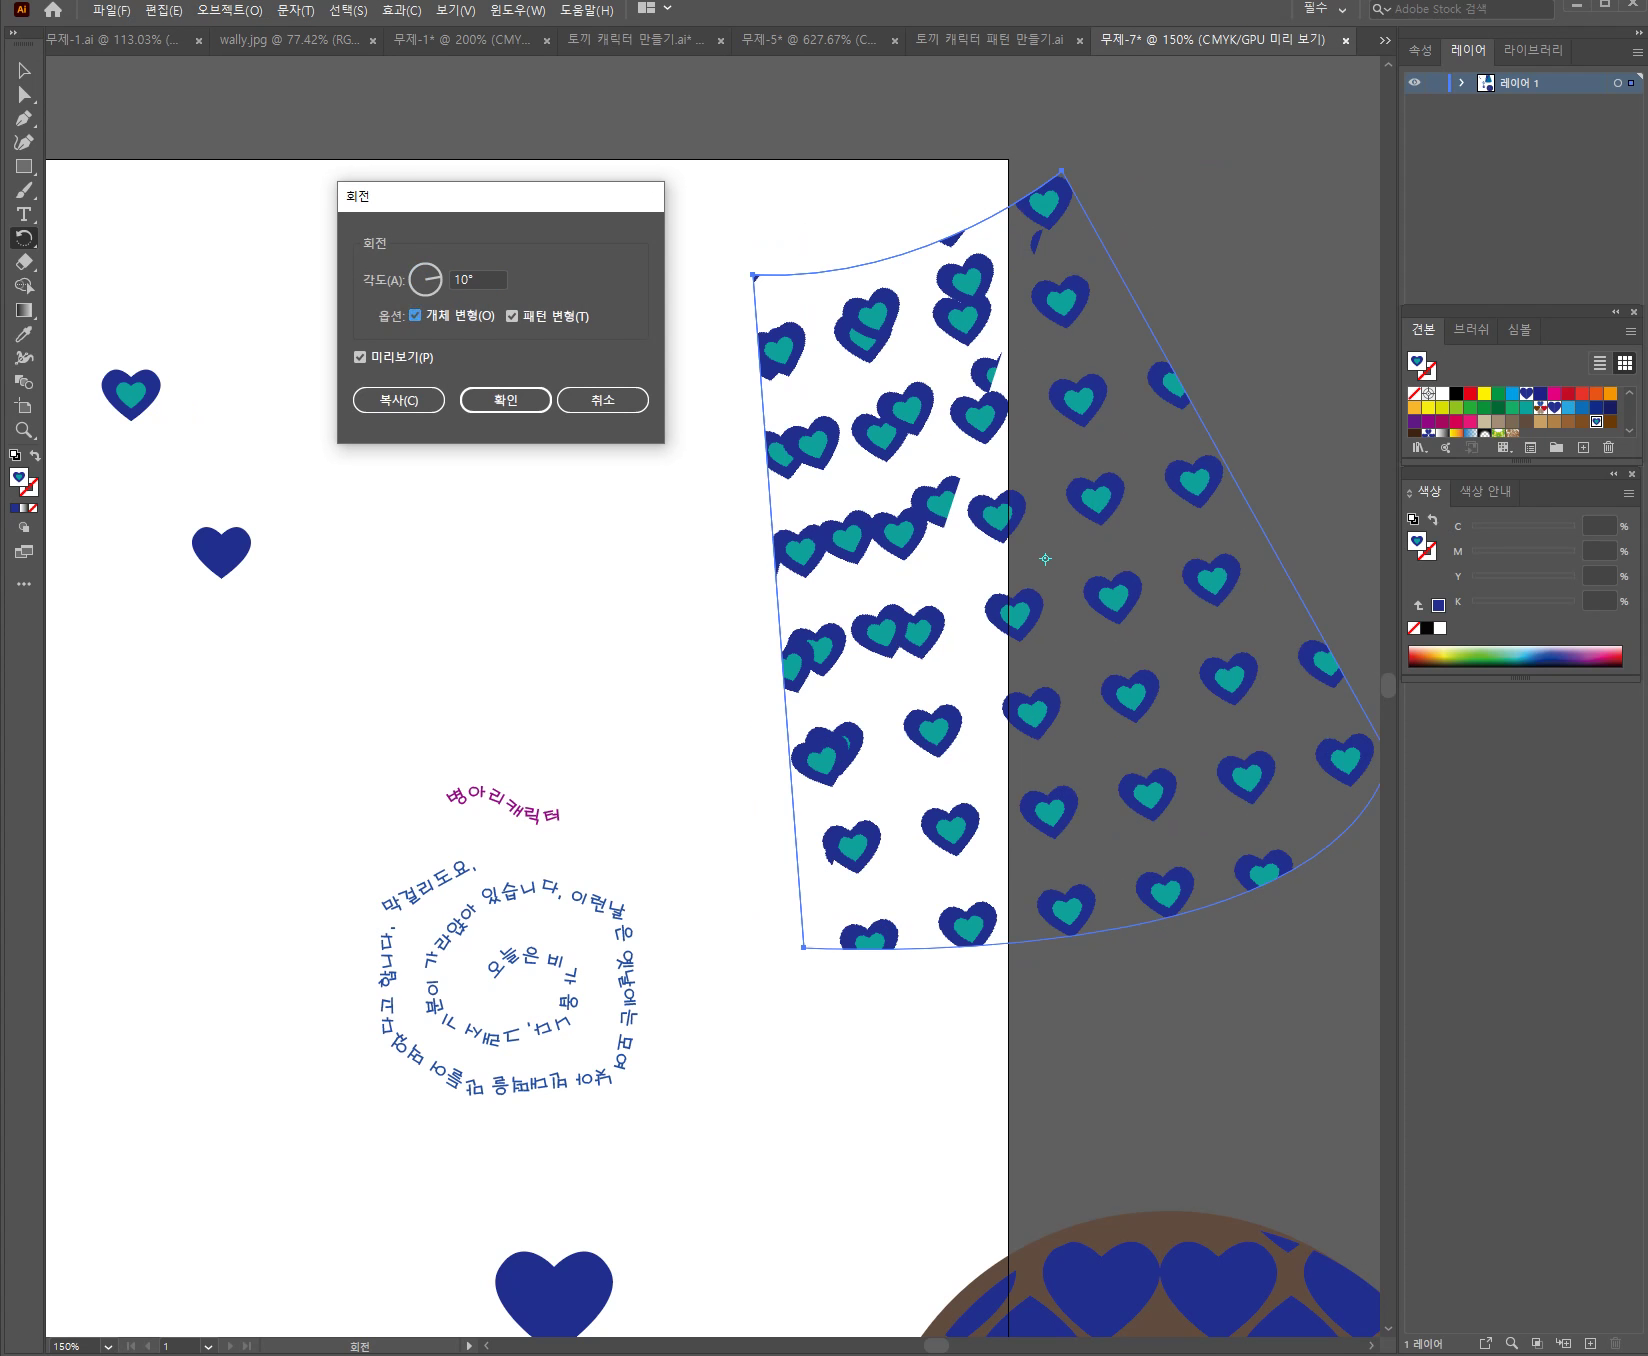
left_click(398, 400)
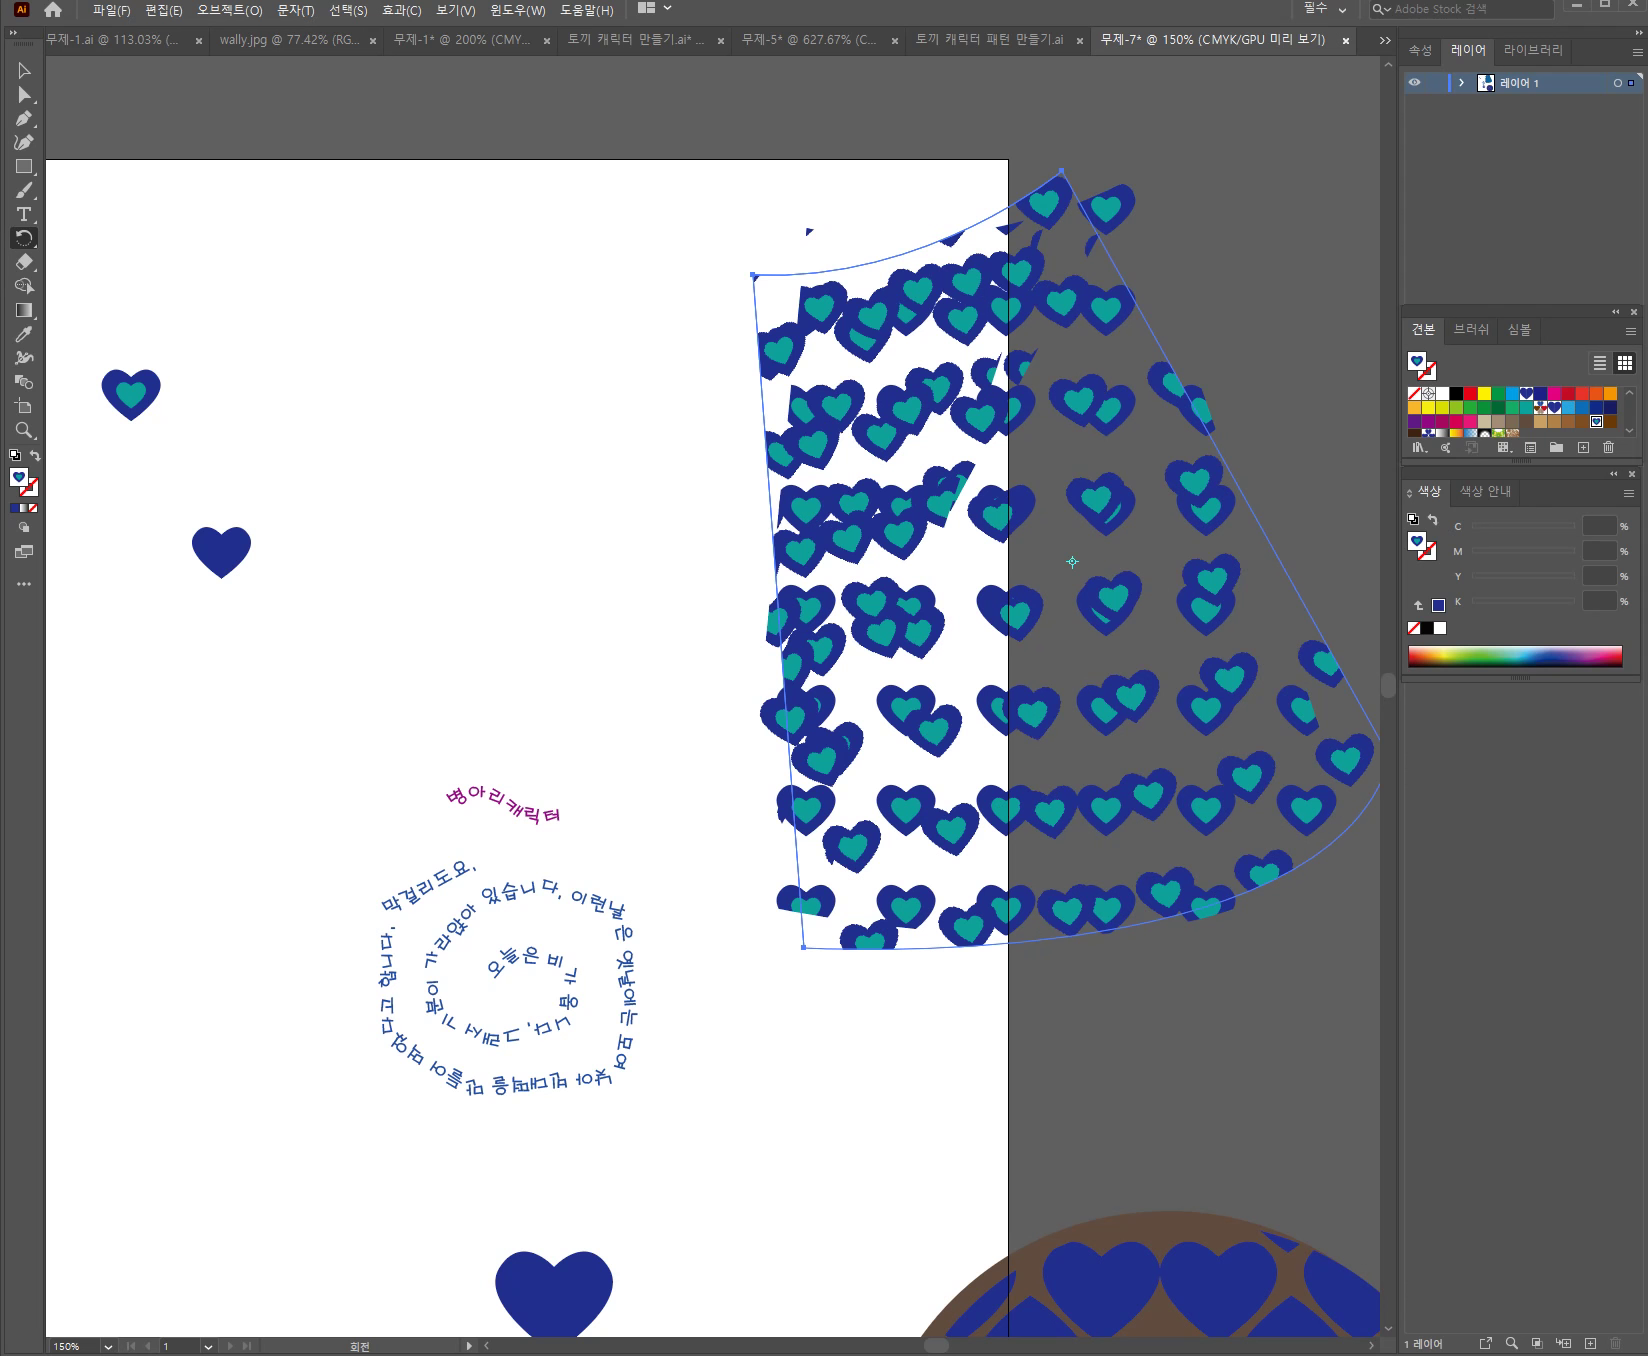
Move the rotated skirt copy onto the artboard and fill it with solid brown
key("space")
left_click_drag(499, 567, 631, 340)
left_click_drag(541, 717, 160, 158)
left_click_drag(303, 610, 439, 1355)
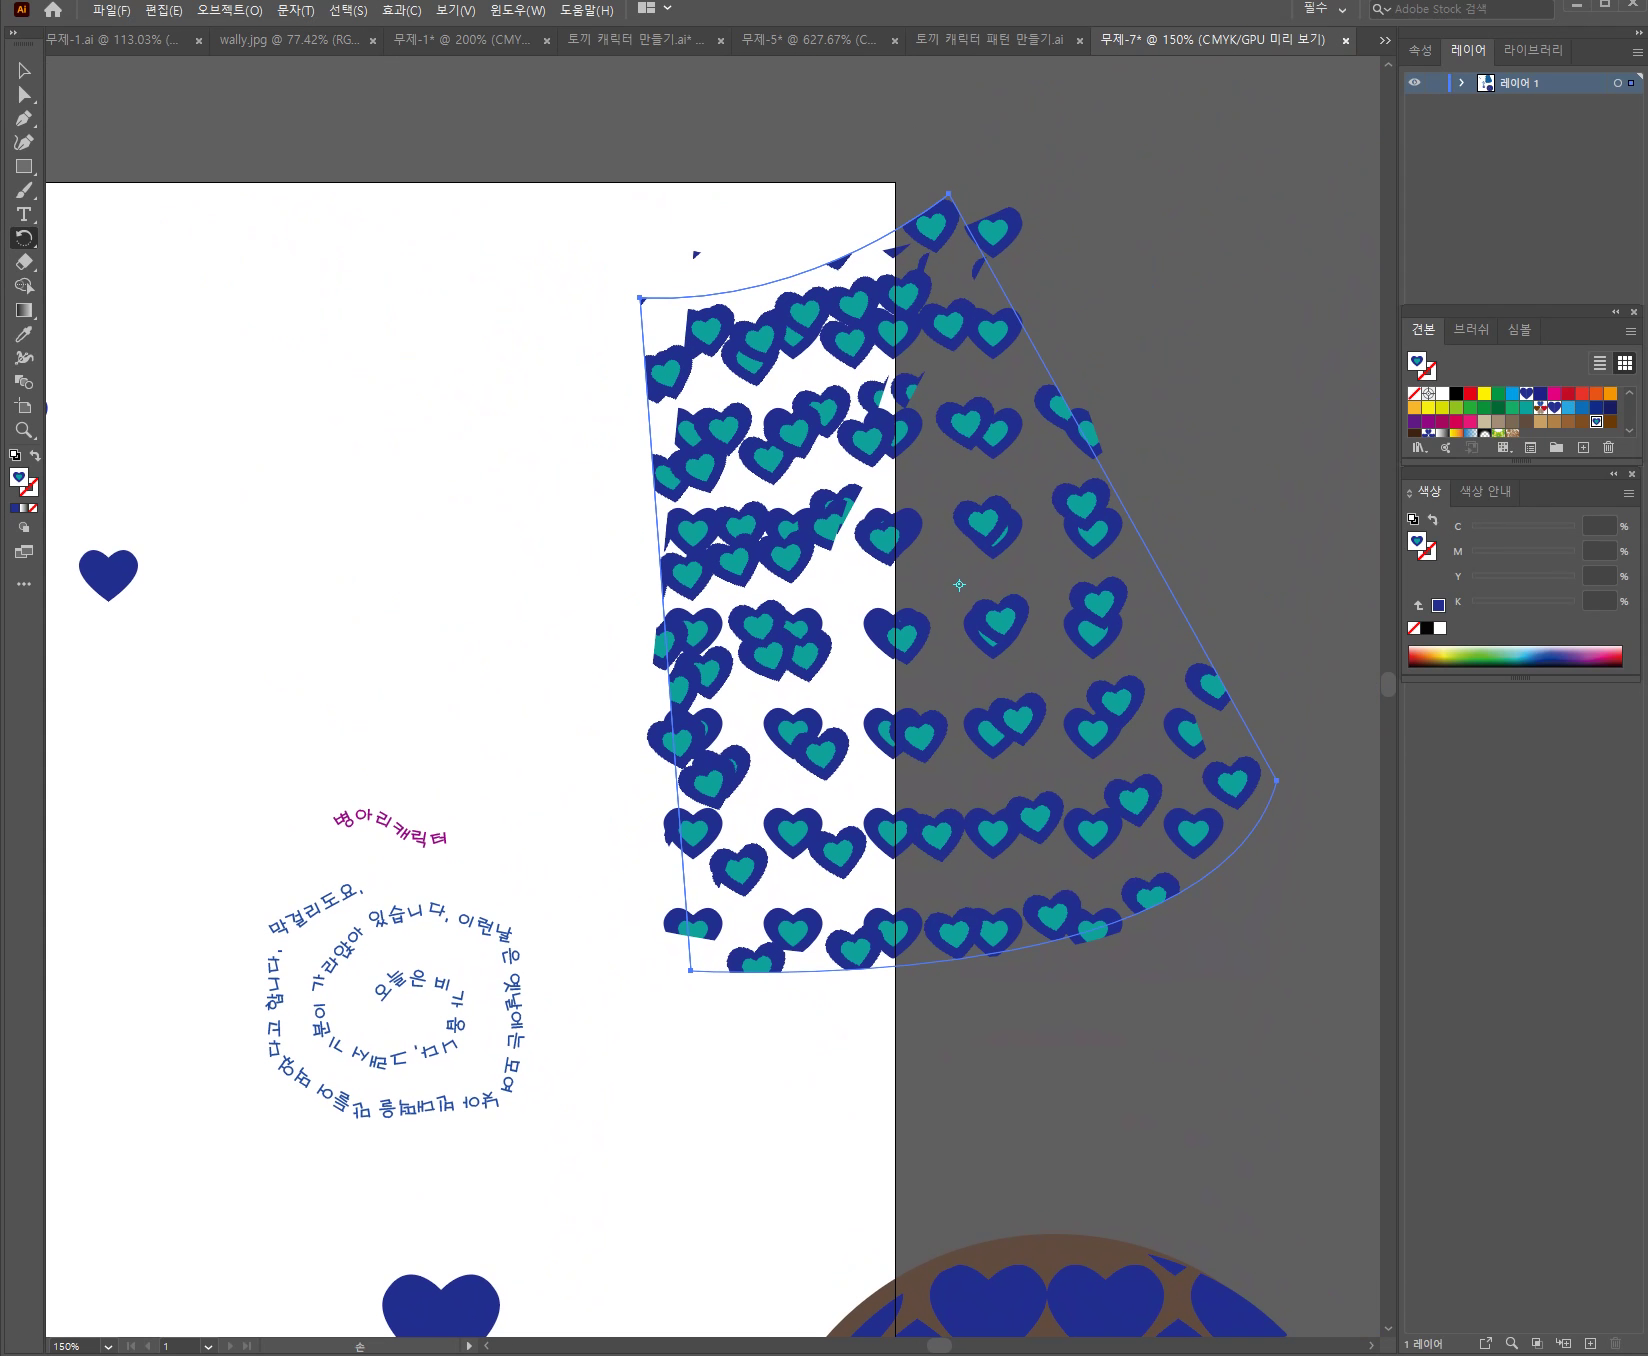
key("ctrl")
left_click_drag(885, 418, 445, 458)
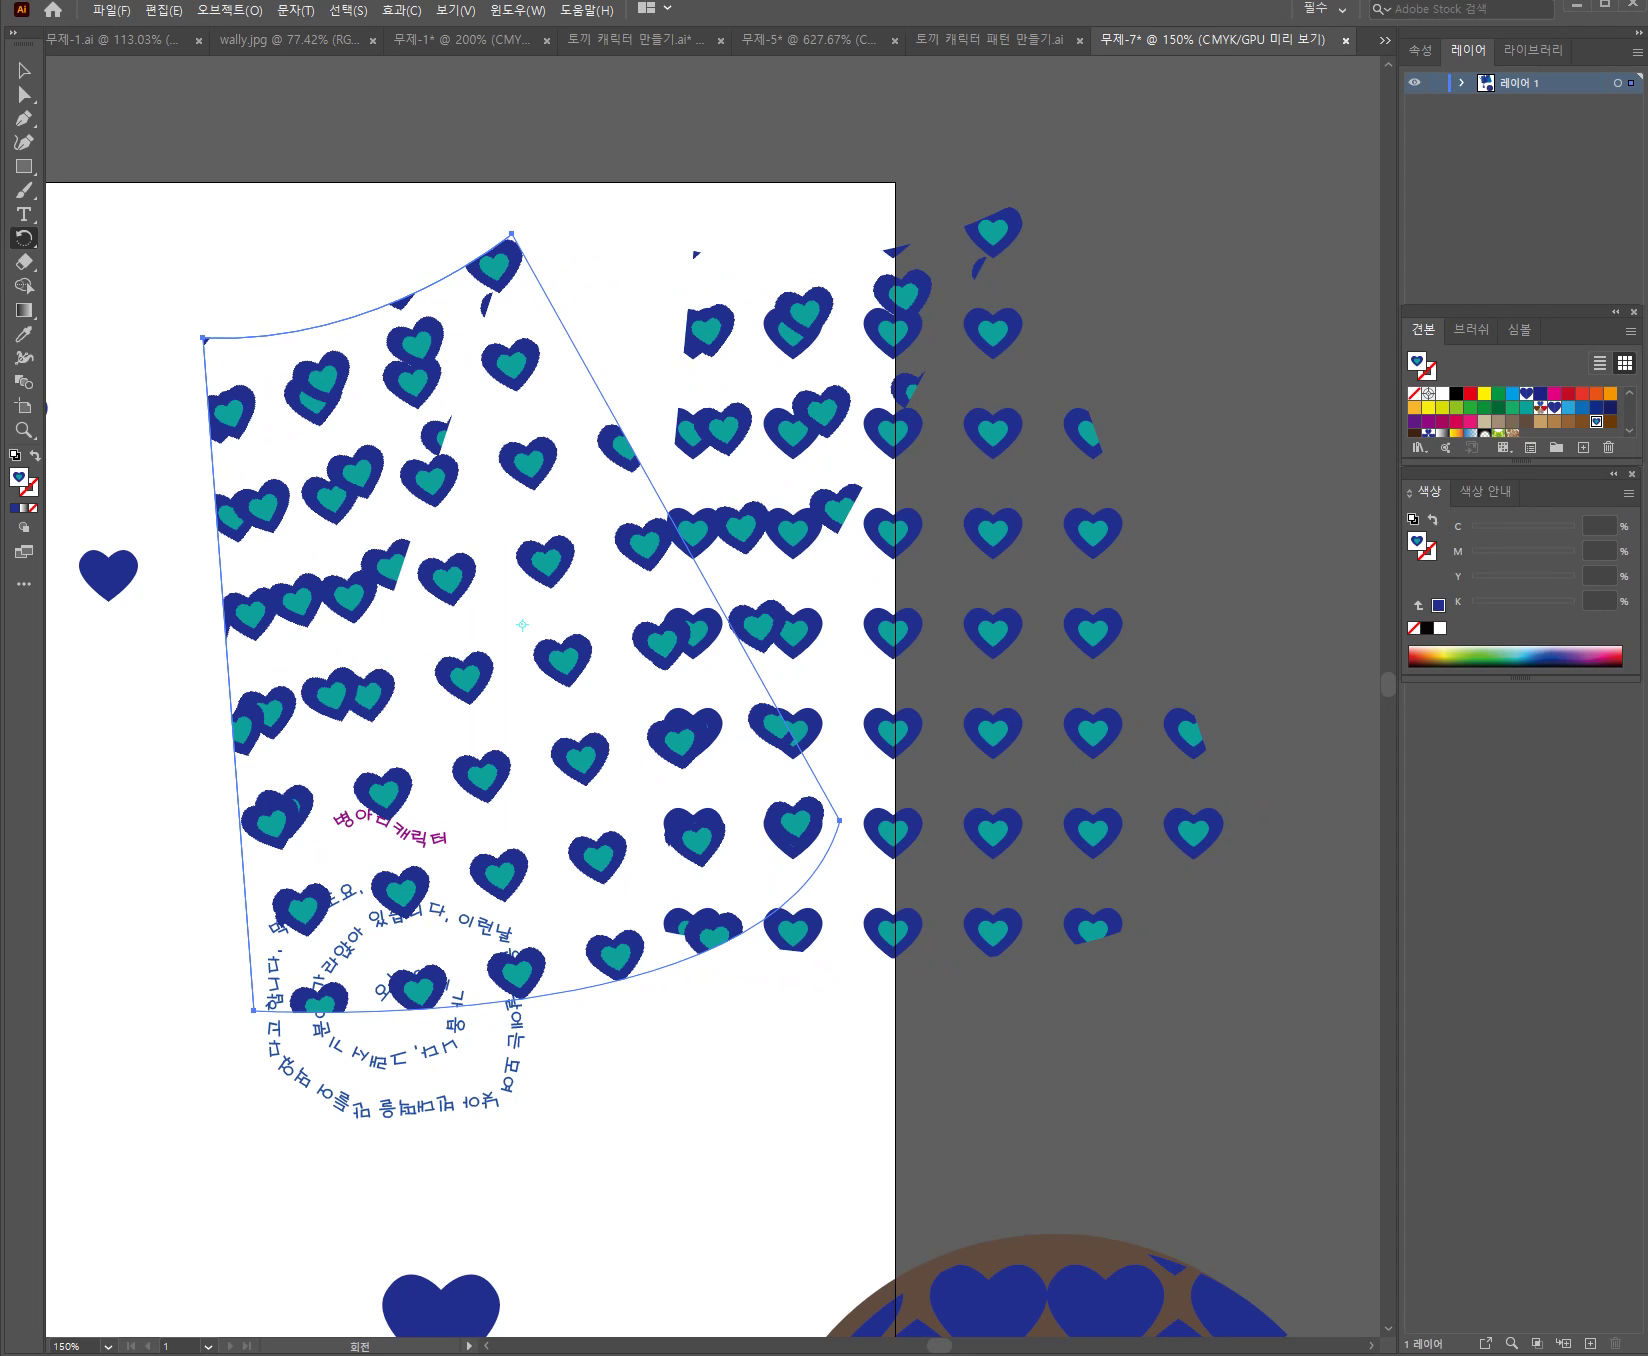
key("ctrl+z")
Move the original heart-patterned skirt partly over the brown one and delete the leftover partial pattern piece
left_click_drag(1106, 612, 829, 629)
key("r")
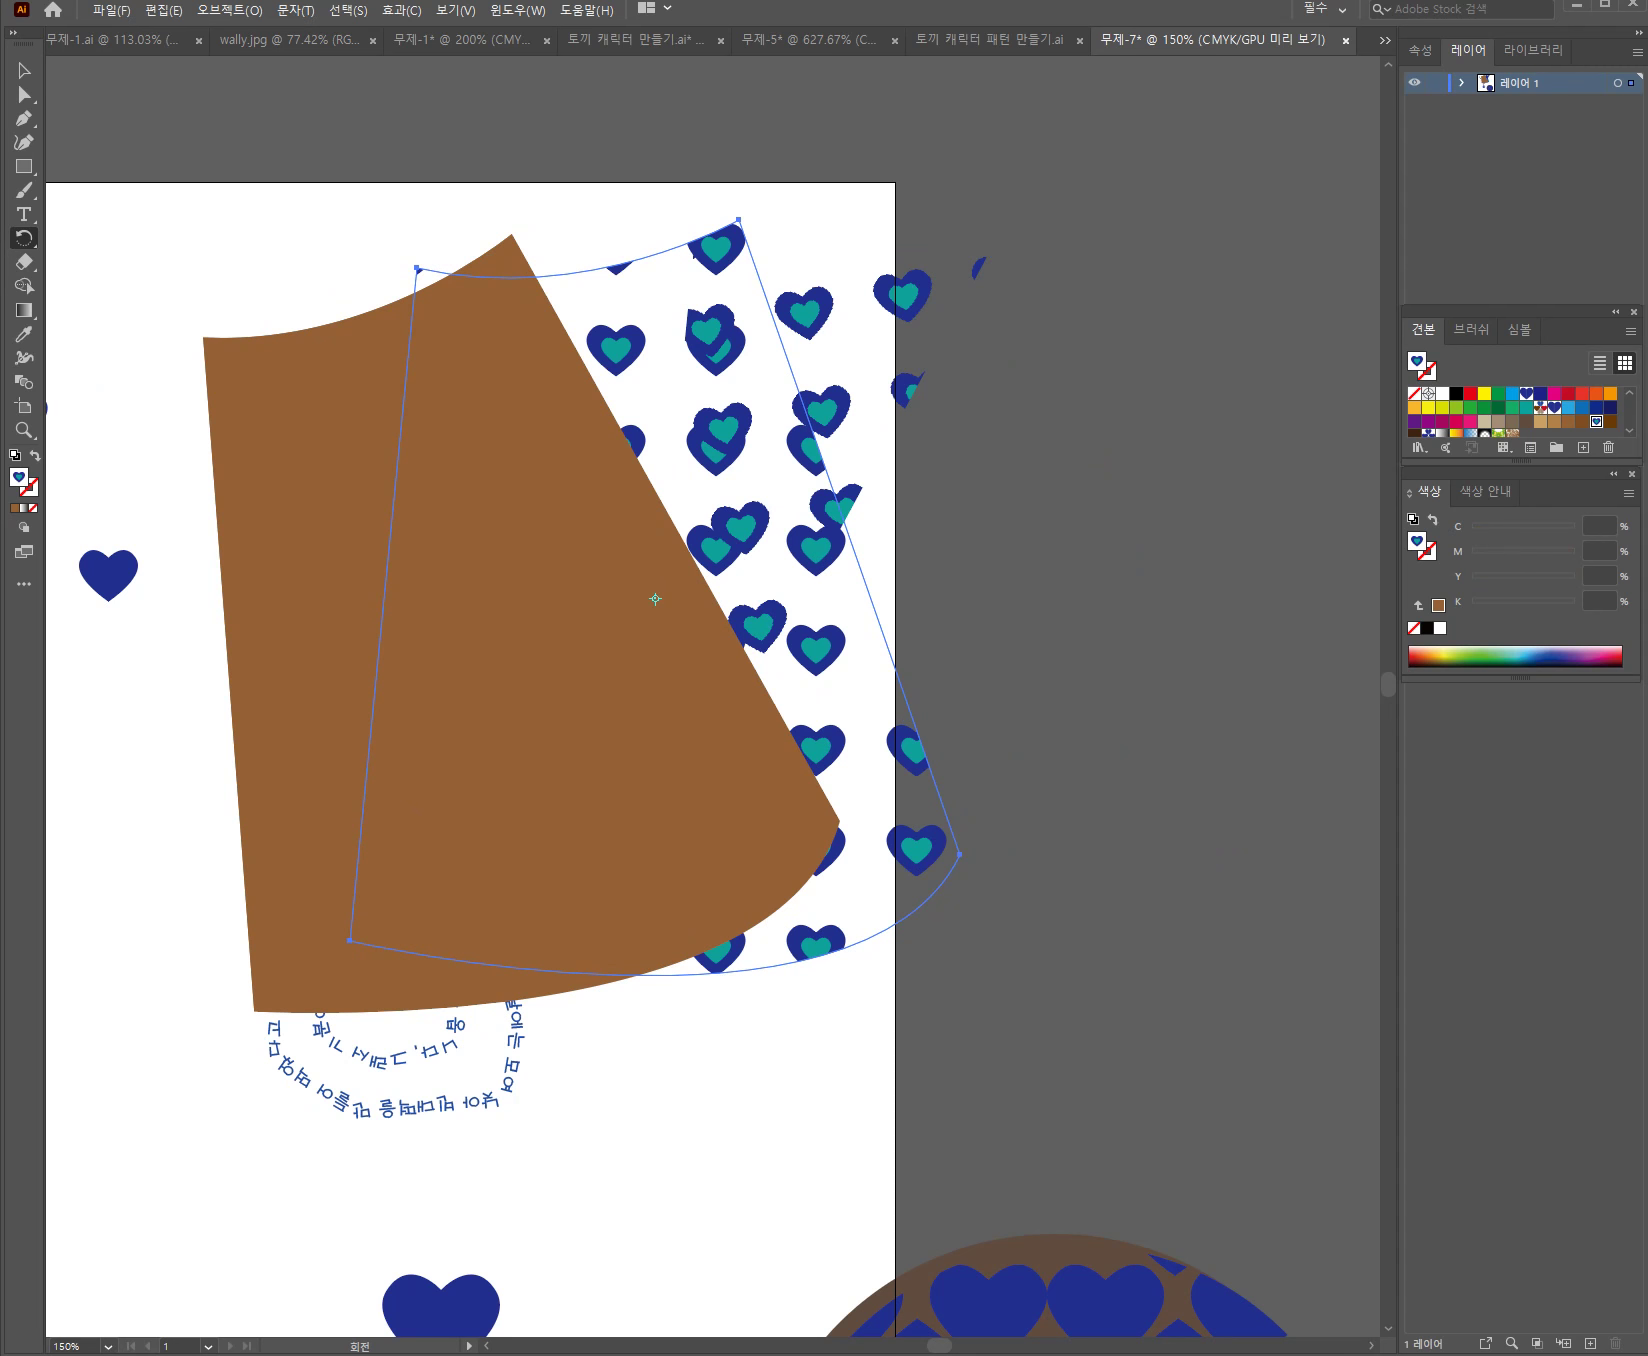
left_click_drag(932, 280, 1170, 304)
key("Delete")
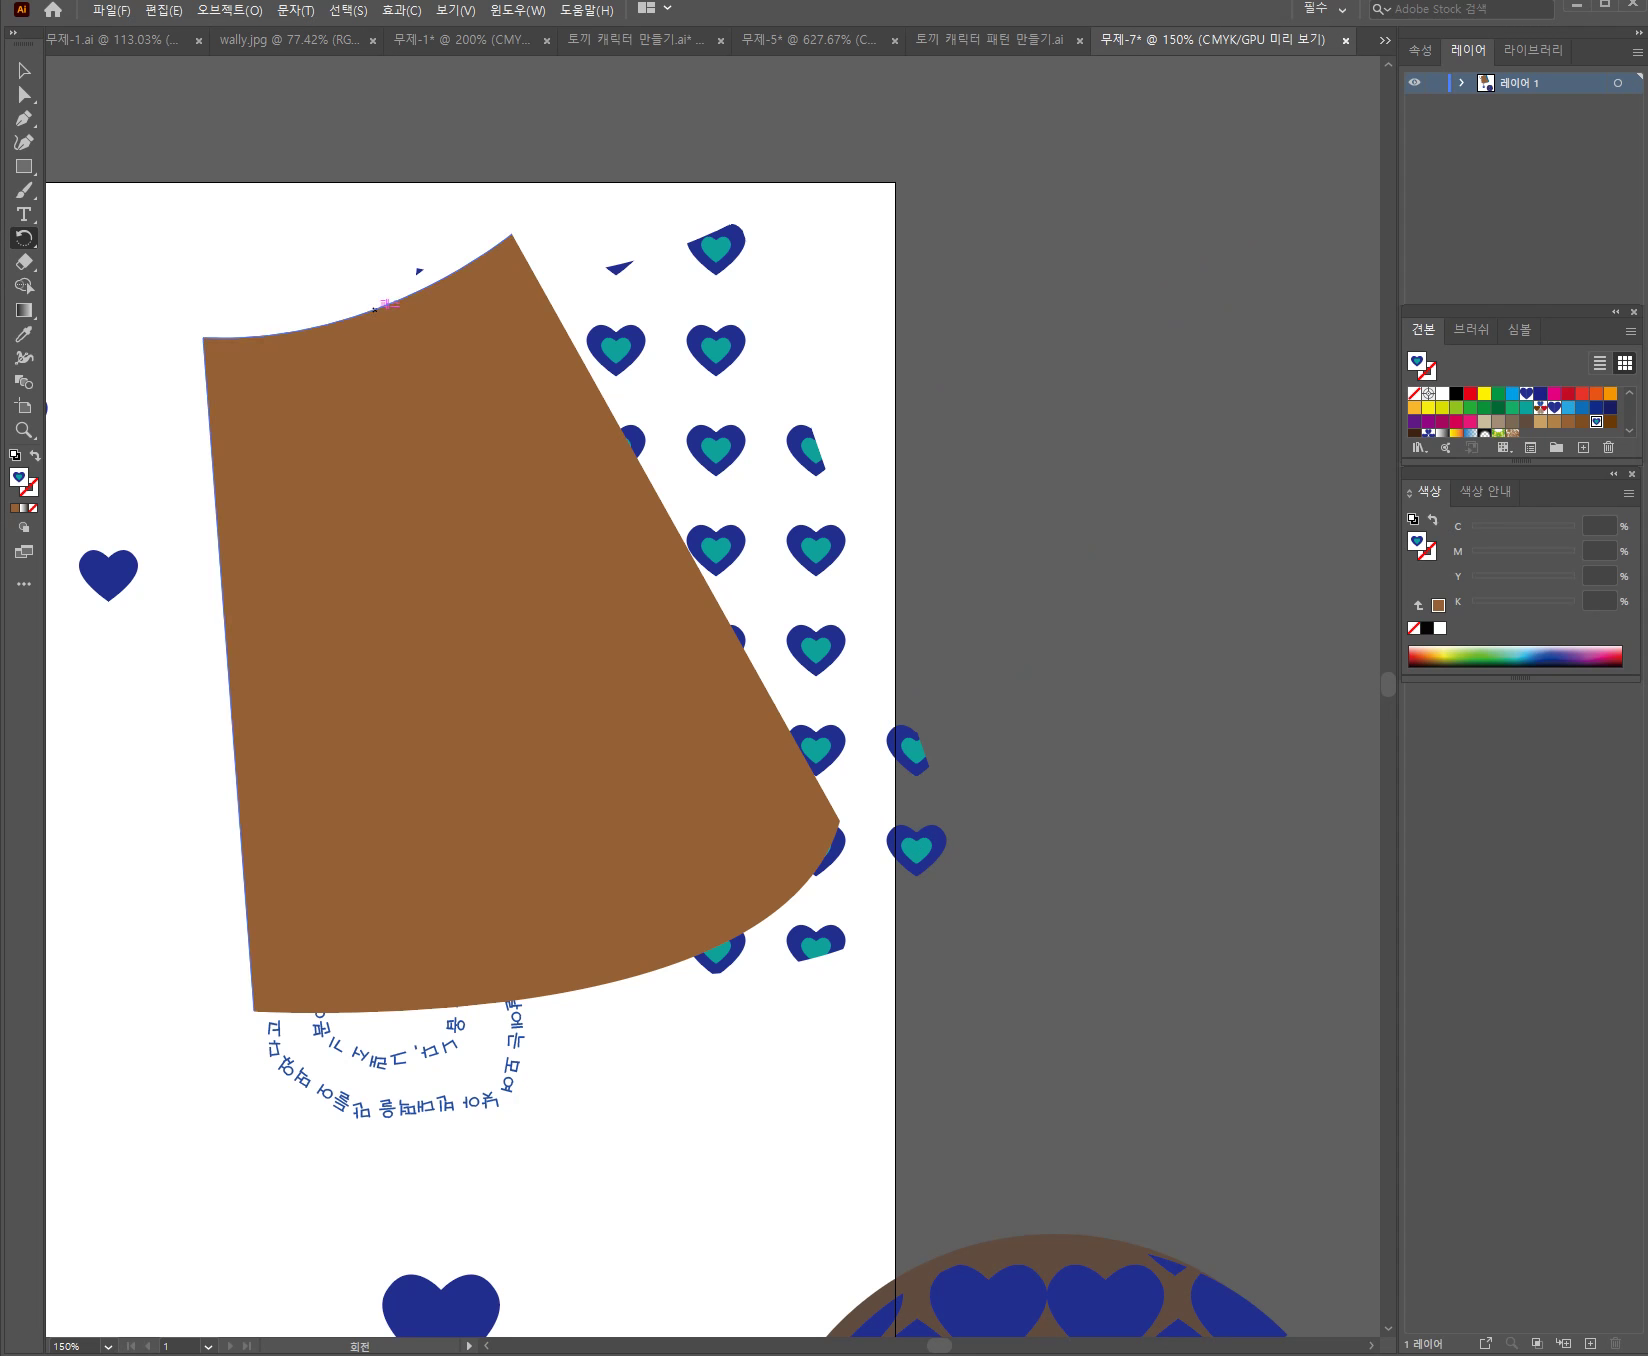
Bring the heart-patterned skirt in front of the brown skirt
left_click(816, 549, "ctrl")
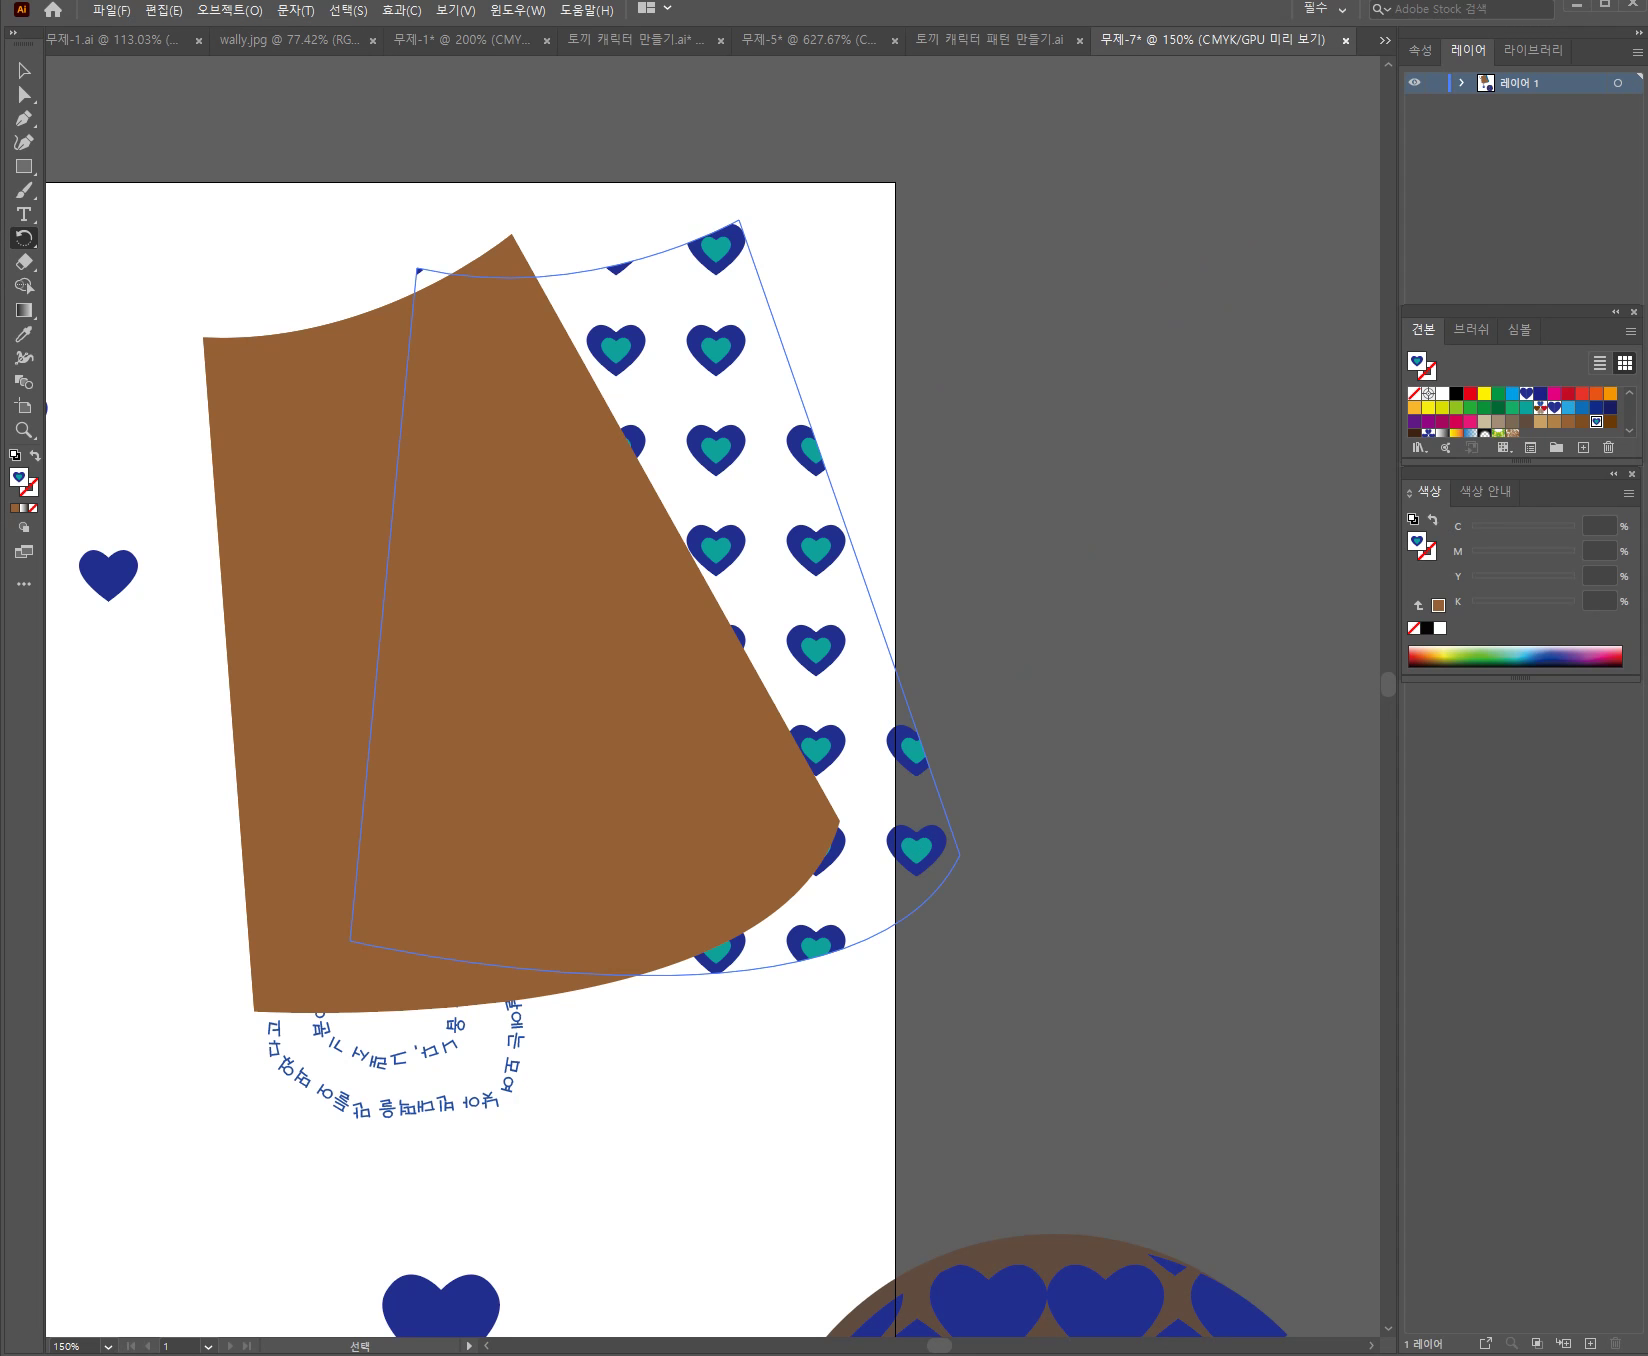
left_click(229, 10)
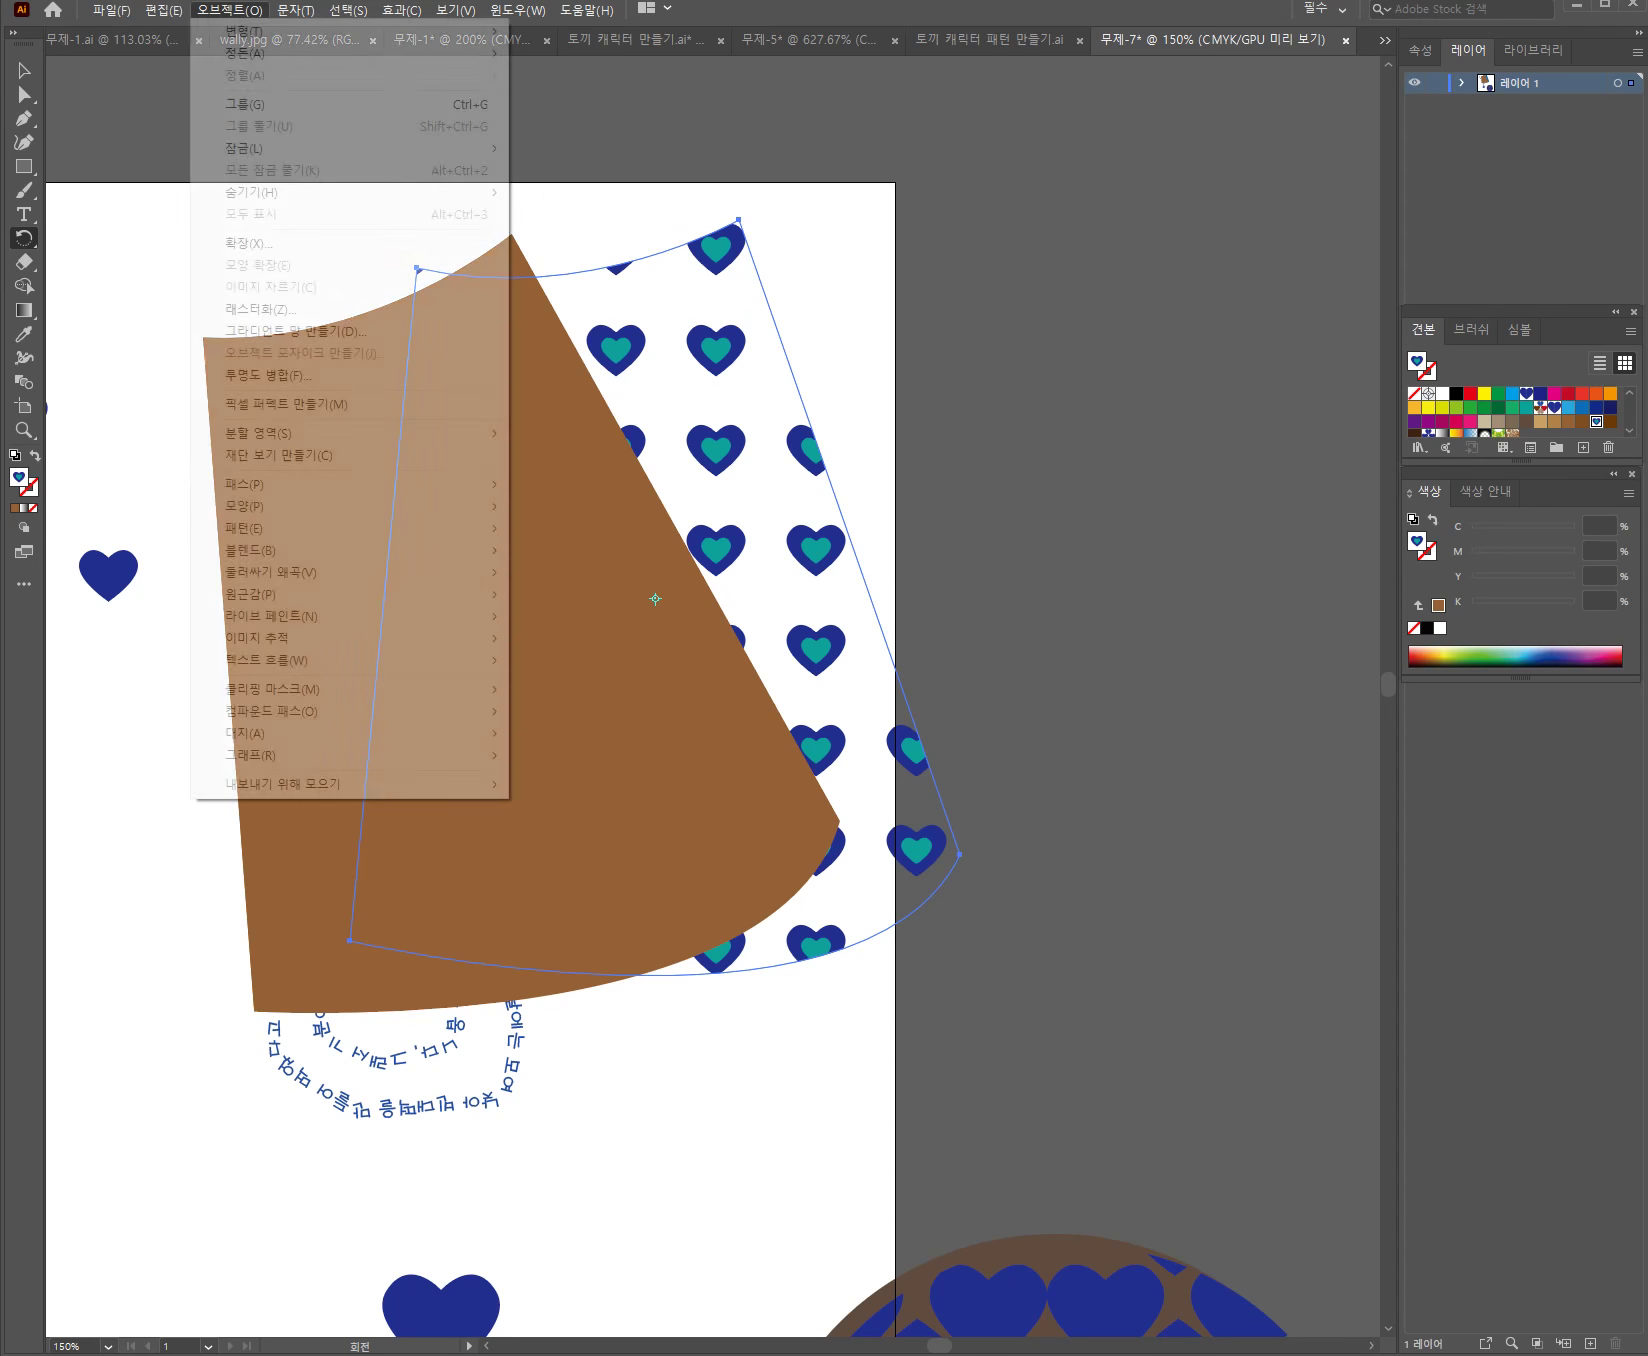
key("Right")
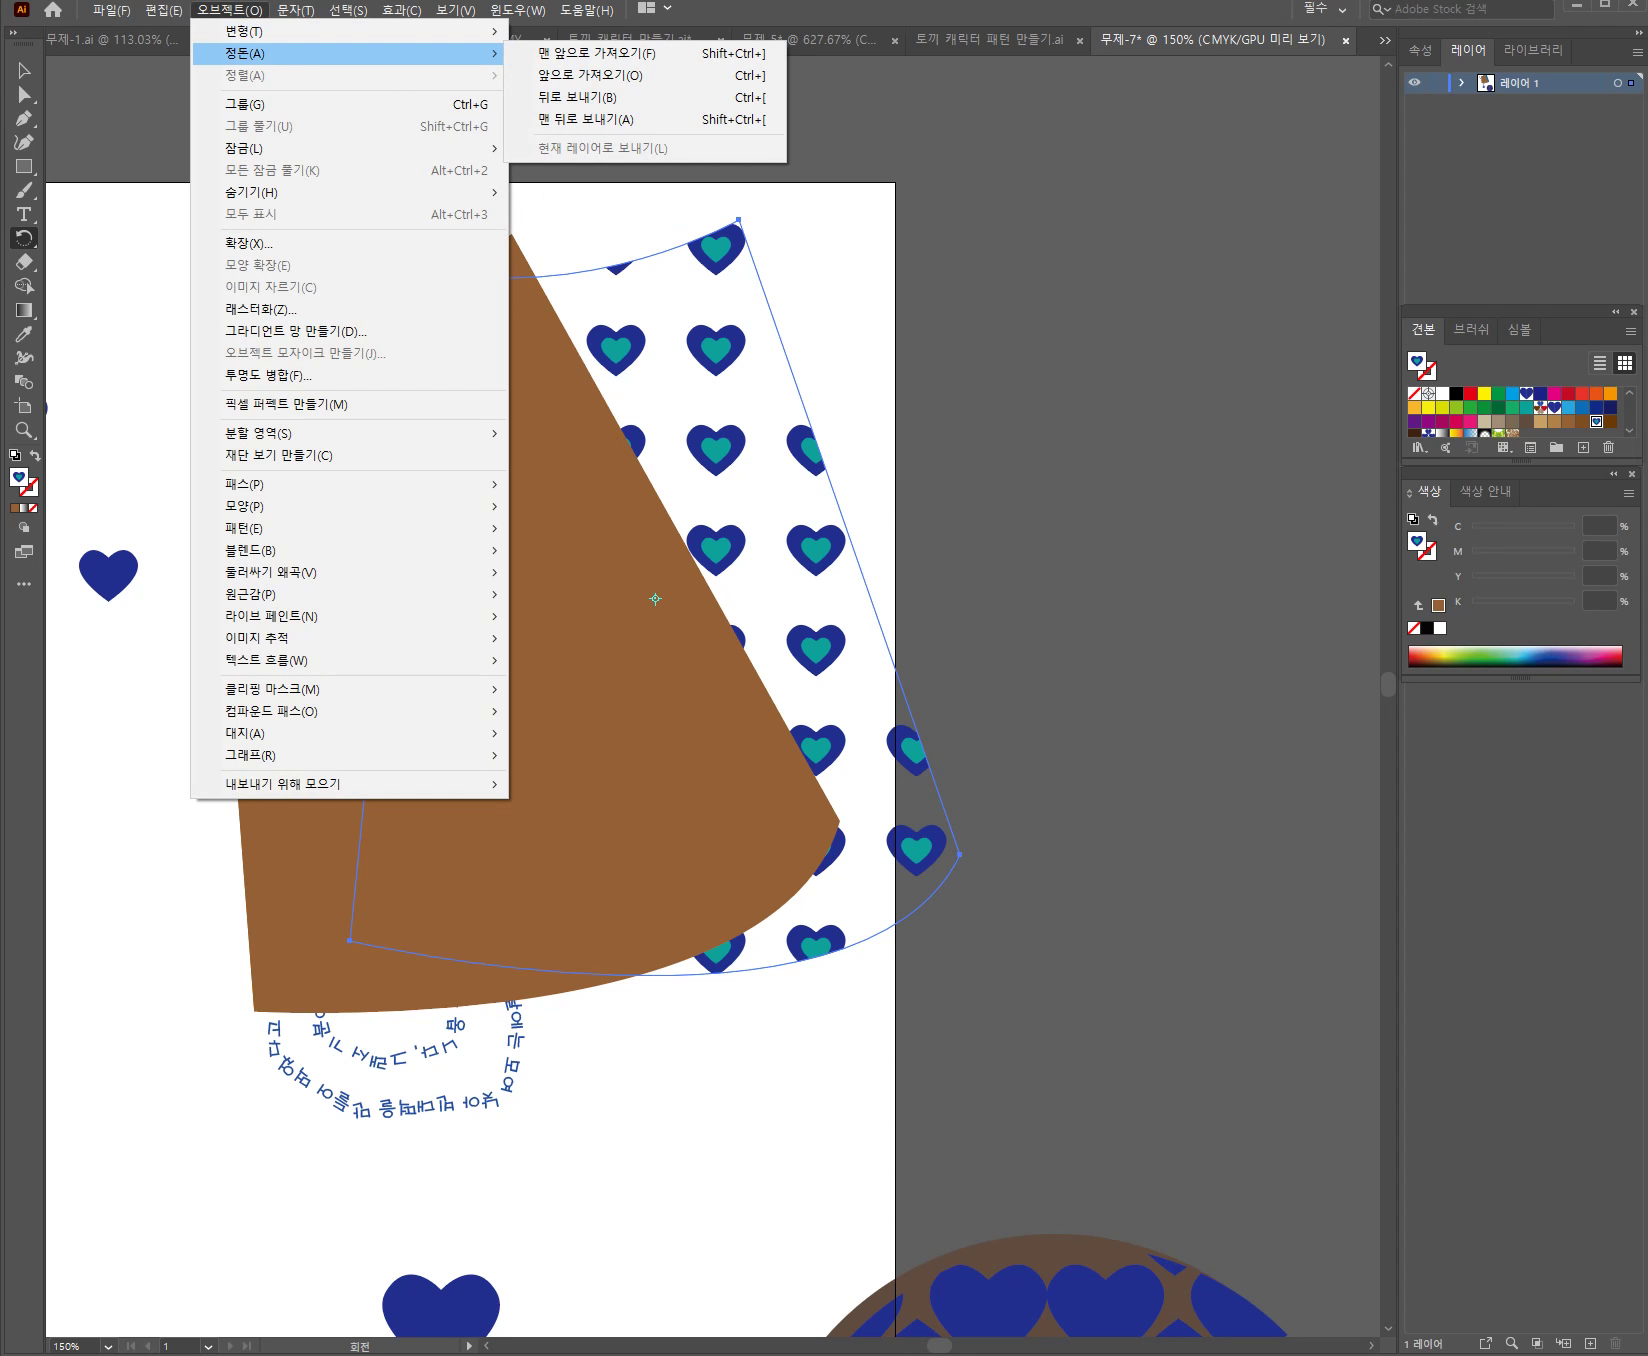
key("Down")
key("Return")
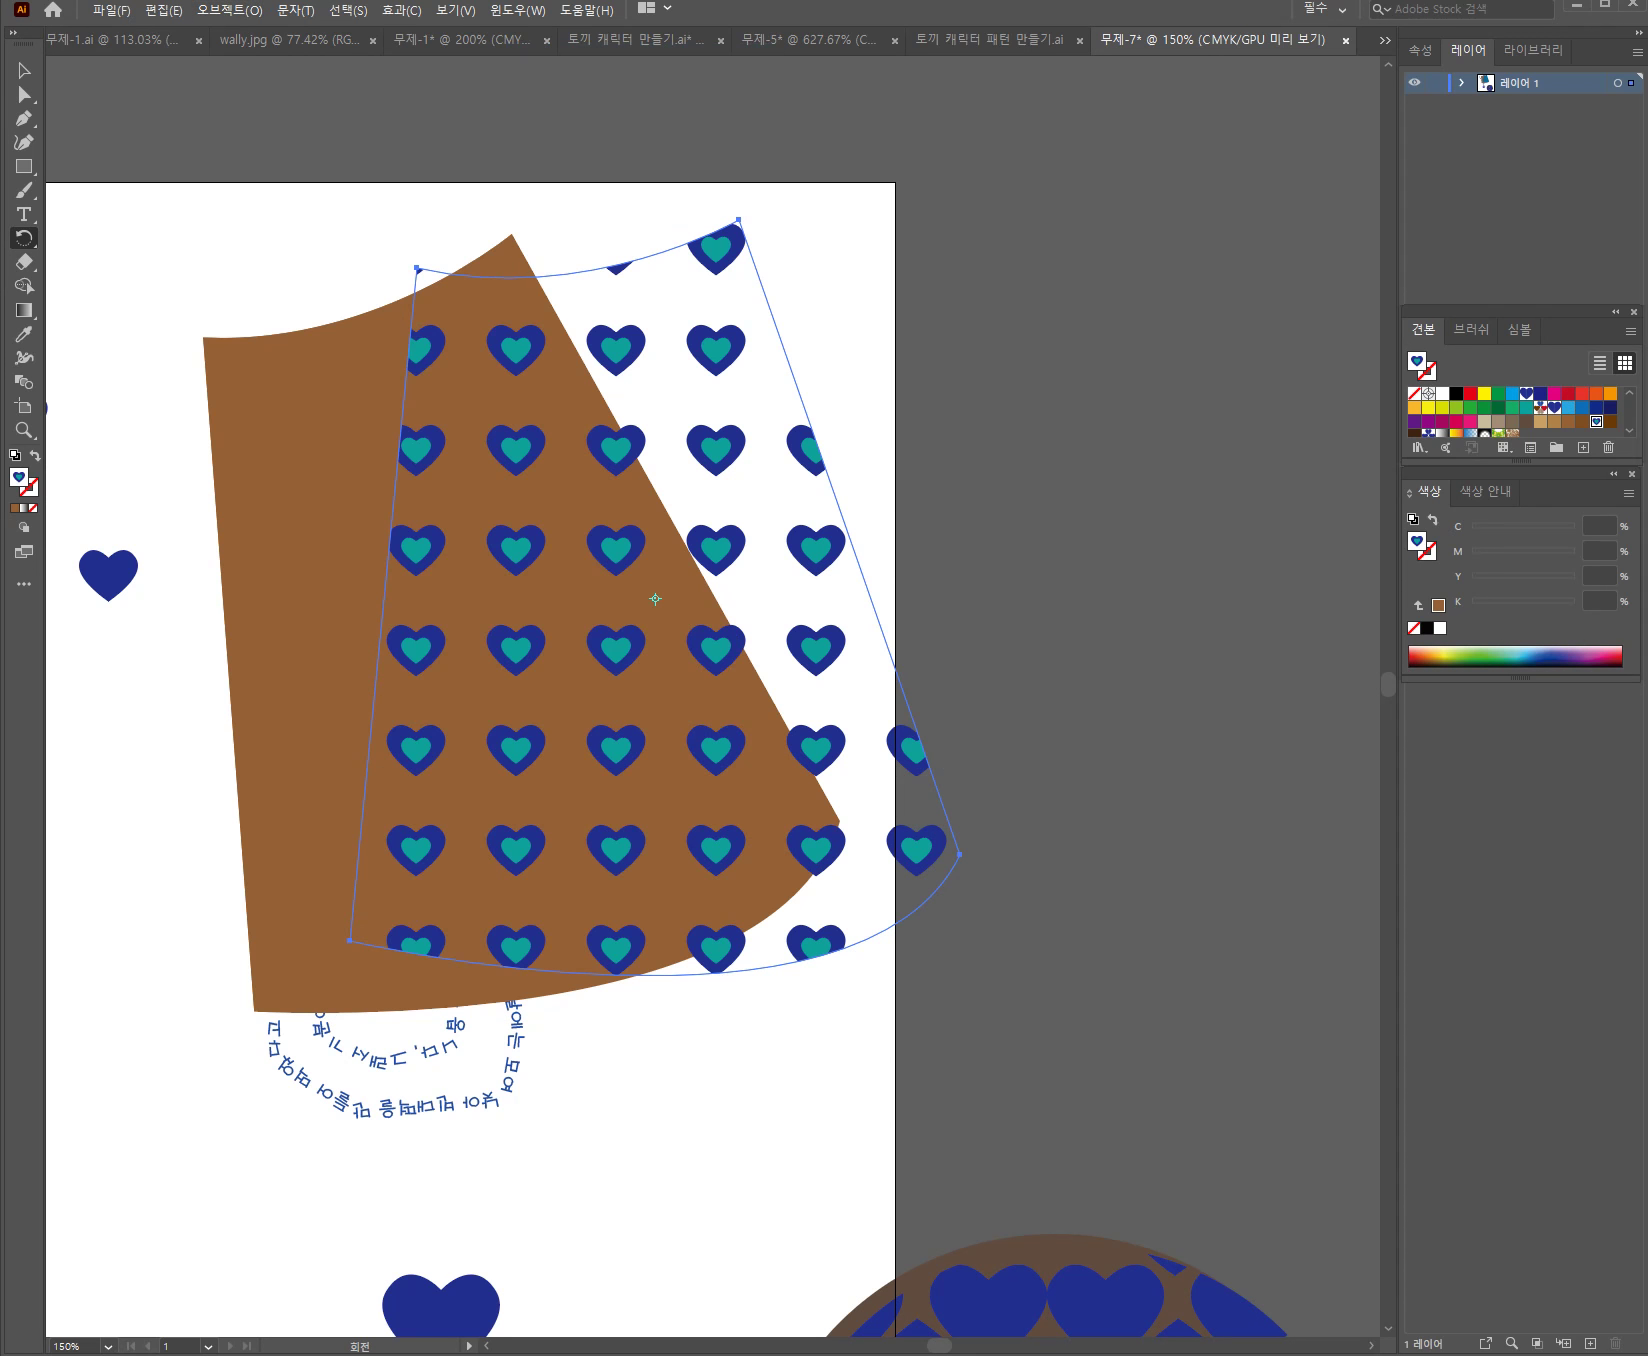
Move the heart-patterned skirt over the brown one and rotate its object and pattern together by 10°
key("ctrl")
left_click_drag(734, 736, 619, 769)
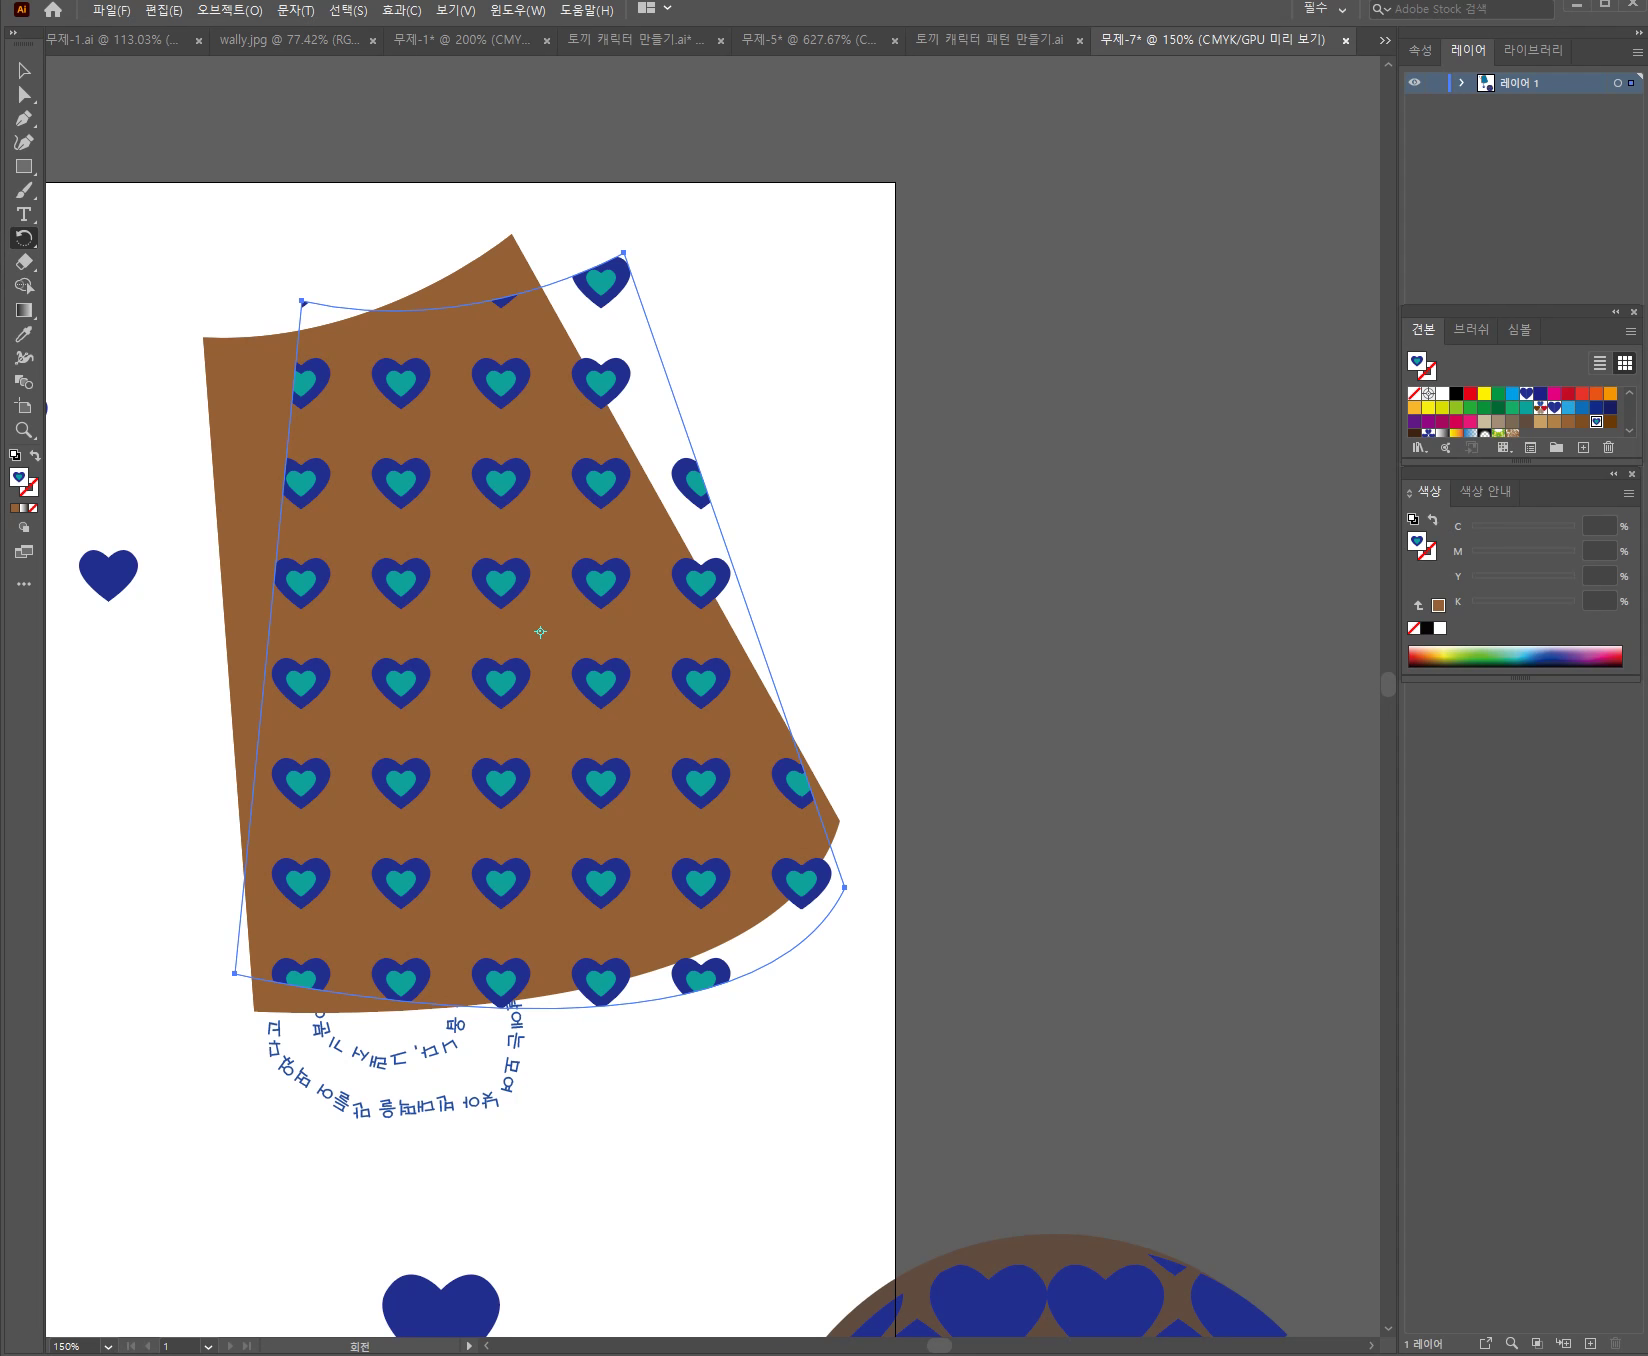
double_click(24, 238)
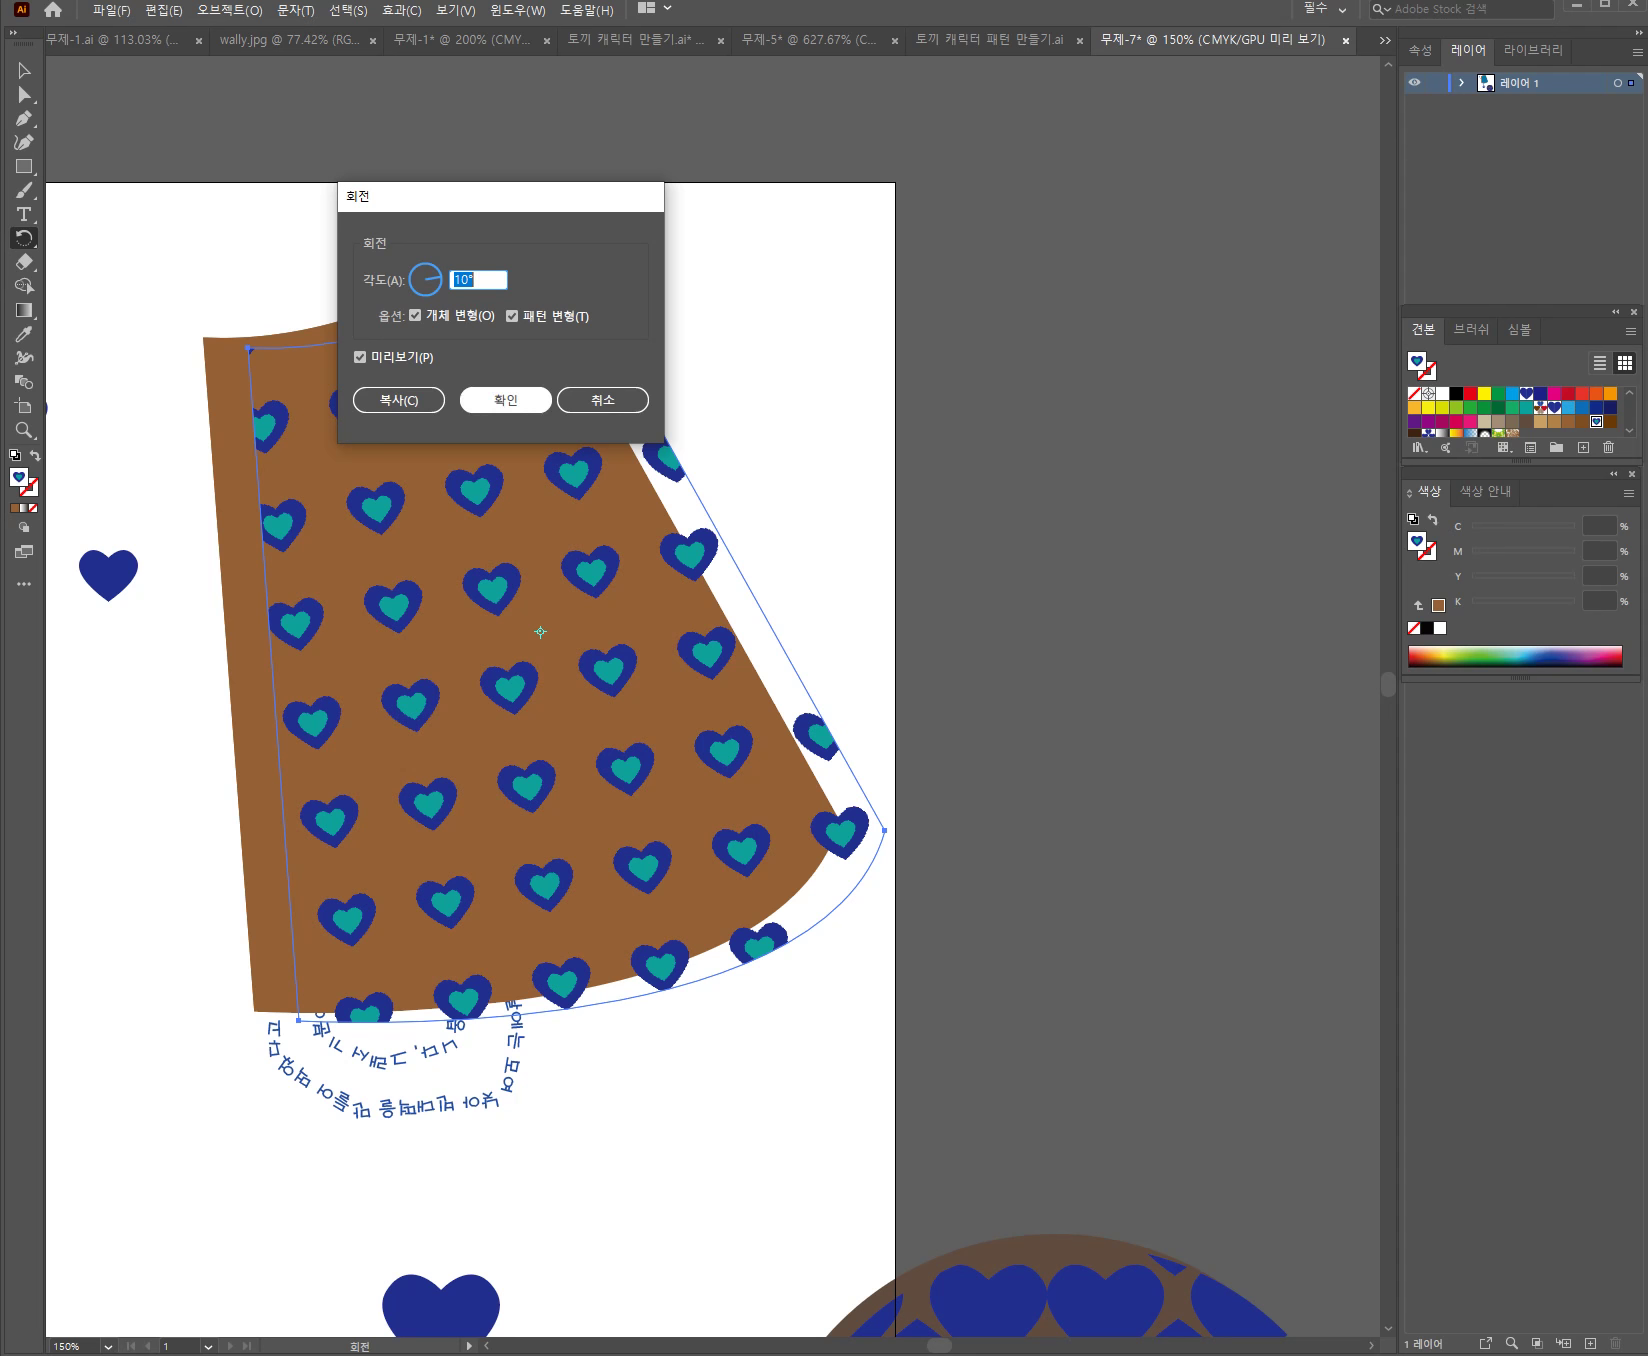
left_click(505, 400)
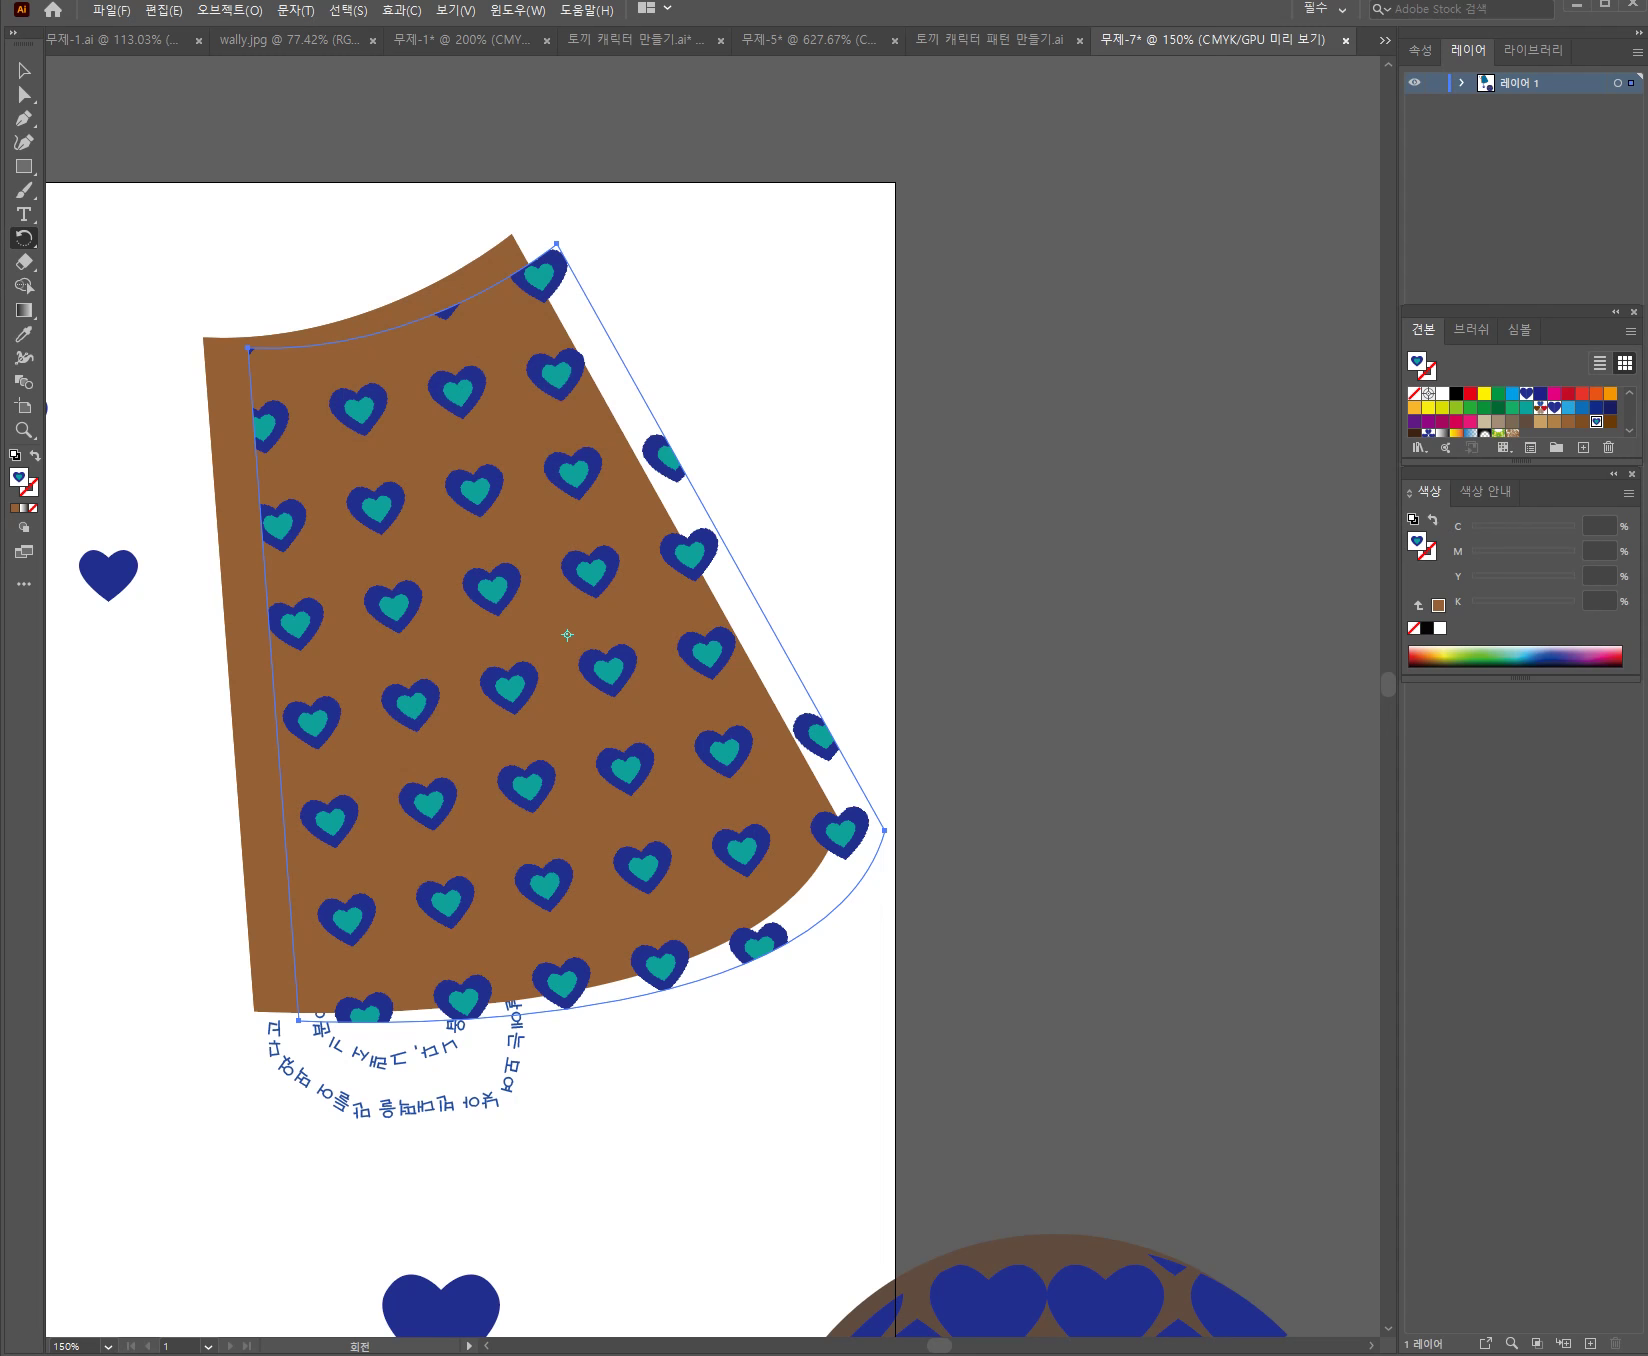
Try repeating the 10° object-and-pattern rotation on the heart-patterned skirt
key("ctrl")
key("ctrl+d")
key("ctrl+d")
key("ctrl+d")
key("ctrl+d")
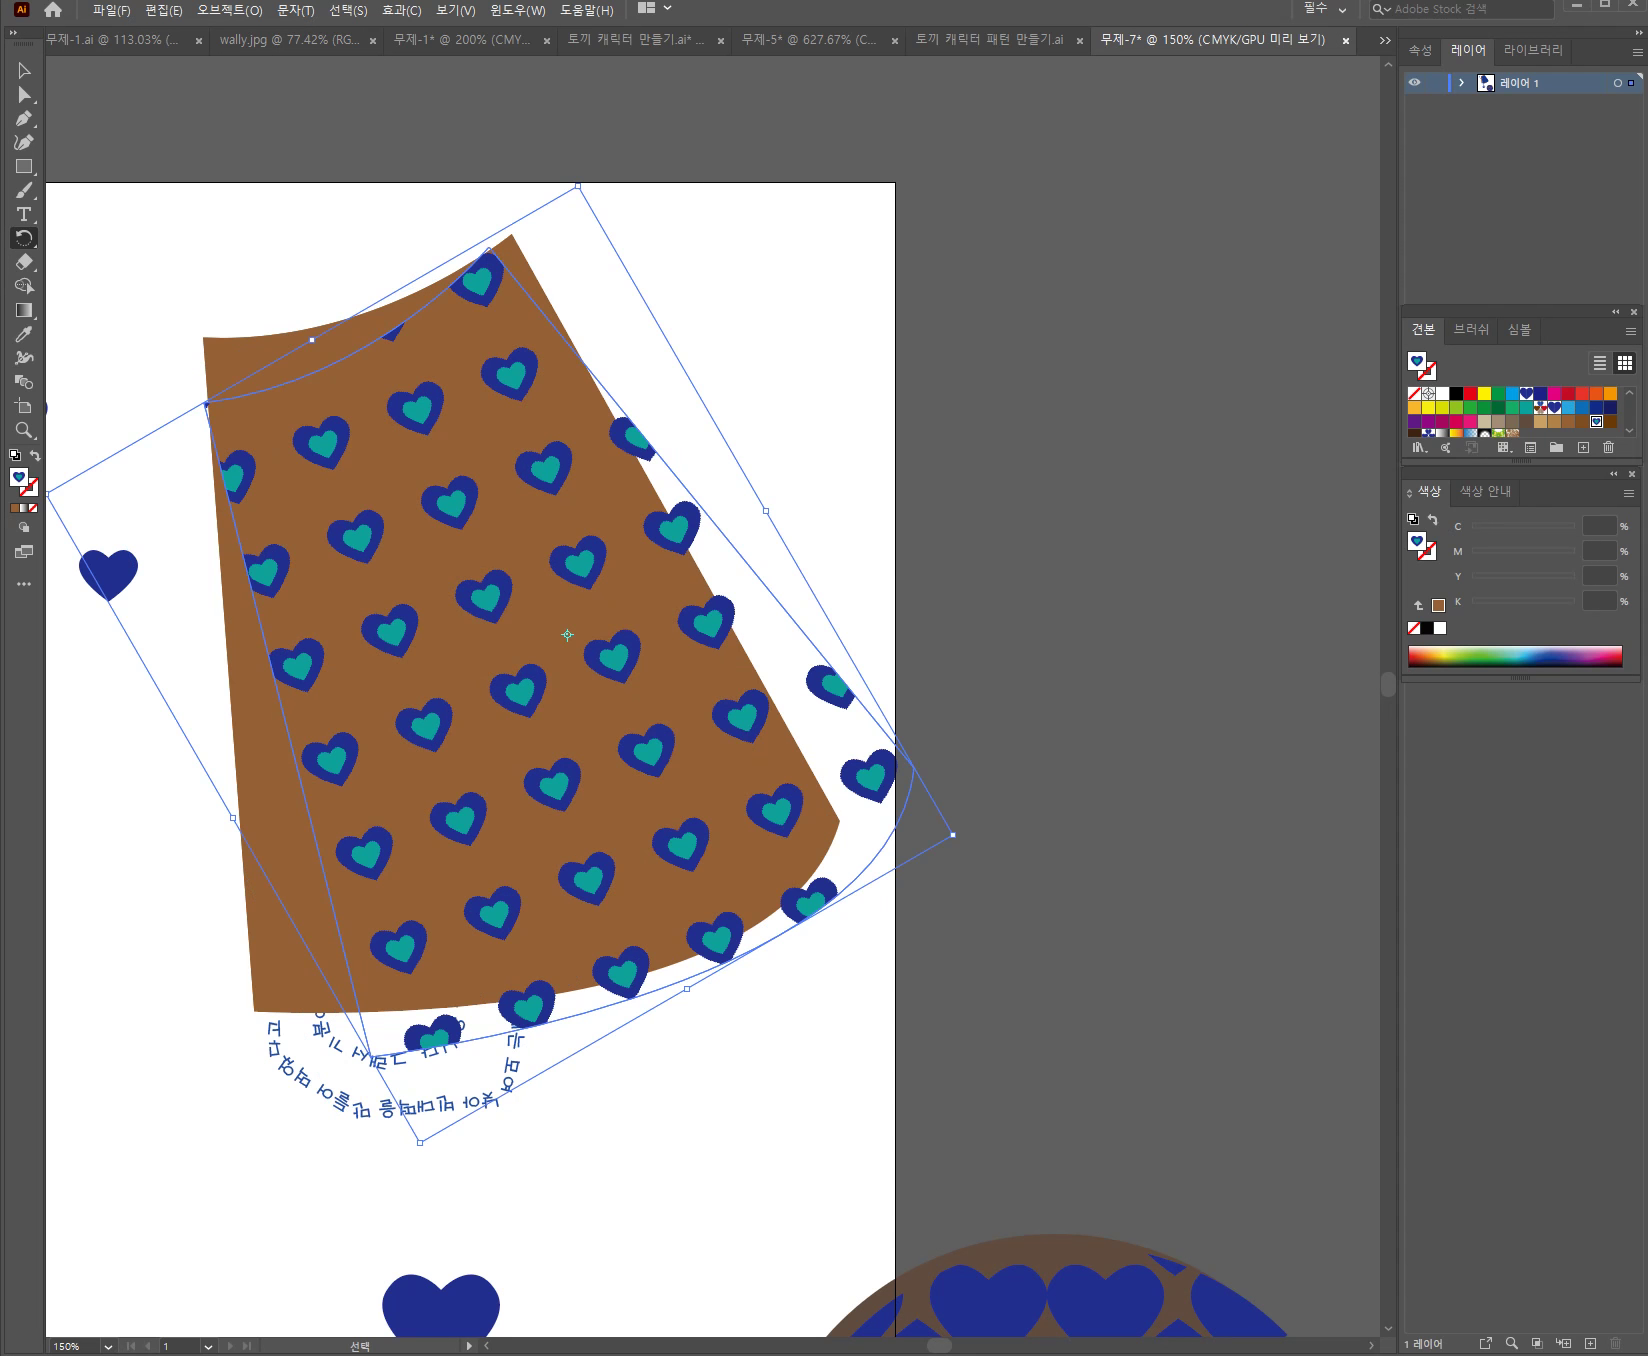
left_click_drag(866, 613, 755, 864)
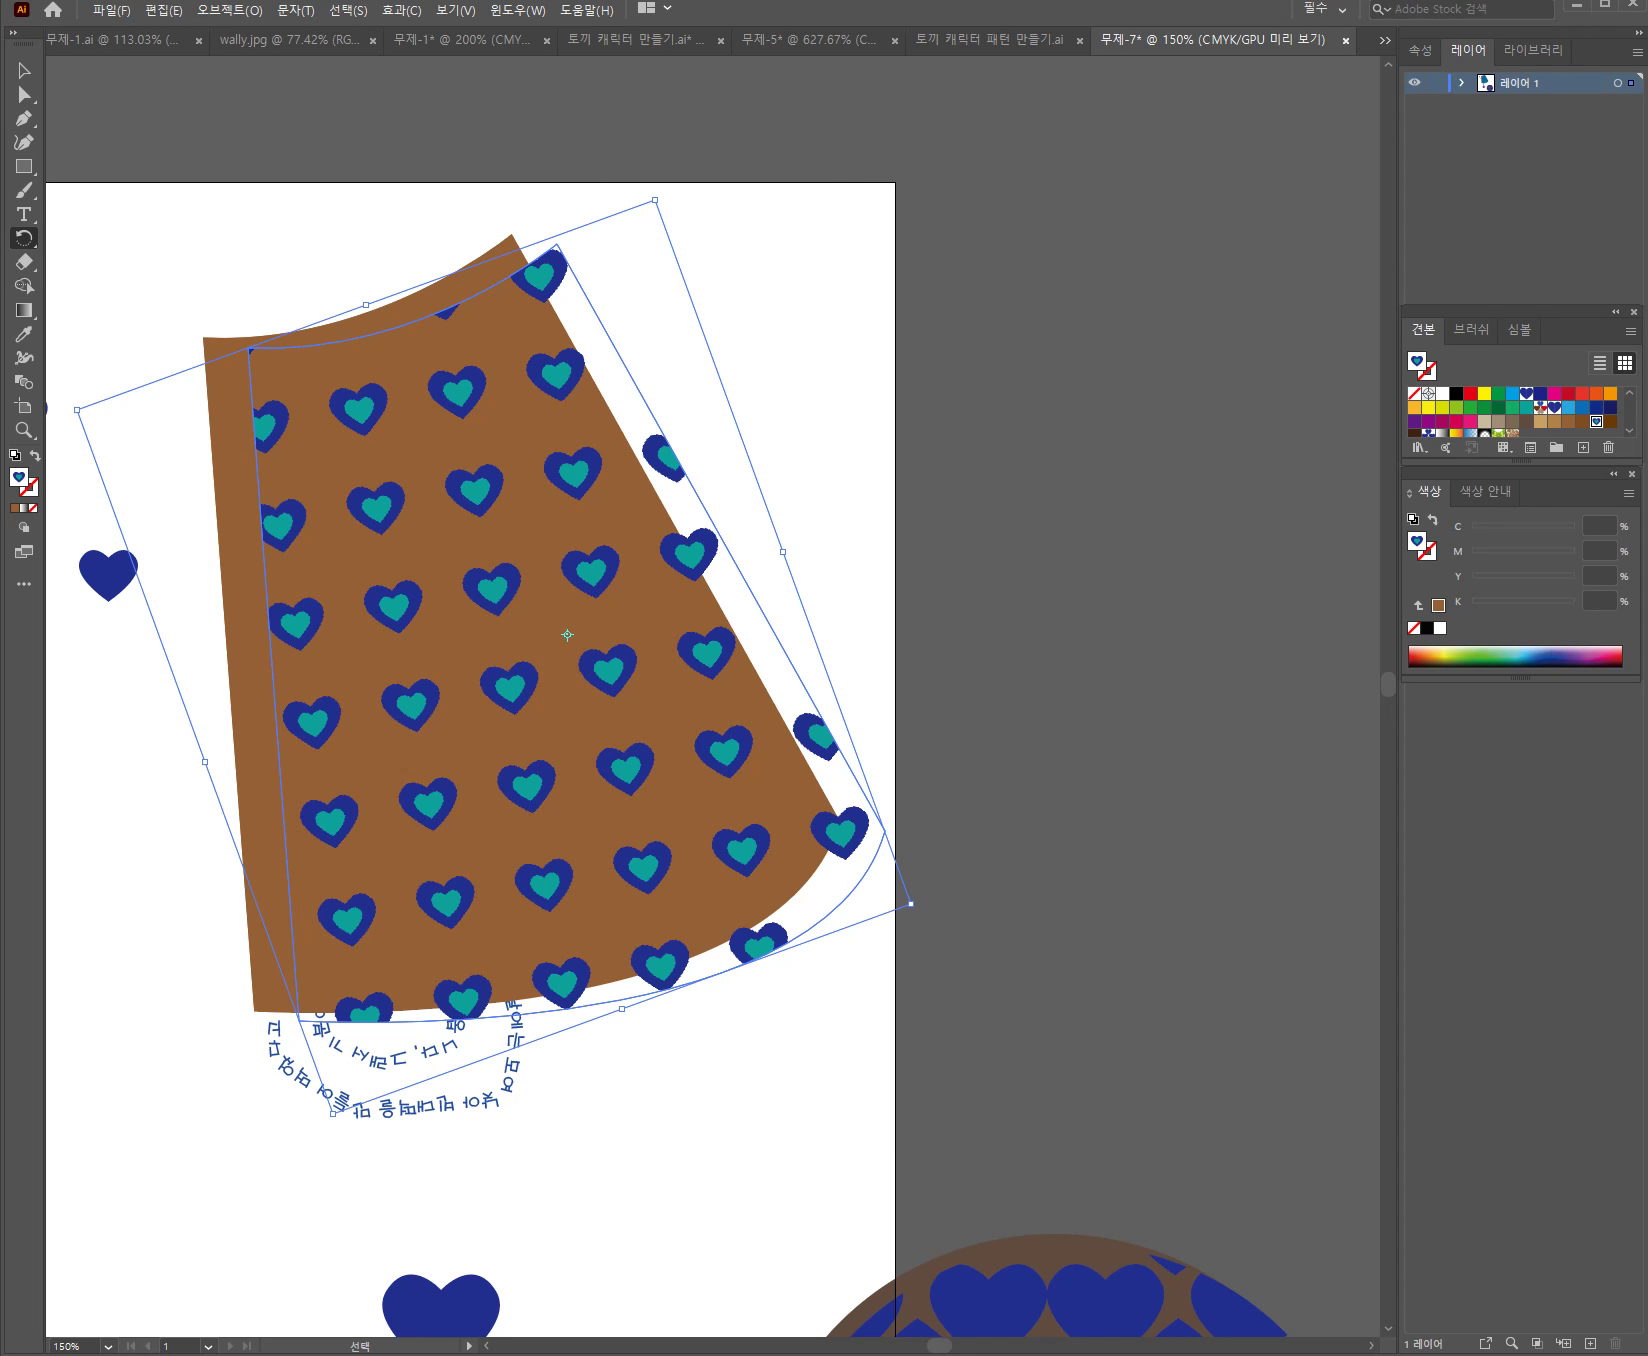
Align the heart-patterned skirt with the brown skirt beneath and rotate only its pattern by 10°
left_click_drag(519, 475, 479, 477)
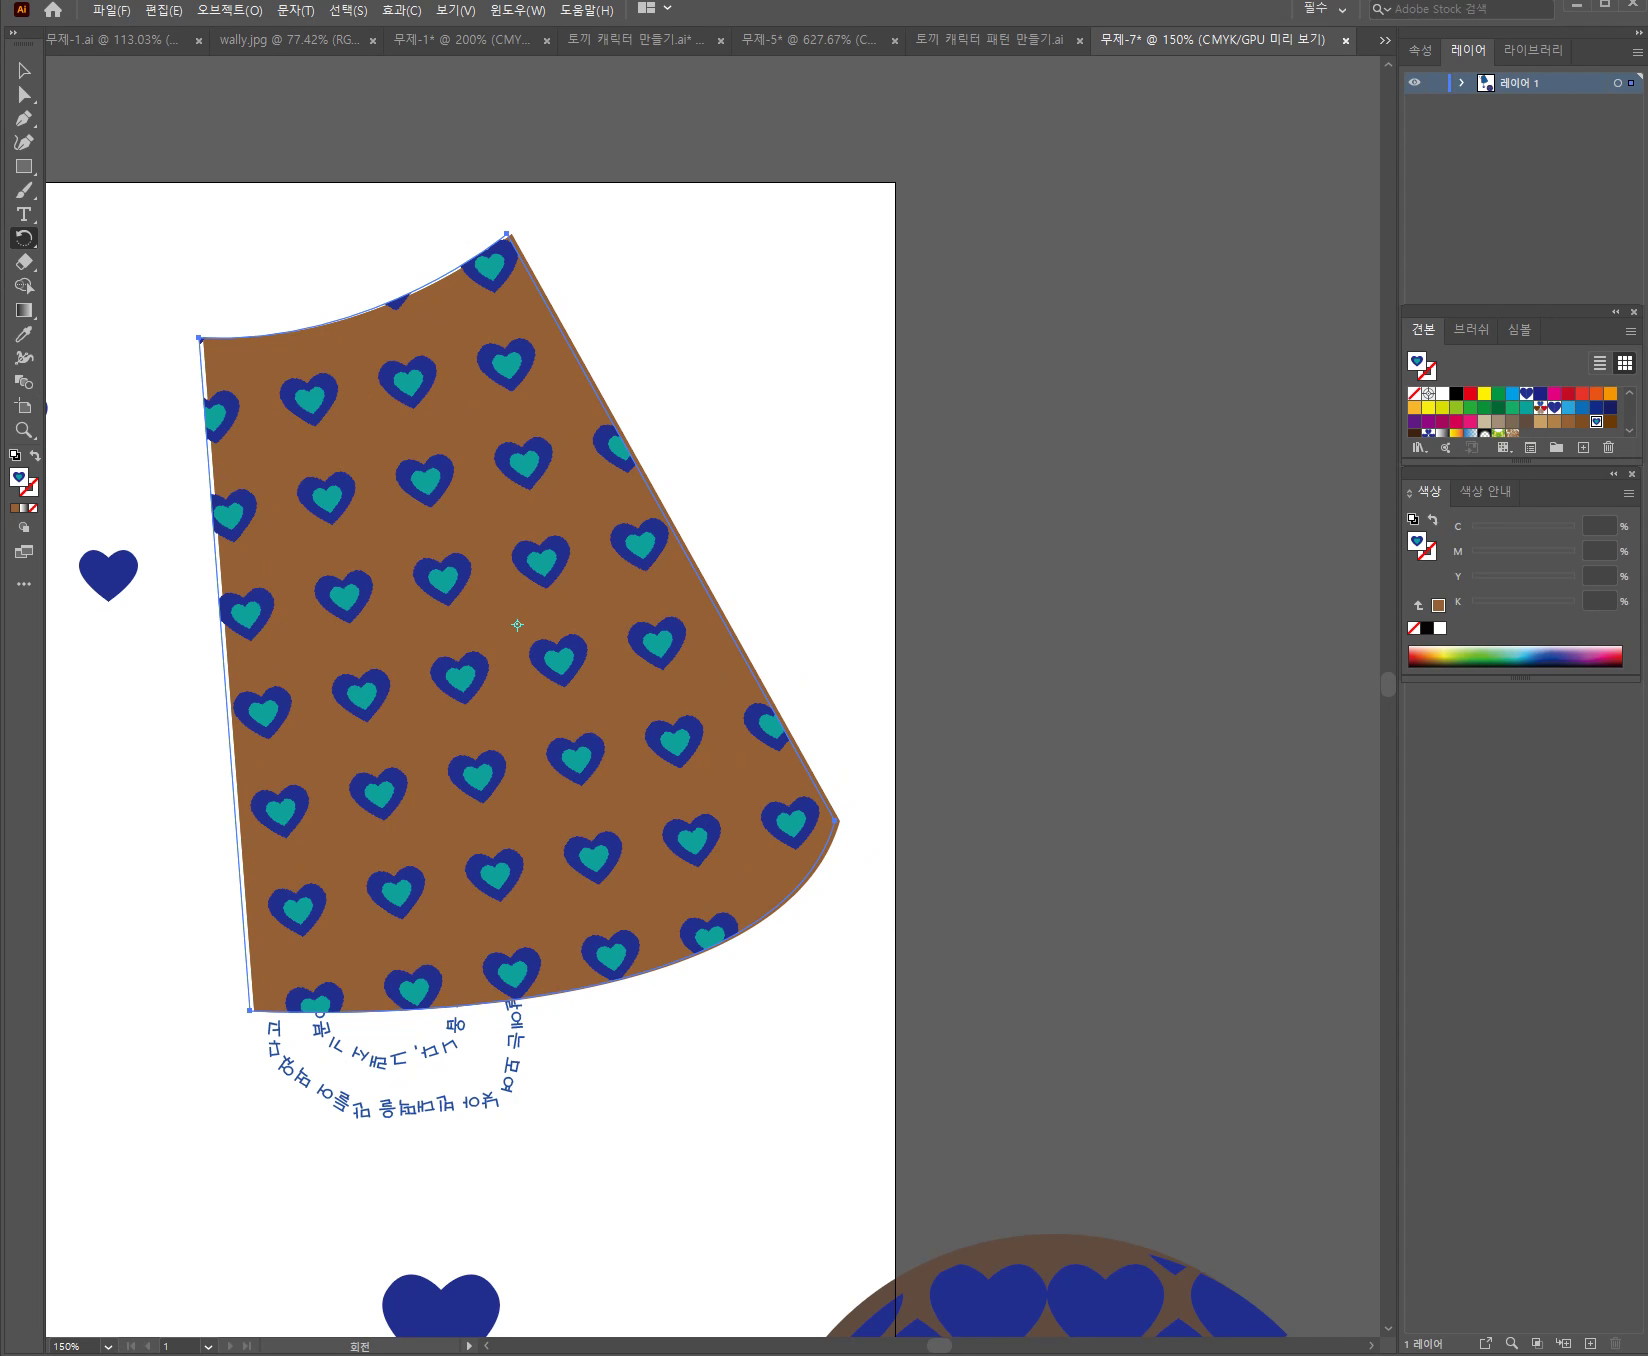
key("Return")
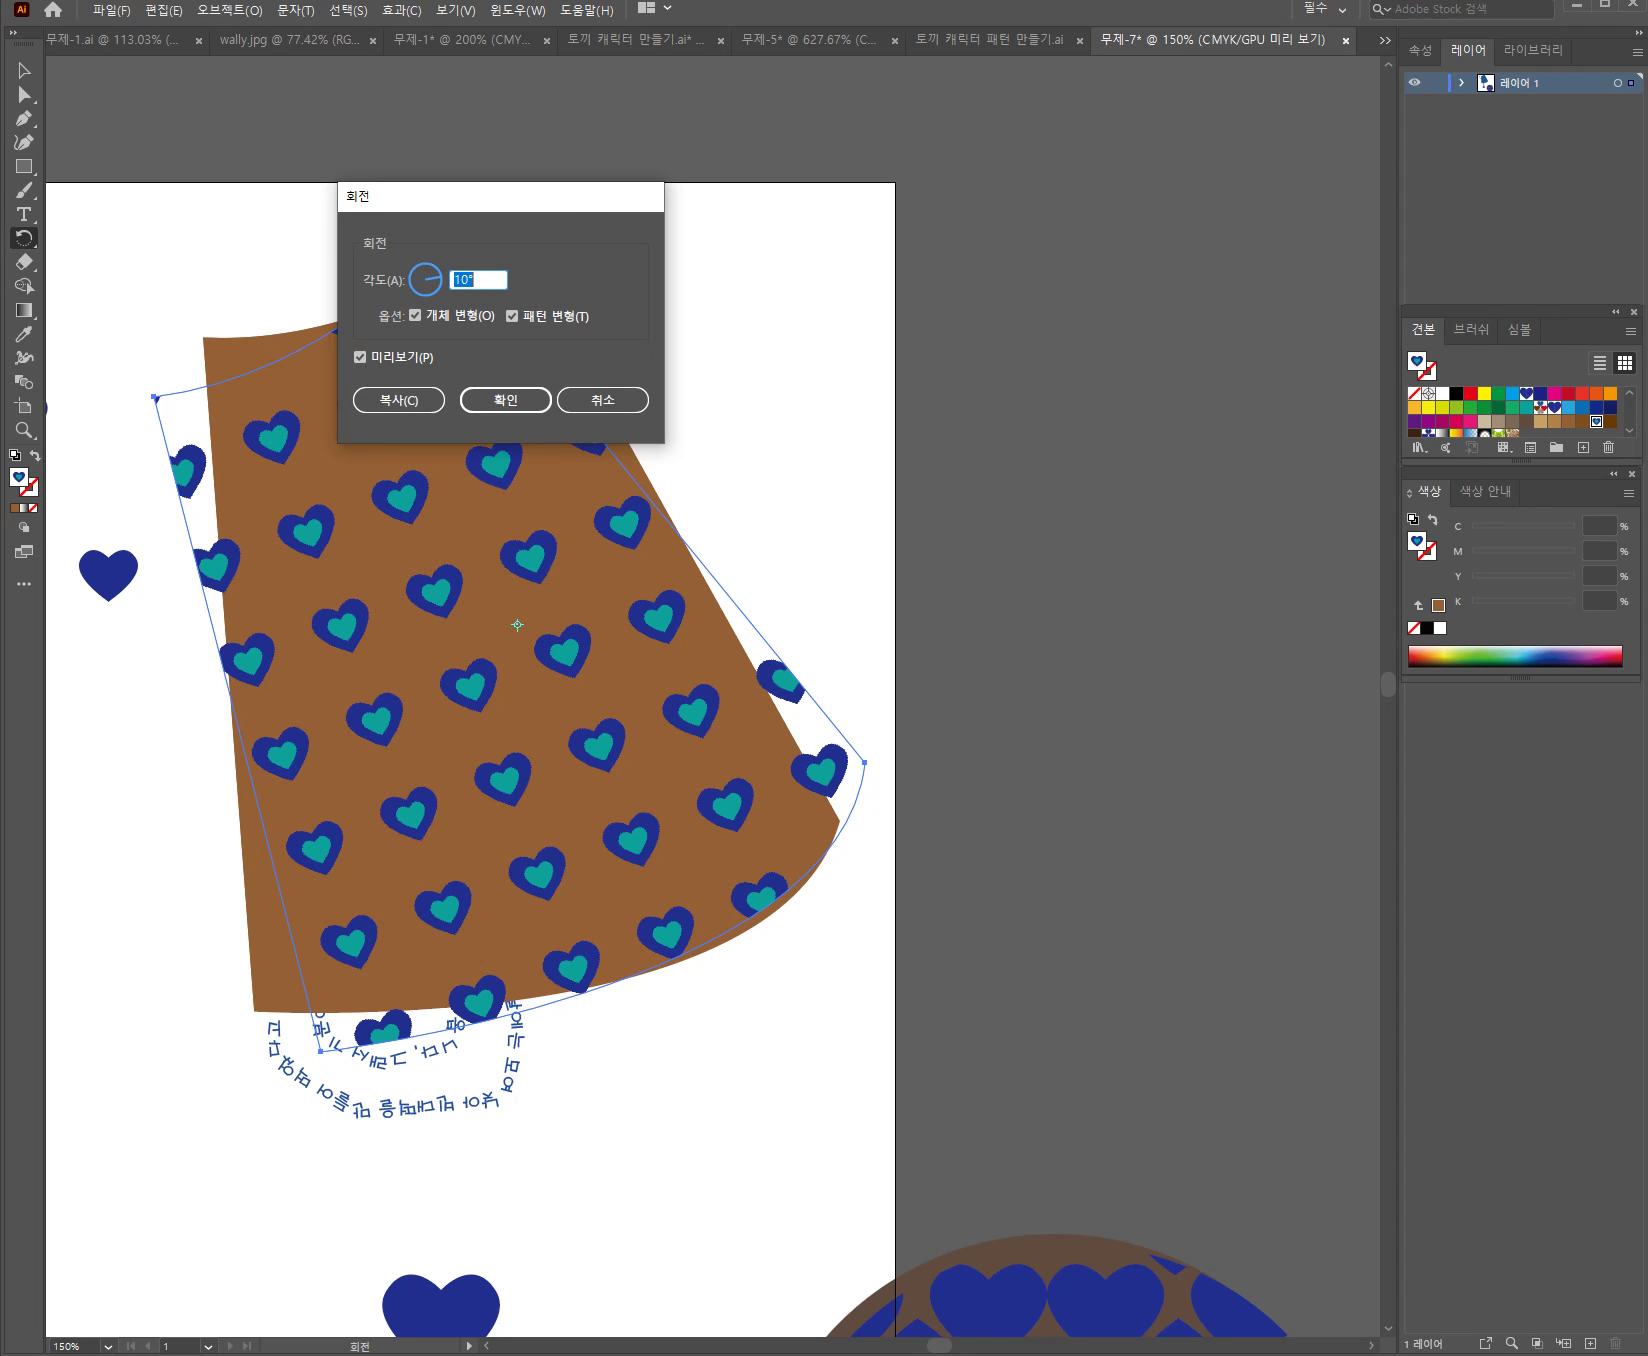
left_click(415, 315)
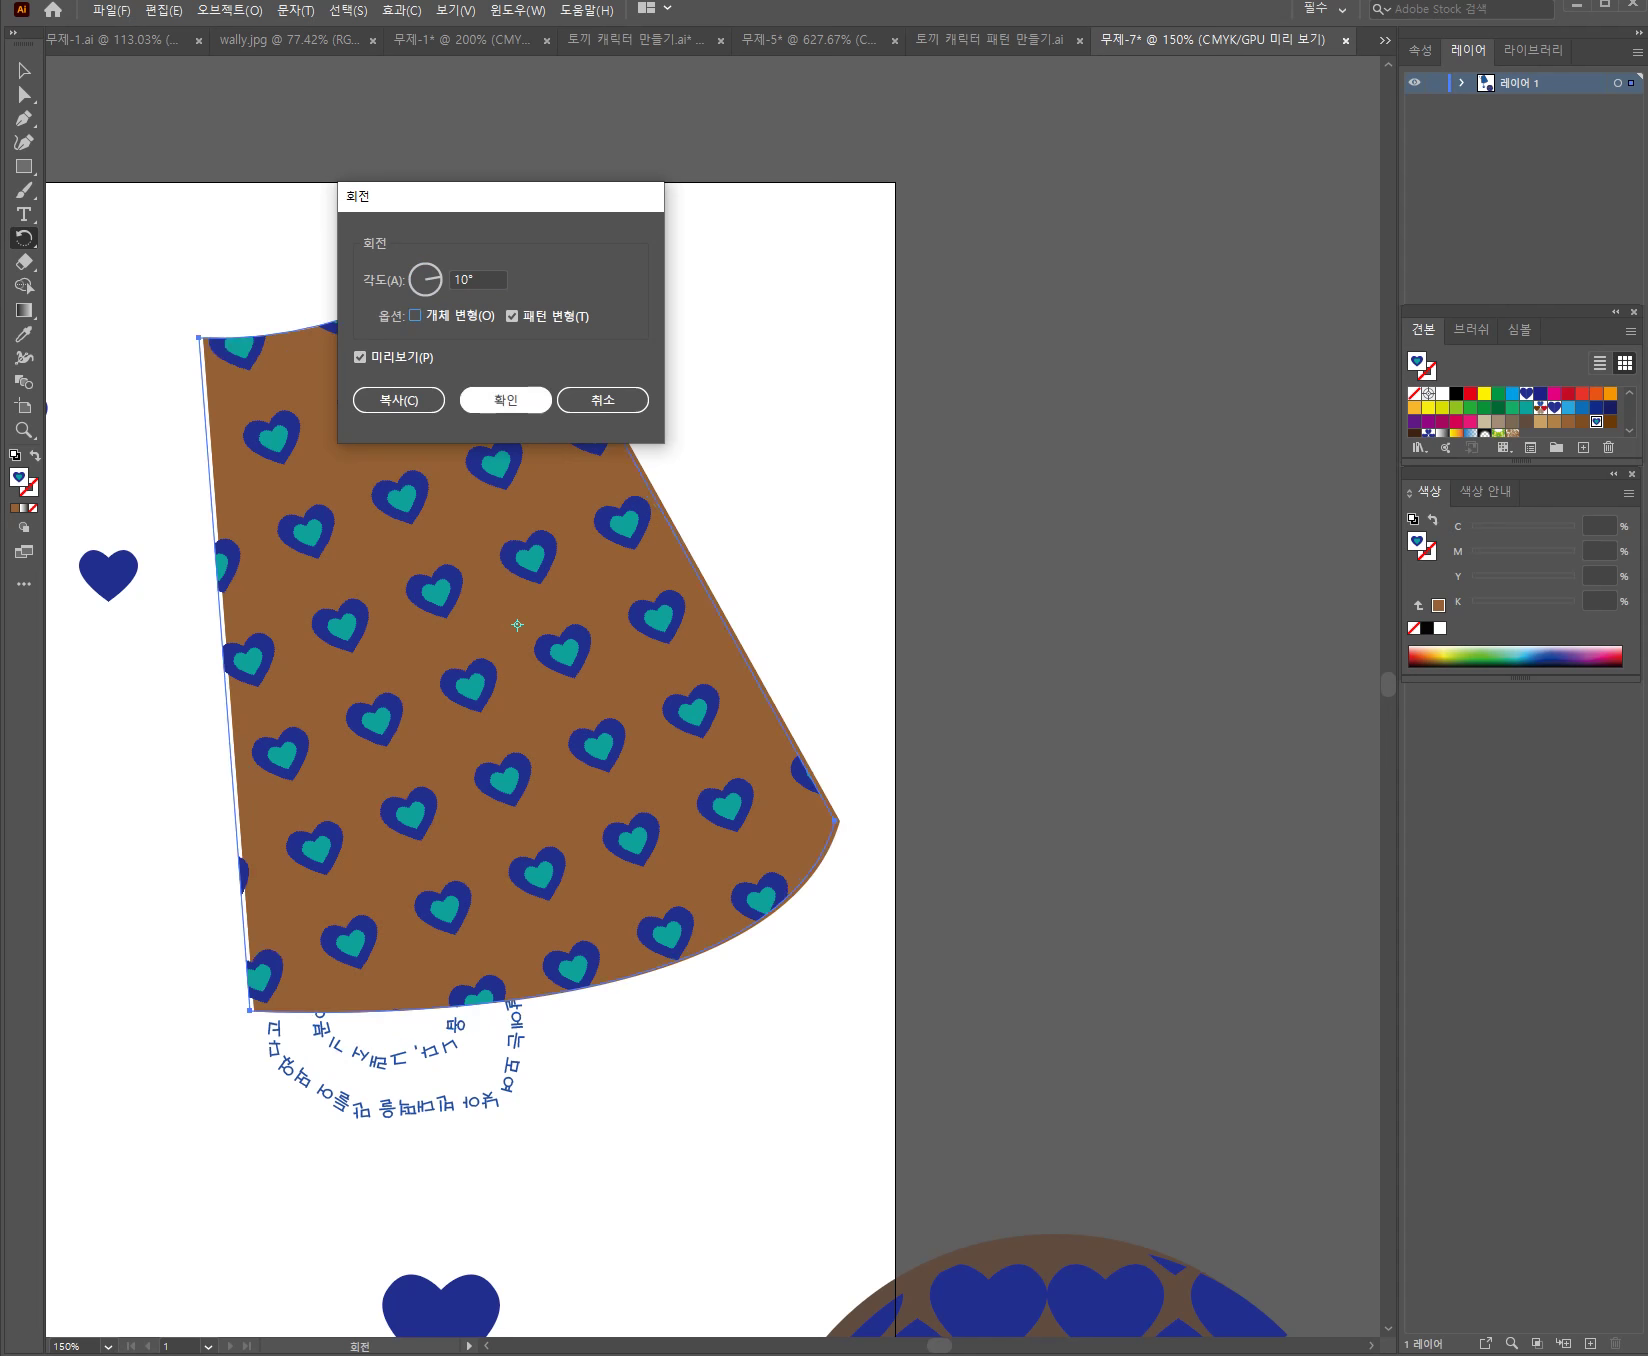
key("Return")
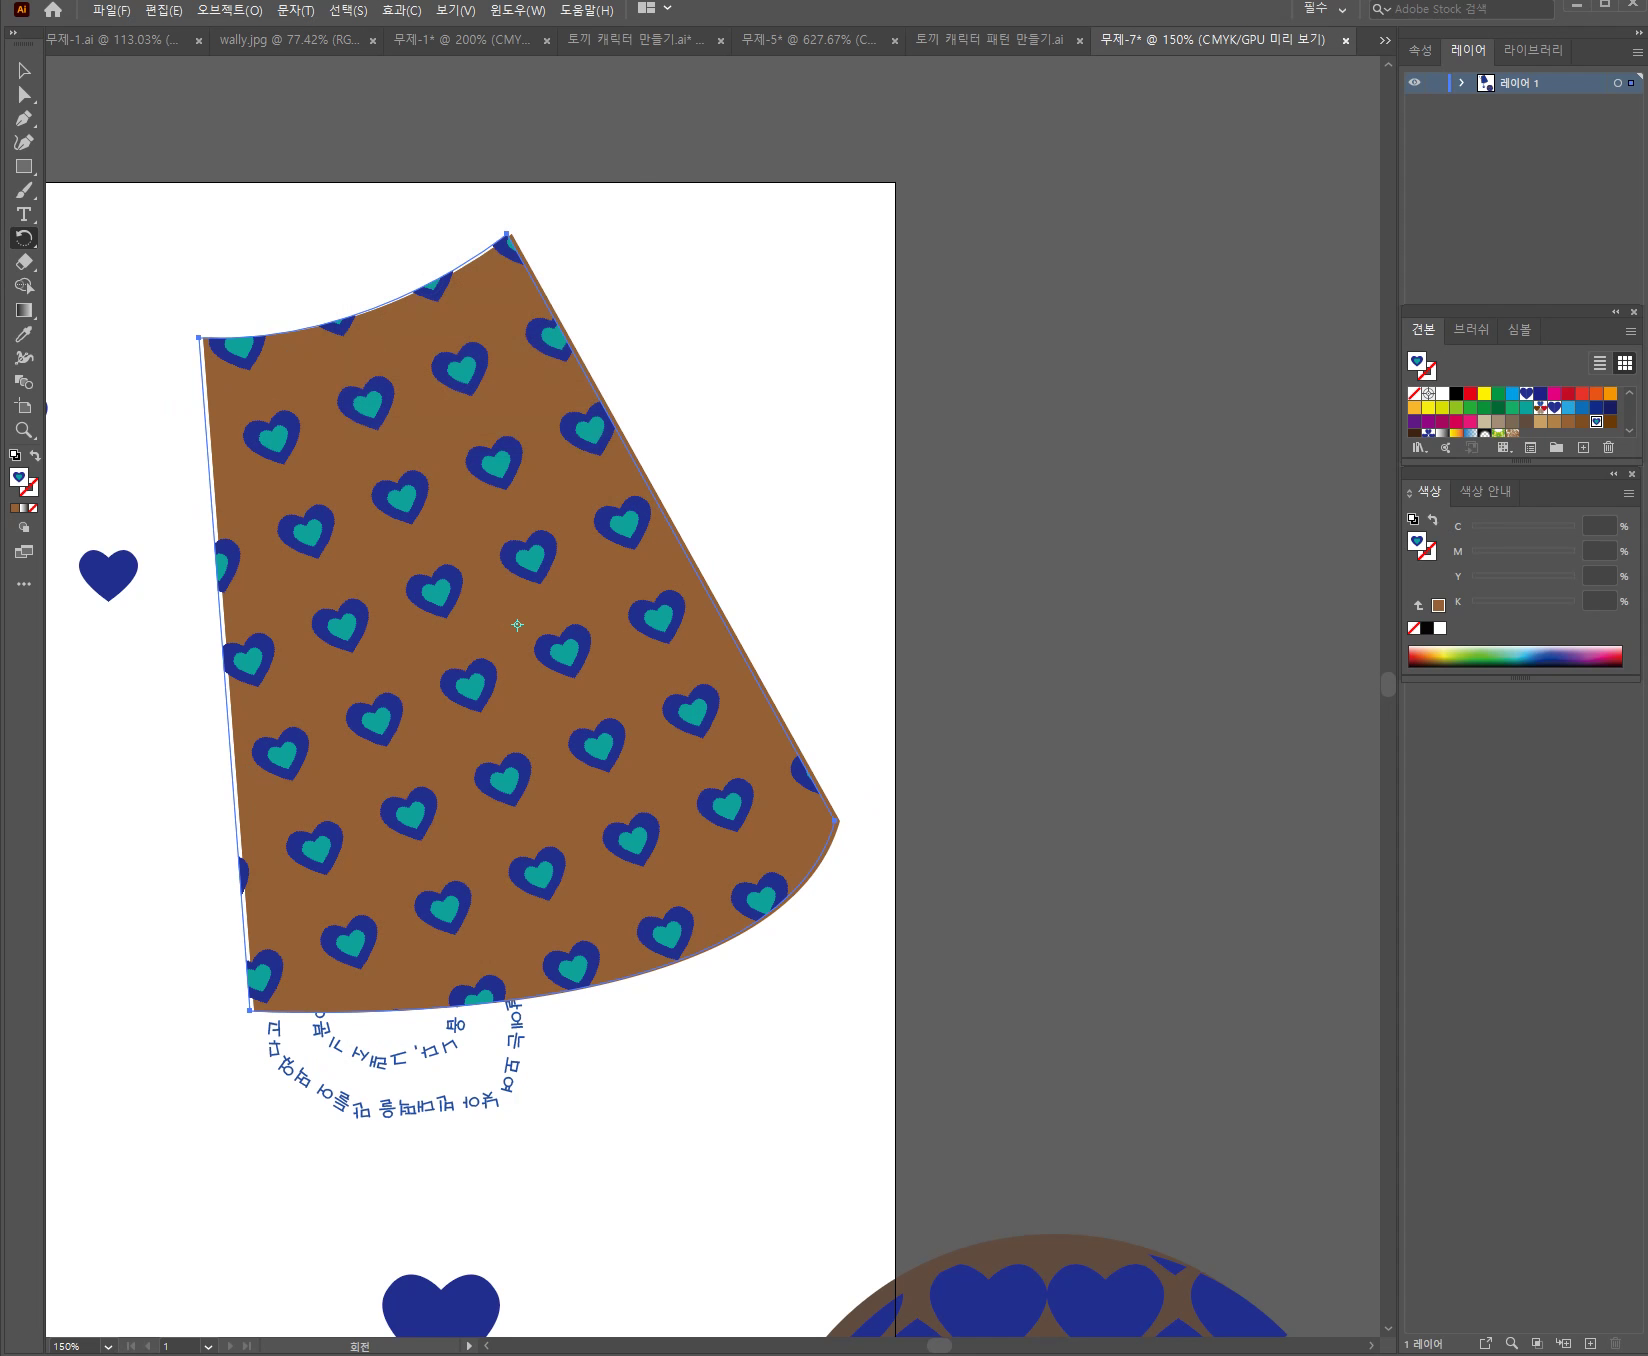
Repeat the 10° pattern-only rotation many times to turn the hearts inside the fixed skirt shape
key("ctrl+d")
key("ctrl+d")
key("ctrl+d")
key("ctrl+d")
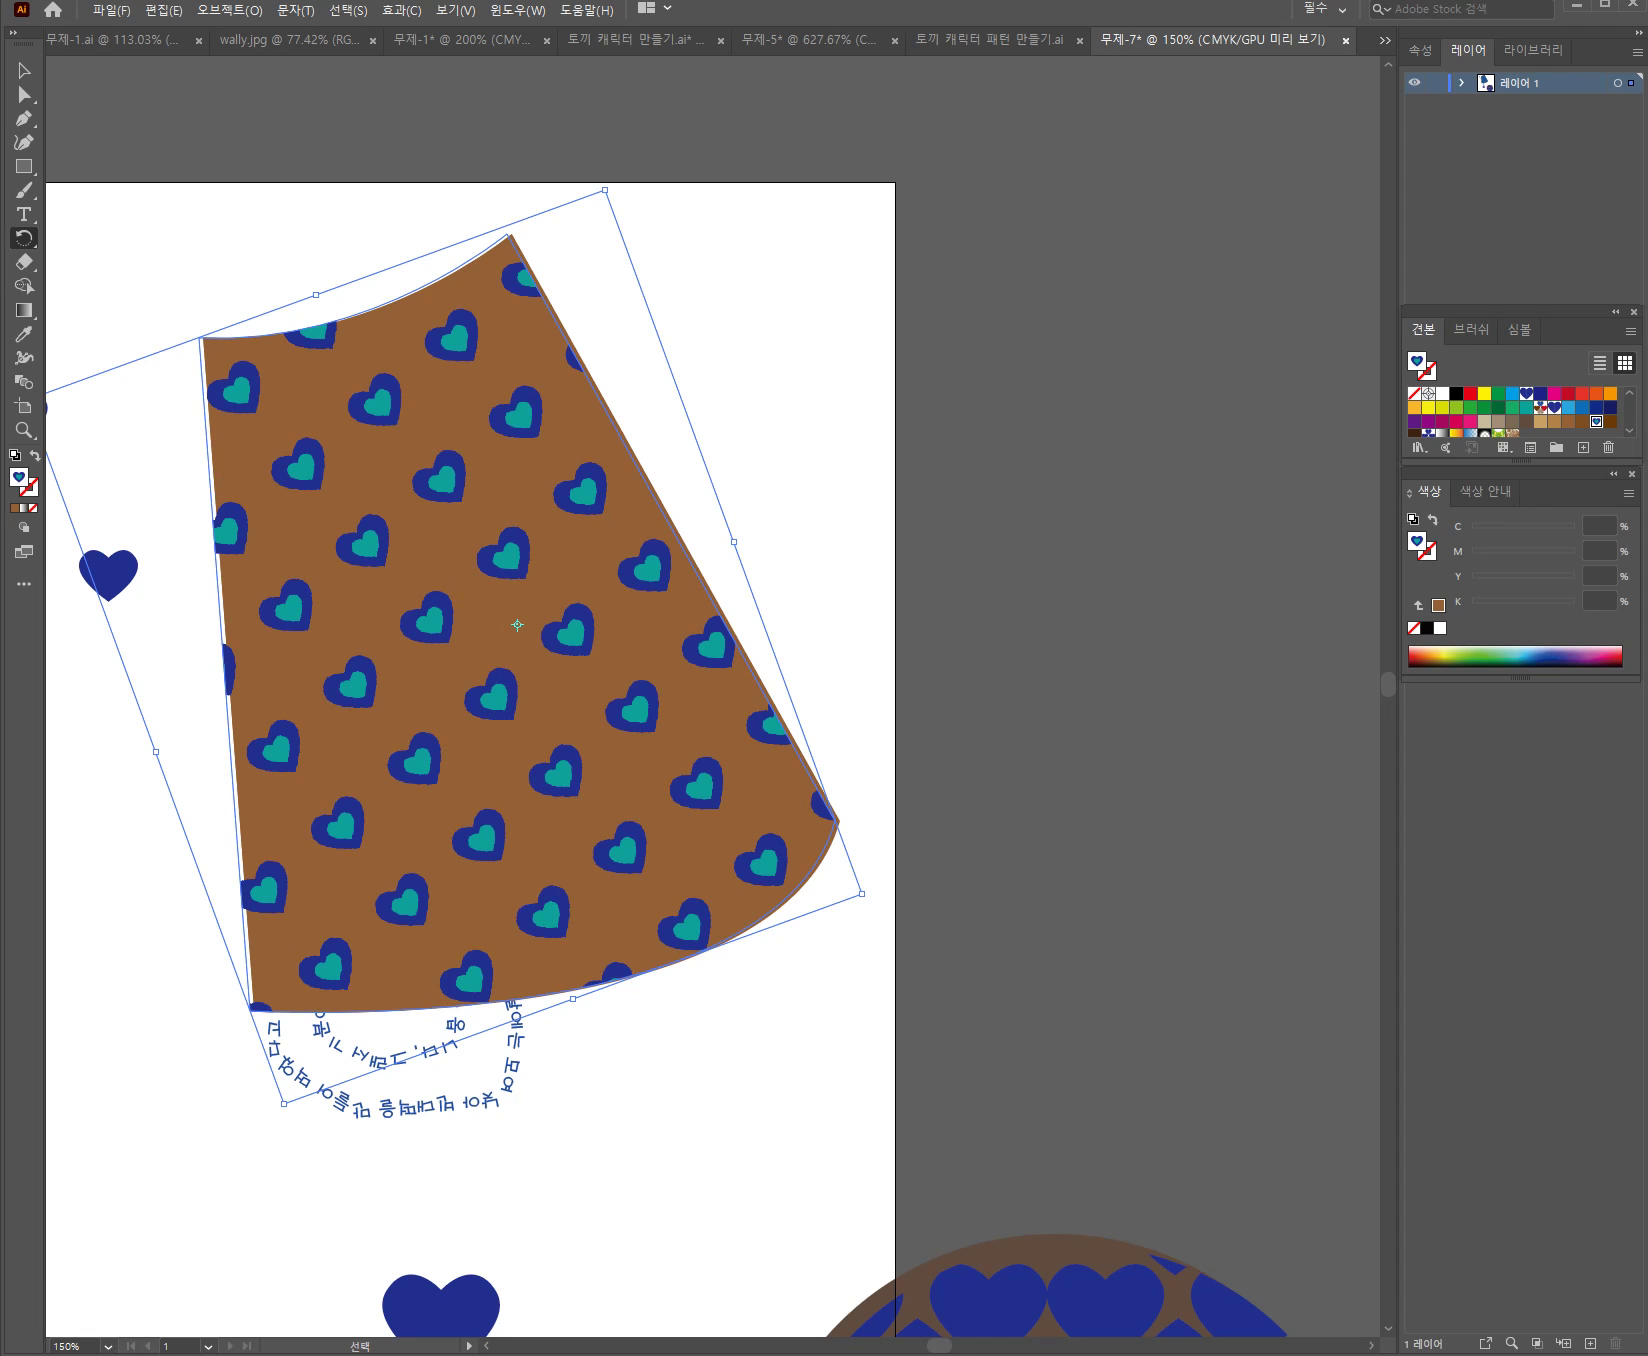
key("ctrl+d")
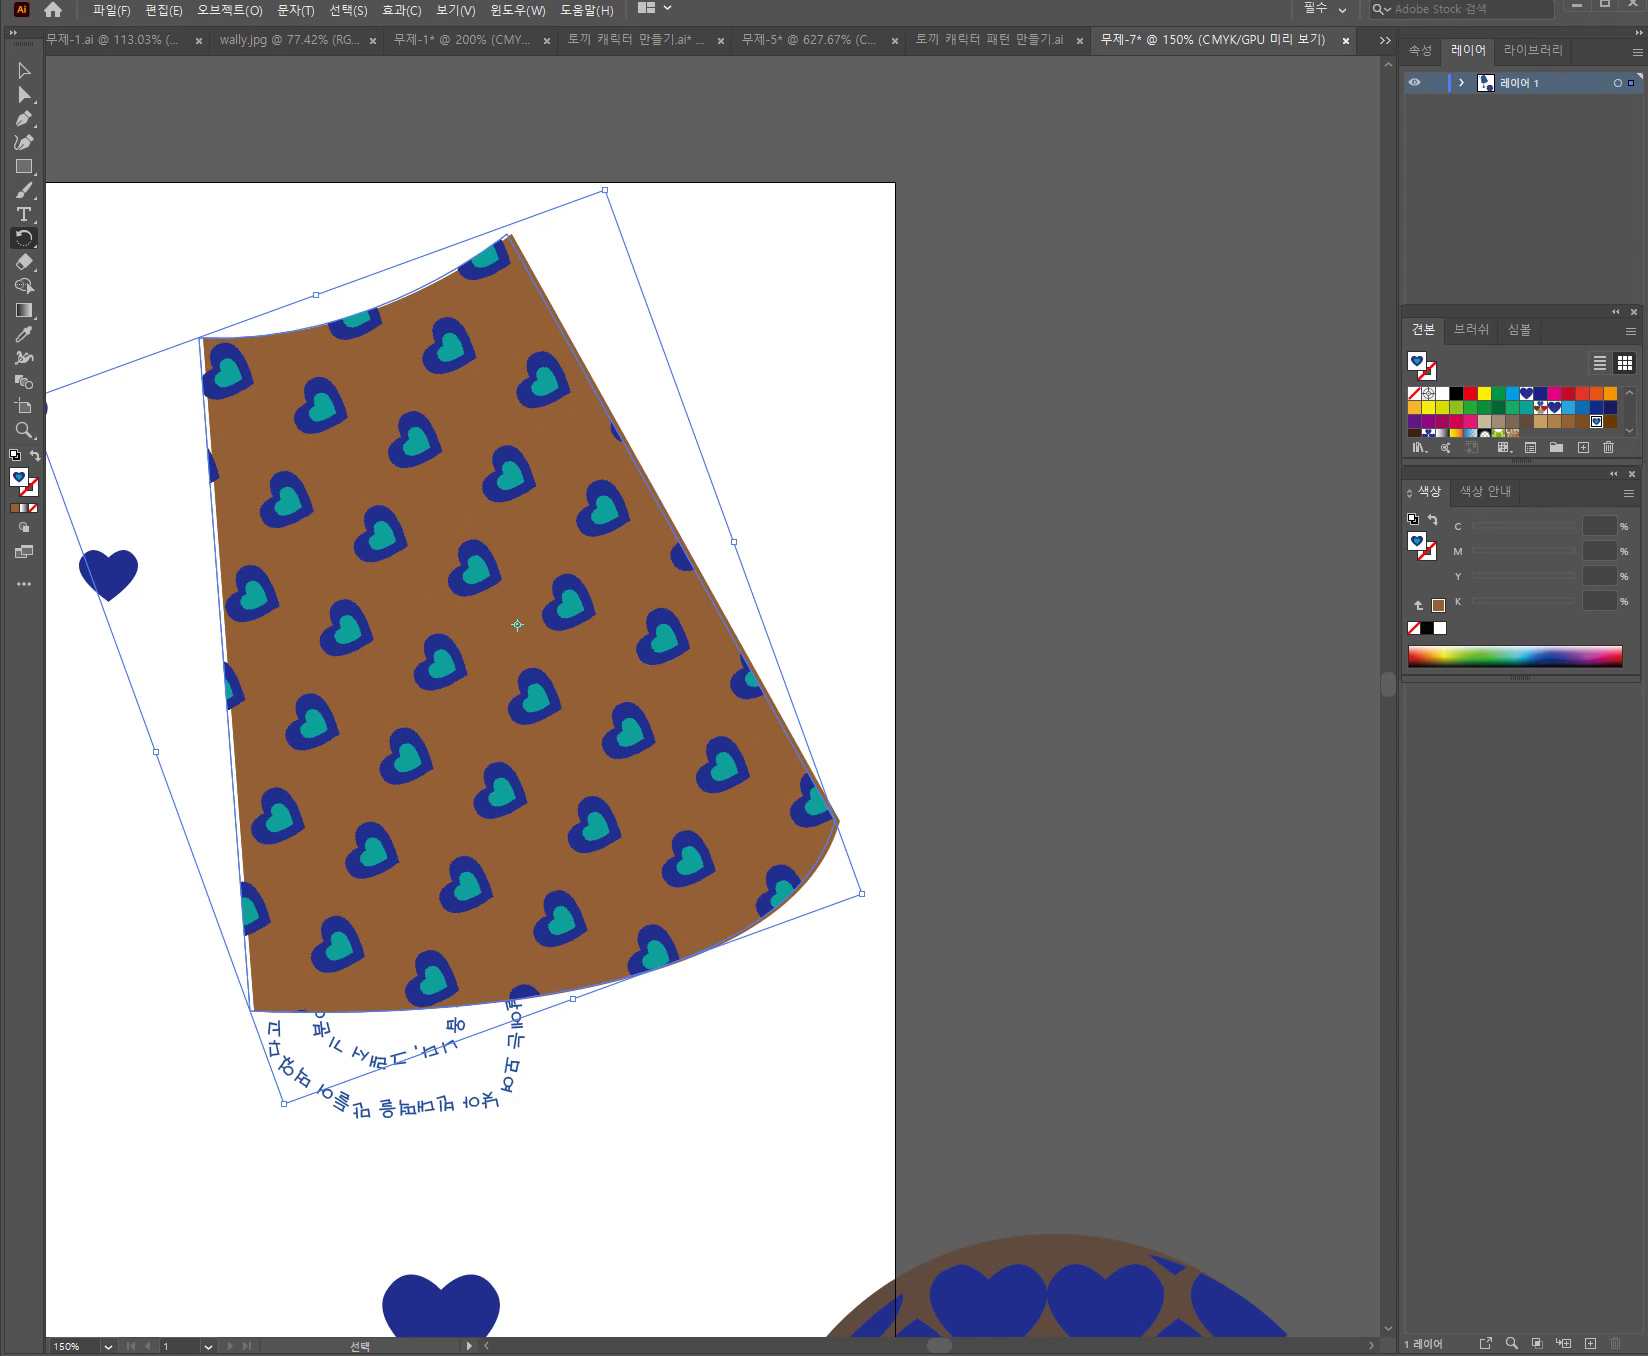
key("ctrl+d")
key("ctrl+d")
key("ctrl+d")
key("ctrl+d")
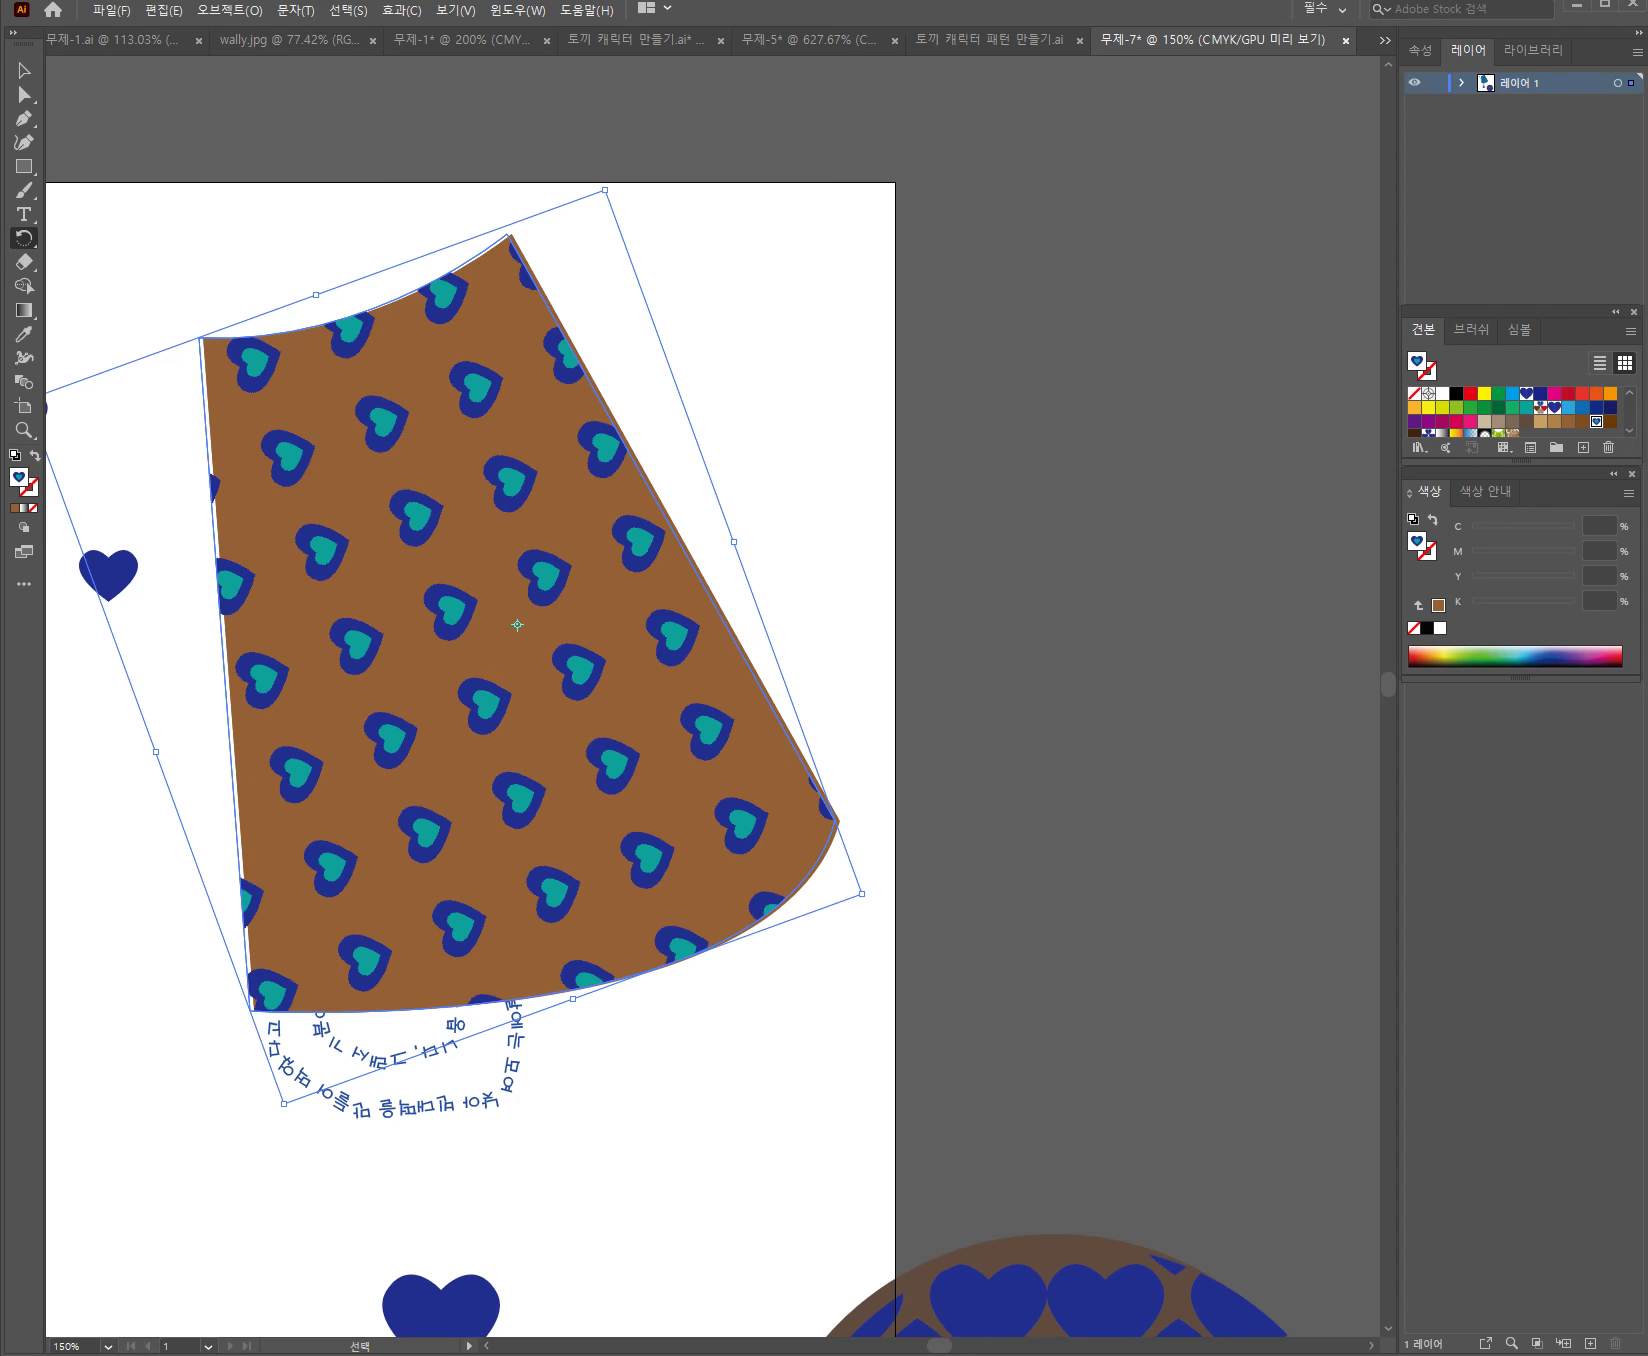
key("ctrl+d")
key("ctrl+d")
key("ctrl+d")
key("ctrl+d")
key("ctrl+d")
key("ctrl+d")
key("ctrl+d")
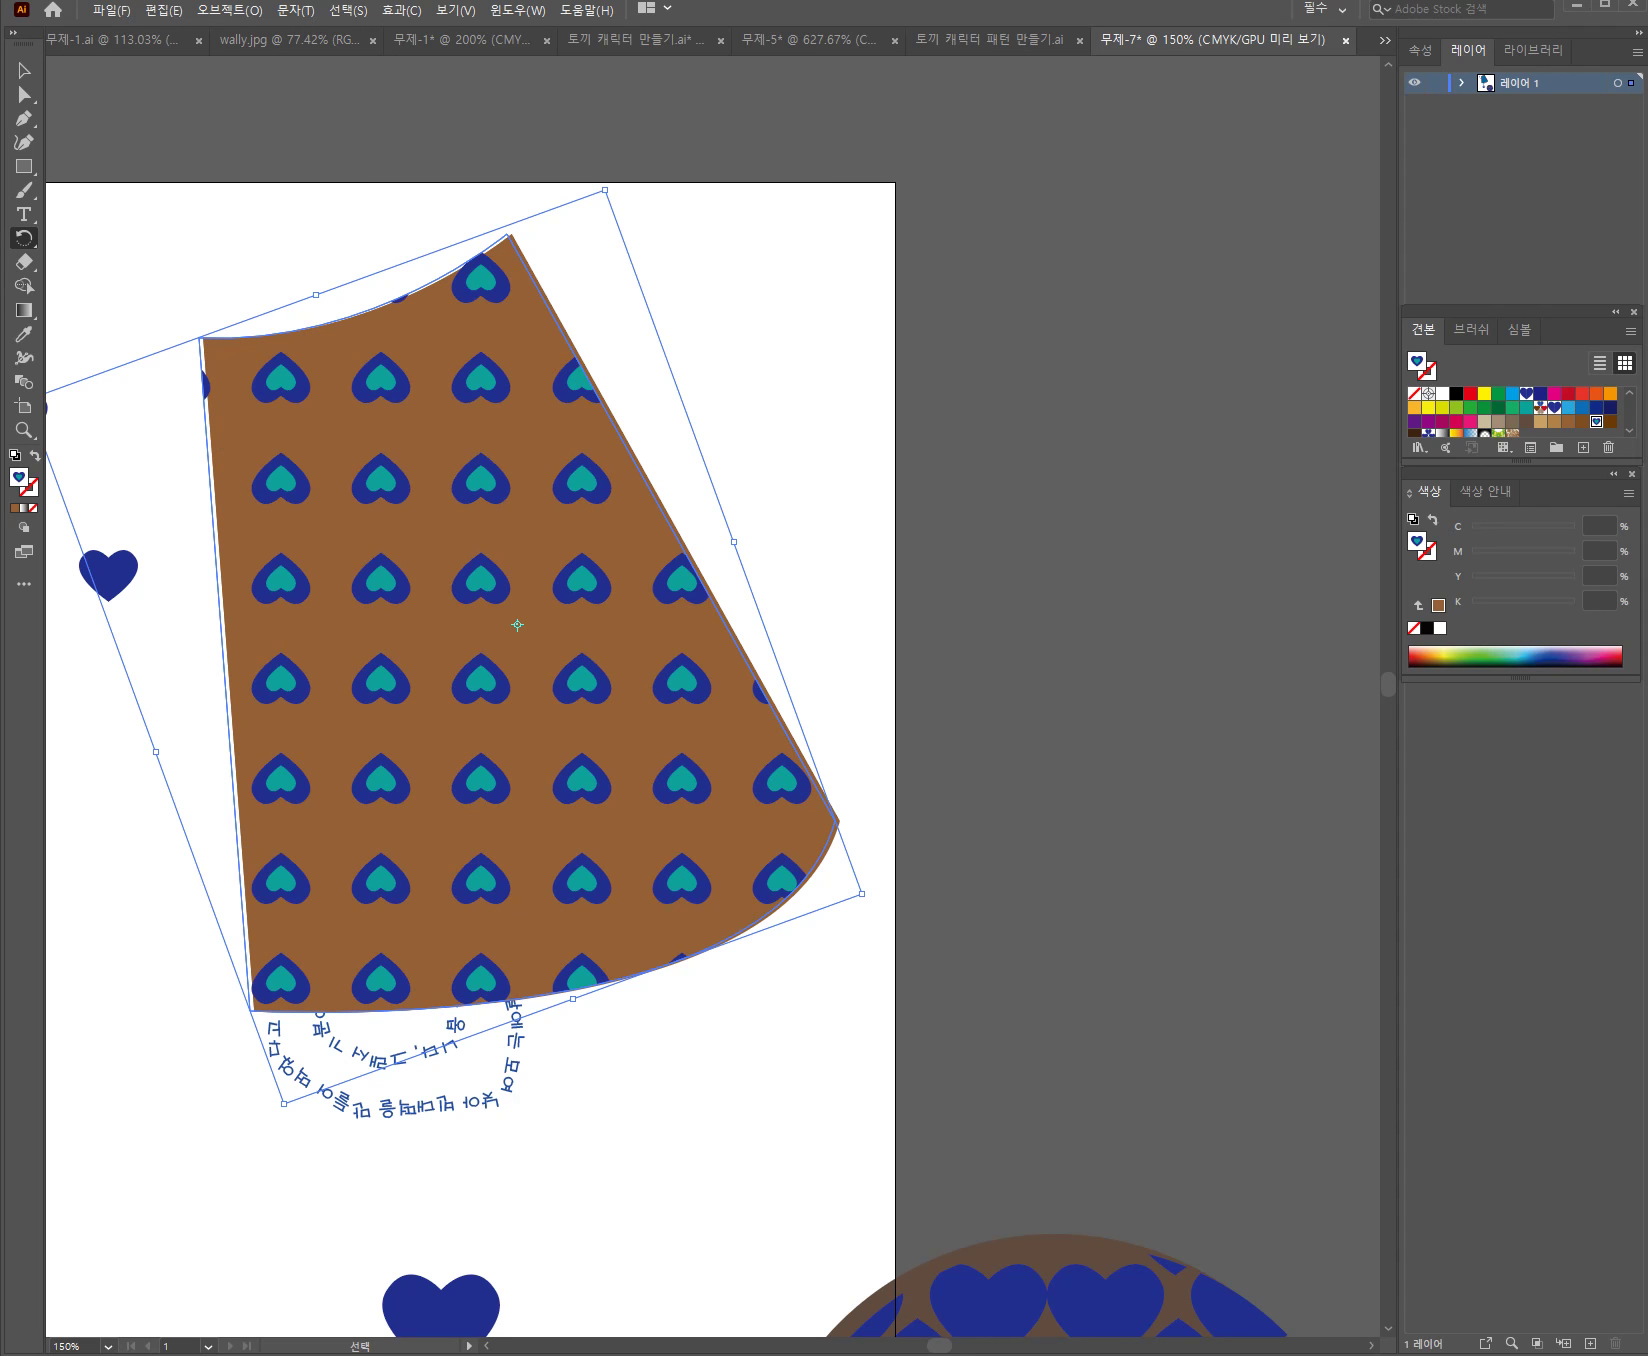
key("ctrl+d")
key("ctrl+d")
key("ctrl+d")
key("ctrl+d")
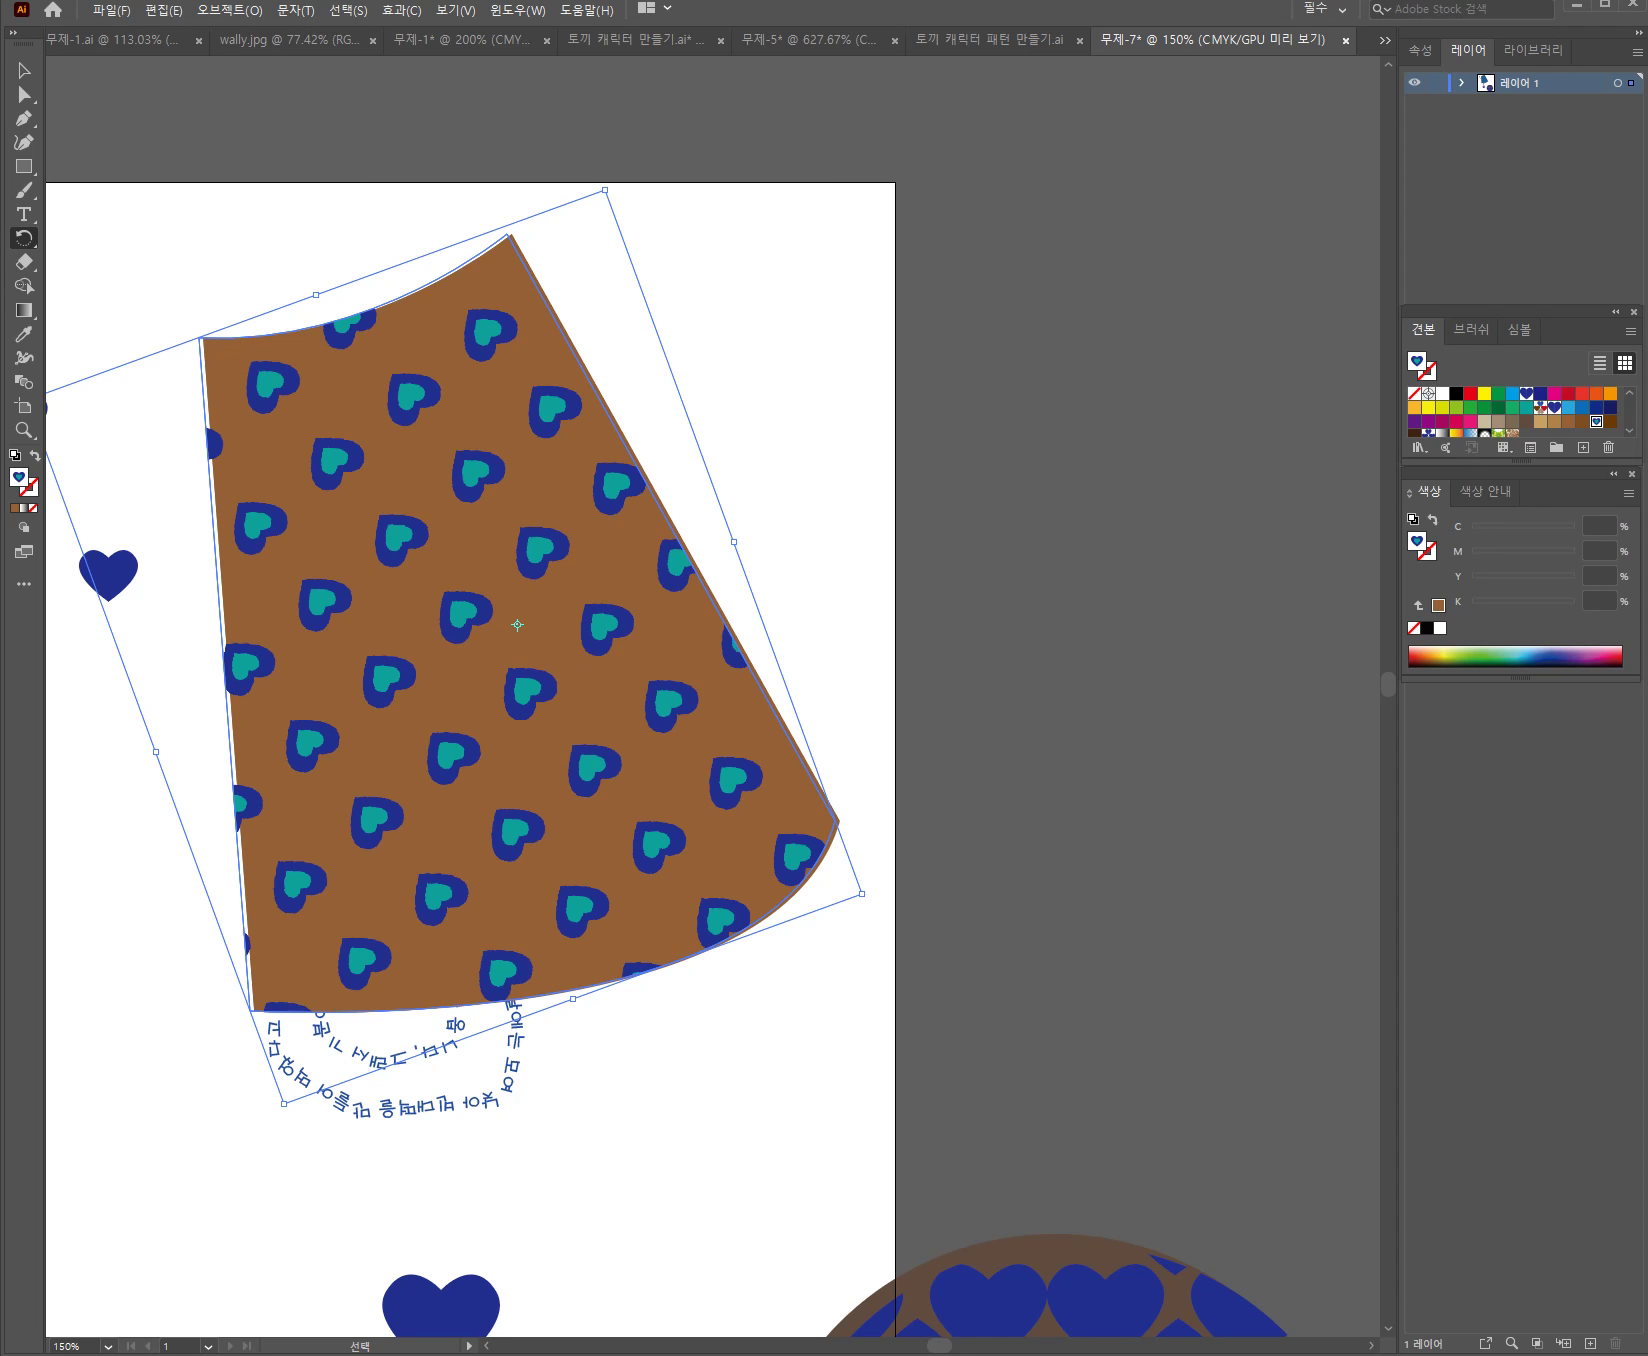
key("ctrl+d")
key("ctrl+d")
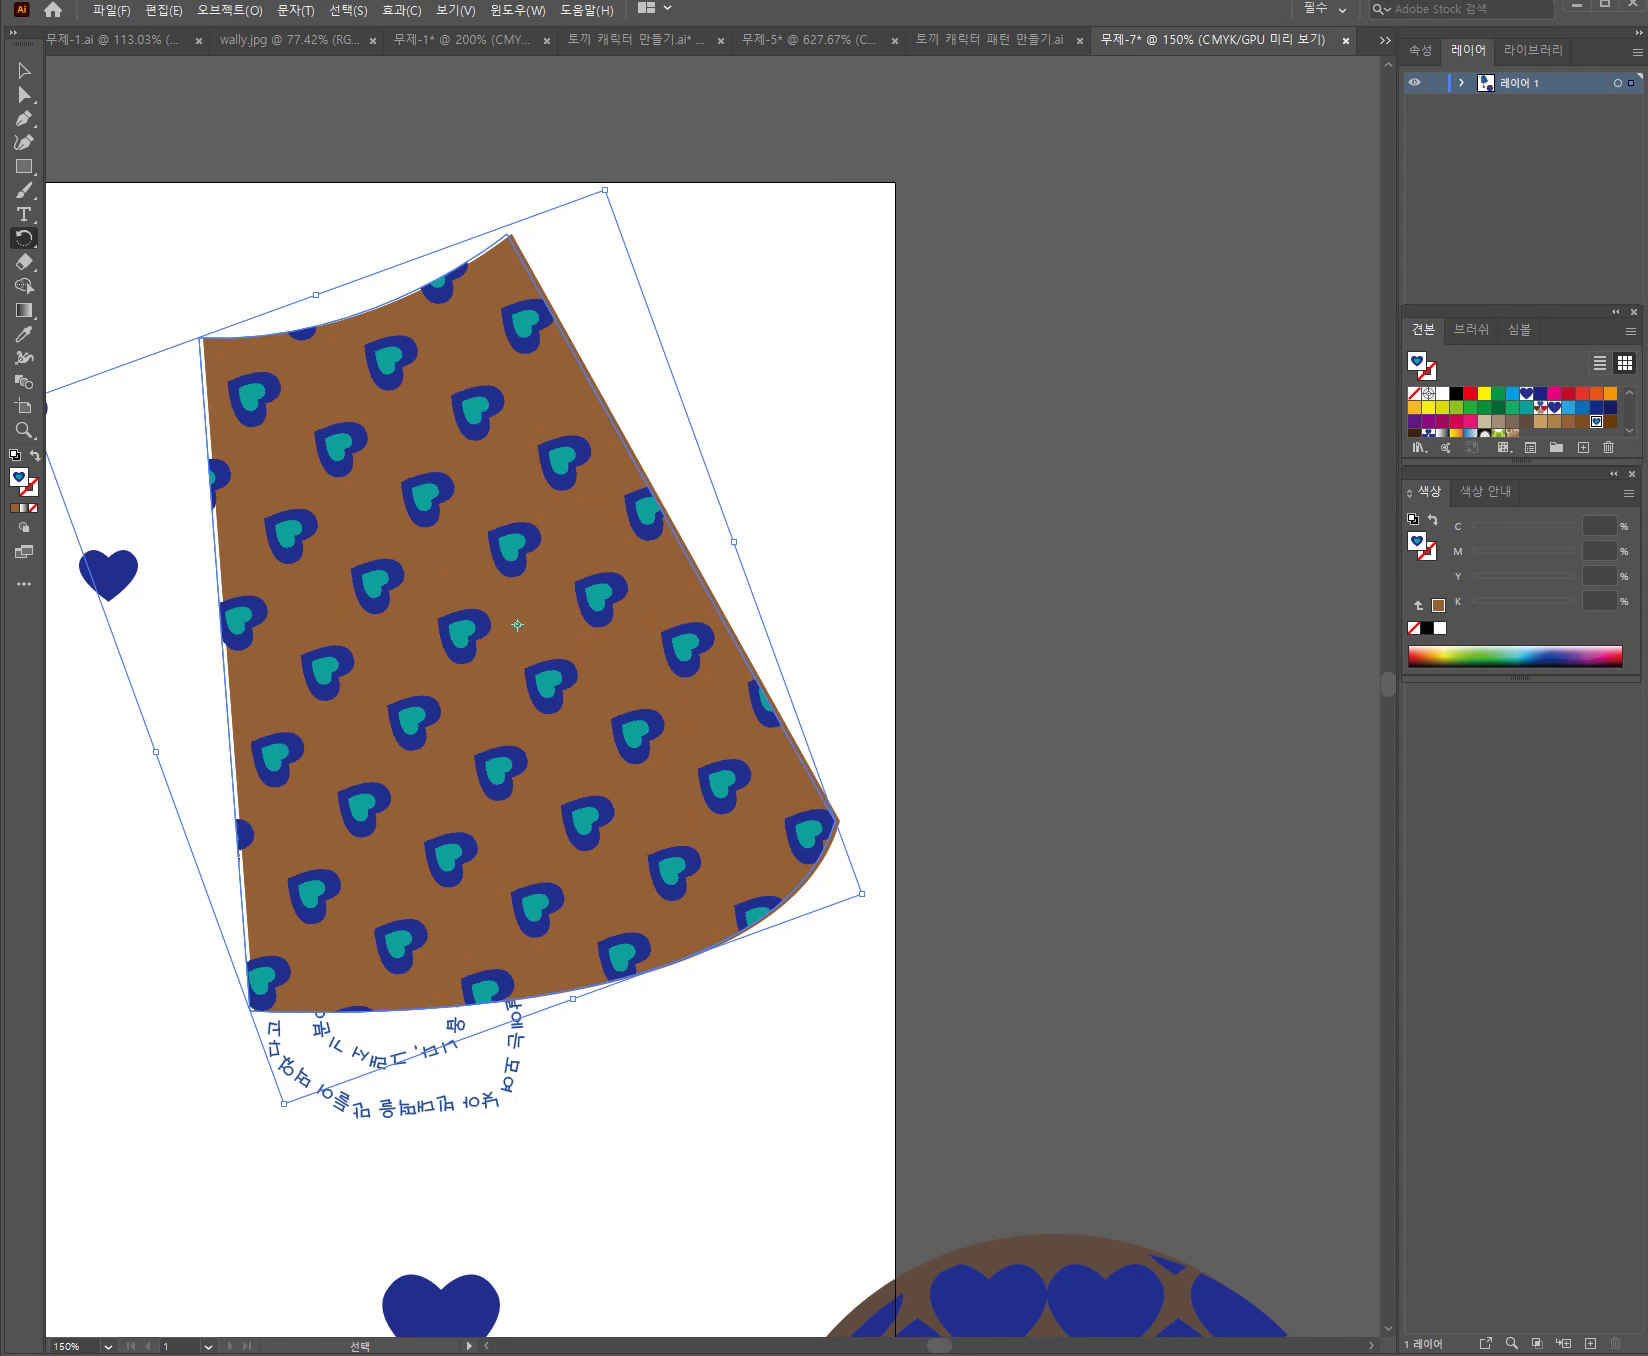